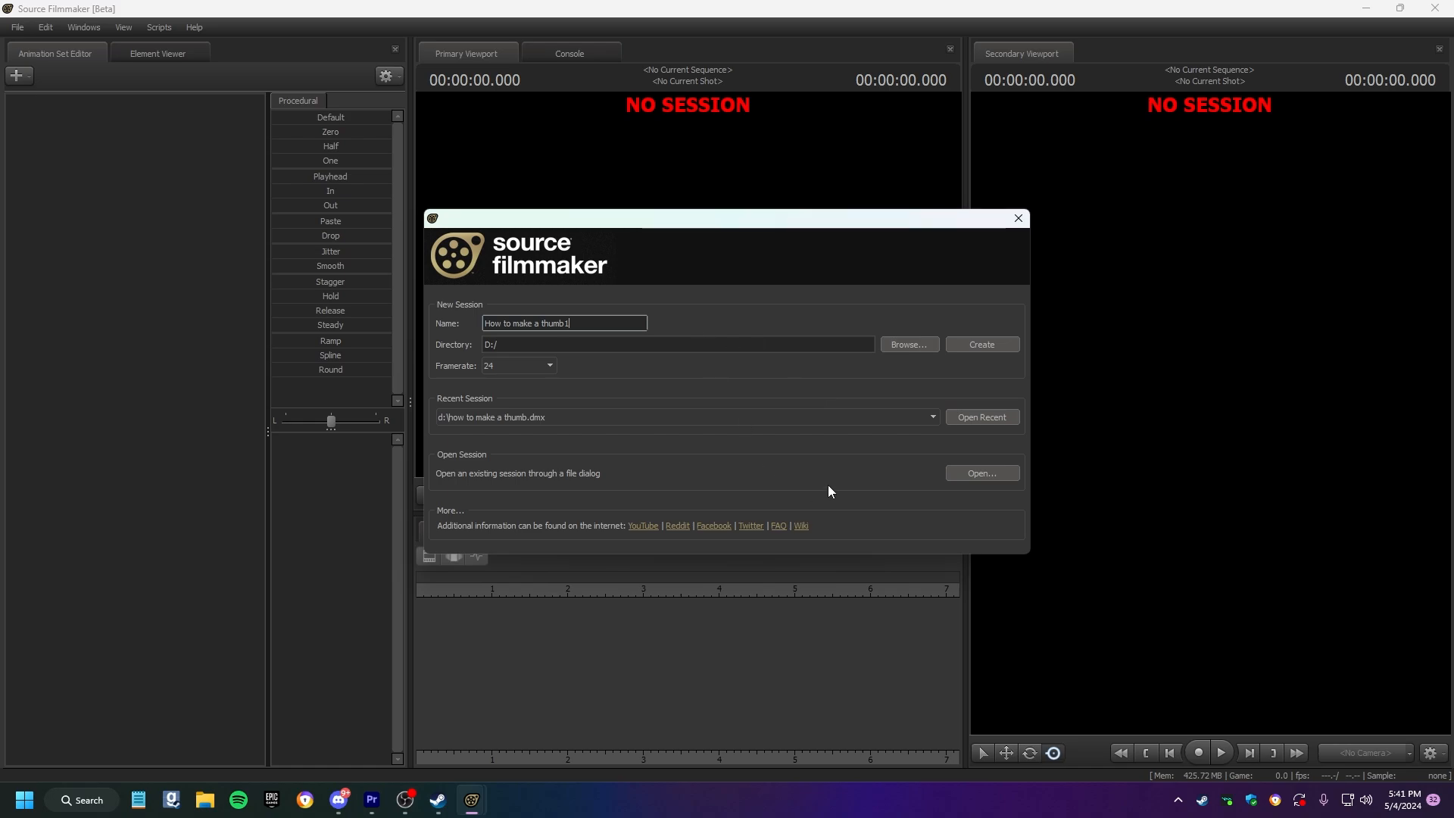
Name the new session "Thumbnail Tutorial".
left_click_drag(644, 220, 623, 258)
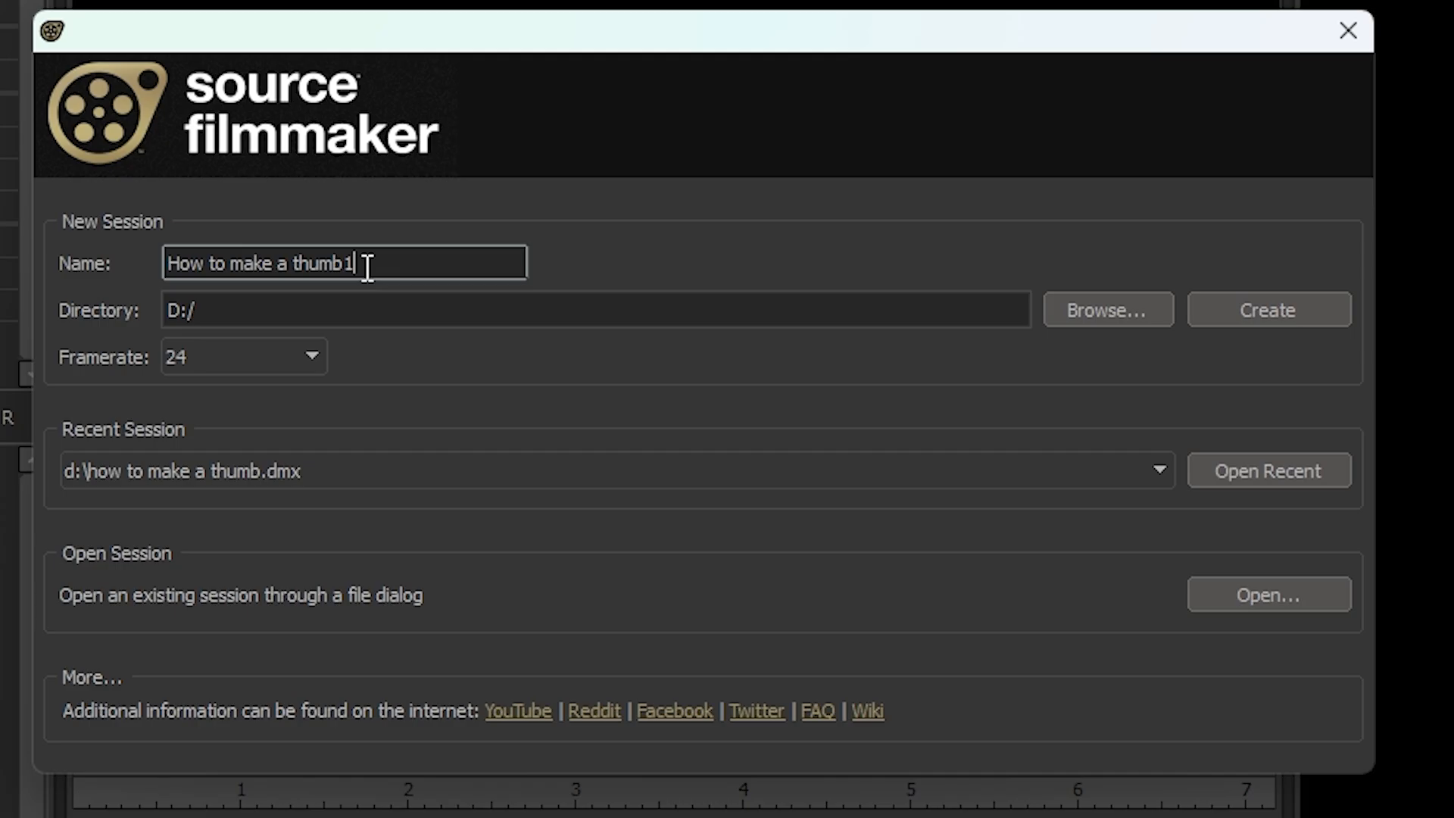
key("ctrl+a")
key("BackSpace")
type("Thum")
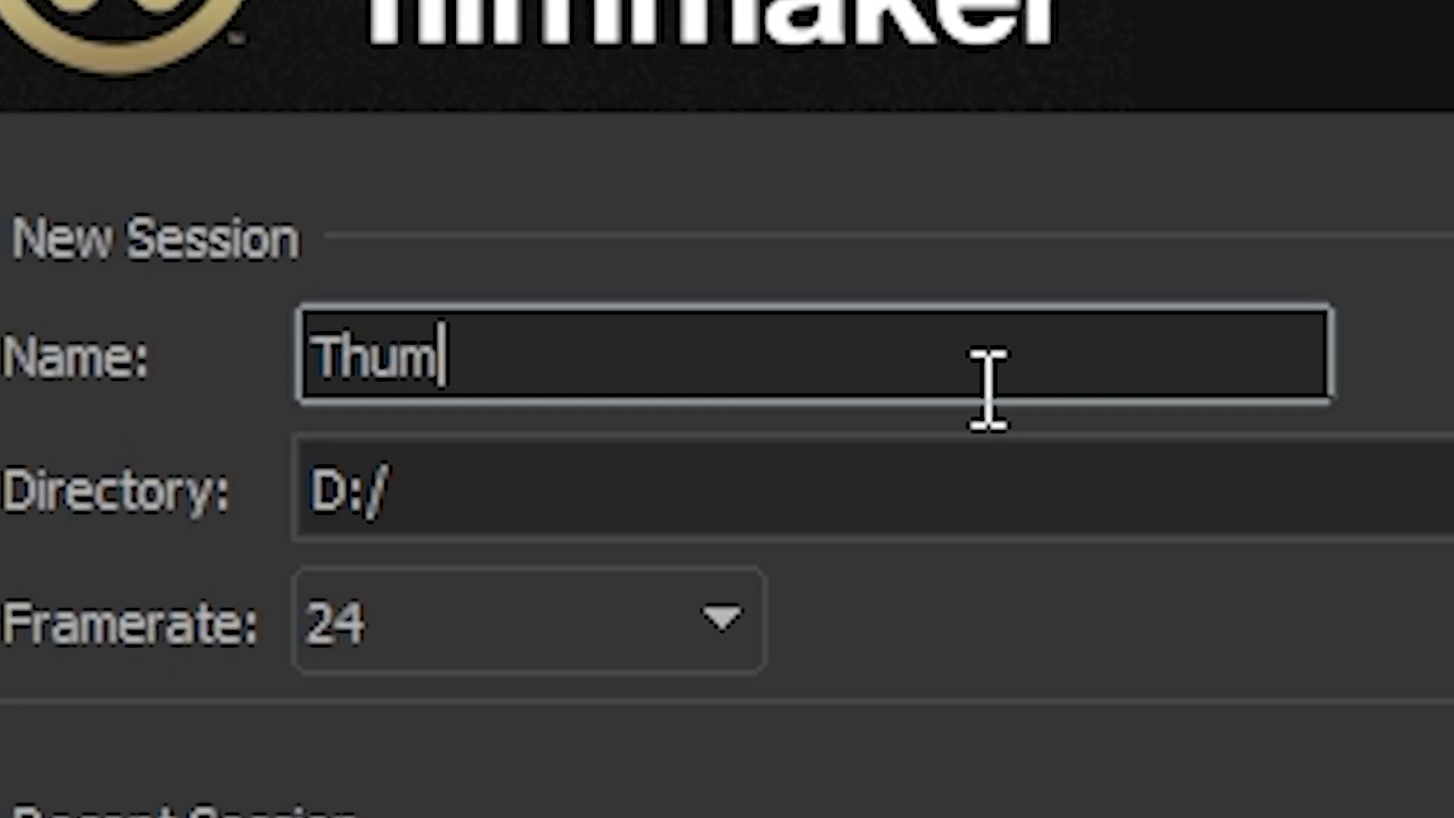
type("bnail Tutor")
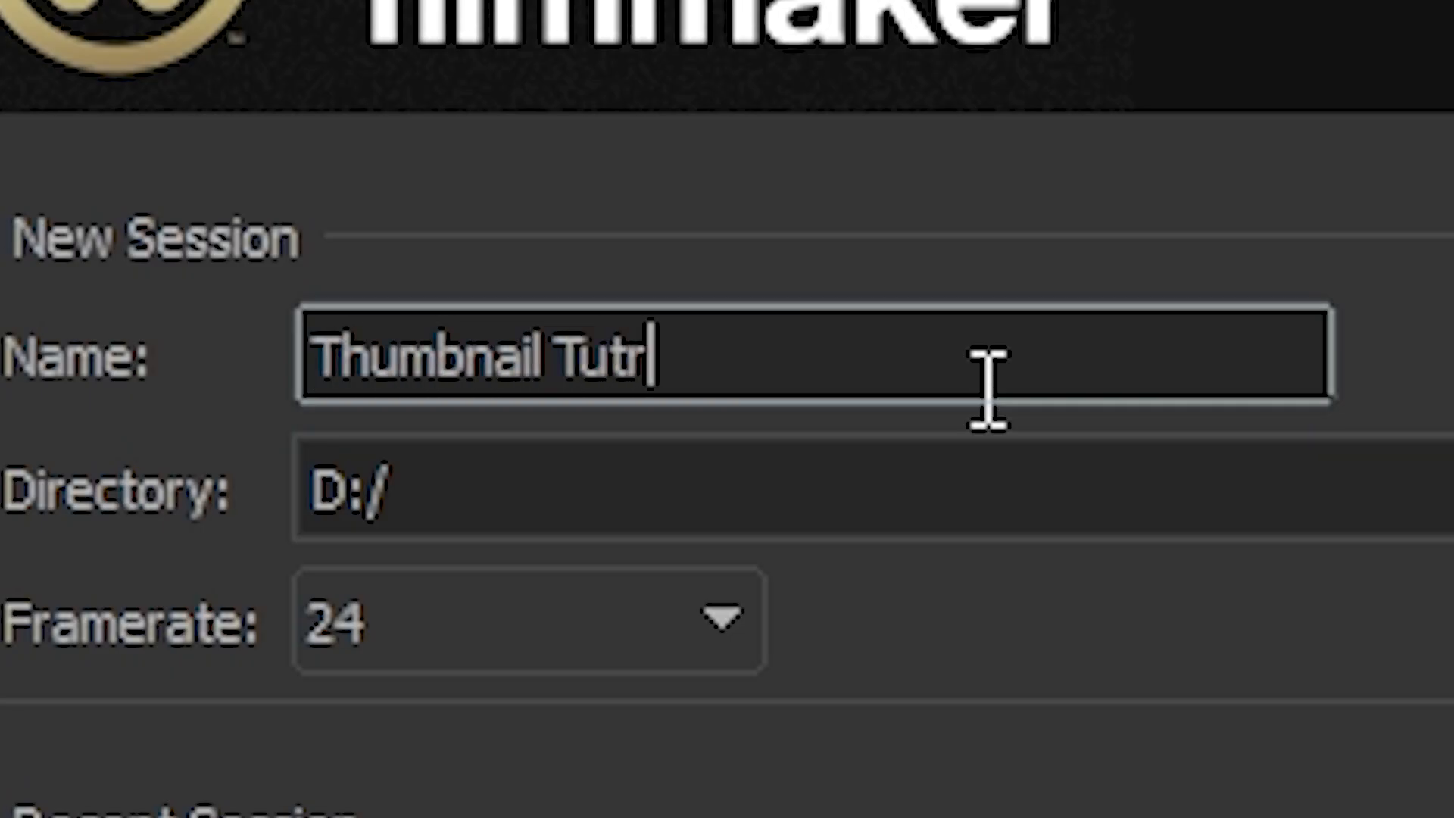
key("BackSpace")
type("oria")
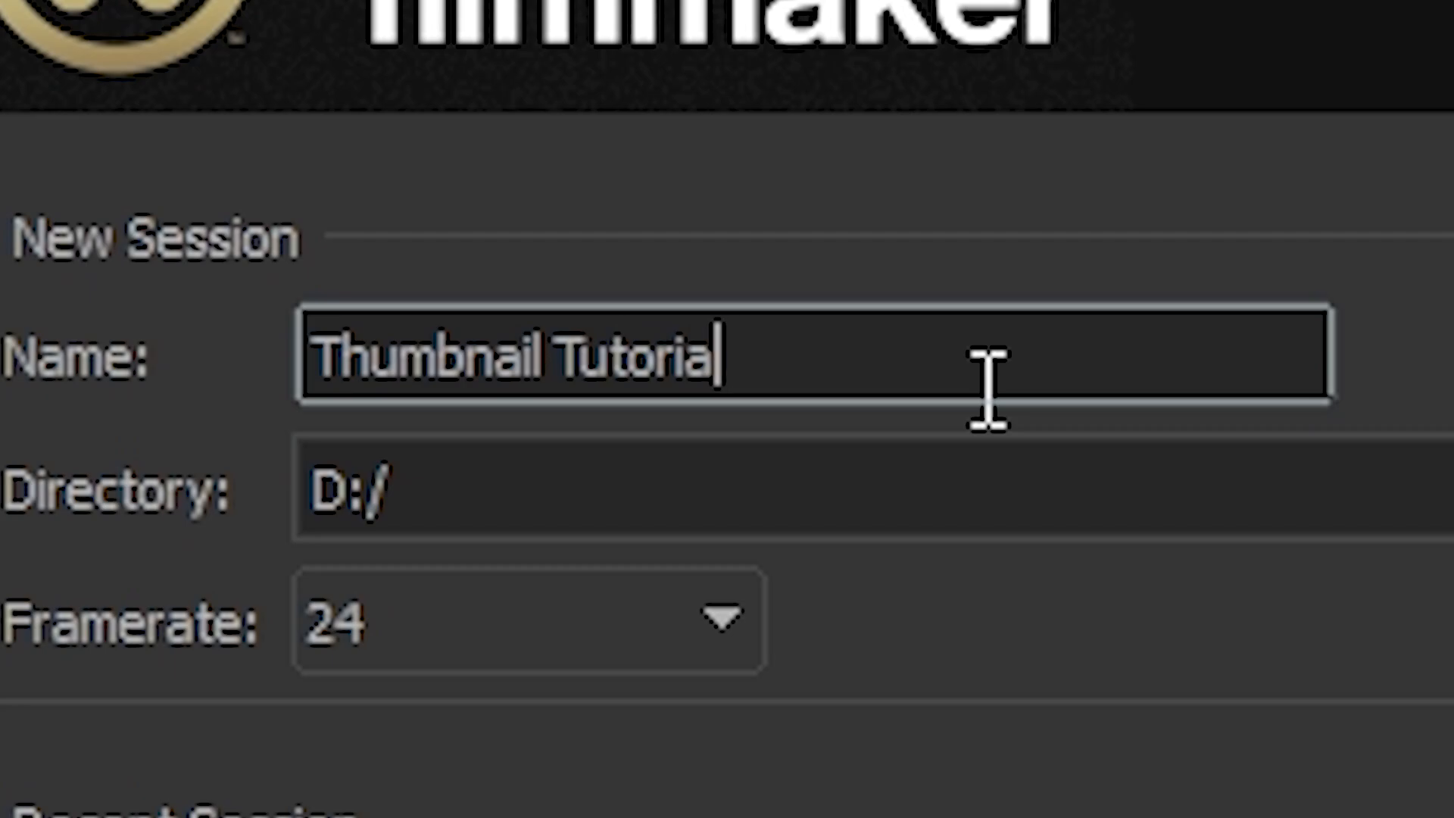
key("BackSpace")
key("BackSpace")
type("ial")
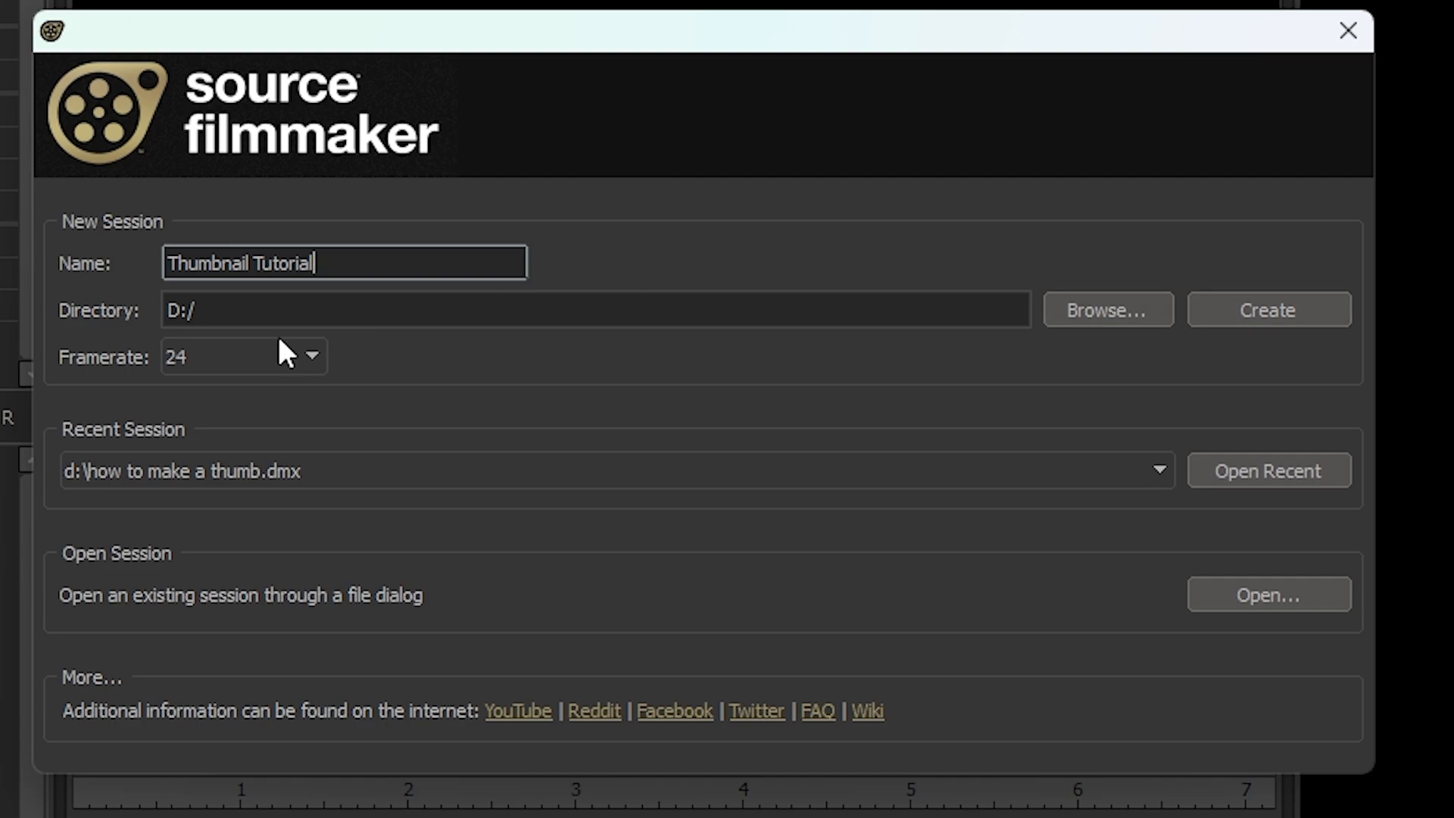
Set the new session's framerate to 60 and create the session in the D:/ directory.
left_click(205, 362)
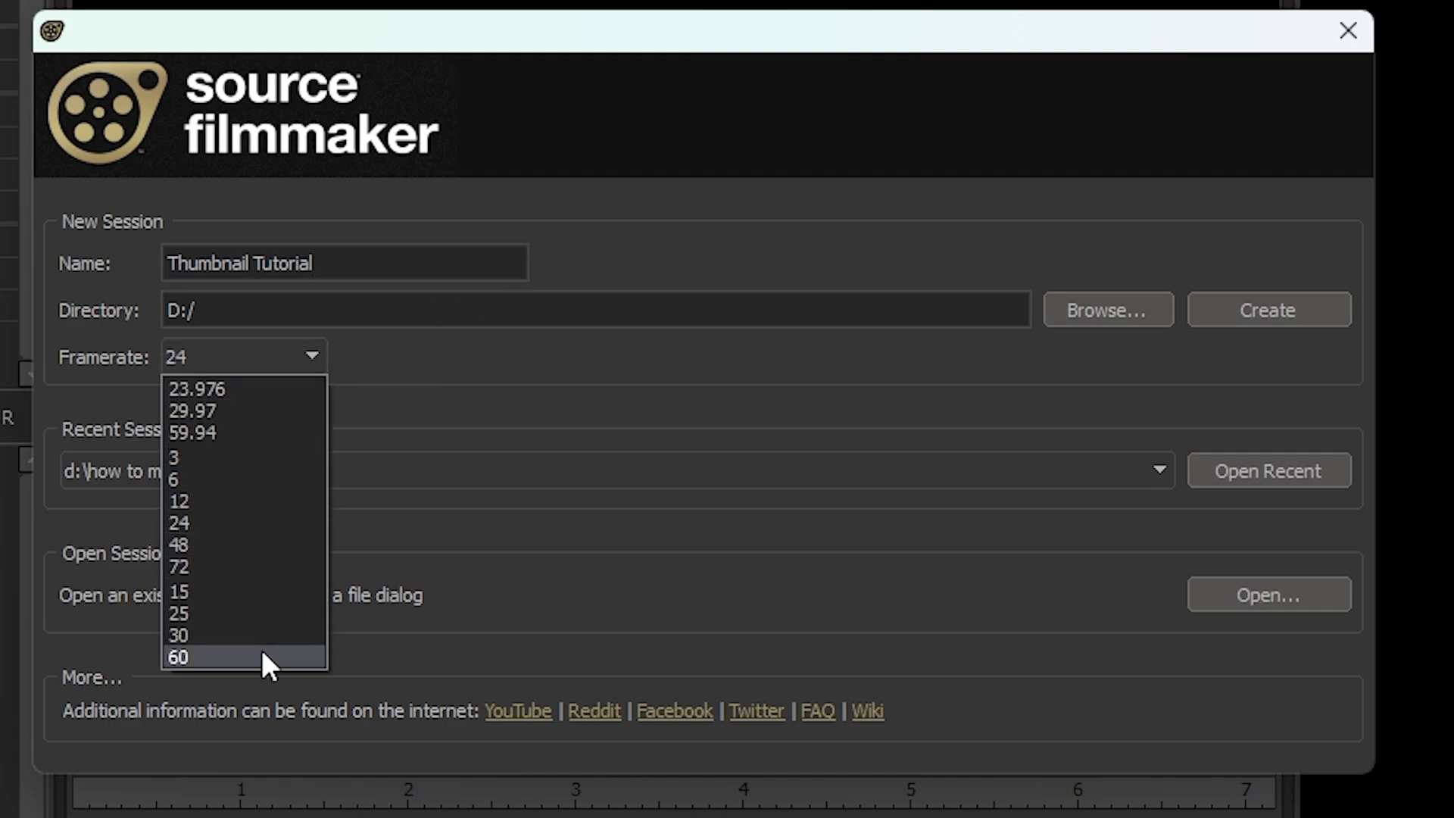
left_click(261, 656)
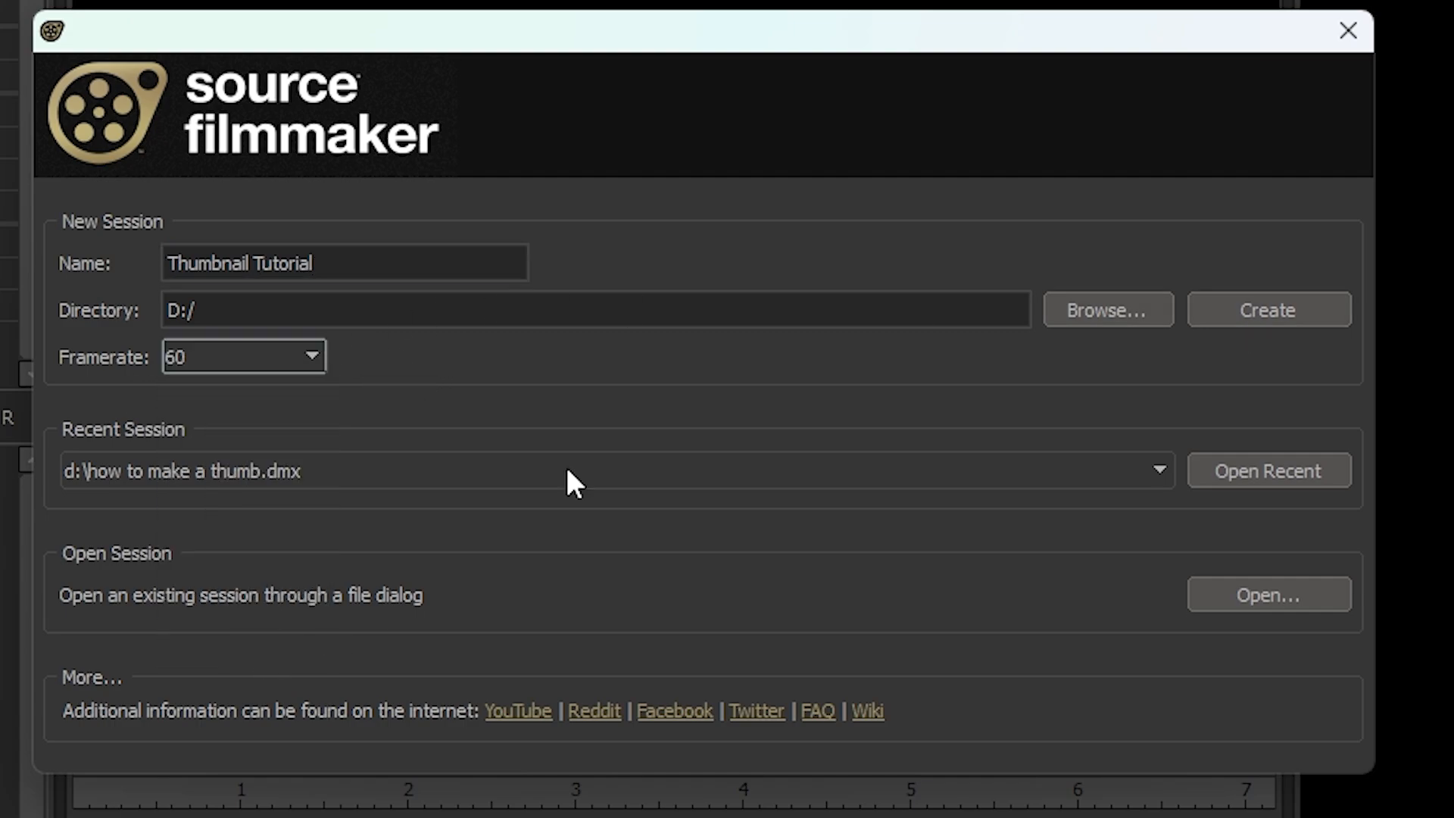
left_click(238, 356)
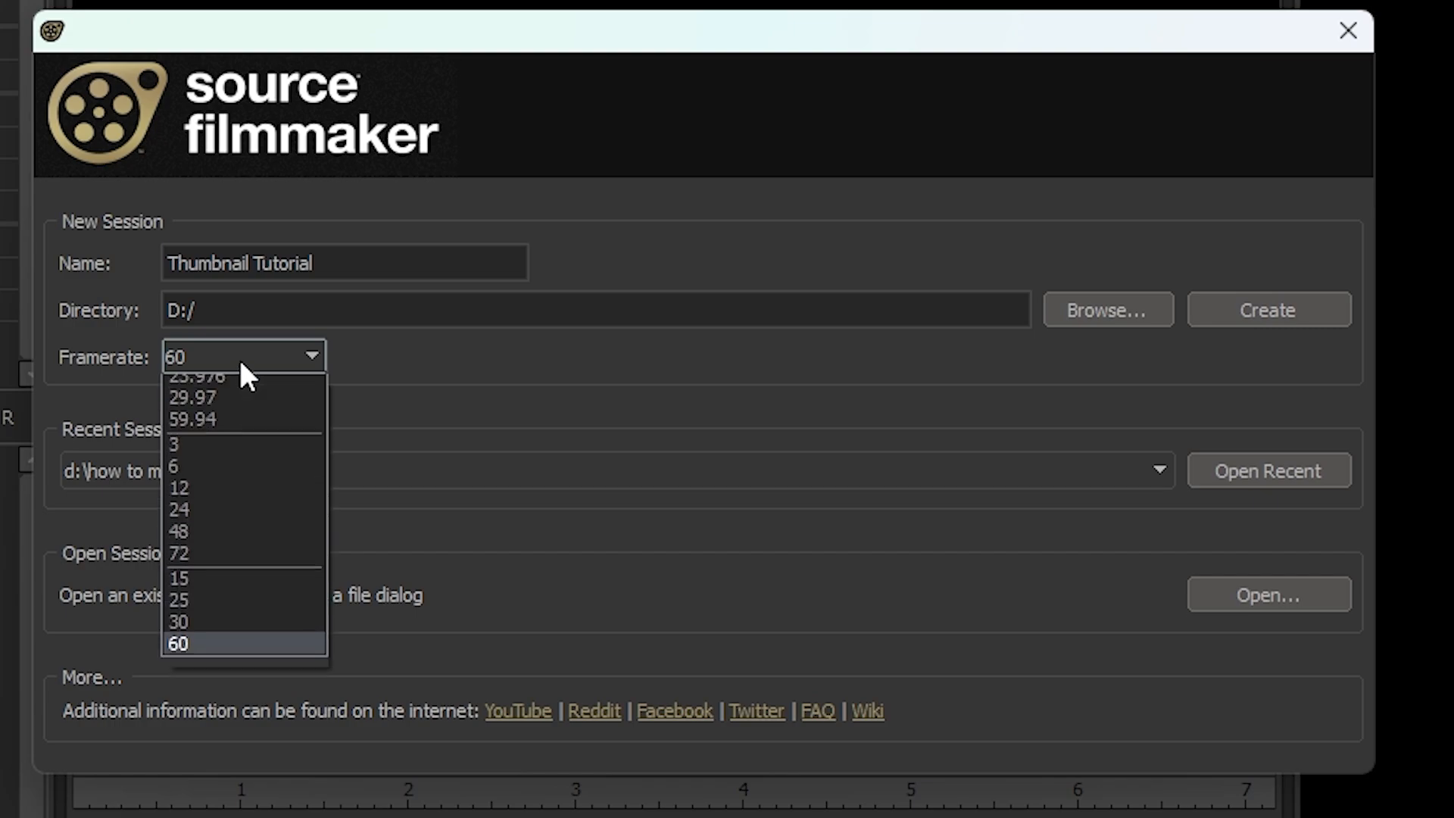
left_click(168, 655)
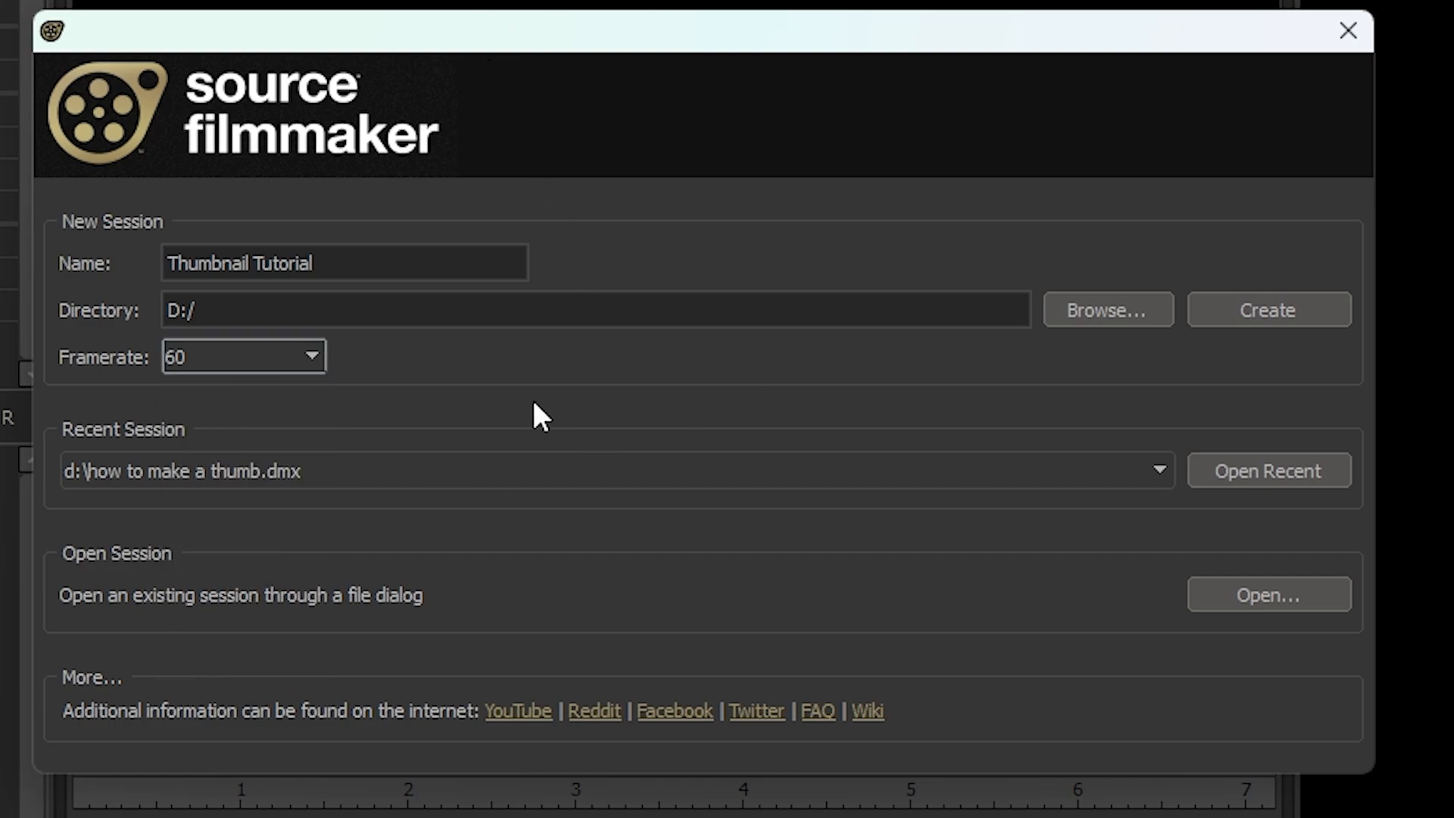
left_click(237, 357)
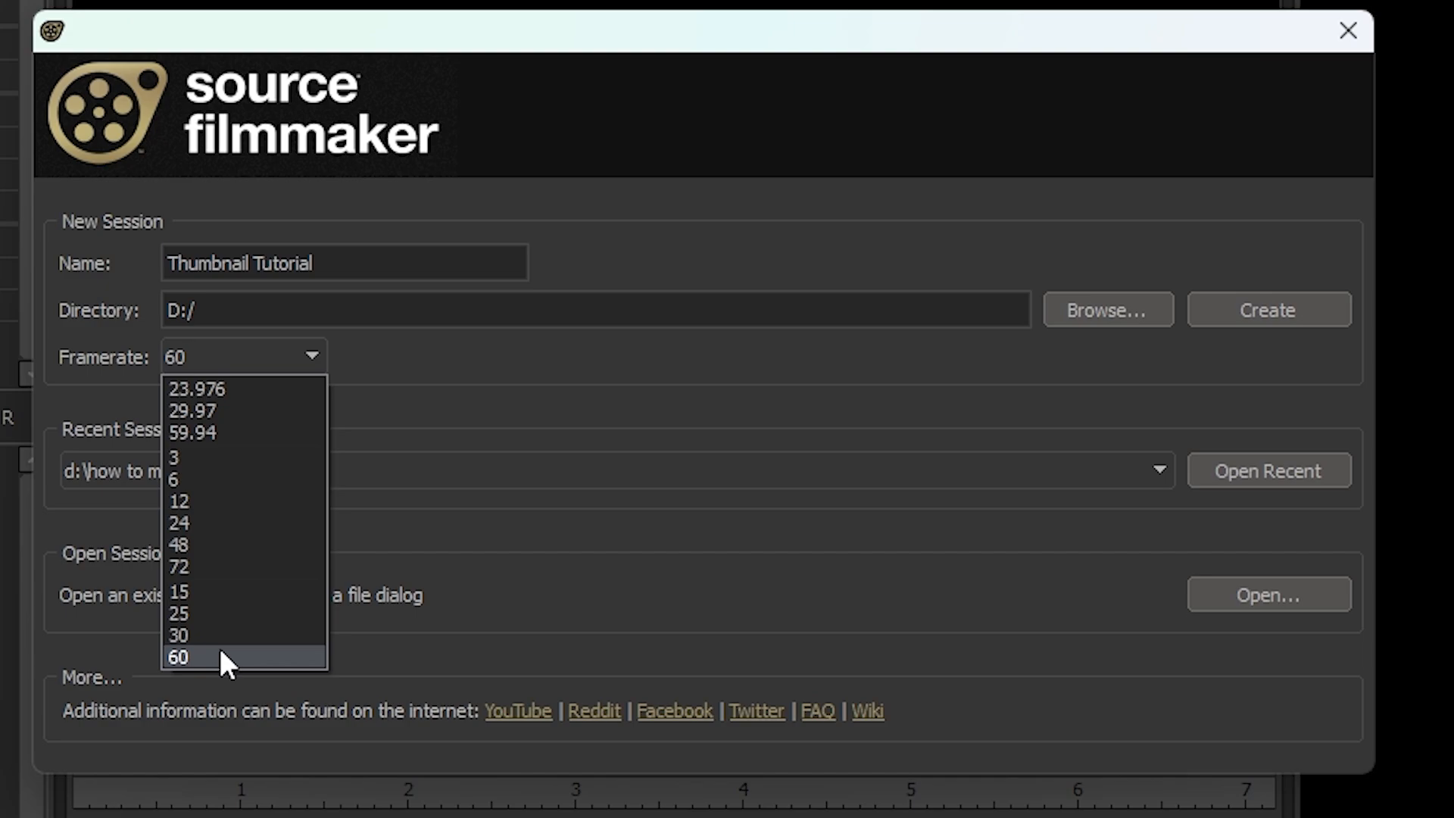
left_click(712, 194)
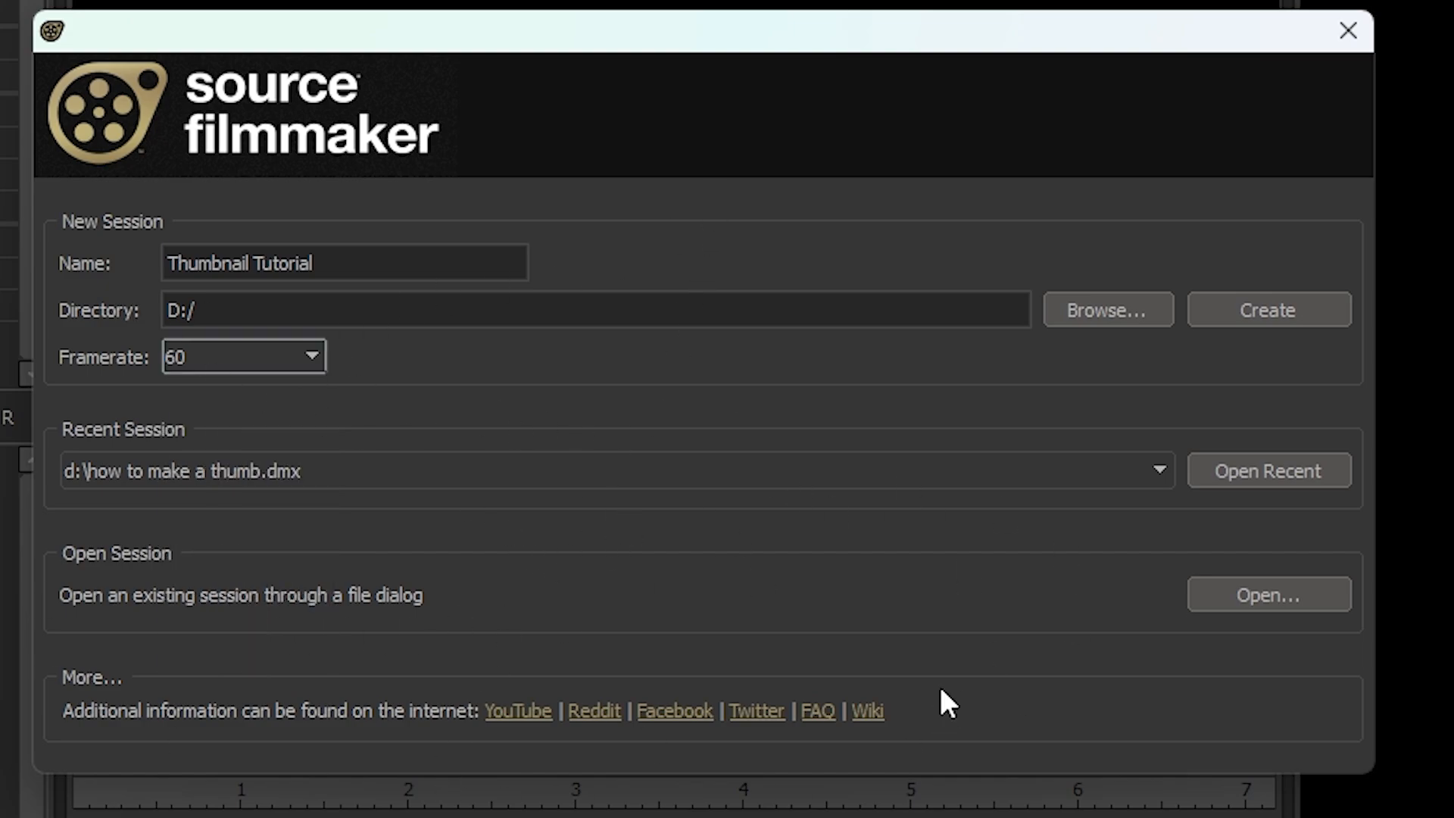
left_click(1283, 307)
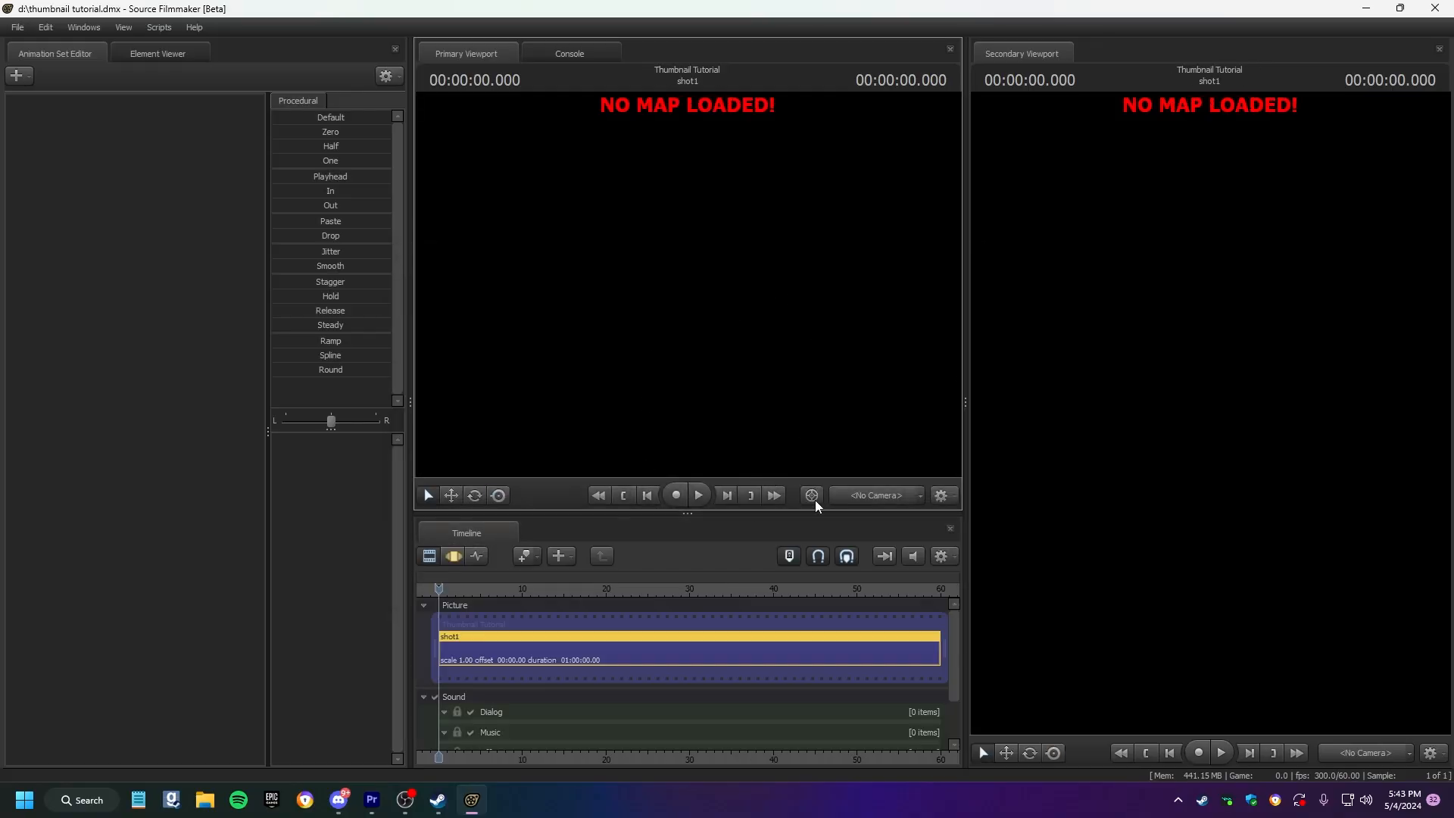
Load the black_void.bsp map into the session, with the mod filter set to All Mods.
left_click(901, 498)
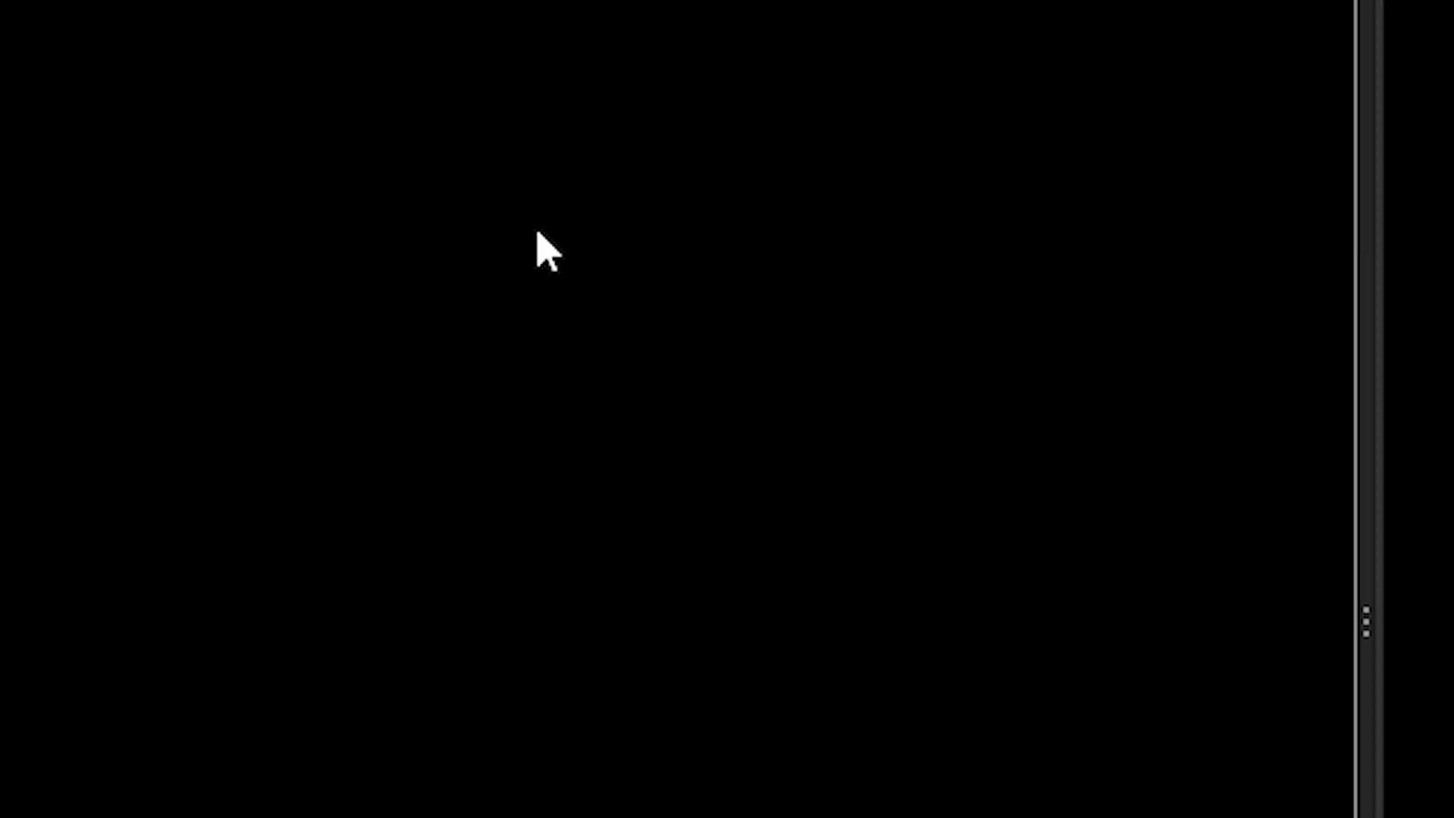
right_click(702, 278)
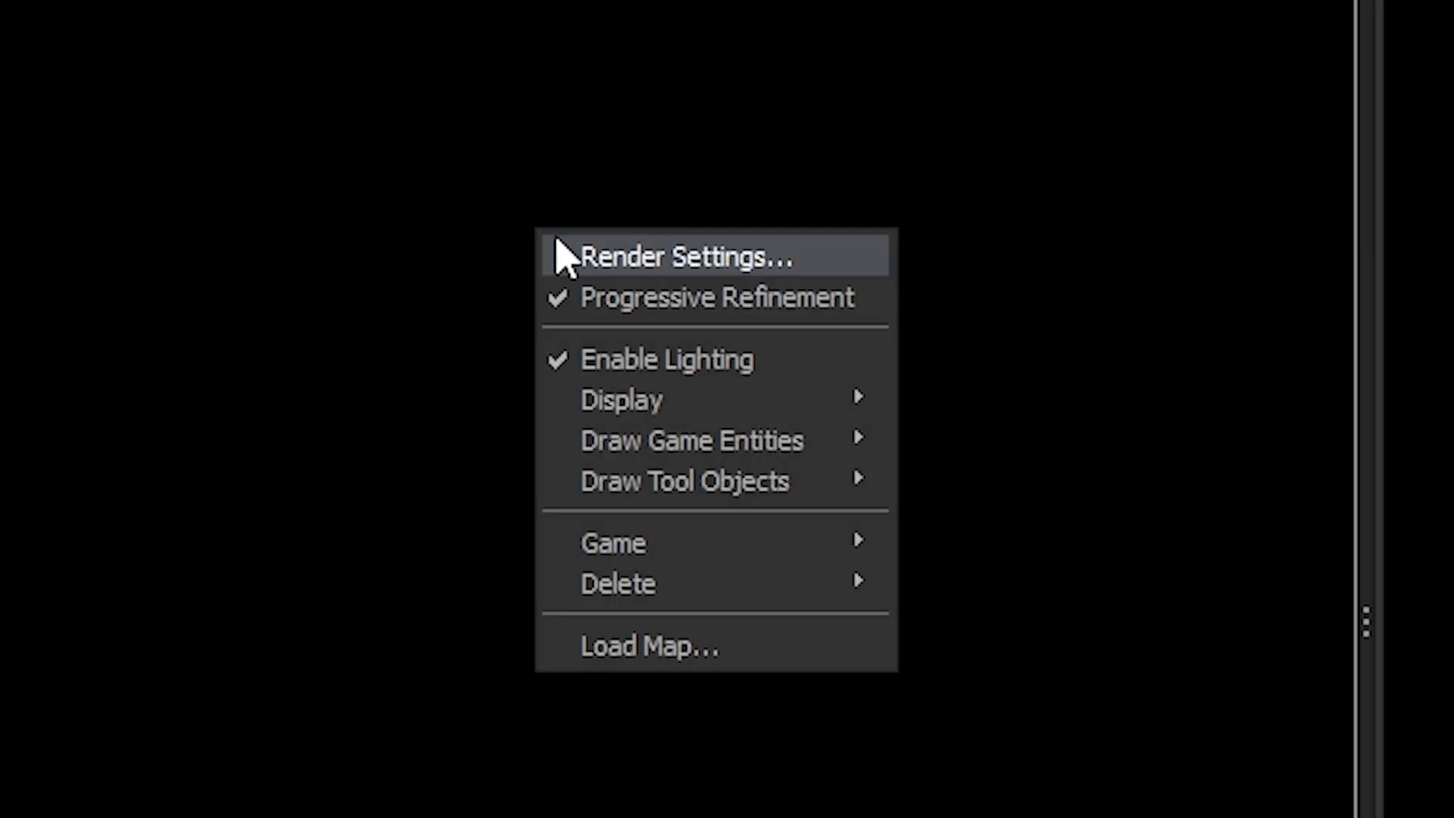
left_click(683, 656)
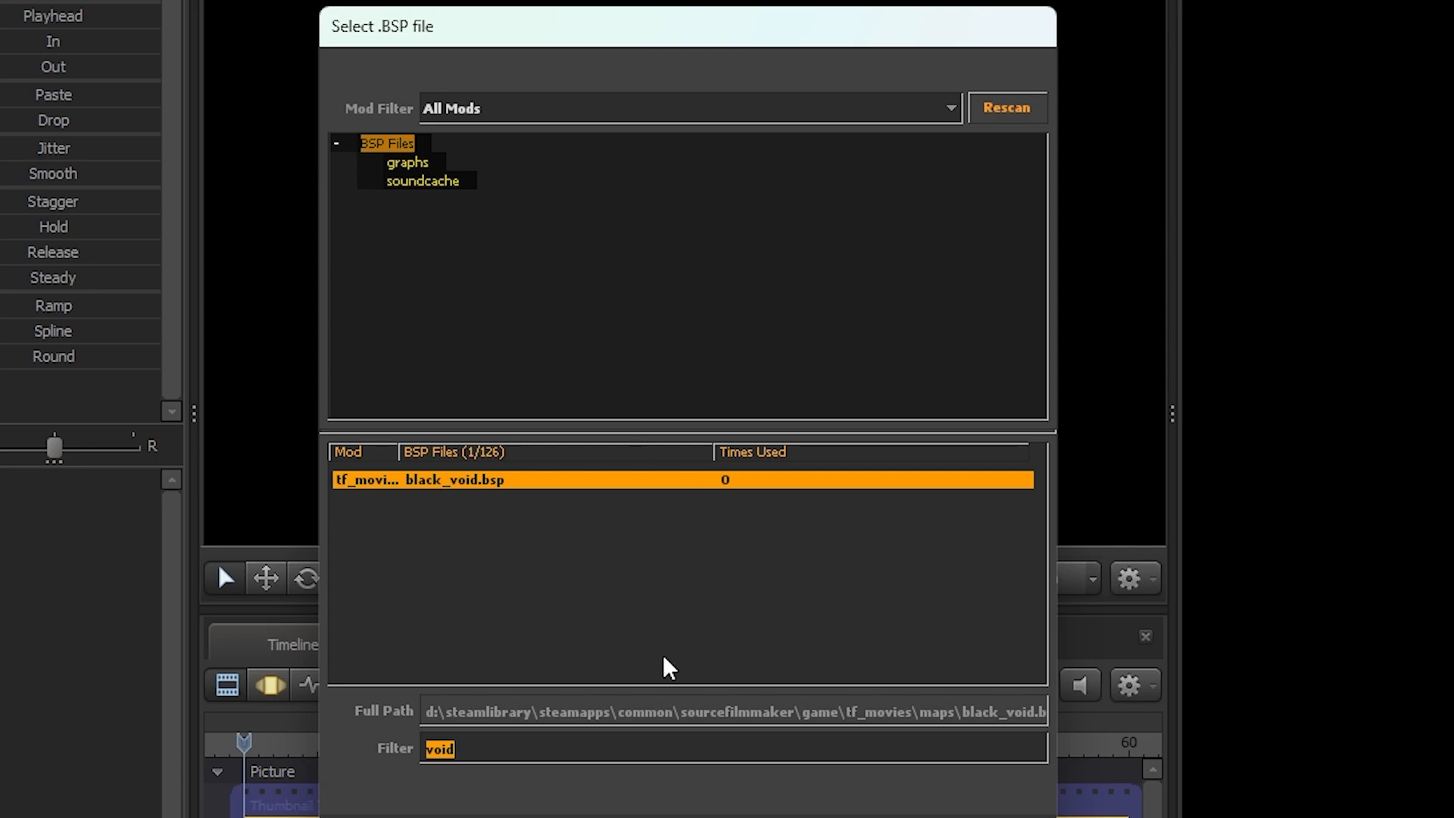
left_click(455, 113)
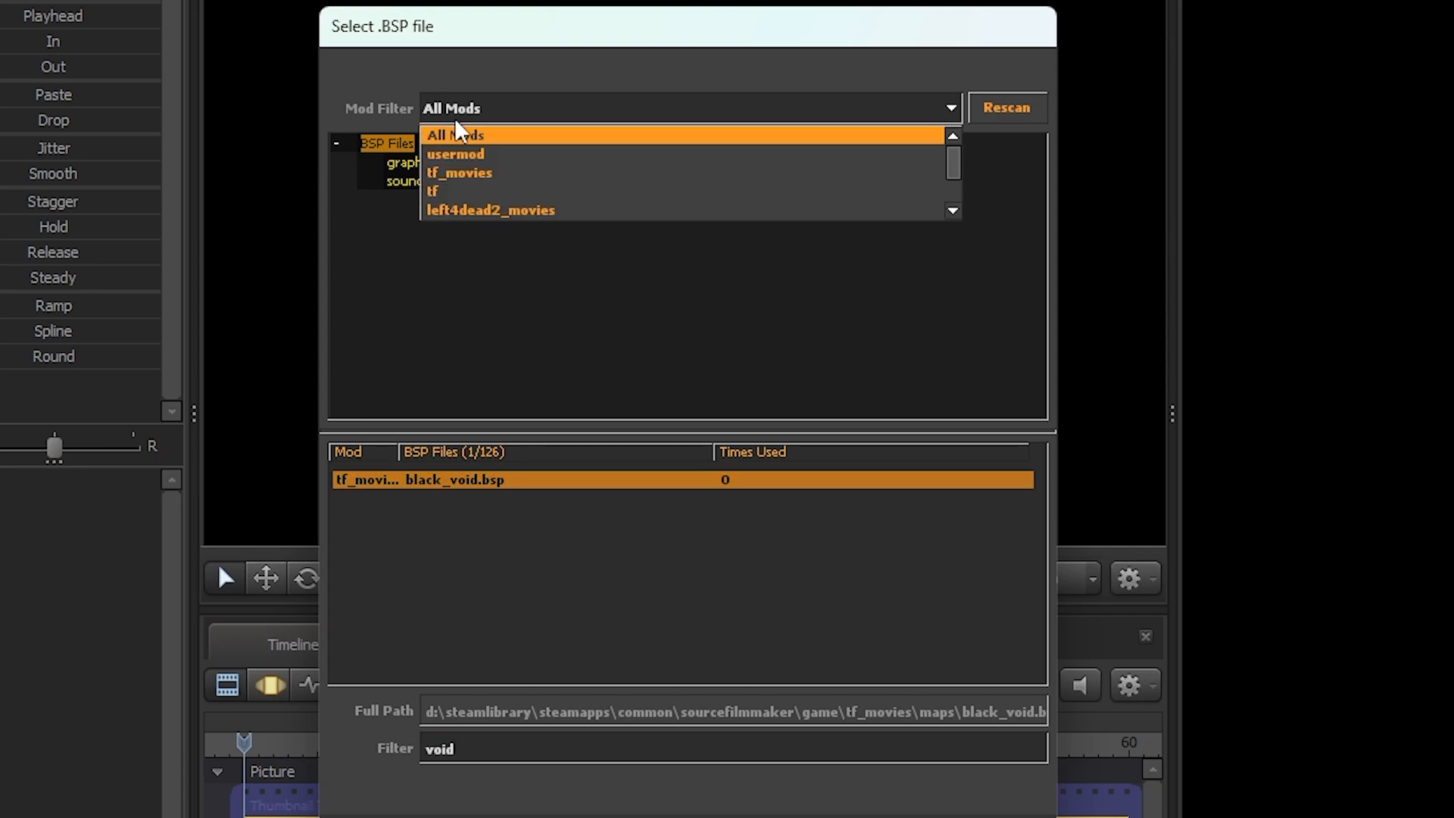
left_click(463, 134)
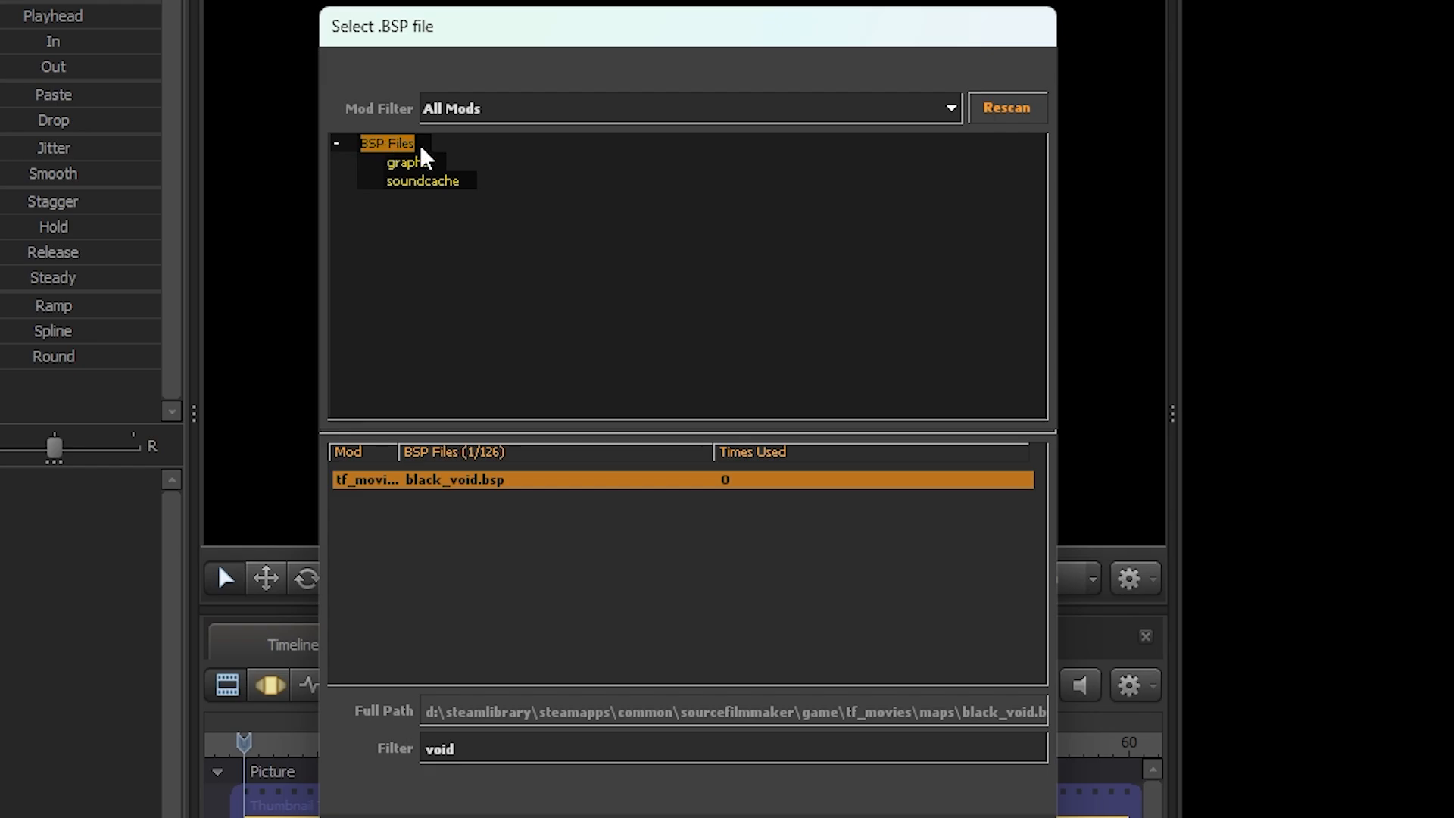
key("Return")
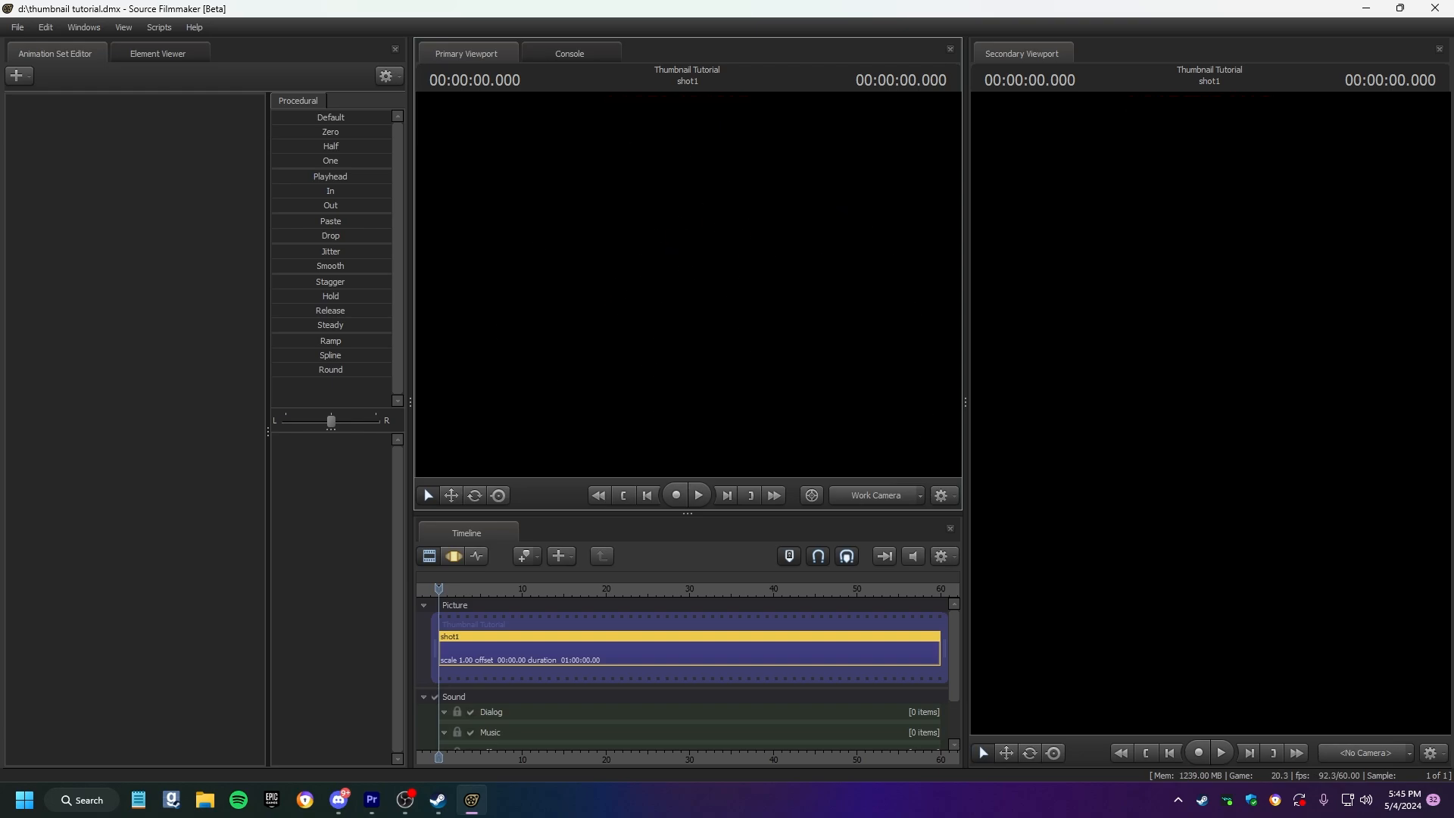
Turn off lighting in the primary viewport and look around the map.
right_click(656, 280)
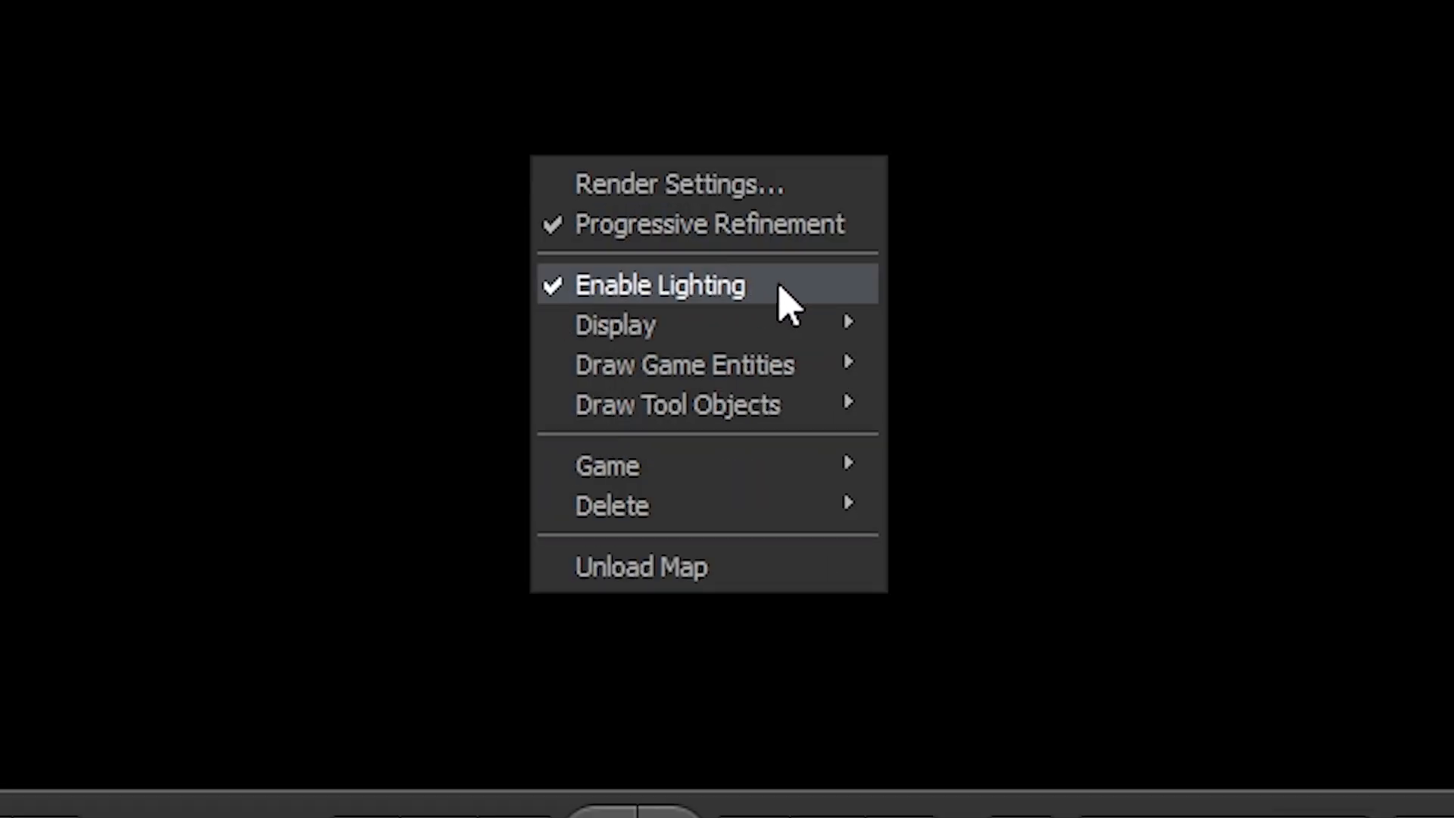
left_click(780, 287)
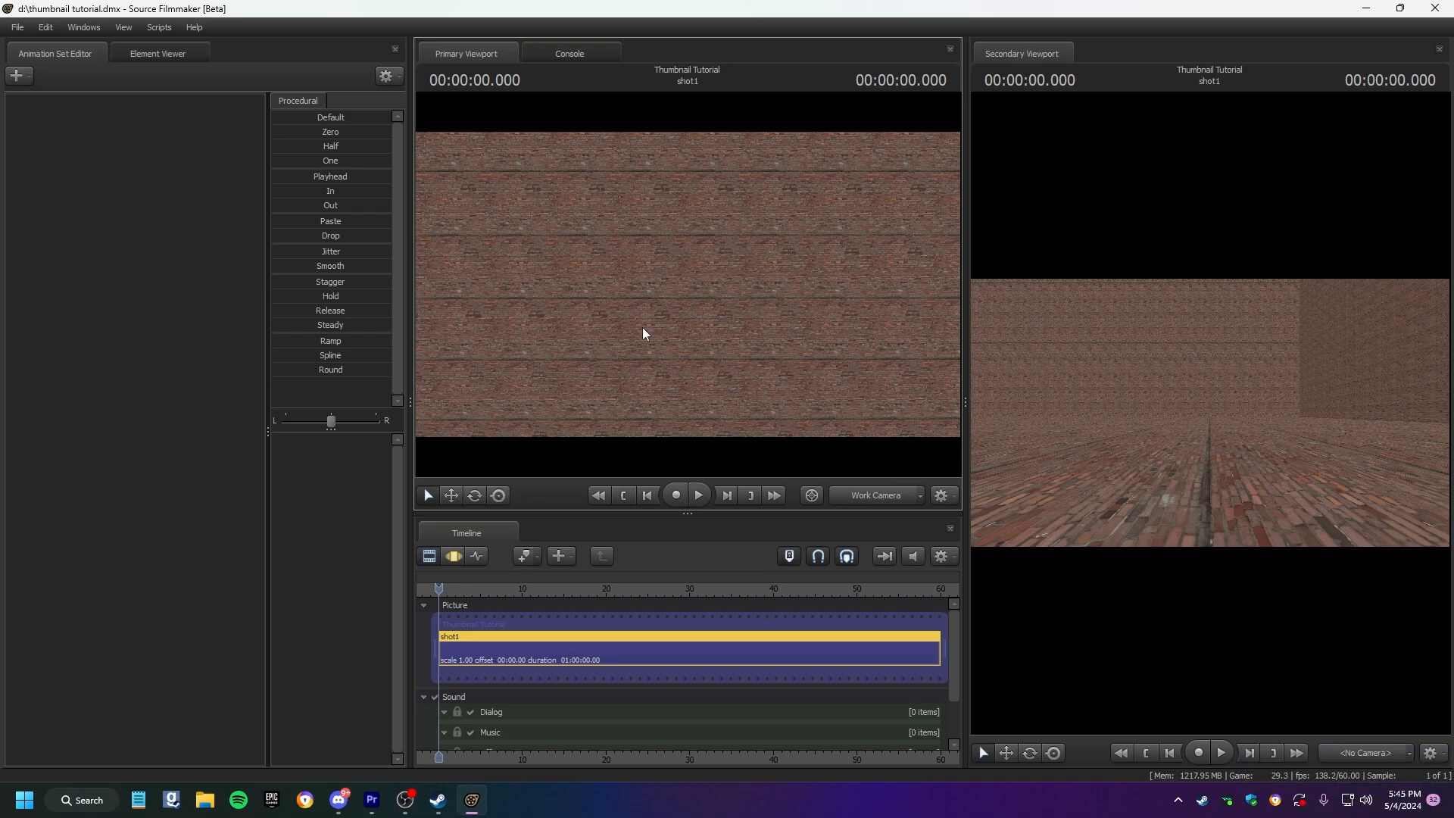
left_click_drag(642, 328, 660, 409)
left_click_drag(688, 286, 690, 265)
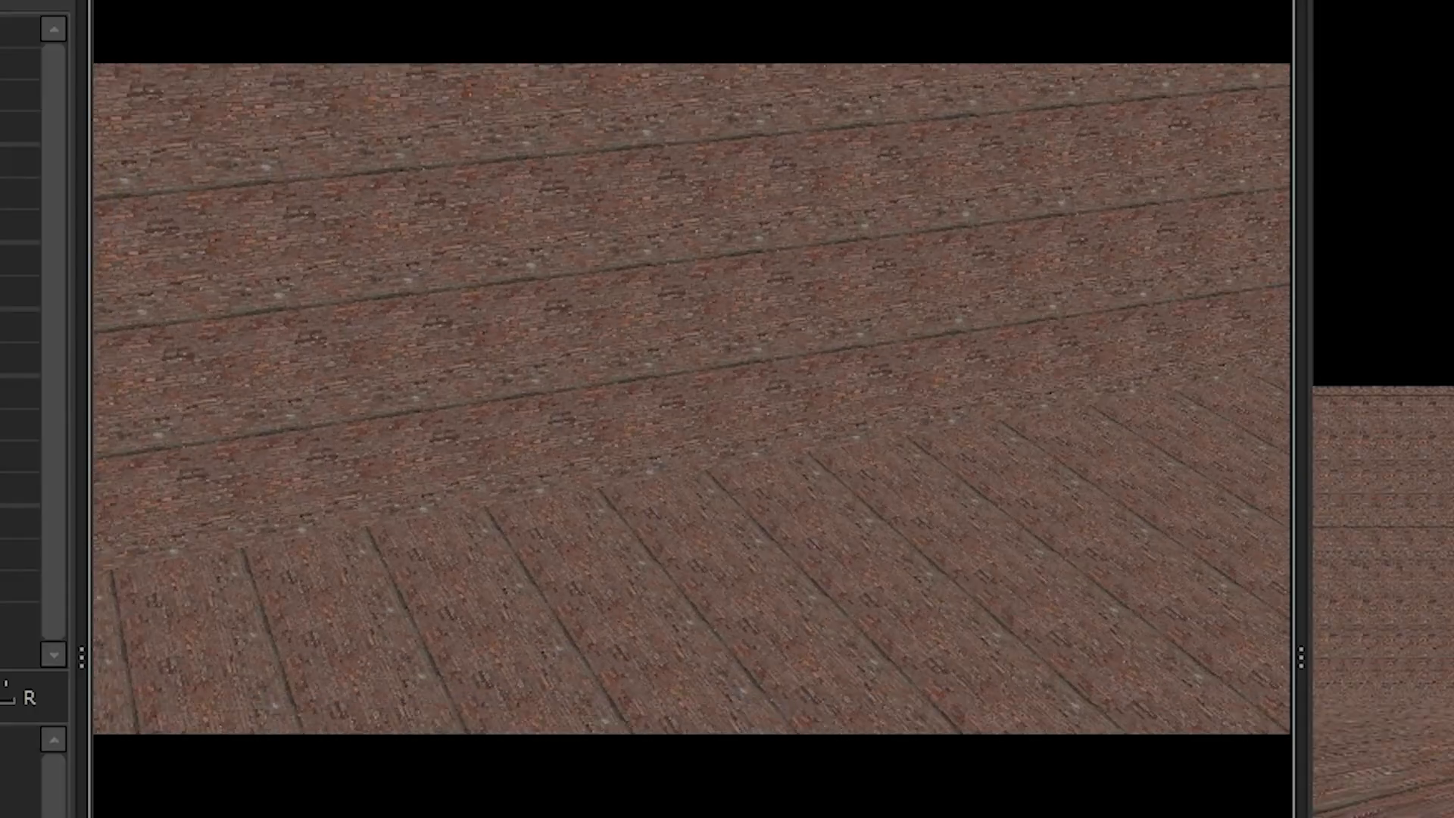
mouse_move(692, 399)
left_mouse_down()
mouse_move(719, 399)
mouse_move(659, 406)
mouse_move(735, 416)
mouse_move(690, 401)
left_mouse_up()
Disable Progressive Refinement and Ambient Occlusion in the primary viewport's render settings.
right_click(695, 462)
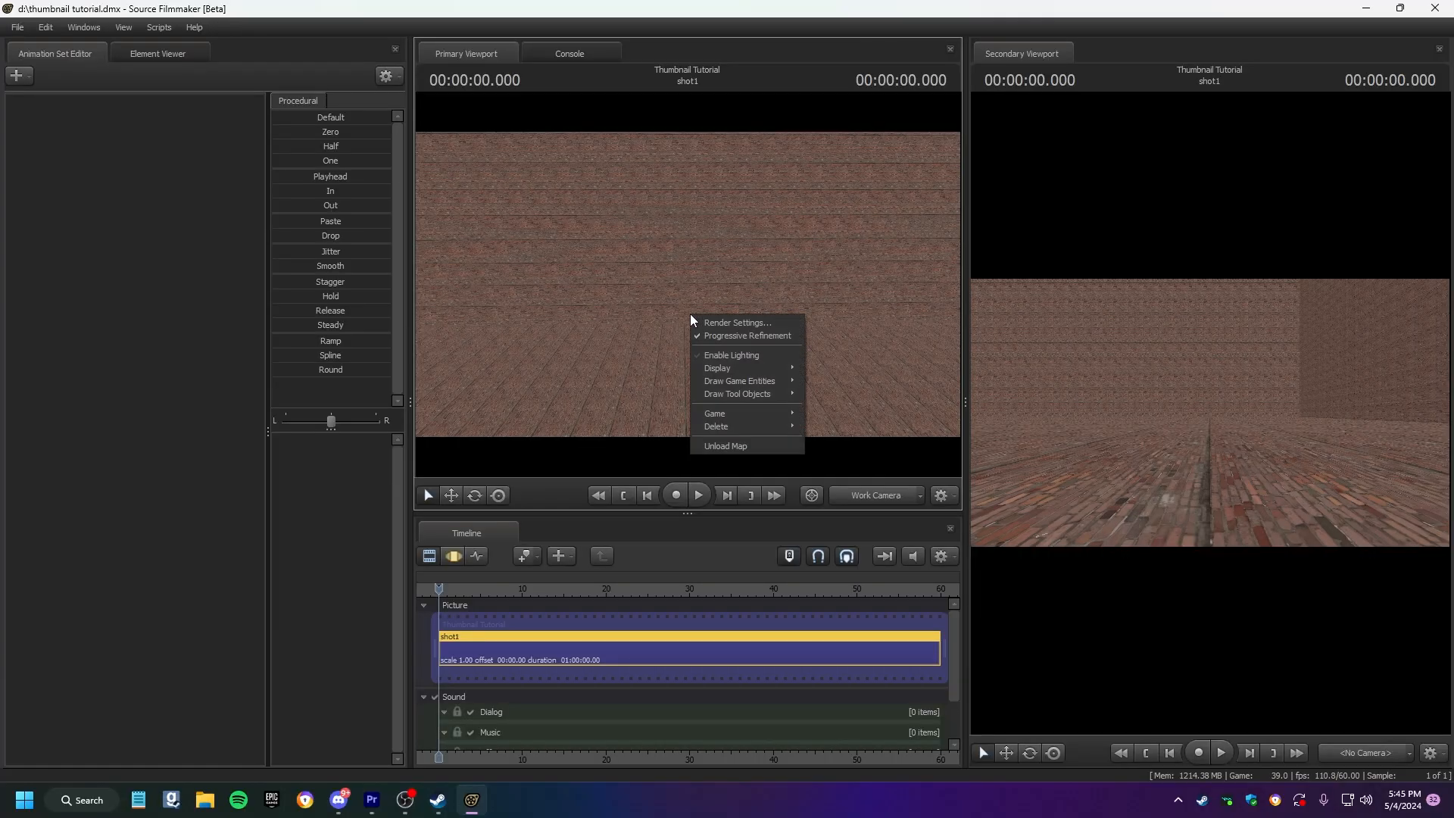
left_click(709, 322)
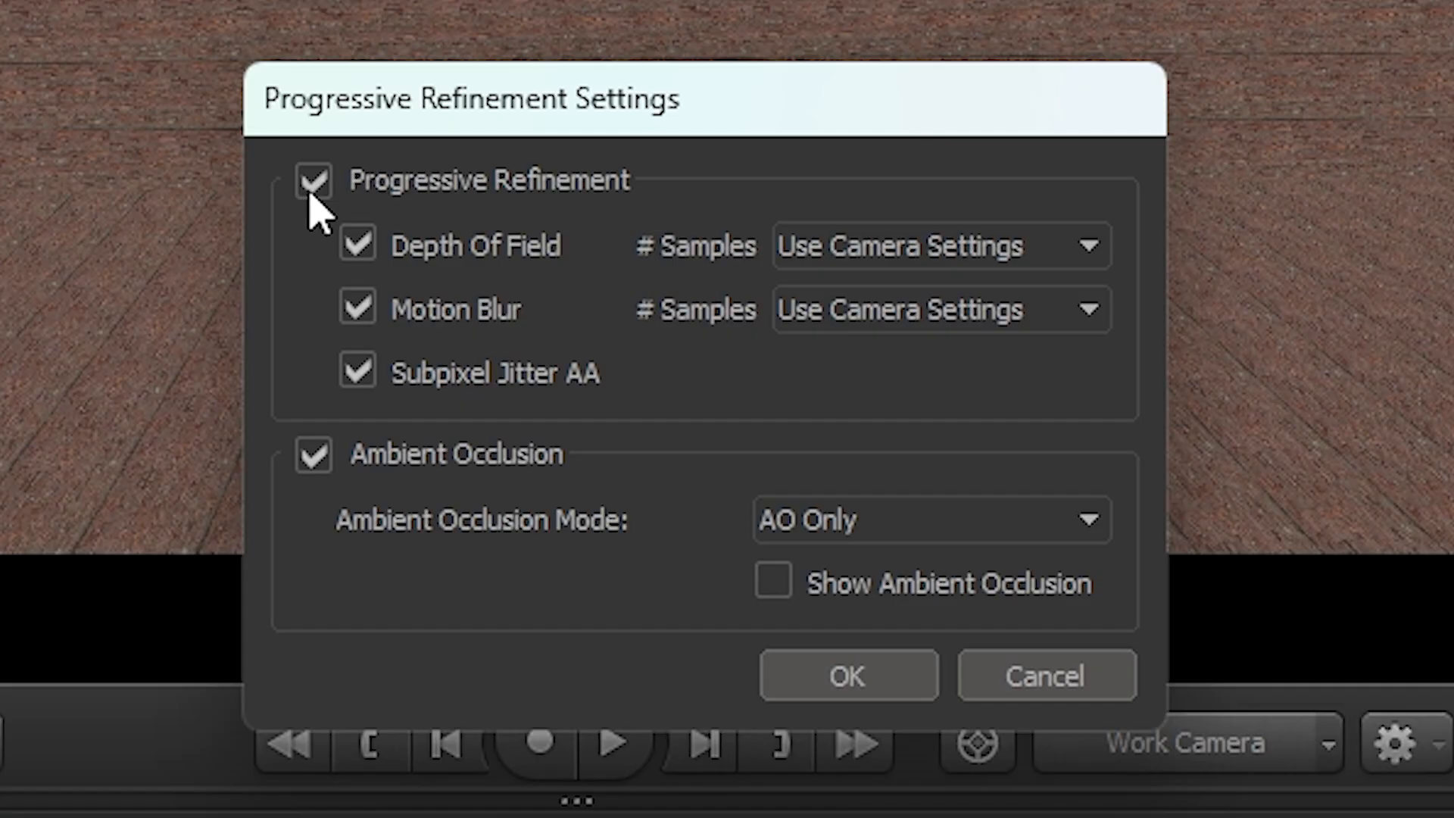
left_click(312, 189)
left_click(314, 458)
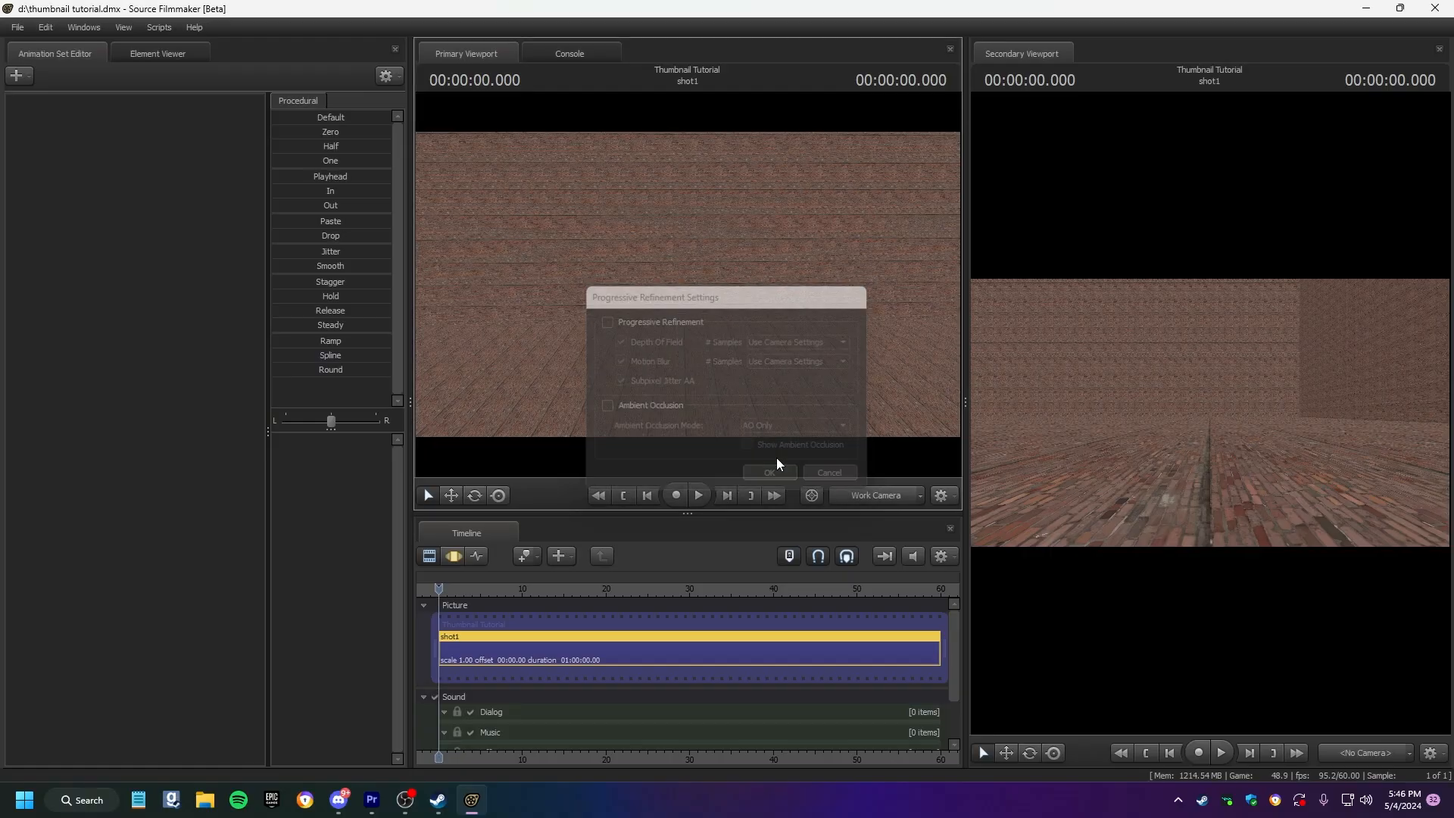
left_click(846, 675)
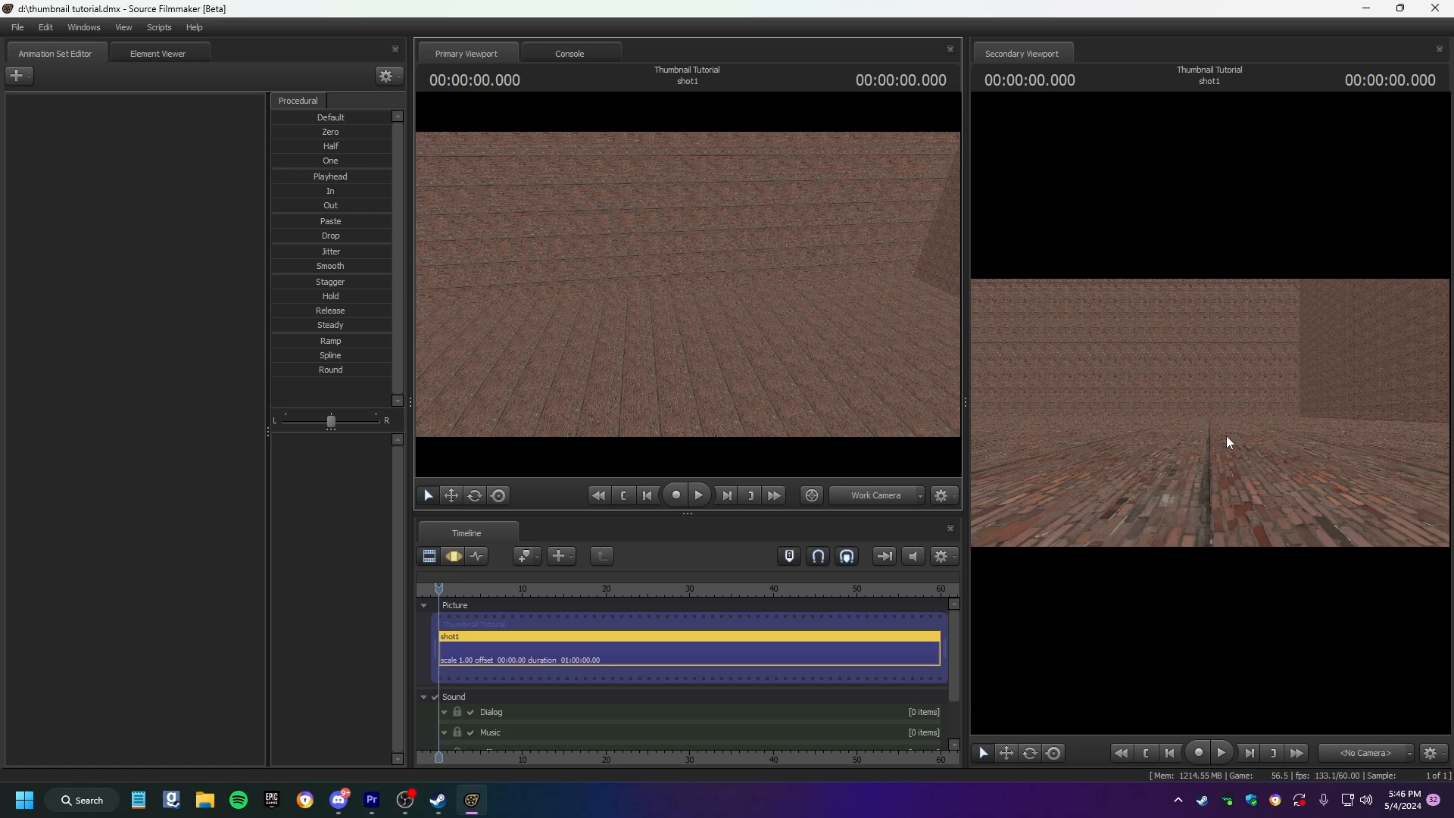
left_click(89, 29)
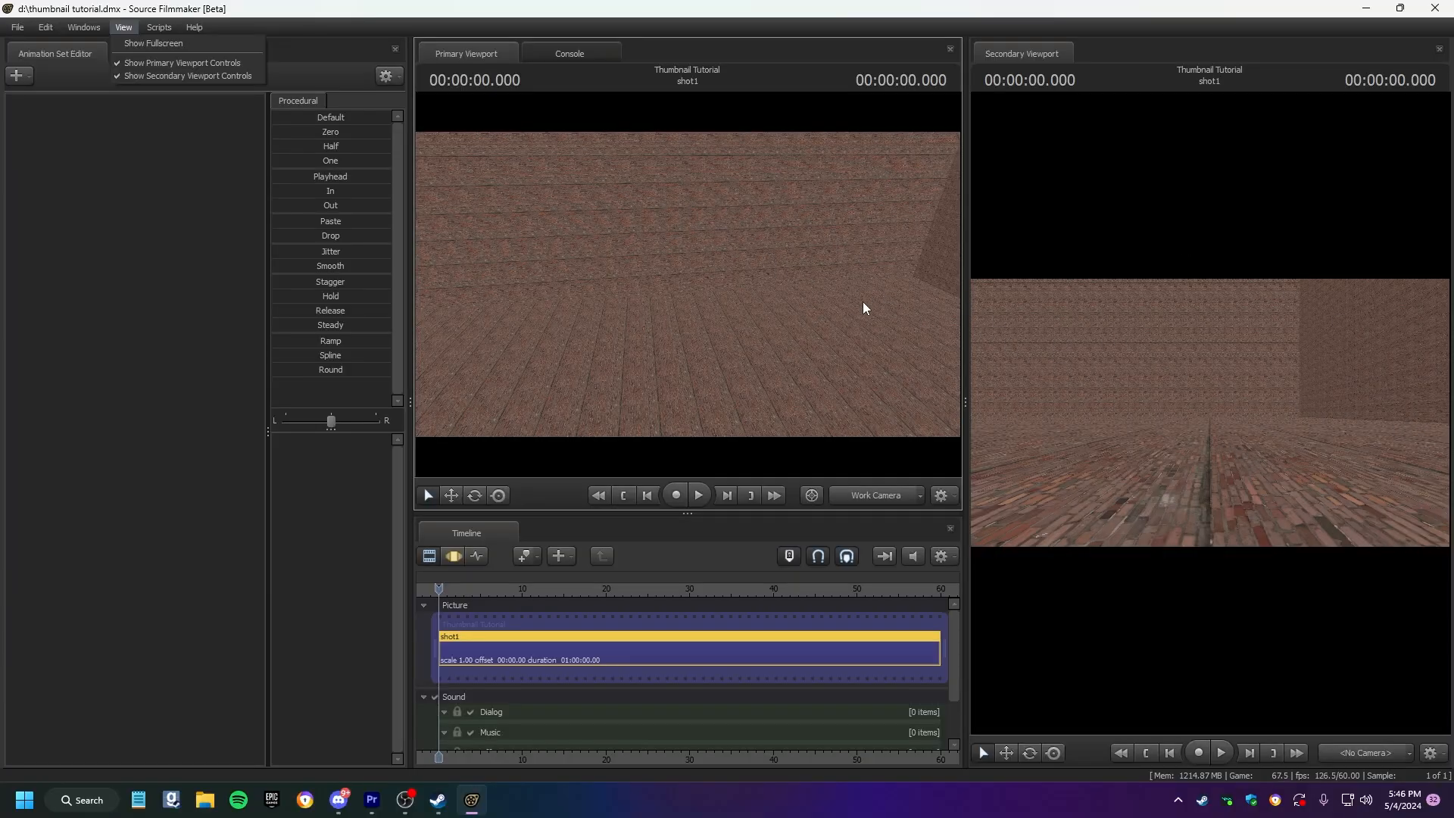
left_click(182, 246)
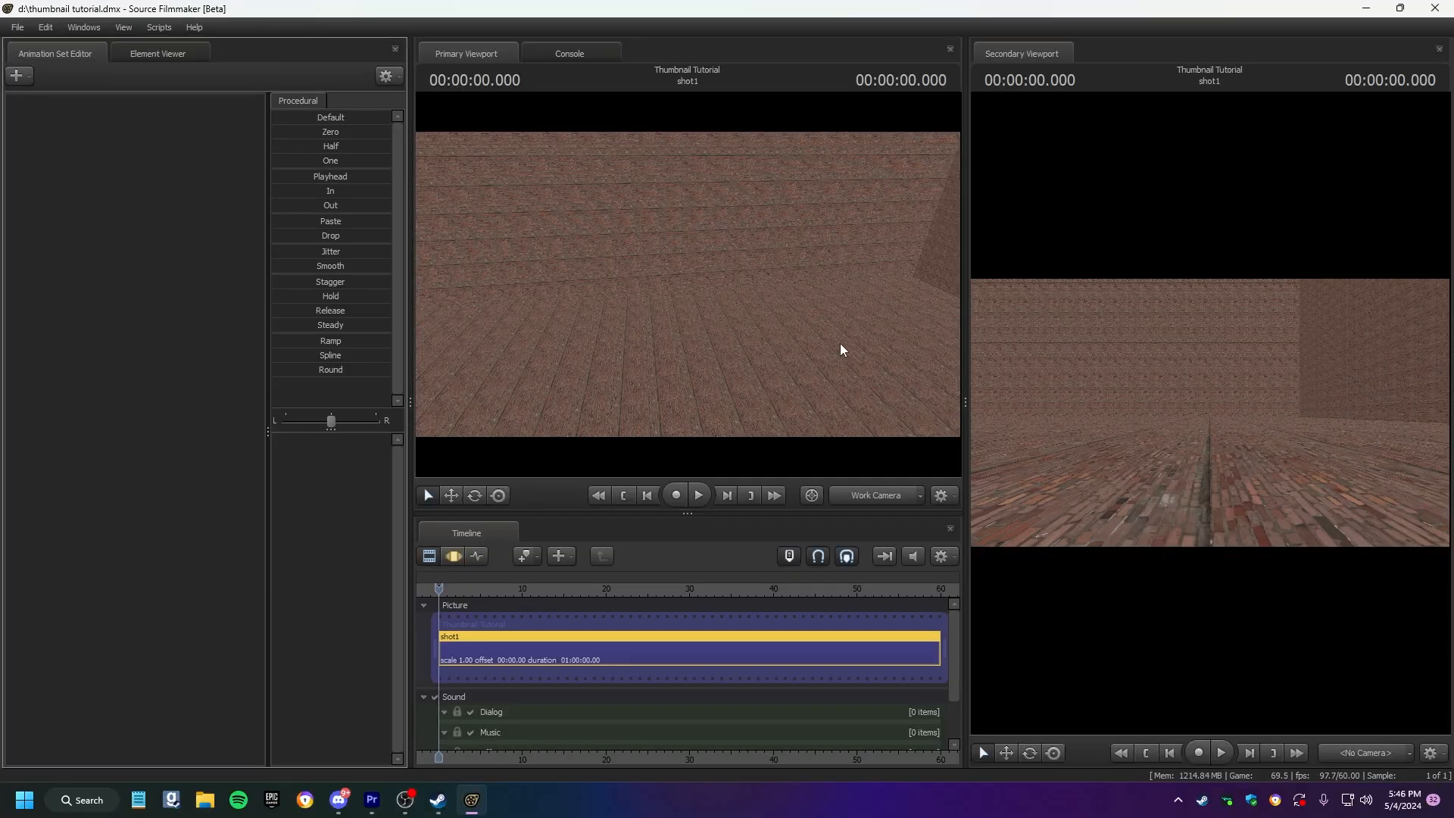
mouse_move(708, 275)
left_mouse_down()
mouse_move(657, 226)
mouse_move(728, 254)
mouse_move(750, 284)
mouse_move(727, 254)
mouse_move(742, 227)
mouse_move(841, 231)
mouse_move(857, 265)
mouse_move(889, 221)
mouse_move(919, 237)
mouse_move(689, 290)
left_mouse_up()
key("w")
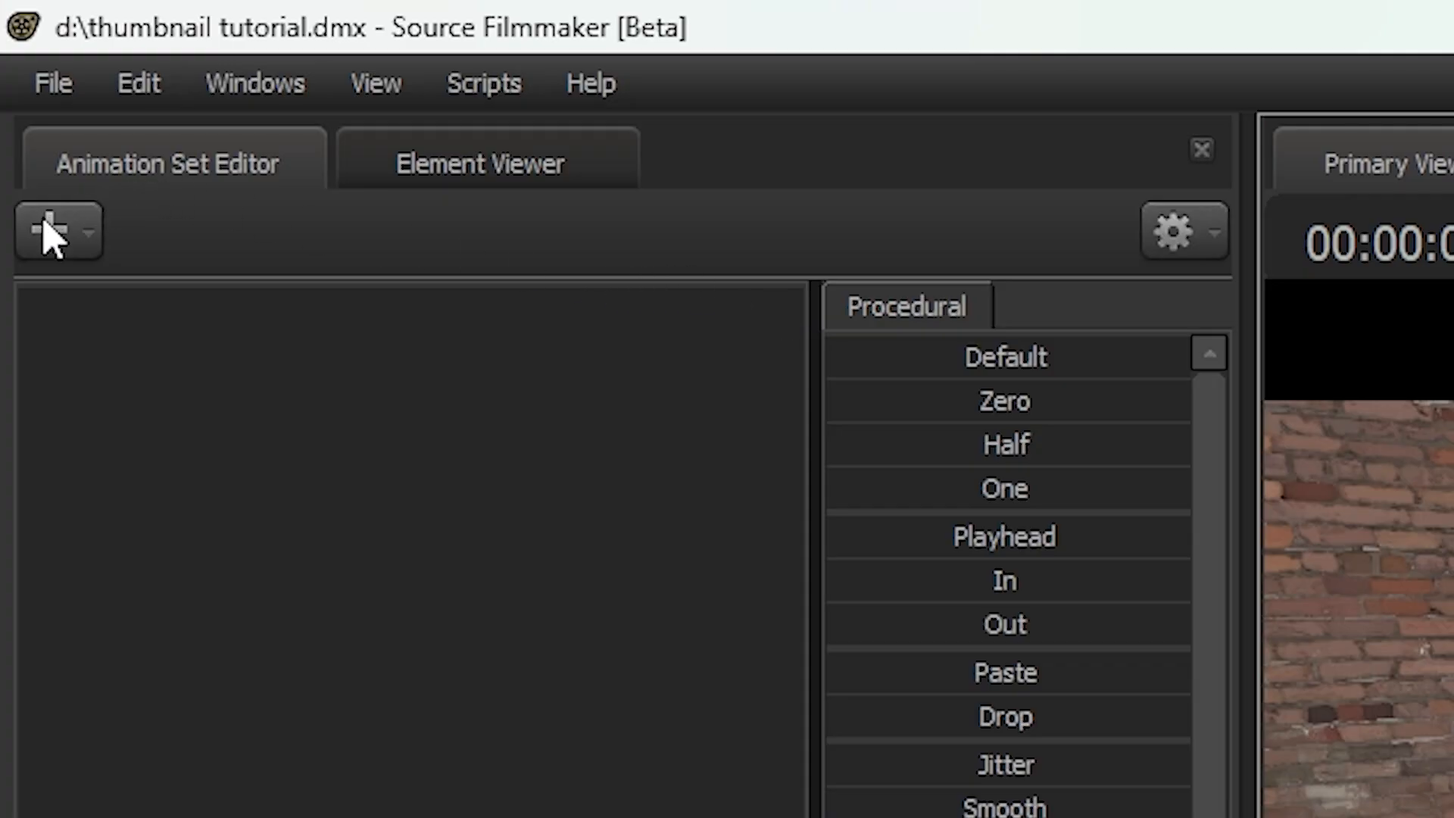
Create an animation set for a new camera and show camera1 in the secondary viewport.
left_click(51, 231)
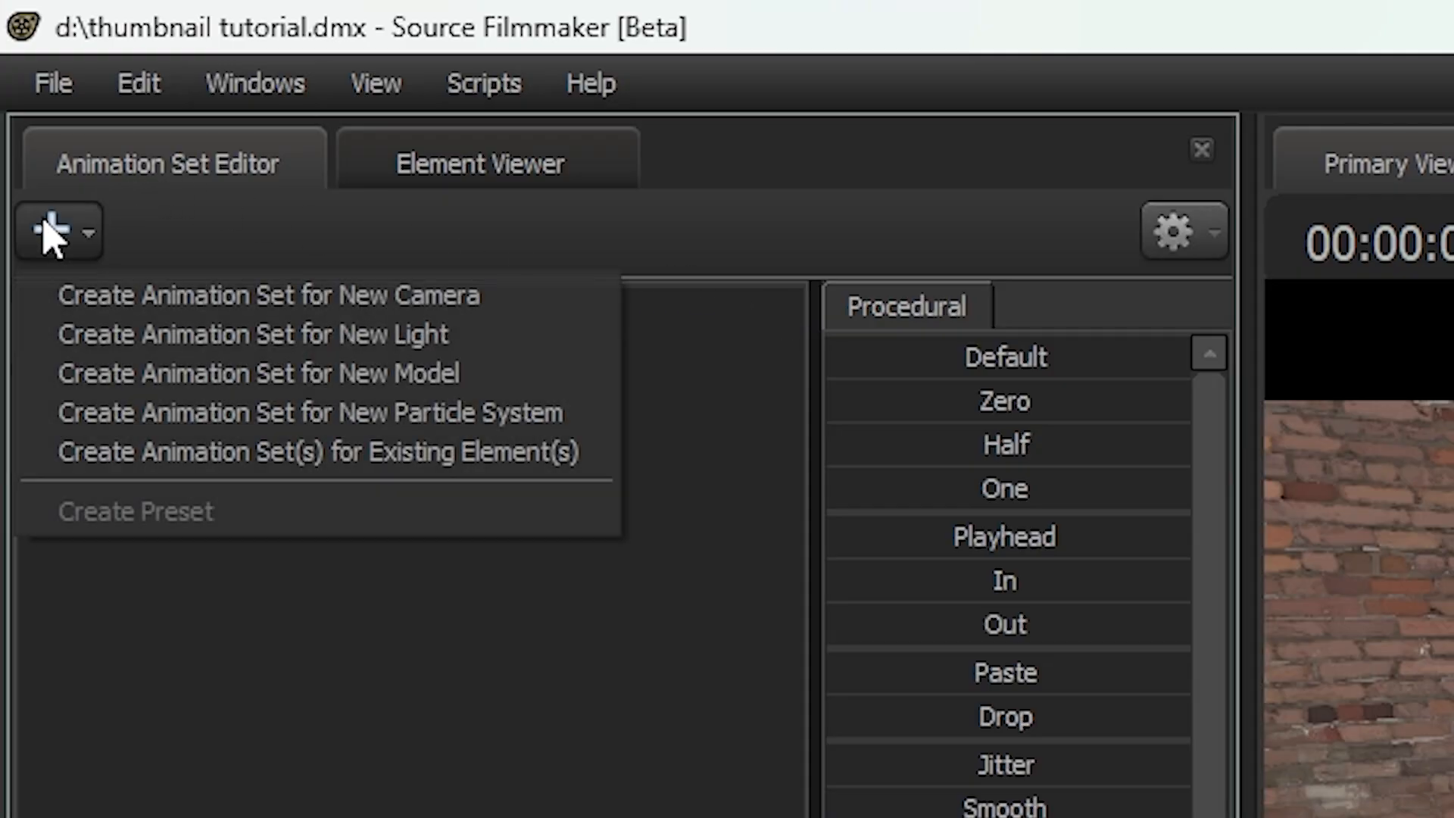
left_click(361, 303)
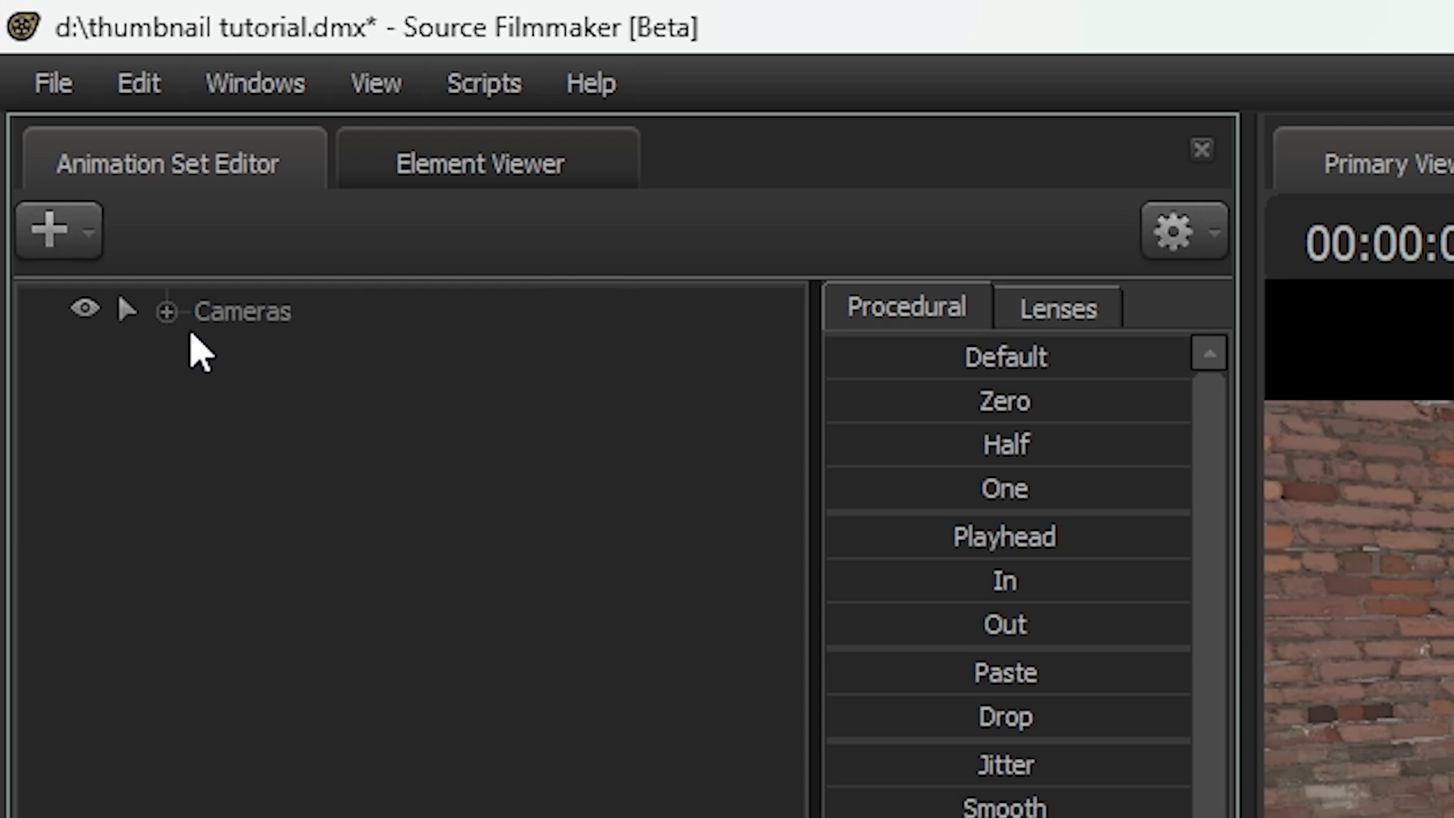
left_click(167, 311)
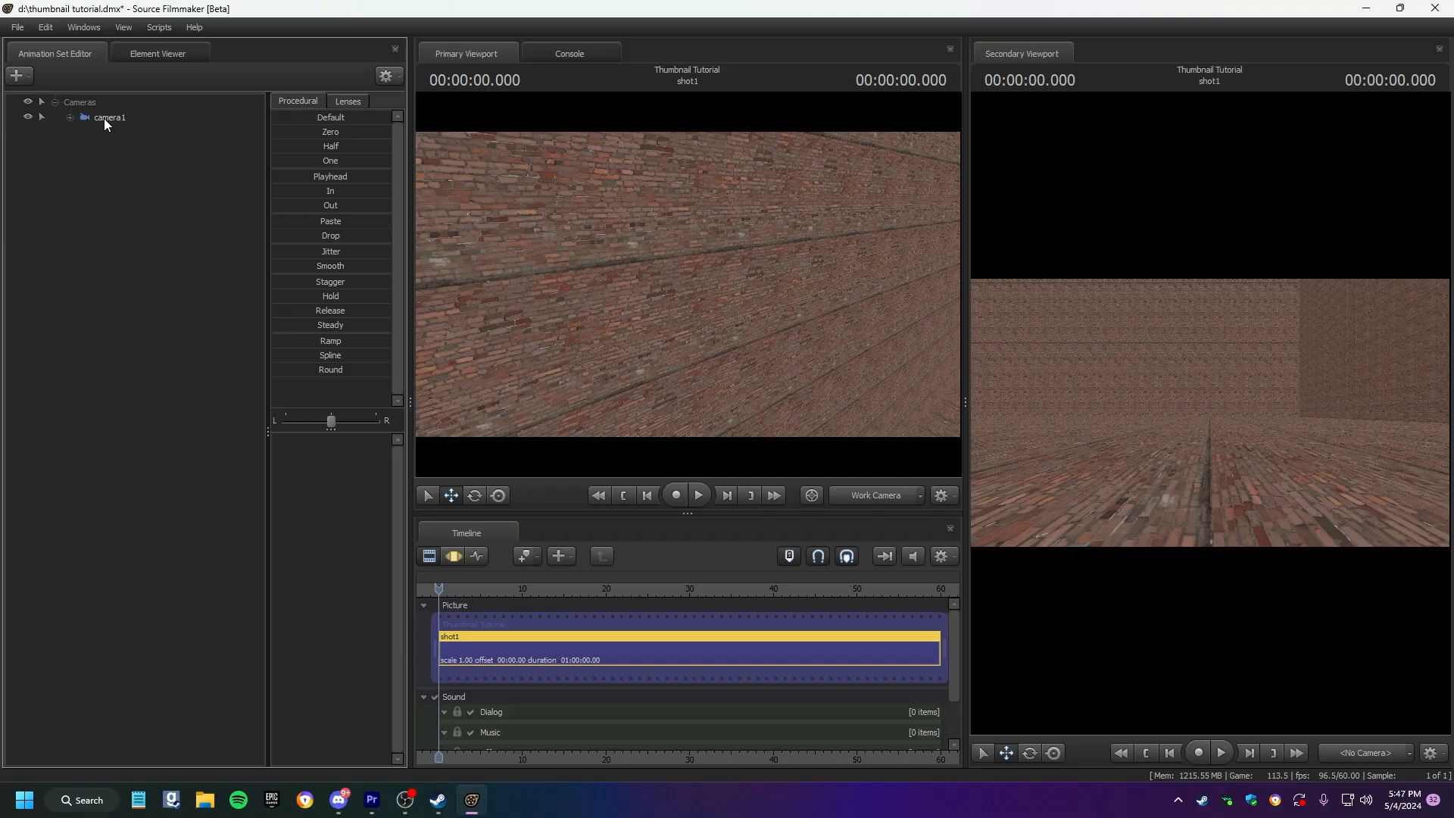
left_click_drag(314, 362, 731, 370)
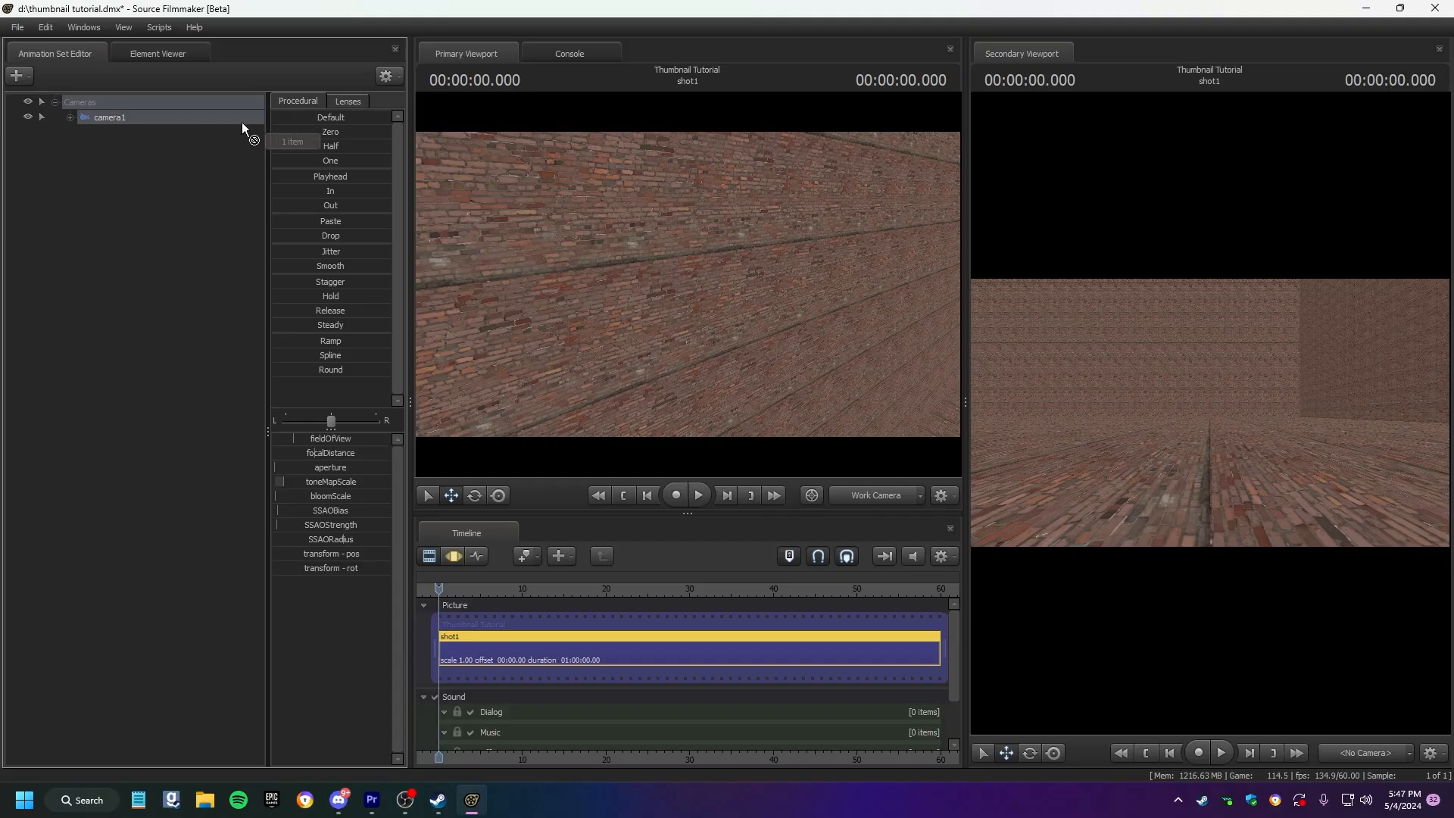
left_click_drag(243, 121, 1222, 428)
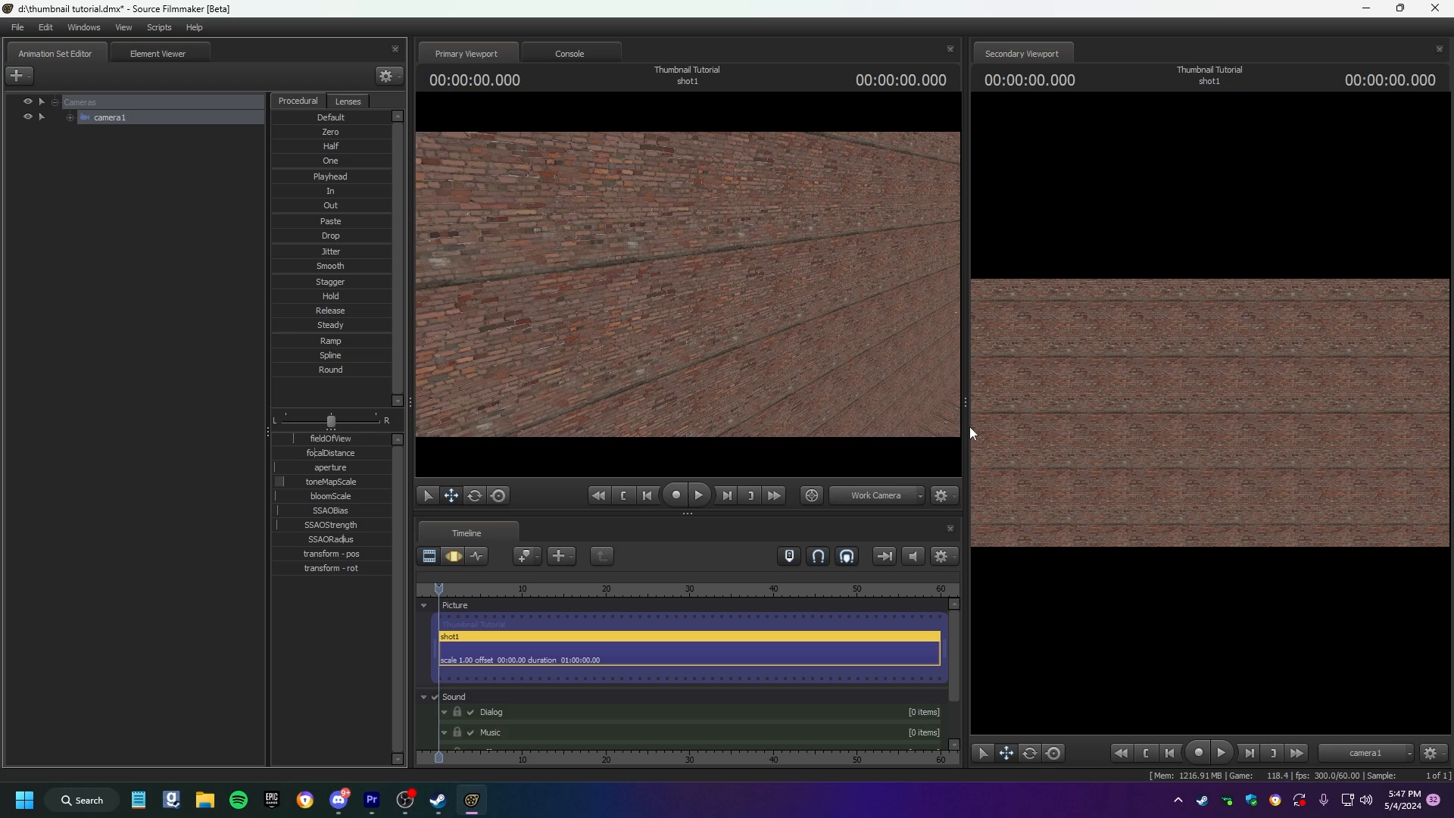
Try to move camera1 from within the secondary viewport, and dismiss the warning.
left_click(1255, 466)
left_click_drag(1190, 448, 1188, 430)
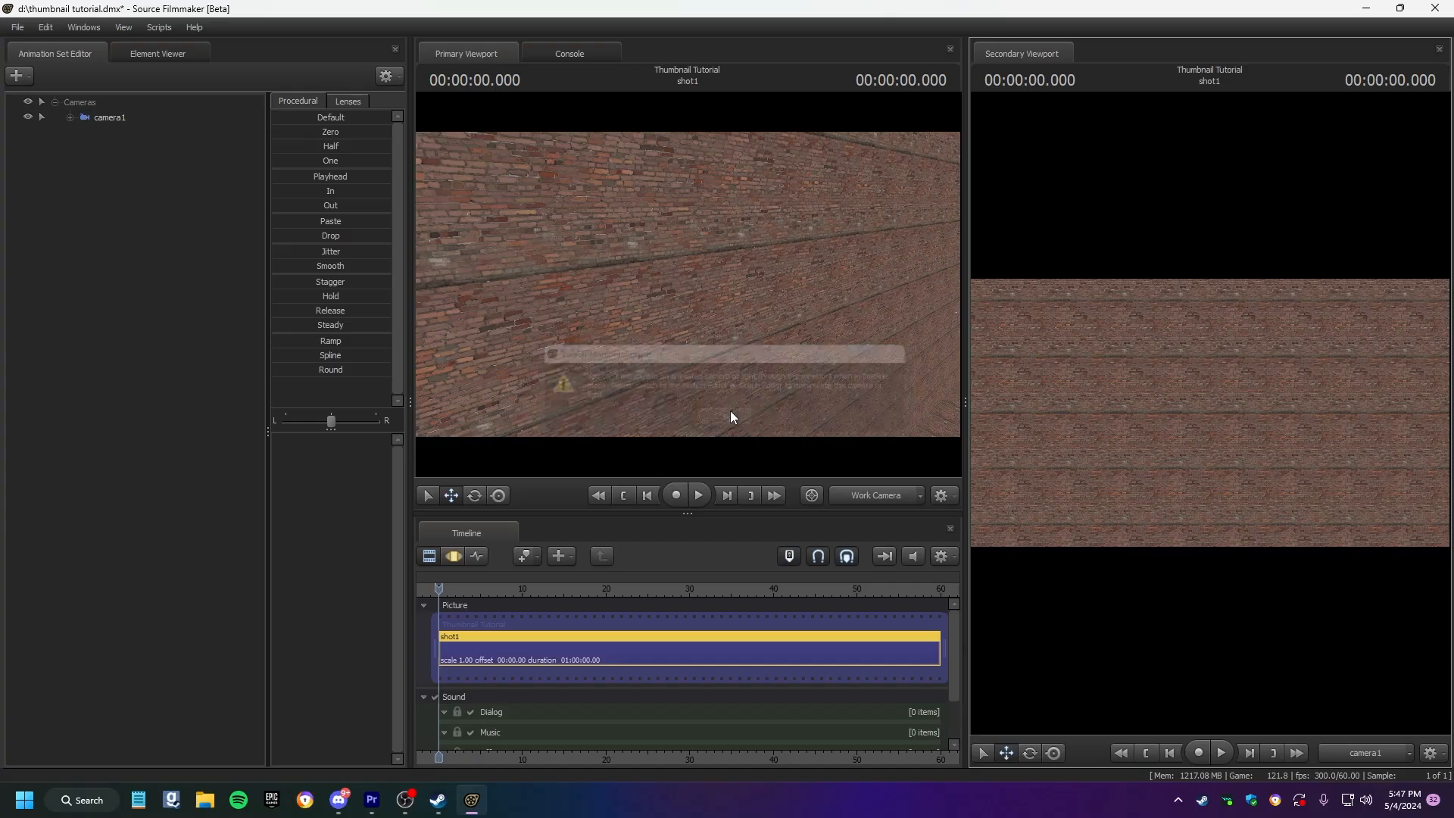
left_click(727, 444)
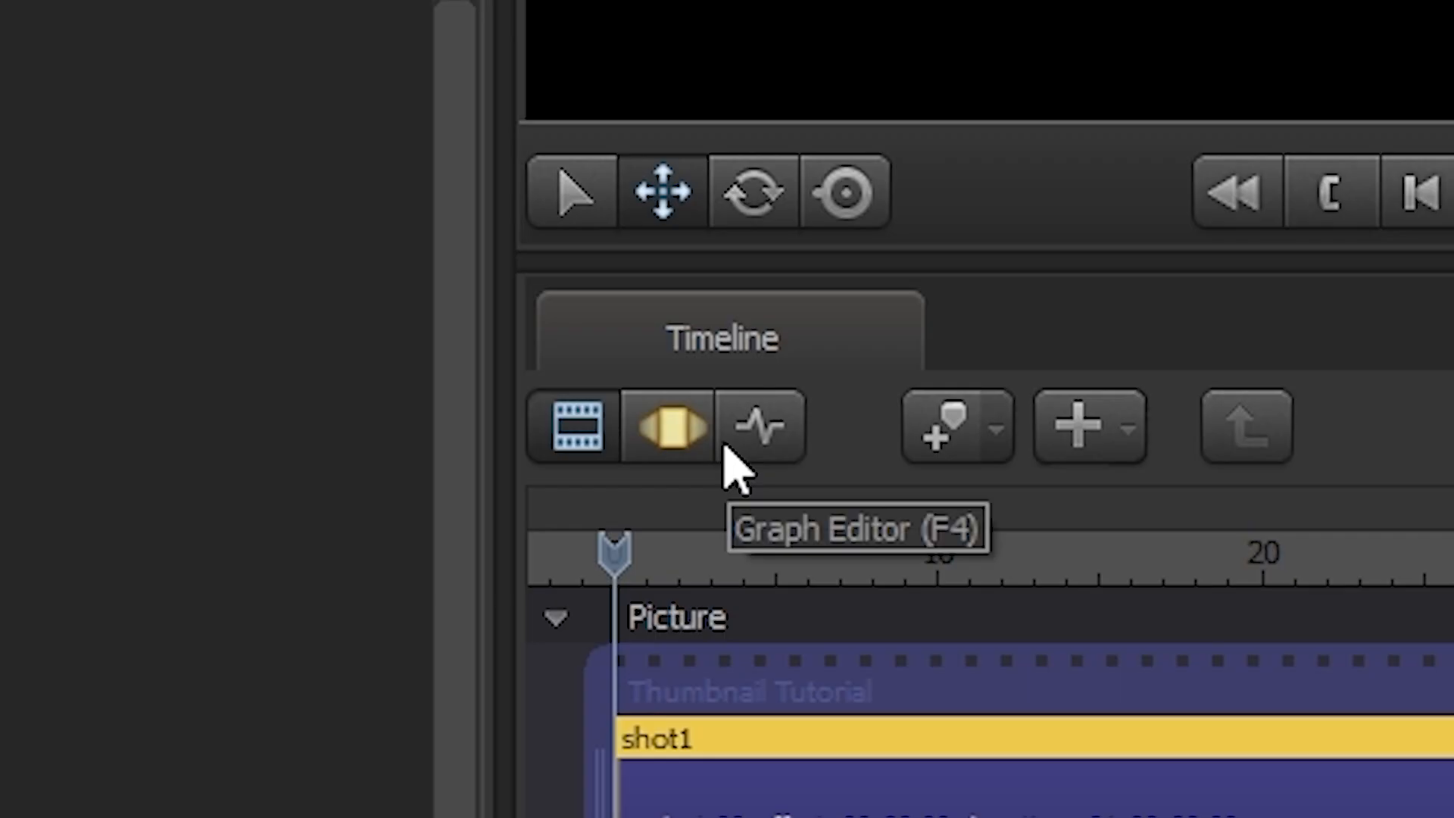
Switch the timeline to the Motion Editor and select camera1 for editing.
left_click(727, 446)
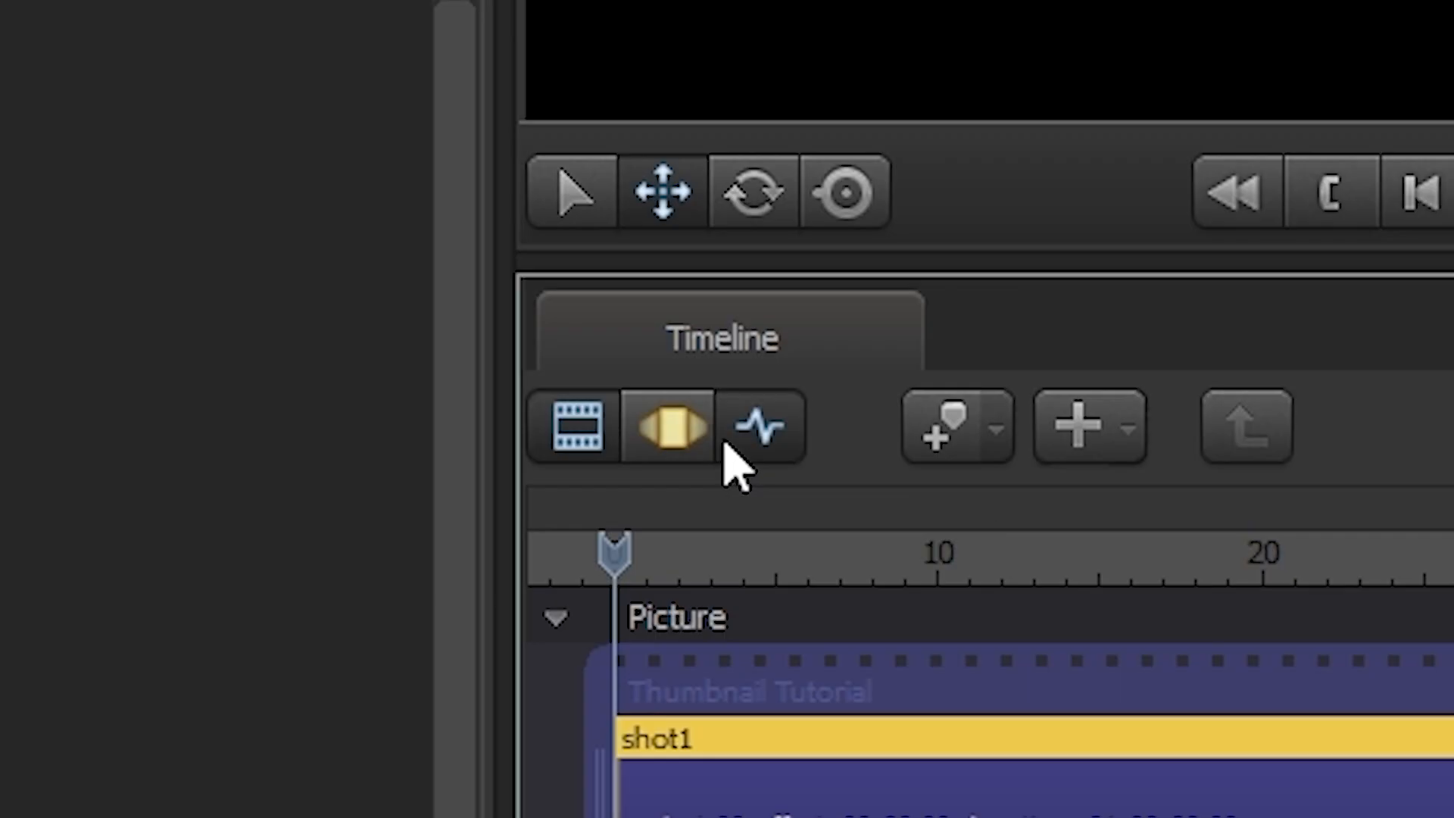
left_click(454, 556)
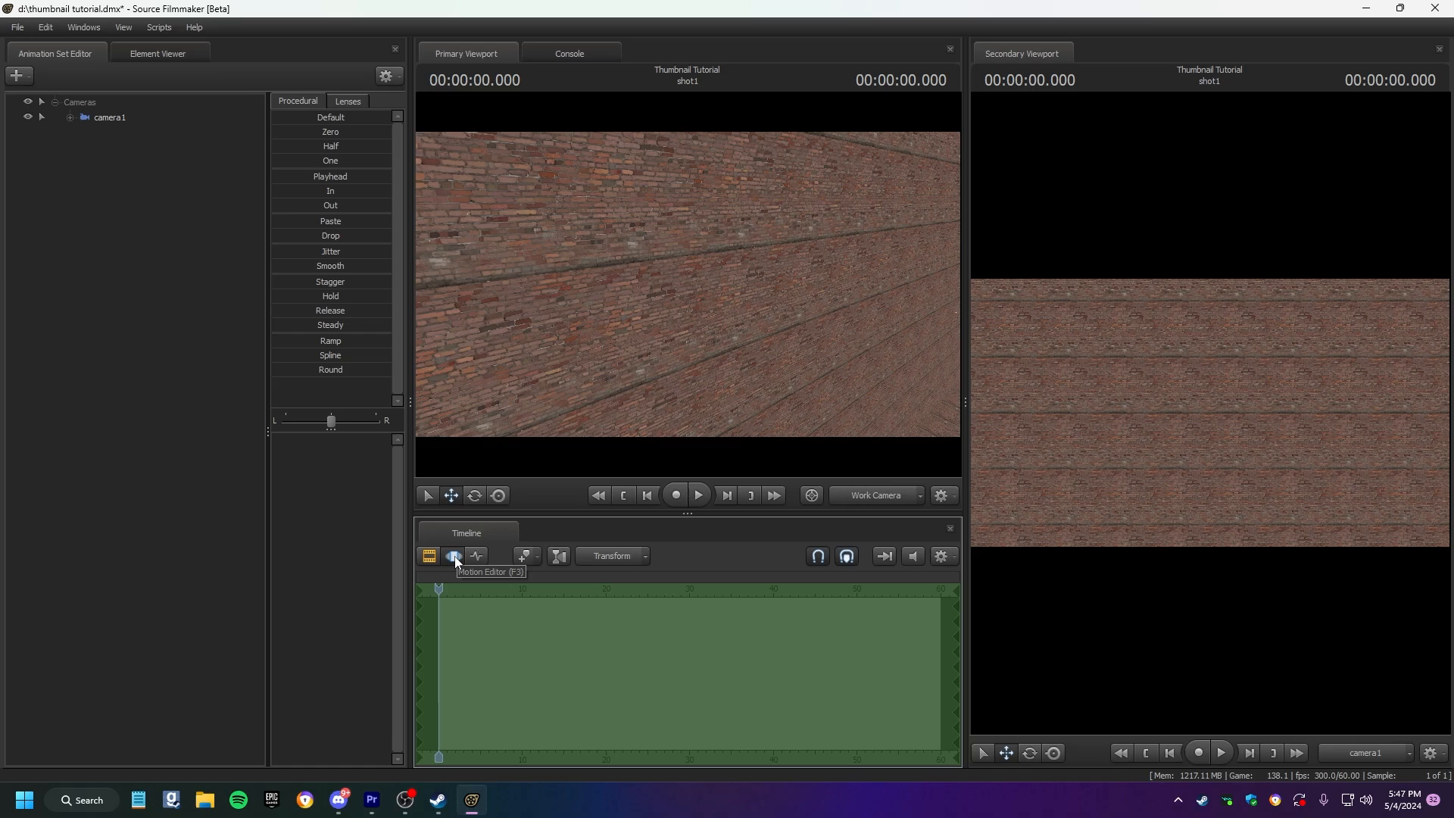
left_click_drag(636, 348, 730, 365)
left_click(113, 119)
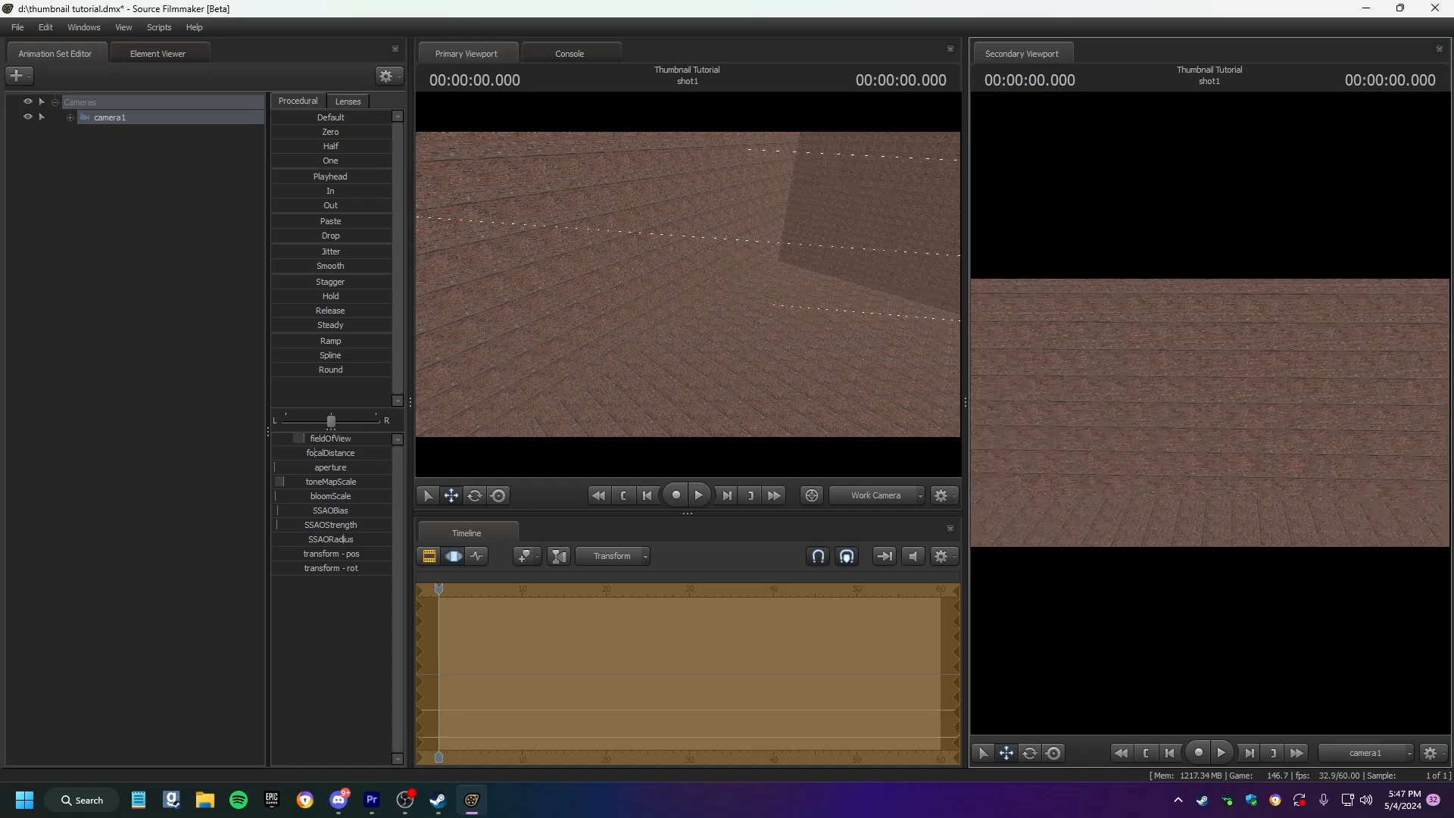
Fly camera1 through the secondary viewport until it faces the brick wall up close.
mouse_move(1210, 413)
left_mouse_down()
mouse_move(1291, 435)
mouse_move(1212, 400)
mouse_move(1210, 413)
left_mouse_up()
key("w")
key("s")
key("w")
key("w")
key("s")
scroll(1210, 413, "up", 5)
scroll(1210, 415, "up", 3)
key("s")
scroll(1208, 413, "up", 2)
key("s")
key("w")
scroll(1208, 413, "up", 8)
scroll(1209, 414, "down", 12)
key("w")
scroll(1210, 414, "up", 1)
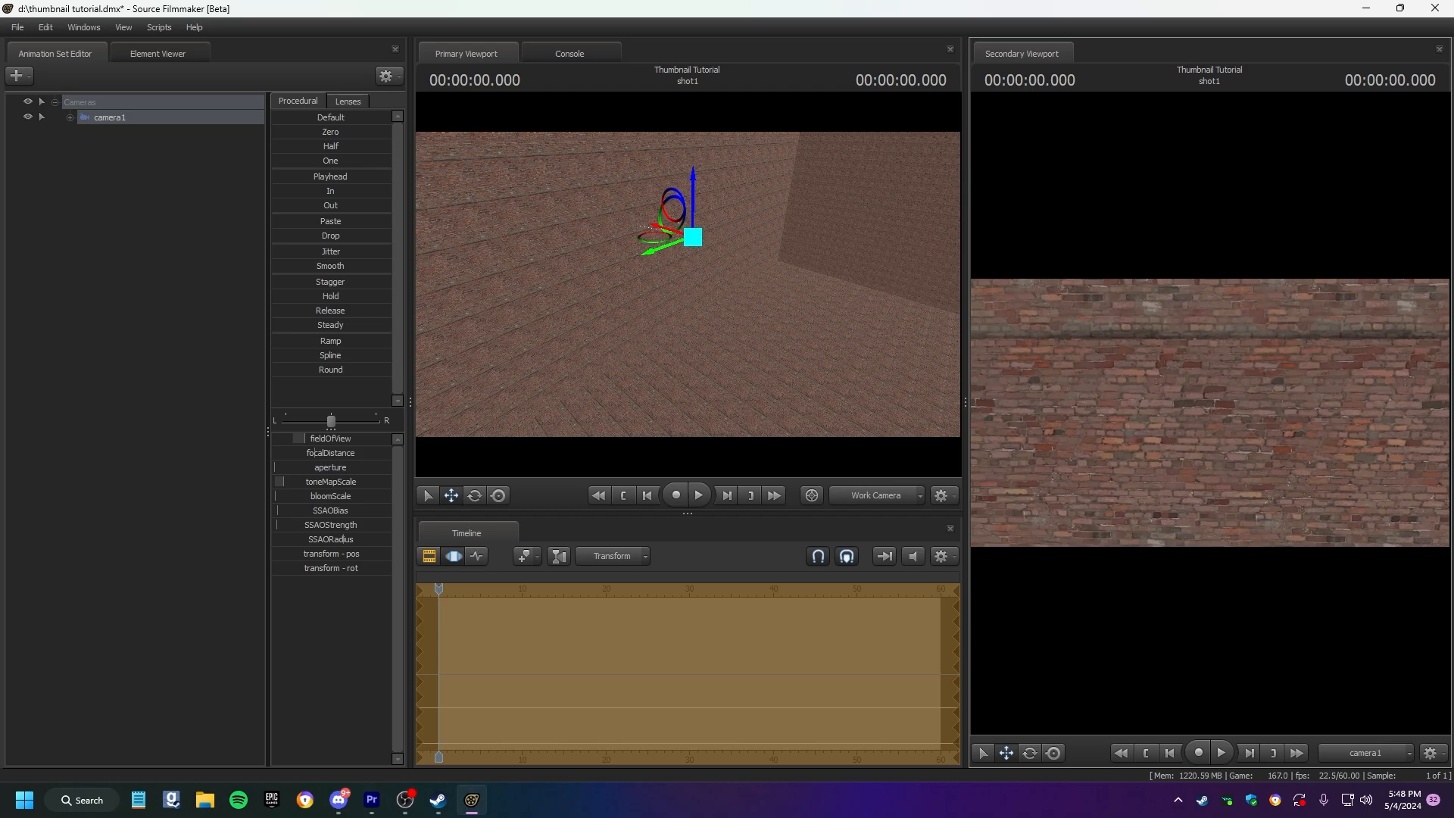
key("w")
left_click_drag(726, 223, 726, 223)
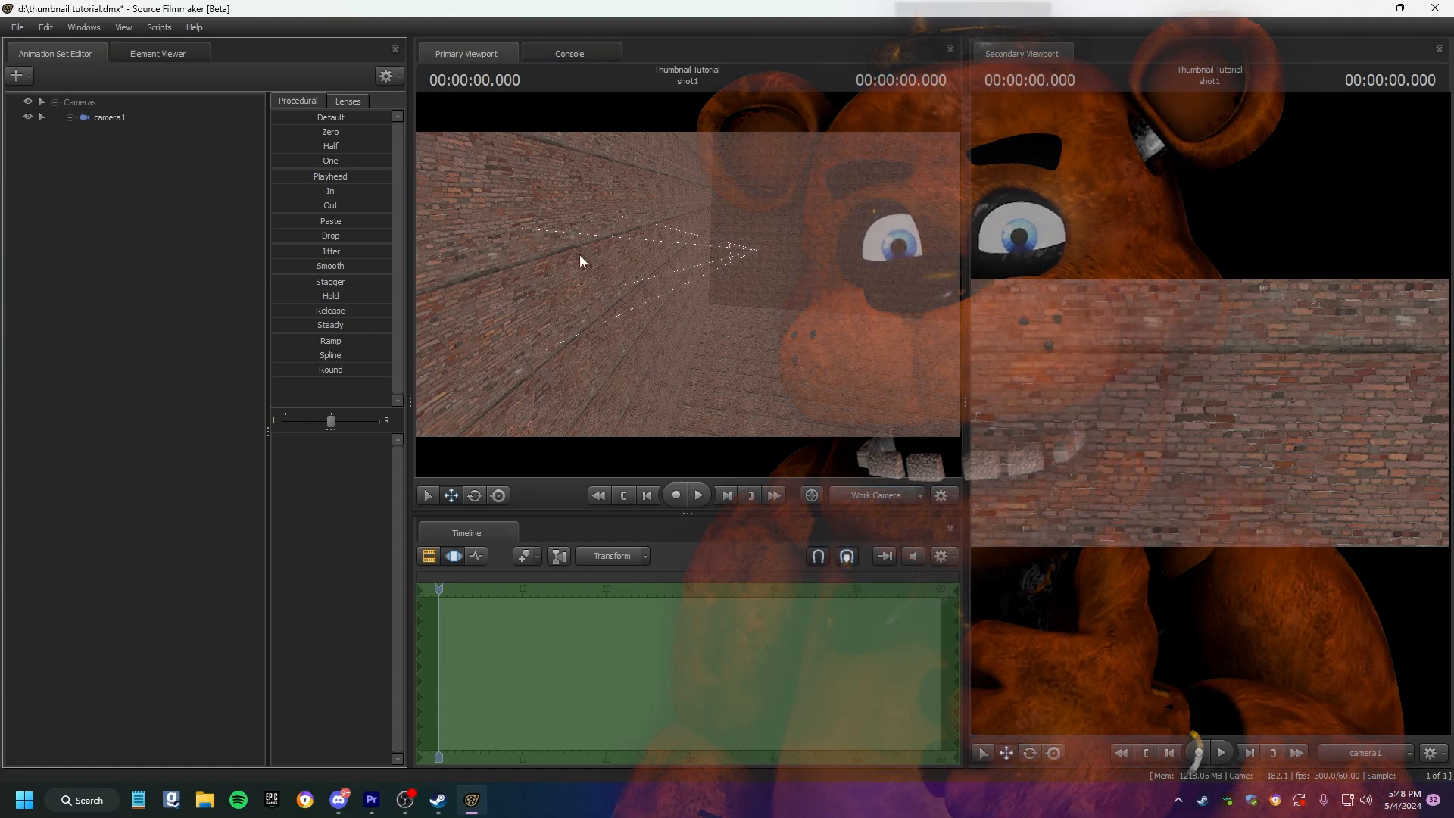
Switch to Steam, open the model listing in Source Filmmaker's Workshop, and search it for fnaf.
mouse_move(455, 809)
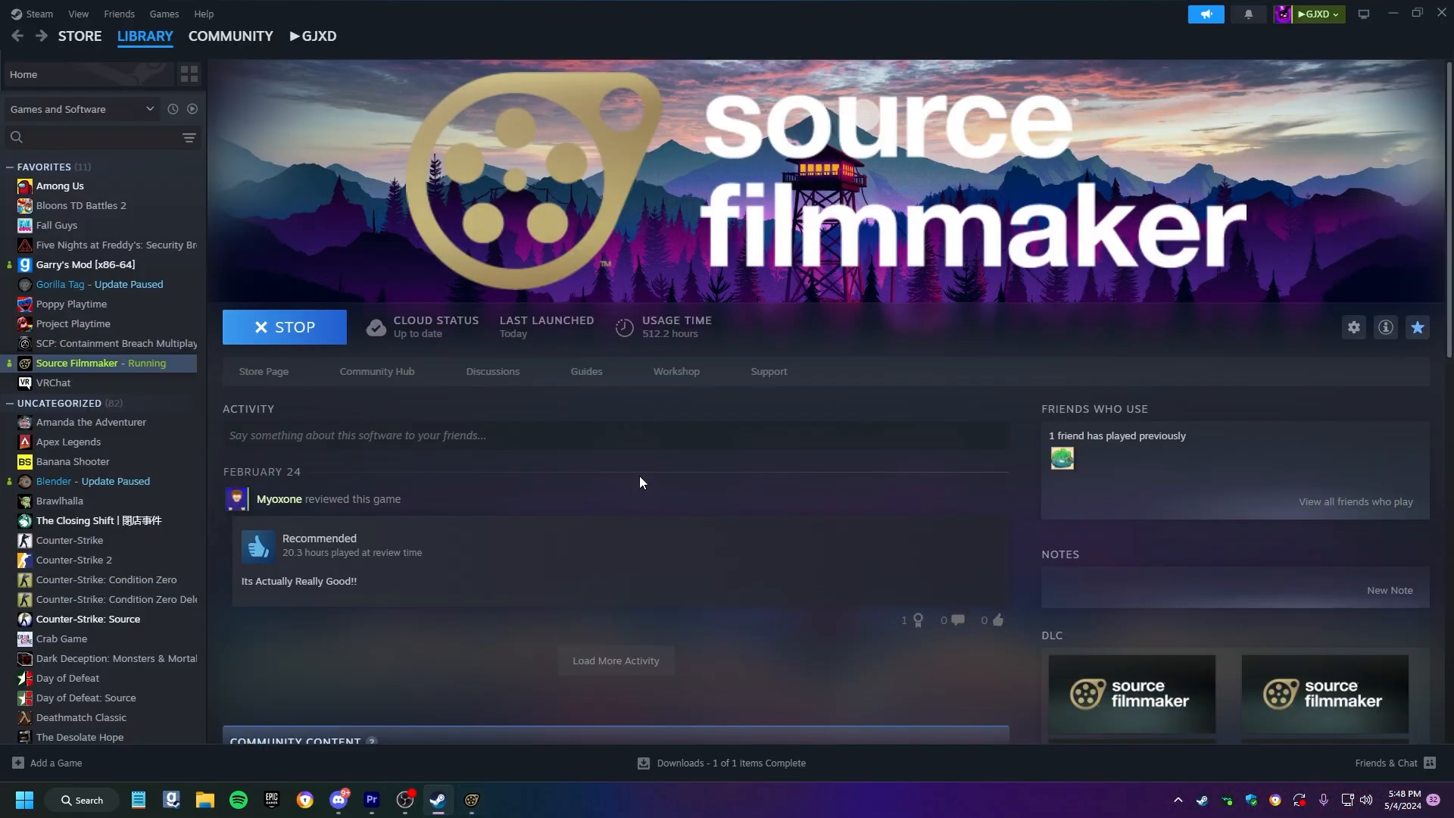
left_click(678, 372)
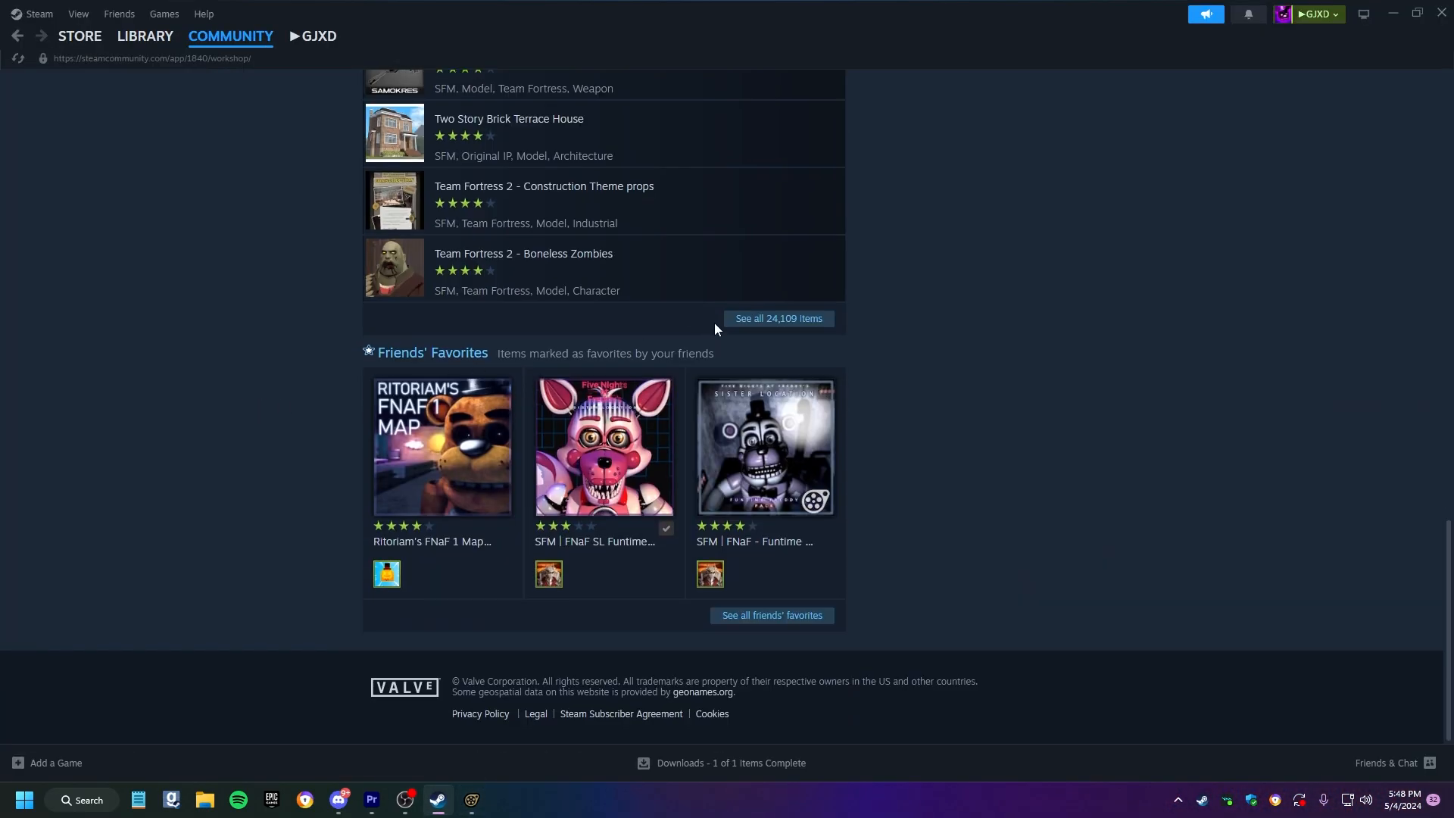
left_click(809, 320)
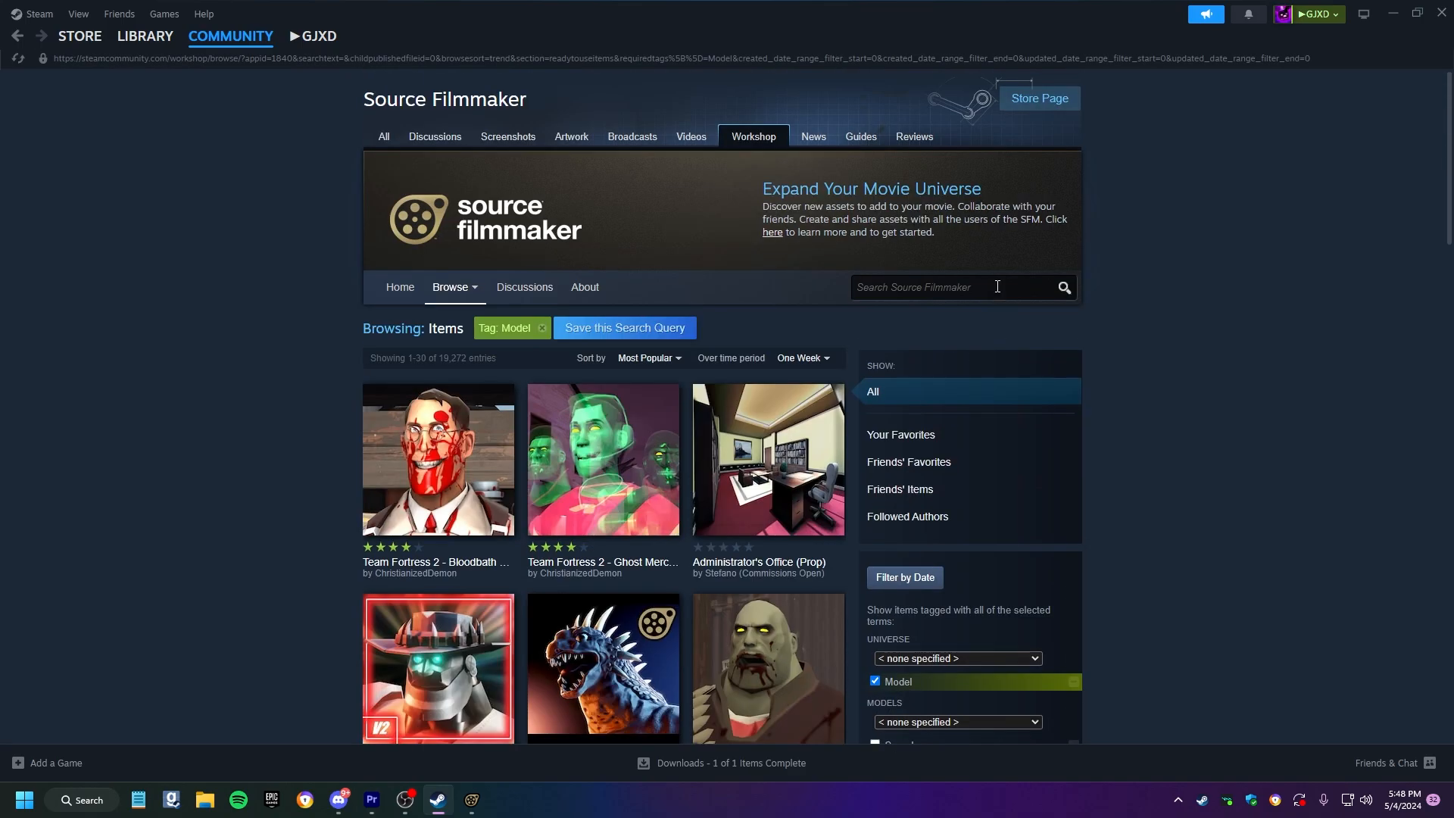
left_click(996, 286)
type("fnaf")
key("Return")
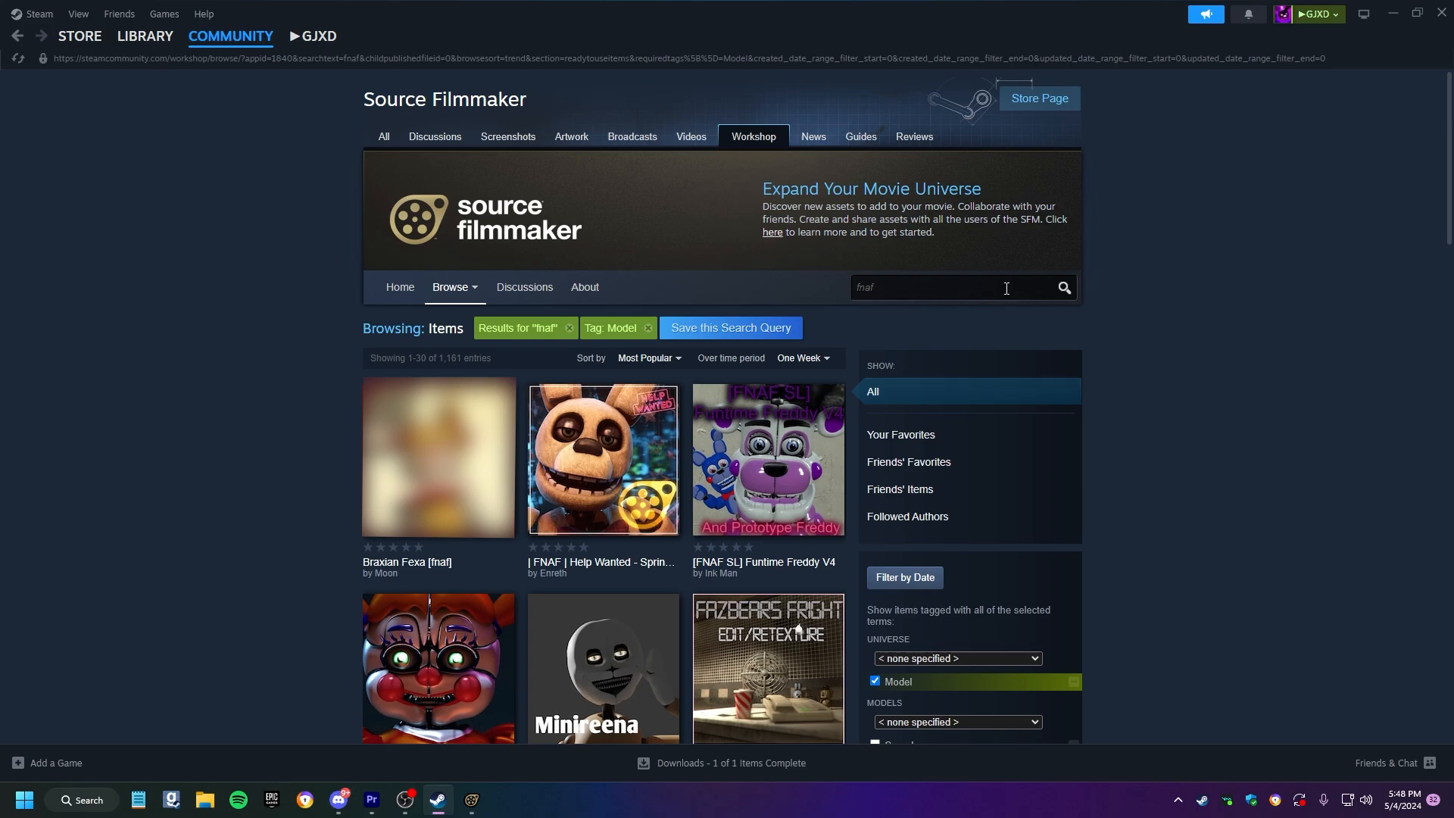
scroll(1129, 248, "down", 10)
scroll(1128, 248, "up", 7)
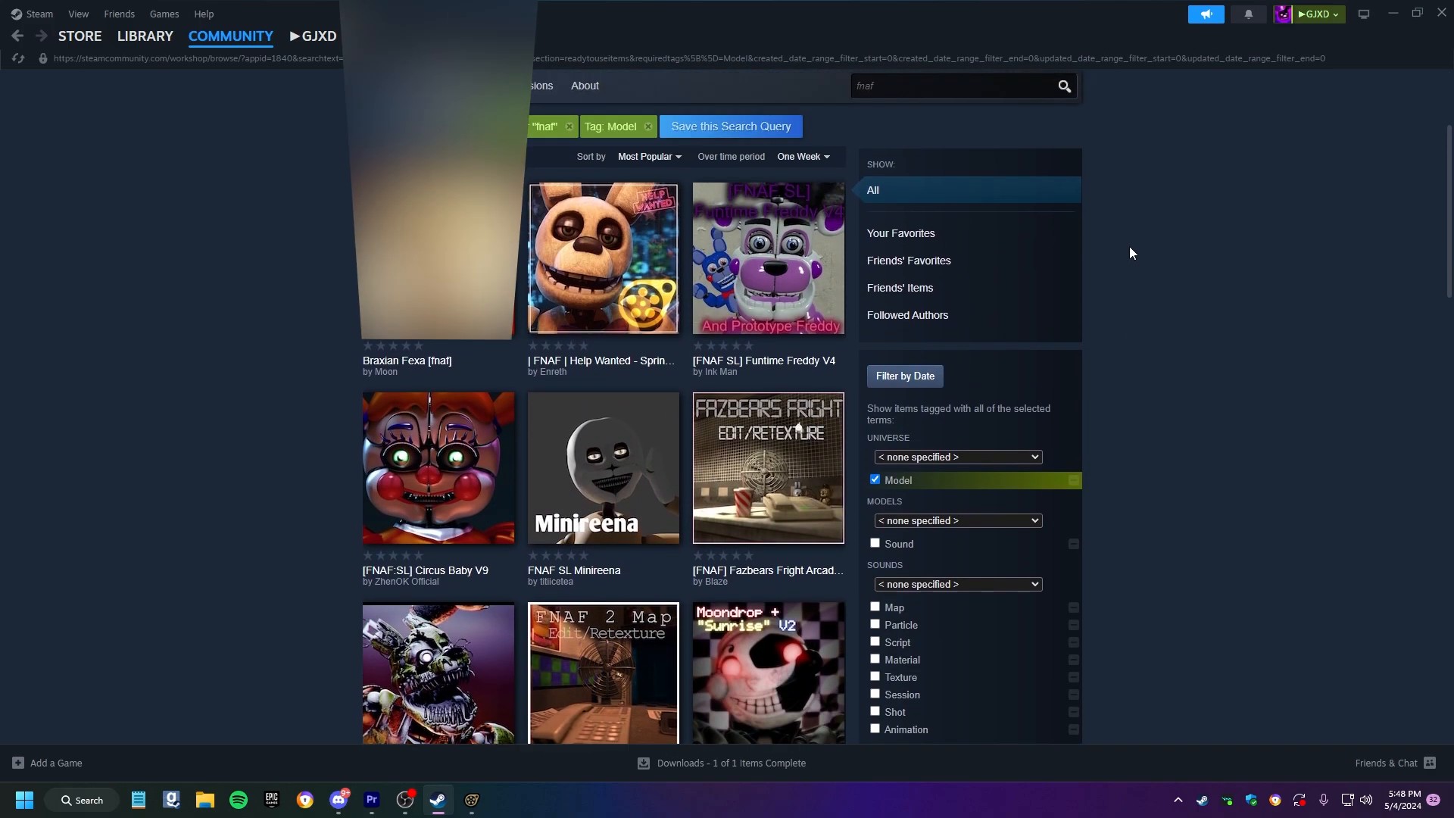
scroll(1129, 247, "up", 3)
Search the Workshop models for ufmp and open the item SFM | FNaF - UFMP FNaF2 Withereds - RELEASE.
left_click(908, 286)
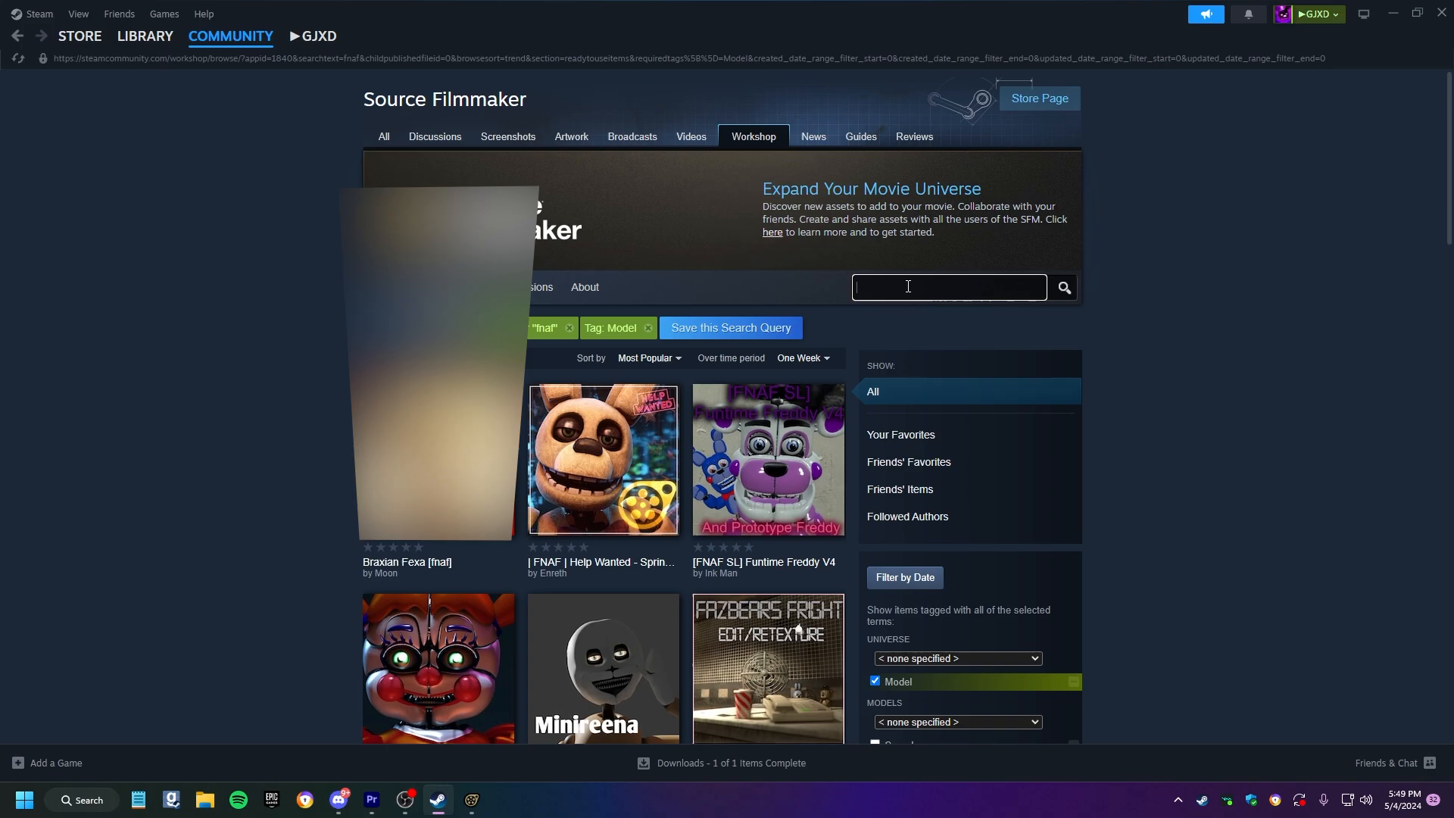
type("ufmp")
key("Return")
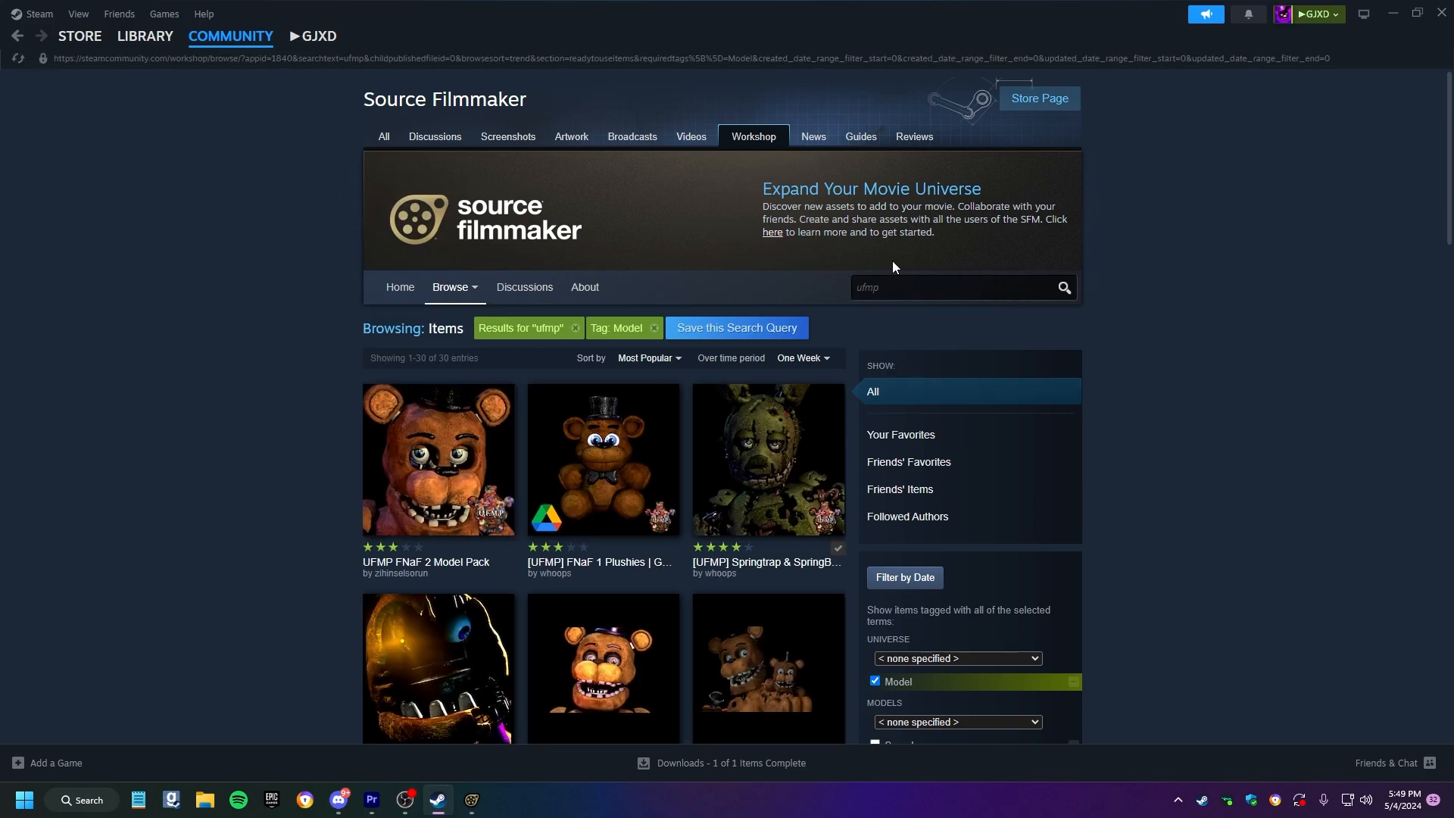
scroll(915, 260, "down", 7)
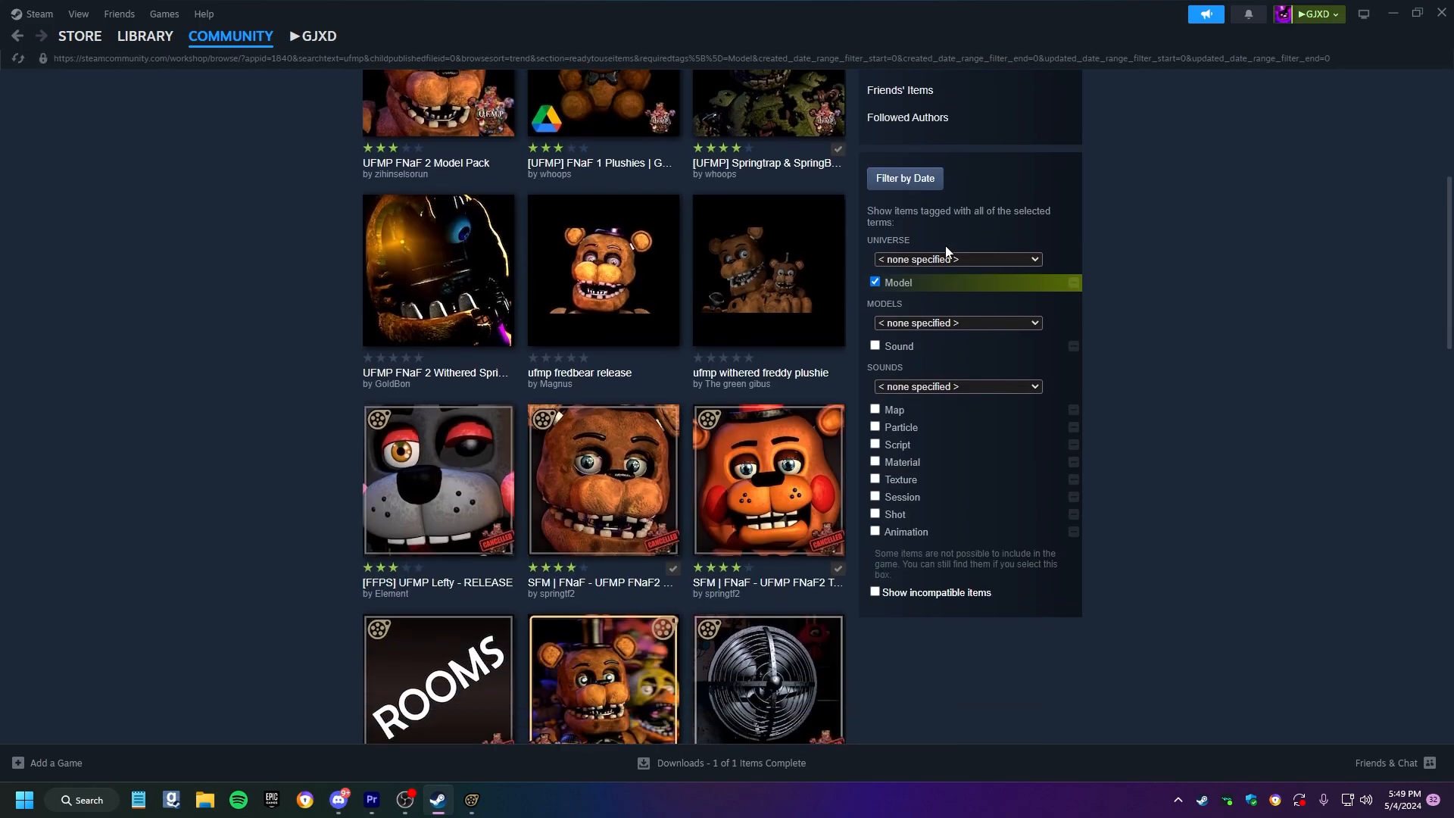
mouse_move(635, 379)
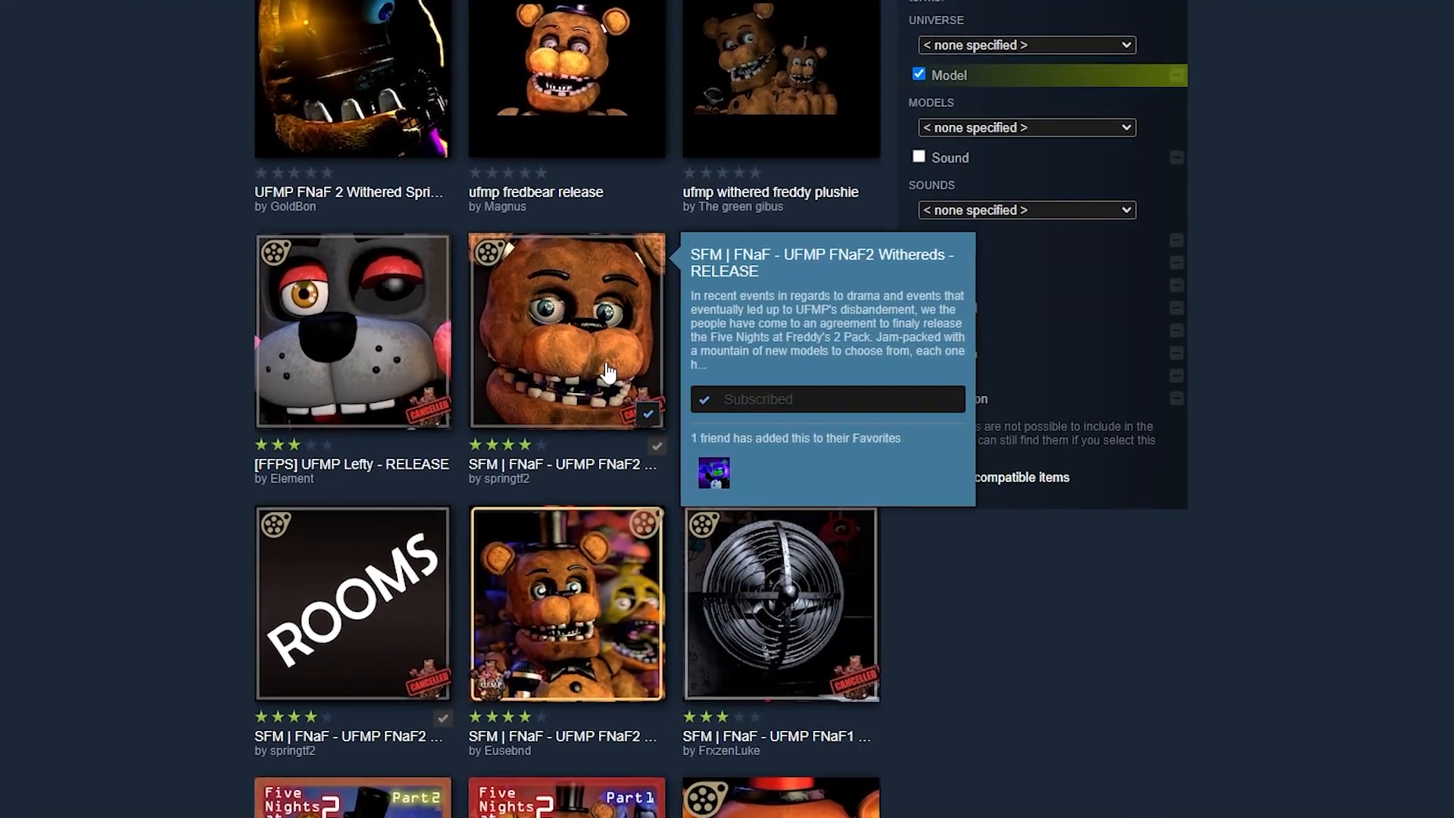
left_click(608, 371)
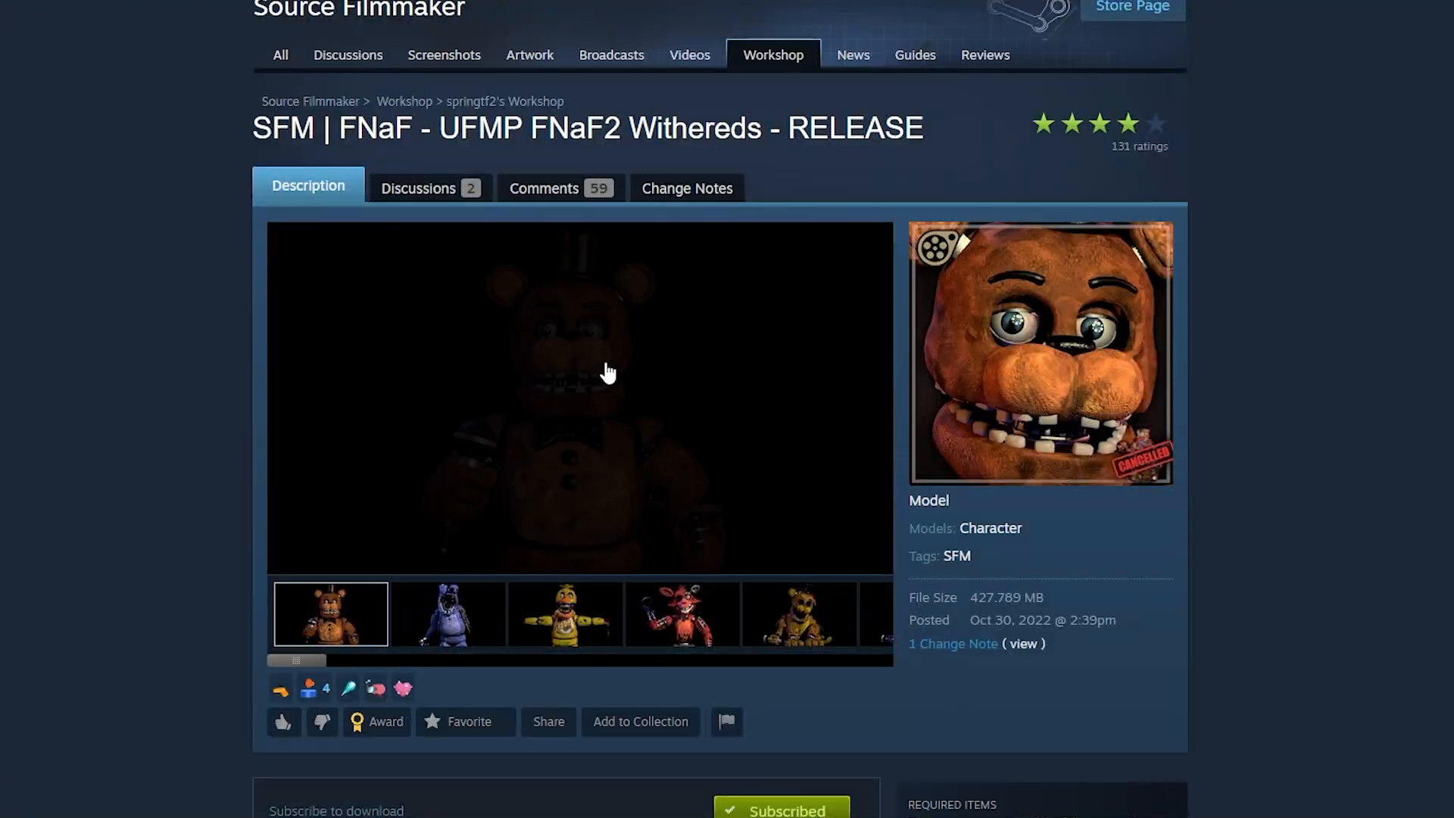
Examine the Workshop item's required items, description and preview images of the withered characters.
scroll(792, 570, "down", 2)
scroll(793, 570, "down", 1)
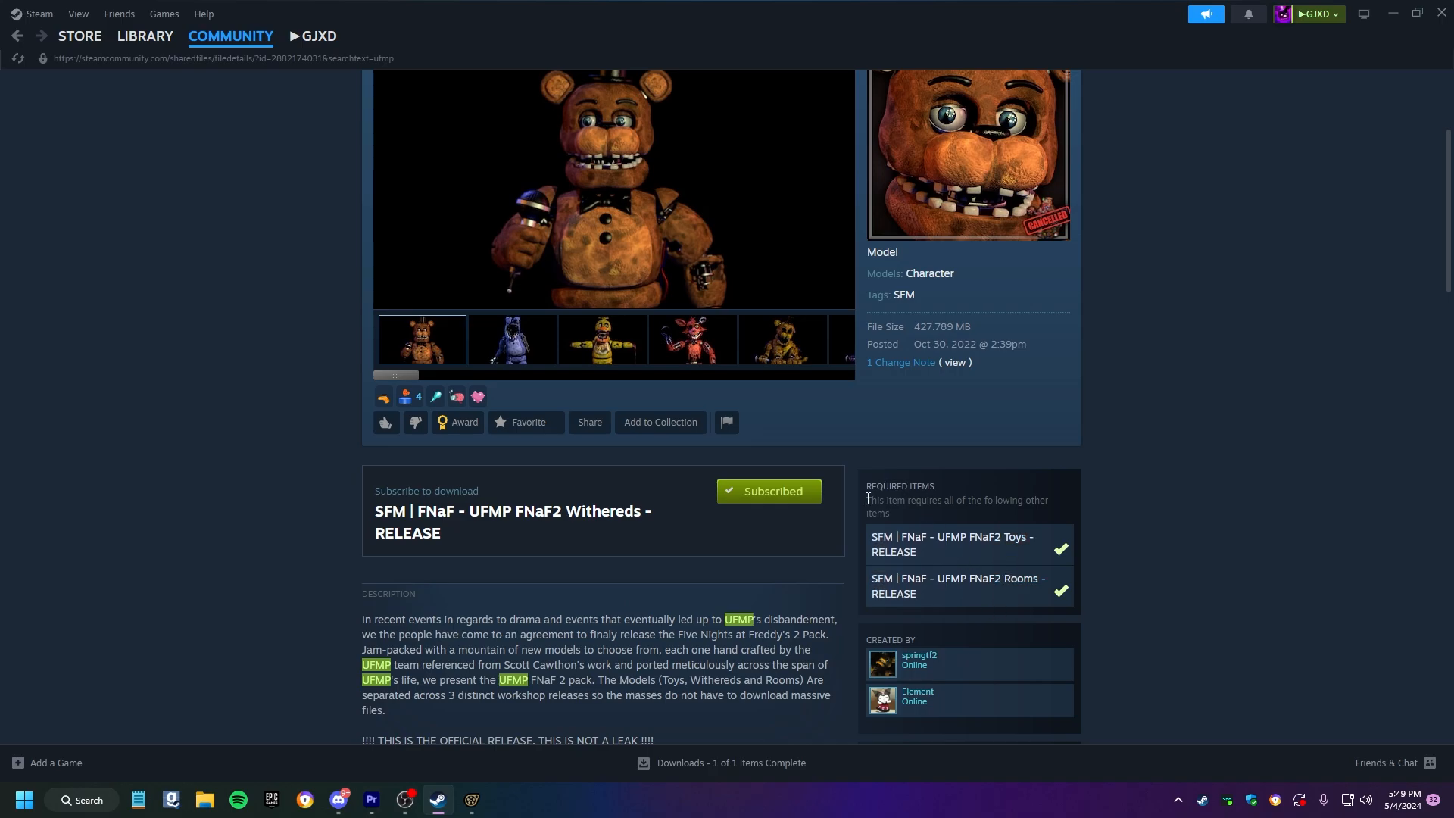
scroll(846, 475, "up", 3)
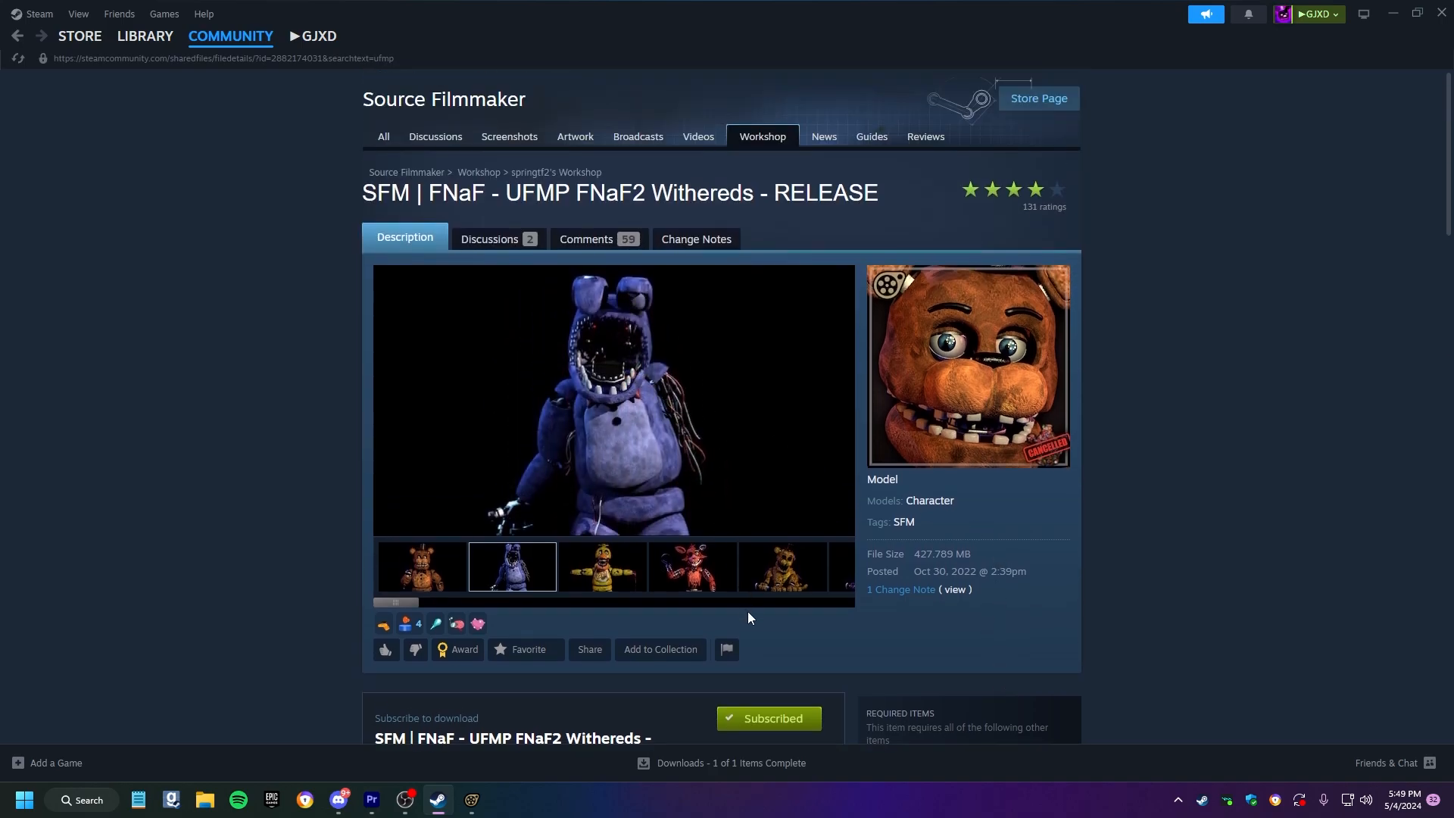
scroll(750, 618, "down", 8)
scroll(756, 617, "up", 5)
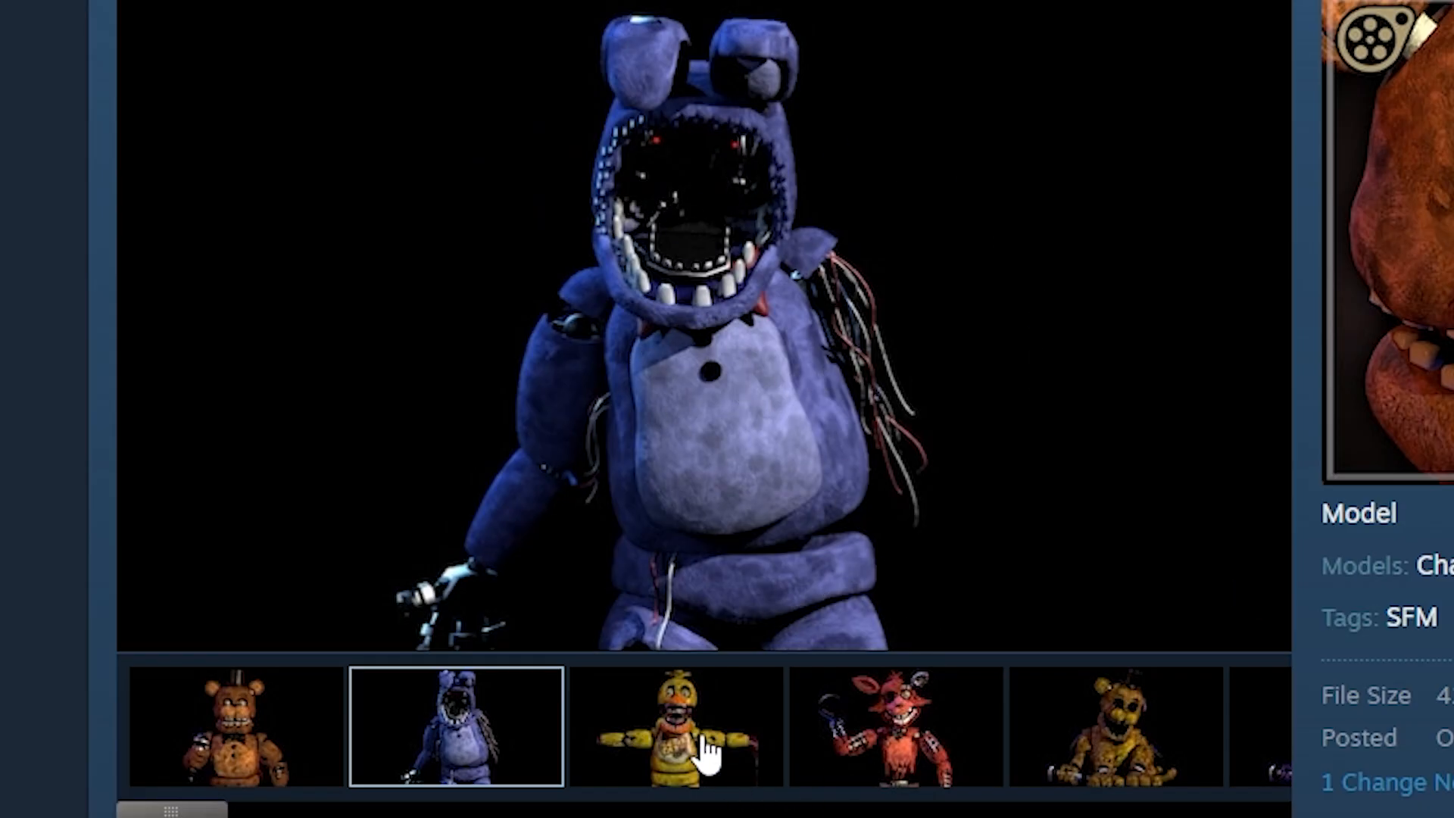
left_click(708, 753)
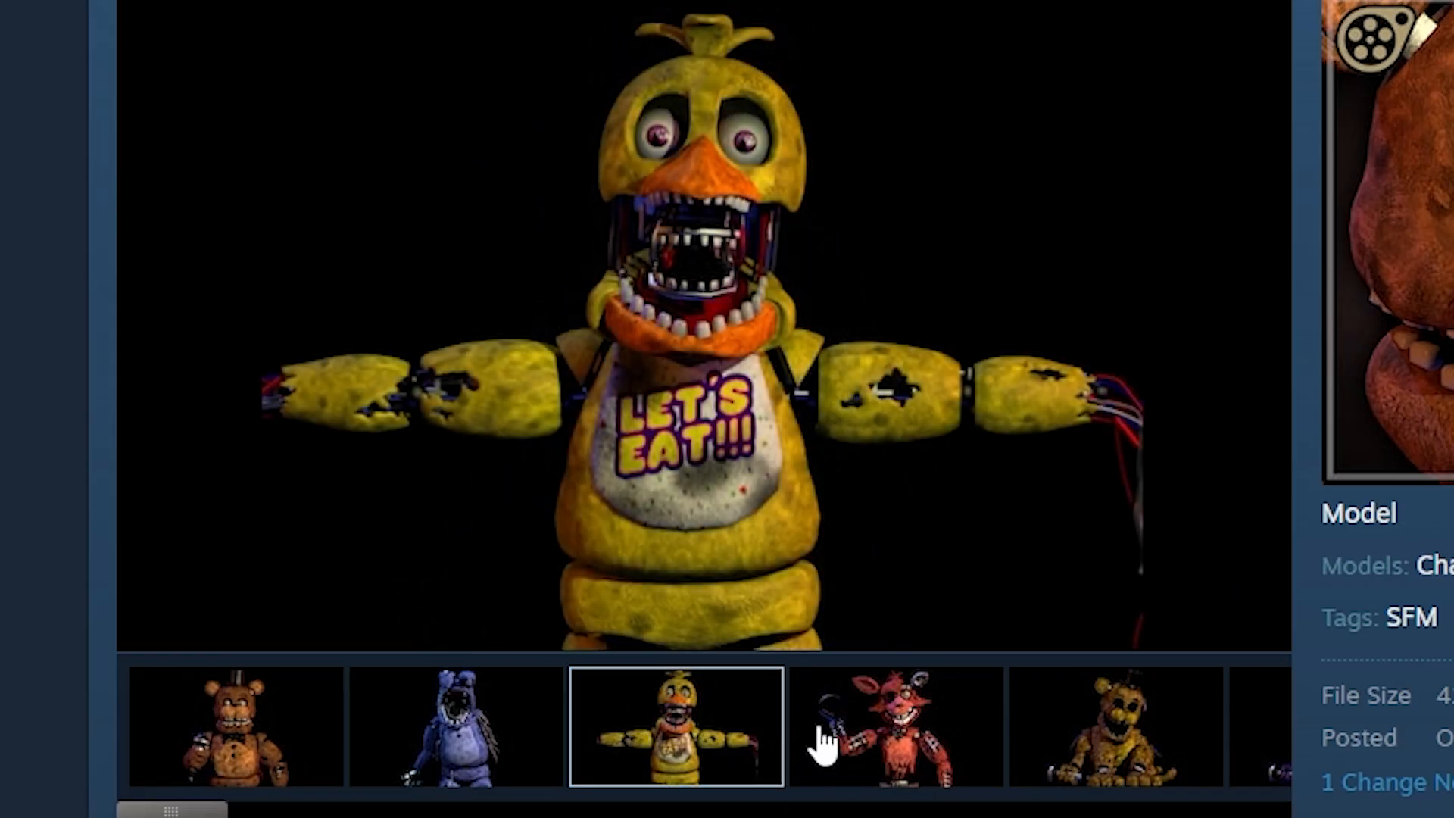
left_click(909, 752)
left_click(1019, 719)
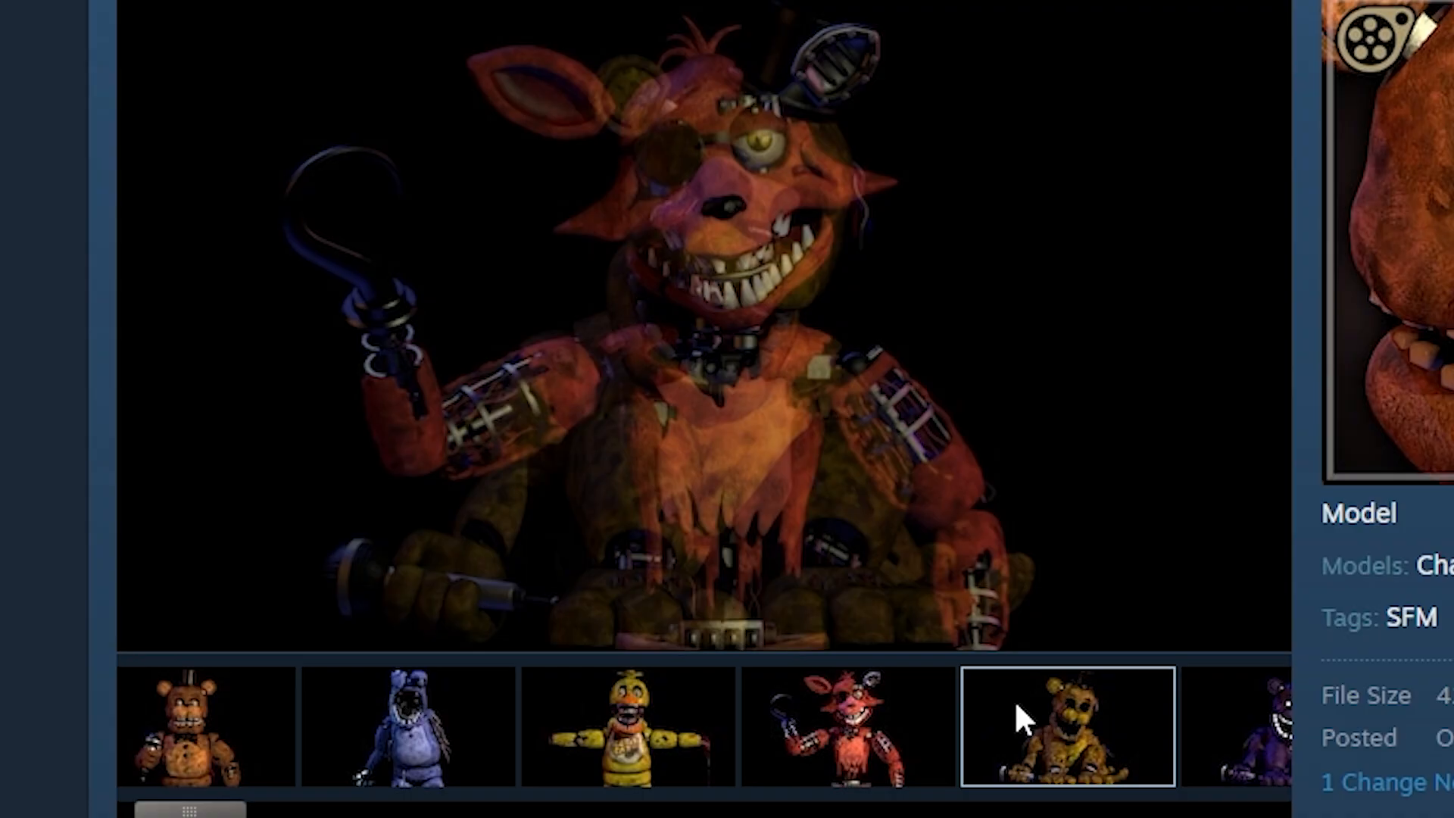
left_click(507, 568)
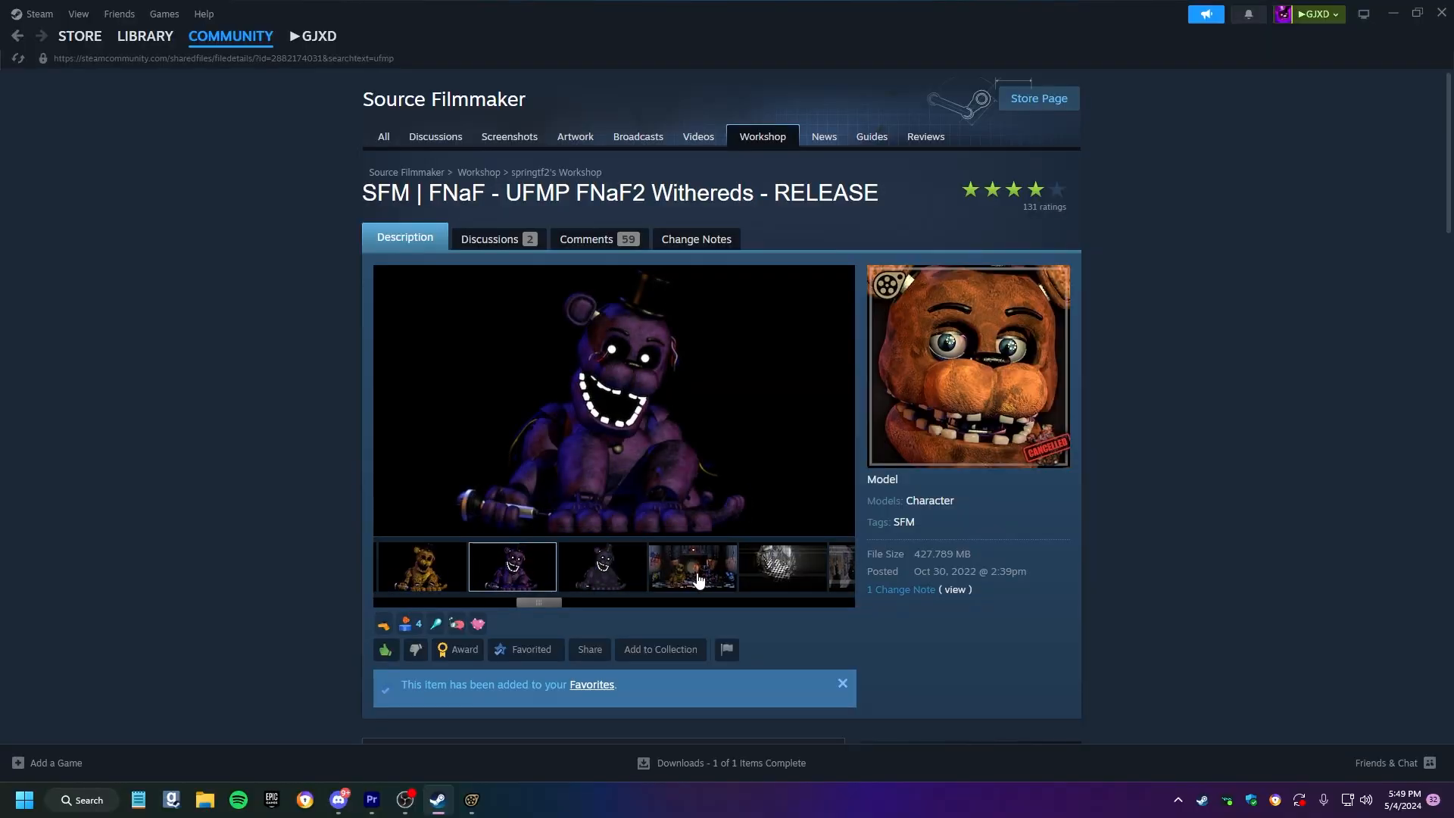
left_click_drag(545, 602, 510, 604)
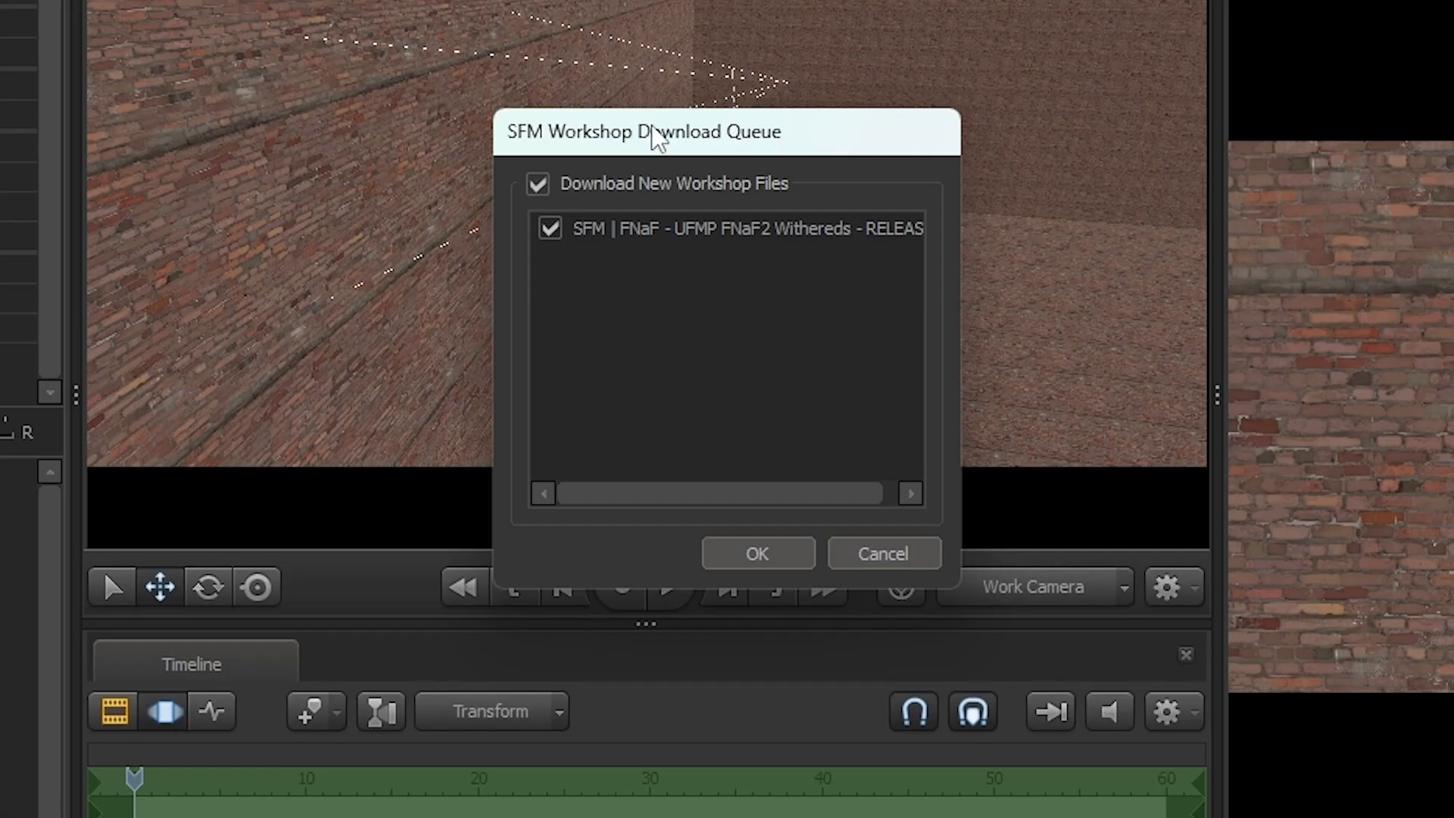
Switch to Source Filmmaker, download the queued UFMP FNaF2 Withereds item, and decline overwriting any conflicting files.
left_click_drag(551, 149, 642, 234)
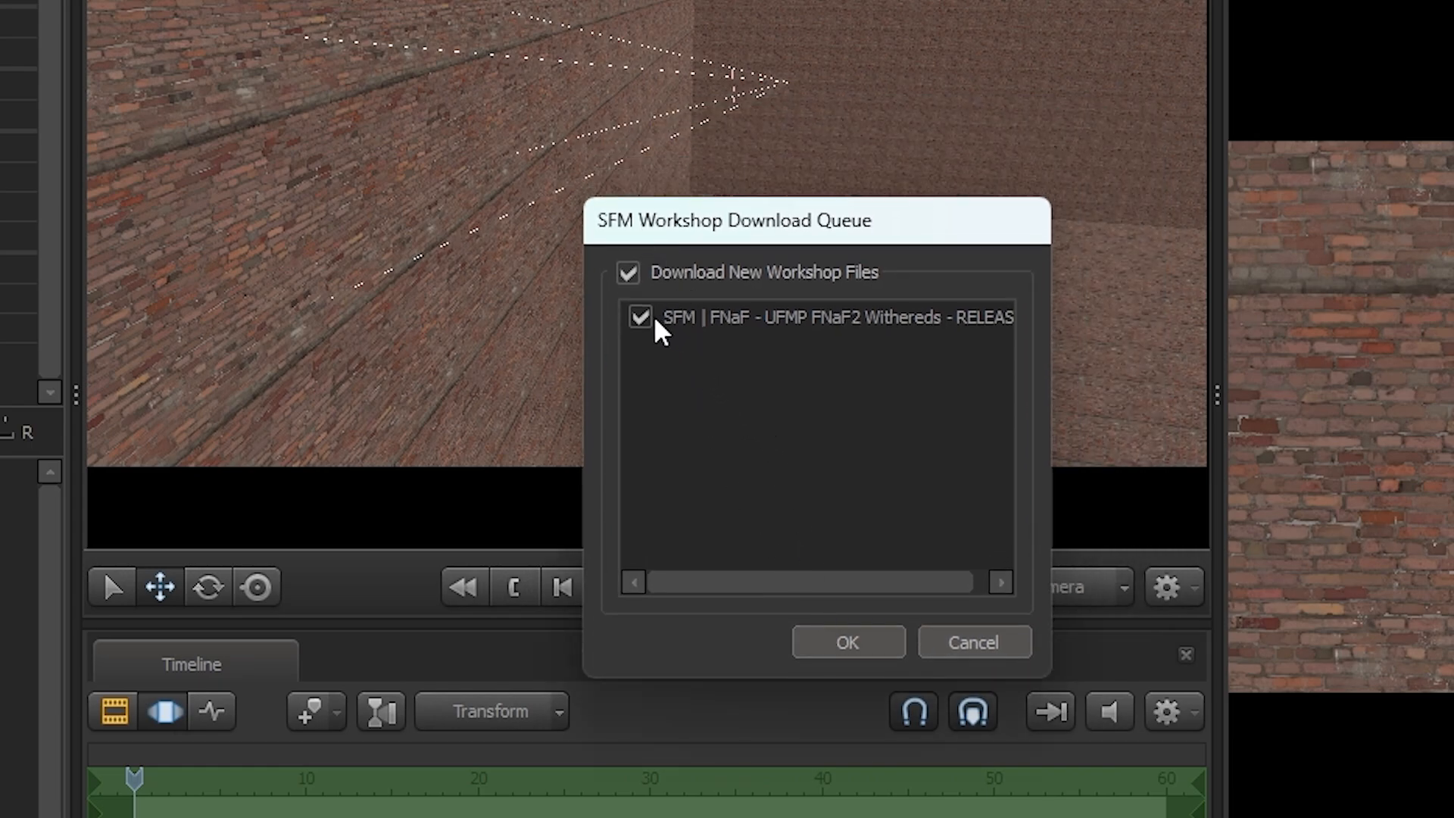
left_click(641, 318)
left_click(631, 269)
left_click(631, 268)
left_click(870, 650)
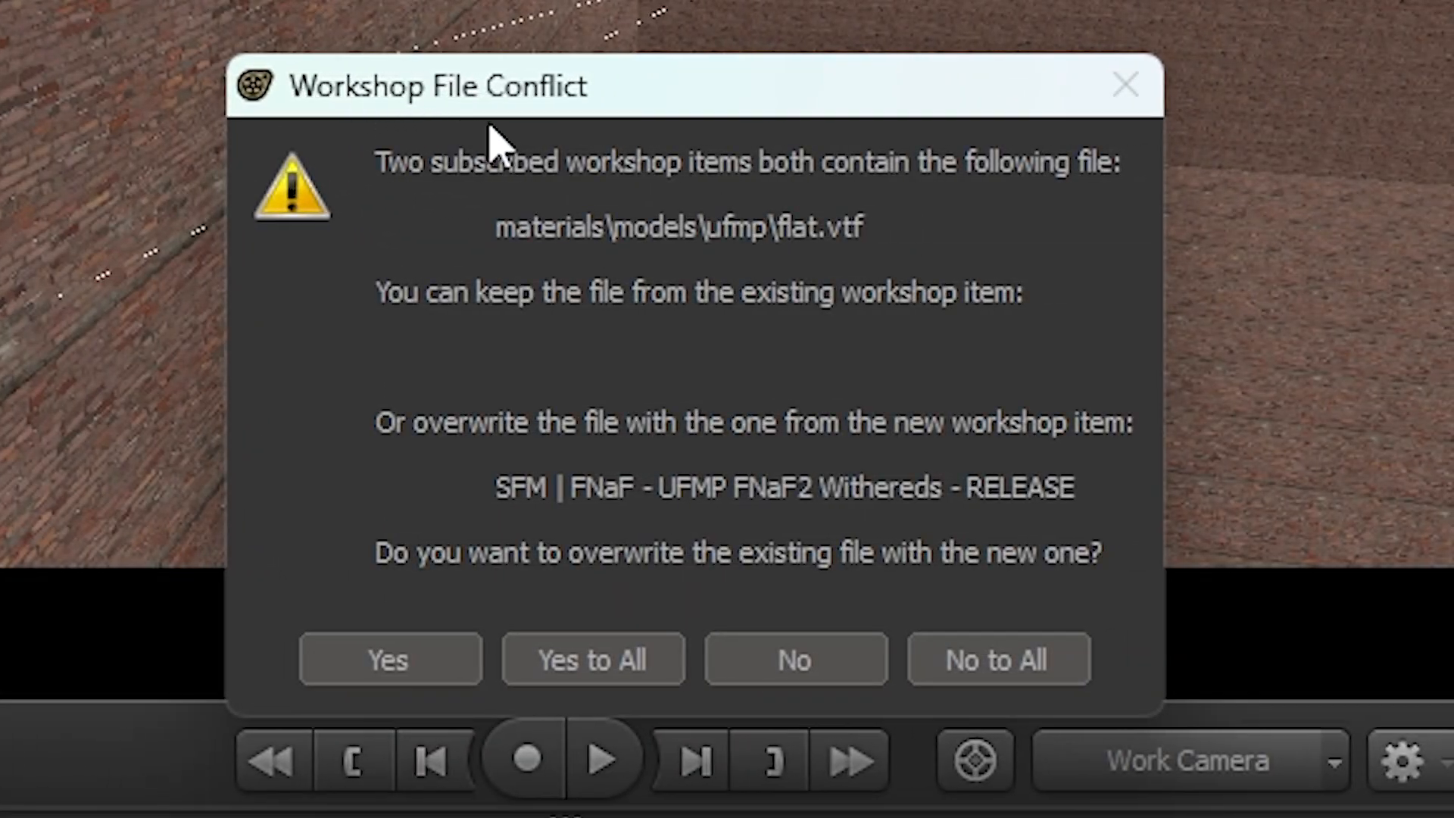
left_click(969, 680)
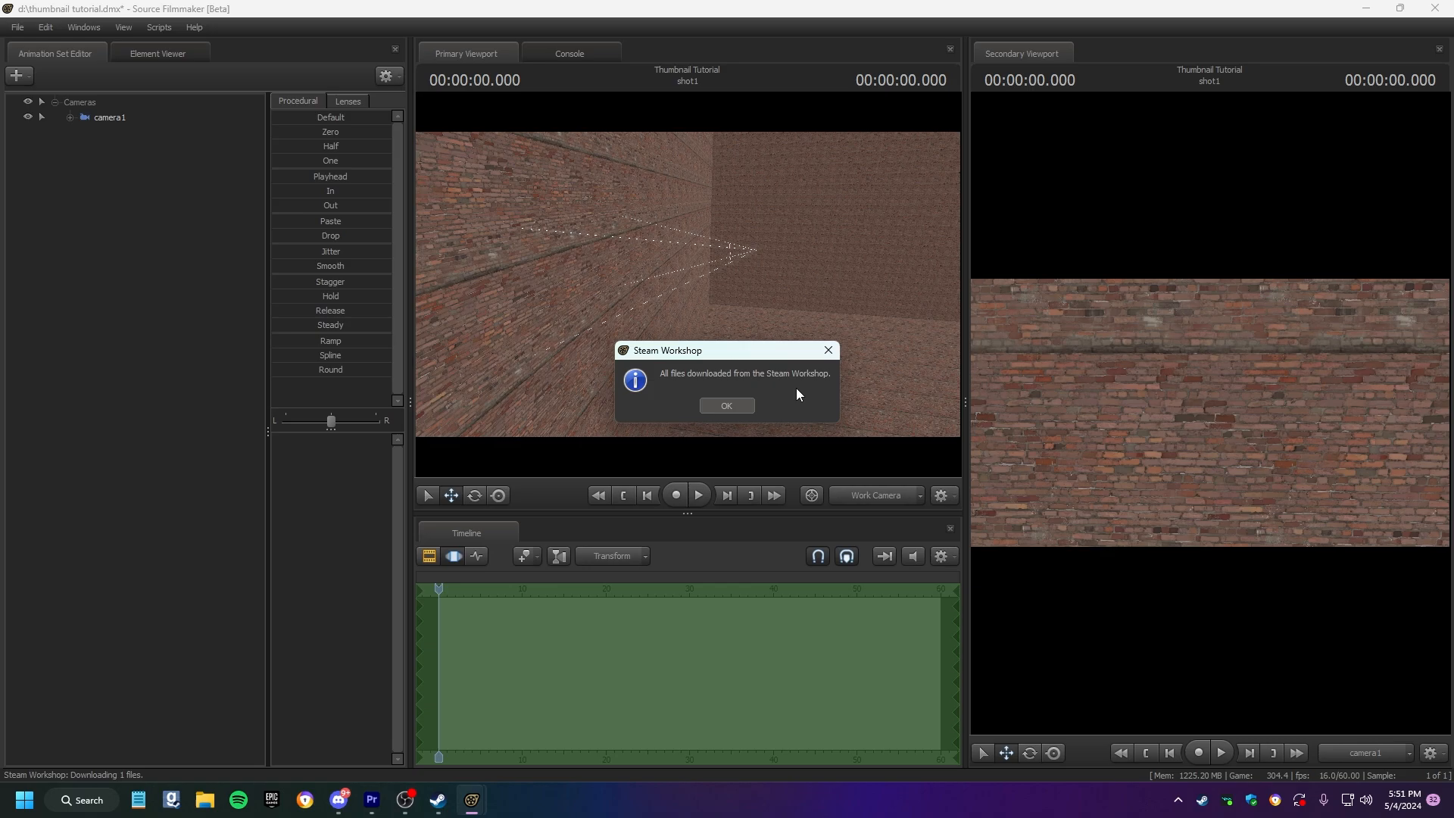
left_click(725, 406)
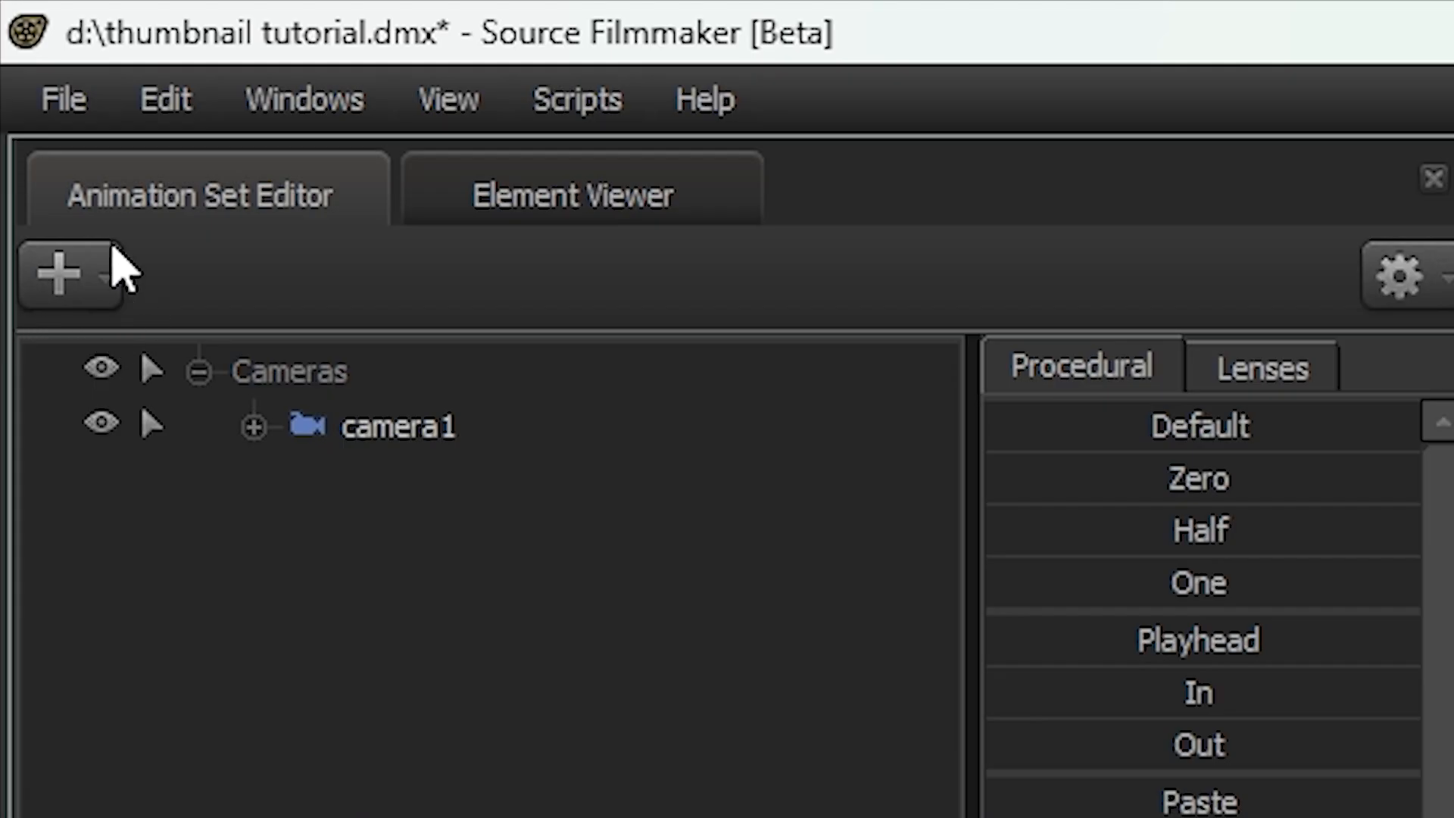
Create an animation set for a new model, filtering the workshop models by ufmp, rescanning, and loading witheredfreddyfazbear.mdl.
left_click(95, 268)
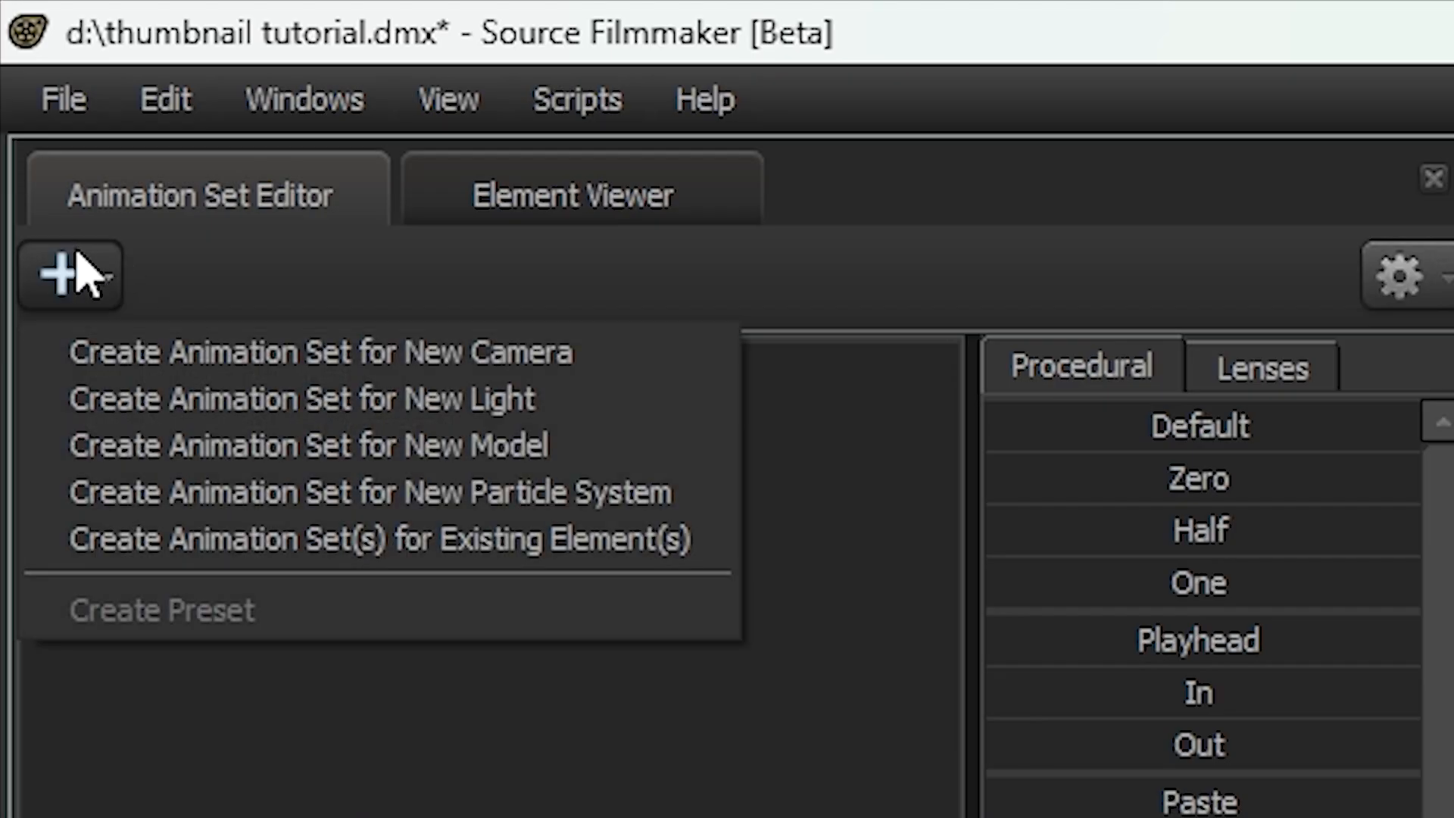
left_click(363, 450)
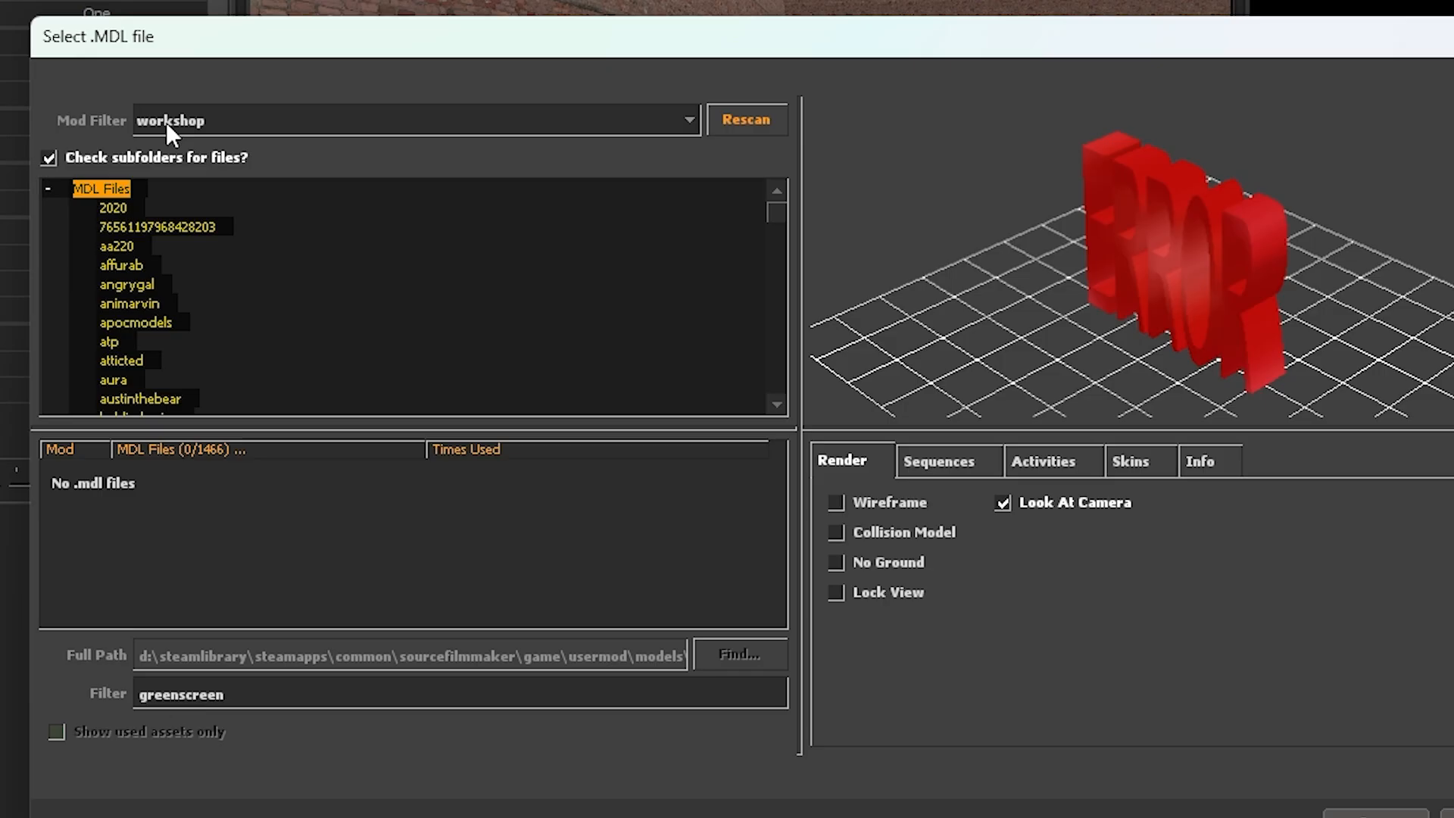
left_click(369, 220)
left_click(187, 203)
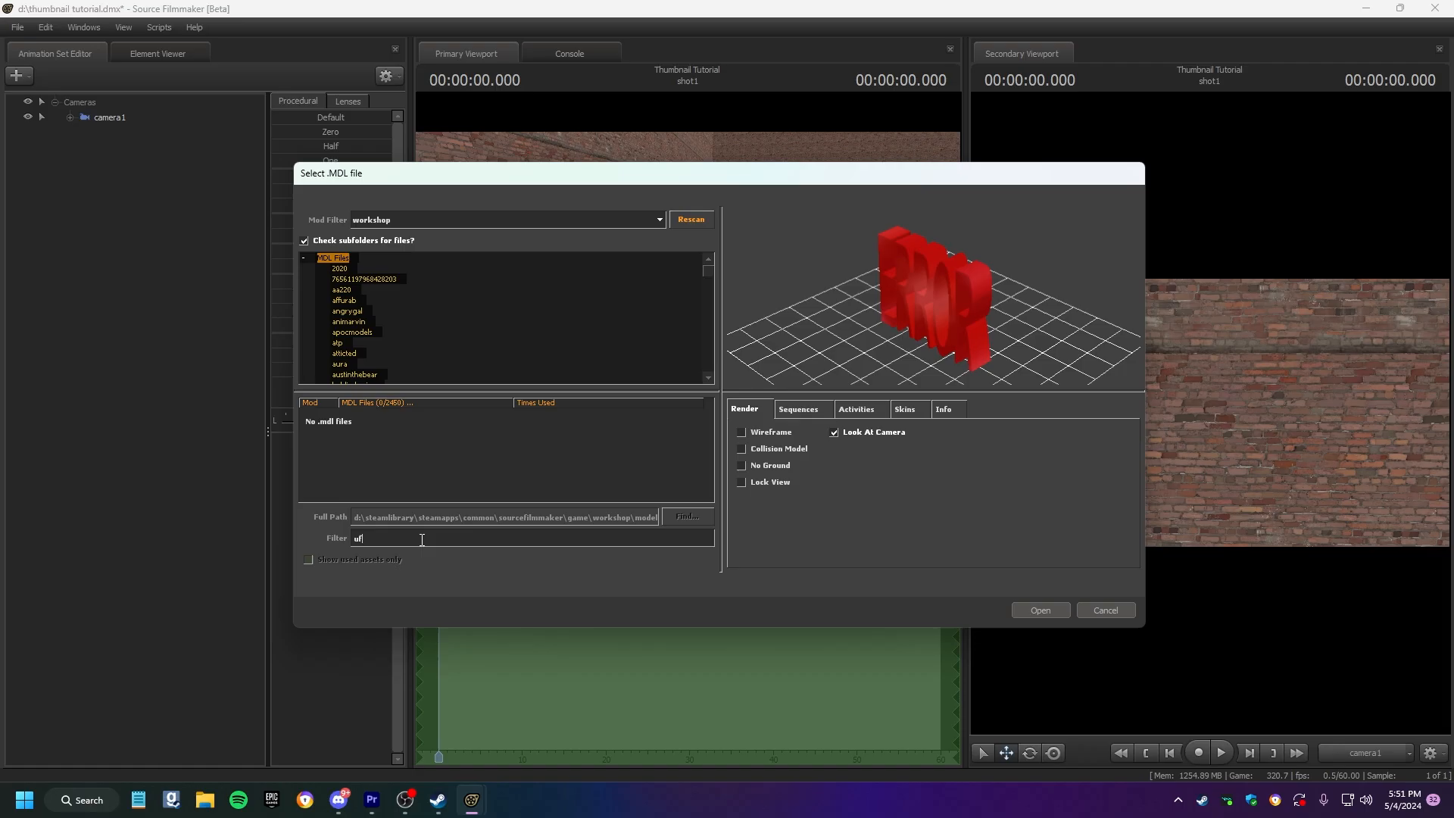
key("BackSpace")
key("BackSpace")
type("ufmp")
left_click(688, 219)
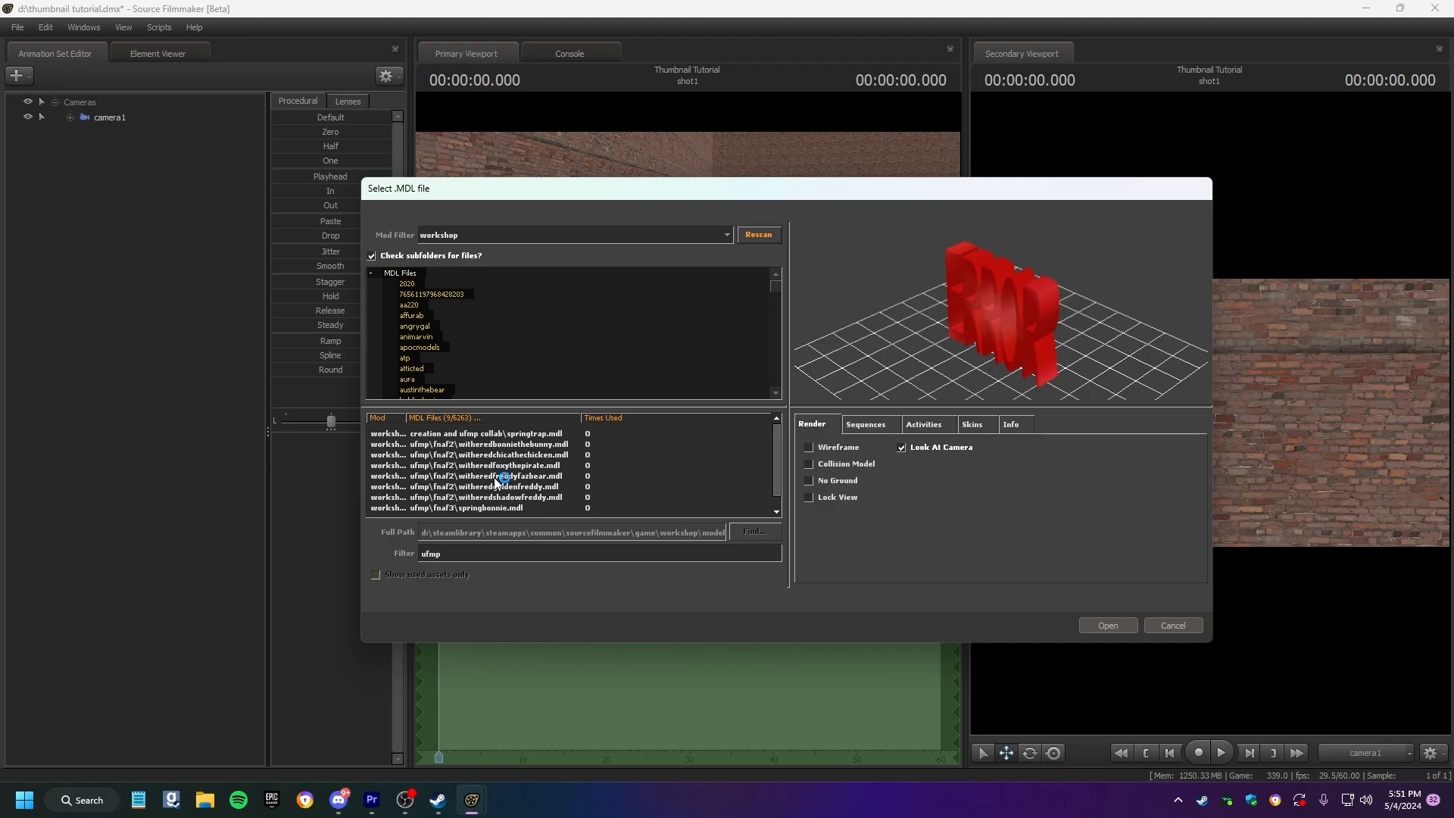
left_click(483, 461)
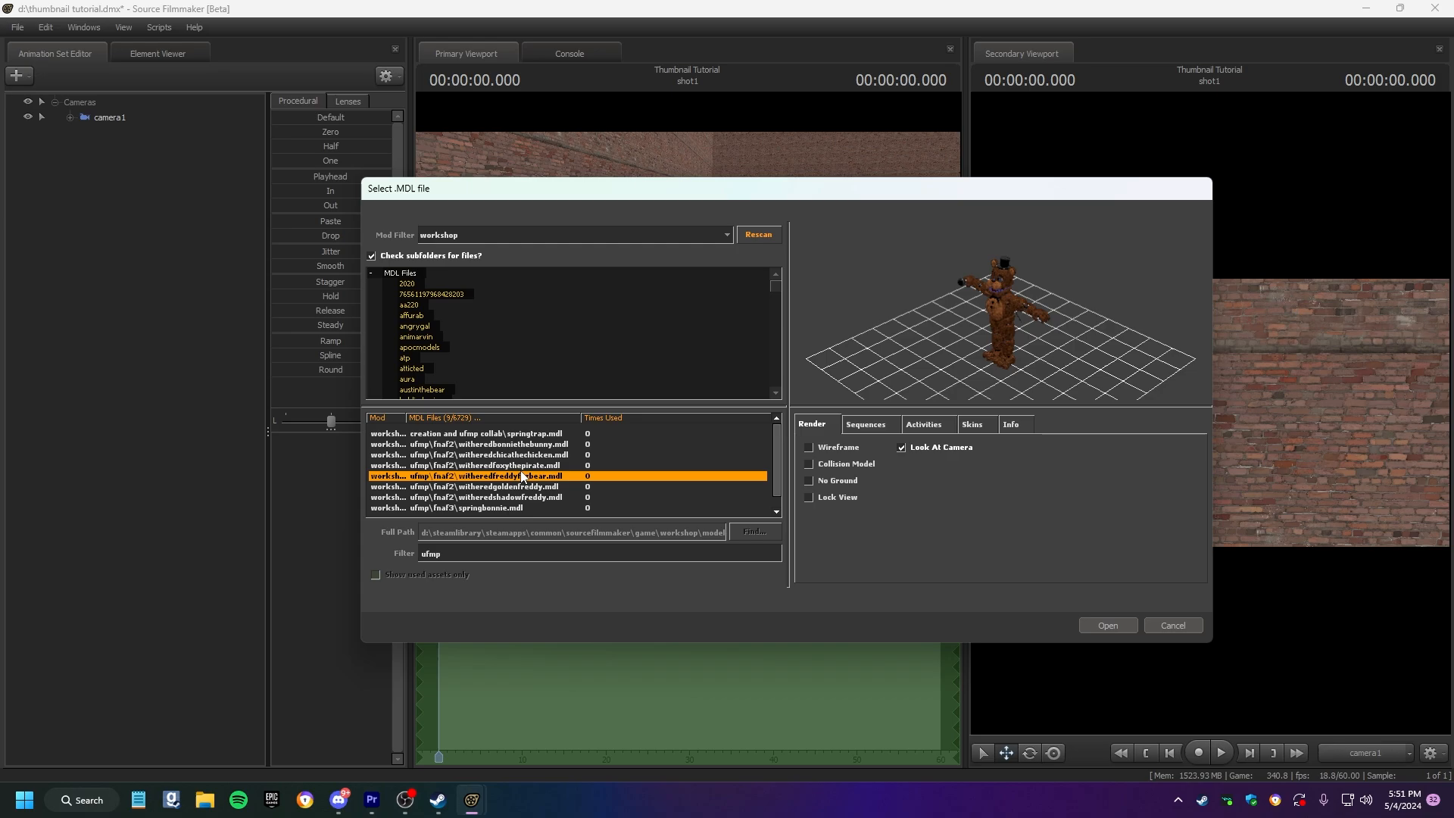
left_click(1111, 625)
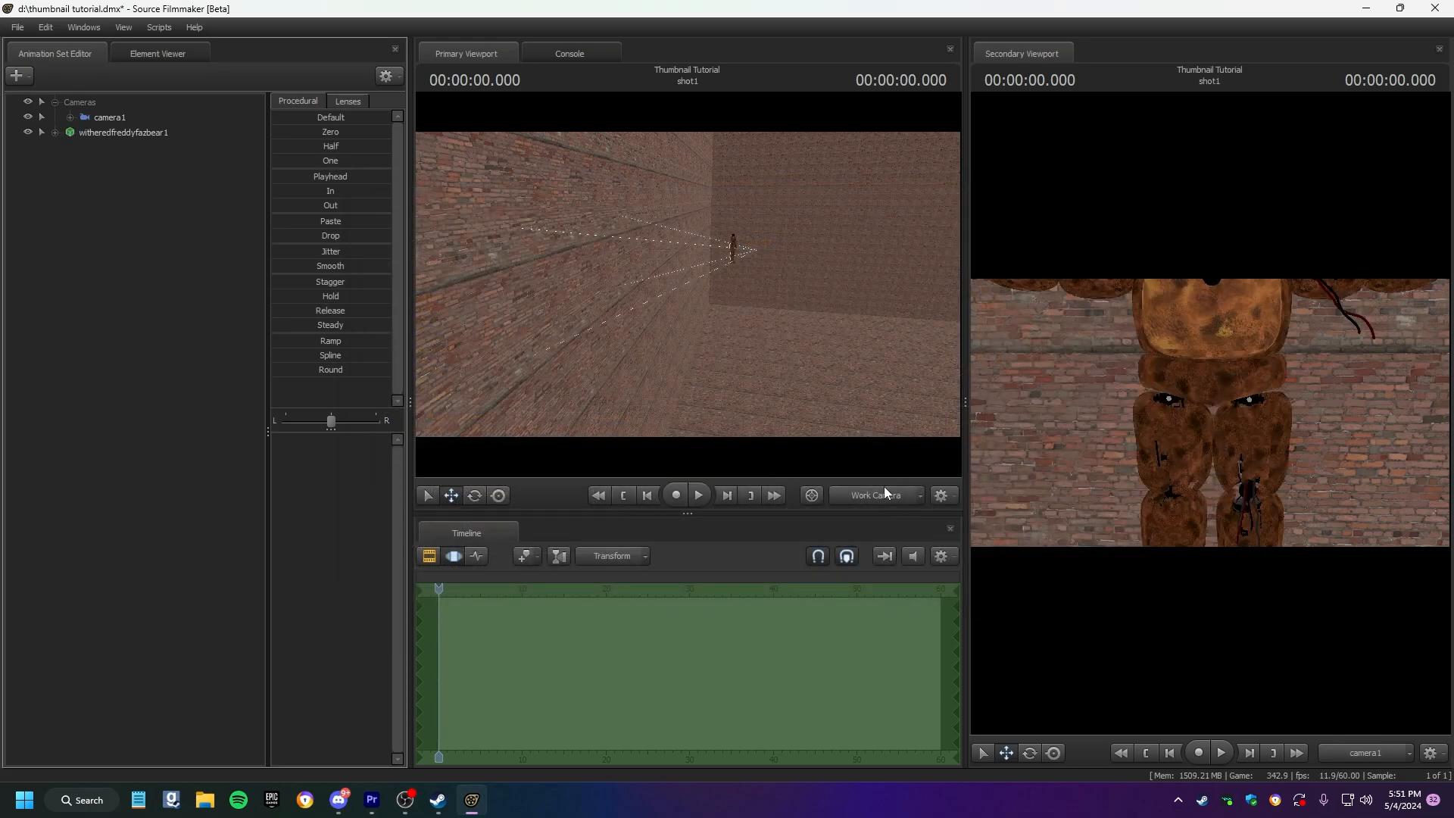
Frame the witheredfreddyfazbear1 model in the primary viewport with the work camera and show its bones.
left_click_drag(688, 285, 682, 250)
key("w")
key("w")
key("s")
key("w")
key("s")
key("w")
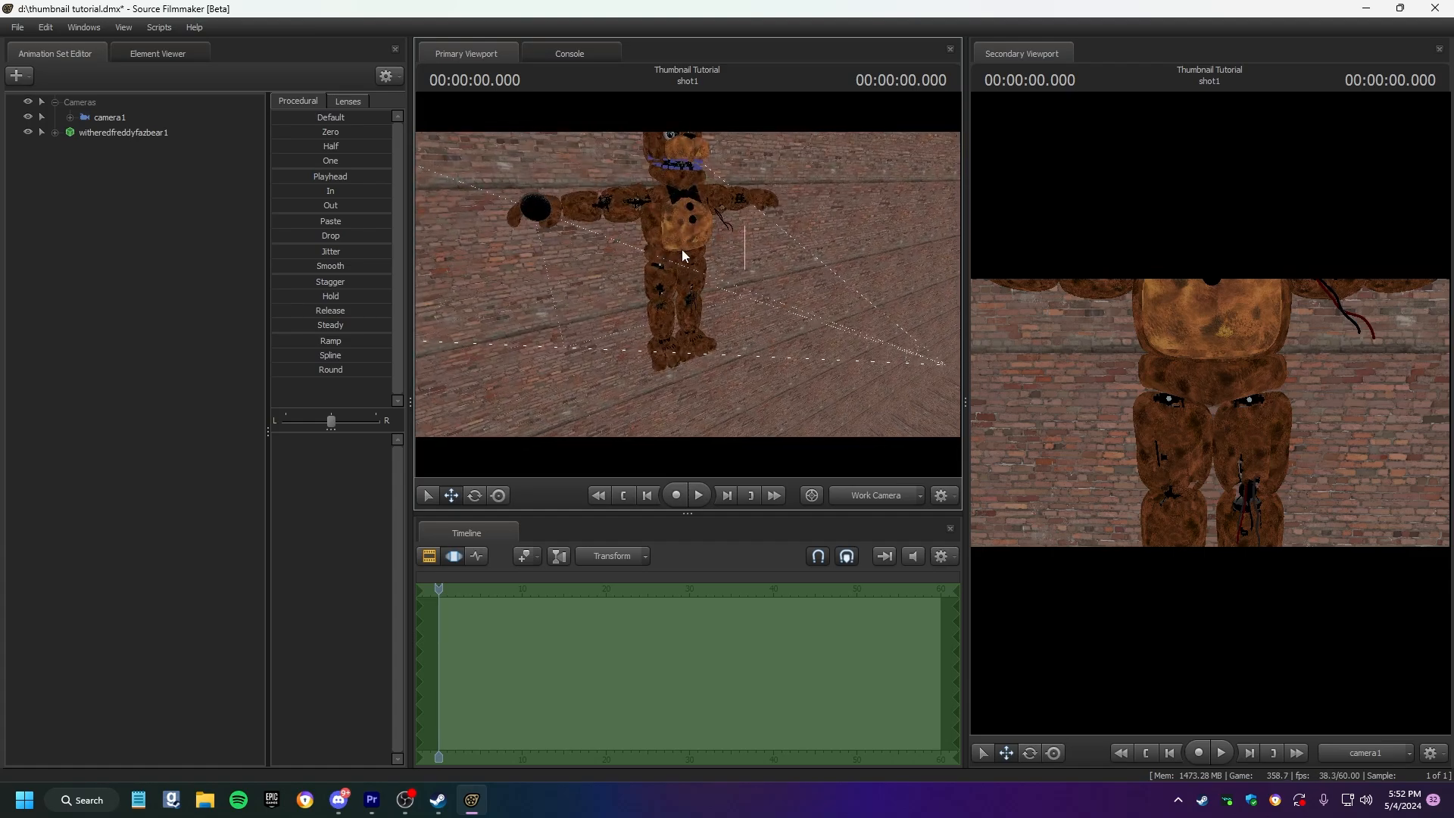
left_click_drag(657, 350, 646, 318)
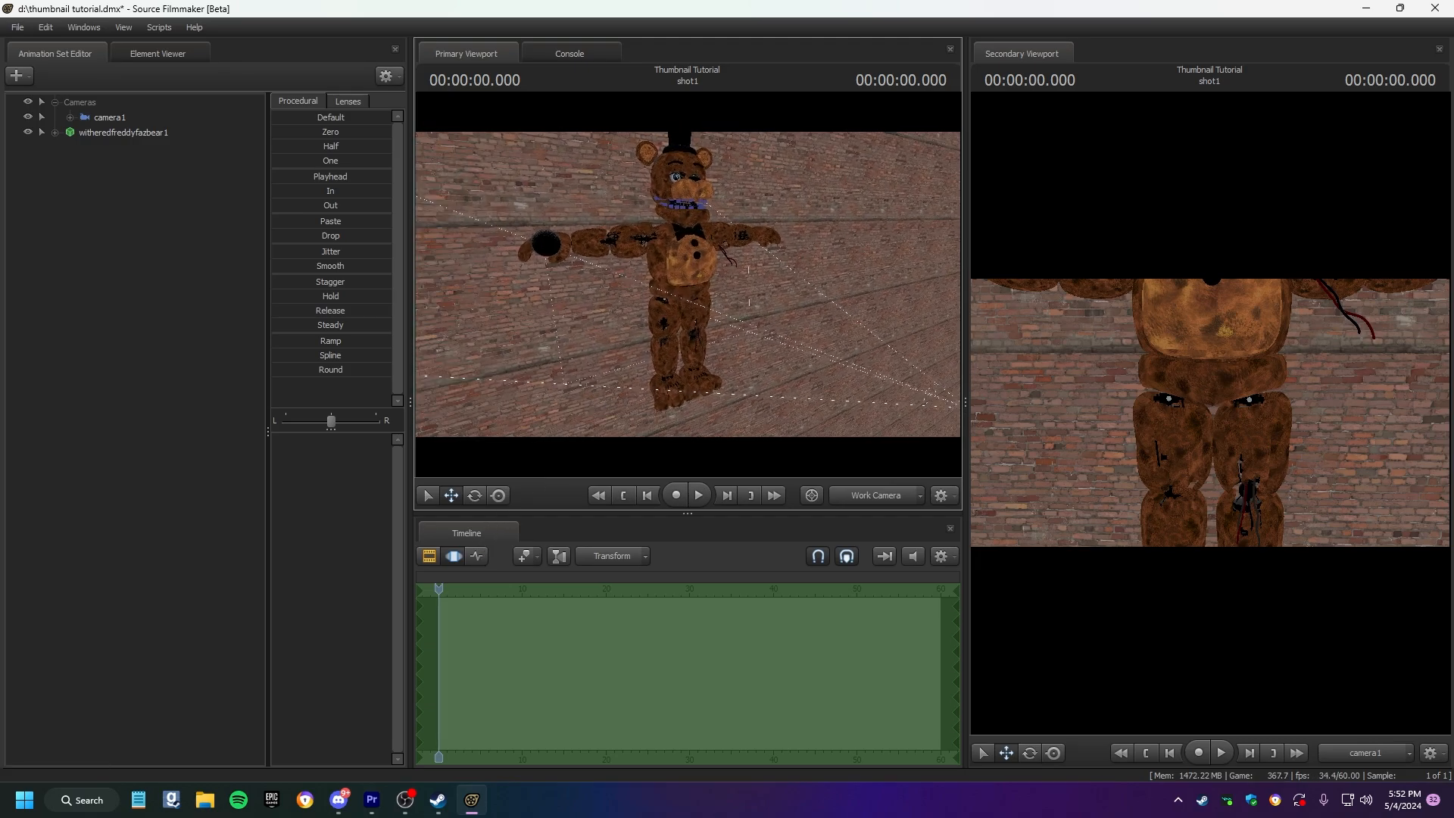
left_click(691, 290)
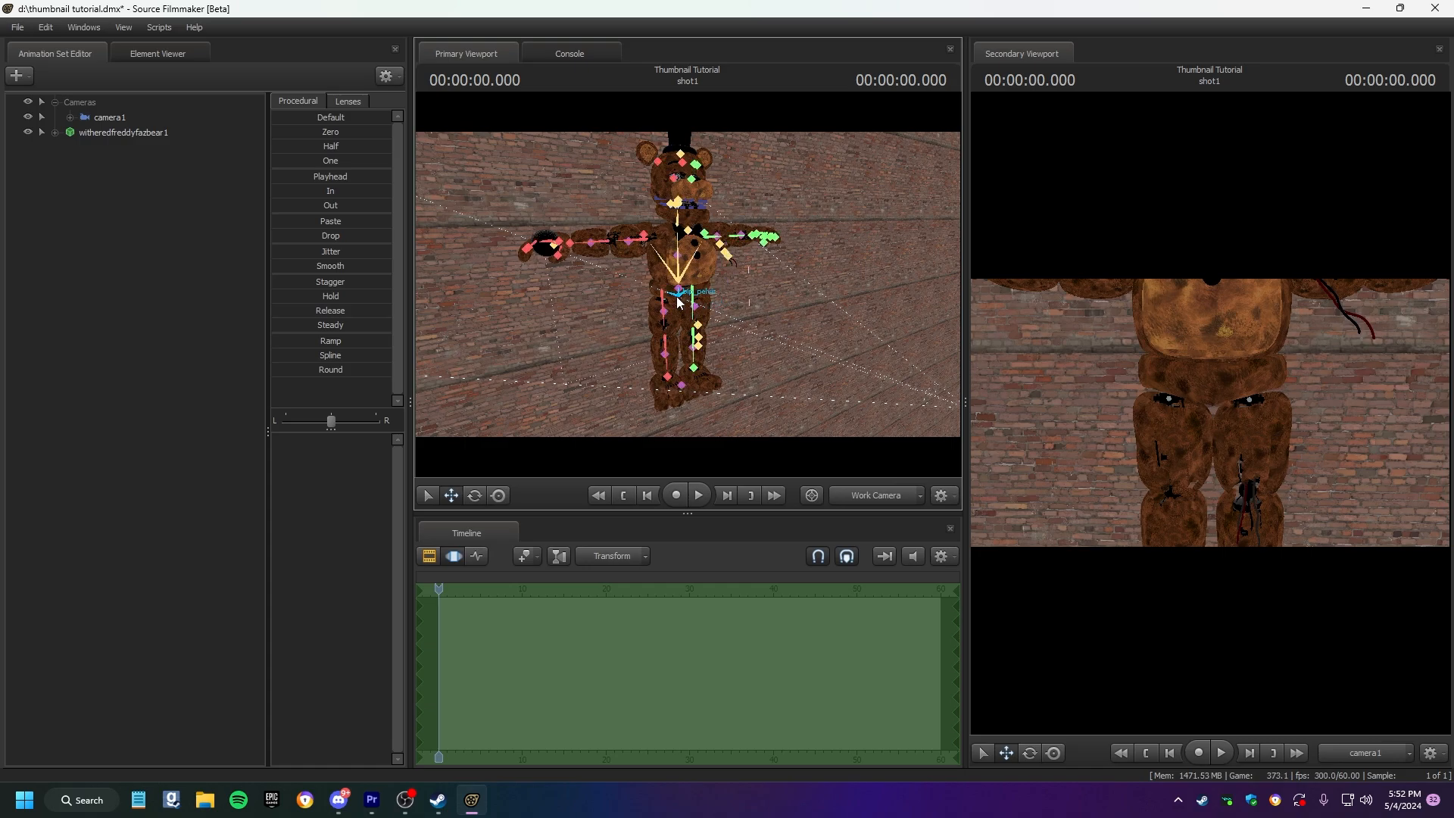
Move the witheredfreddyfazbear1 pelvis bone down and toward the camera so the head and chest fill camera1's view.
left_click(679, 301)
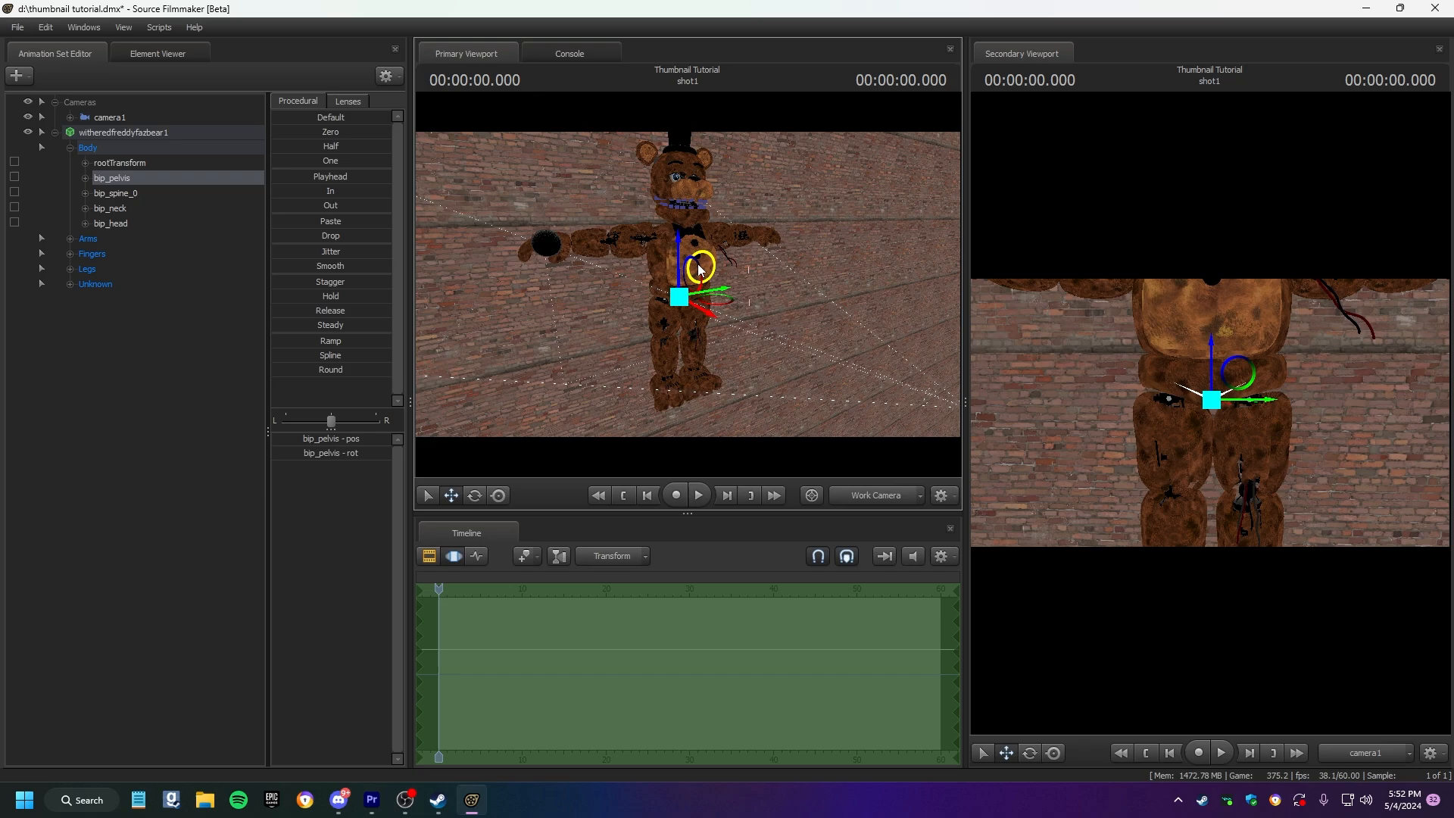
left_click_drag(700, 269, 700, 347)
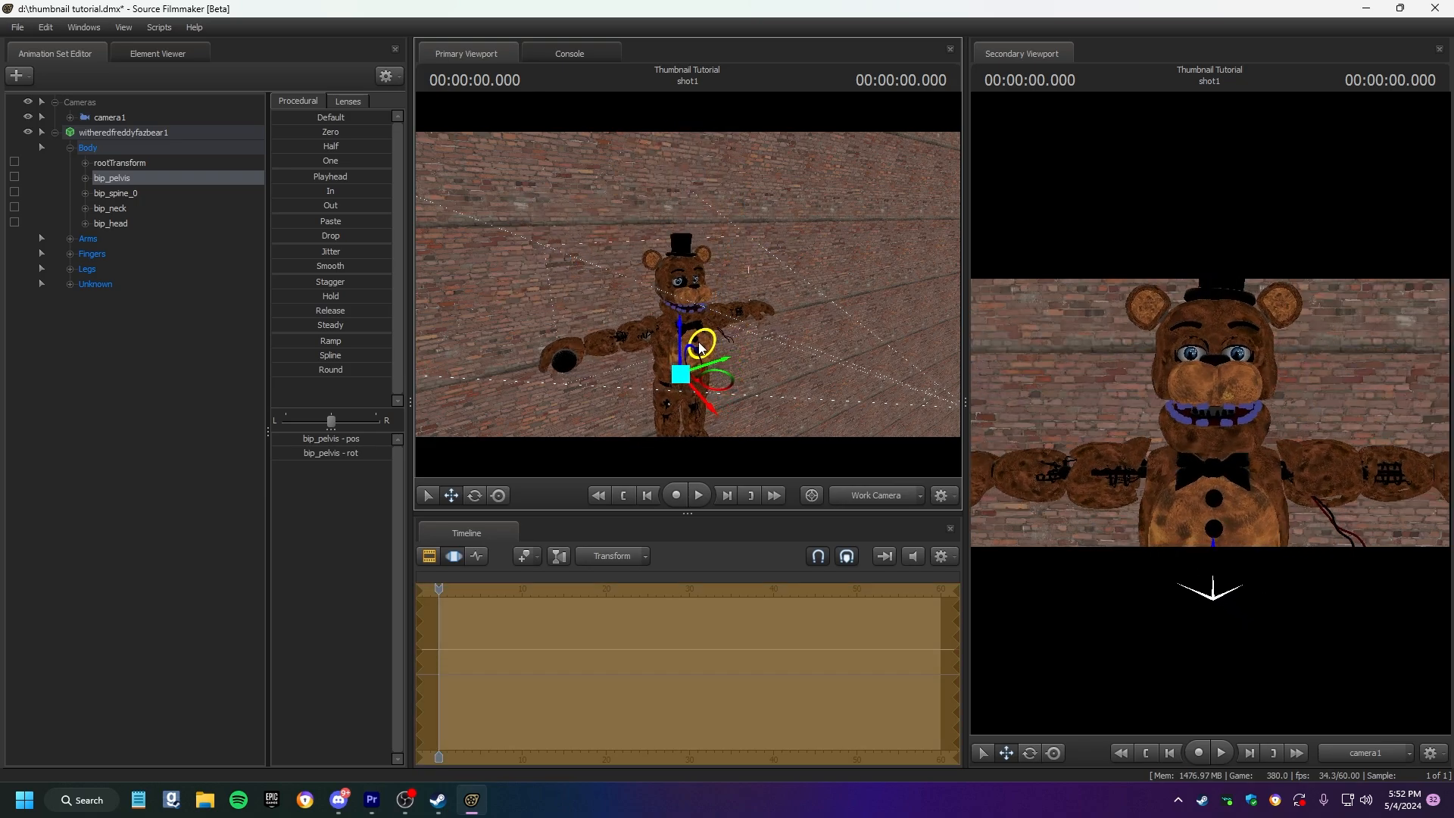
left_click_drag(700, 347, 702, 351)
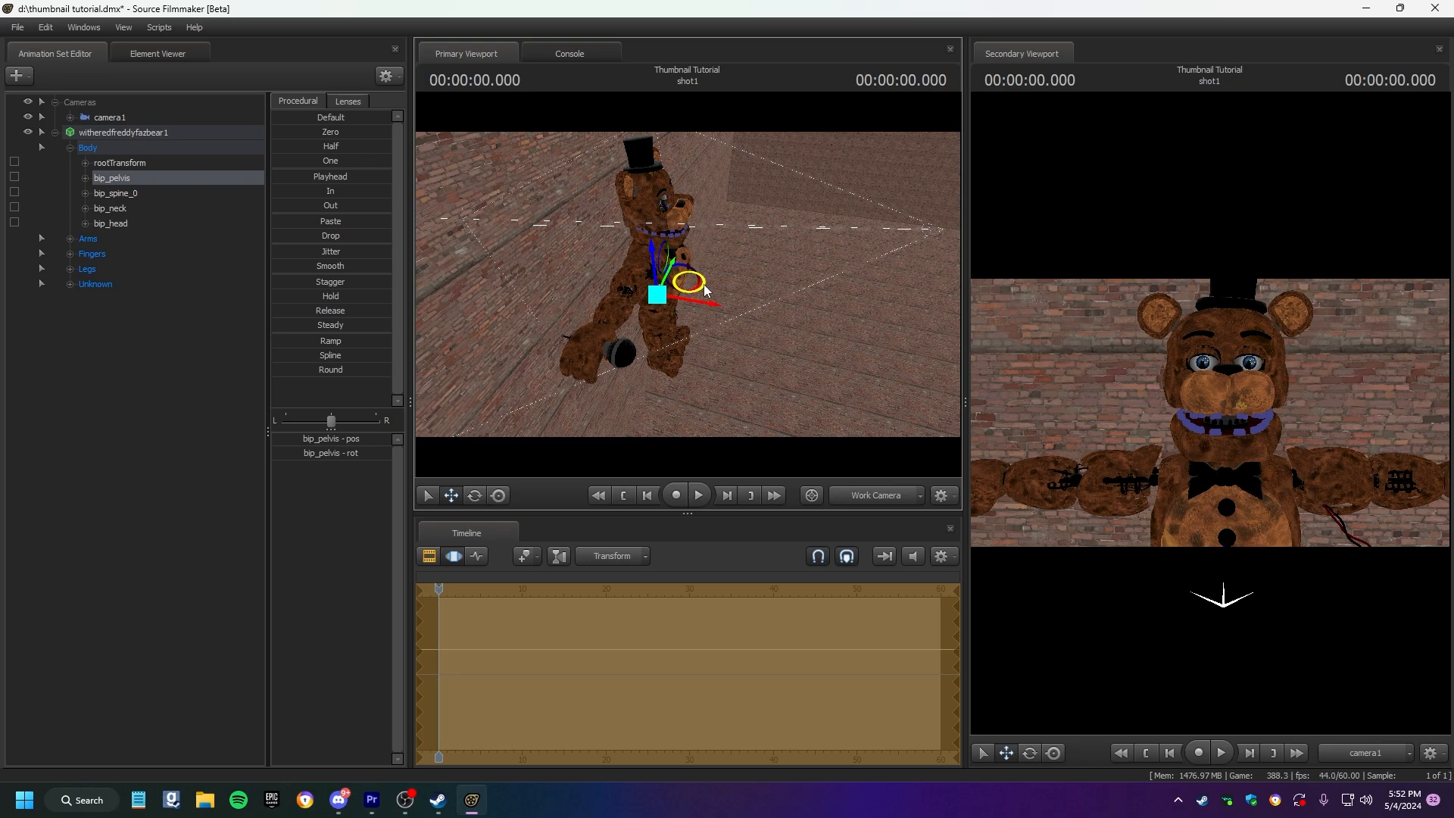
left_click_drag(705, 288, 733, 292)
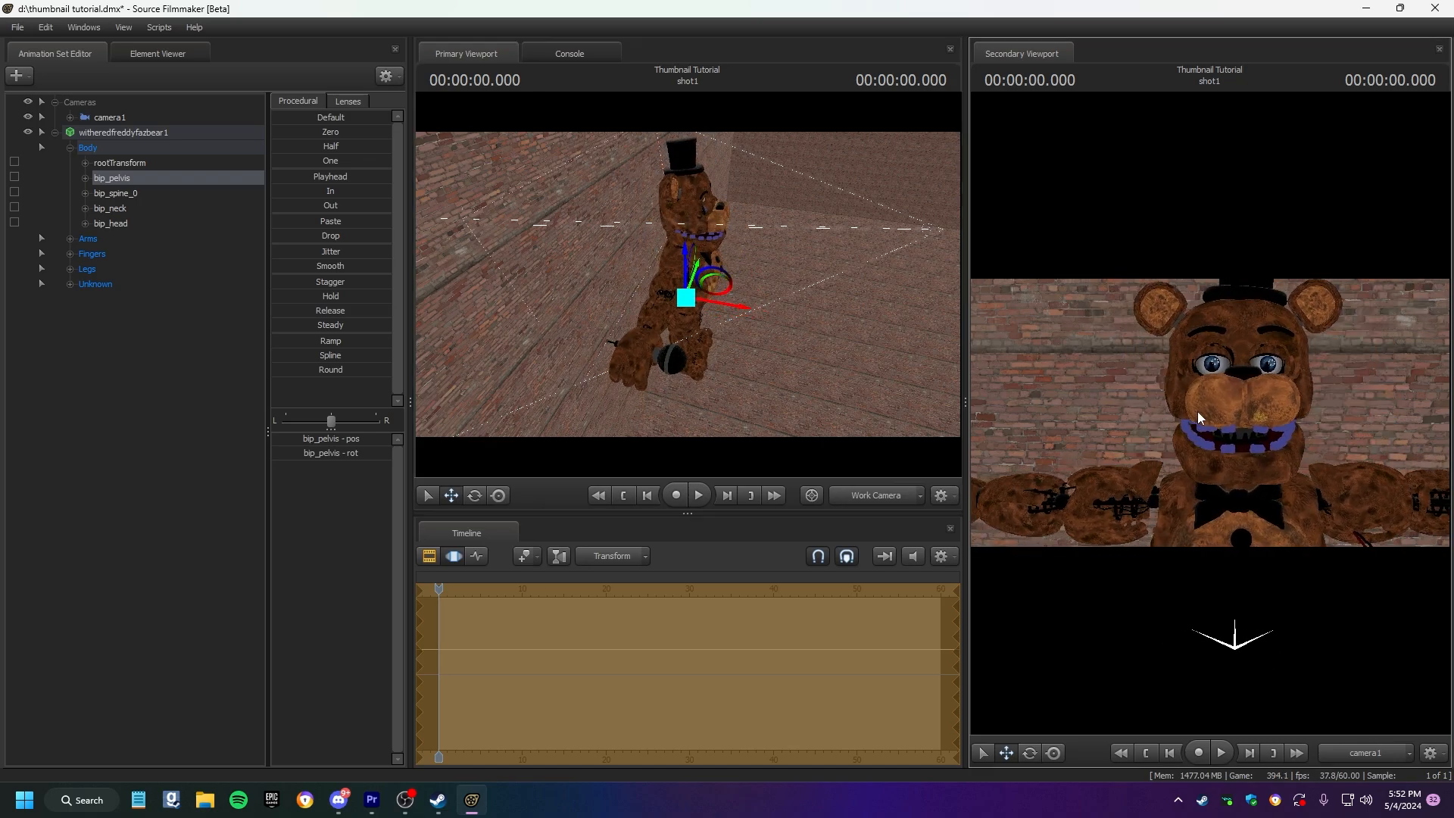
Pull camera1 back slightly and narrow its field of view to frame the model's head more tightly.
left_click(84, 105)
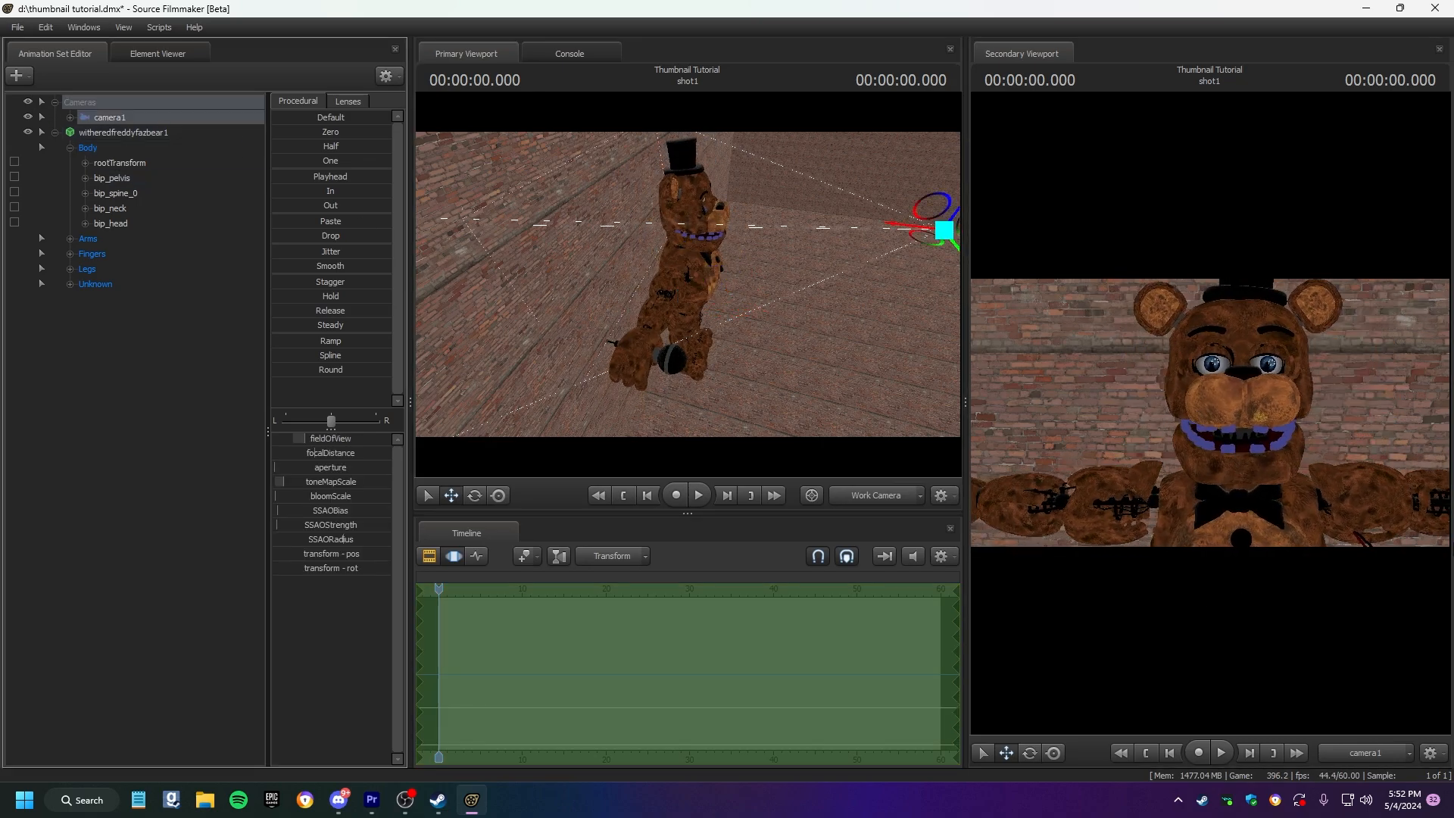
left_click_drag(1209, 412, 1209, 412)
key("s")
scroll(1209, 412, "up", 5)
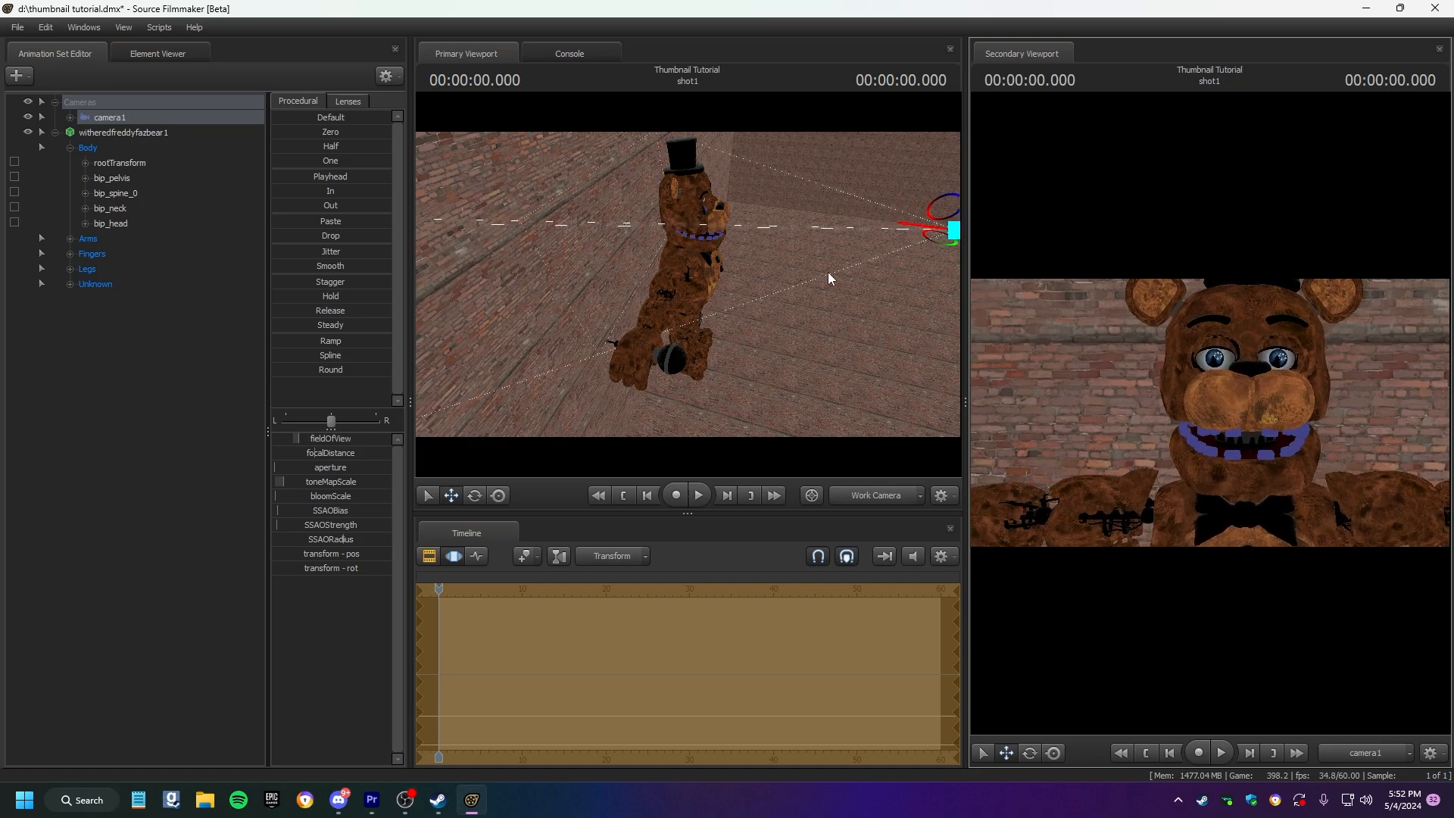
Reselect the pelvis bone and rotate it so the whole body turns and leans slightly in camera1's view.
left_click_drag(687, 284, 688, 284)
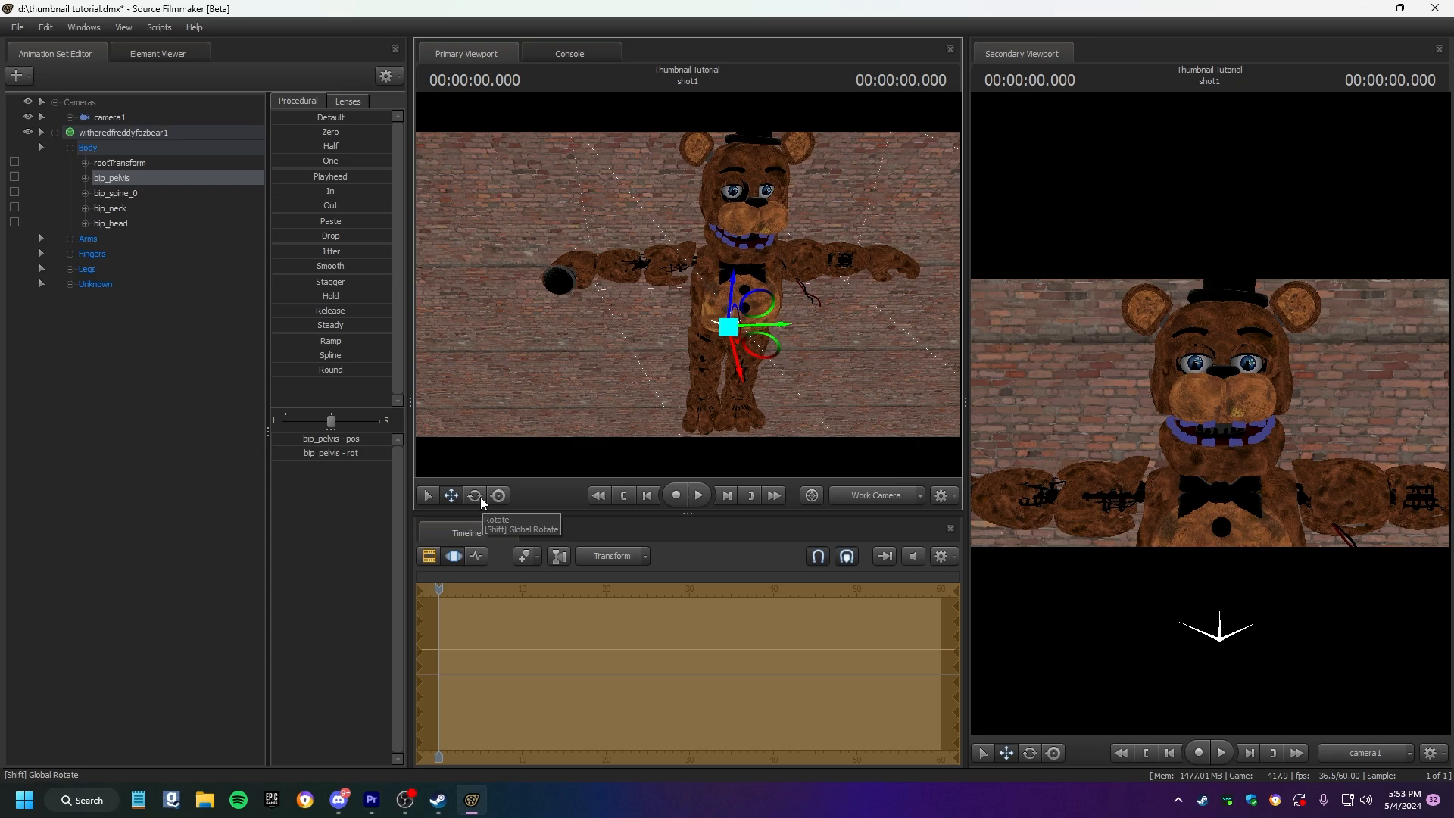
left_click(475, 496)
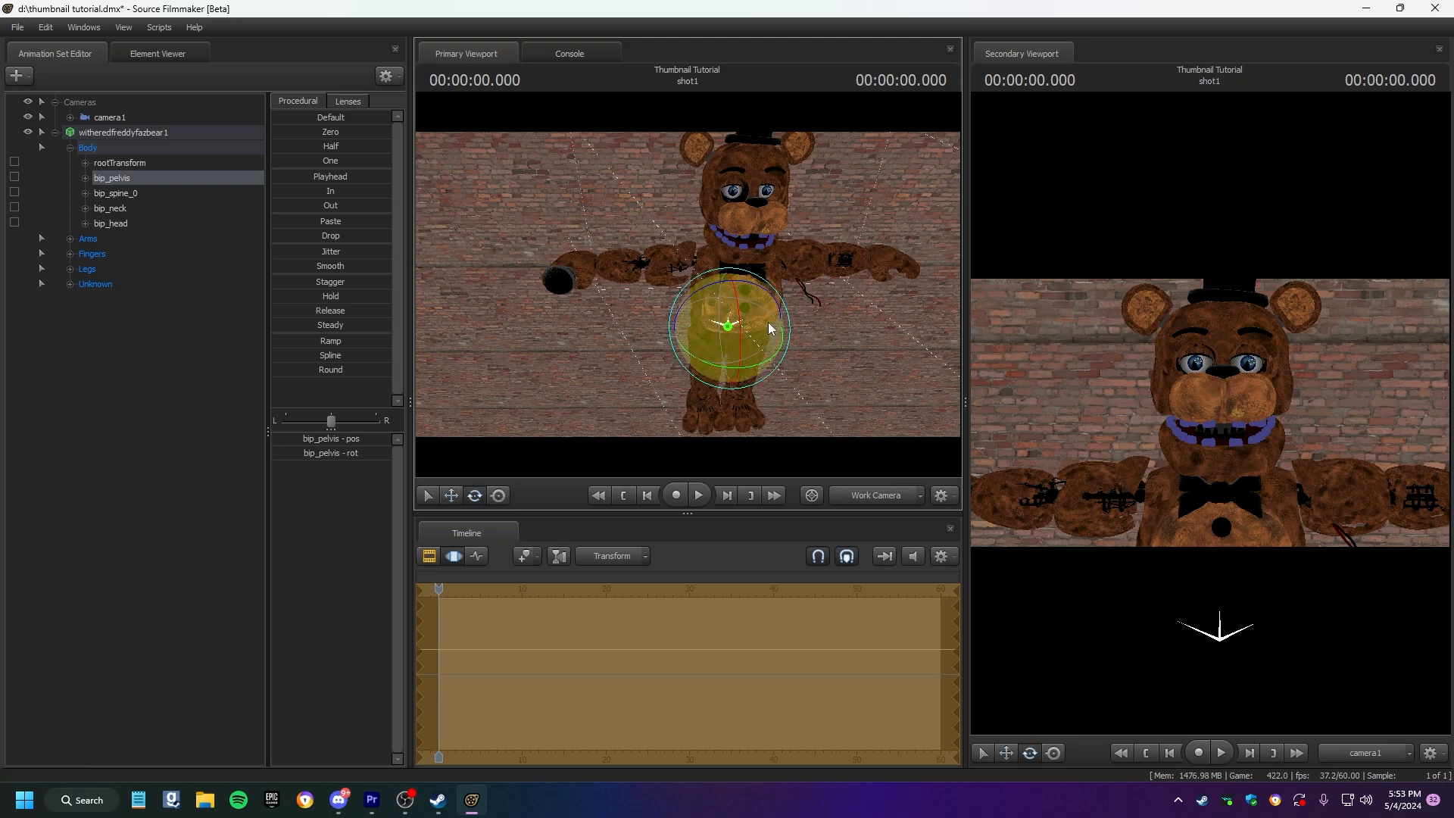
mouse_move(766, 325)
left_mouse_down()
mouse_move(749, 334)
mouse_move(774, 308)
left_mouse_up()
left_click(450, 496)
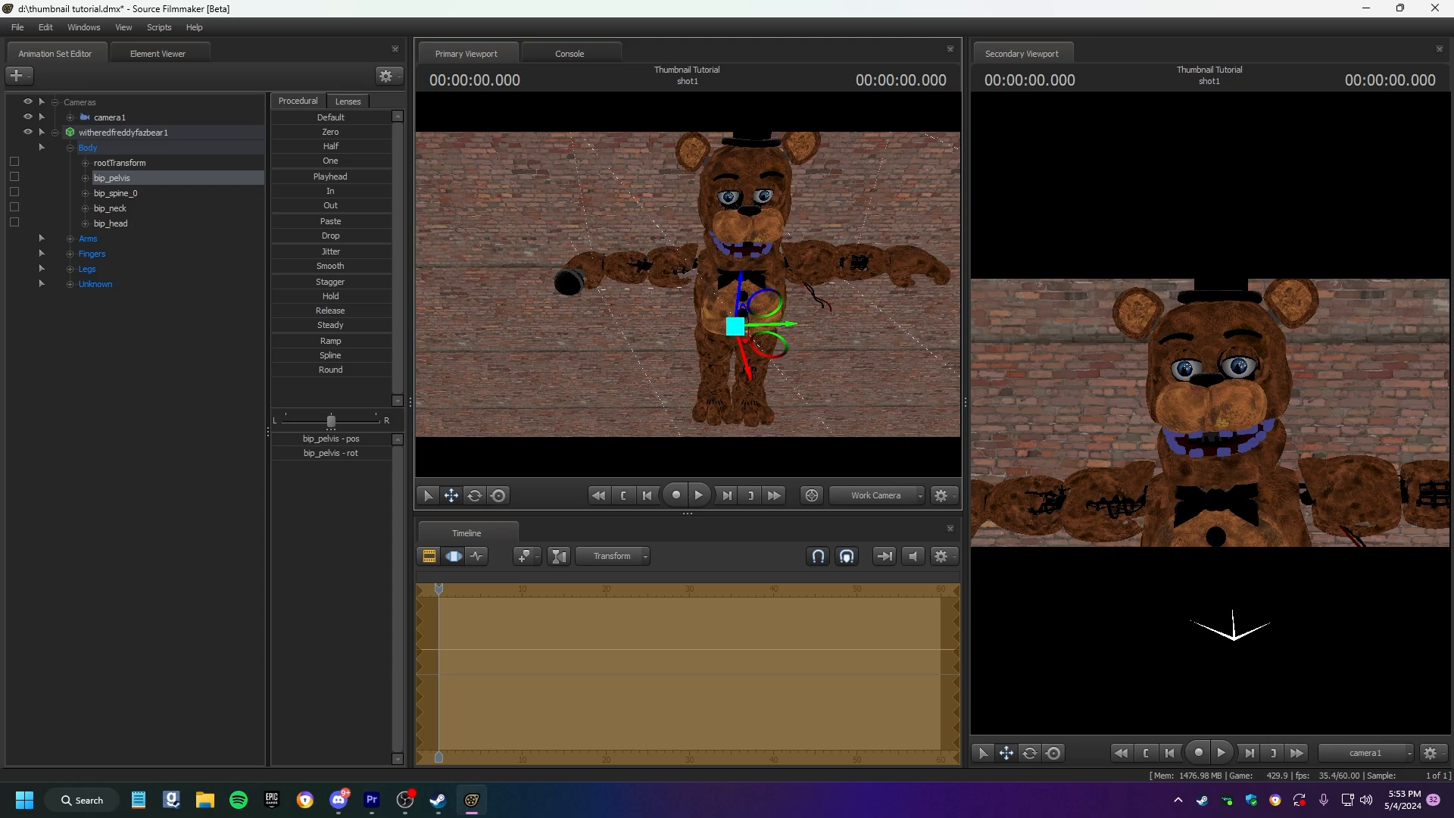
Rotate both upper arms down toward the model's sides and tilt the neck and head bones.
left_click(658, 337)
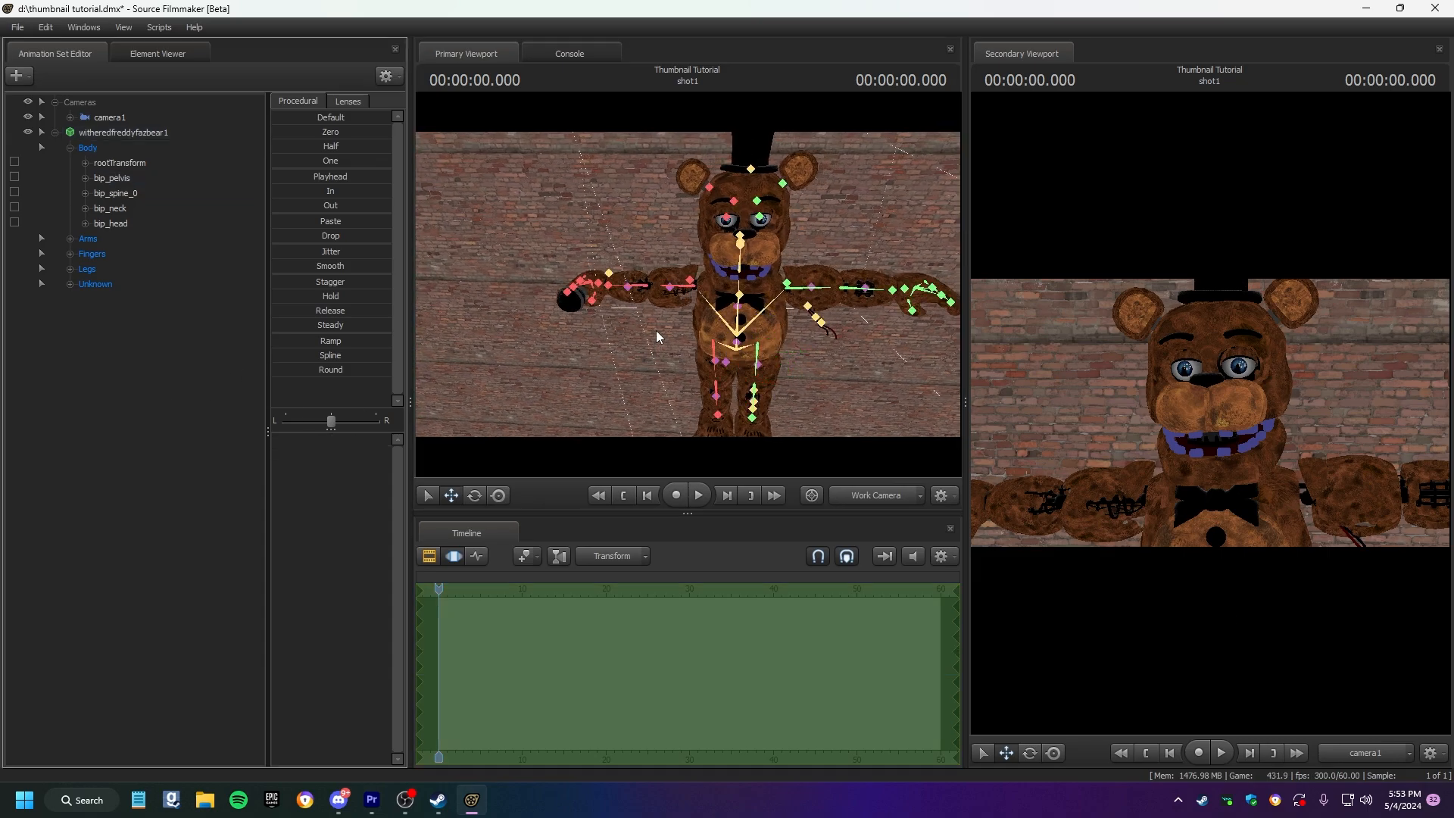
left_click(674, 289)
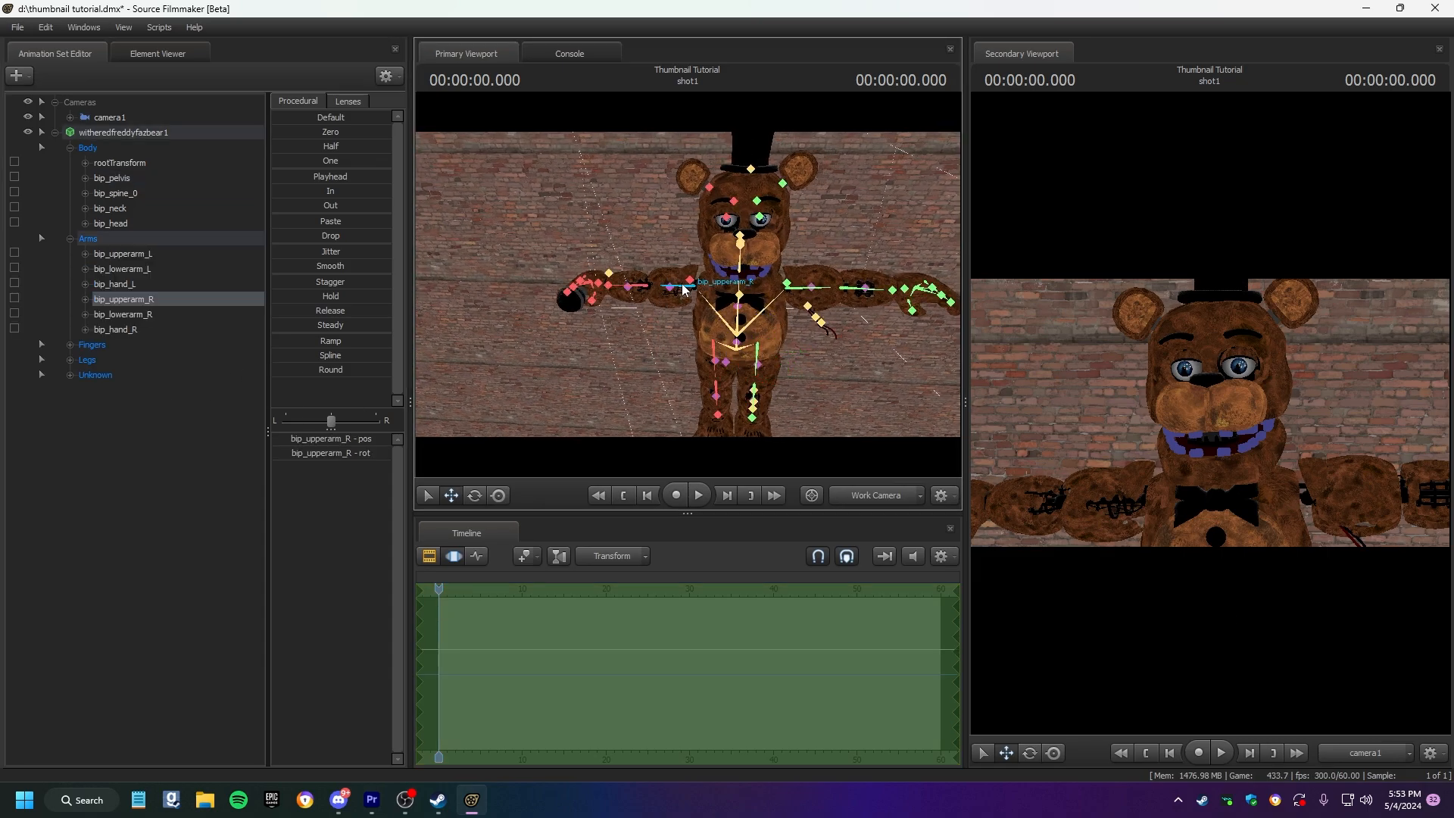
key("e")
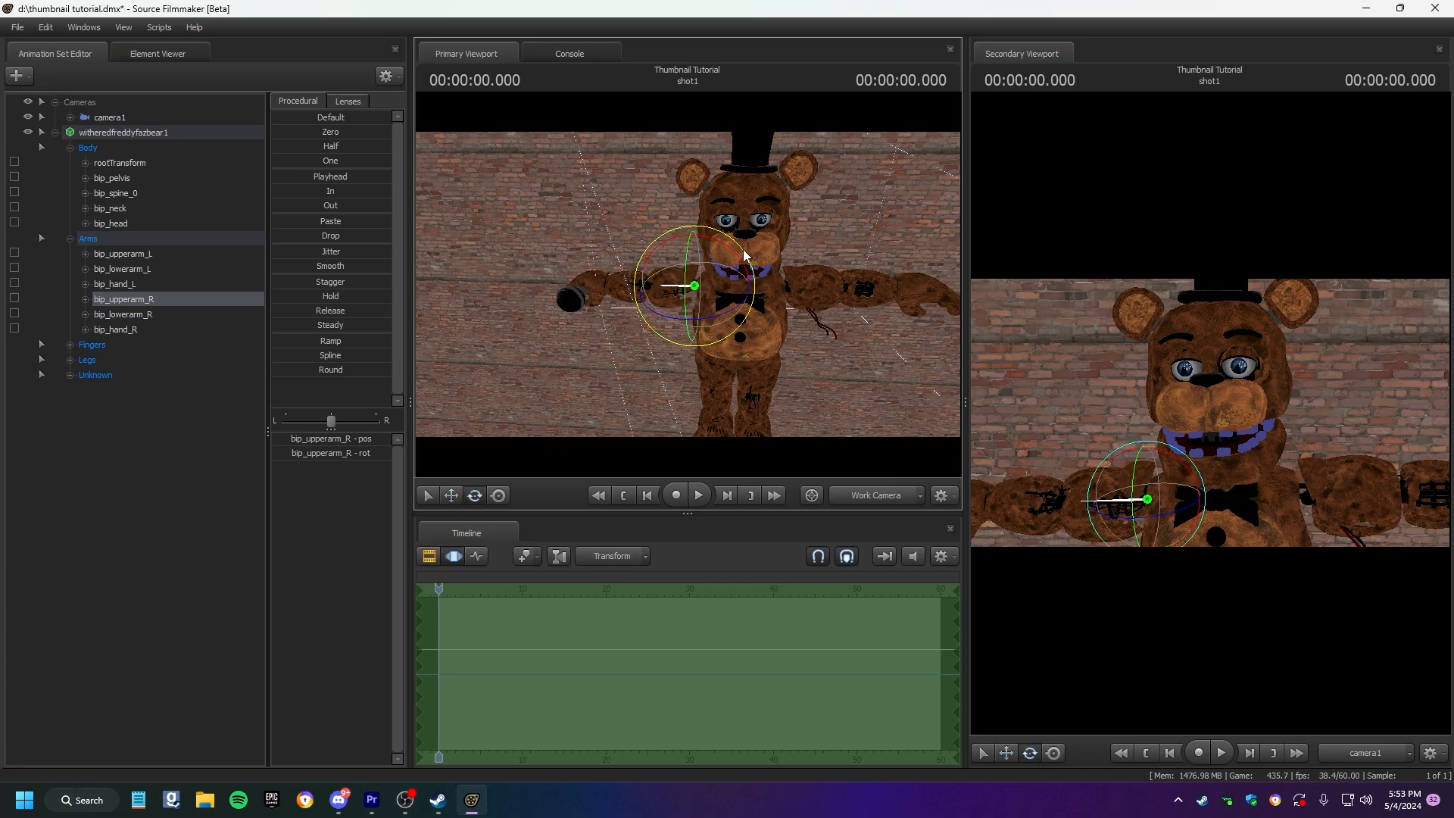
left_click_drag(733, 247, 651, 226)
left_click_drag(777, 243, 740, 246)
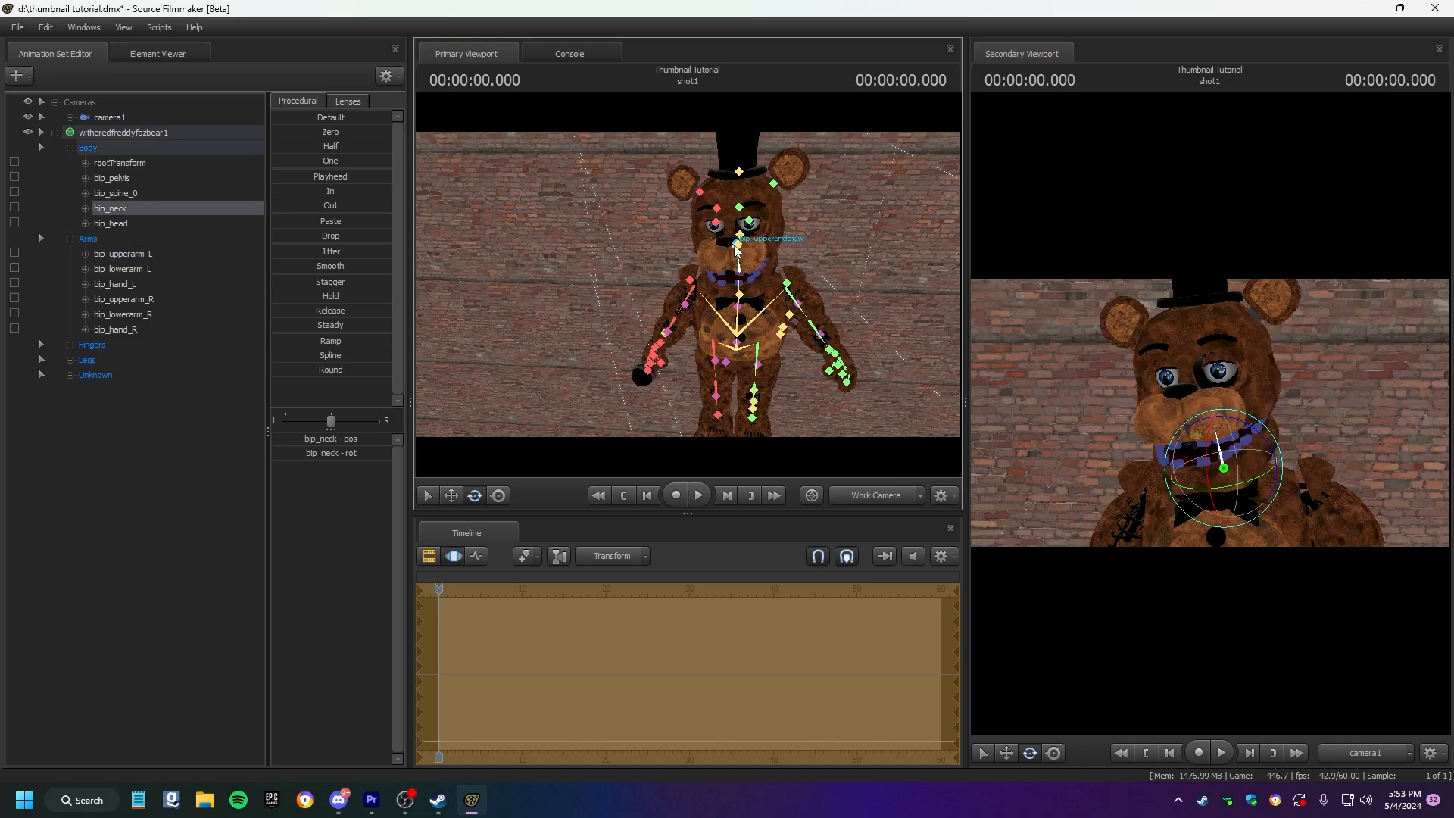
left_click(739, 243)
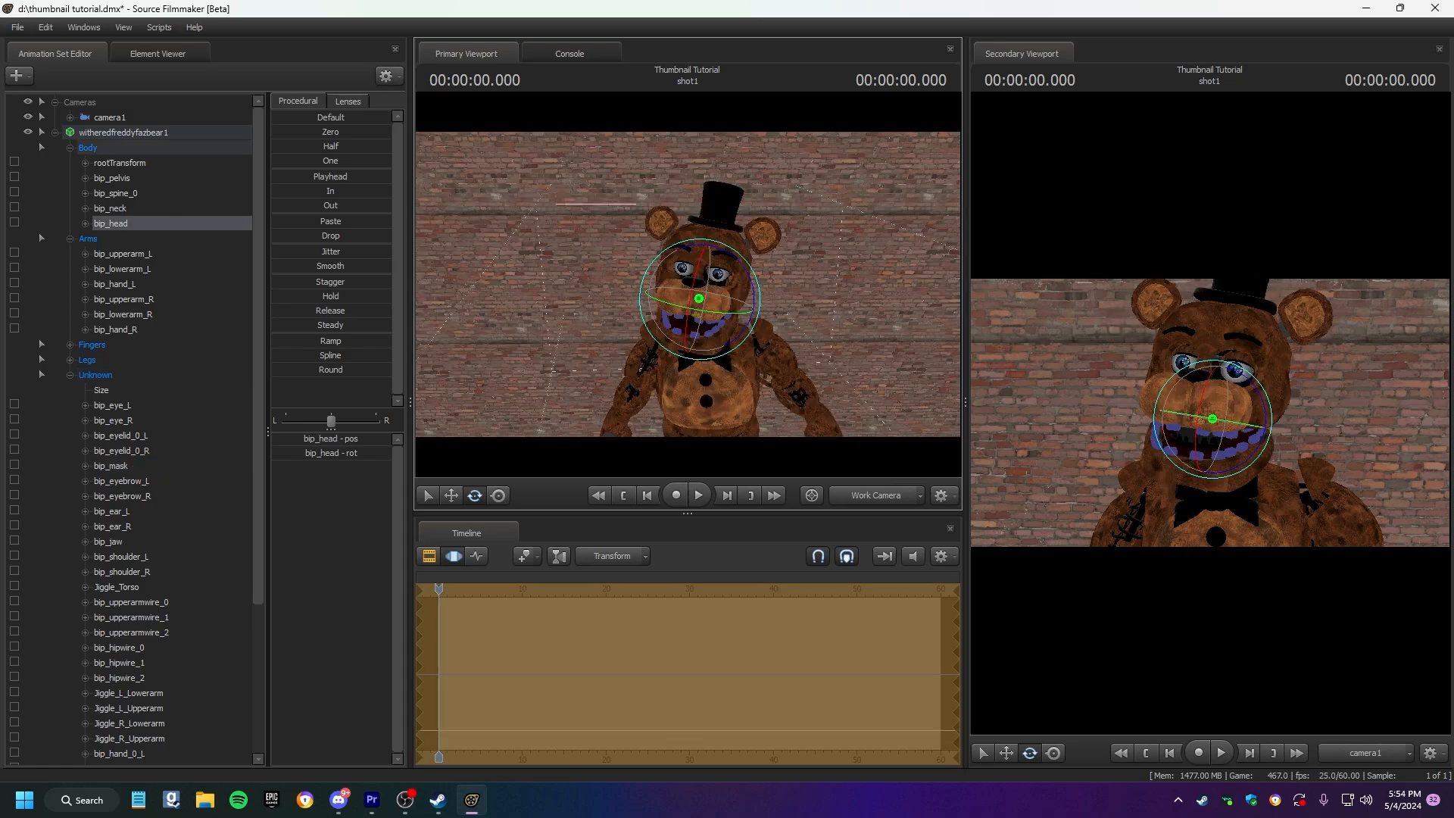
left_click_drag(688, 285, 686, 299)
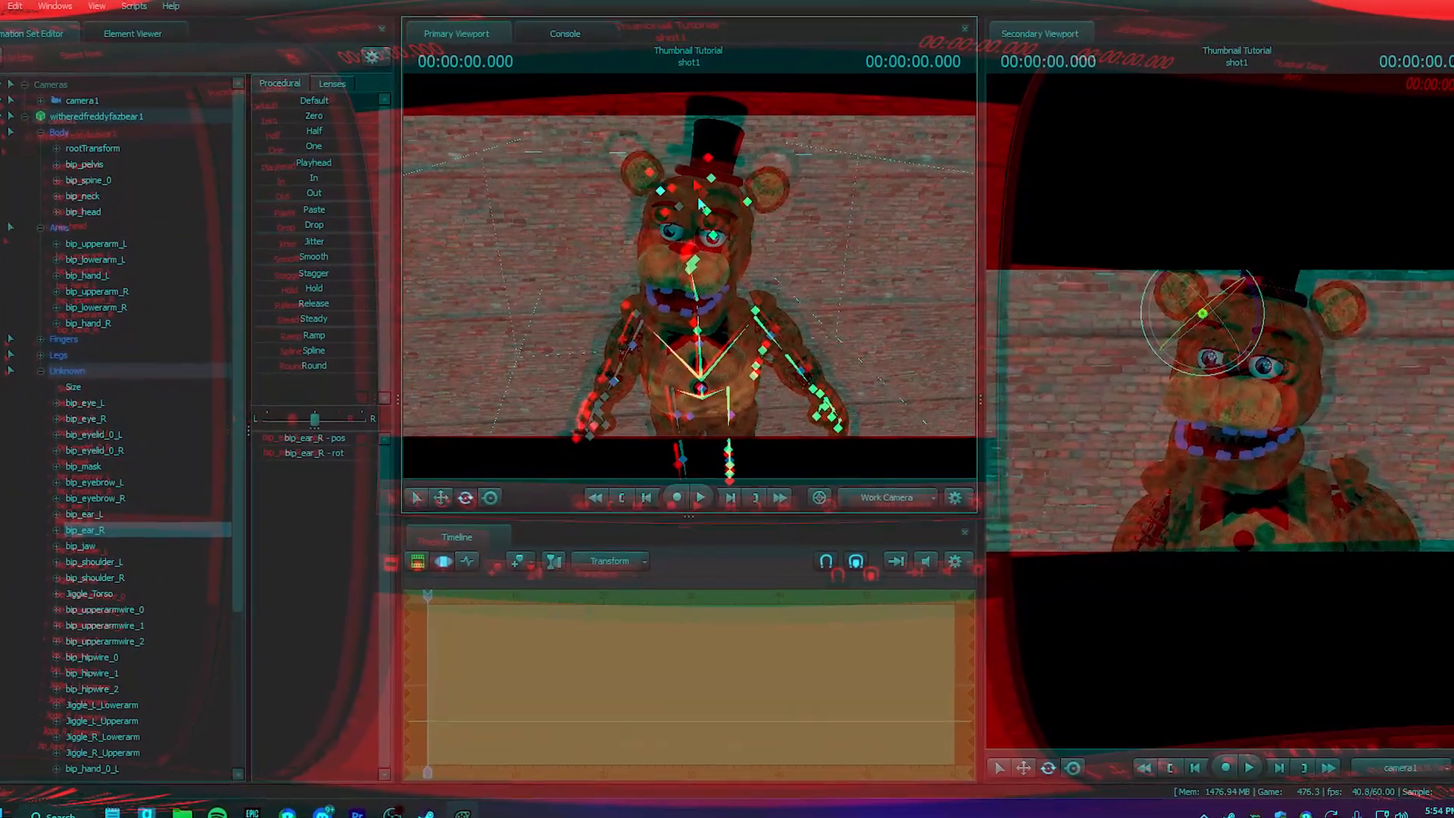
Rotate the left and right ears and adjust the eyebrow pose on the model's face.
left_click(746, 161)
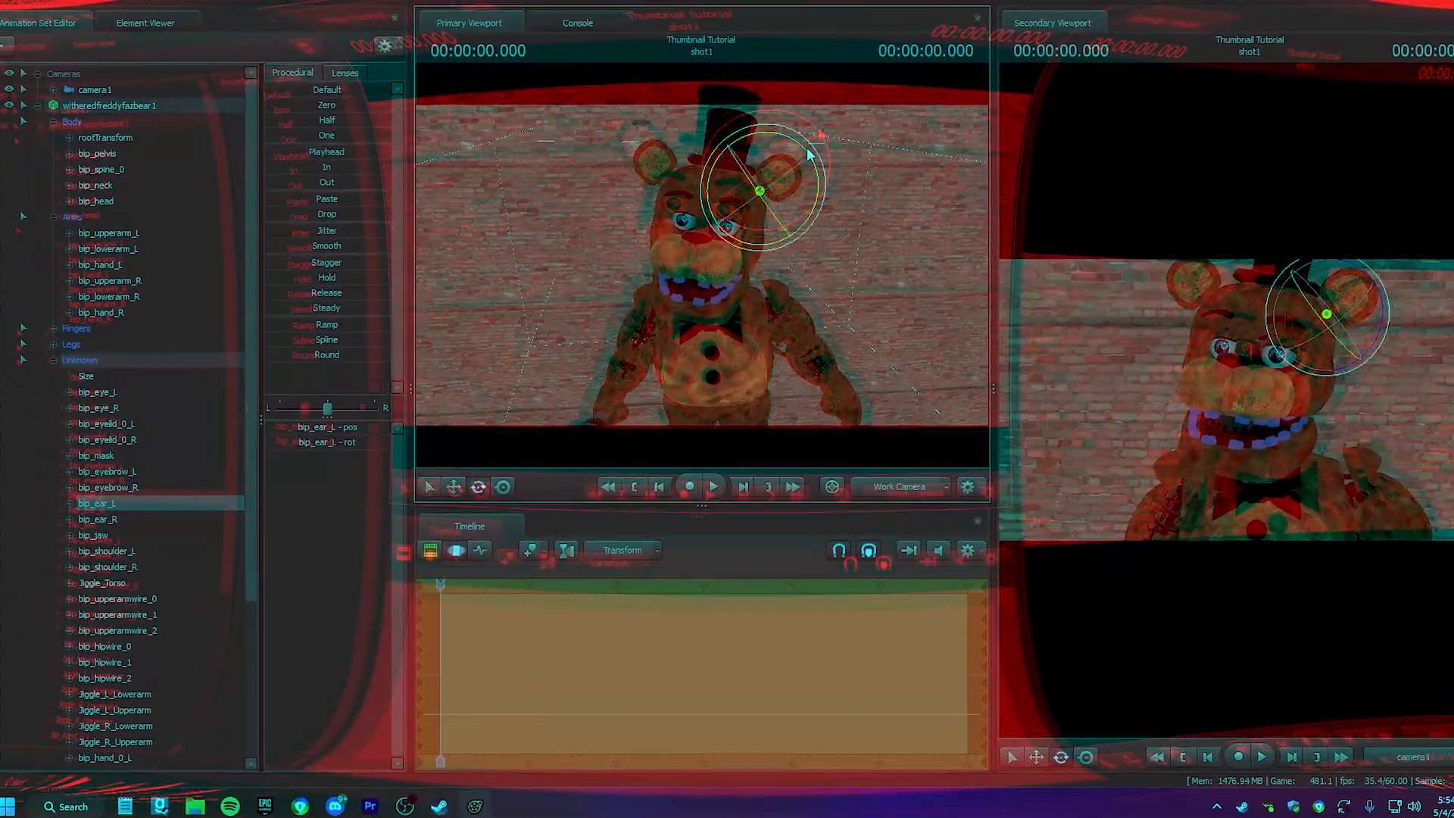
left_click_drag(789, 166, 824, 231)
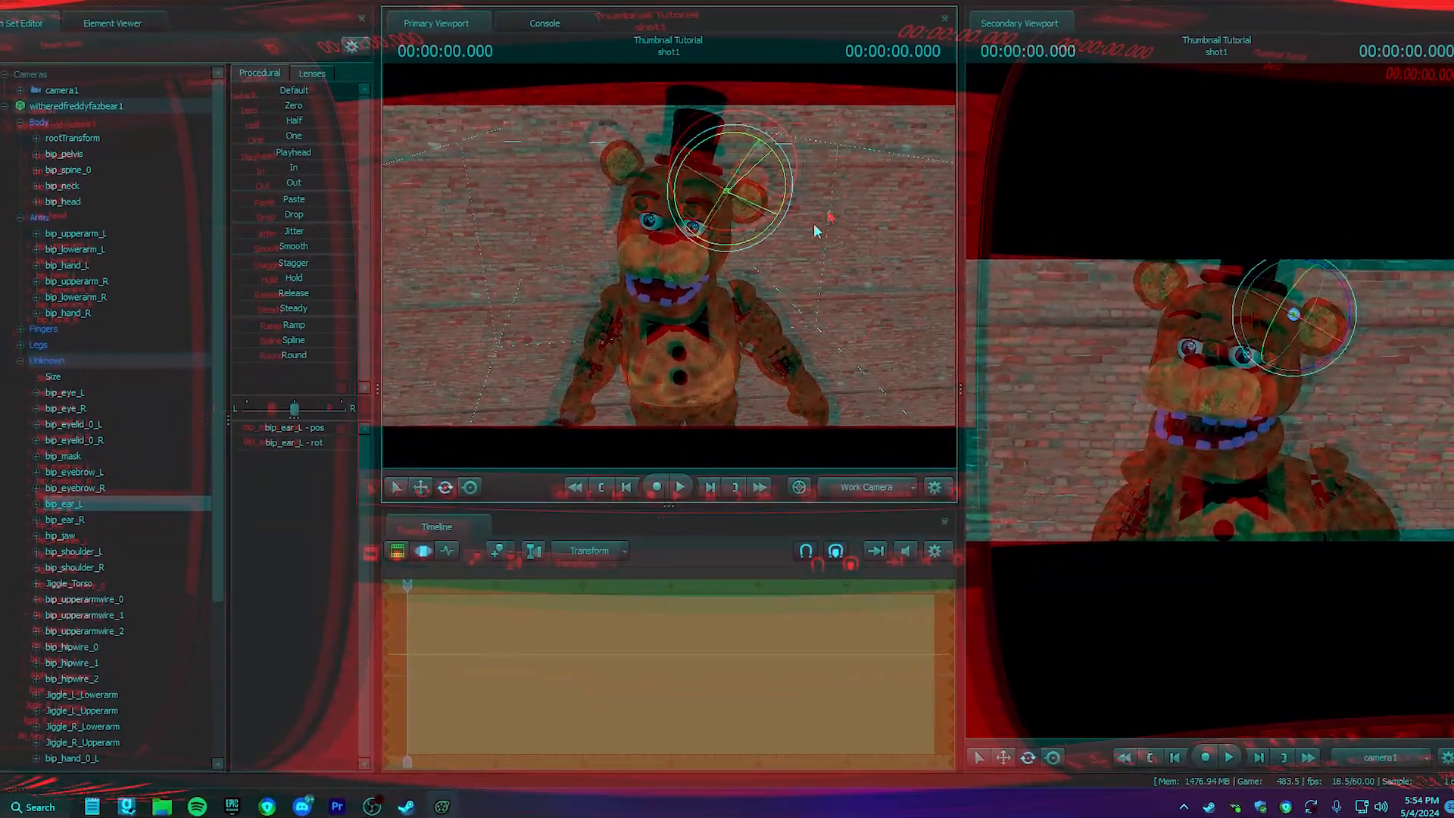
left_click_drag(710, 204, 755, 198)
left_click(650, 184, "ctrl")
left_click_drag(605, 155, 774, 158)
left_click(739, 222, "ctrl")
left_click(738, 207, "ctrl")
left_click_drag(816, 229, 798, 216)
Try rotating the bip_eyelid_0_R and bip_eyelid_1_L eyelid bones, undoing each change.
left_click(725, 256, "ctrl")
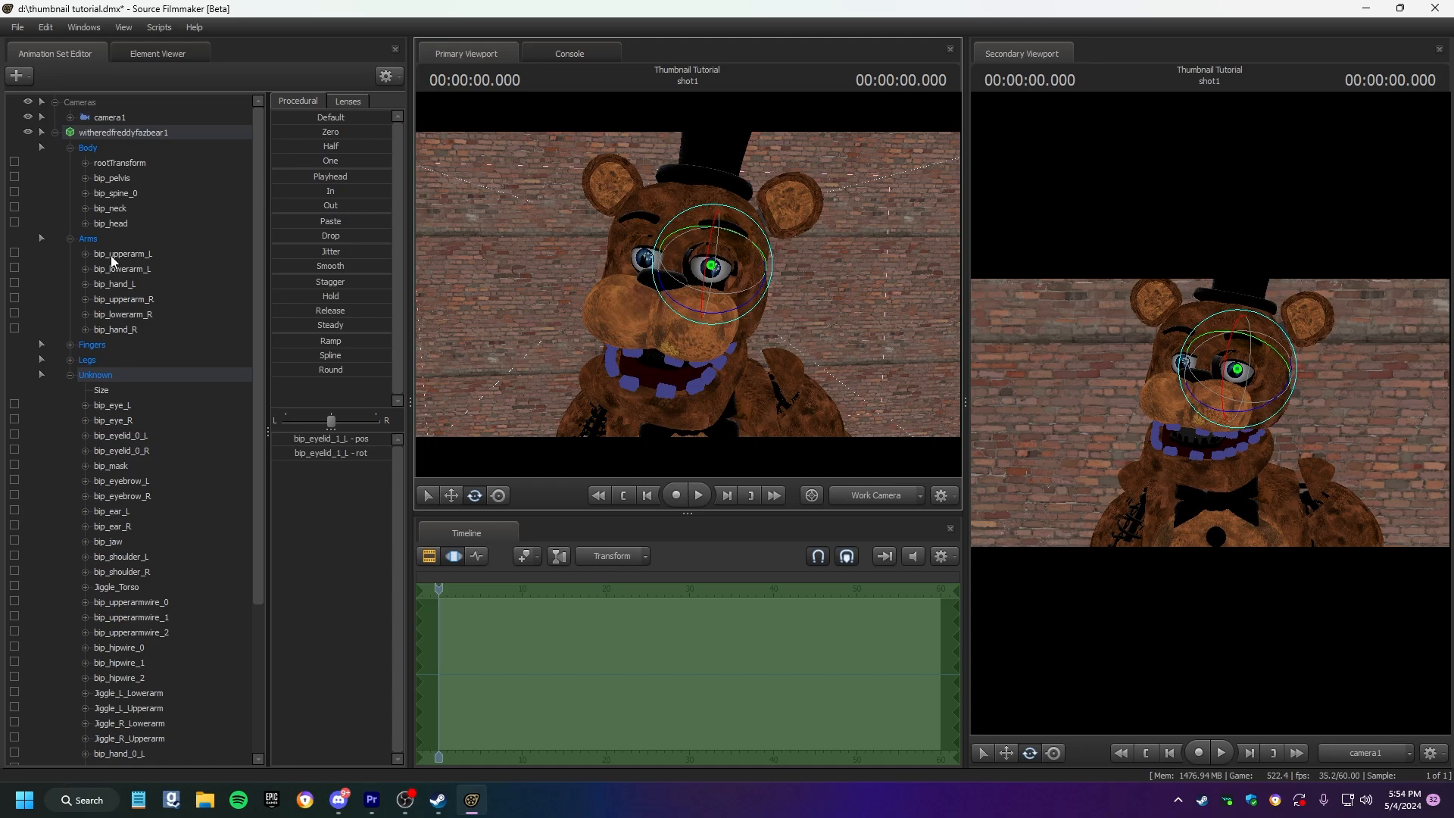
scroll(99, 454, "down", 4)
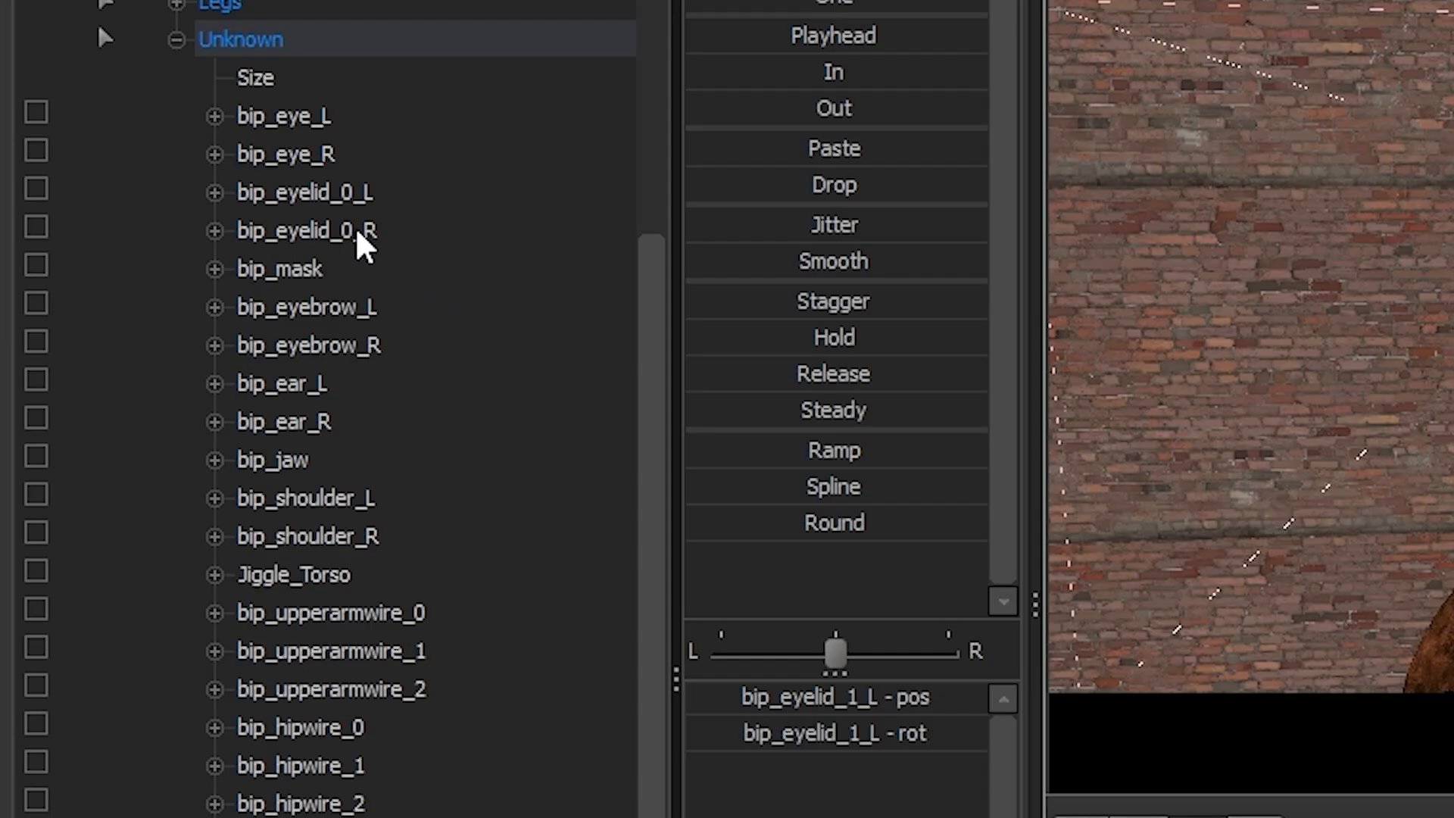
left_click(362, 241)
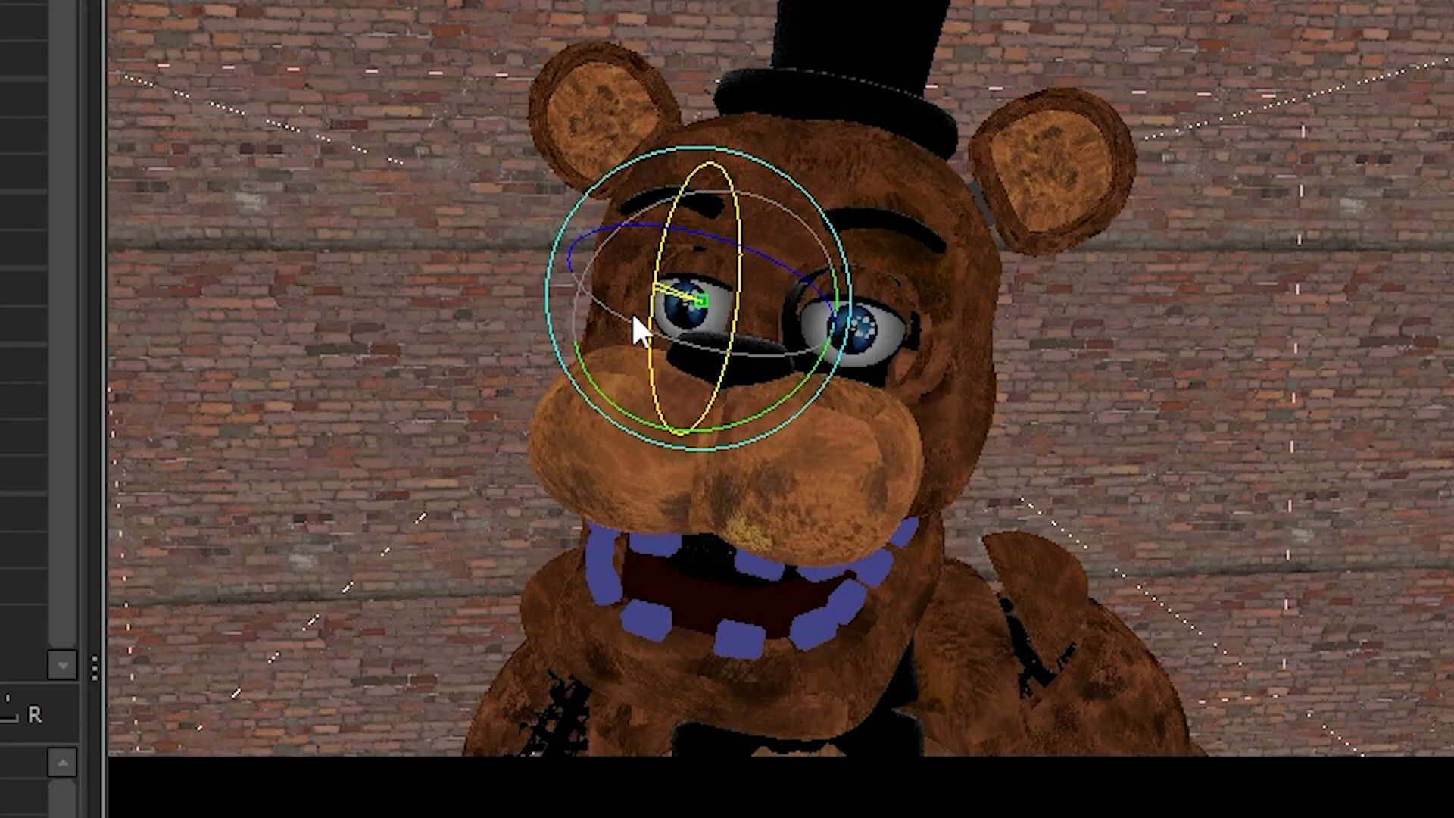
left_click_drag(632, 313, 639, 274)
key("ctrl+z")
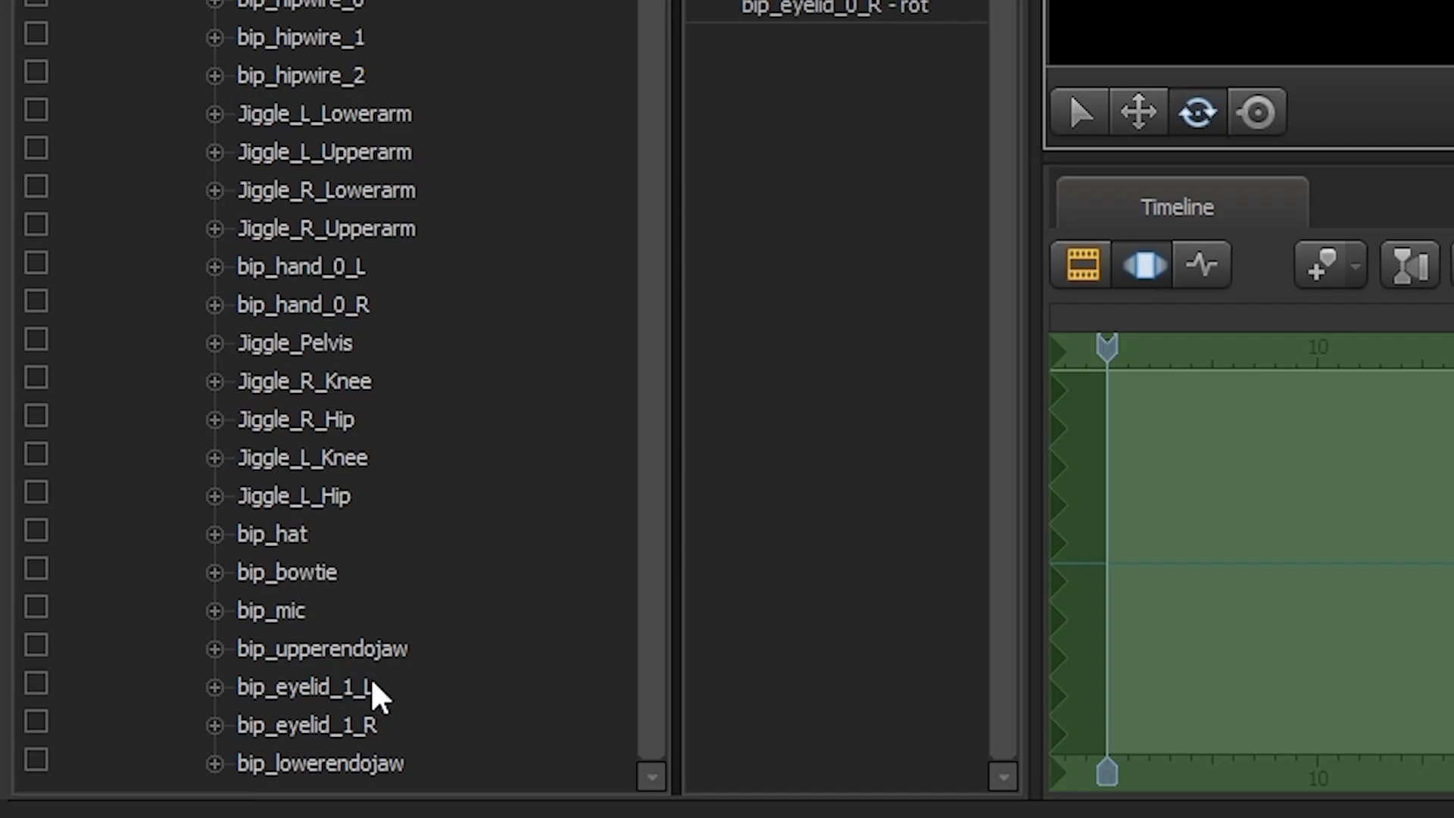
left_click(362, 664)
left_click(364, 673)
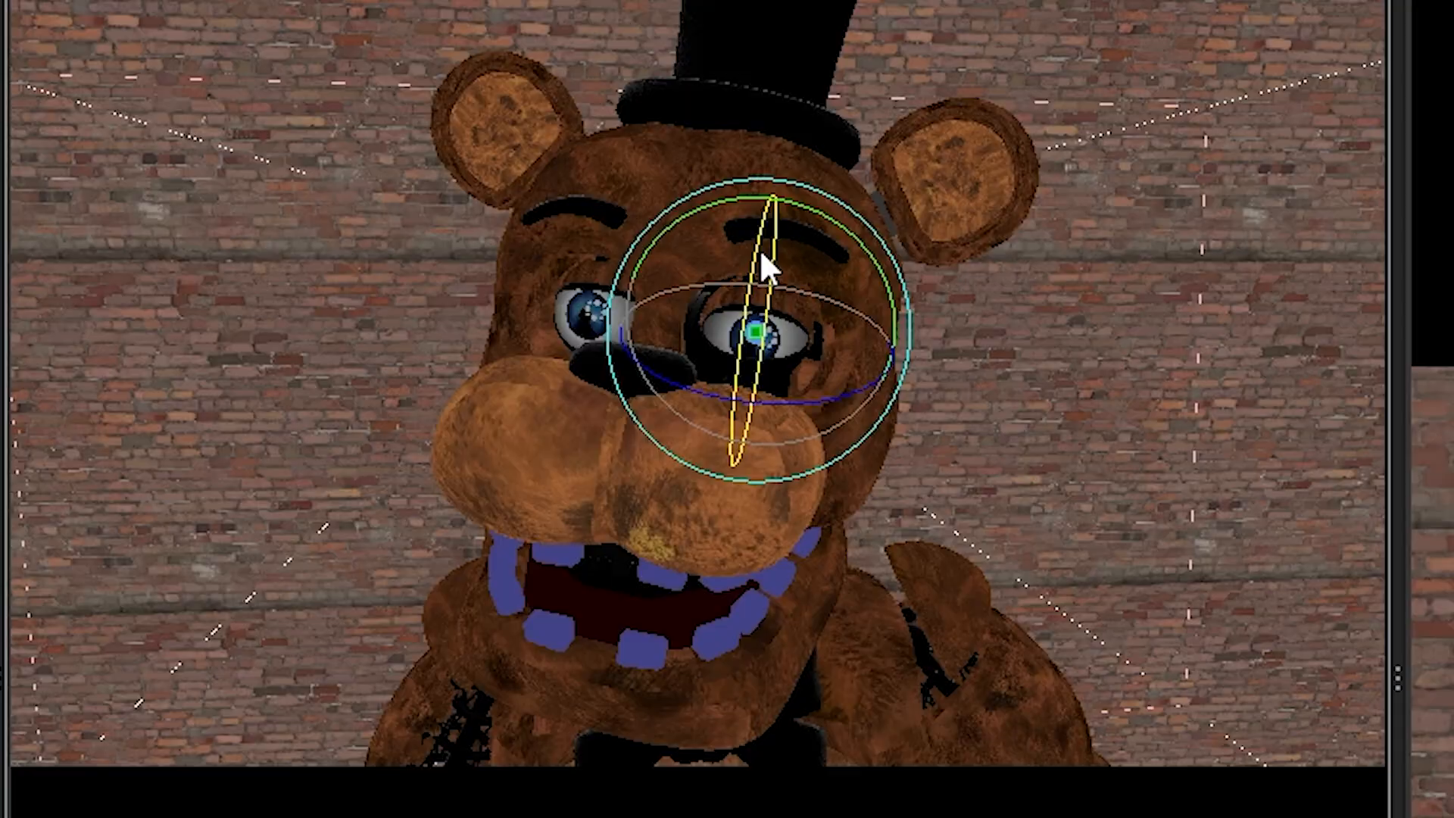
key("ctrl+z")
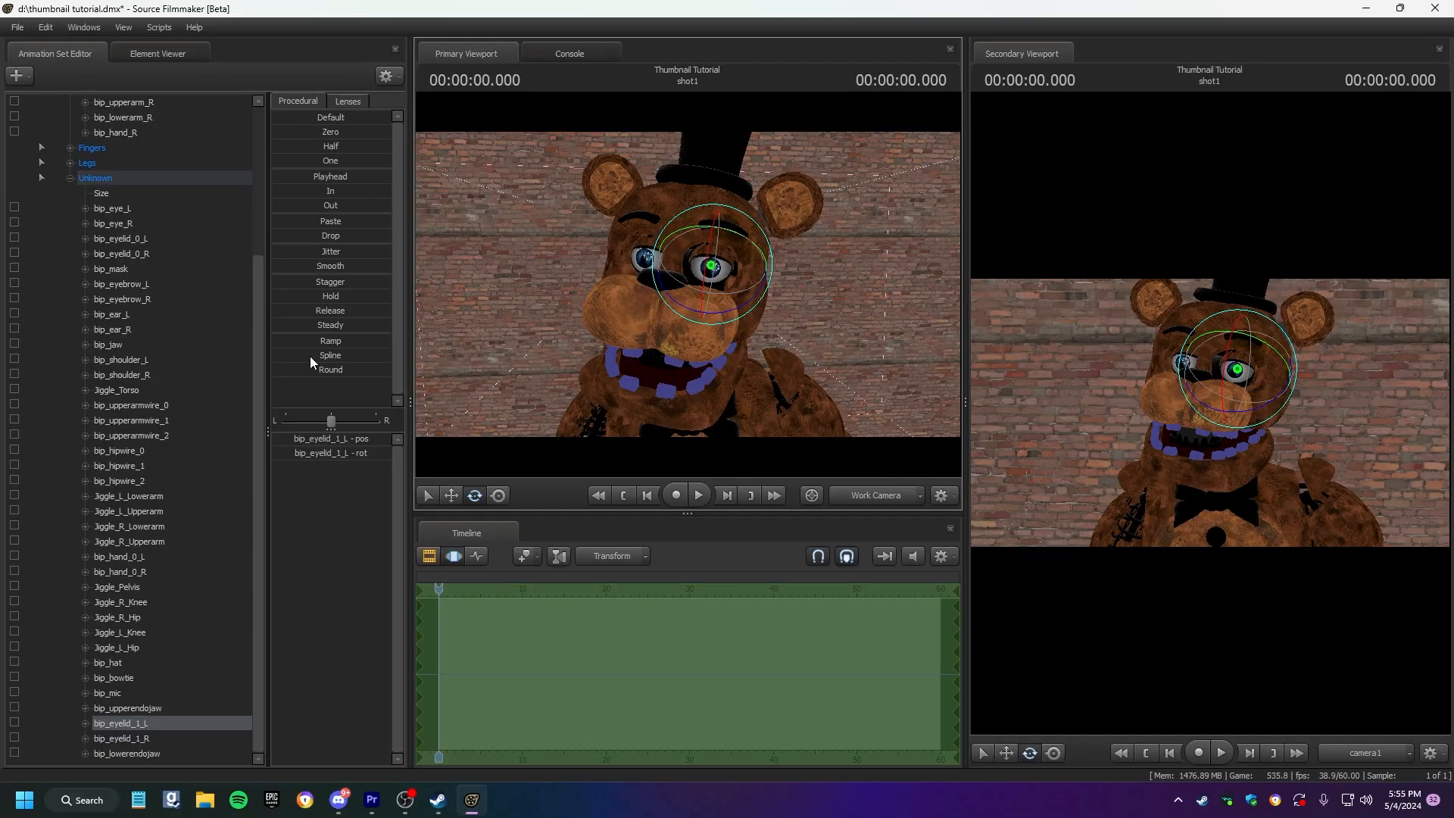
Select bip_eyelid_0_L and bip_eyelid_0_R together and rotate the upper eyelids open wider.
left_click(138, 239)
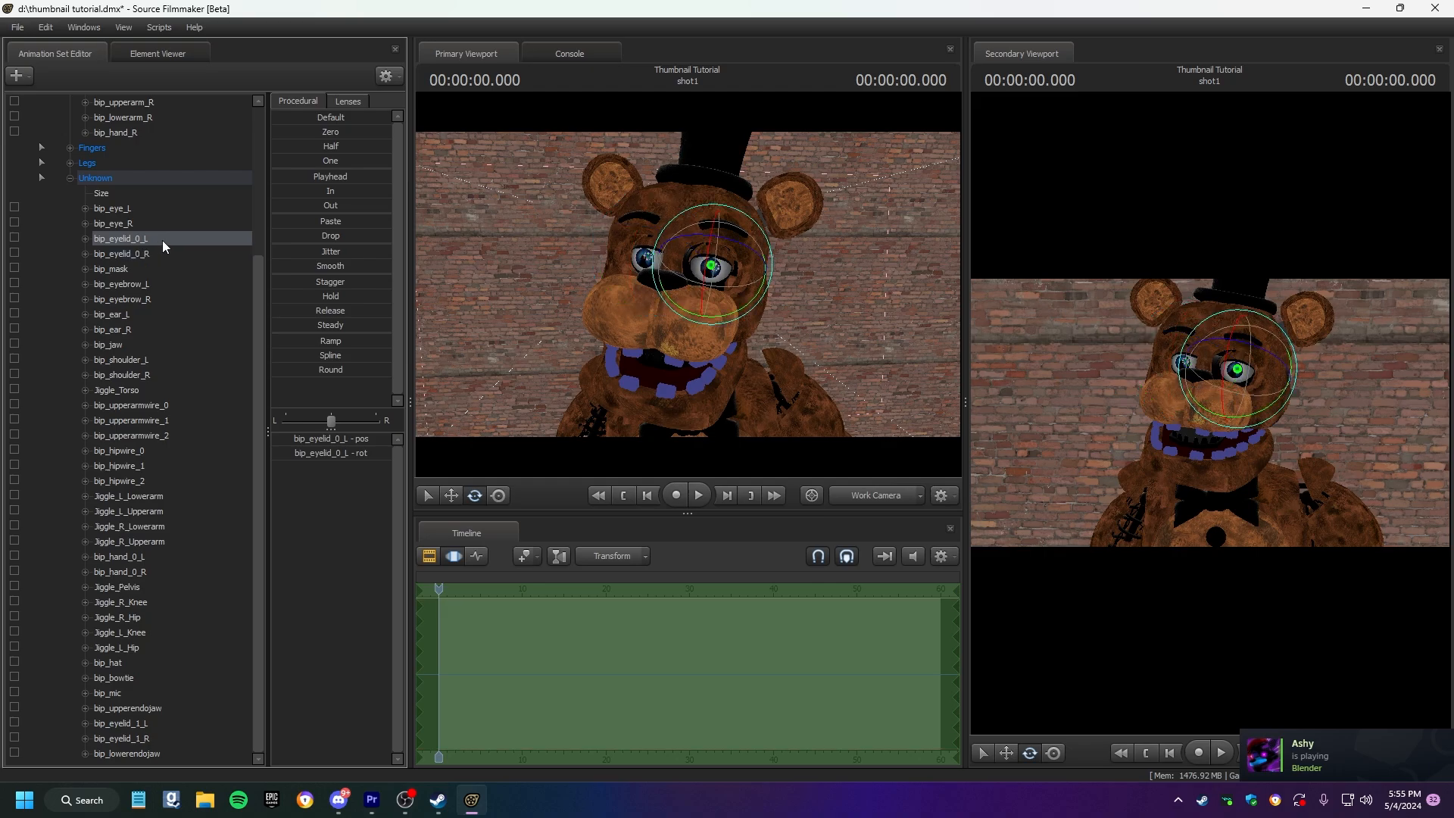
left_click(173, 255, "ctrl")
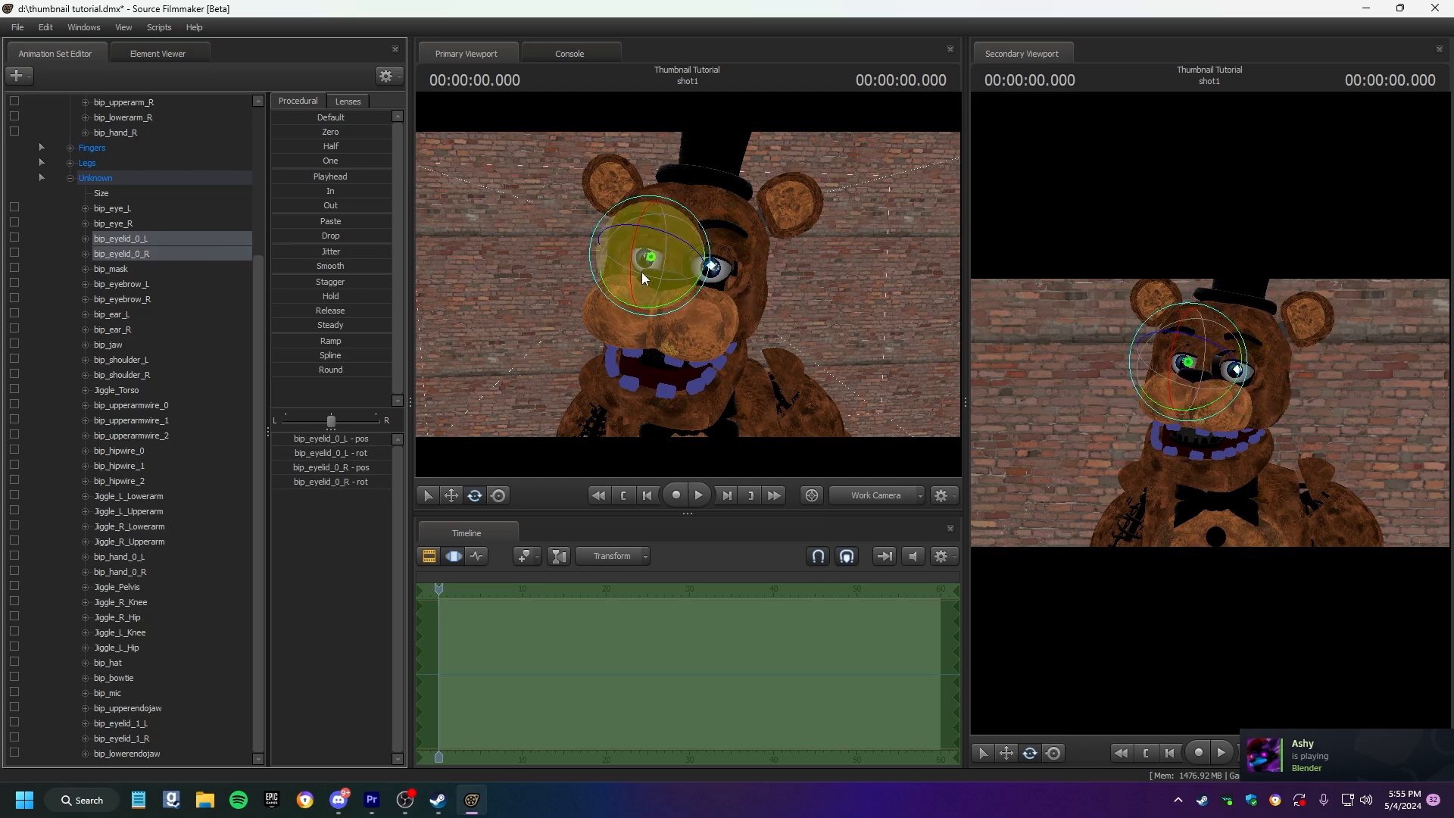
left_click_drag(653, 265, 632, 266)
left_click_drag(621, 270, 620, 224)
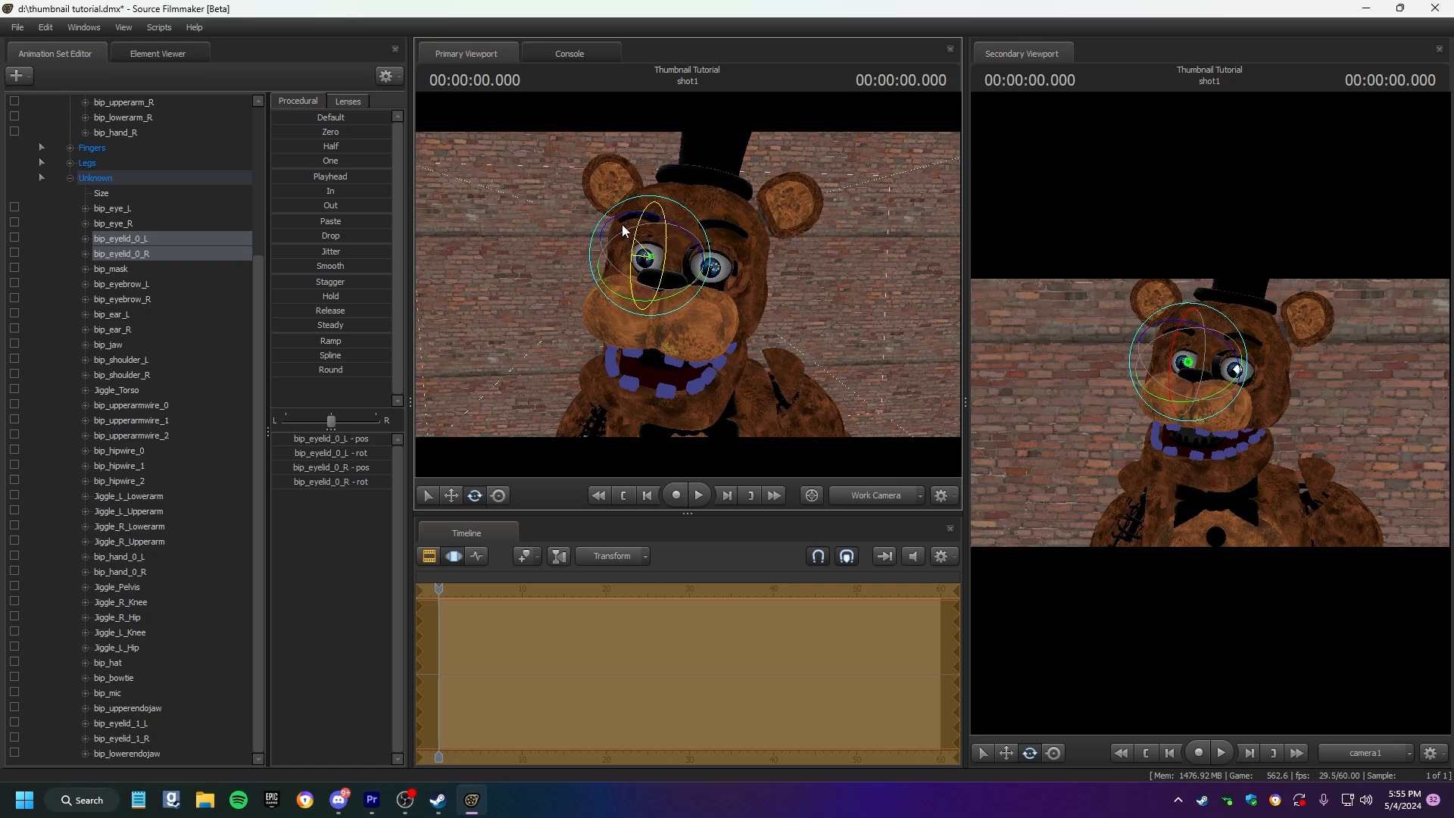
Select both eye bones, try rotating them together, and set the manipulator's rotation mode to Local.
left_click(154, 225)
left_click(141, 209, "ctrl")
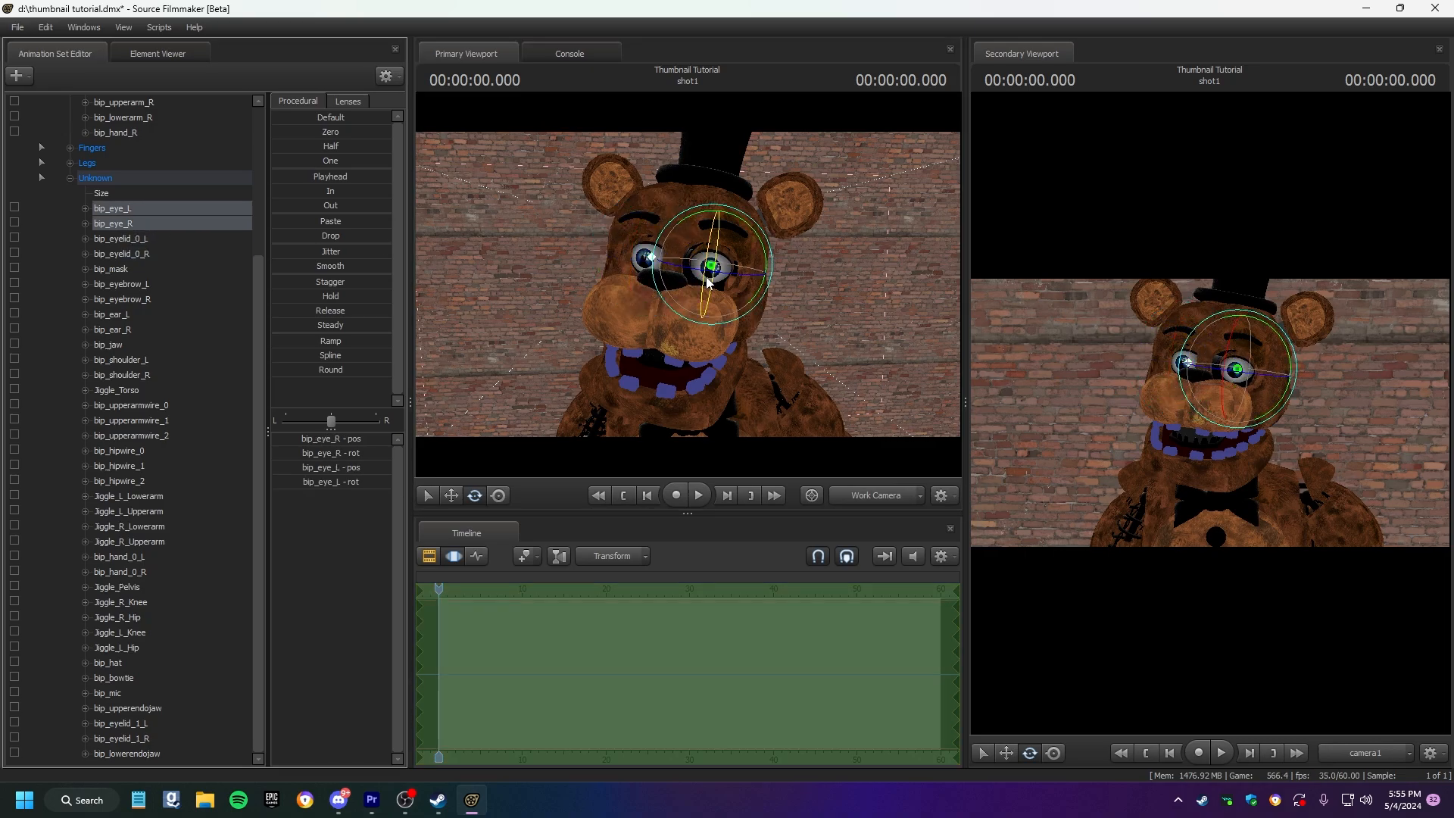
left_click_drag(719, 284, 747, 243)
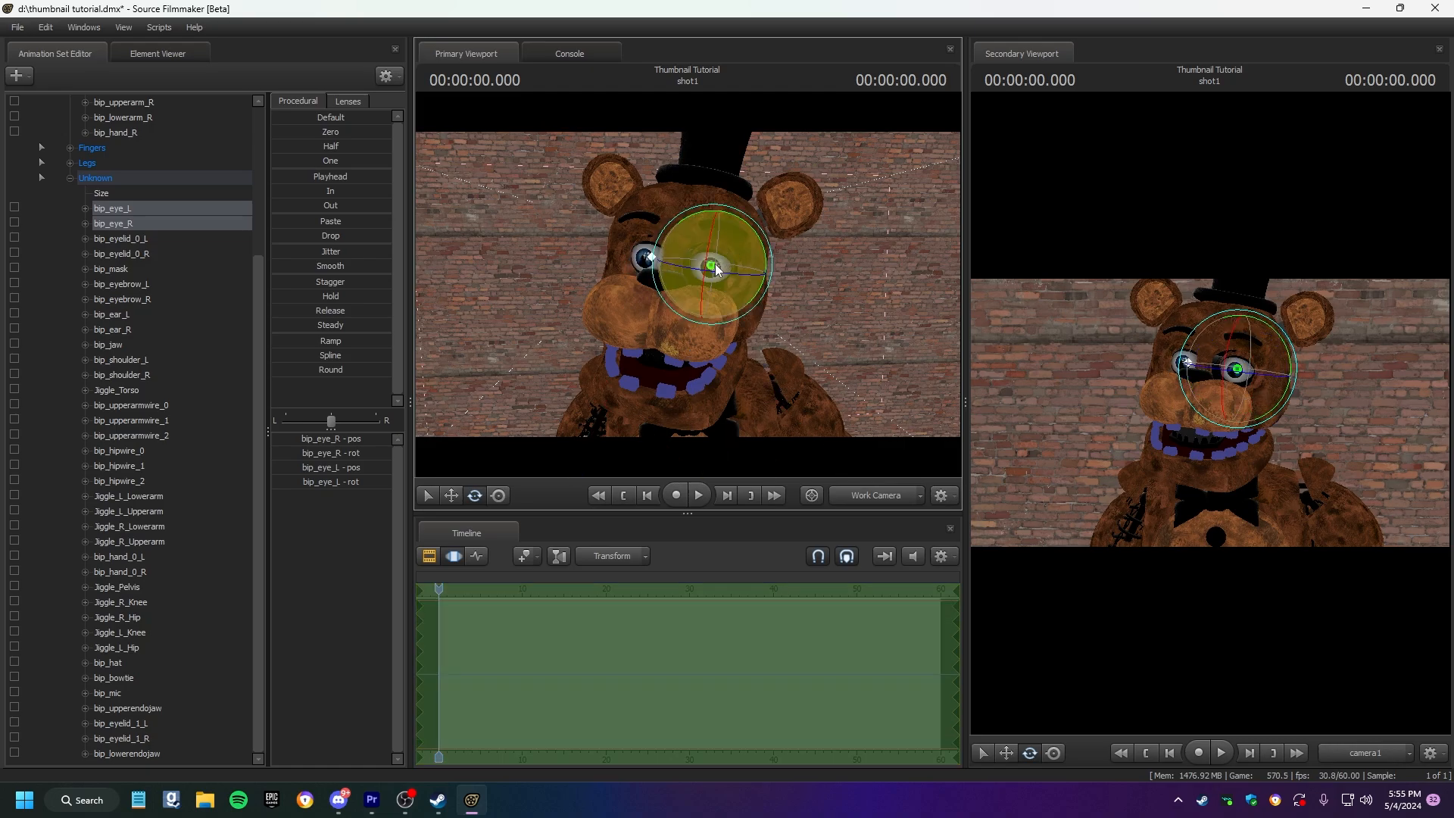
right_click(712, 268)
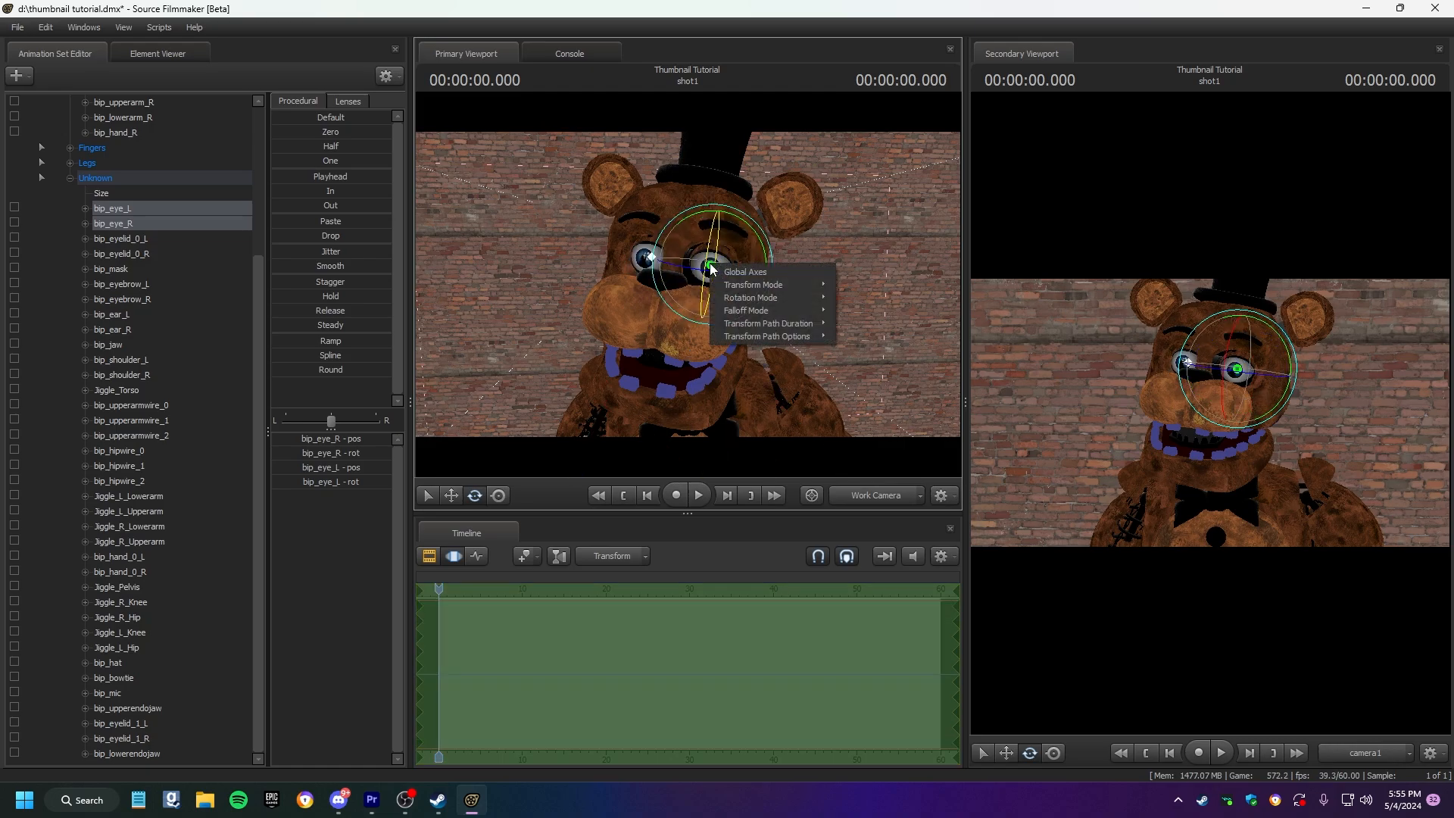
mouse_move(780, 305)
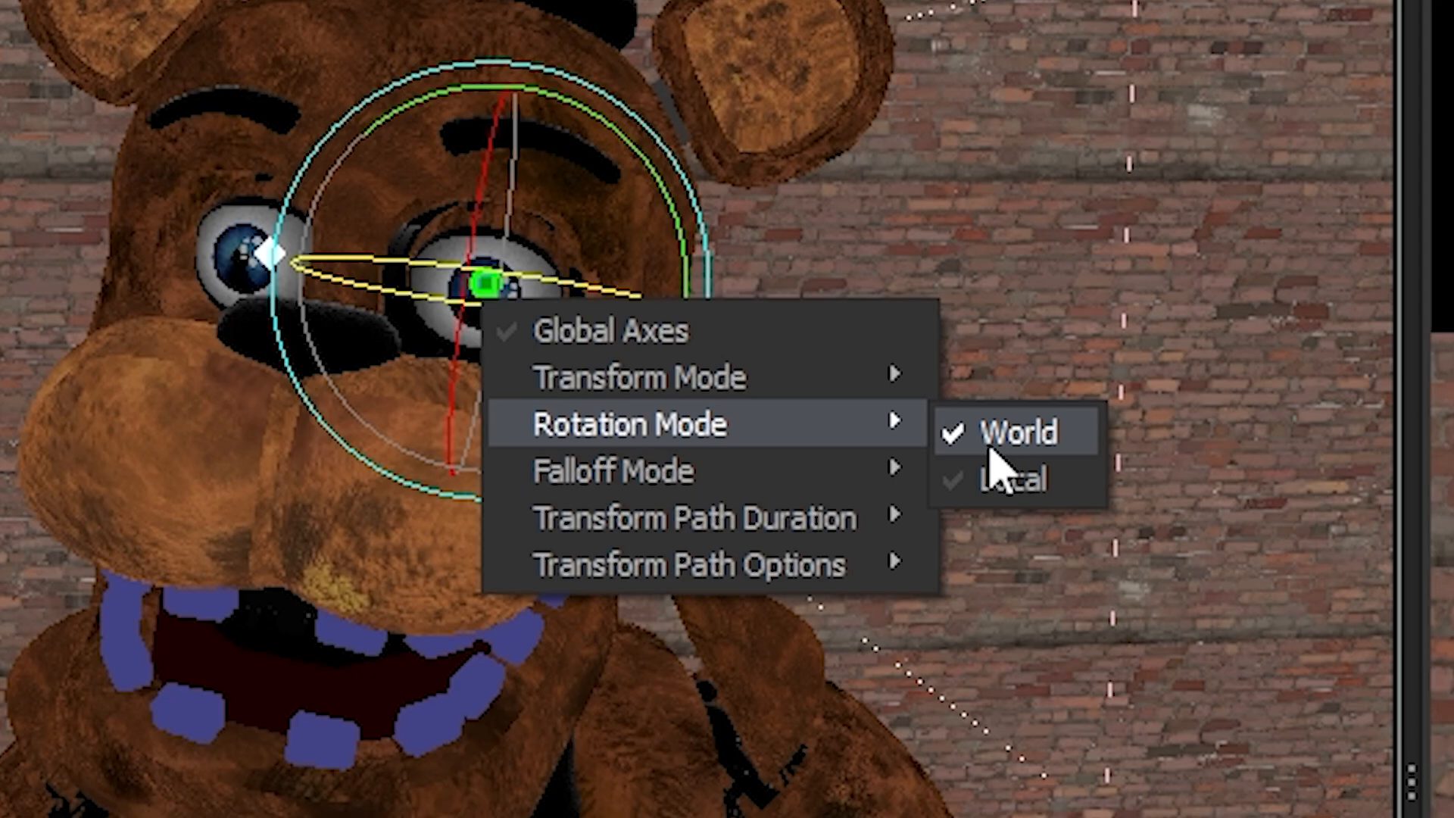
left_click(1045, 480)
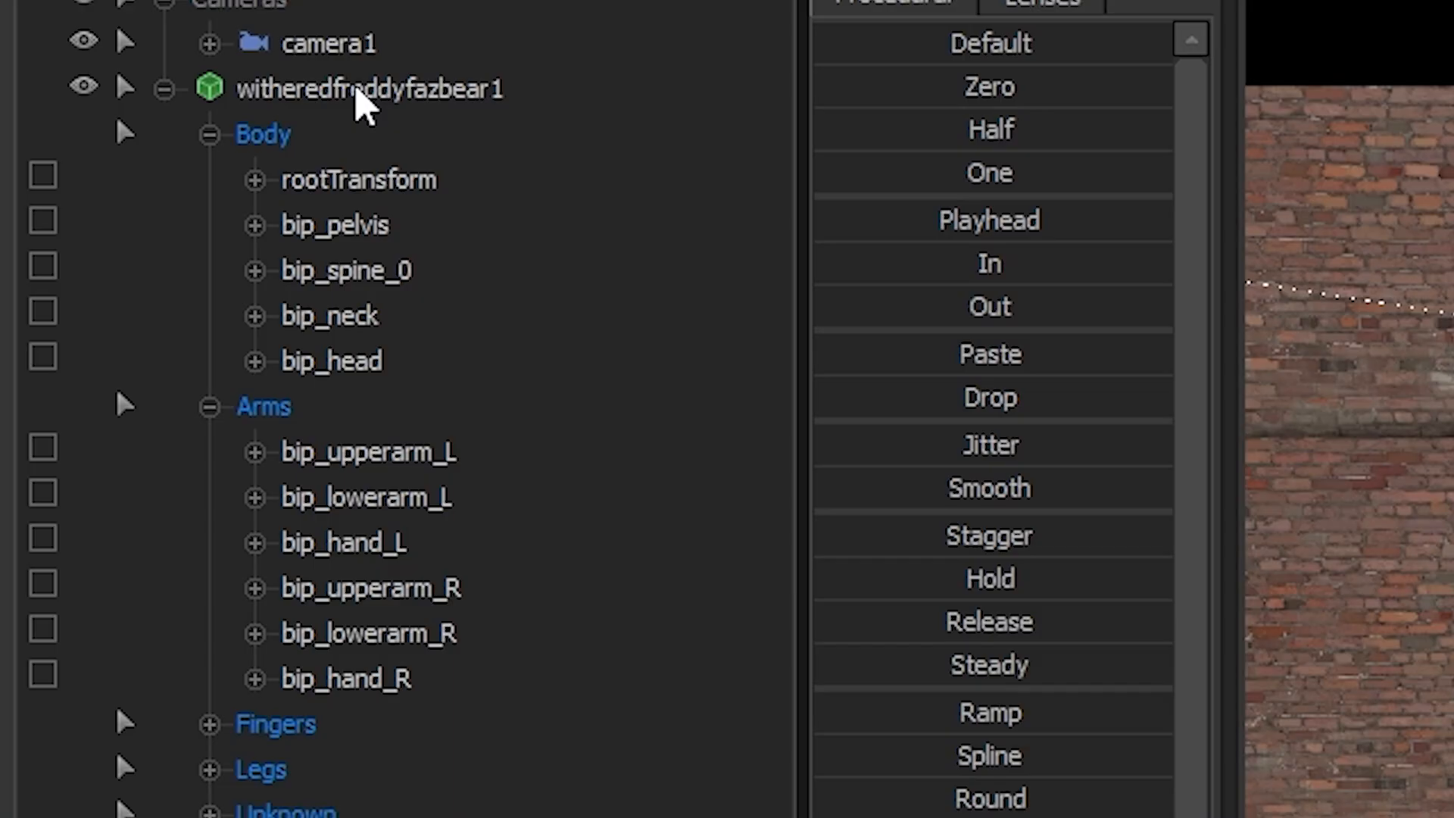
Add override materials to the witheredfreddyfazbear1 animation set and show its model in the Element Viewer.
right_click(122, 133)
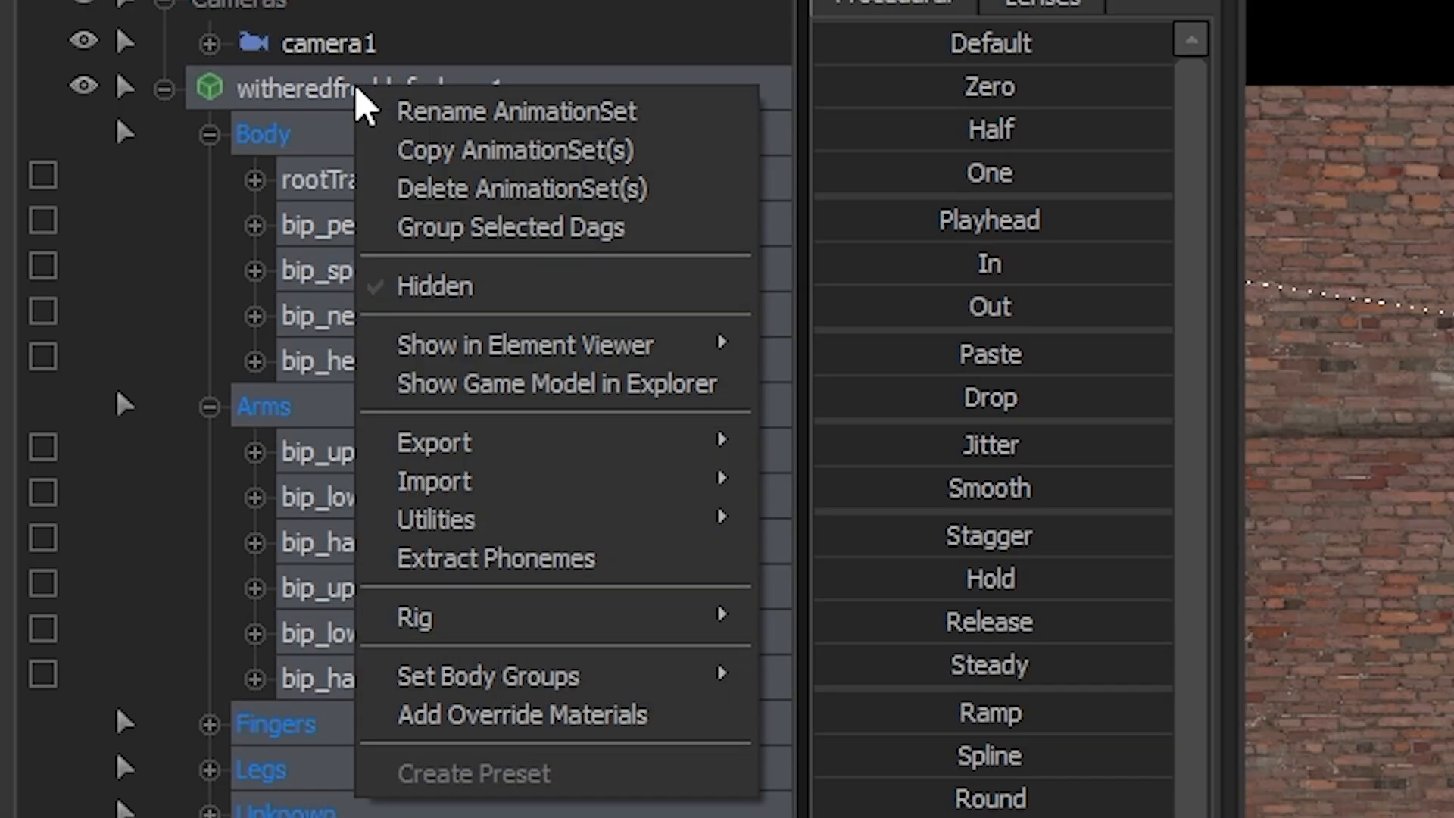
left_click(578, 728)
right_click(516, 92)
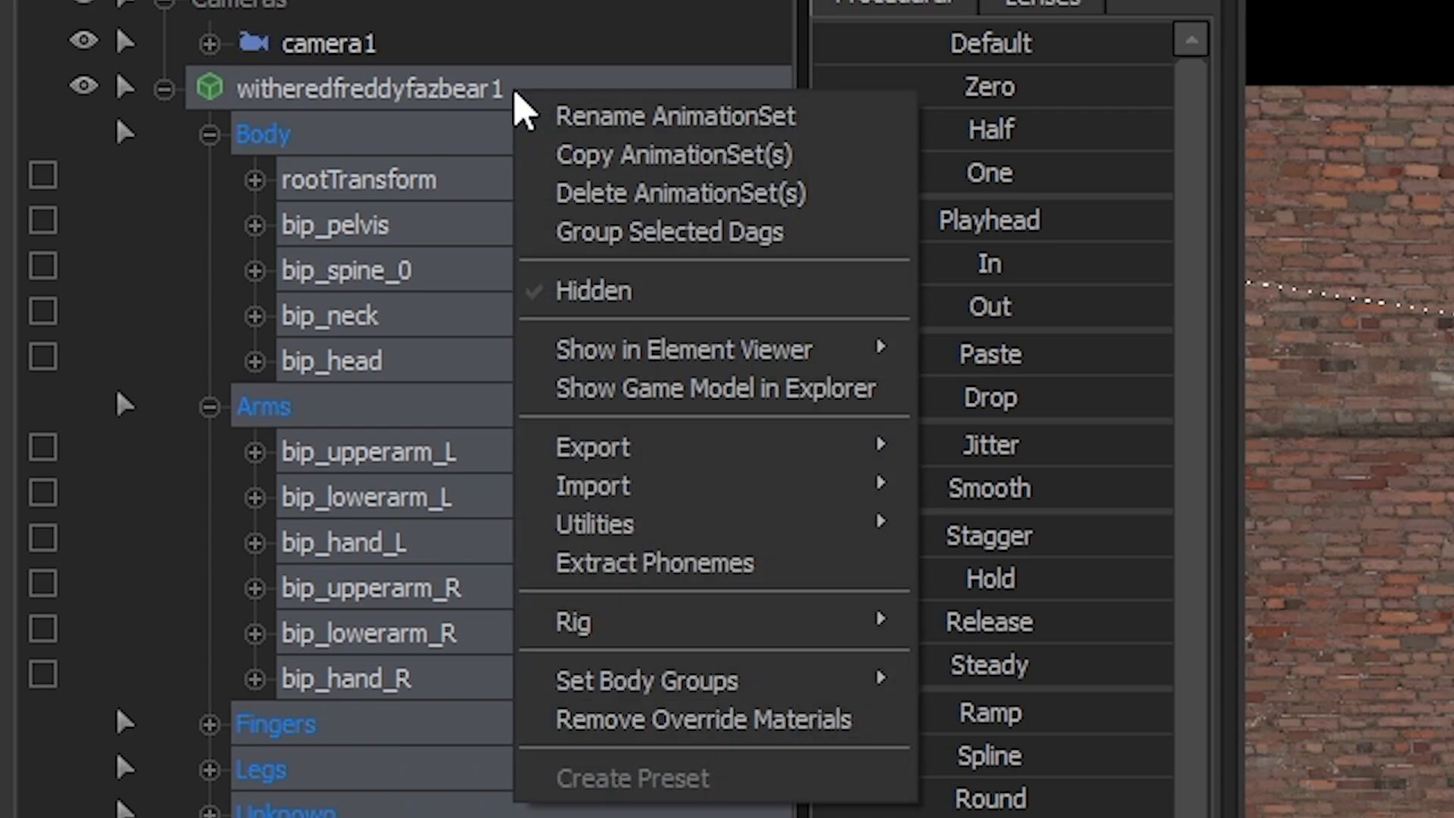
mouse_move(765, 366)
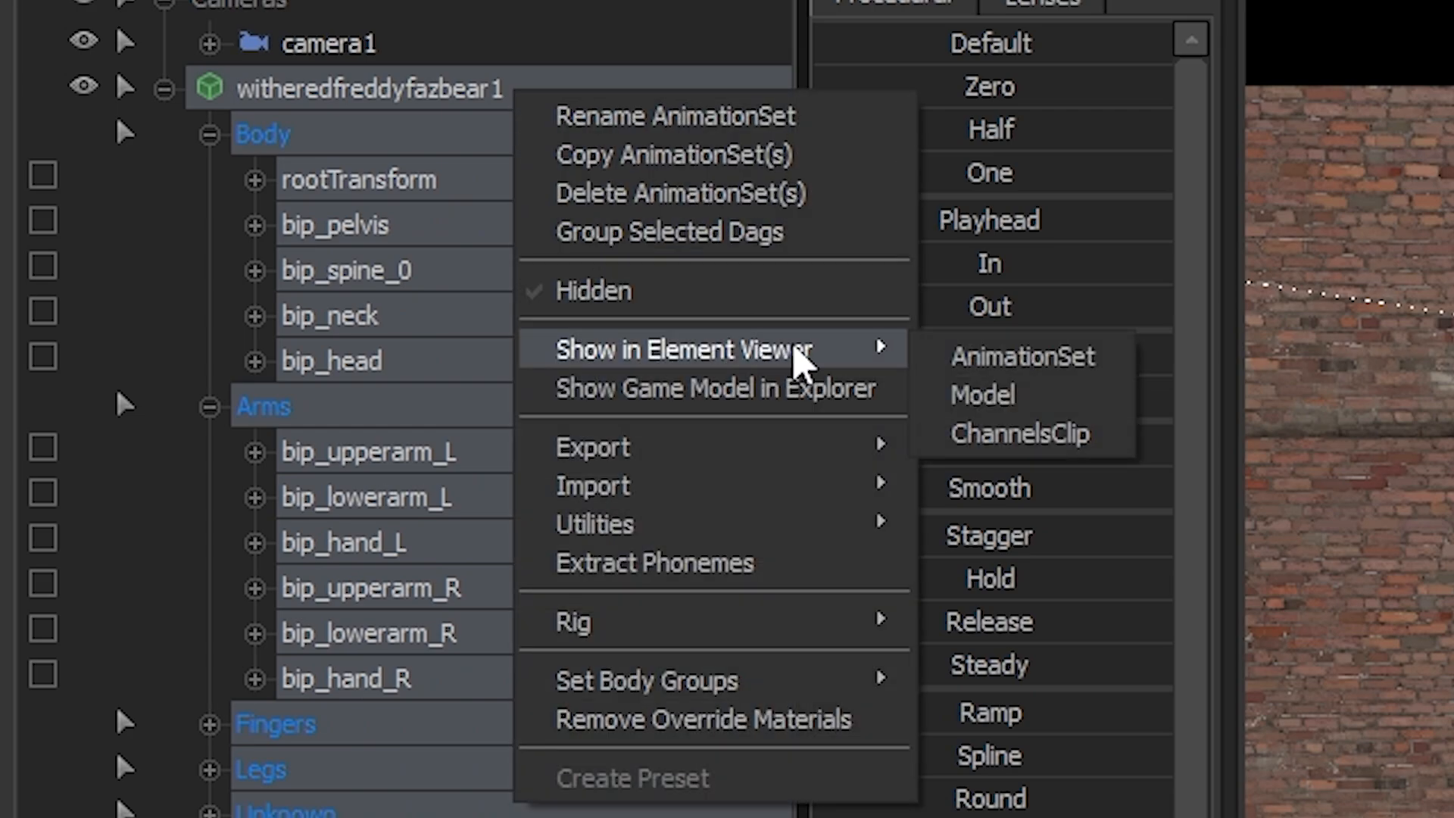
left_click(1023, 396)
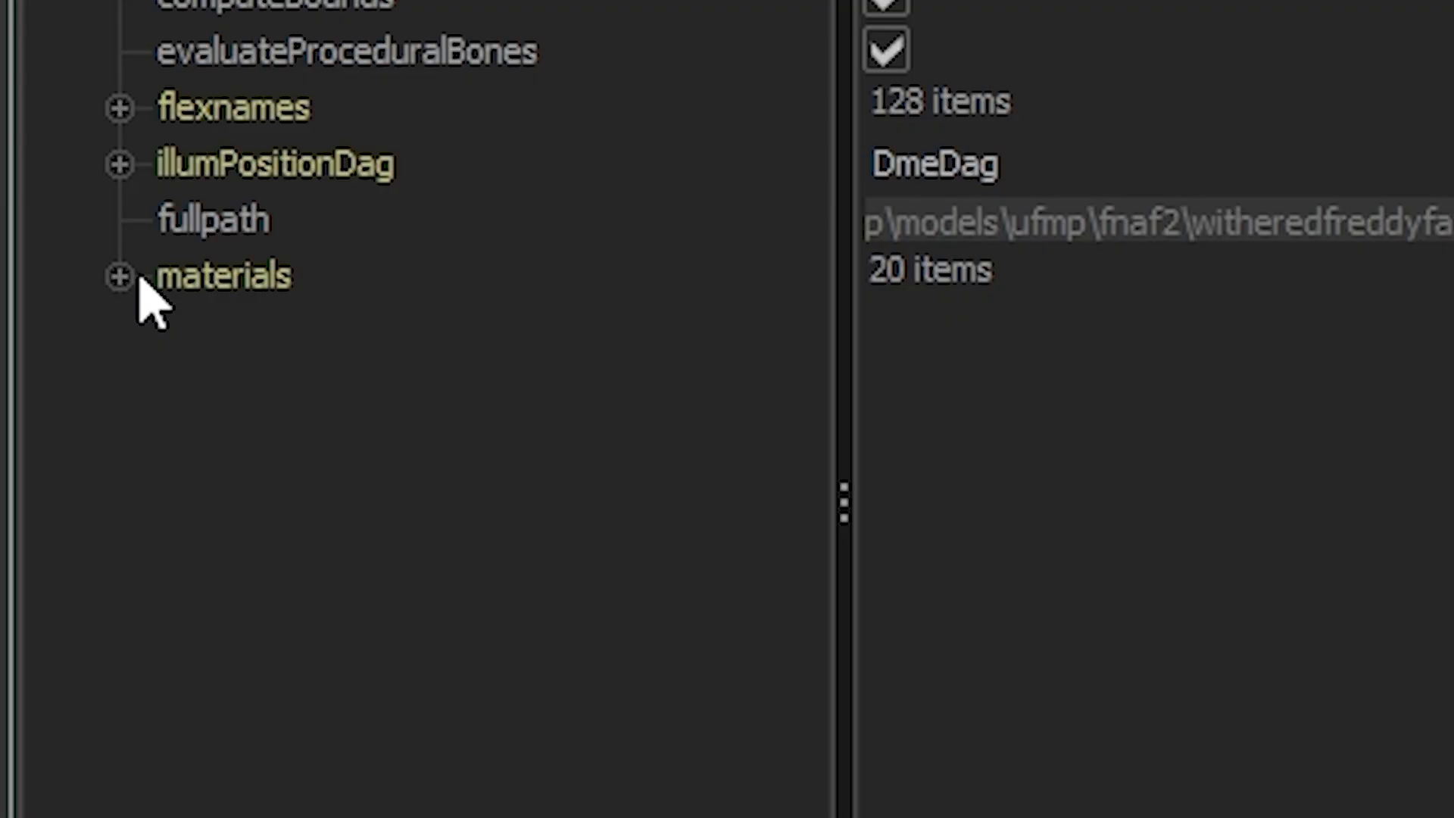
Add a string attribute named $basetexture to the model's teeth override material.
left_click(119, 276)
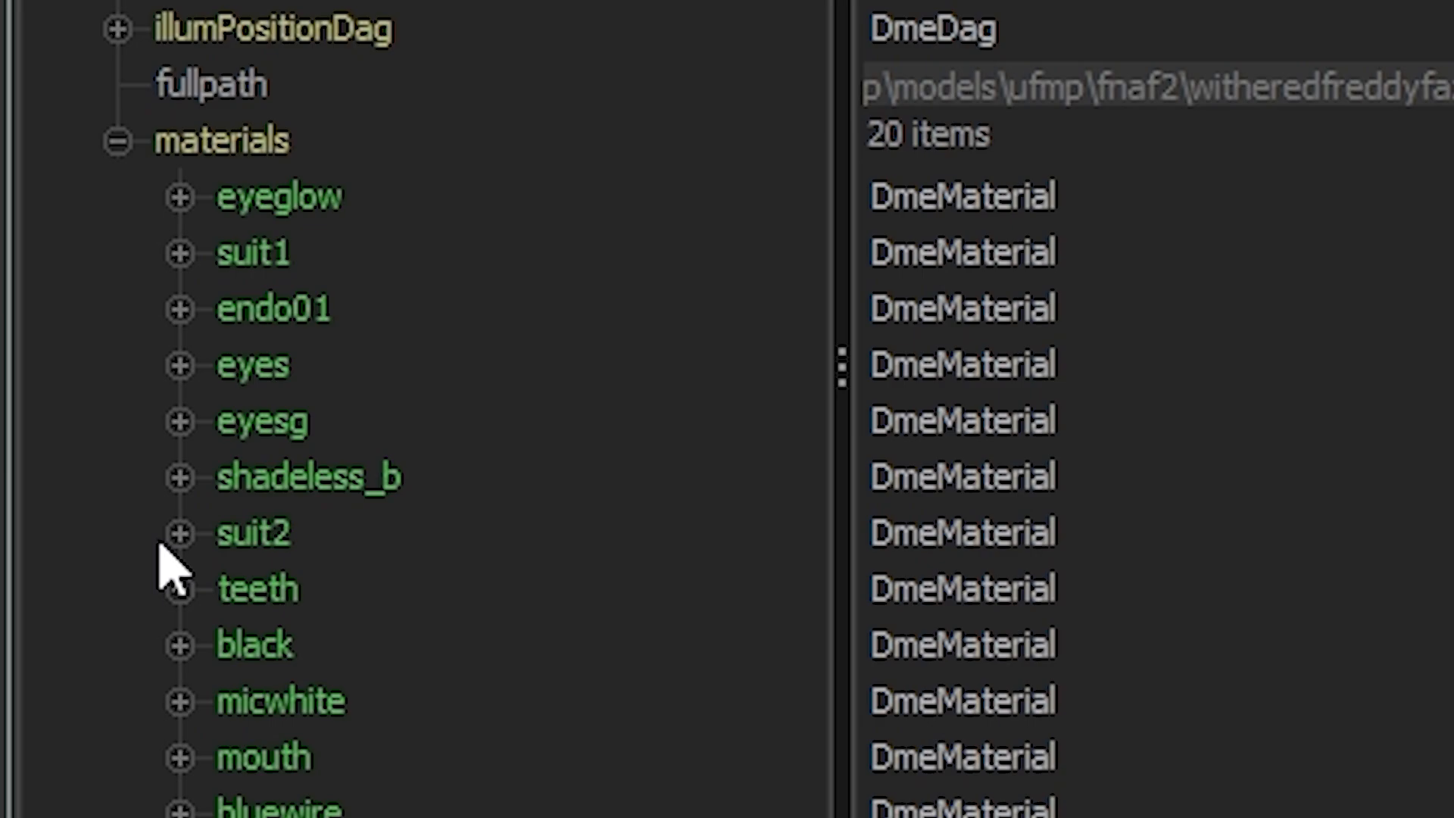
left_click(179, 588)
right_click(326, 589)
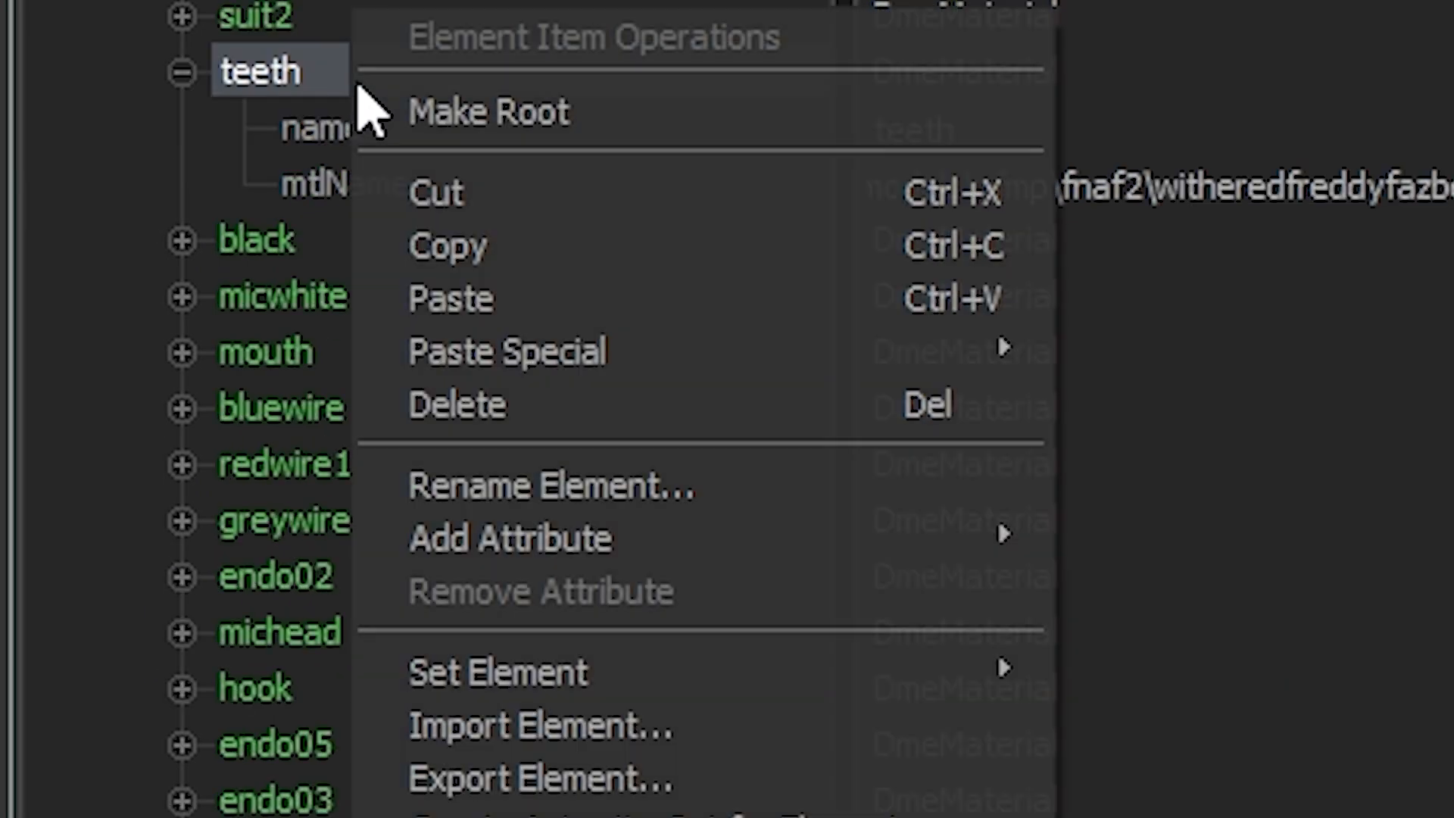
mouse_move(763, 545)
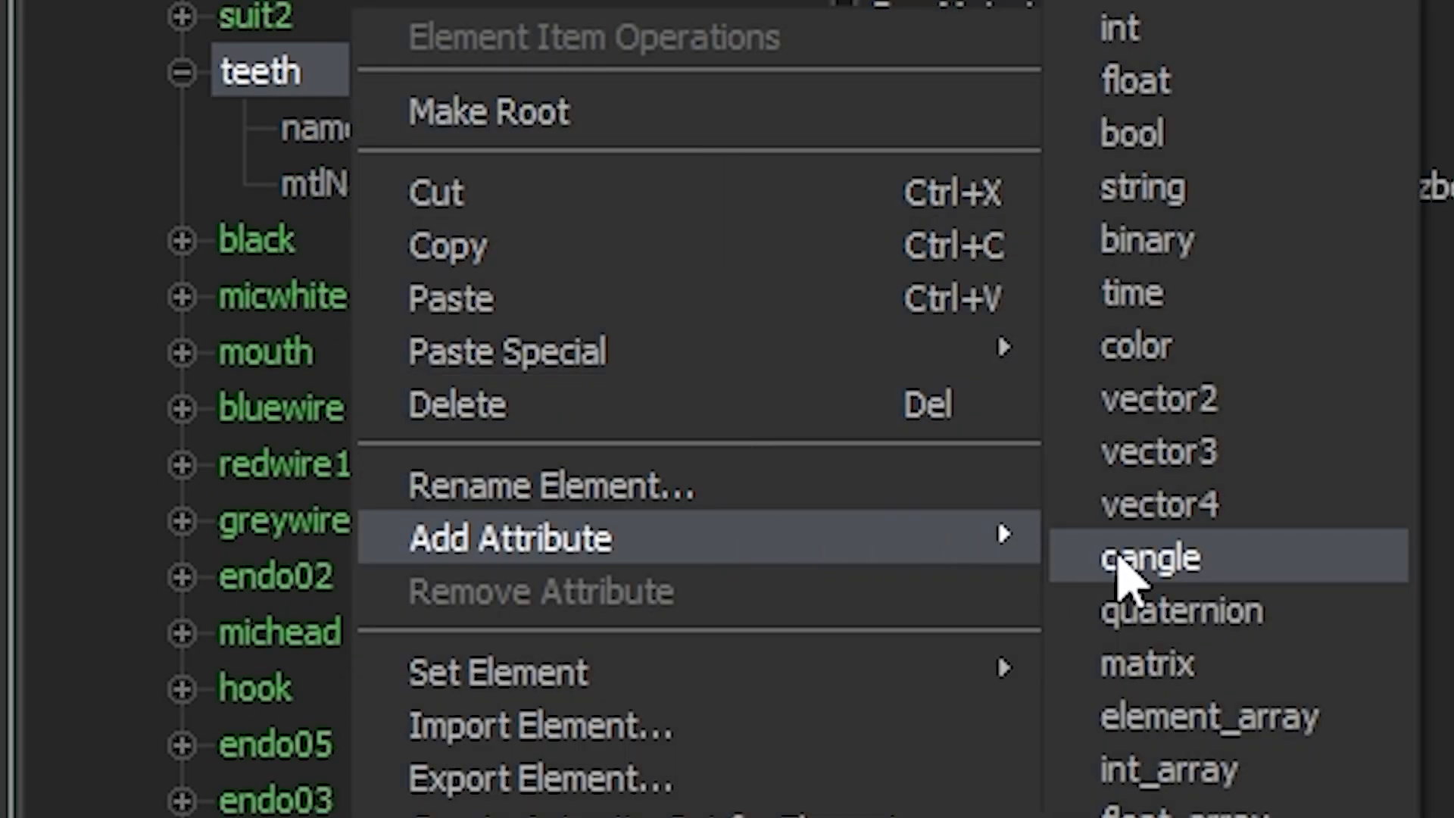
left_click(1259, 198)
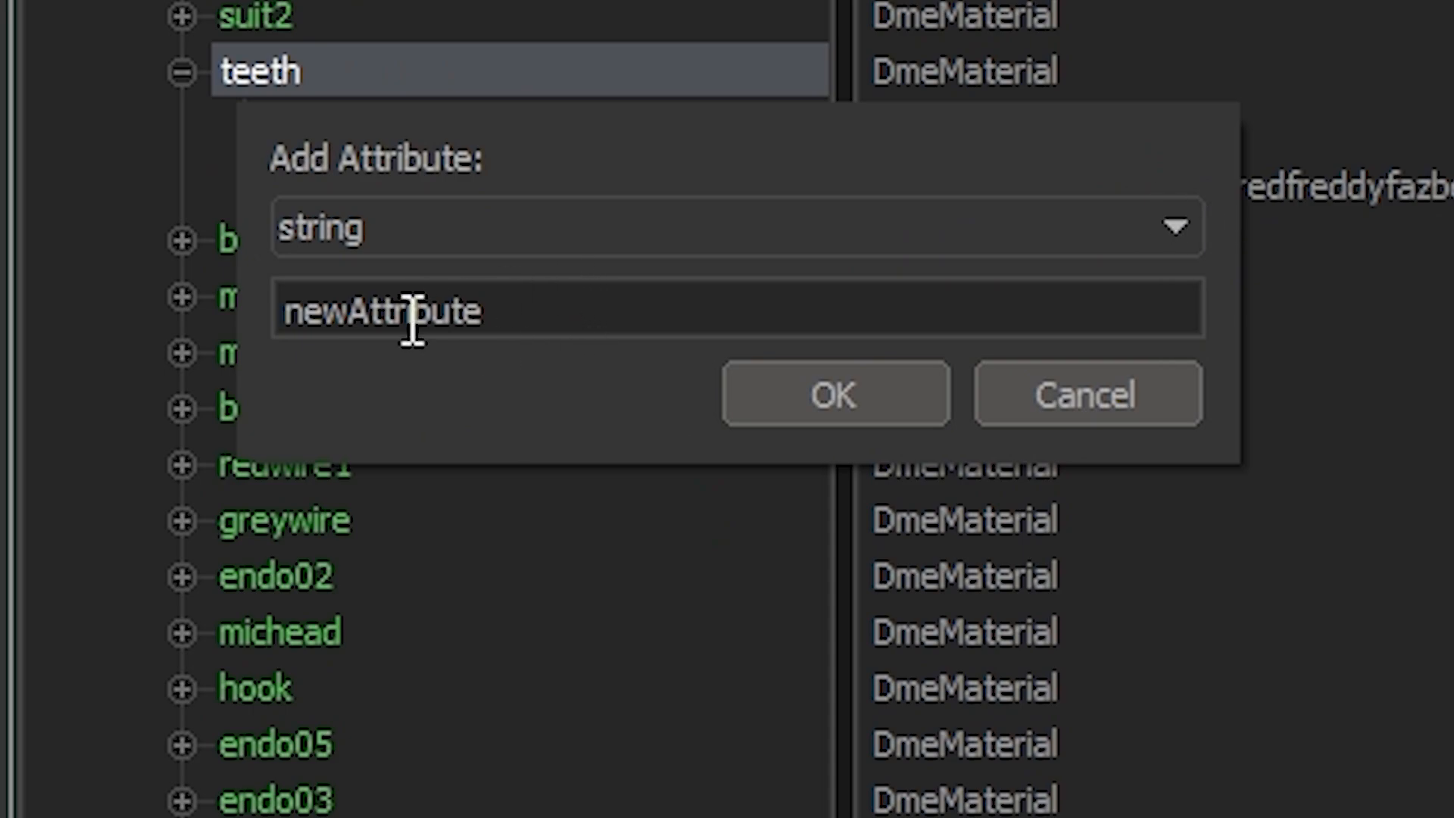
left_click(633, 289)
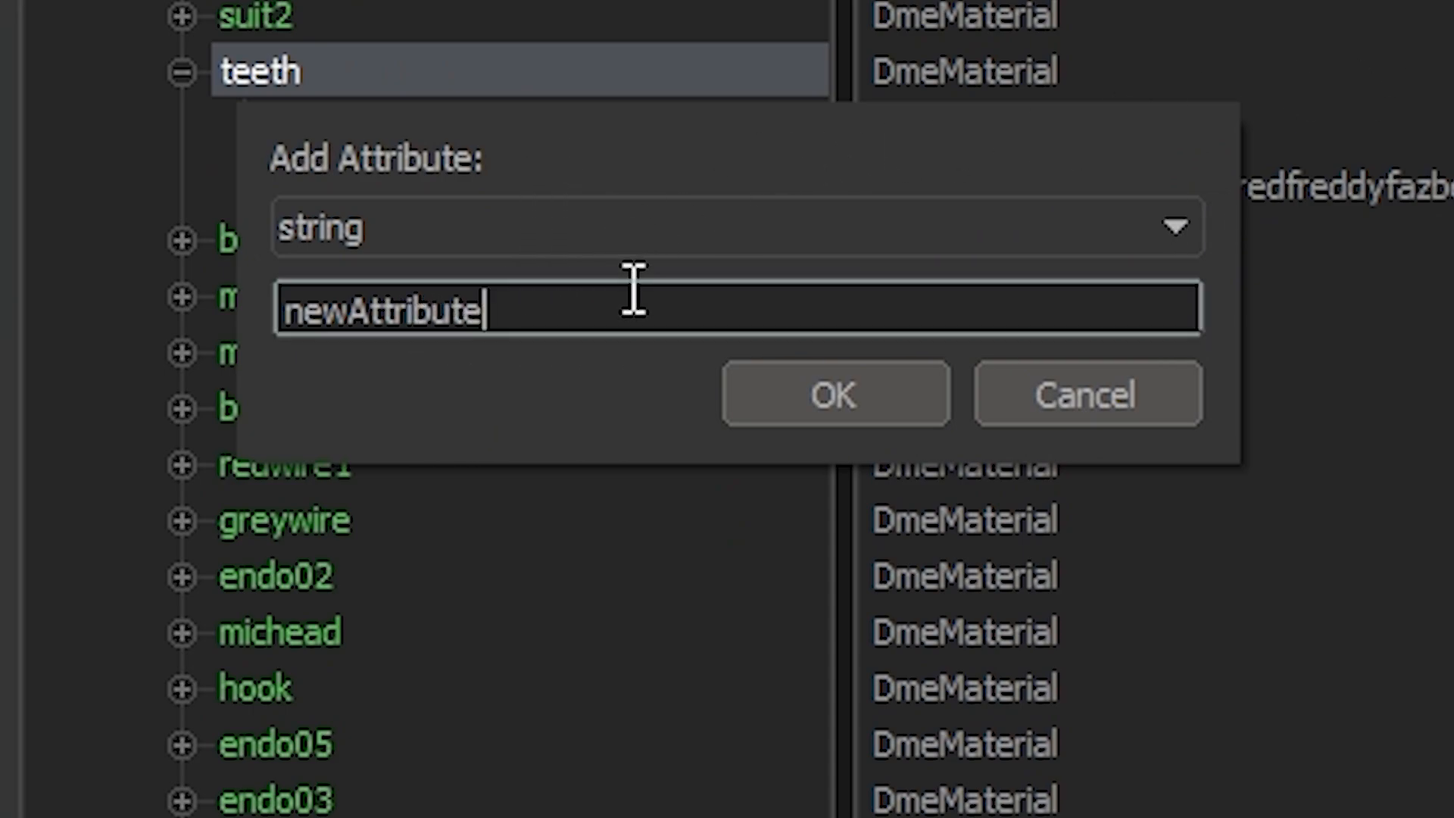
double_click(633, 290)
key("BackSpace")
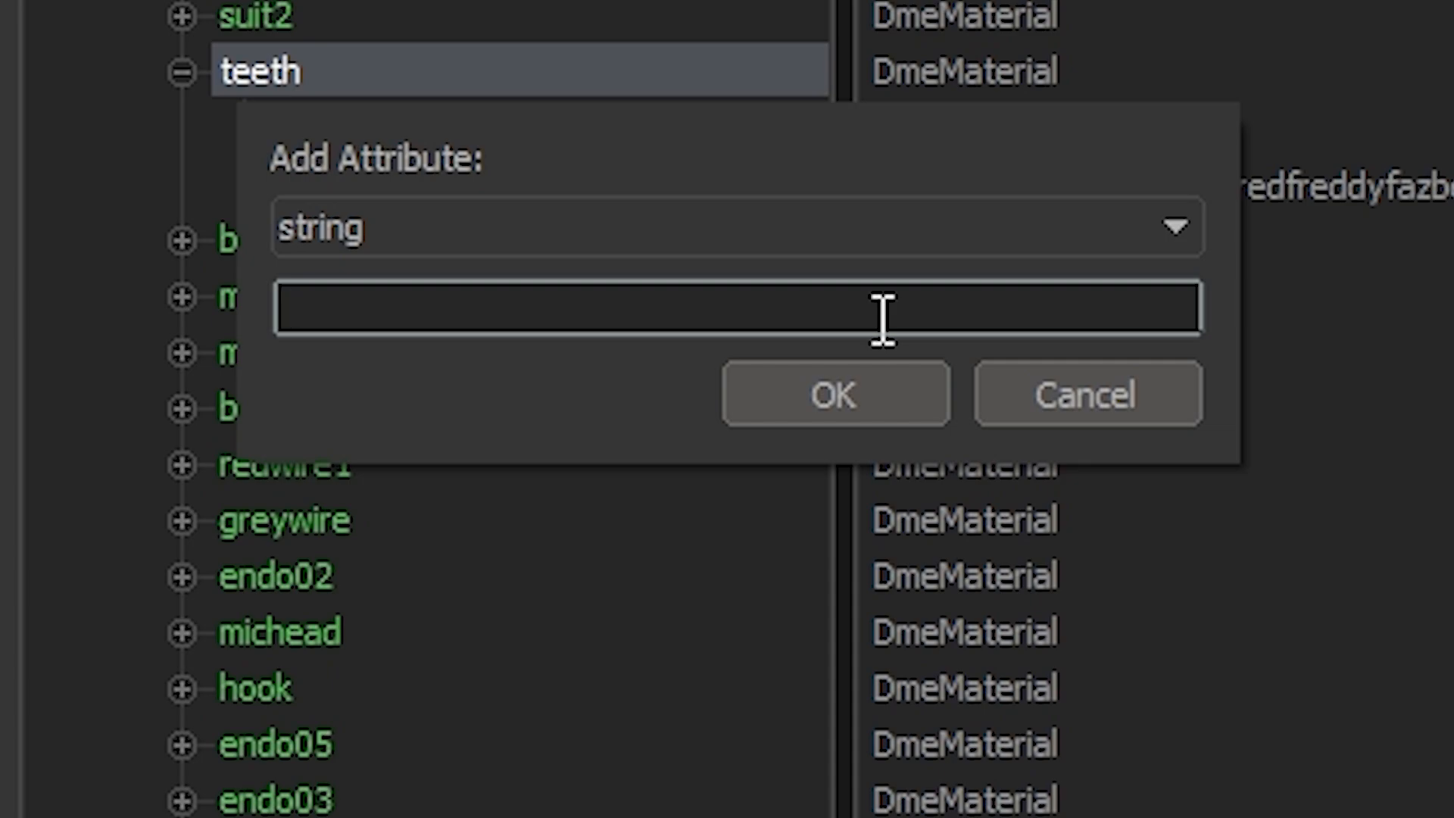
type("$ba")
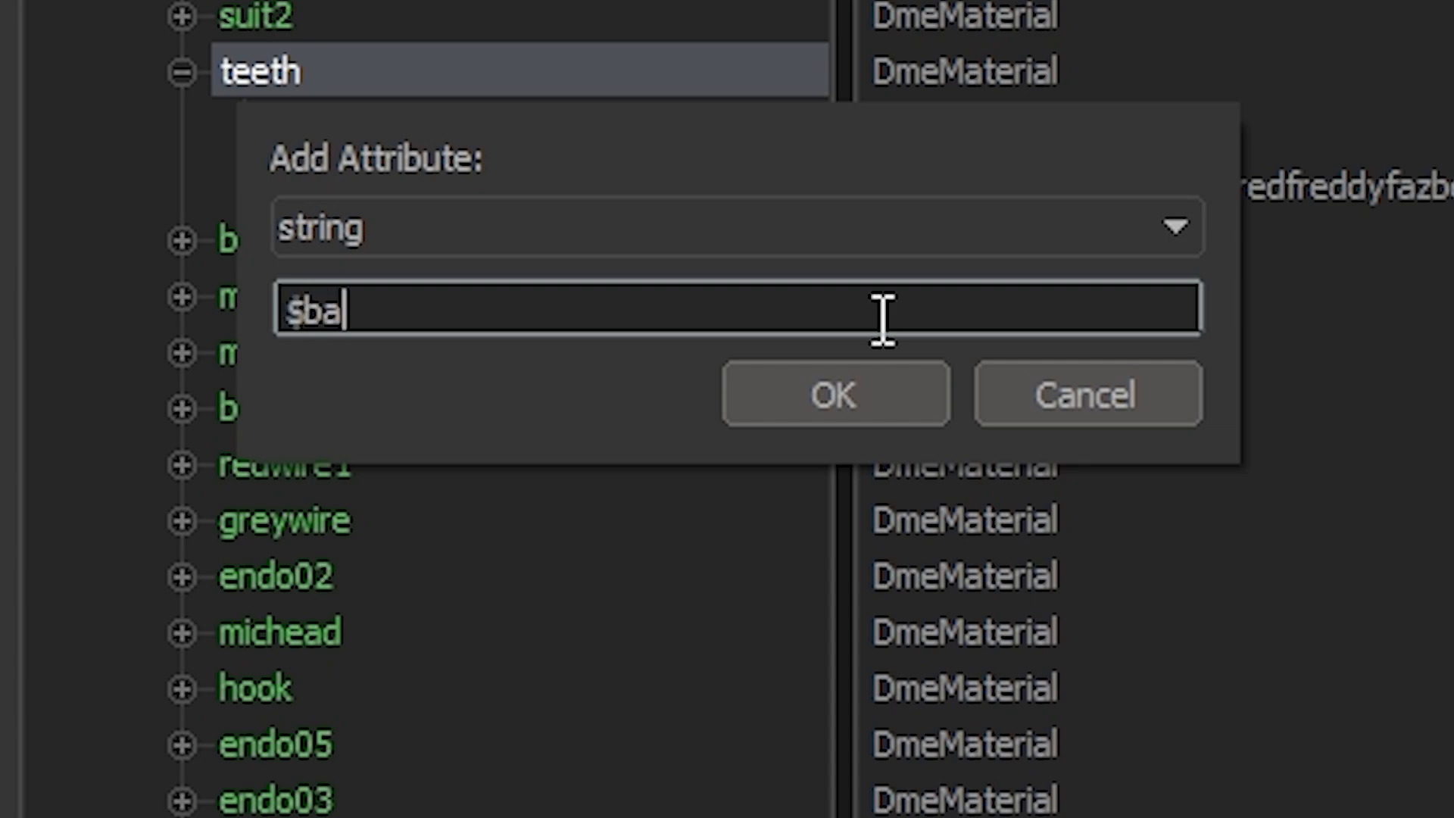
type("setexture")
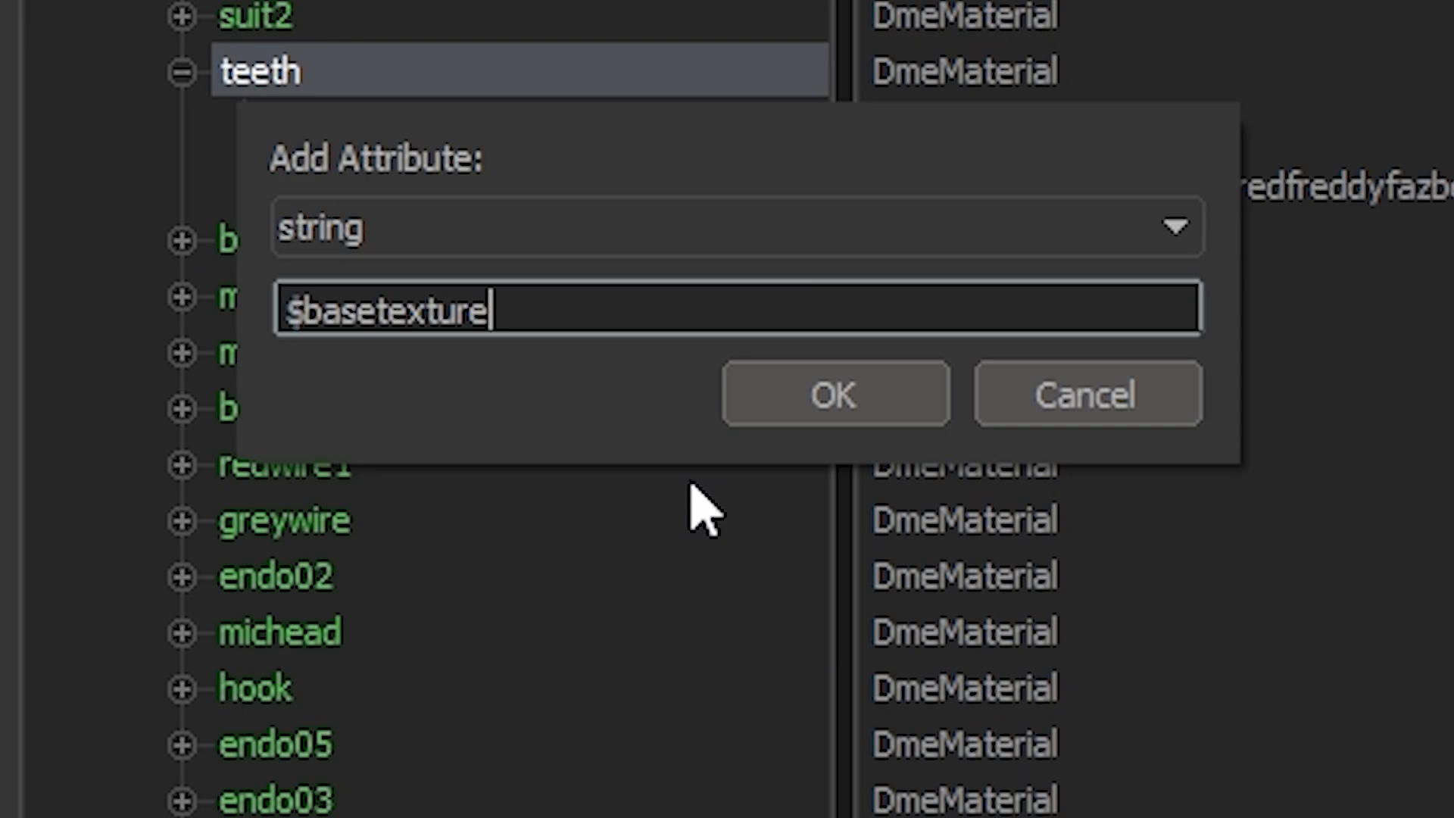
left_click(833, 397)
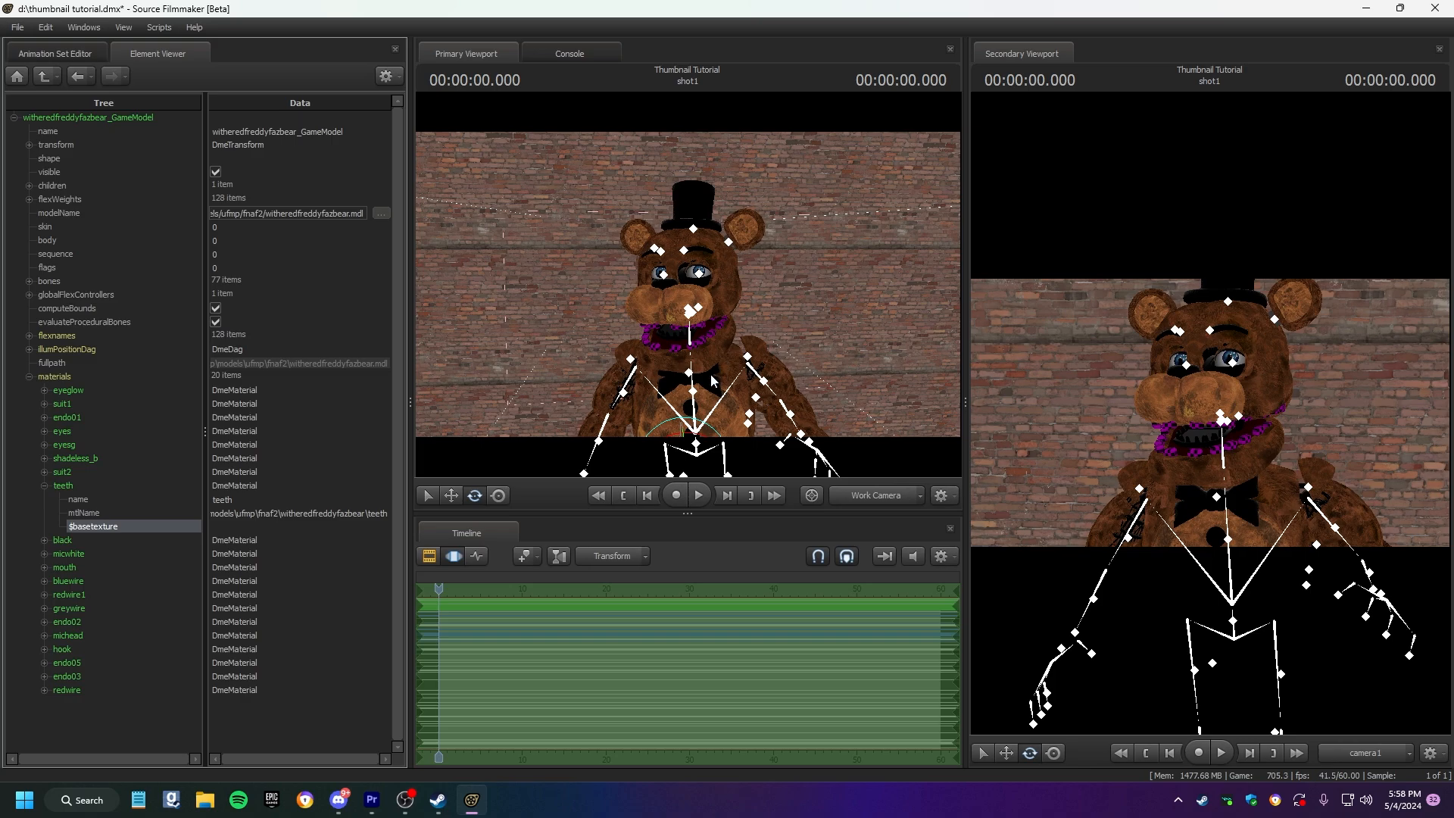
Set the teeth material's $basetexture value to white.
left_click(270, 525)
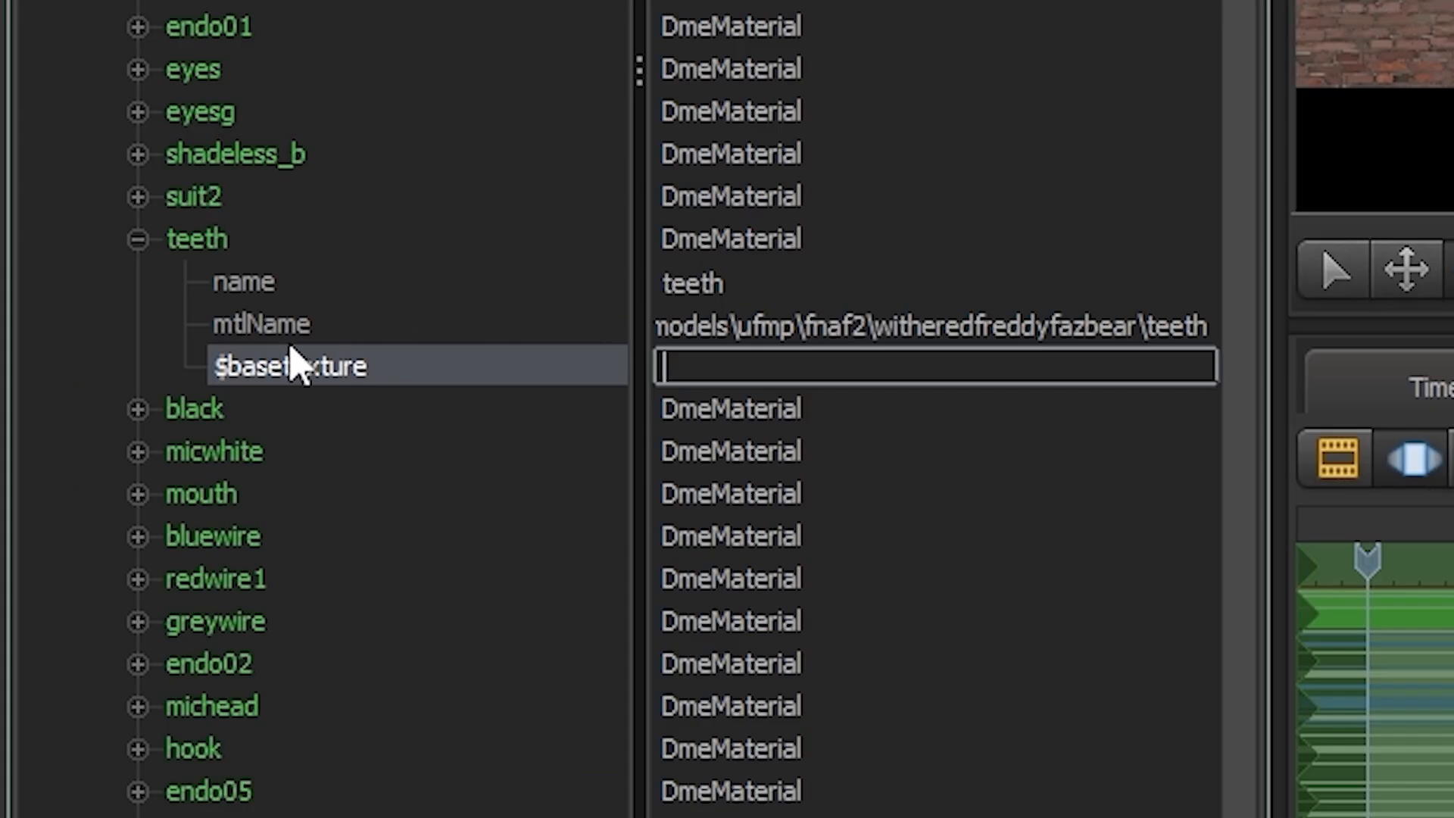
type("whu")
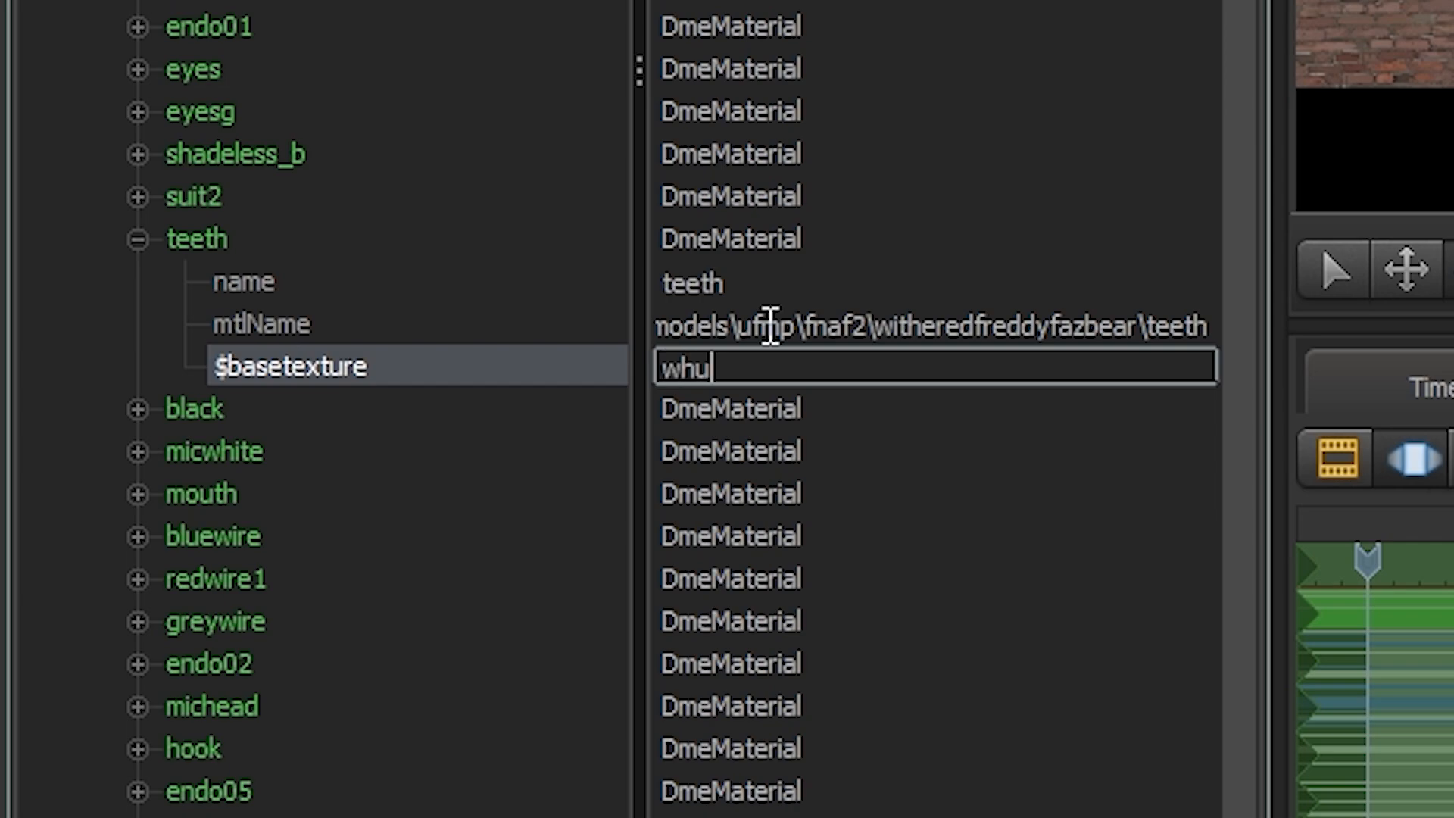
key("BackSpace")
type("ite")
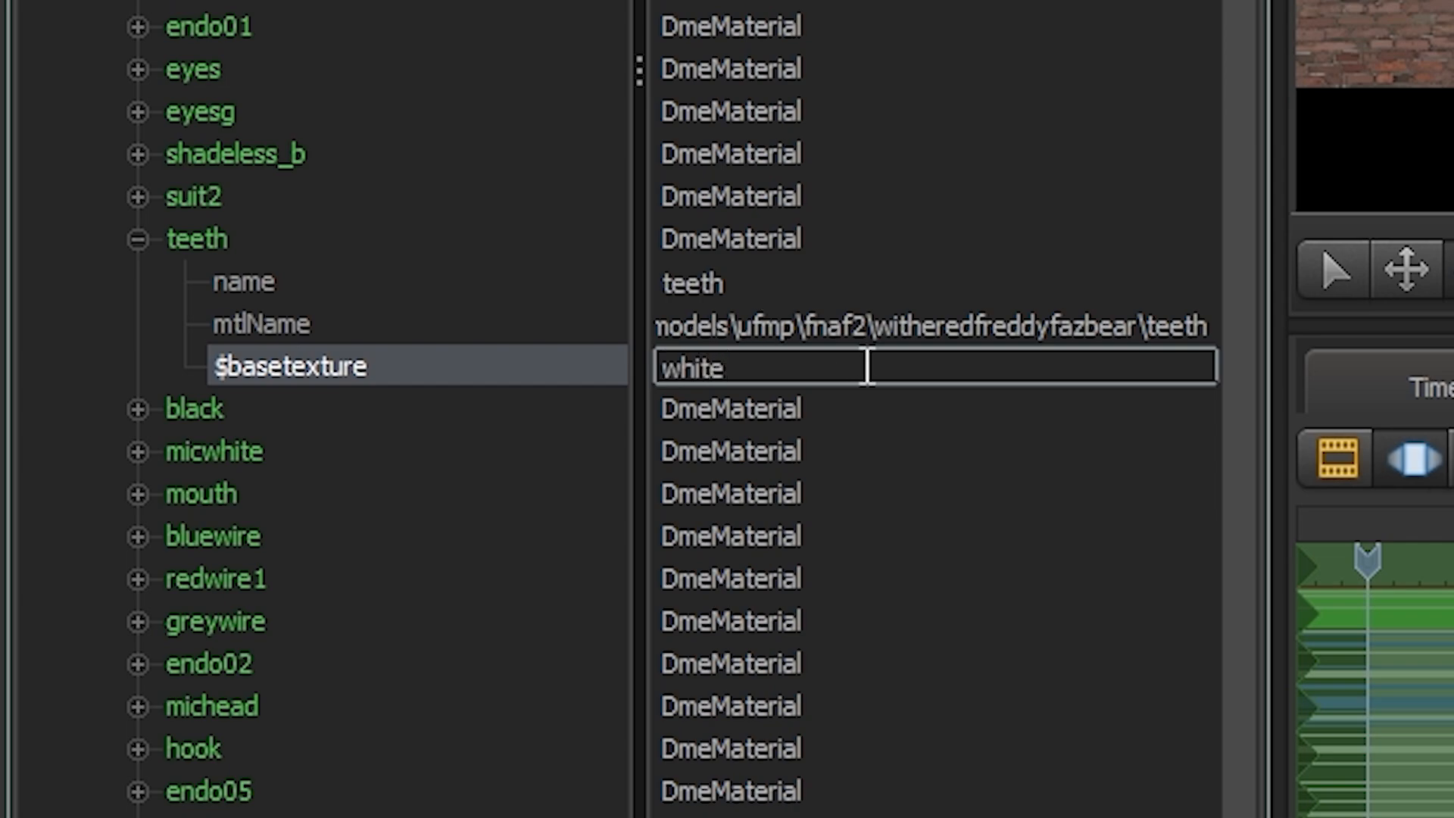
key("Return")
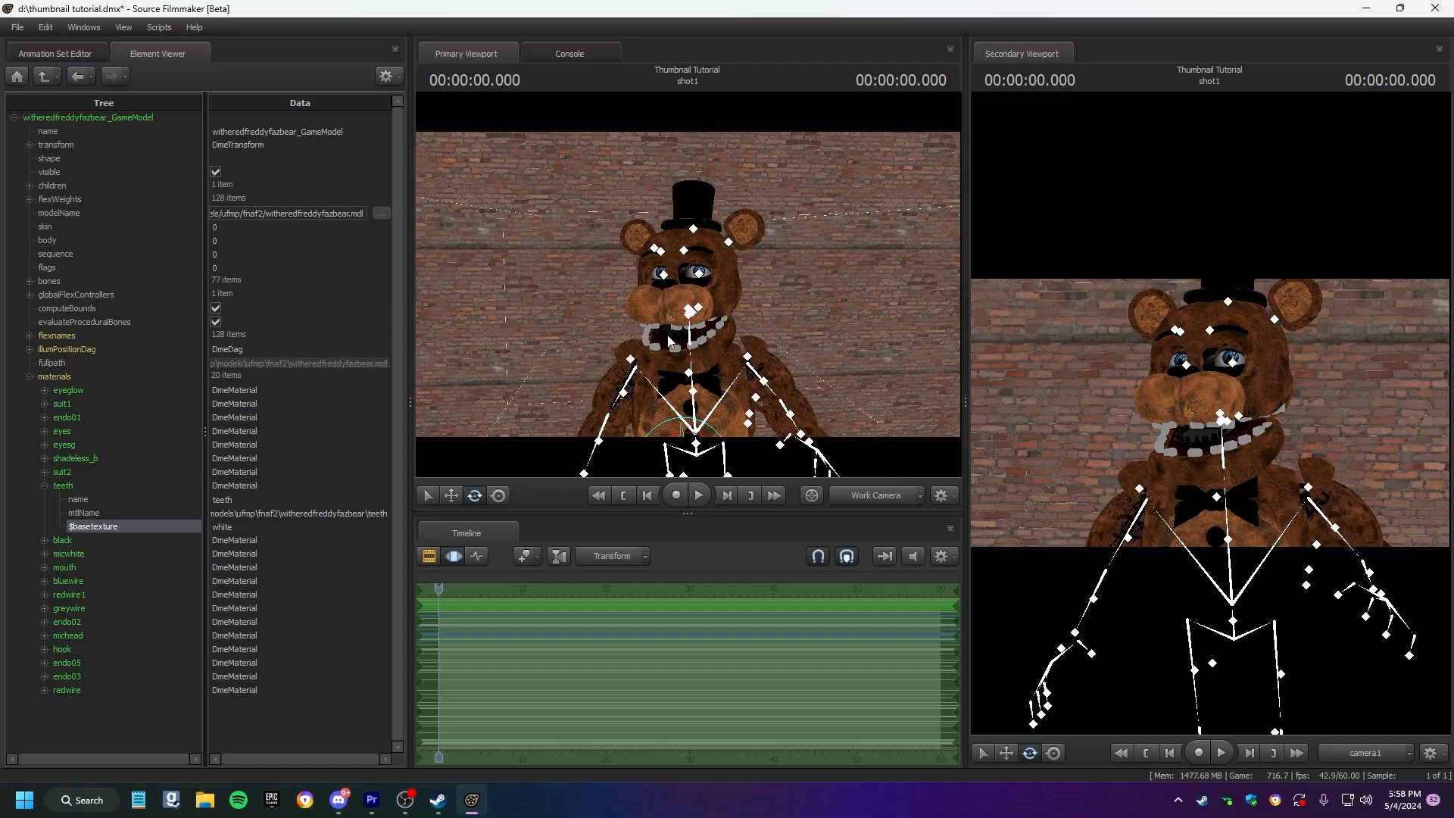
Add a color attribute named $color to the teeth material.
left_click(79, 488)
right_click(79, 485)
mouse_move(212, 597)
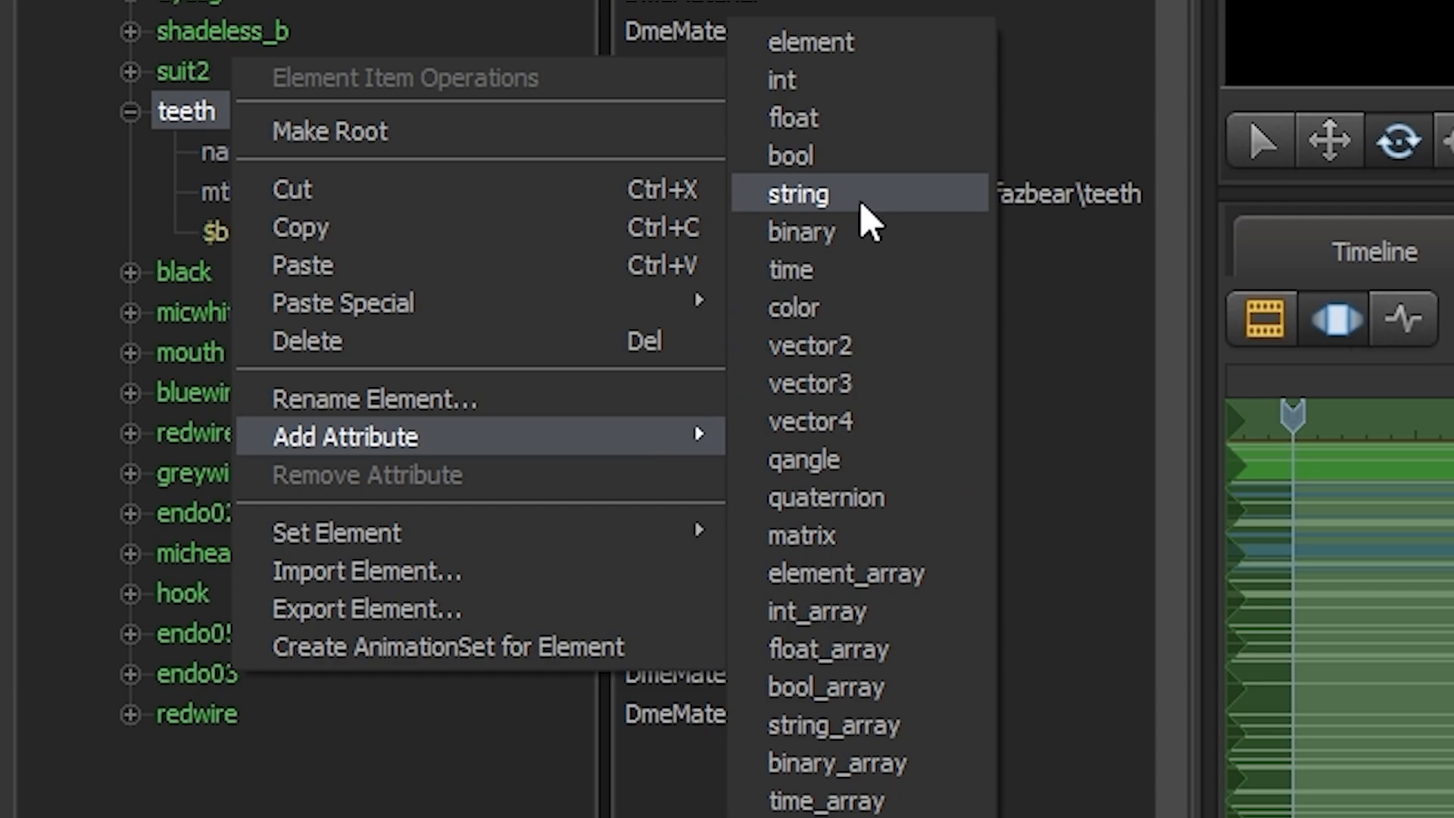
left_click(801, 309)
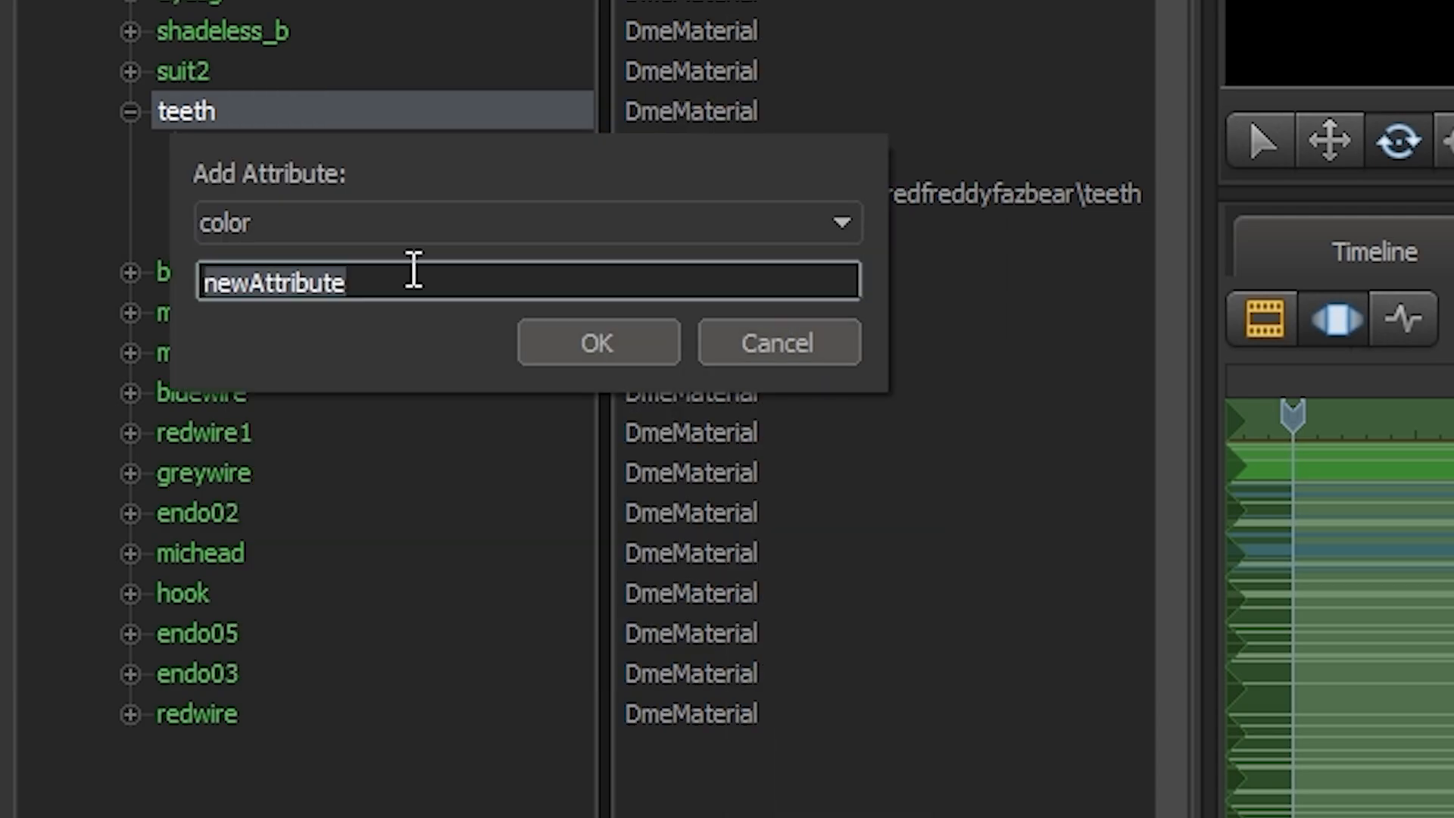
key("BackSpace")
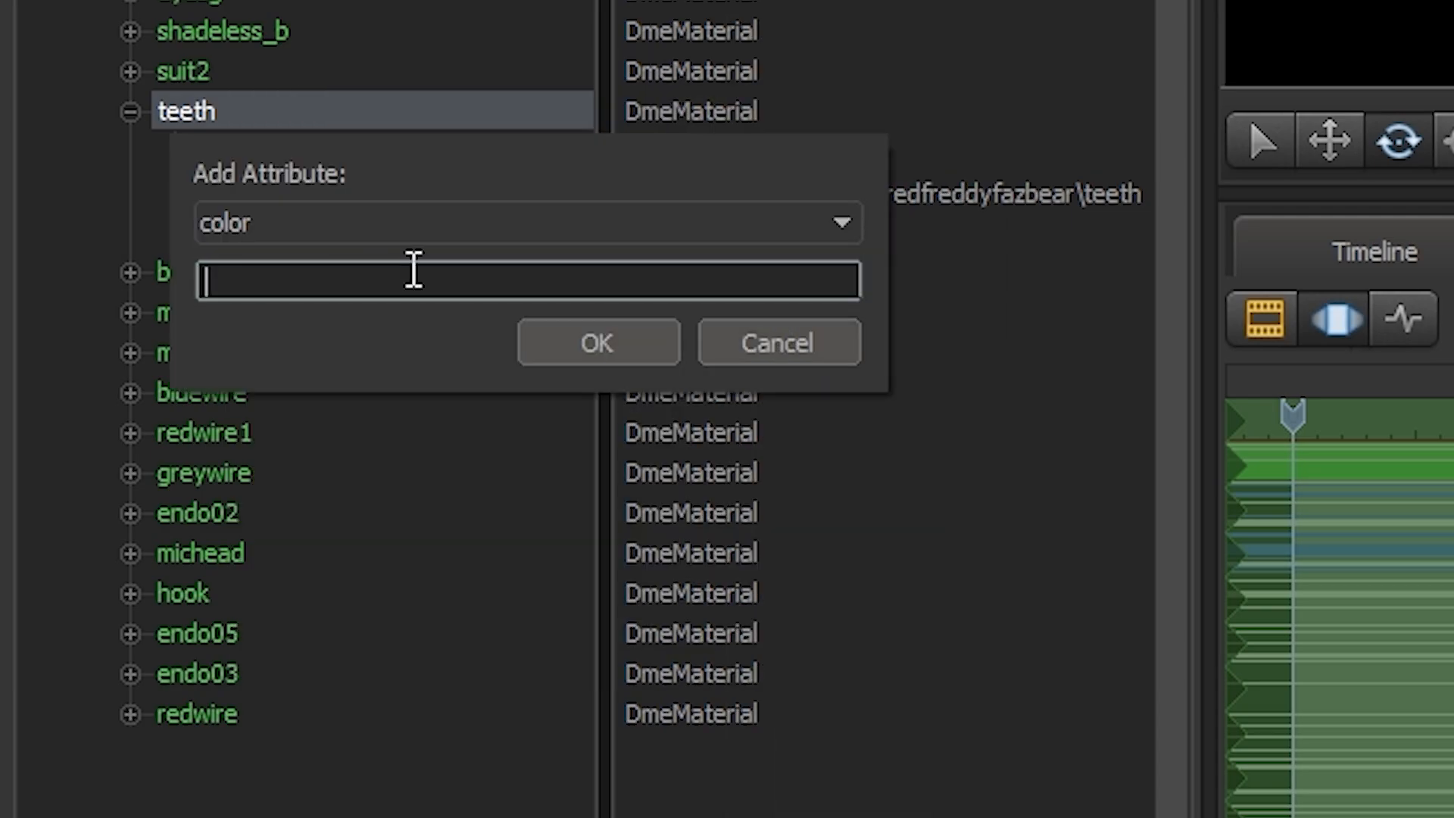
type("$color")
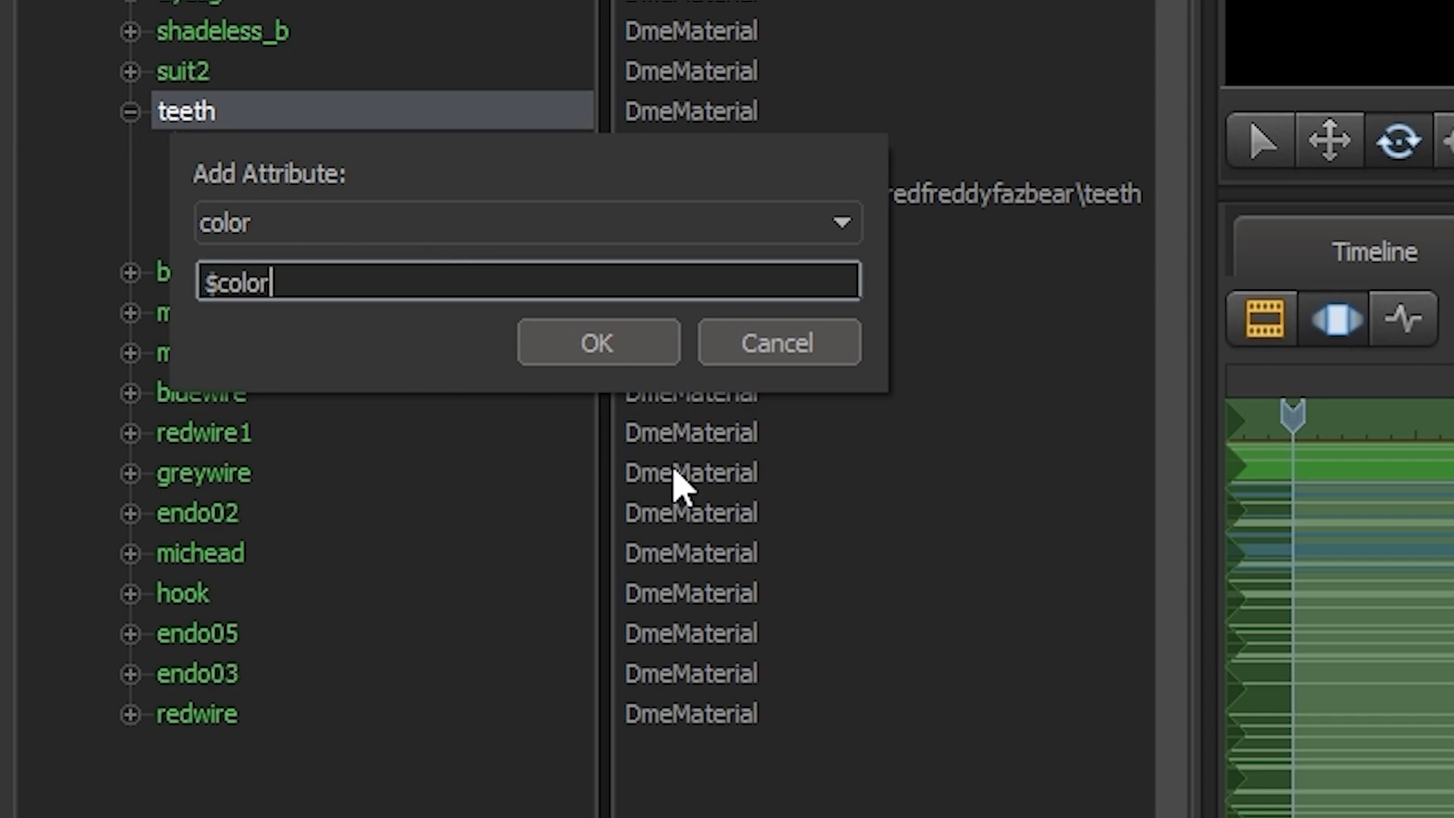
left_click(621, 359)
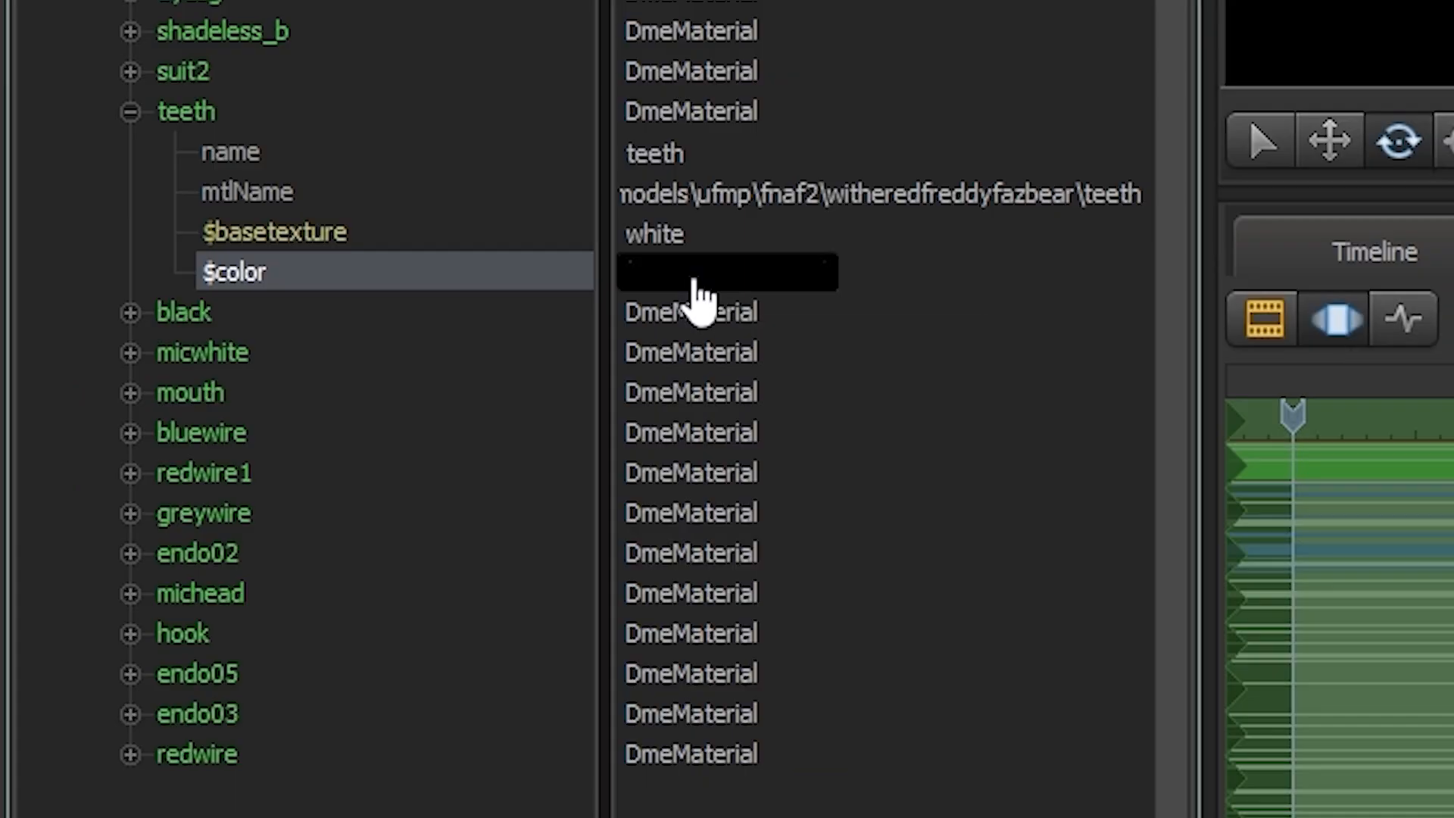
Set the teeth material's $color to pure white.
left_click(235, 540)
left_click(200, 602)
mouse_move(593, 456)
left_mouse_down()
mouse_move(540, 434)
mouse_move(558, 402)
mouse_move(386, 377)
mouse_move(483, 405)
left_mouse_up()
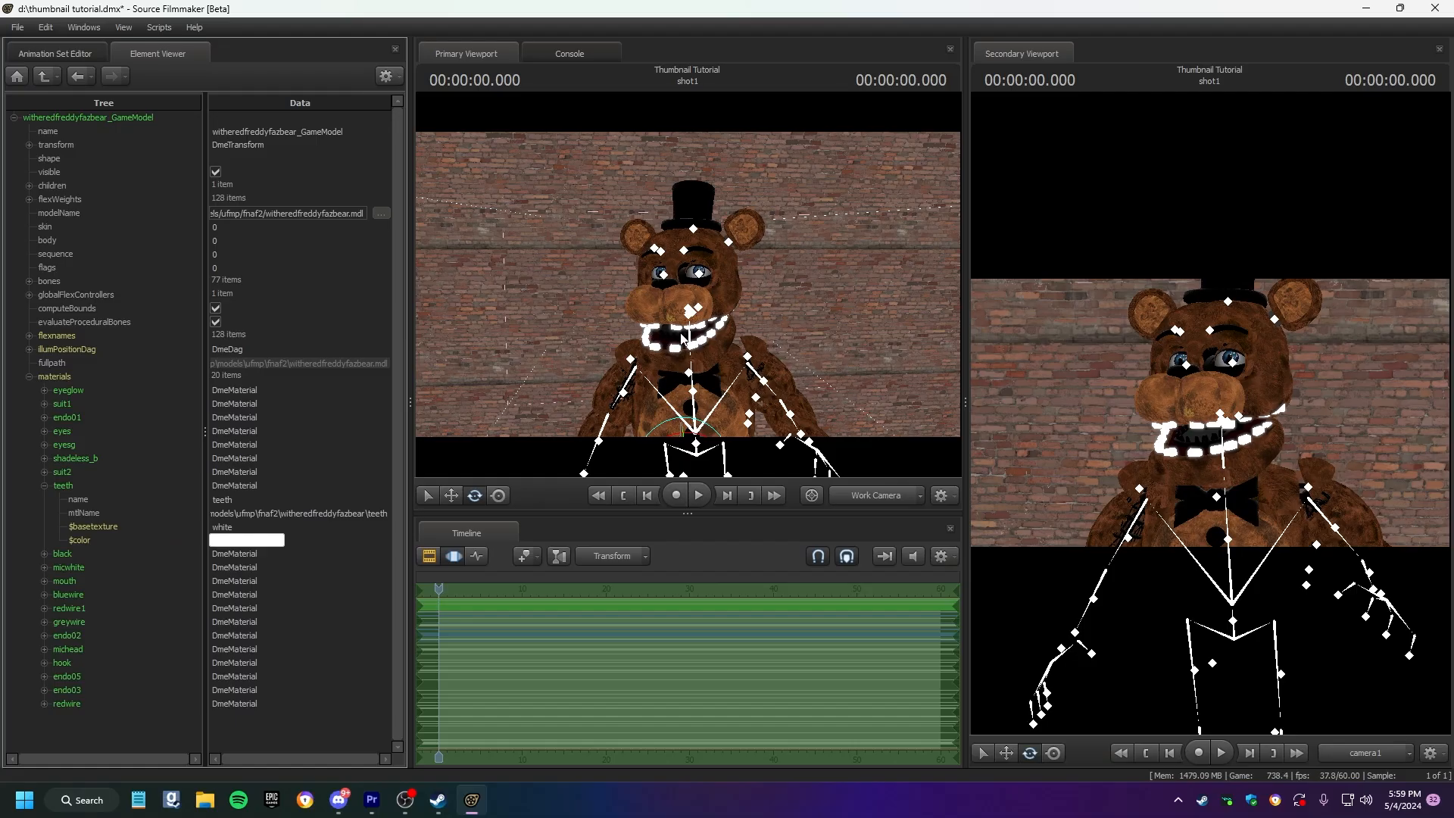
Raise camera1's SSAOBias and SSAOStrength to maximum, lower bloomScale to minimum, and reduce SSAORadius to about half.
left_click(47, 54)
left_click(130, 118)
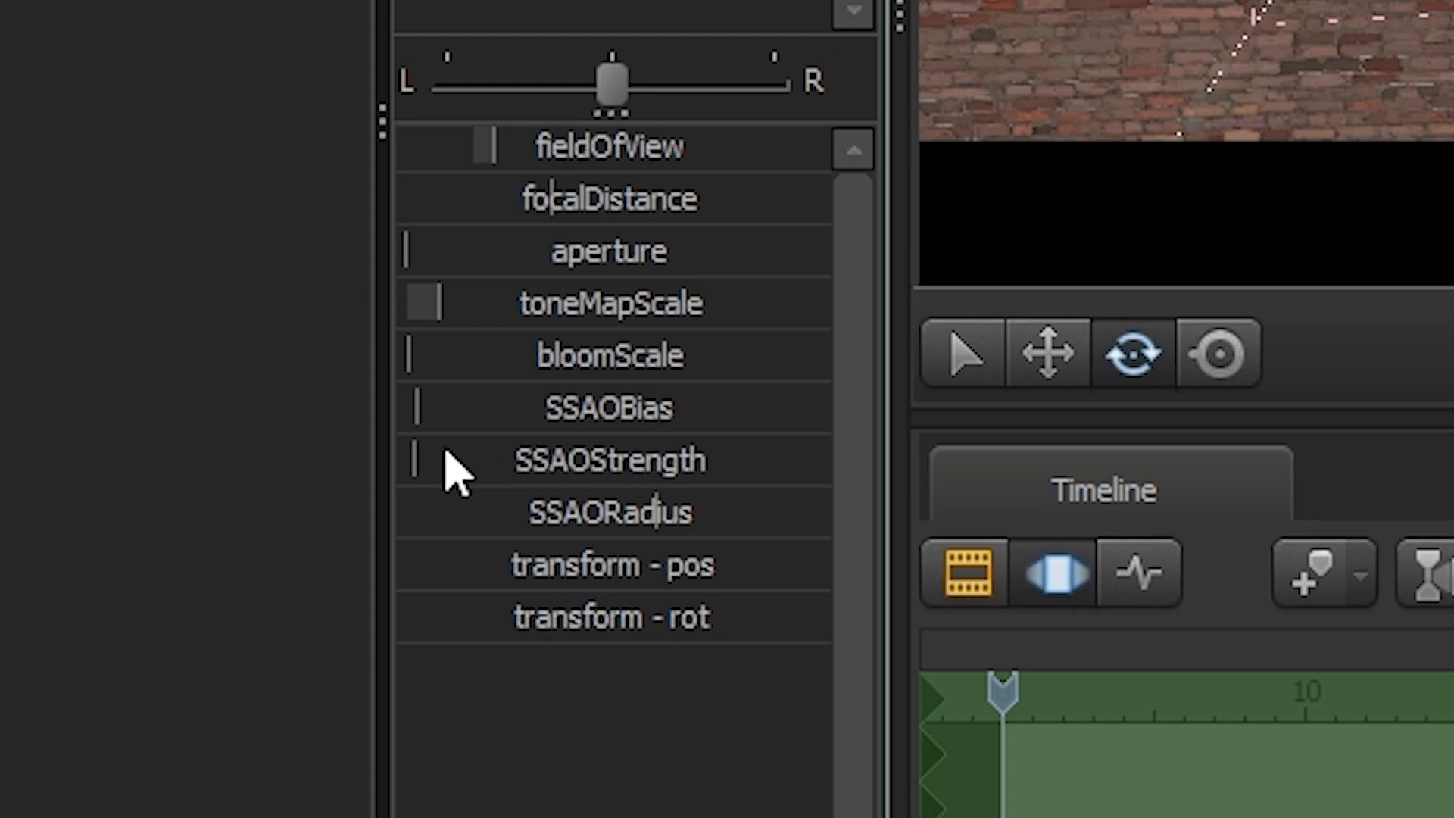
left_click_drag(445, 449, 864, 448)
left_click_drag(480, 399, 1248, 434)
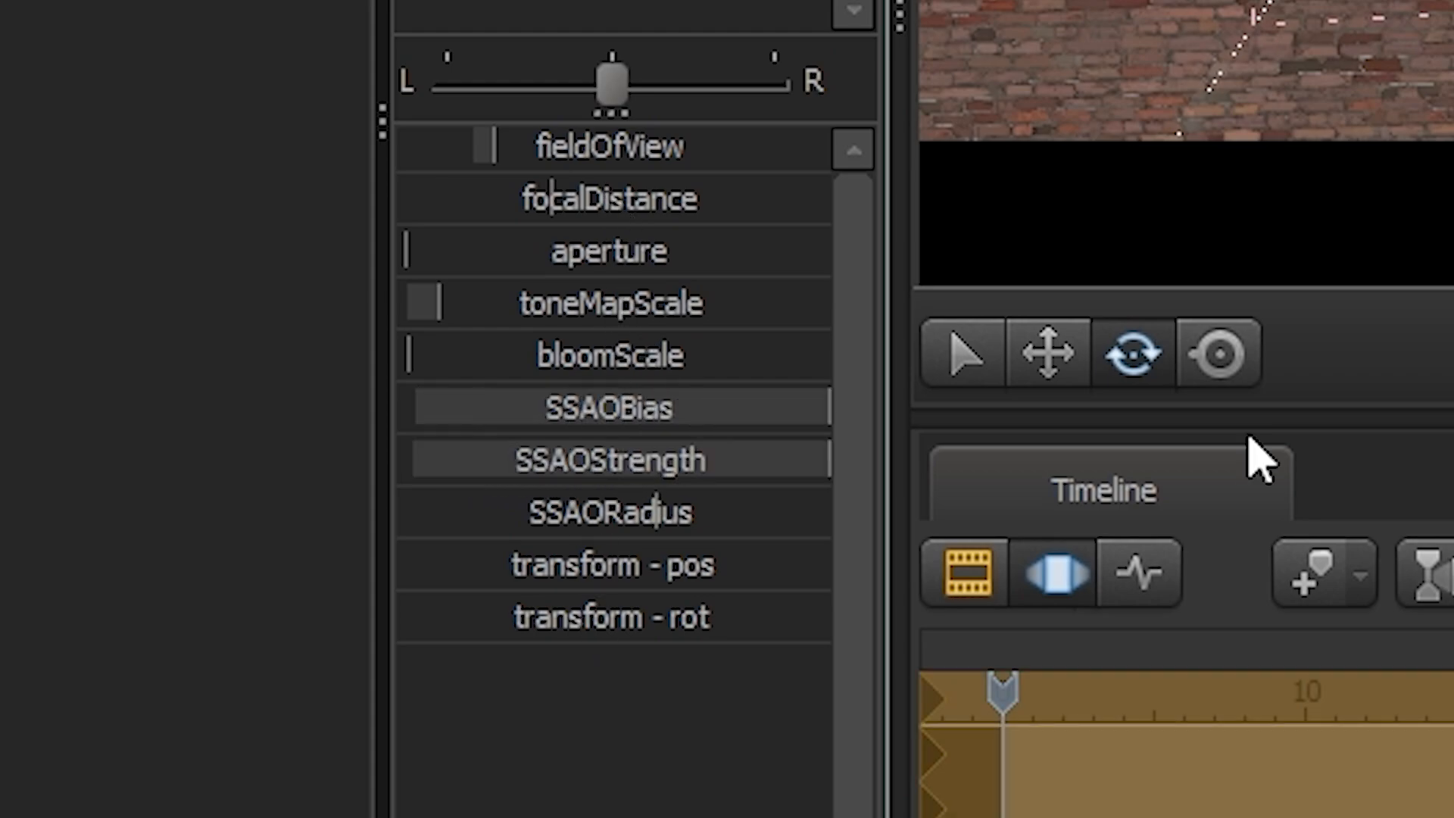
left_click_drag(719, 362, 588, 361)
left_click_drag(689, 524, 639, 524)
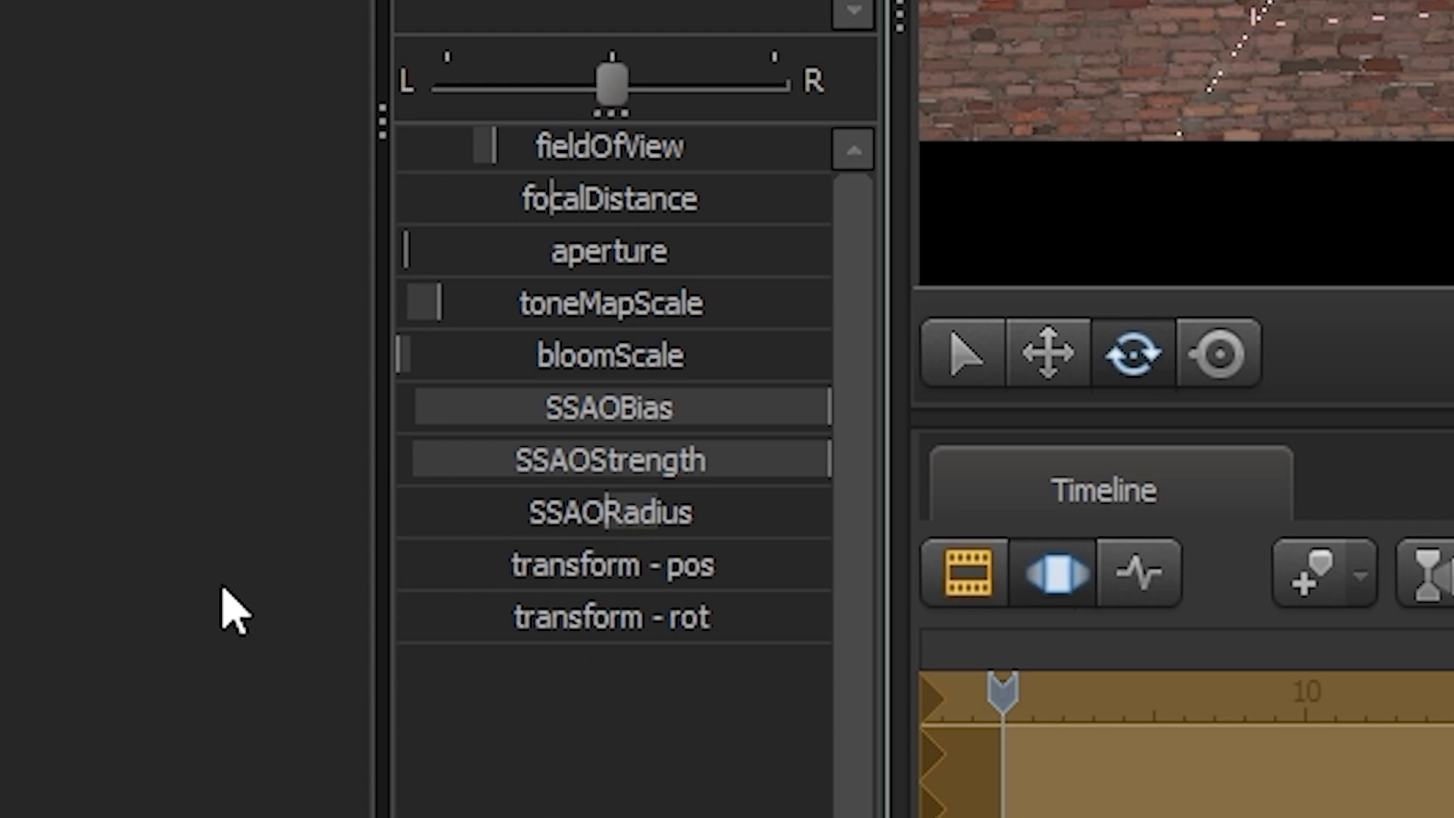
left_click(61, 662)
Toggle ambient occlusion on and back off in the primary viewport's render settings, and accept the settings.
right_click(675, 301)
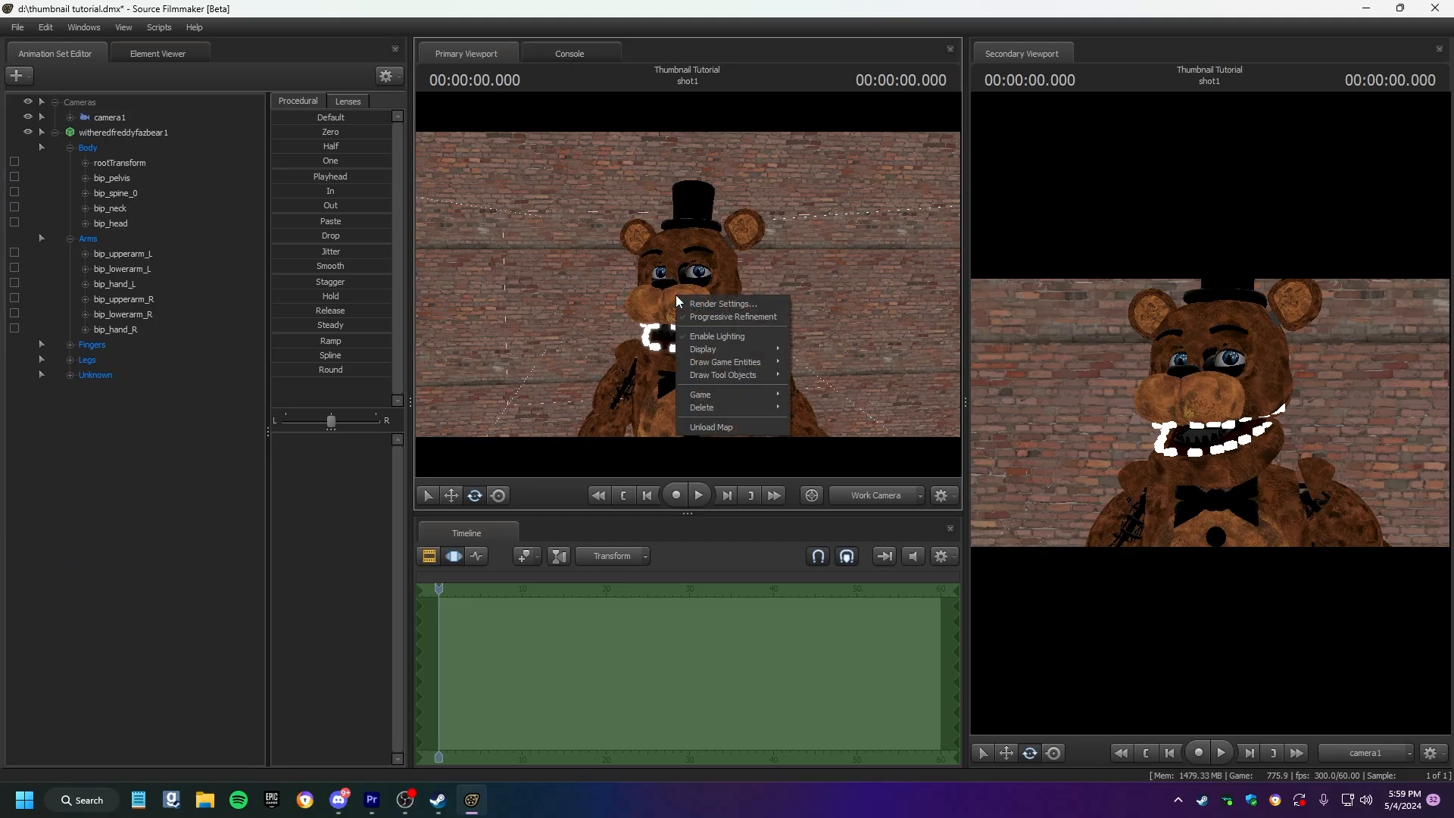
left_click(689, 304)
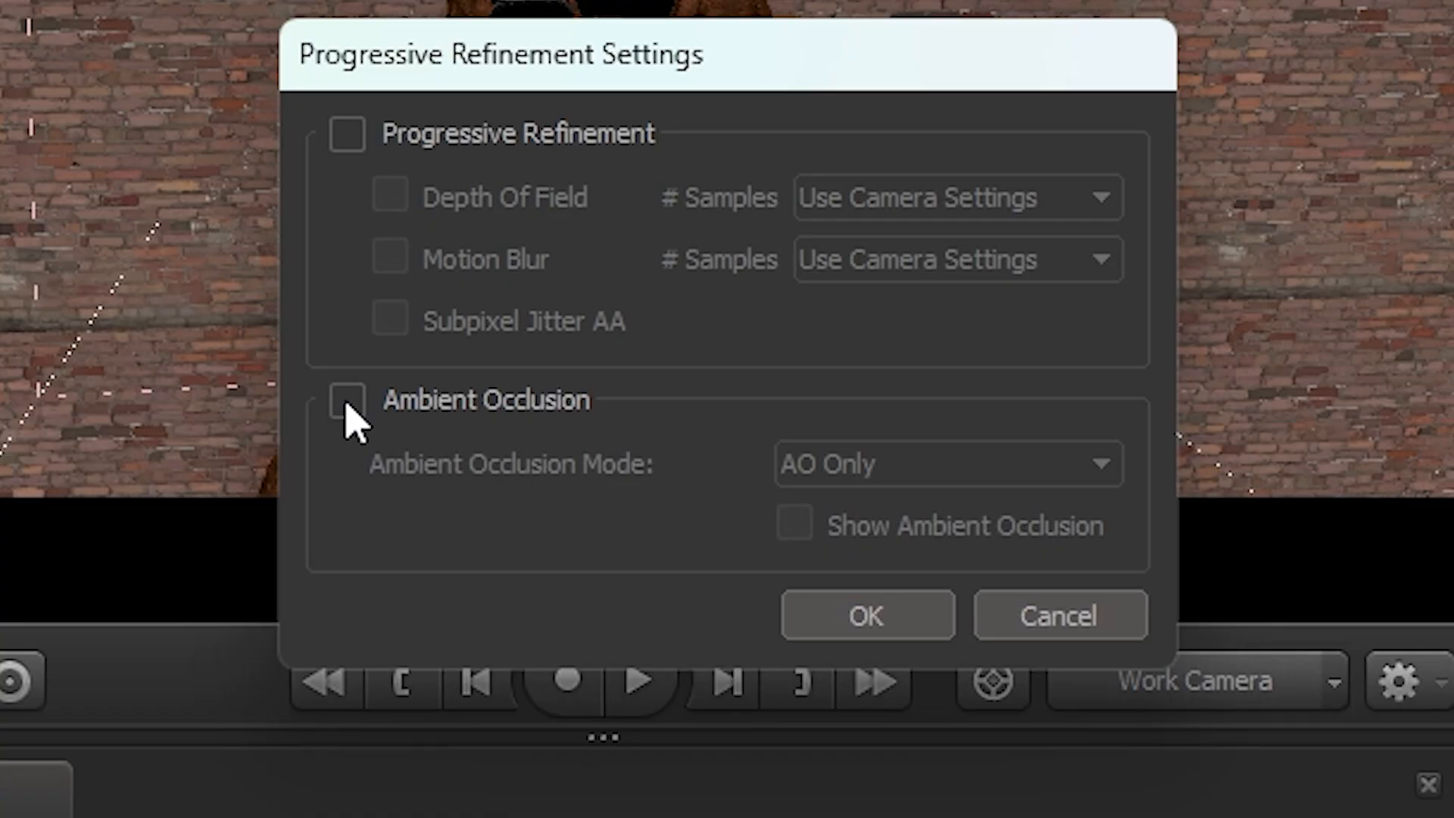
left_click(347, 404)
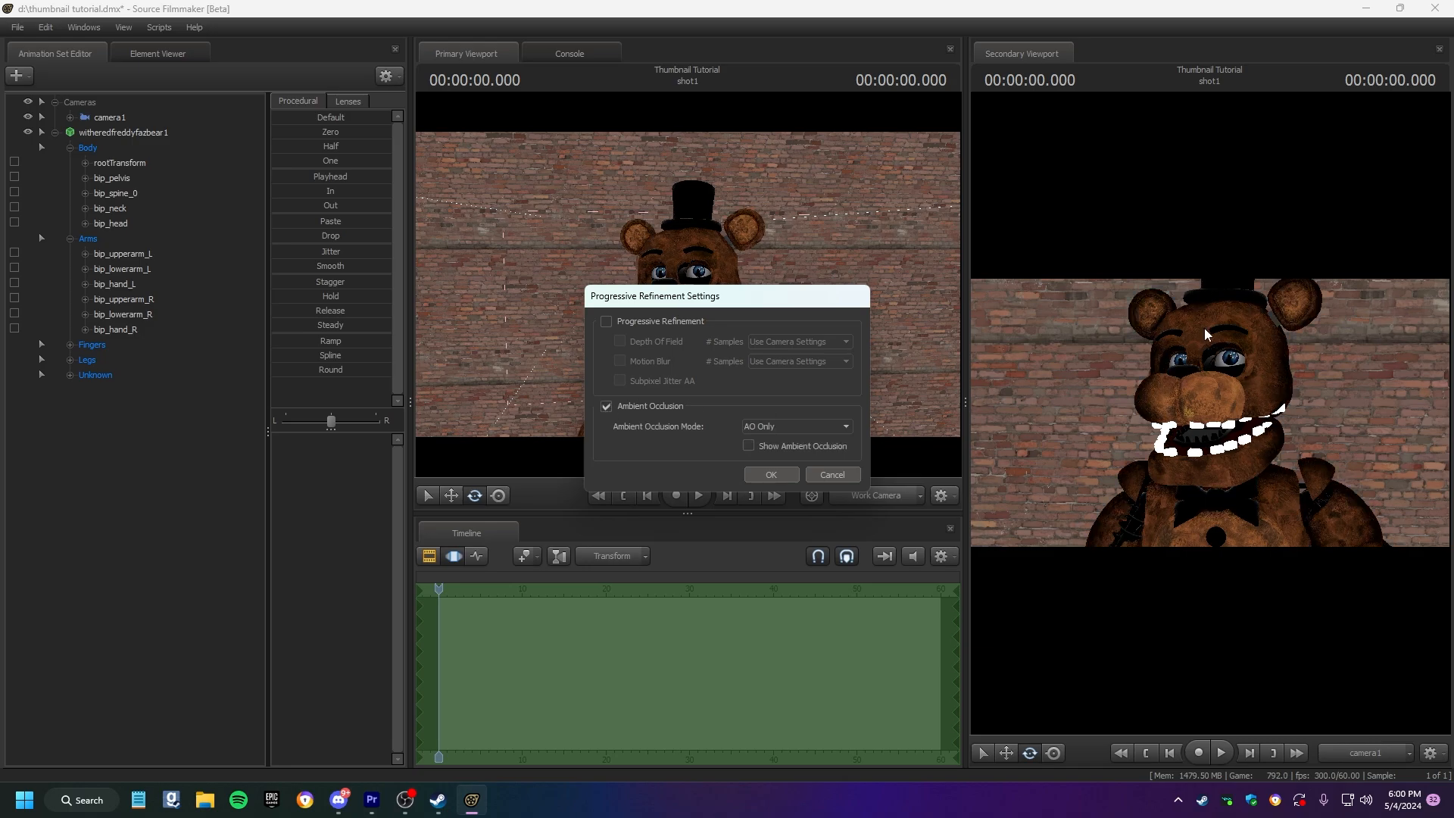
left_click(605, 408)
left_click(770, 475)
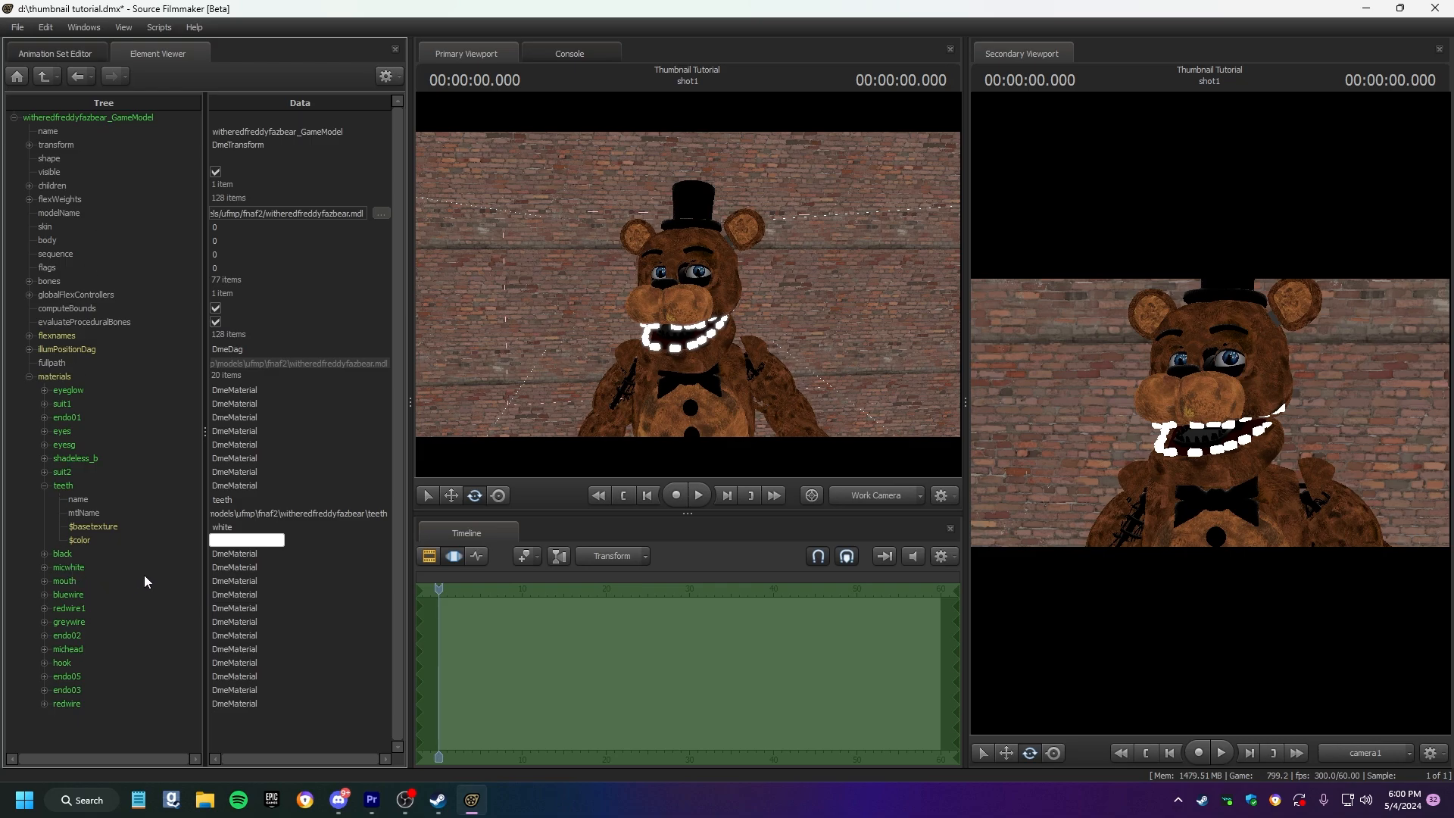
Darken the teeth material's $color to a light grey.
left_click(216, 540)
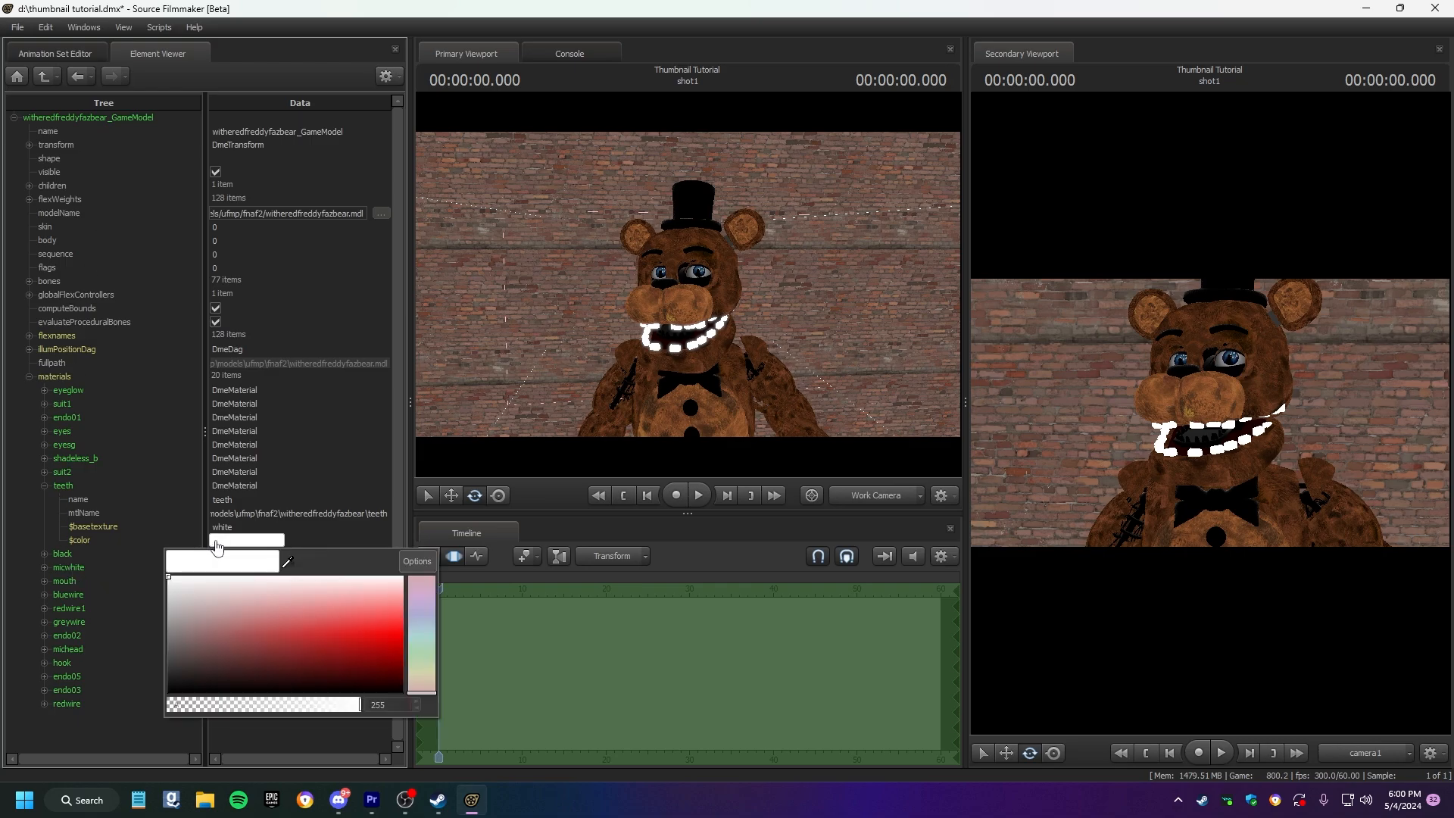
mouse_move(175, 578)
left_mouse_down()
mouse_move(318, 569)
mouse_move(207, 636)
mouse_move(121, 633)
mouse_move(97, 597)
left_mouse_up()
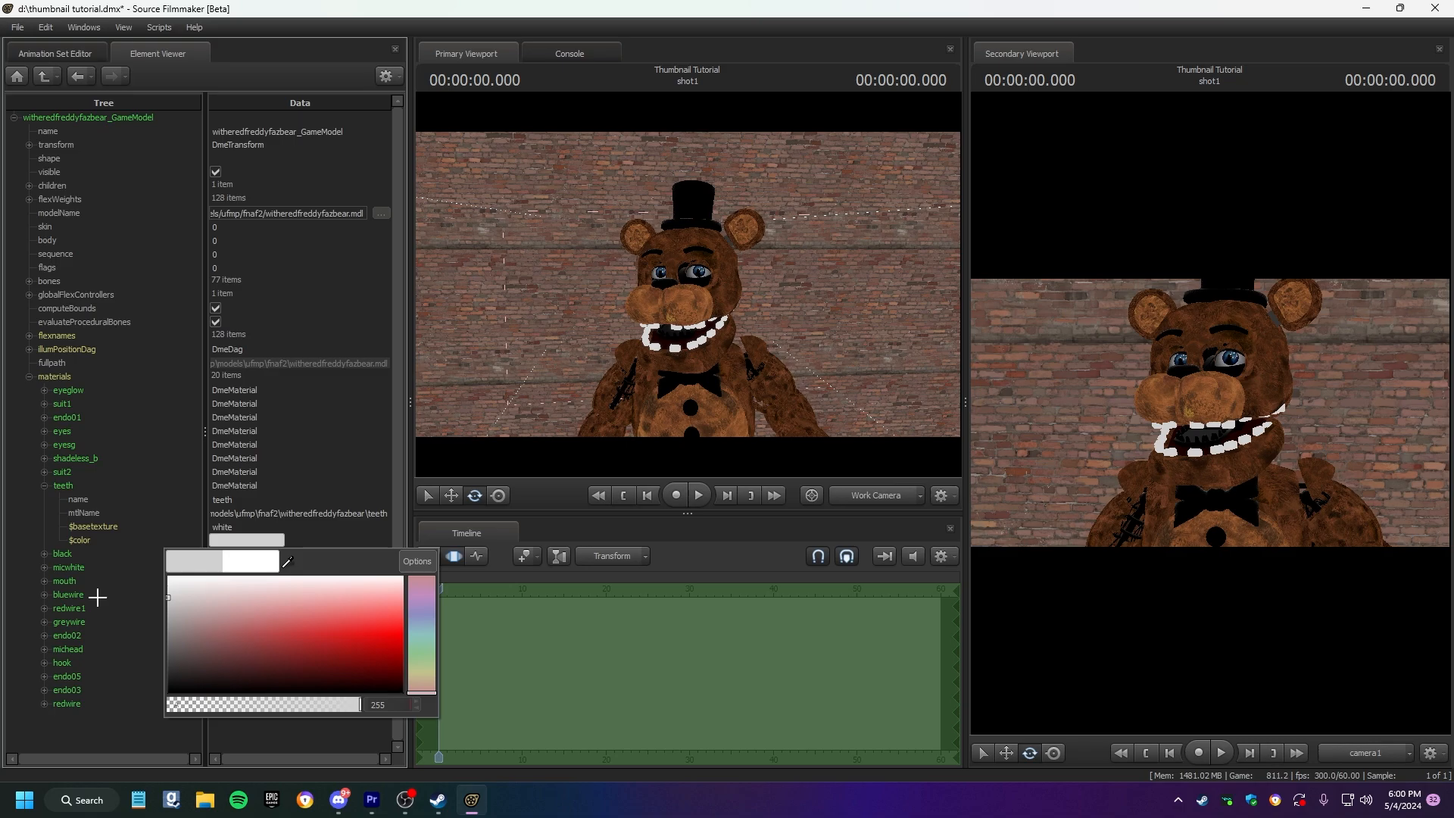
left_click(97, 726)
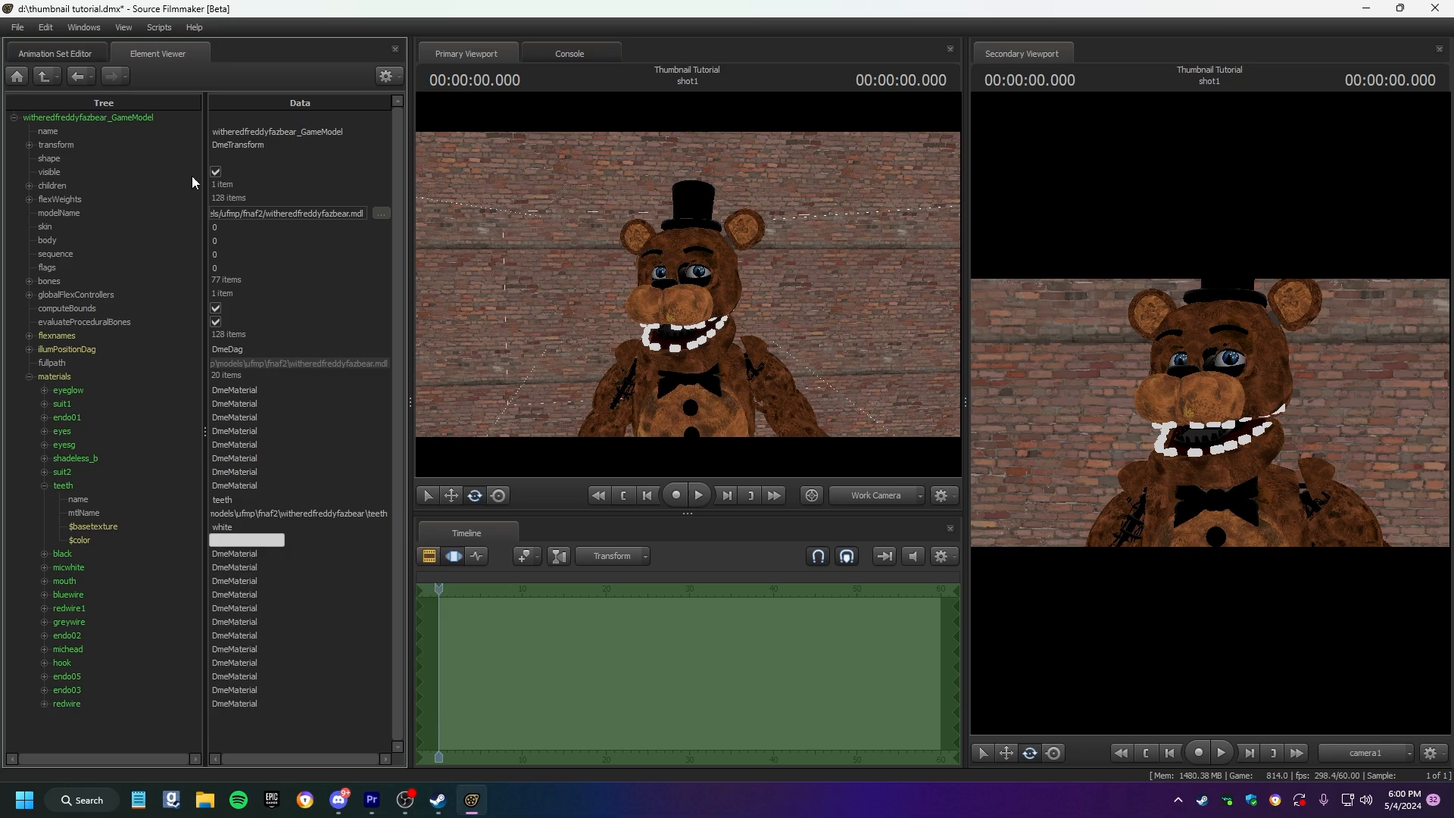
Create an animation set for a new model using ufmp\fnaf2\witheredfoxythepirate.mdl.
left_click(76, 55)
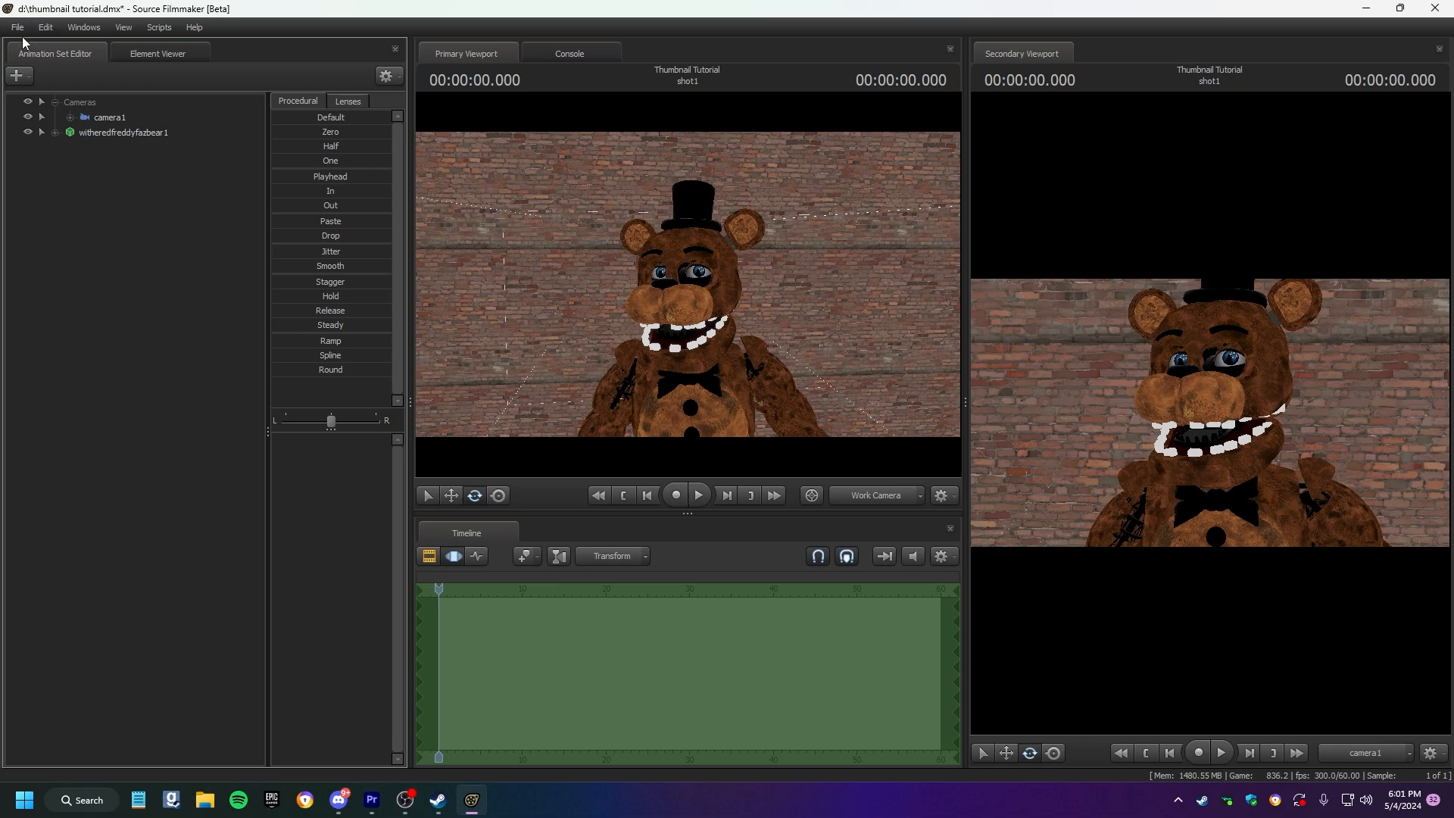
left_click(18, 79)
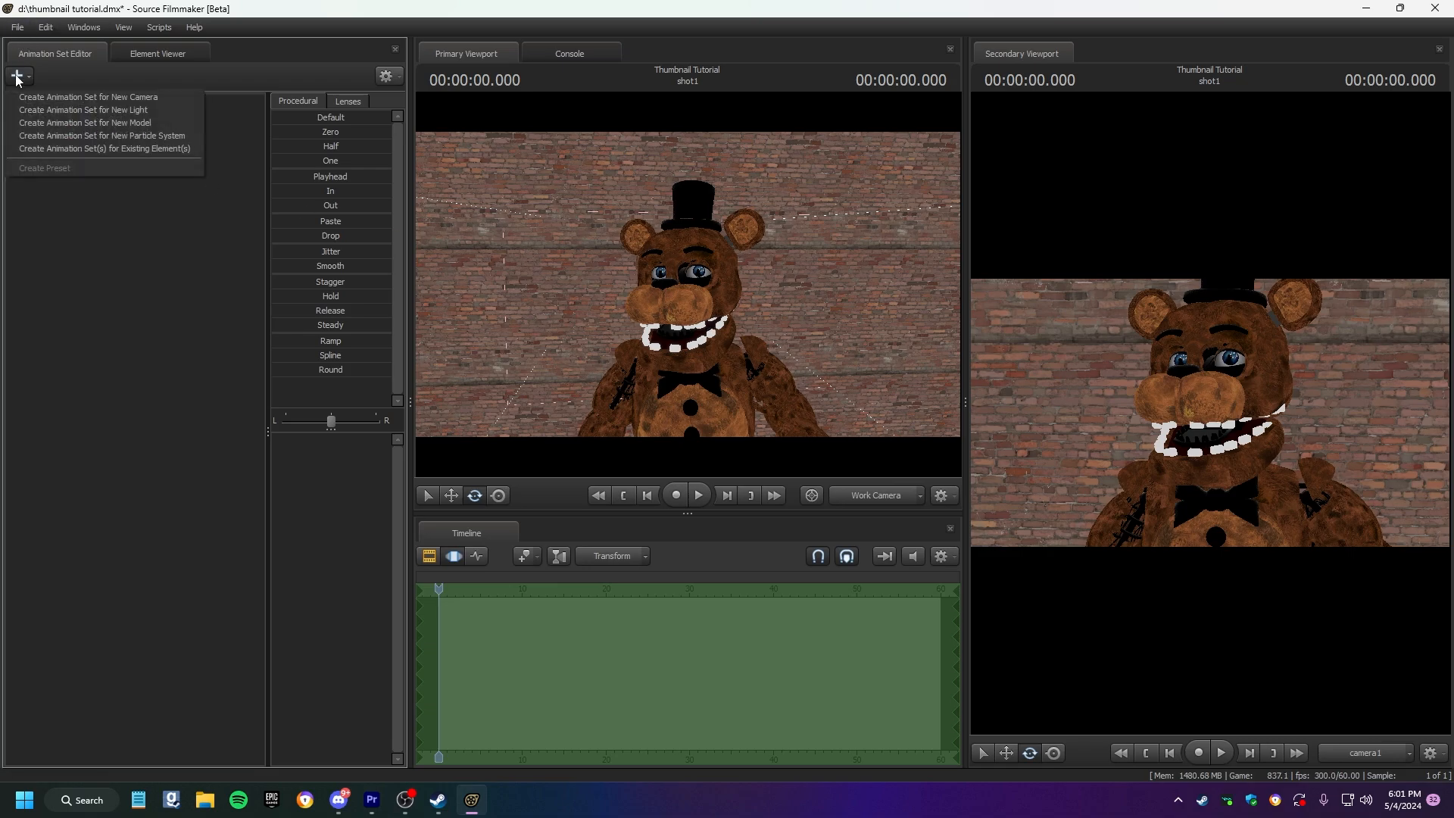
left_click(140, 124)
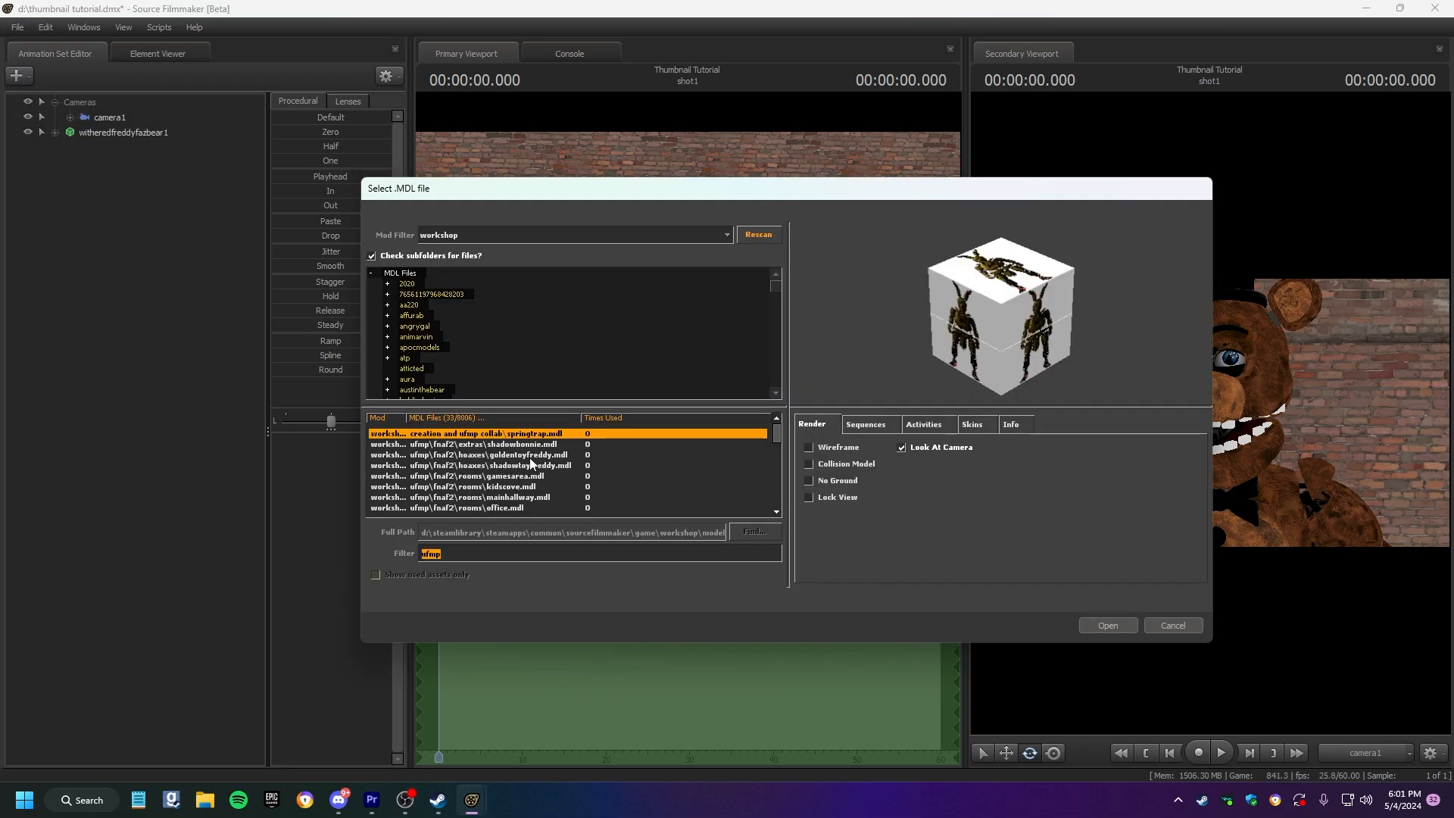
scroll(489, 463, "down", 8)
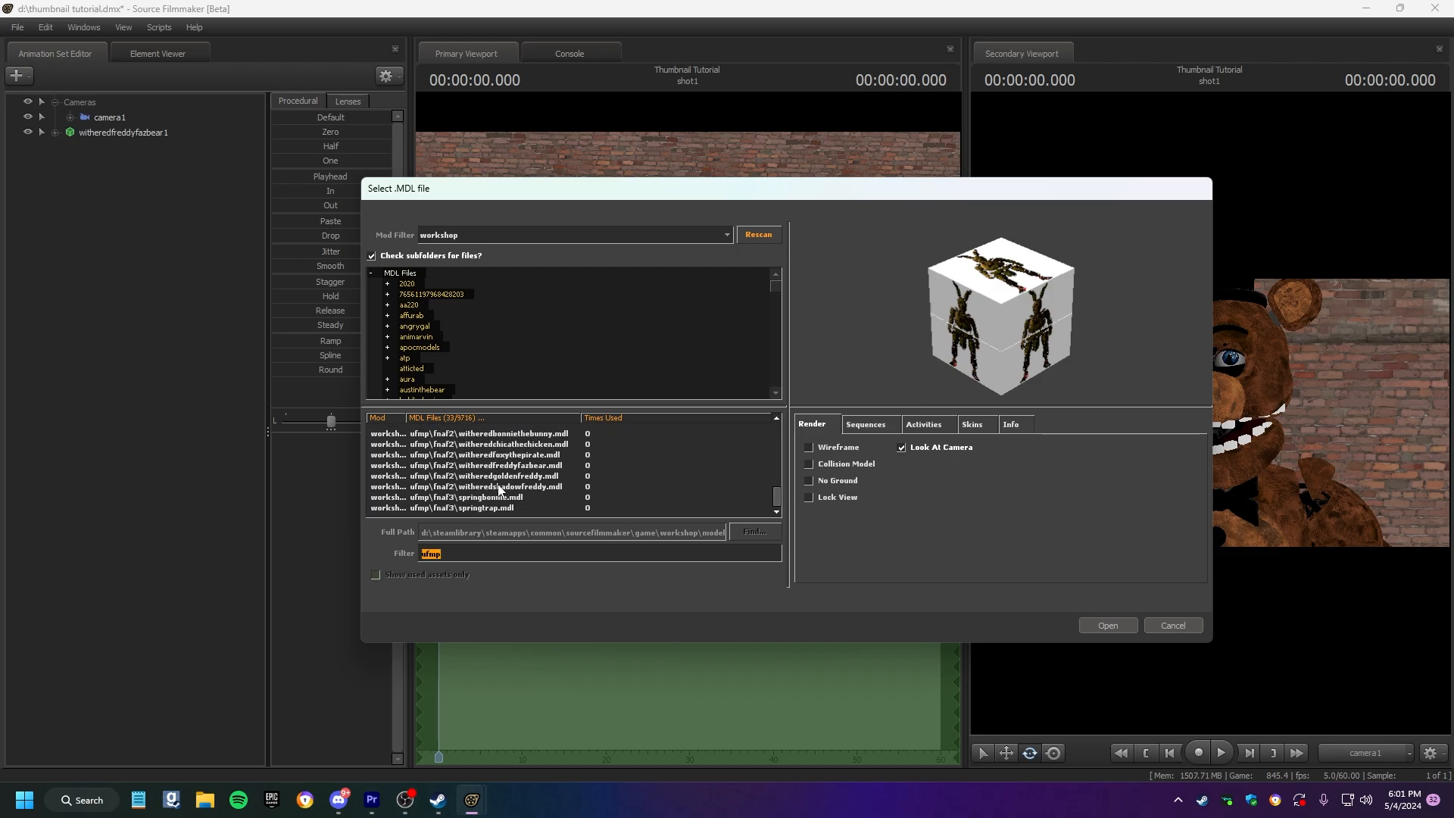
left_click(516, 455)
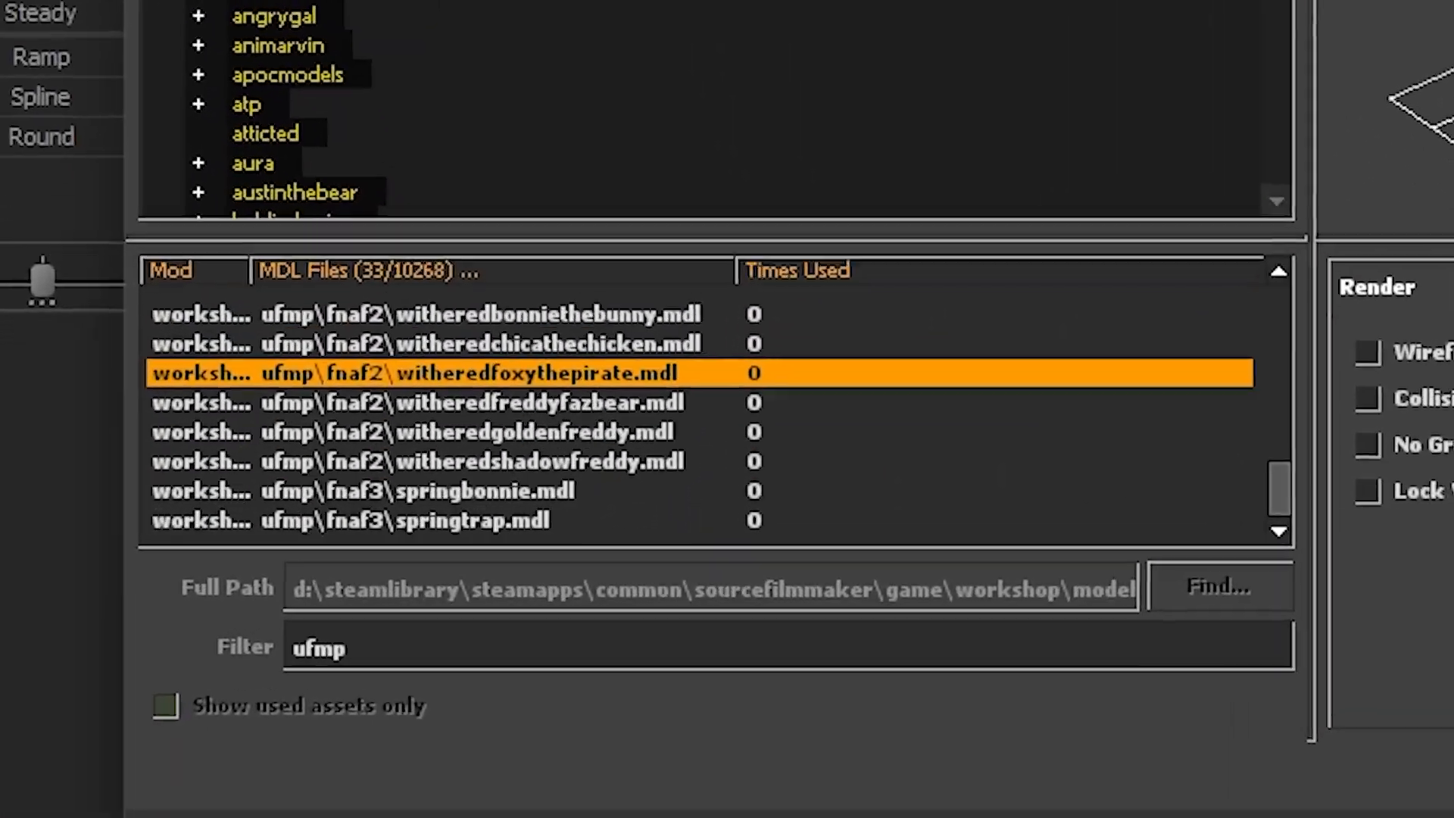
left_click(1107, 629)
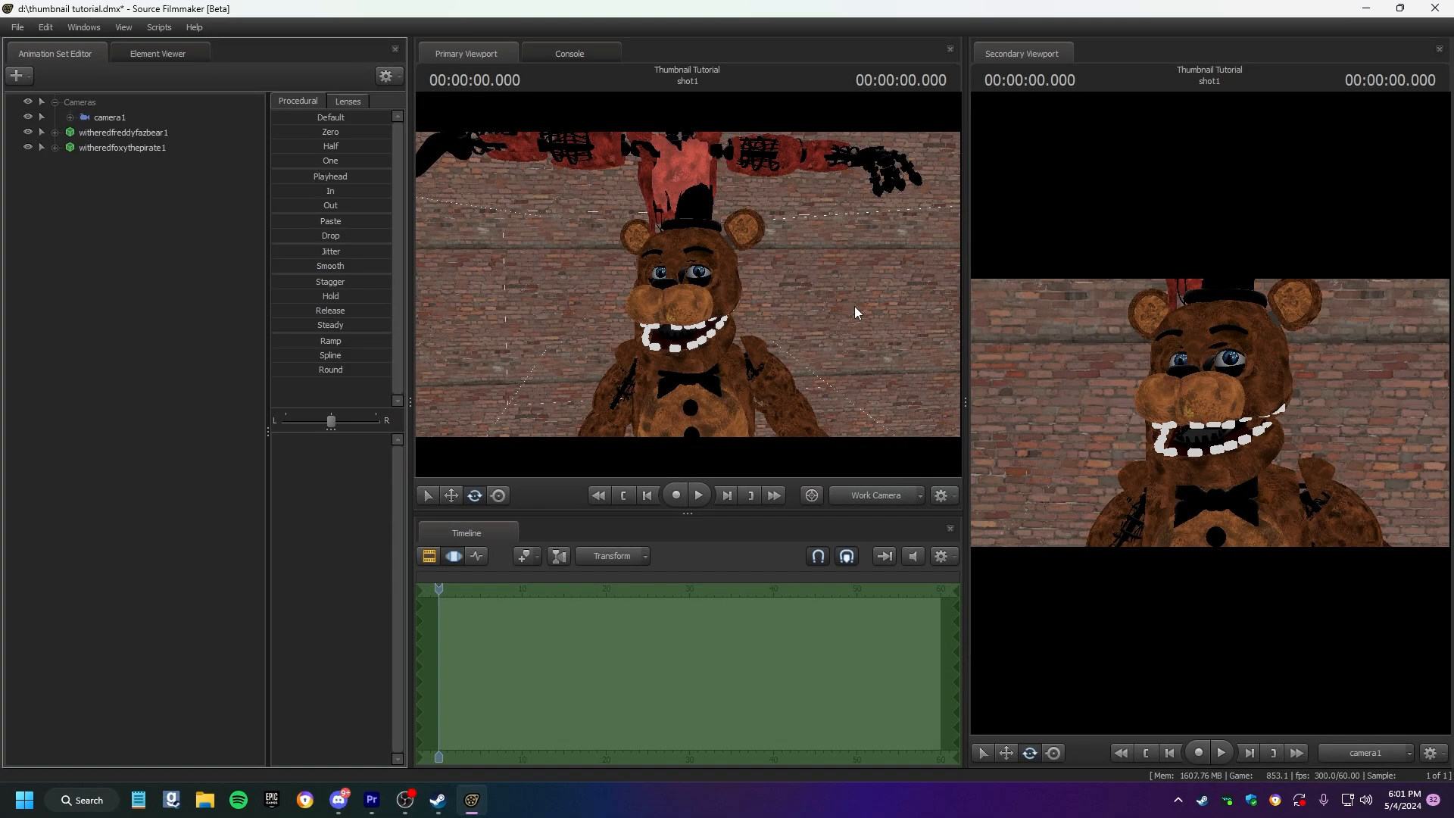
Examine the Foxy and Freddy models and their overlapping bone controls from several angles in the primary viewport.
key("s")
left_click_drag(856, 315, 885, 335)
key("s")
key("w")
key("a")
left_click_drag(688, 284, 688, 261)
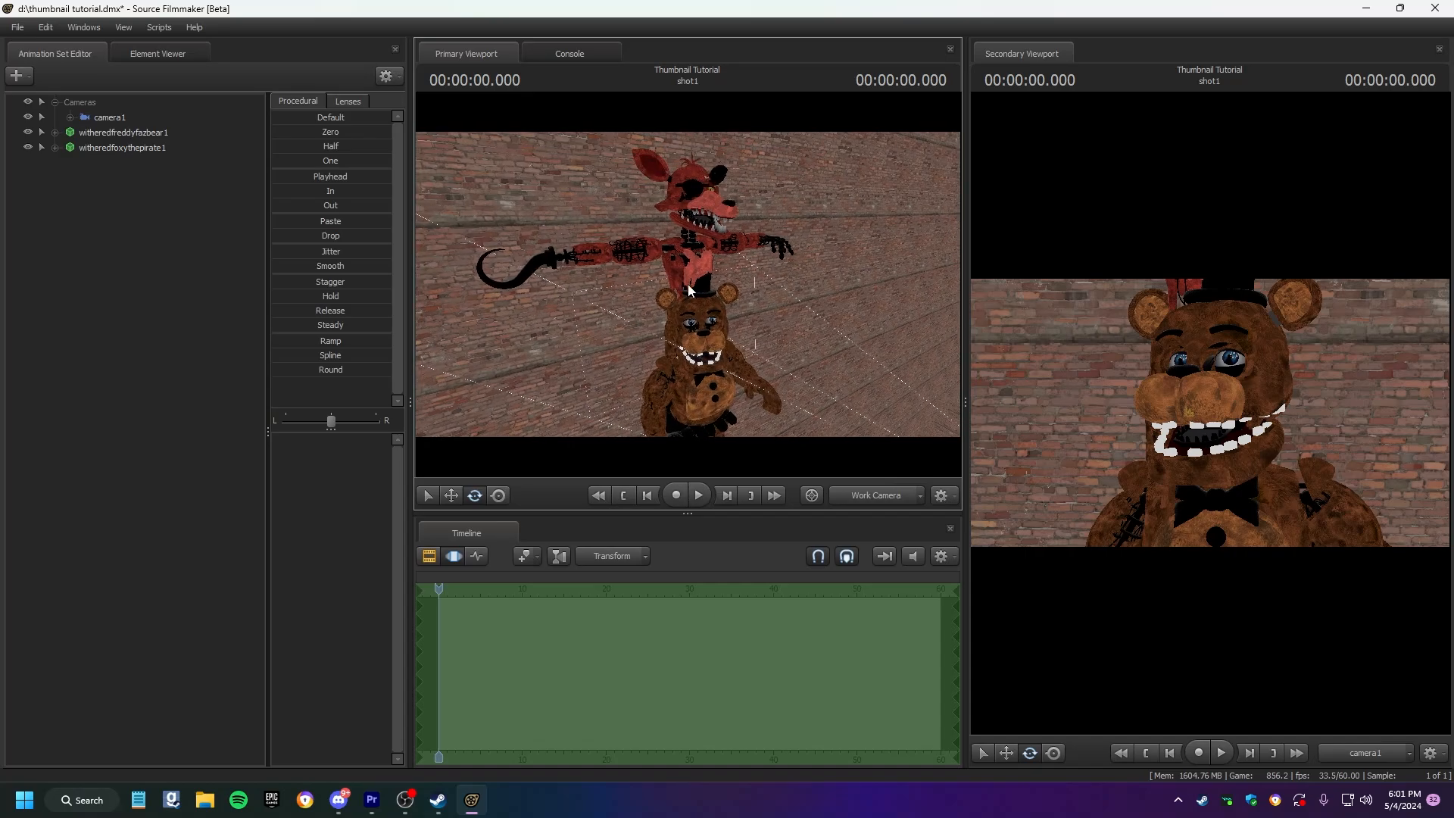
left_click_drag(743, 345, 735, 364)
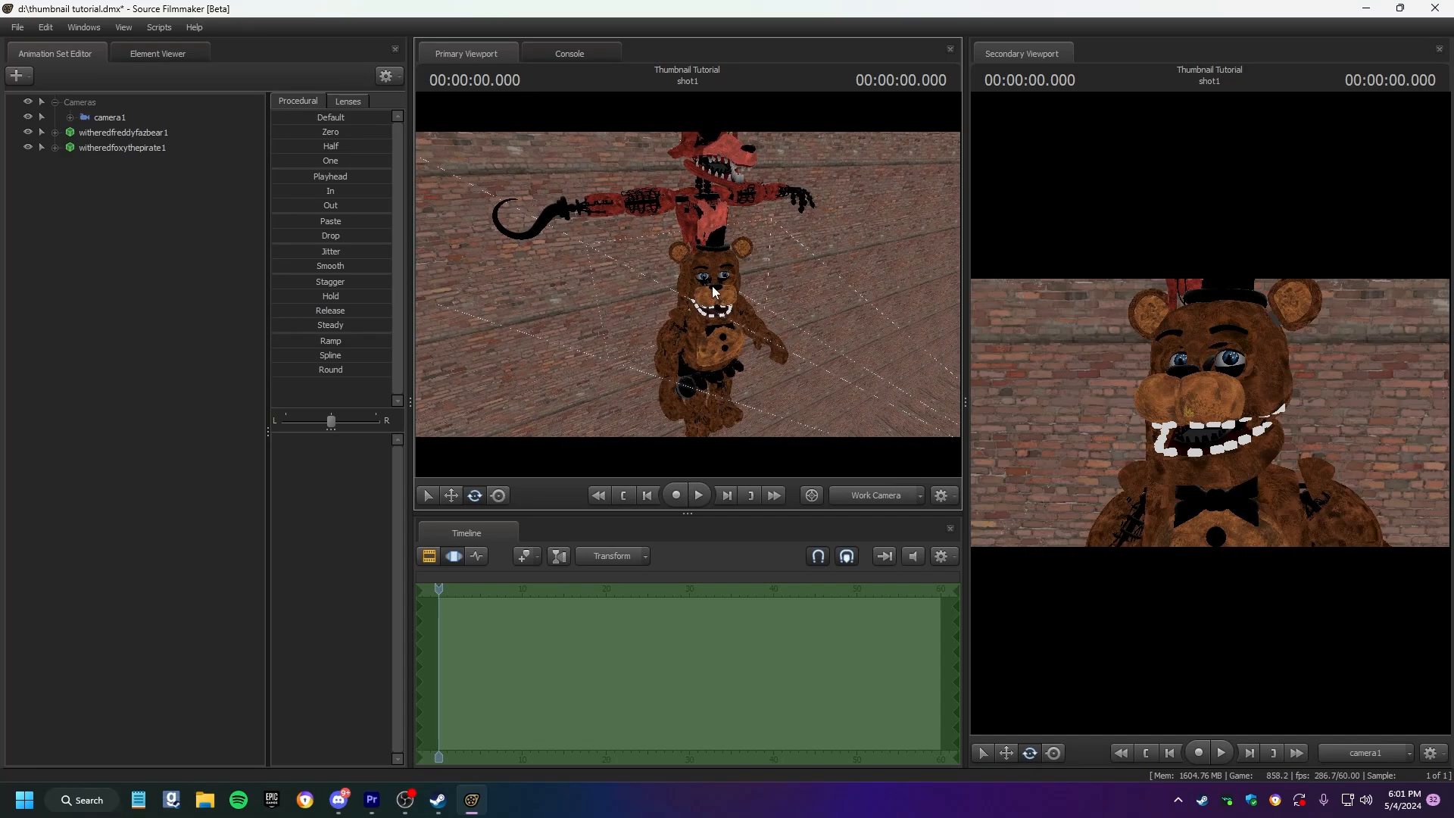
left_click_drag(727, 291, 688, 286)
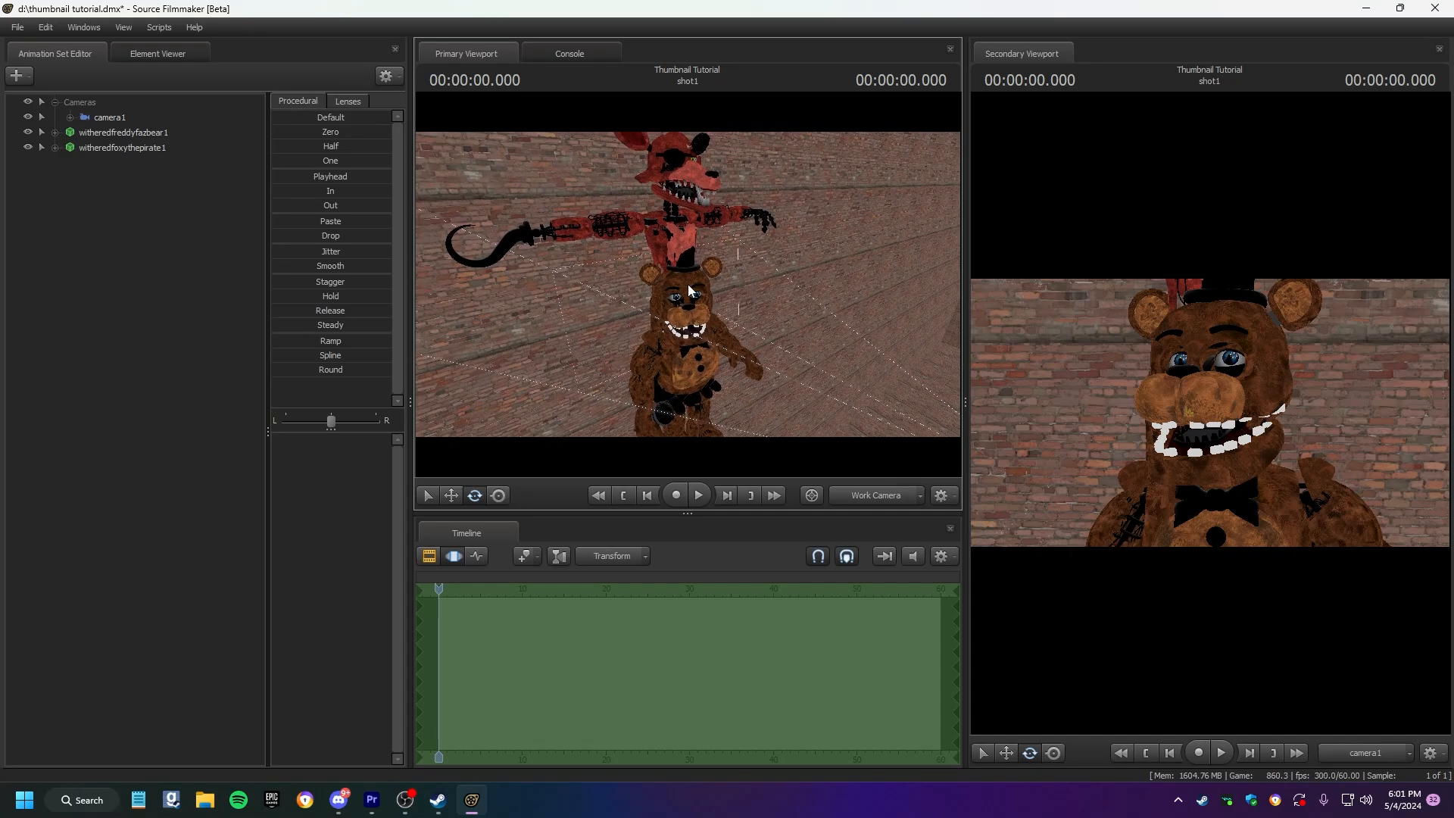
key("ctrl")
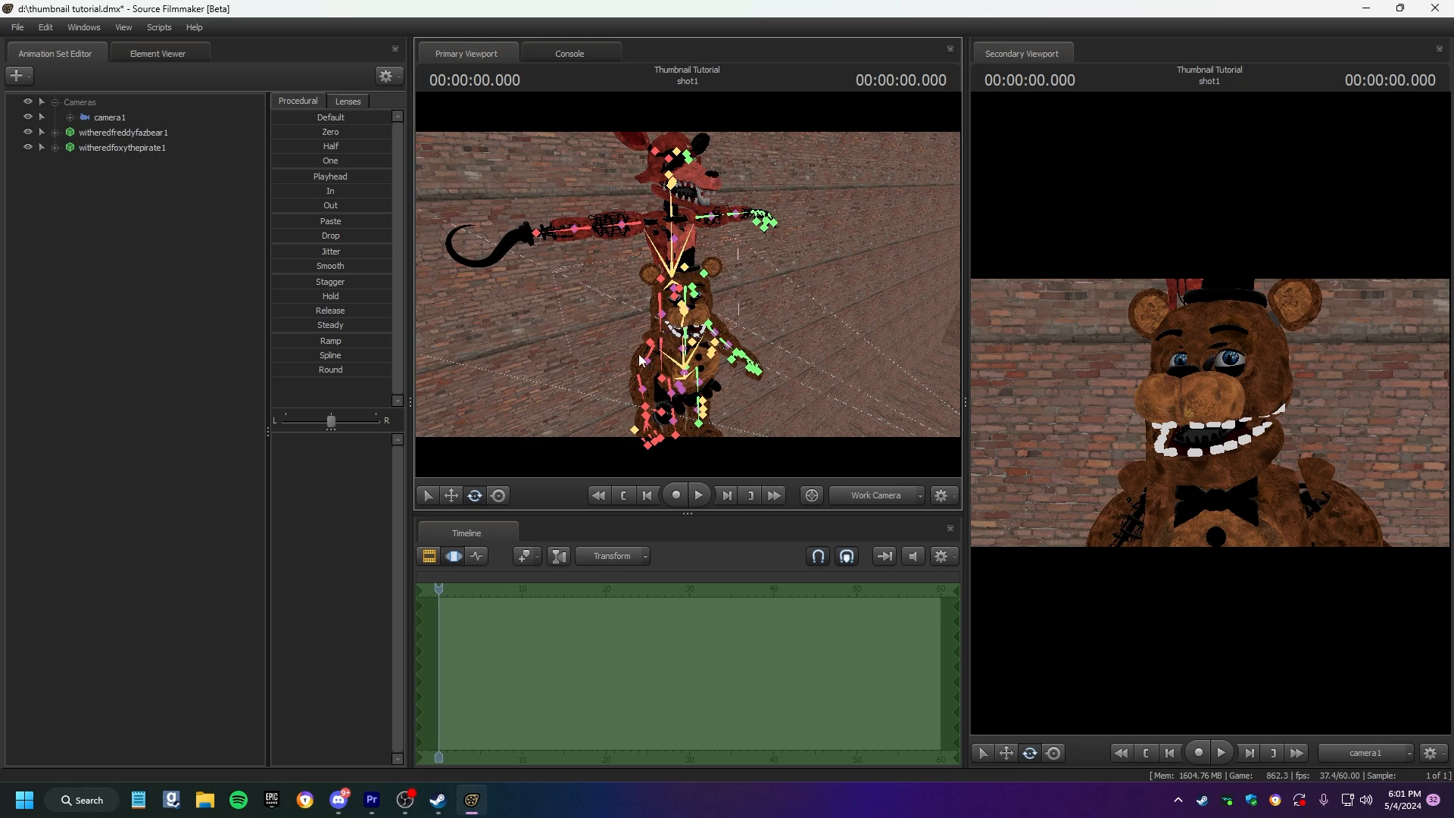
key("w")
left_click_drag(768, 291, 687, 290)
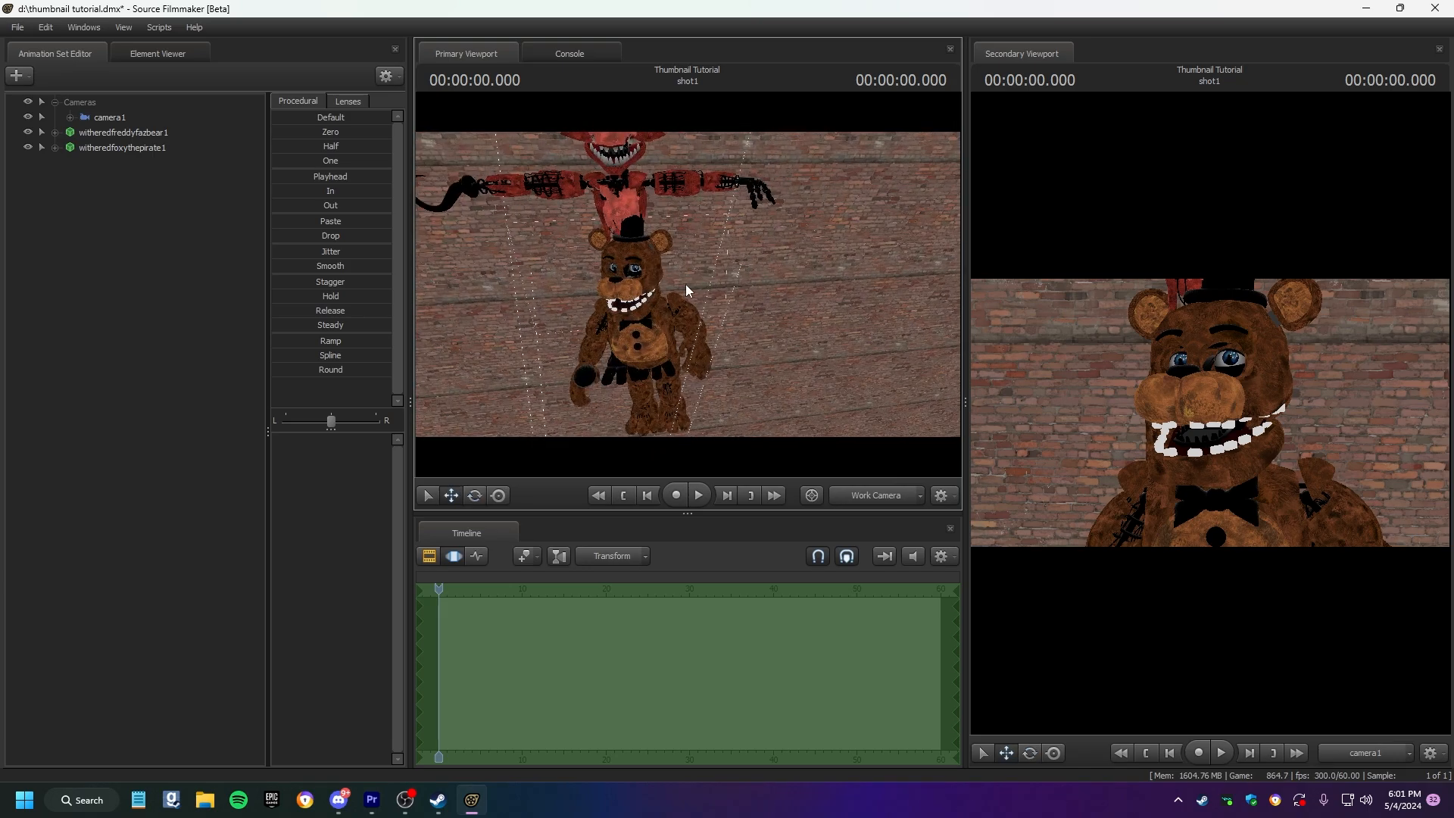
Make witheredfreddyfazbear1 unselectable in the viewport, and briefly hide and show the model.
left_click(39, 132)
left_click_drag(687, 291, 688, 290)
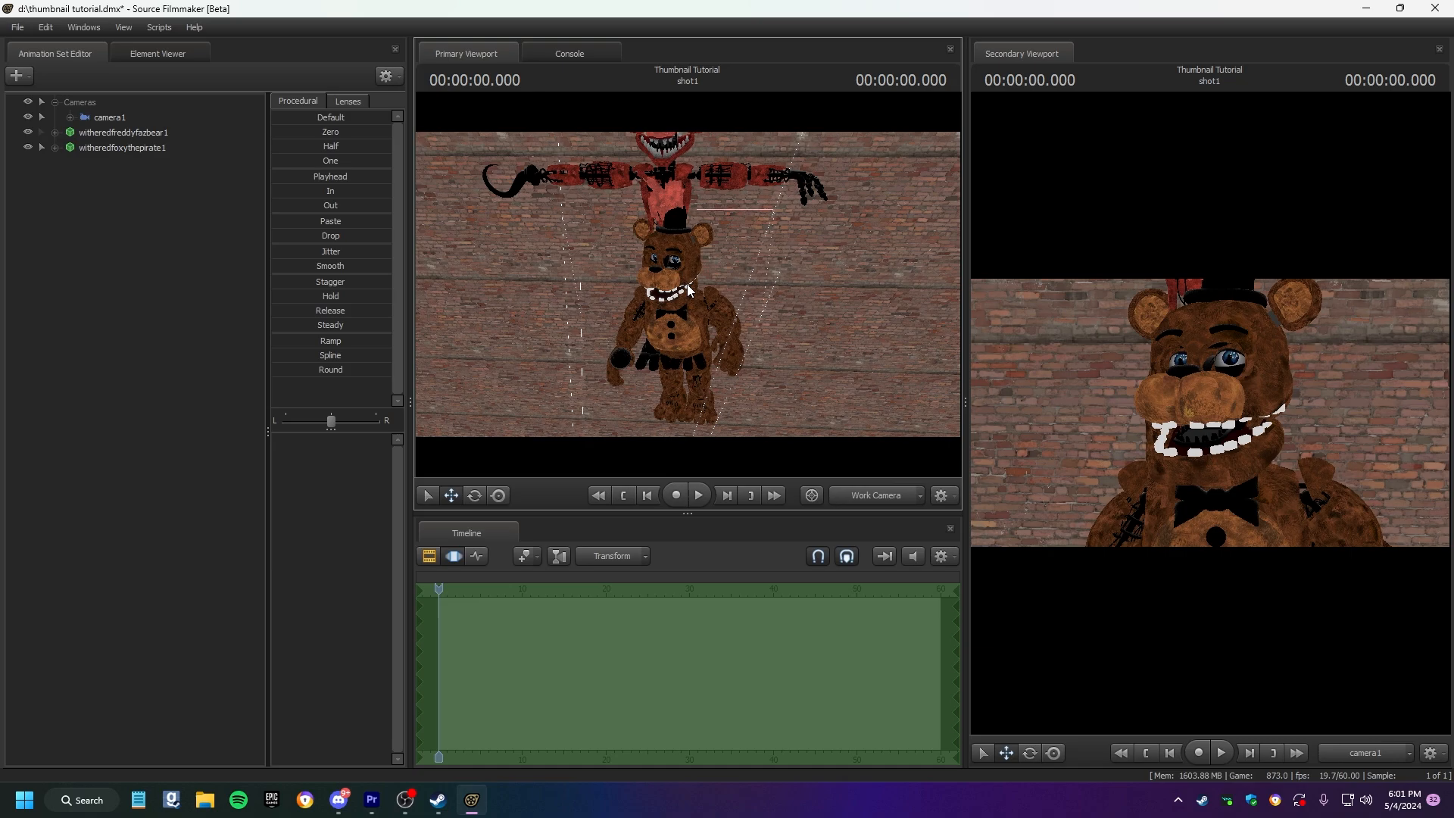
left_click(687, 290)
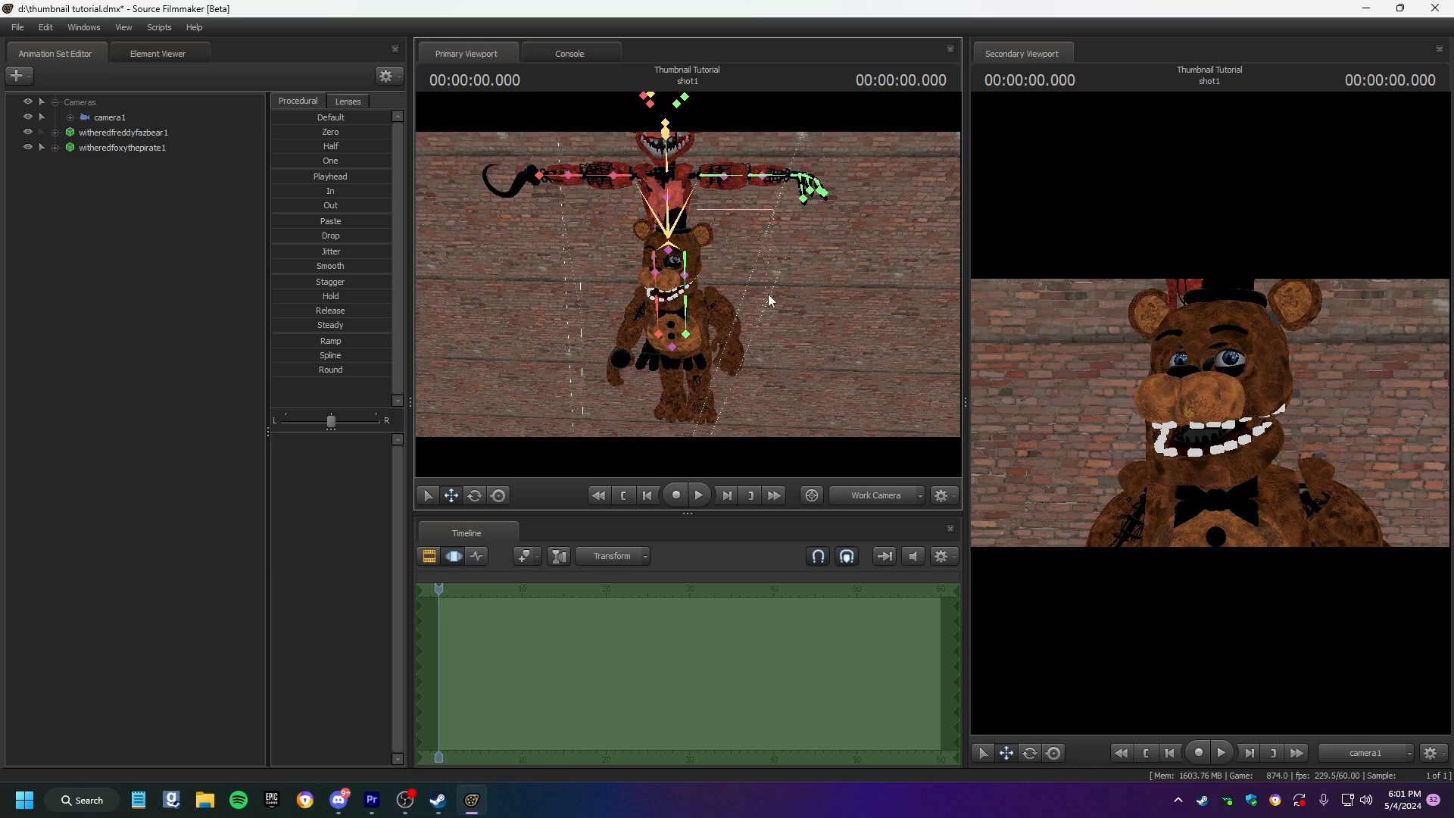
left_click(677, 358)
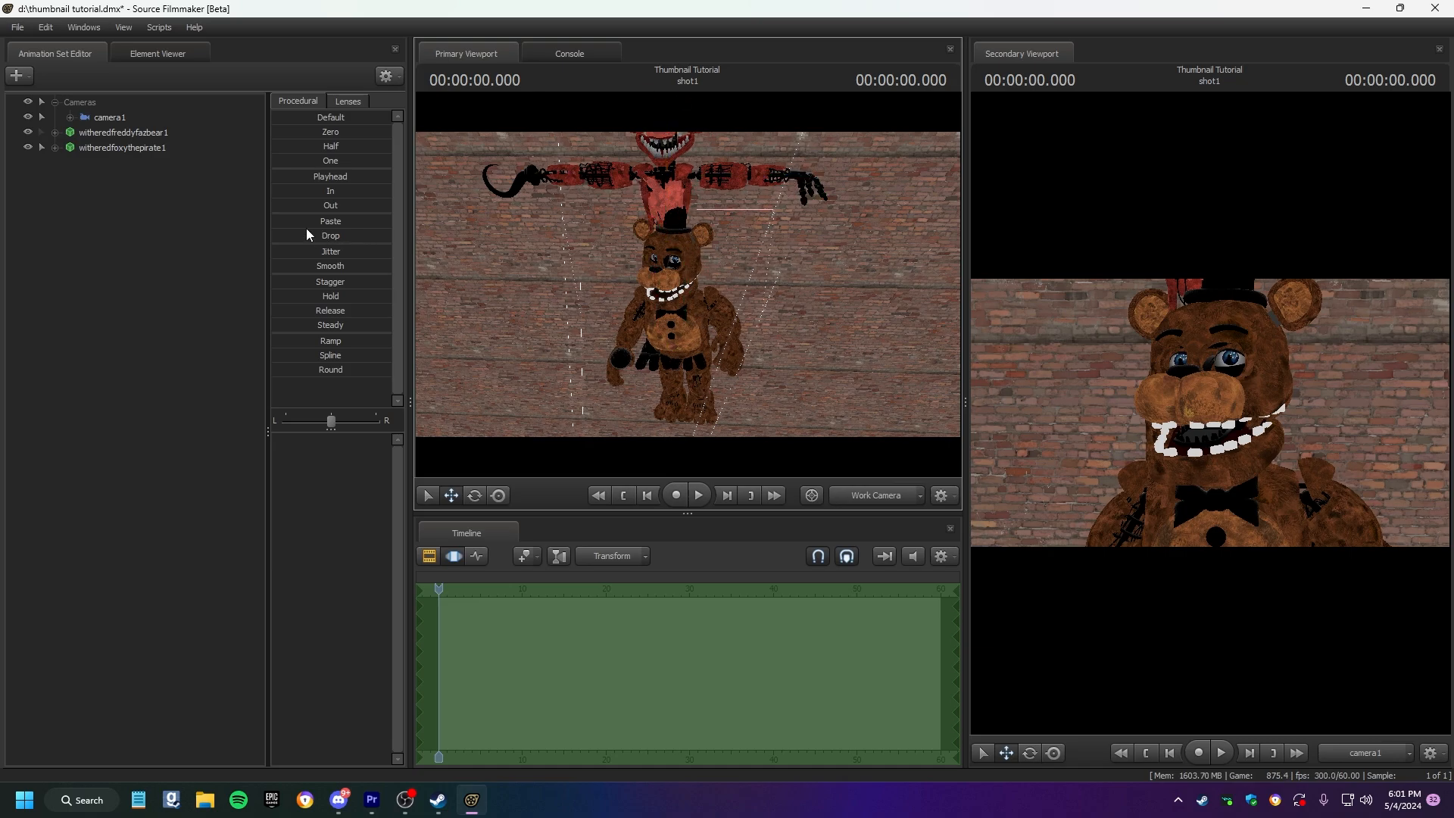
left_click(30, 132)
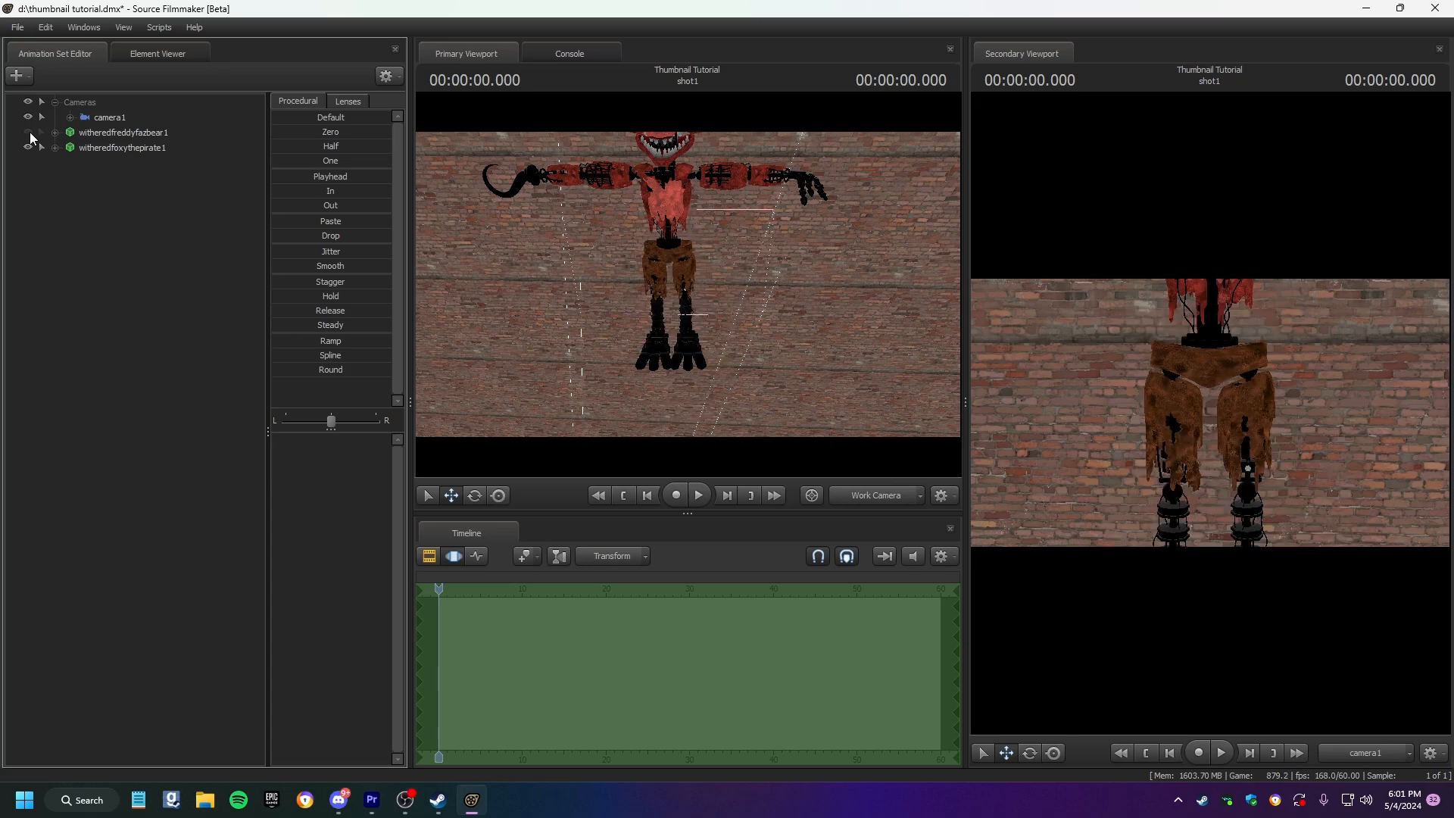
left_click(26, 131)
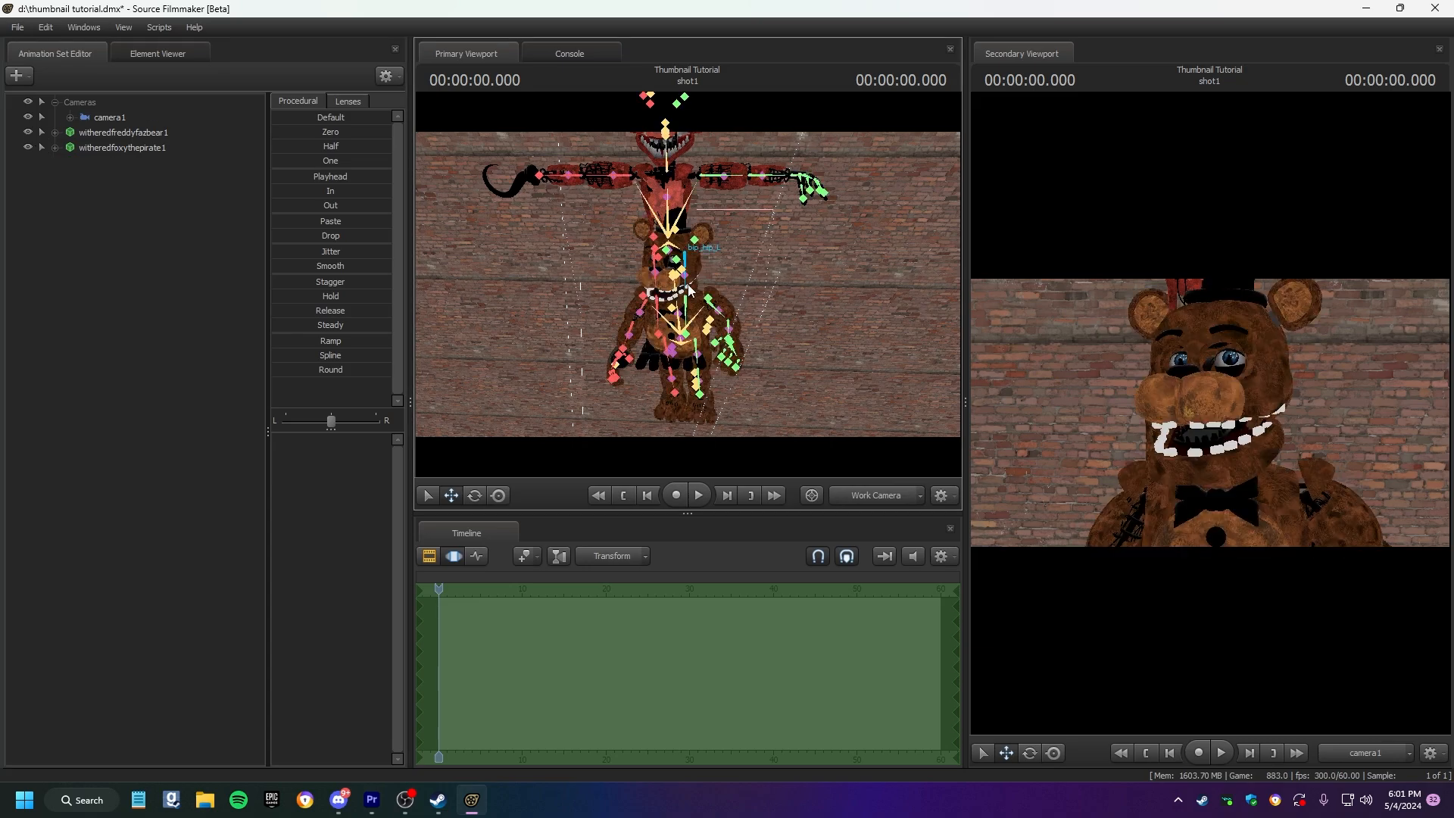
Move Withered Foxy's bip_pelvis so the model stands beside Freddy on the hat's hook-arm side, and activate the rotate manipulator.
left_click_drag(720, 340, 697, 296)
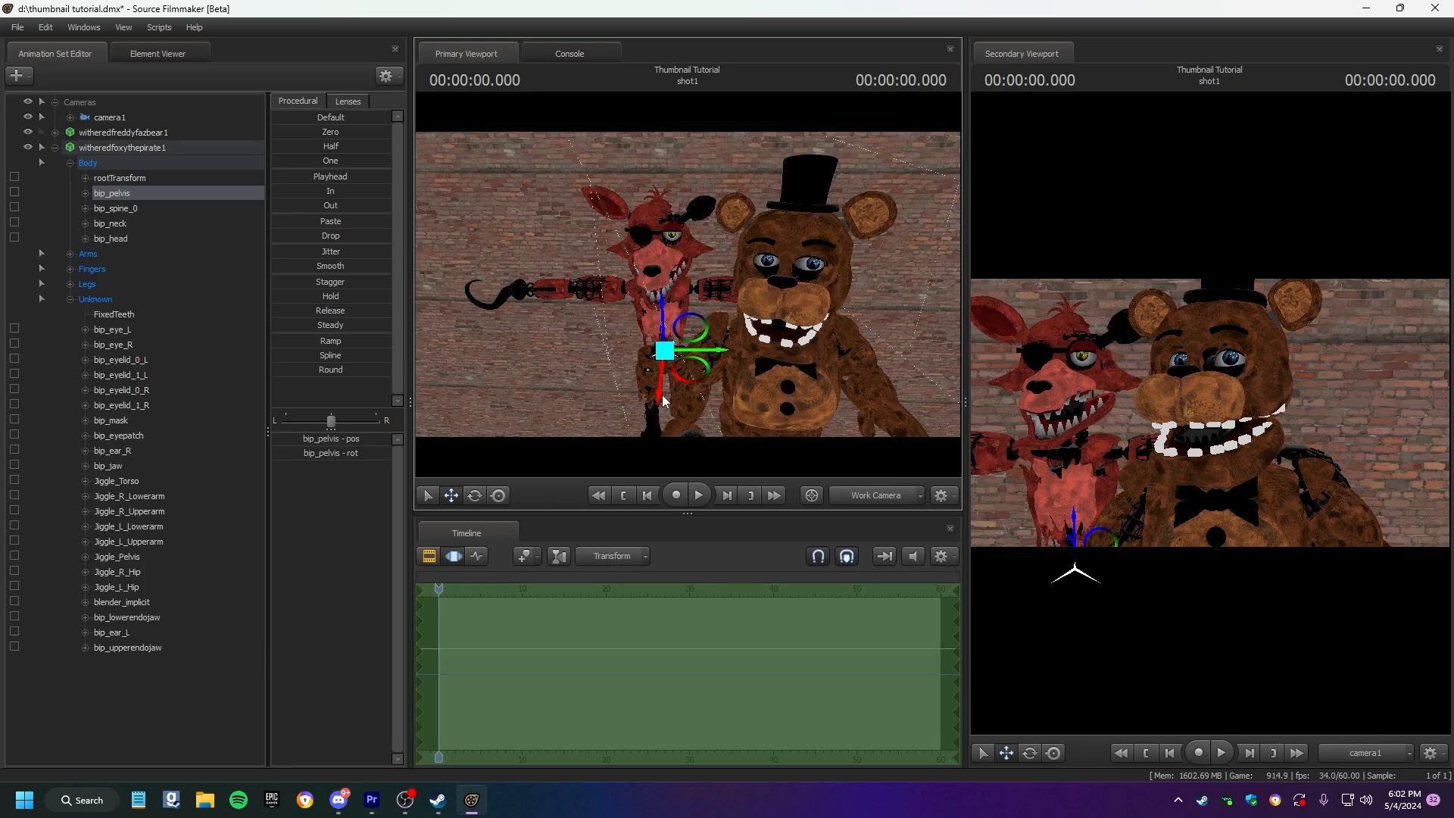
left_click(473, 495)
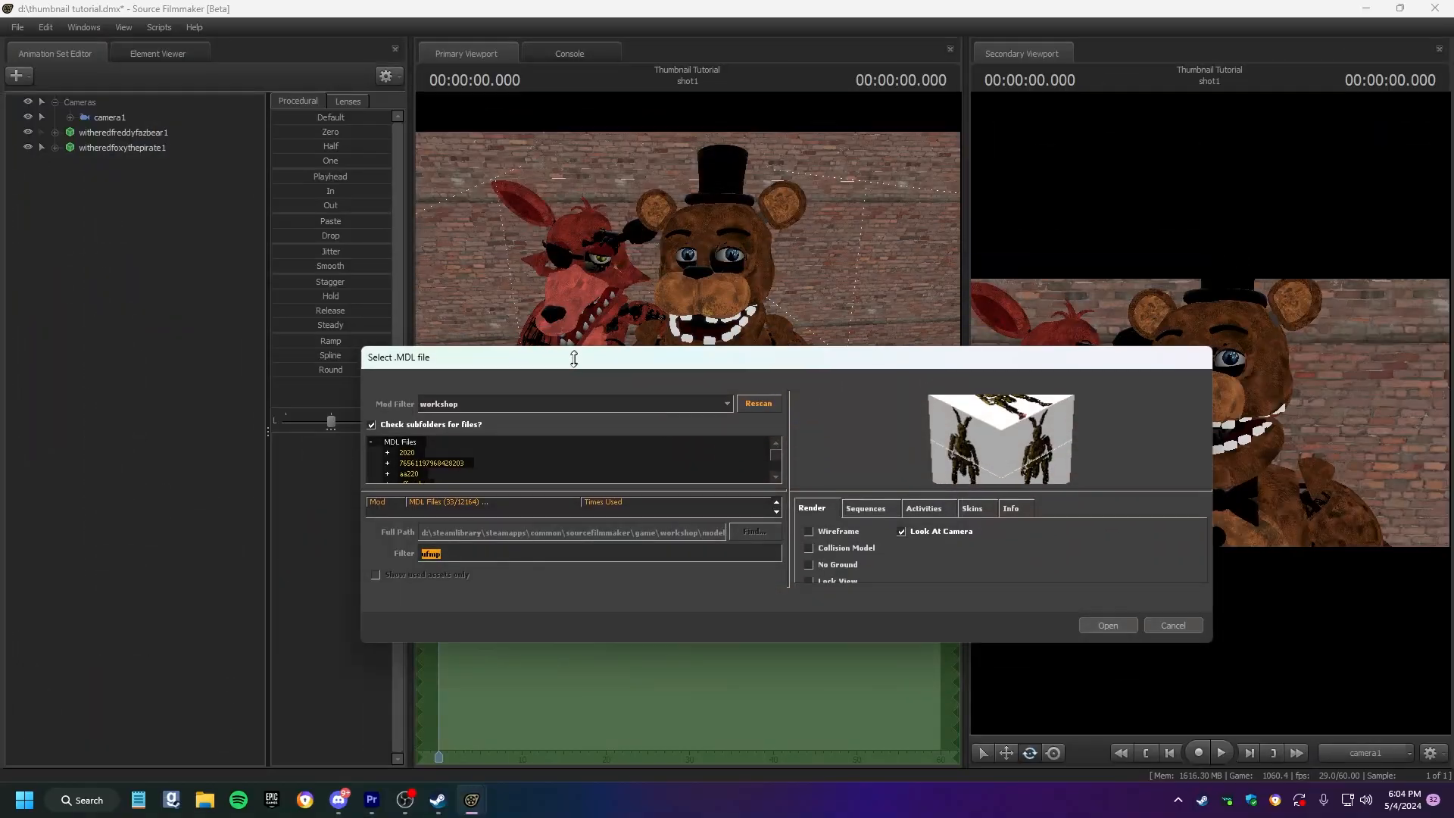
Create an animation set for the Withered Bonnie model from the ufmp models.
left_click_drag(597, 333, 597, 114)
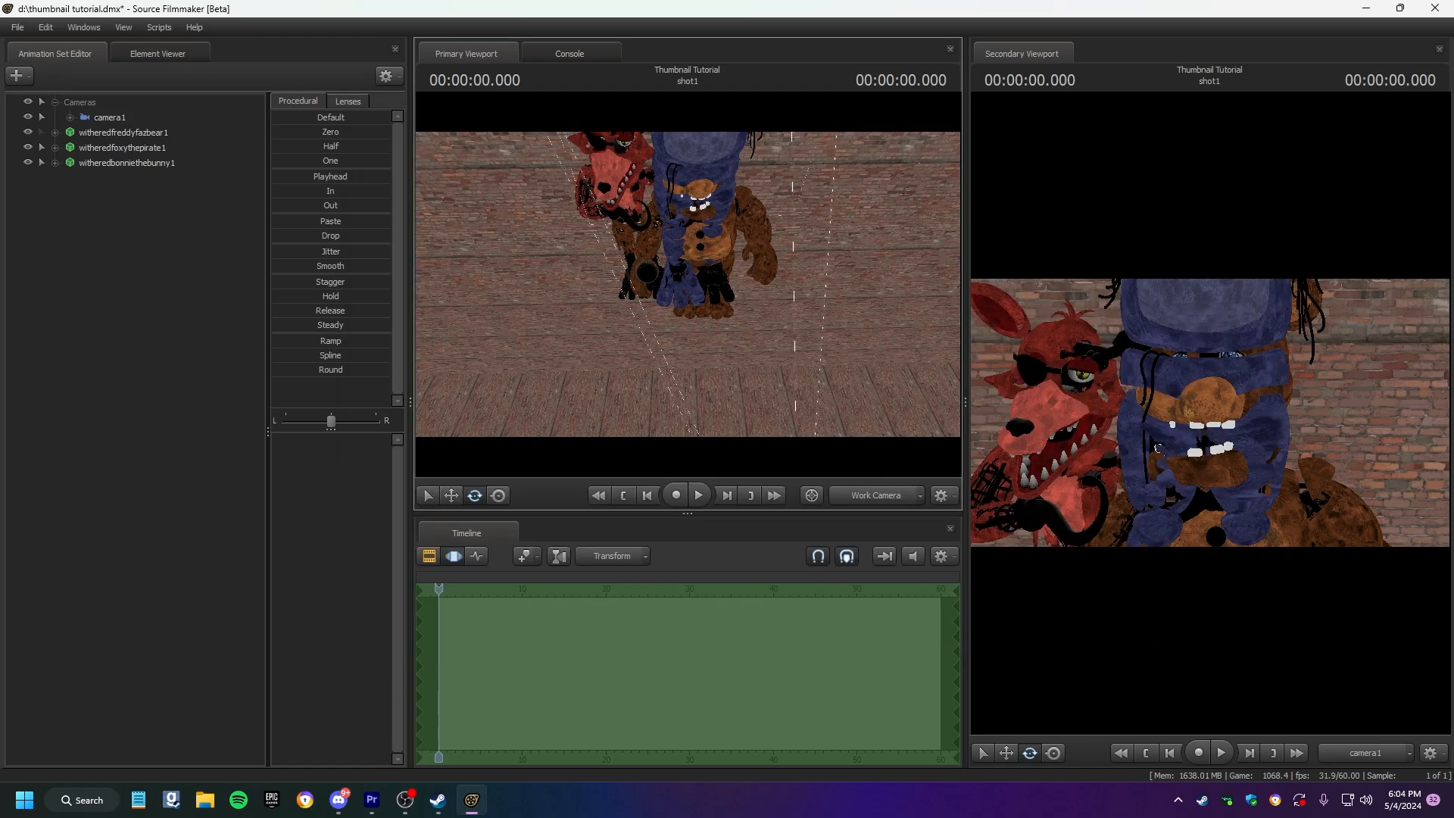
Move and turn Withered Bonnie's bip_pelvis so the model leans out behind Freddy on the opposite side from Foxy.
left_click_drag(687, 284, 688, 228)
key("w")
key("w")
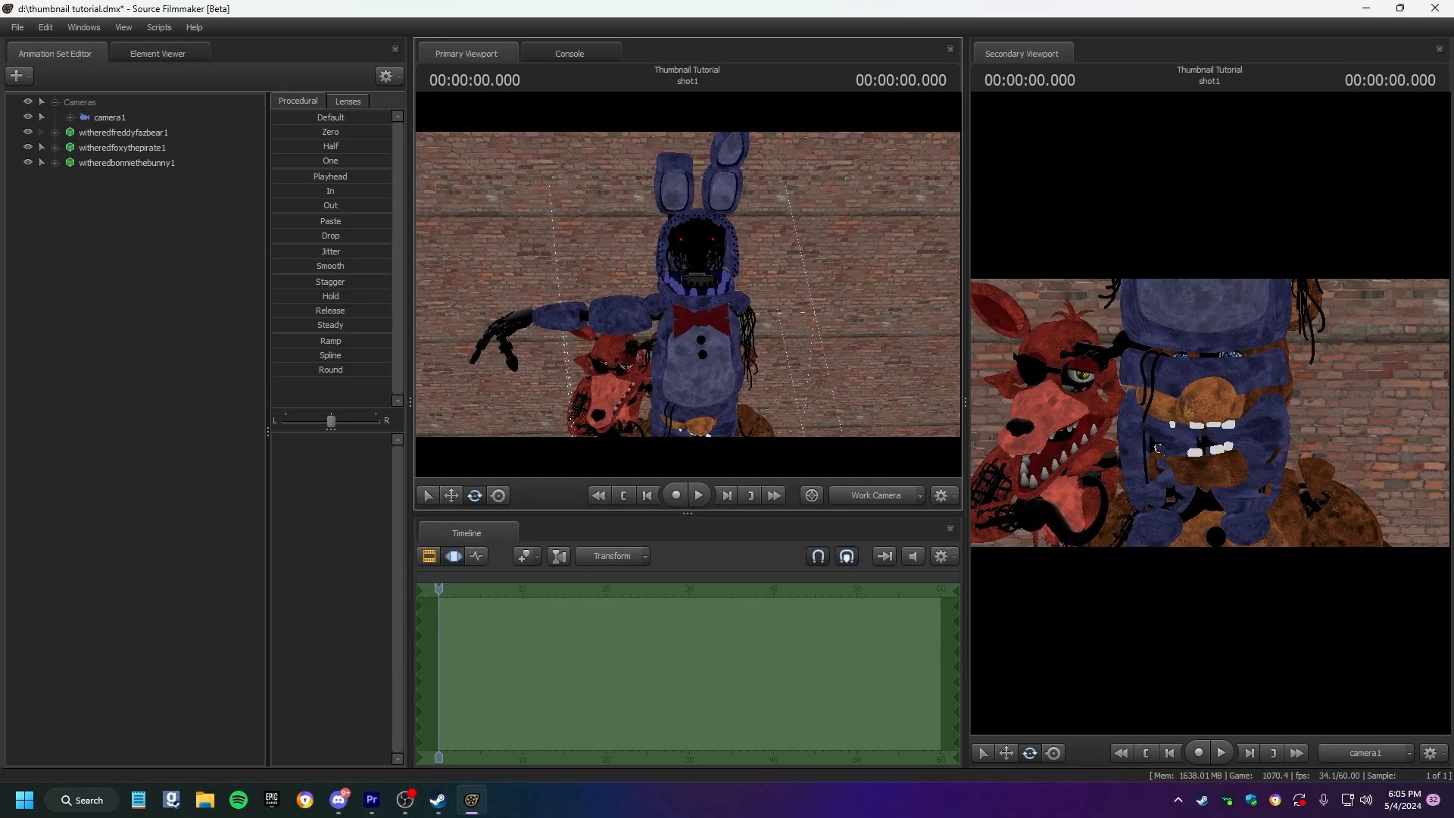
key("s")
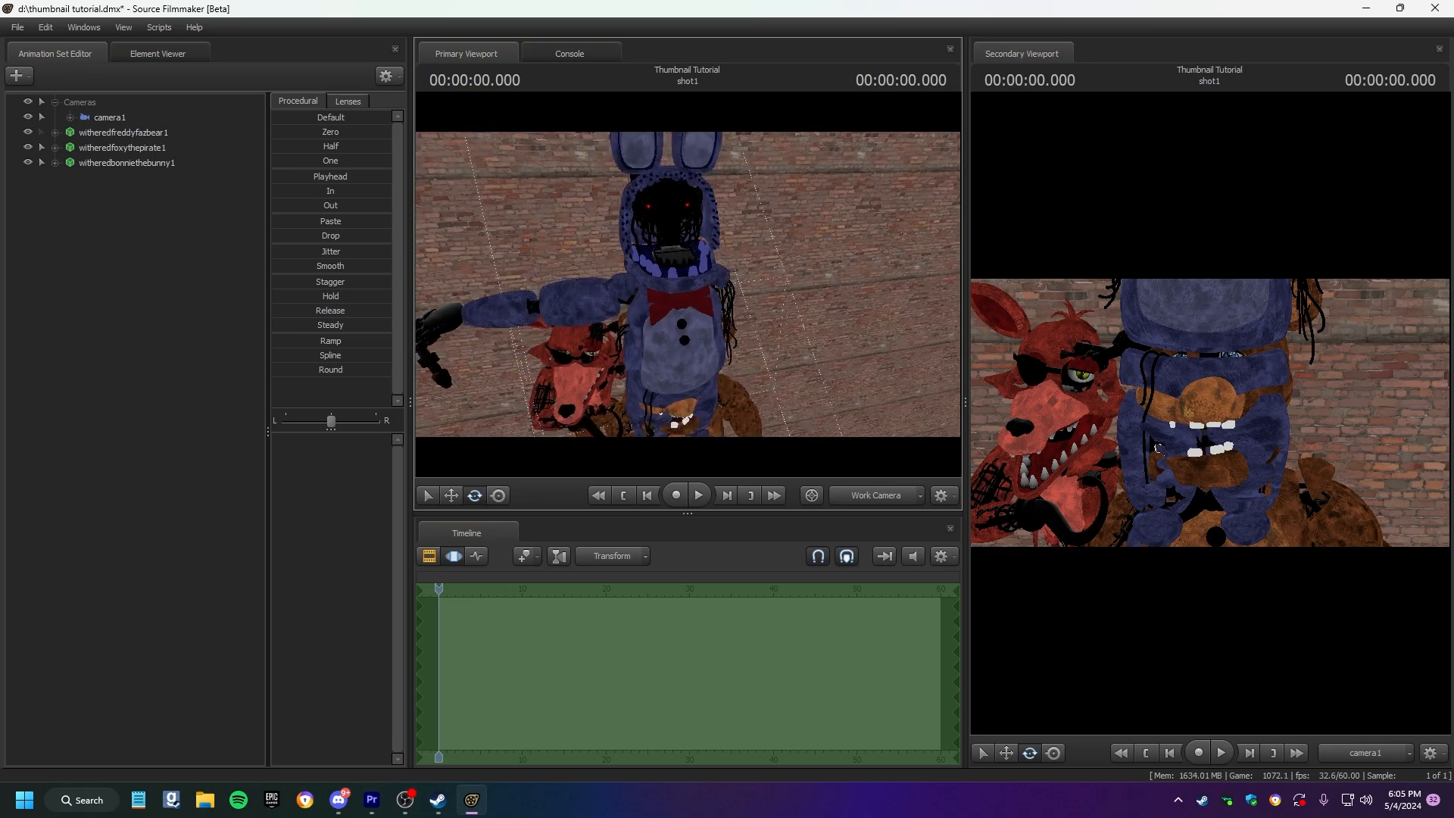
key("w")
key("s")
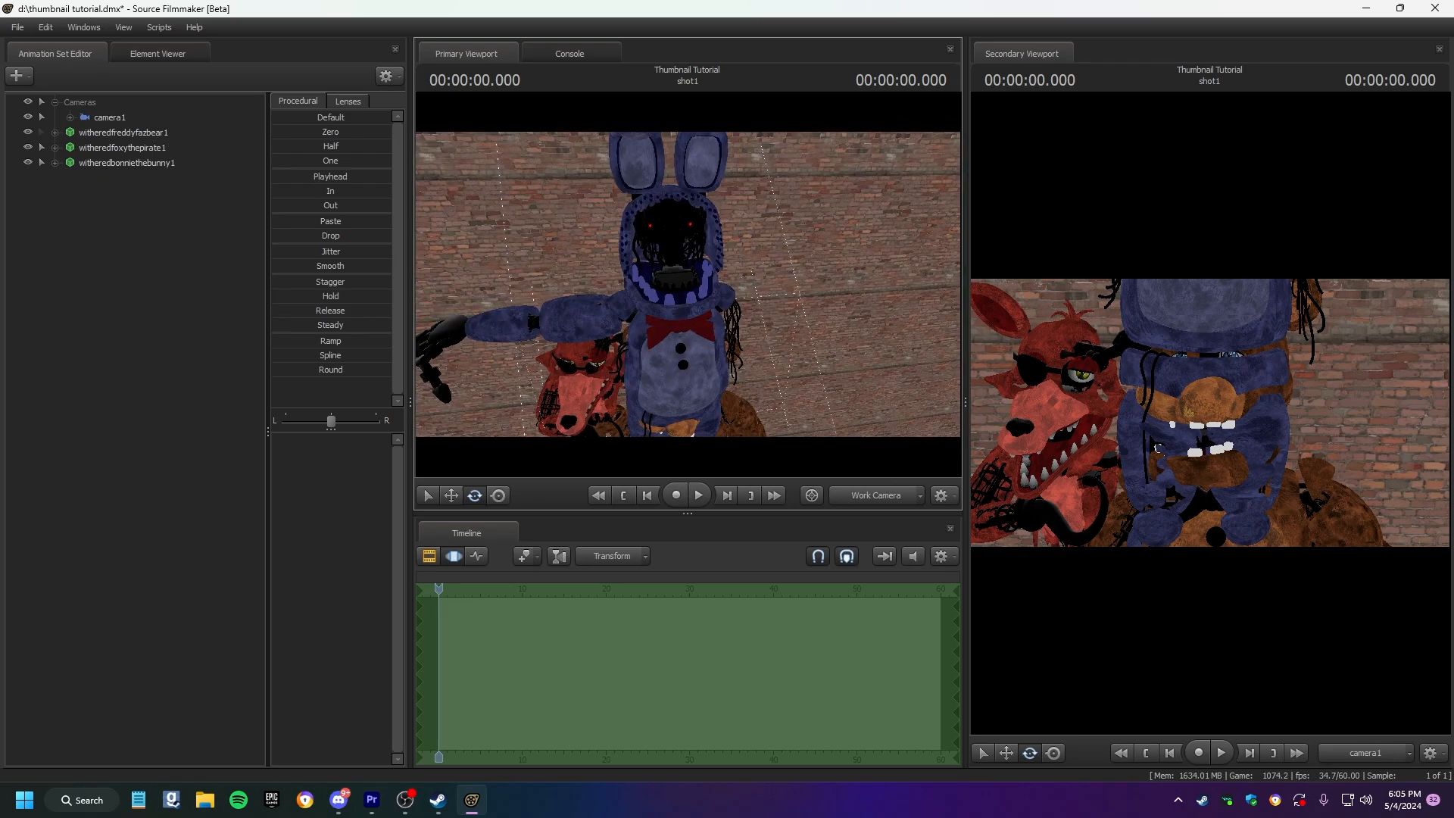
key("w")
key("s")
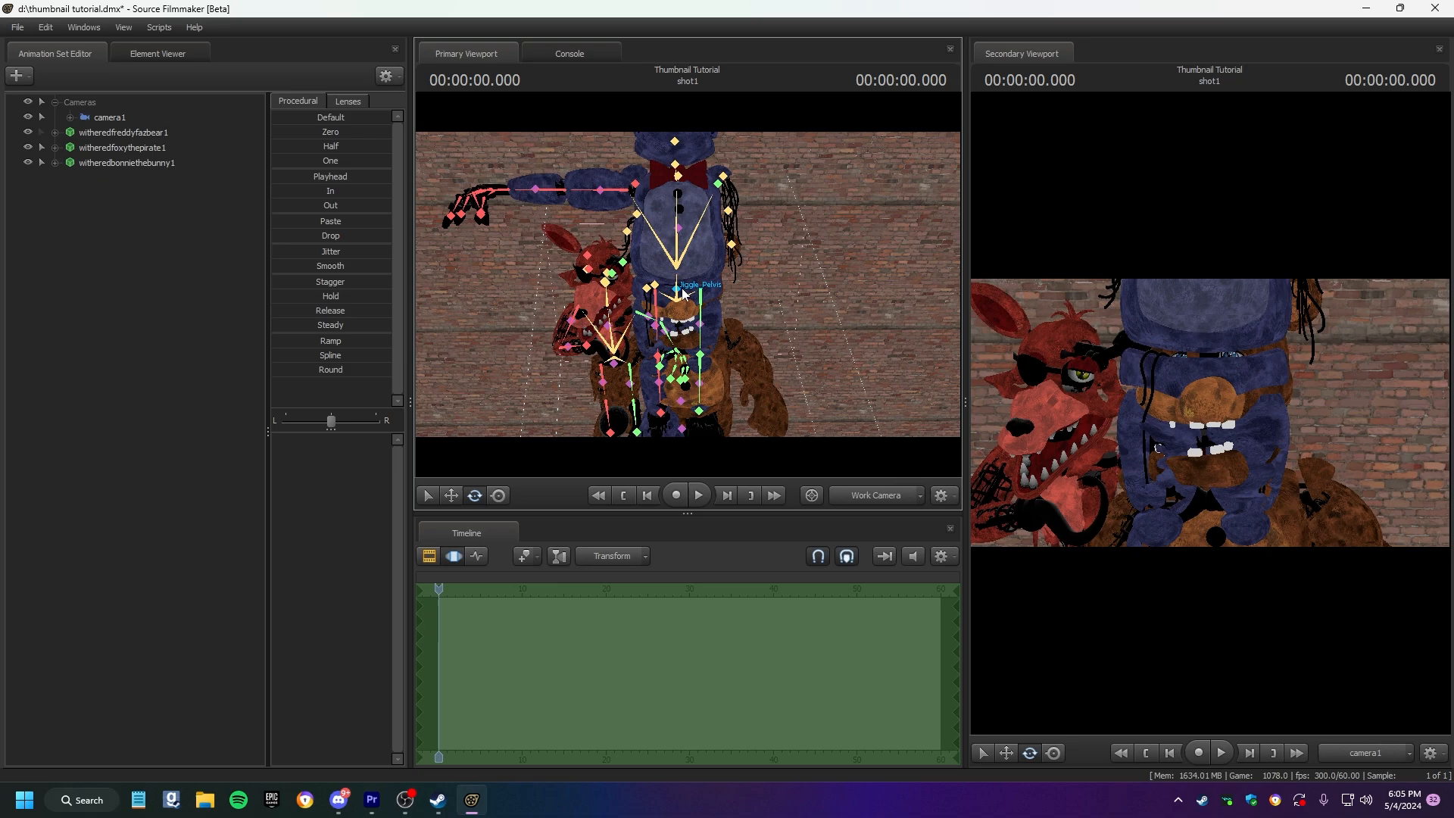
left_click(681, 301, "ctrl")
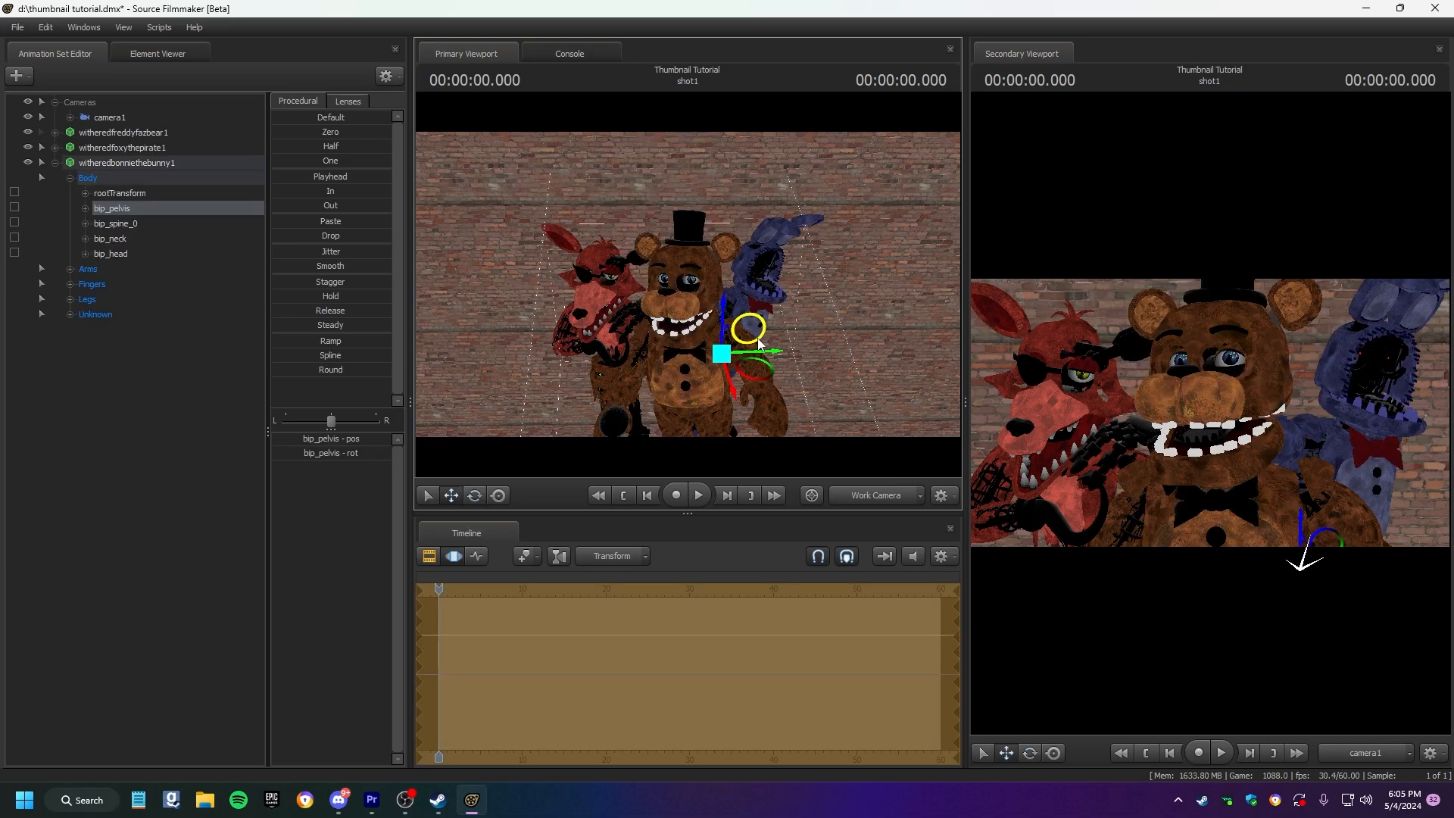
left_click_drag(753, 331, 755, 331)
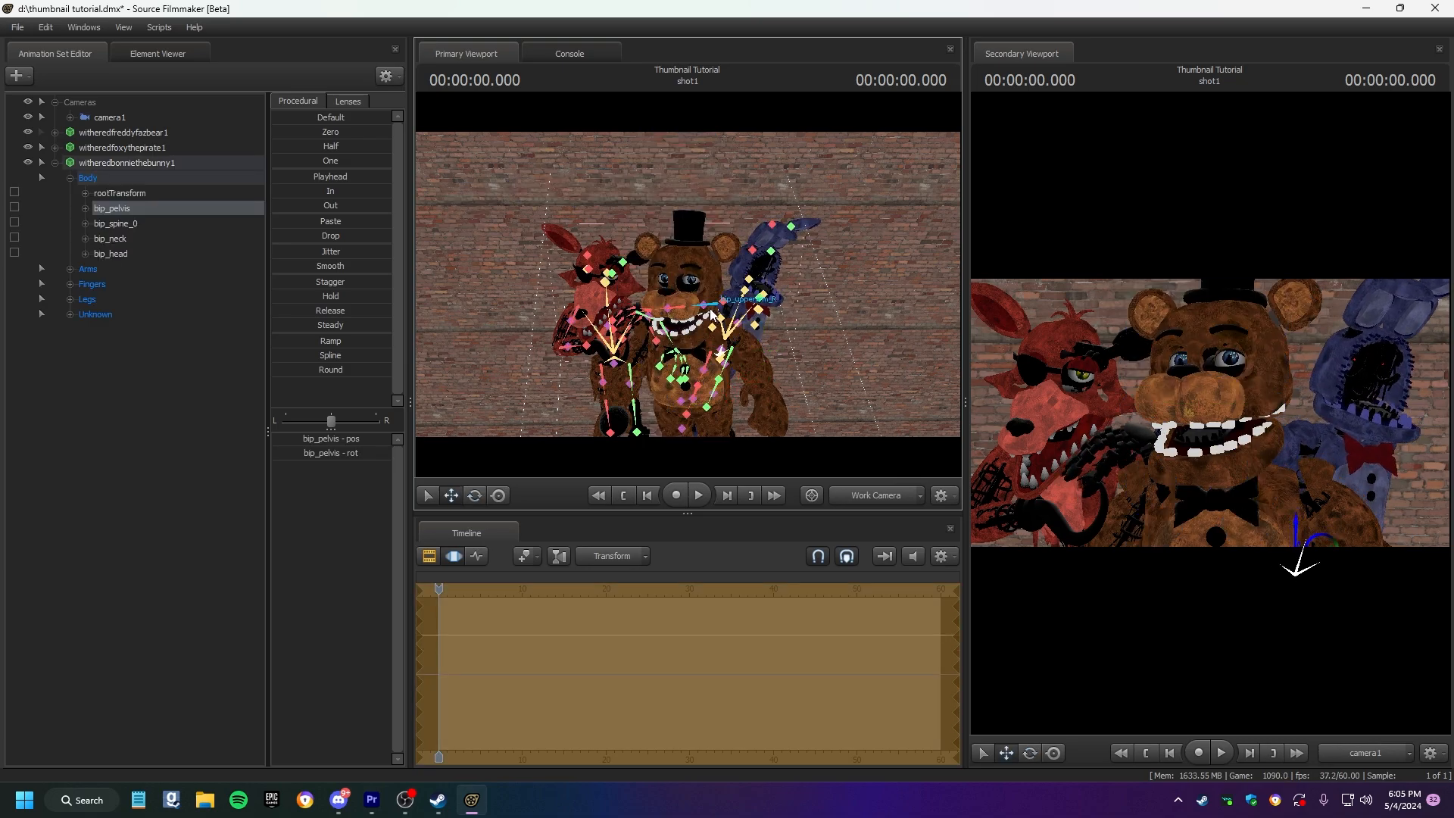
Rotate Withered Bonnie's bip_upperarm_R to pose the right arm.
left_click(710, 309, "ctrl")
left_click(477, 496)
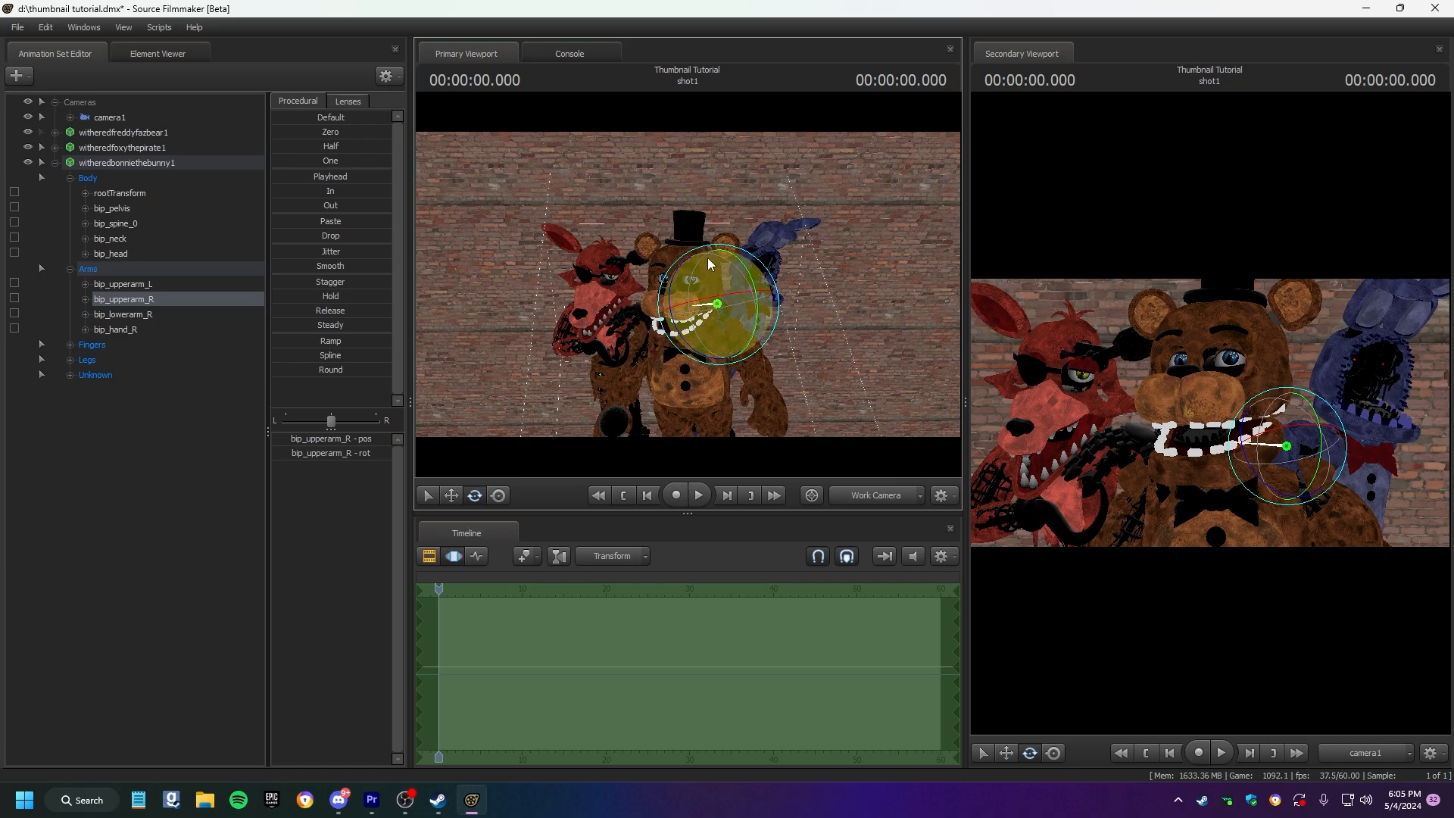
left_click_drag(707, 258, 688, 285)
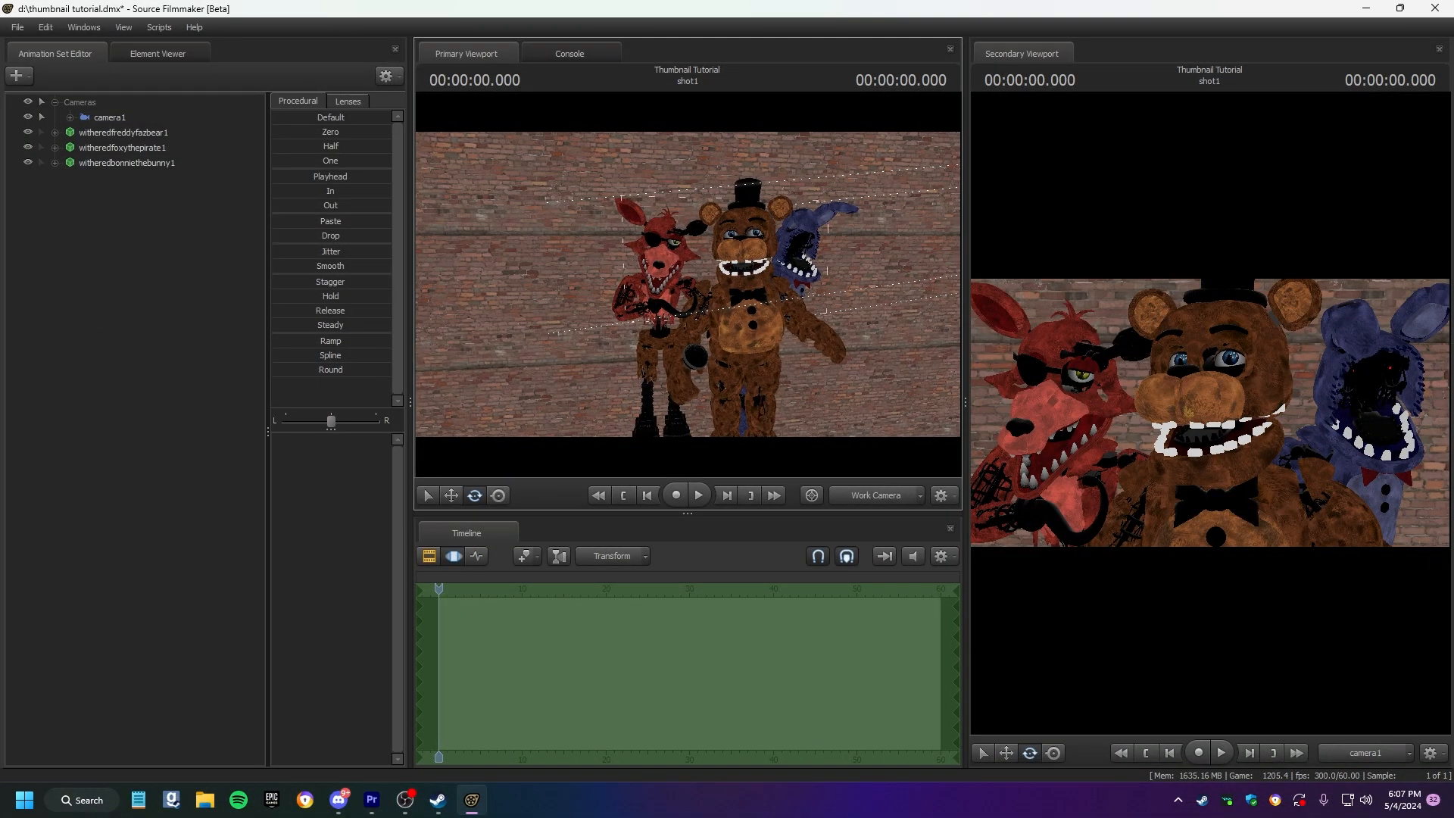
Enable lighting for the scene in the primary viewport.
left_click_drag(688, 285, 515, 333)
key("s")
key("w")
key("s")
key("w")
key("d")
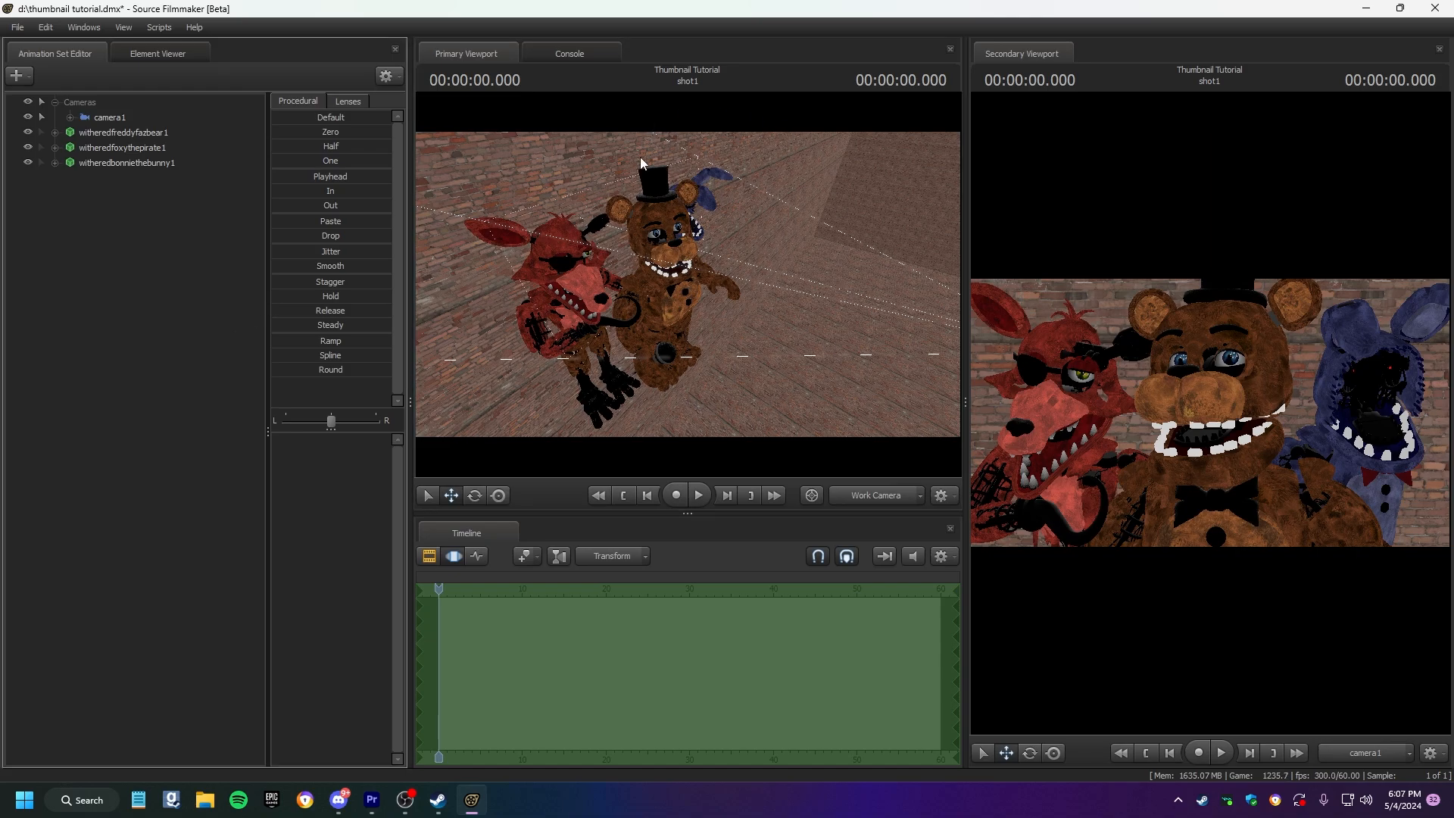
right_click(638, 264)
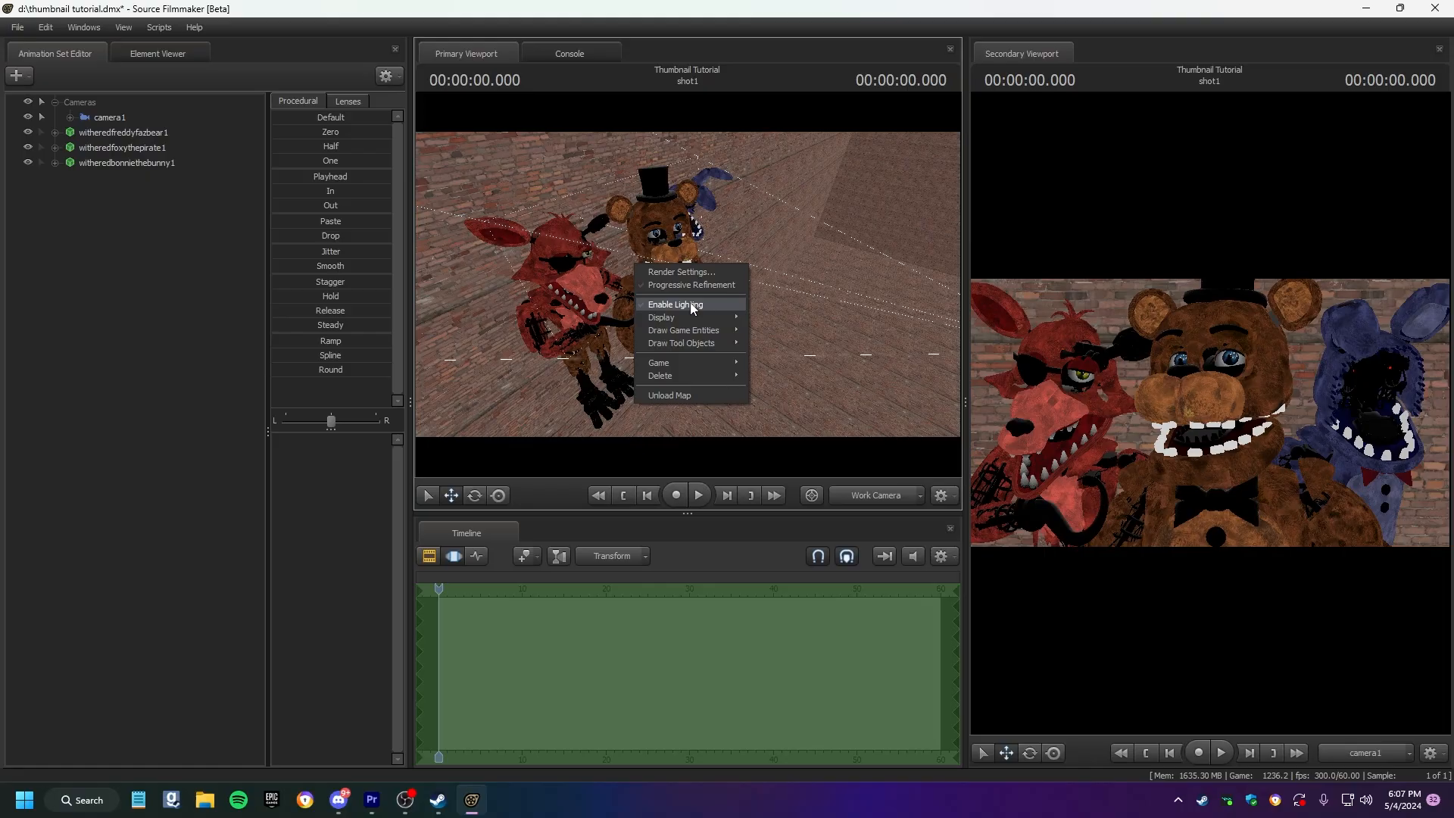
left_click(681, 317)
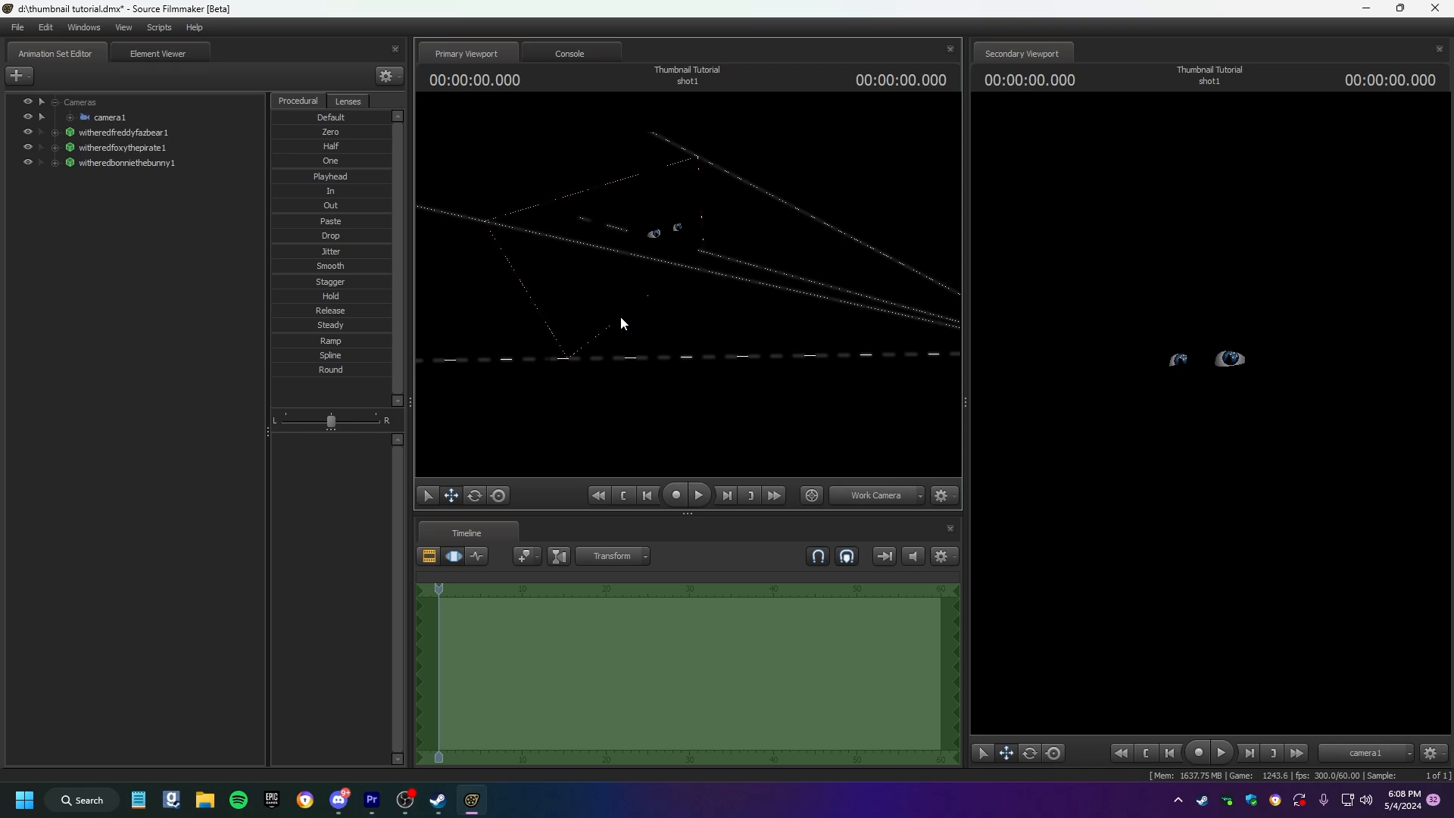
Create an animation set for a new light aimed at the three characters from the front.
left_click_drag(669, 251, 633, 241)
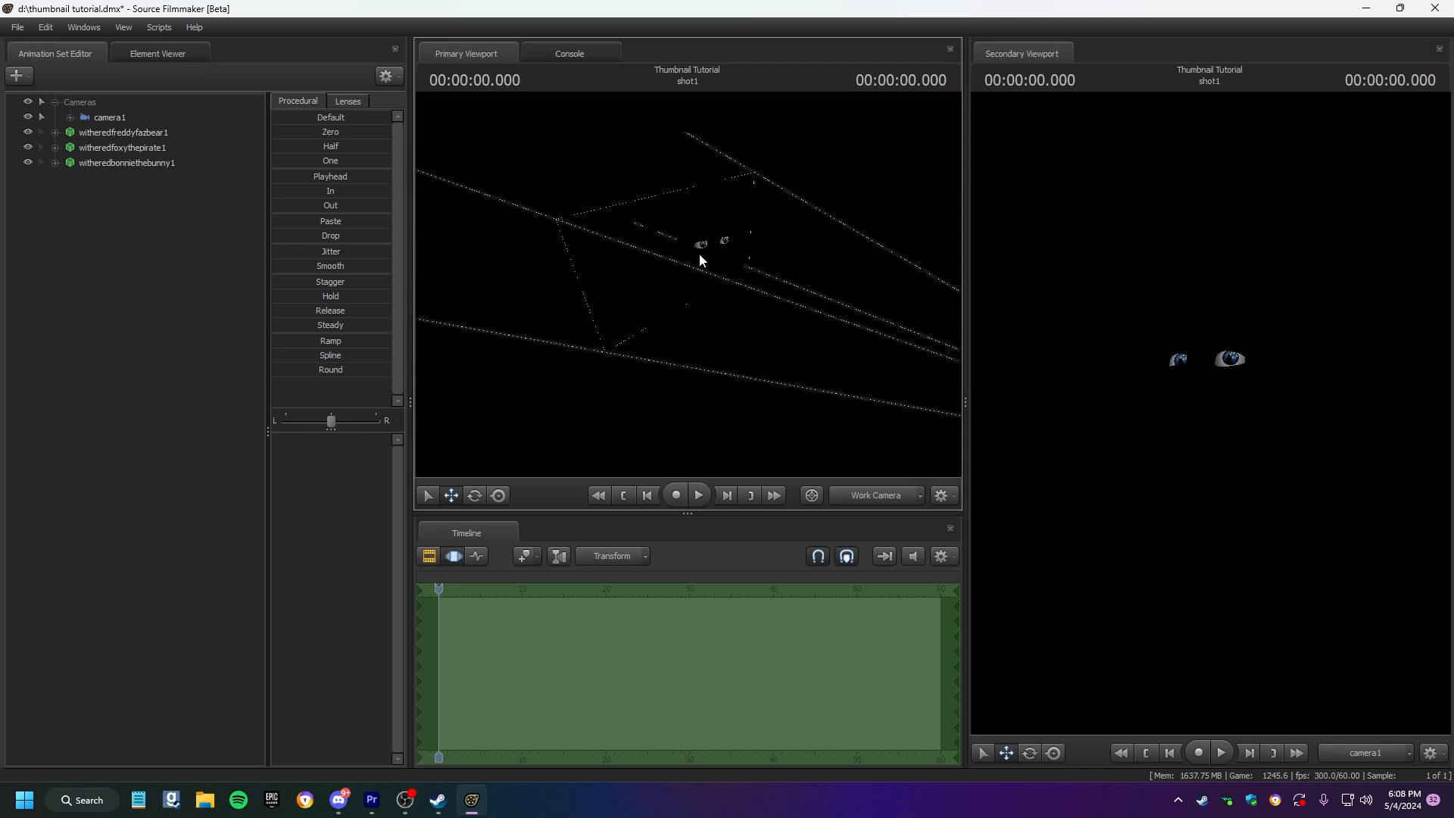
left_click_drag(762, 276, 636, 281)
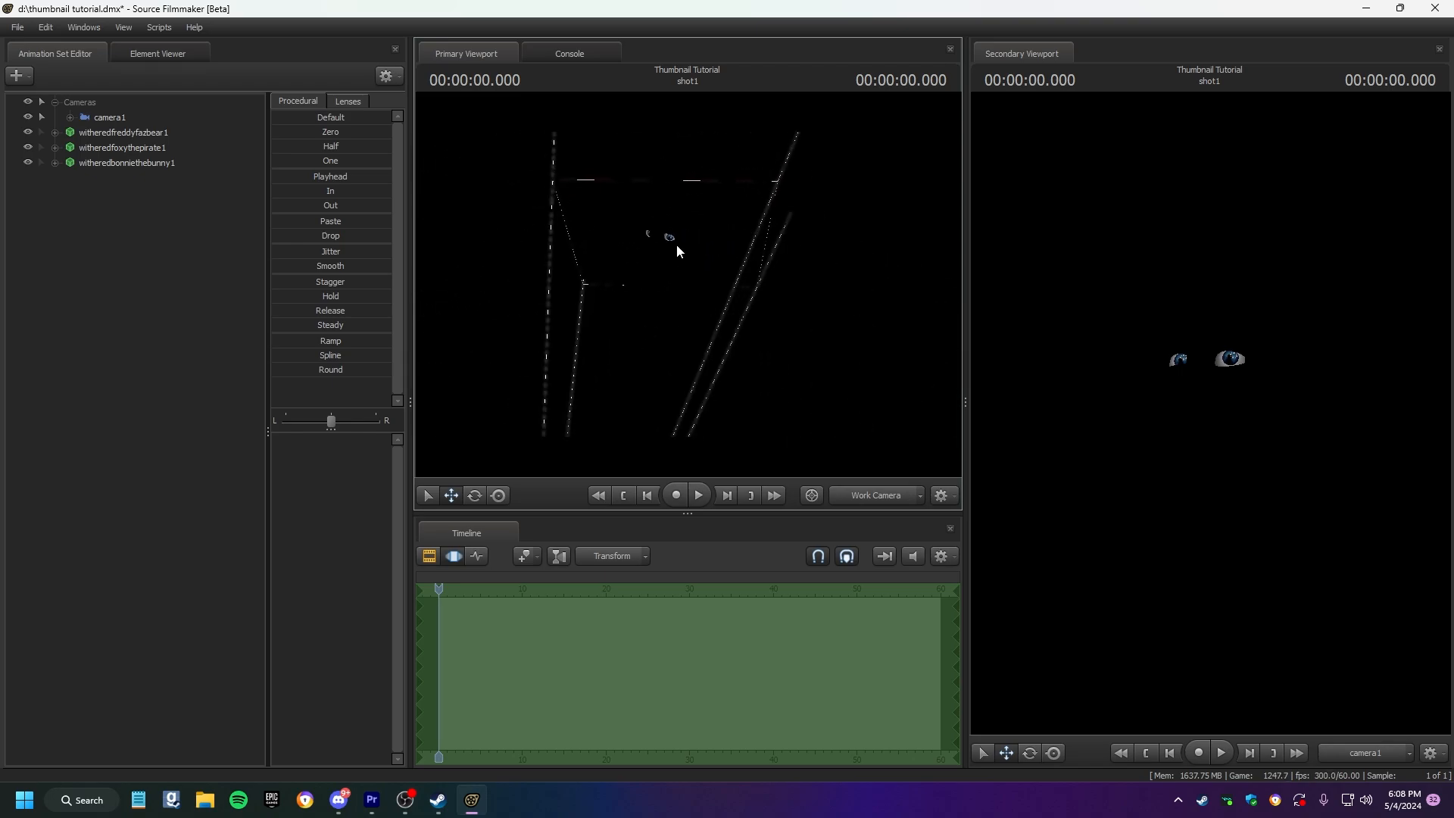
left_click(21, 81)
left_click(21, 81)
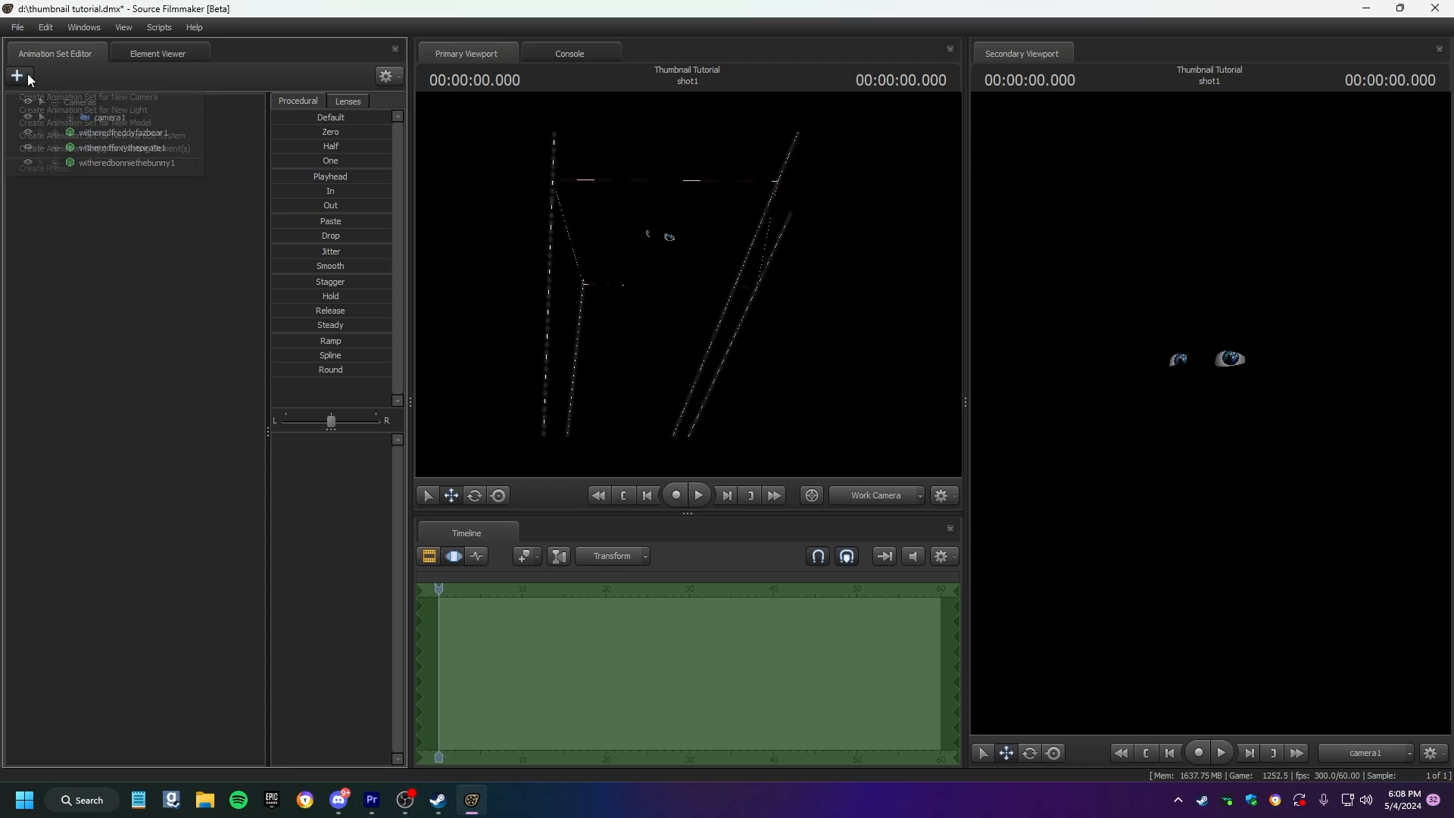
left_click(22, 80)
left_click(142, 109)
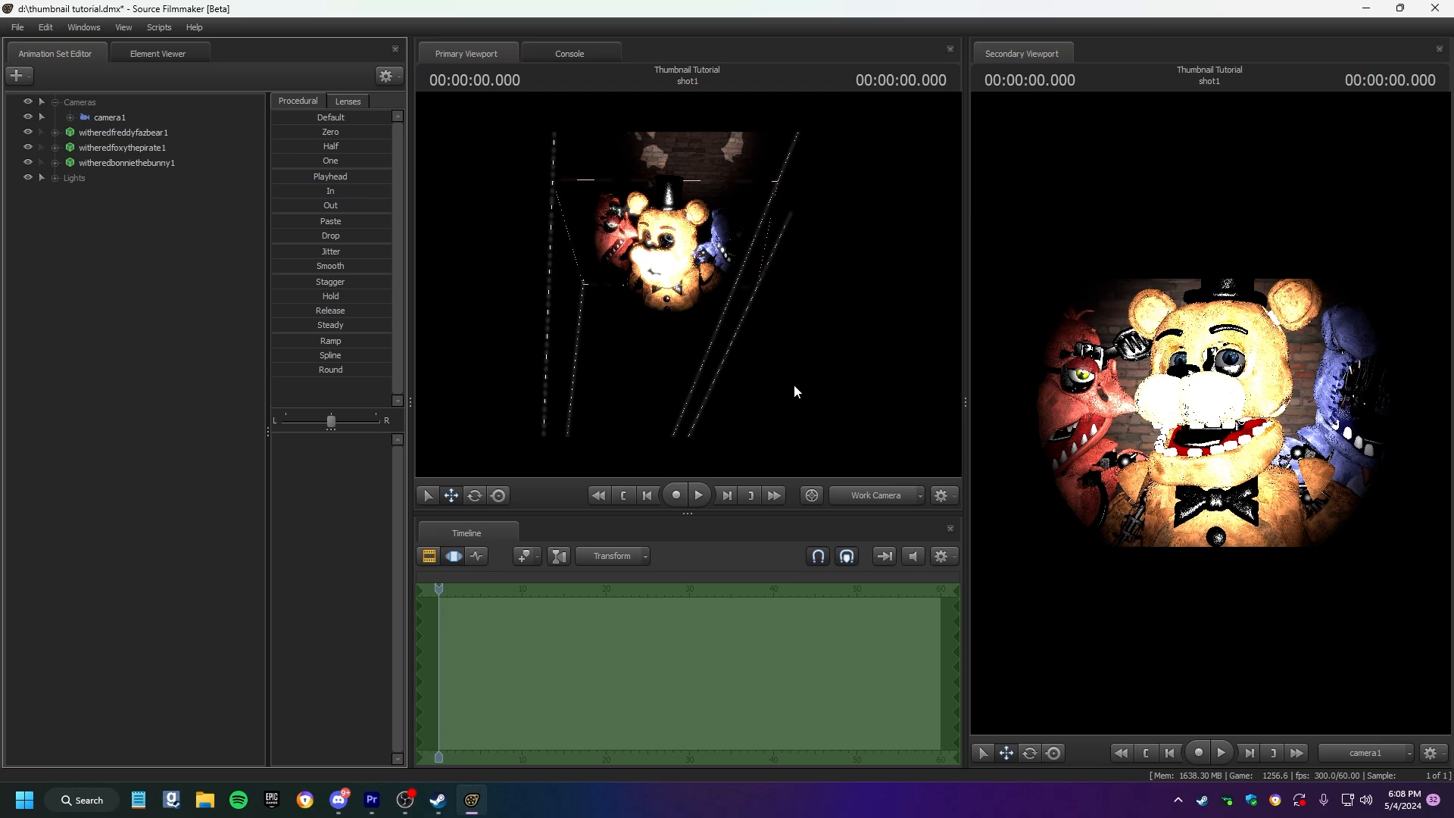
Disable lighting in the primary viewport and view the whole group from farther away.
right_click(609, 289)
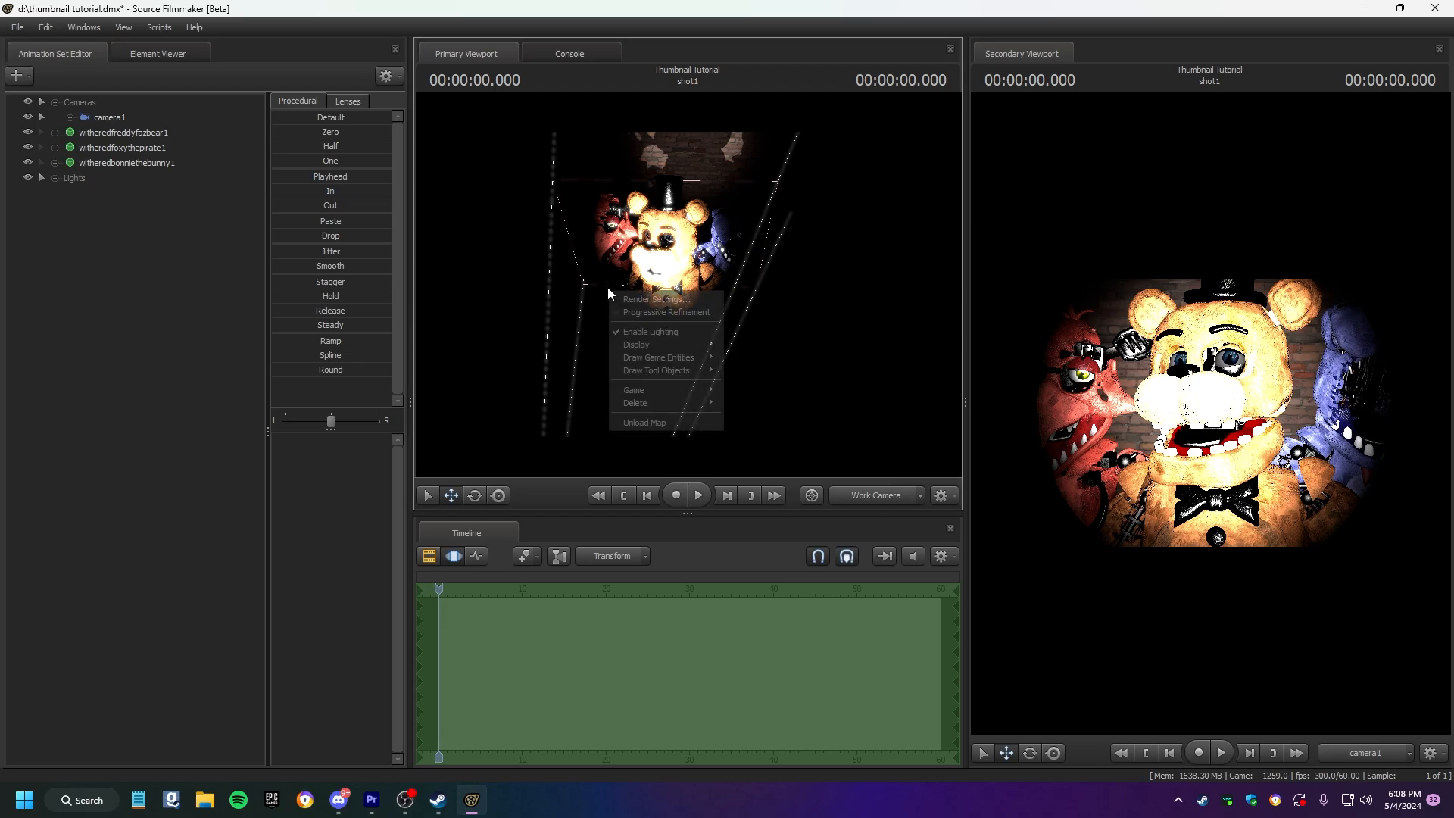
left_click(658, 331)
left_click_drag(657, 331, 360, 288, "alt")
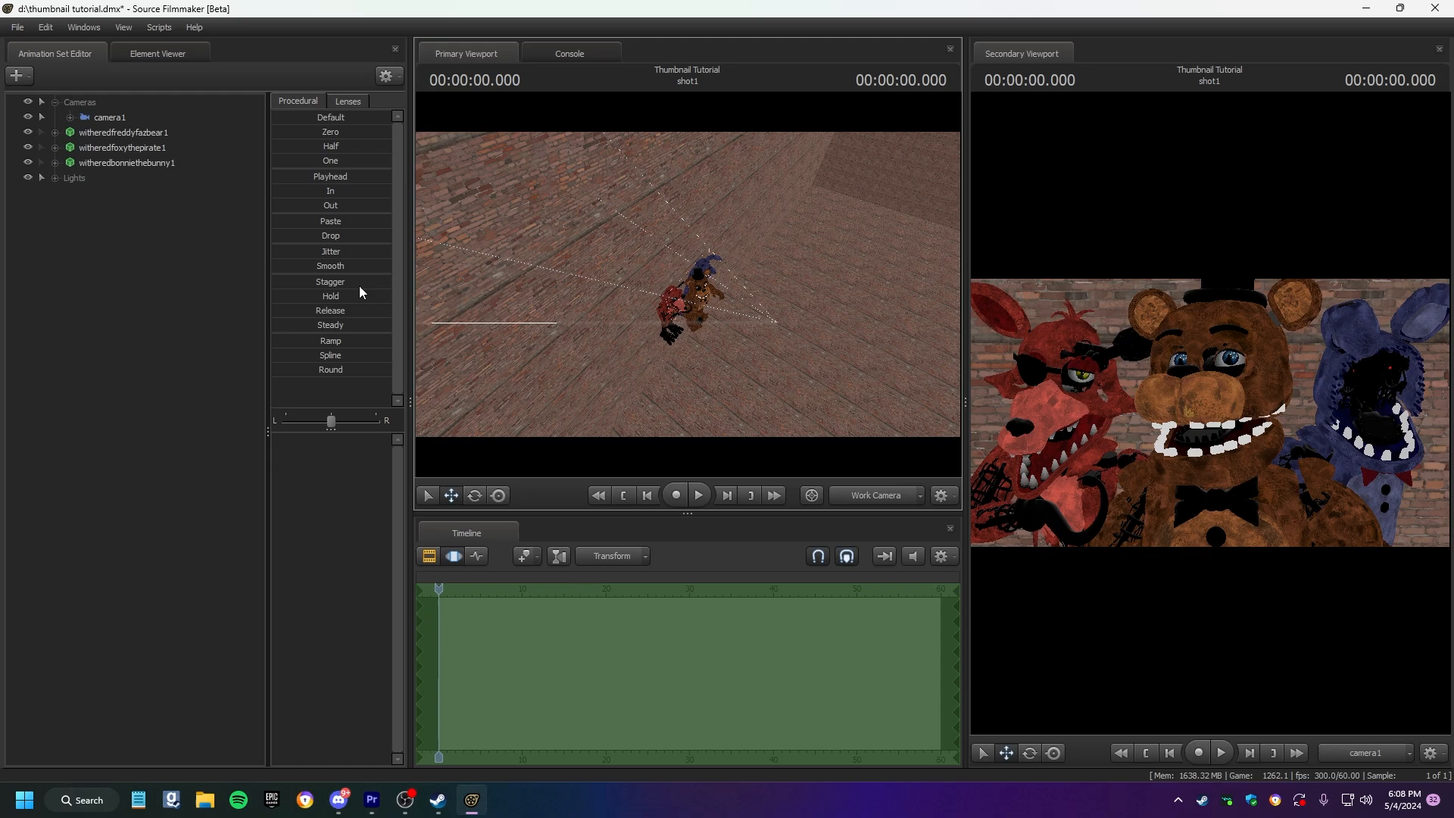
Start an animation set for a new model, filter the models by greenscreen, and select dasmatze\greenscreenpanels\64.mdl.
left_click(29, 79)
left_click(117, 98)
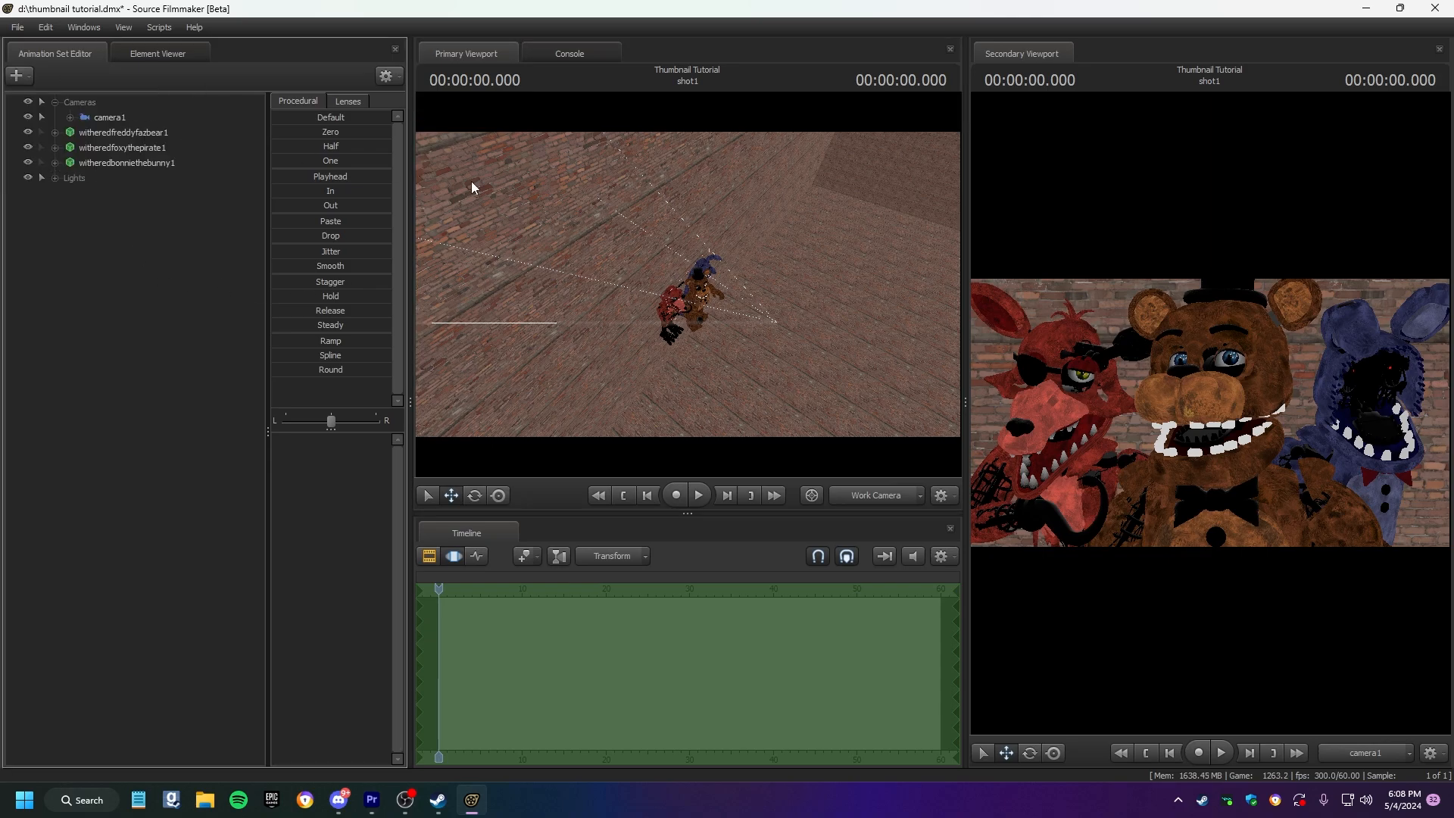
type("gr")
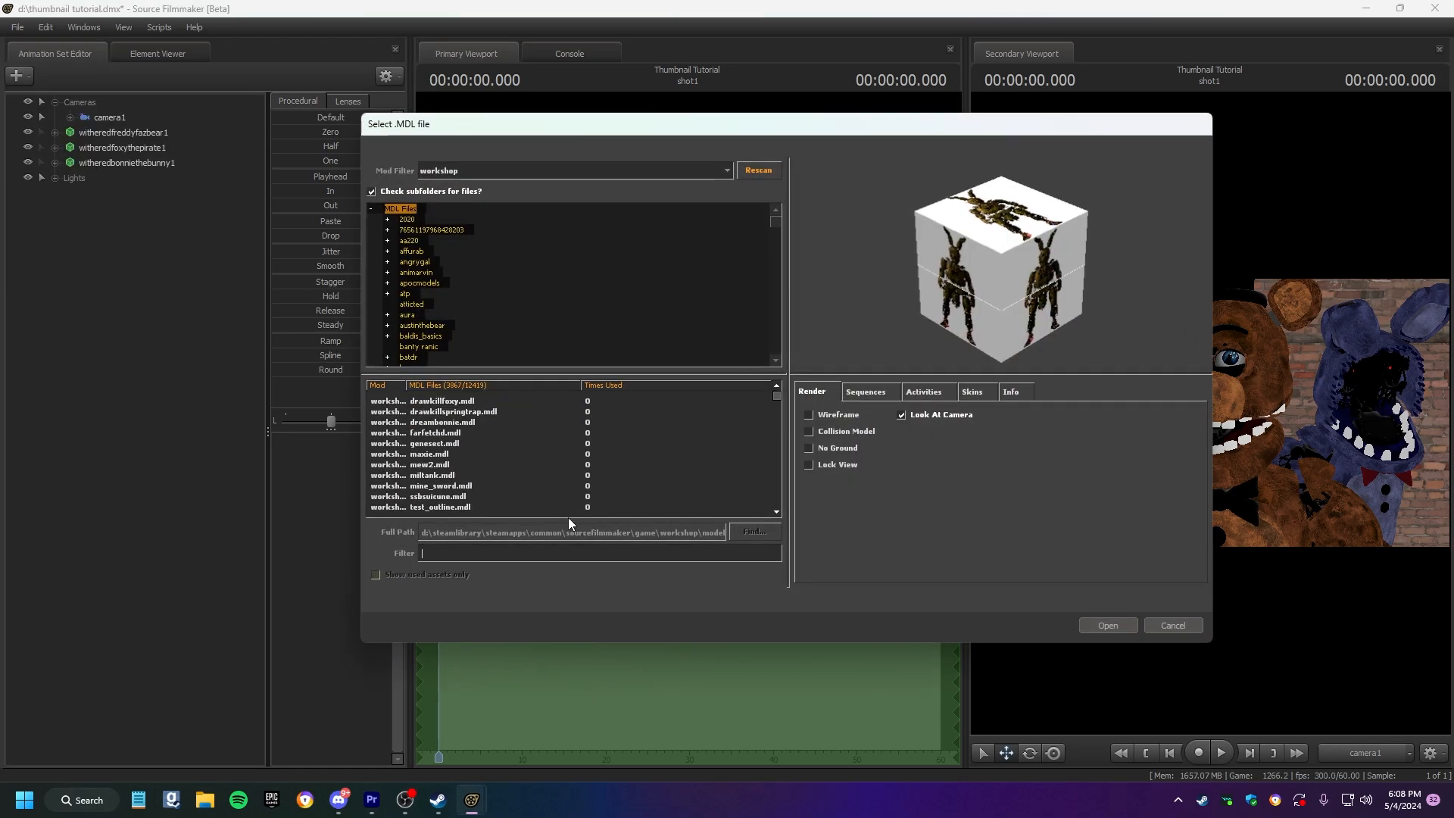
type("eenscreen")
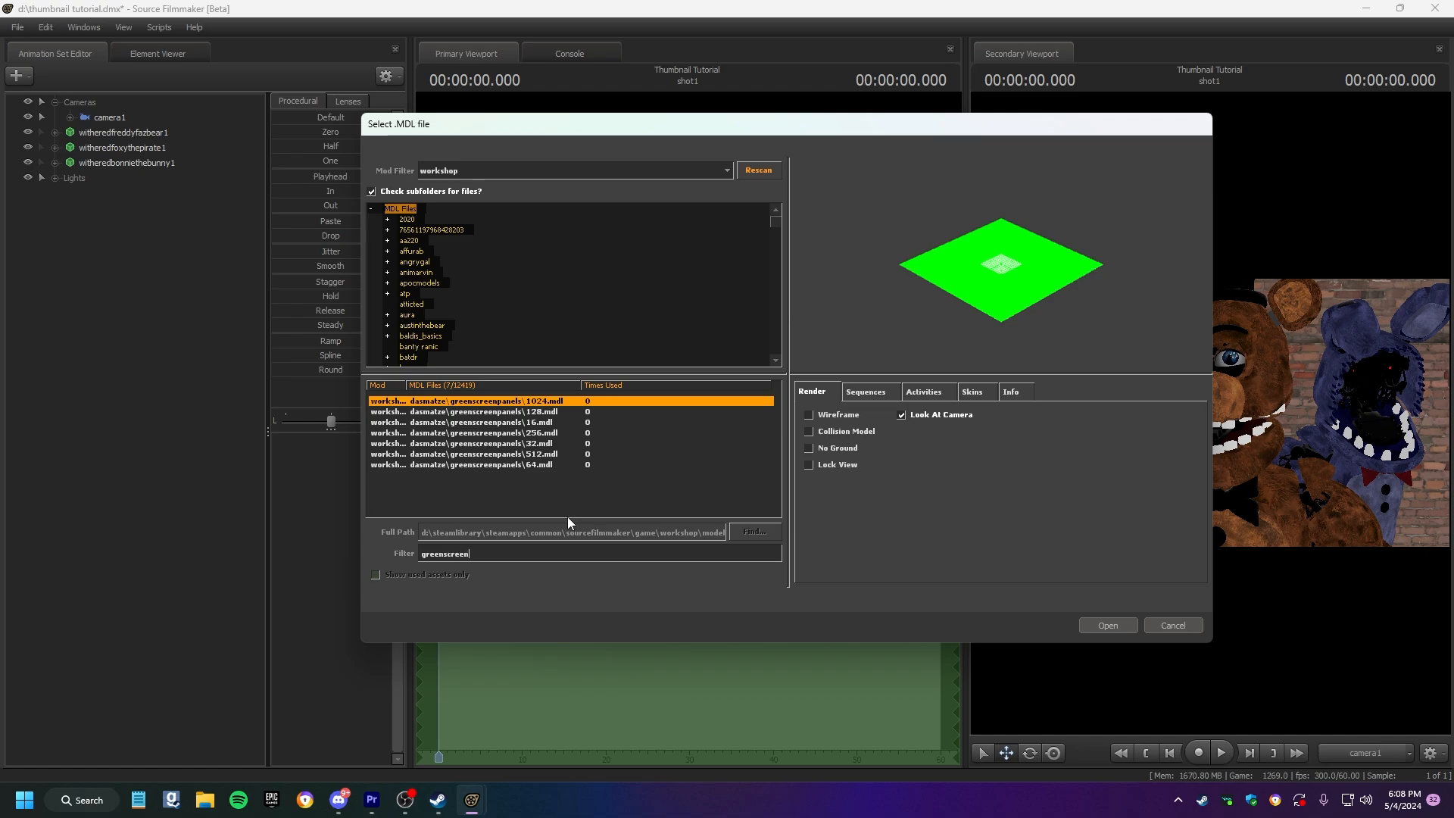
left_click(516, 464)
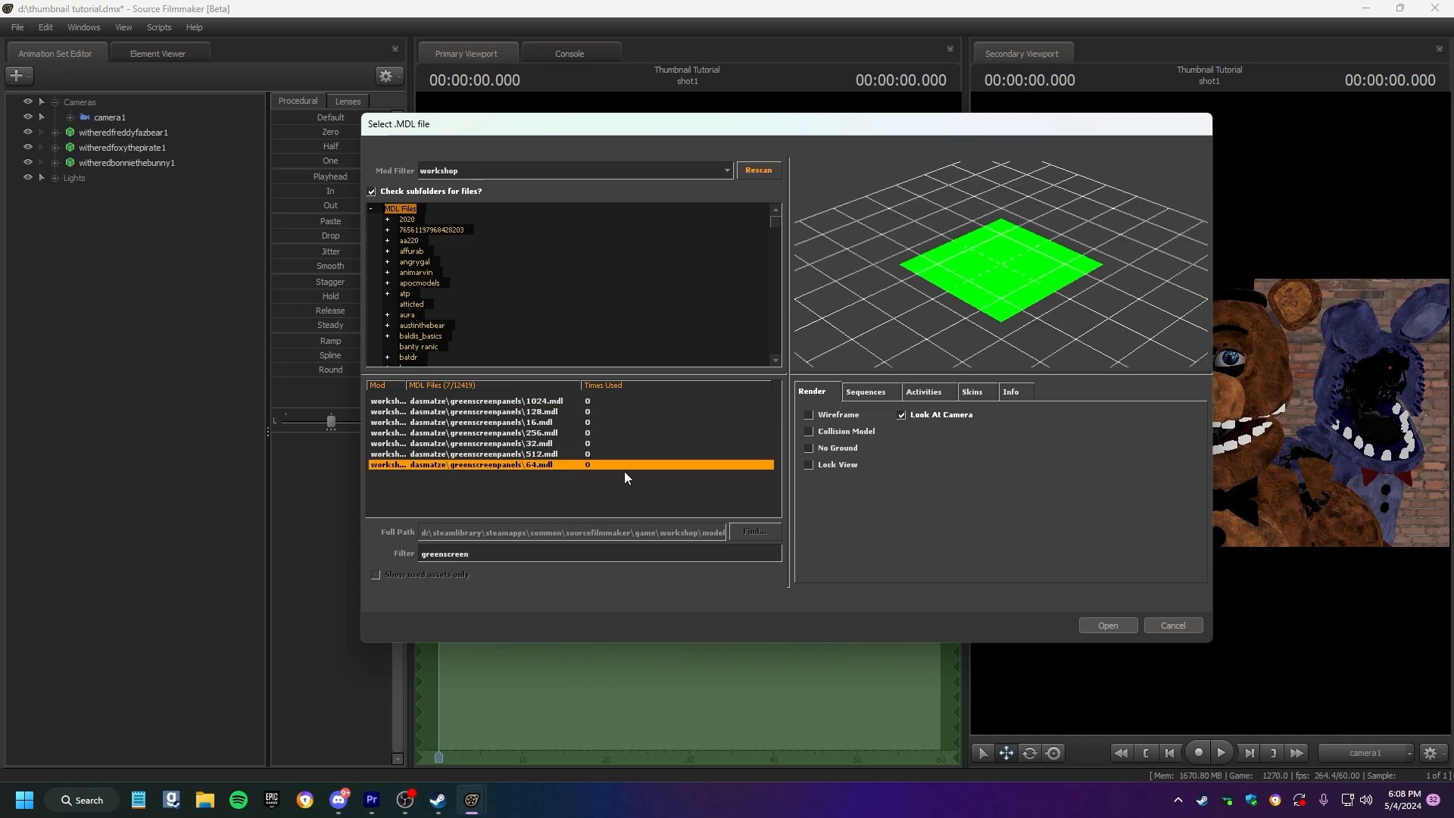
Switch to Steam, search the Source Filmmaker workshop models for greenscreen, and examine the Greenscreen Panels item and its included files.
left_click(435, 805)
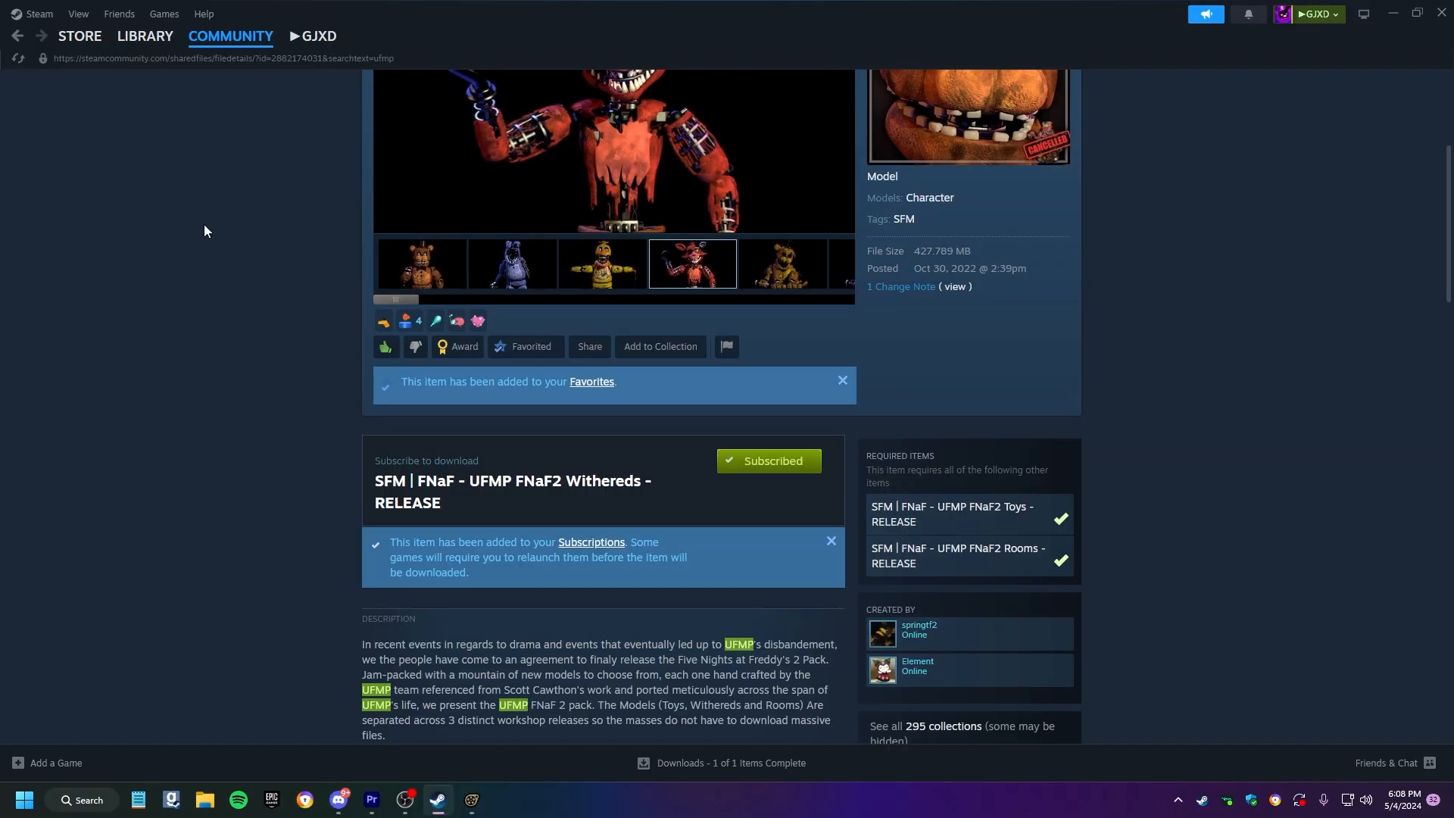
left_click(16, 43)
double_click(910, 292)
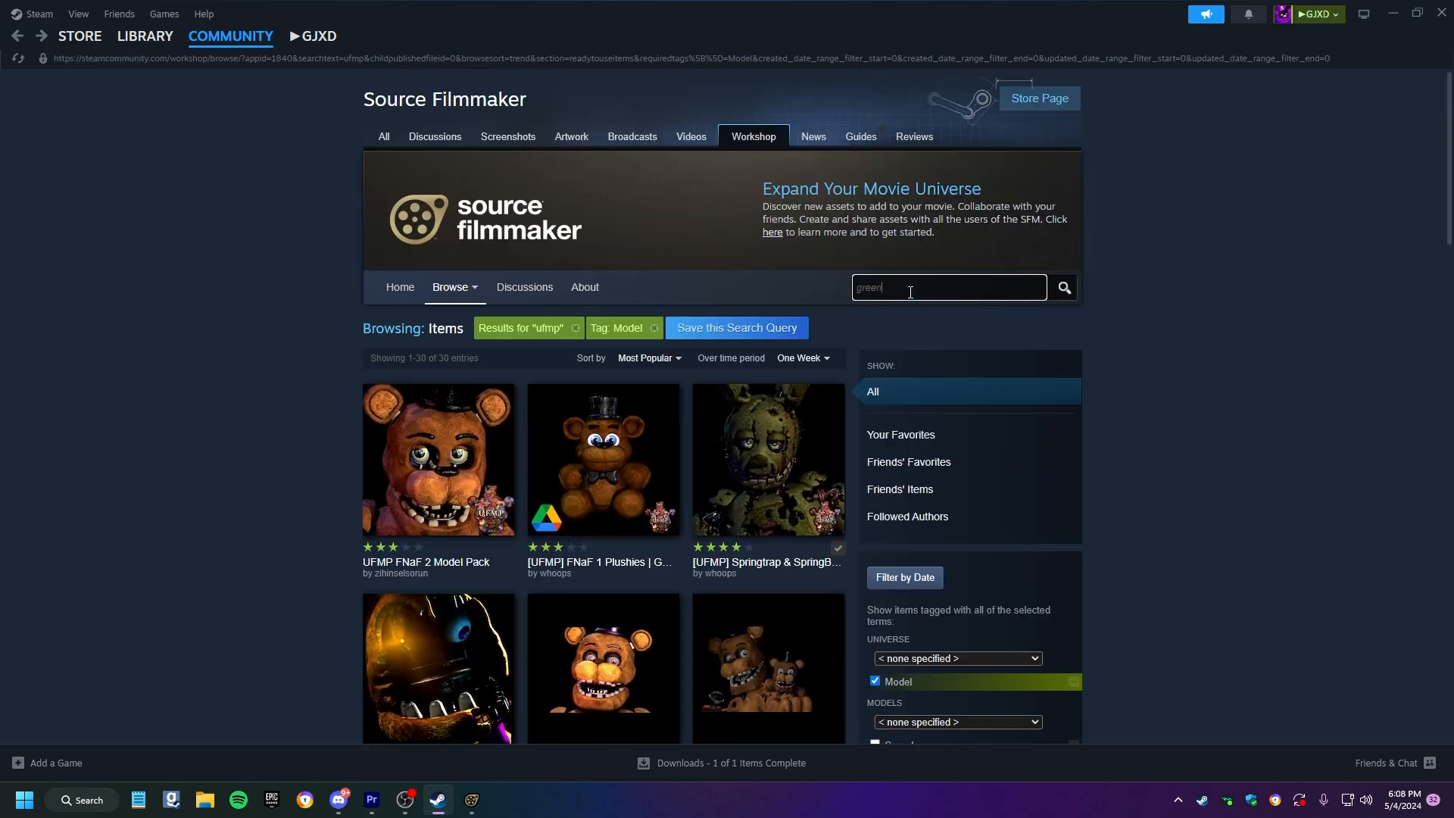
type("greenscreen")
key("Return")
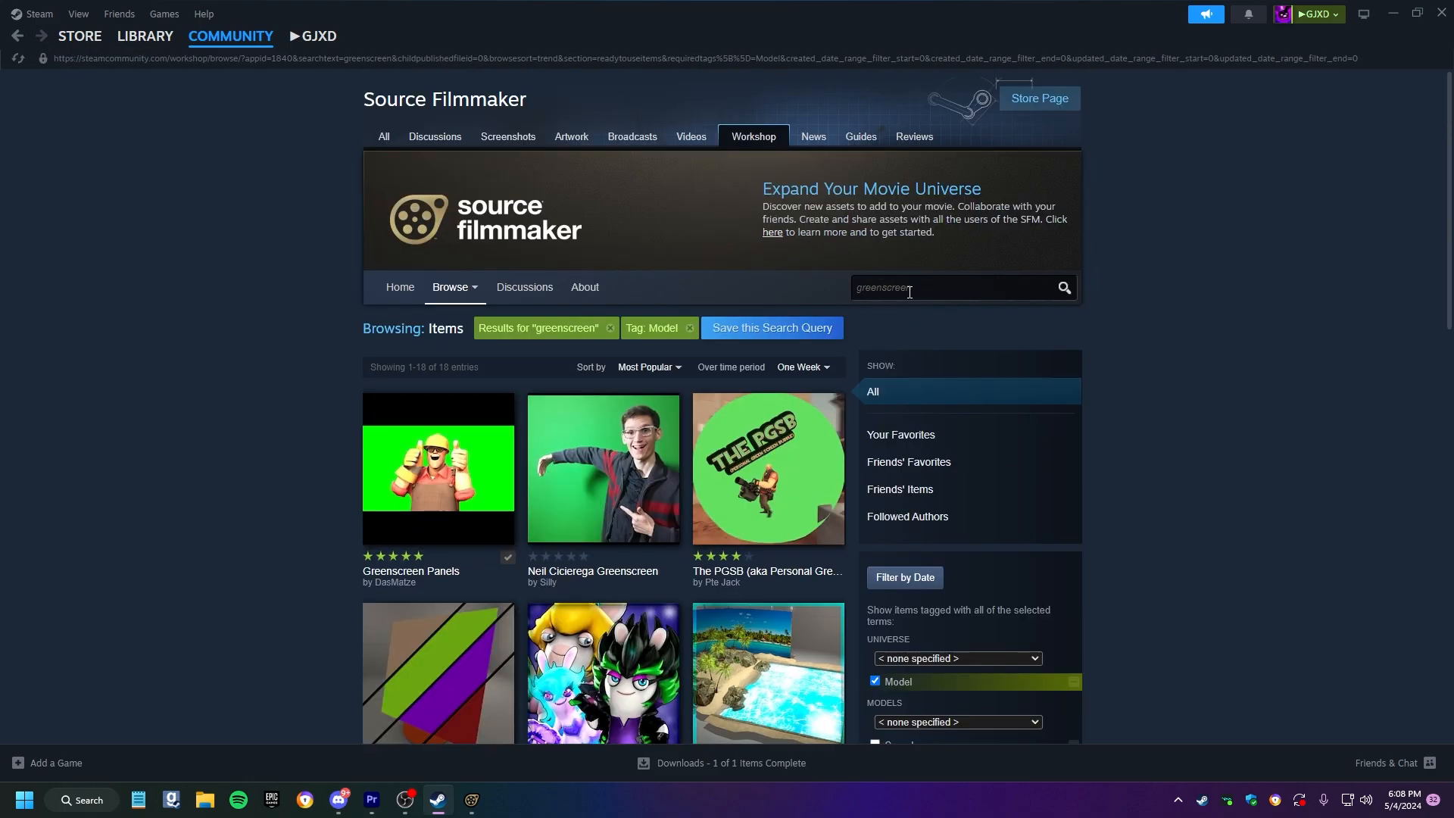
scroll(871, 303, "down", 2)
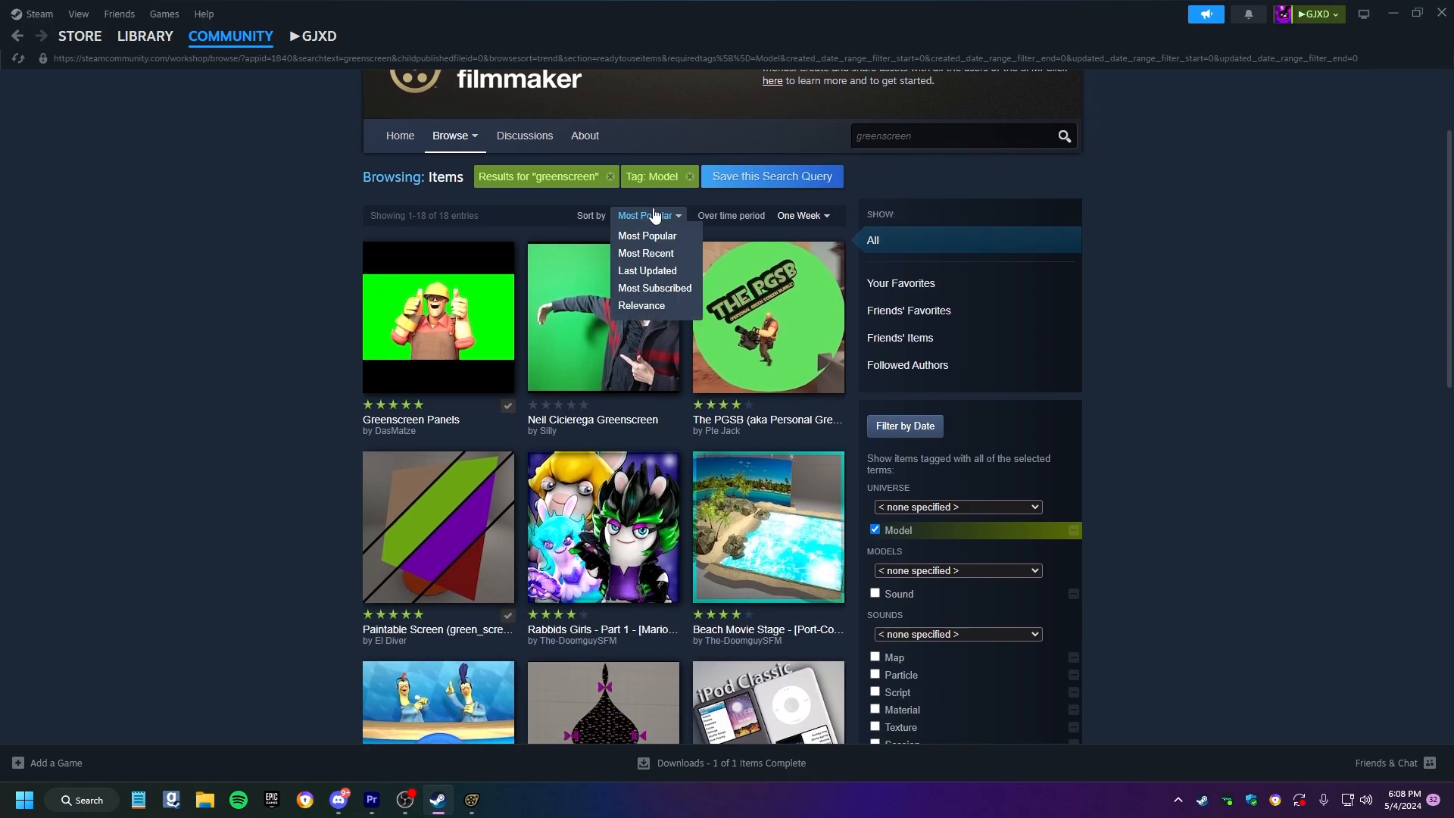
left_click(428, 343)
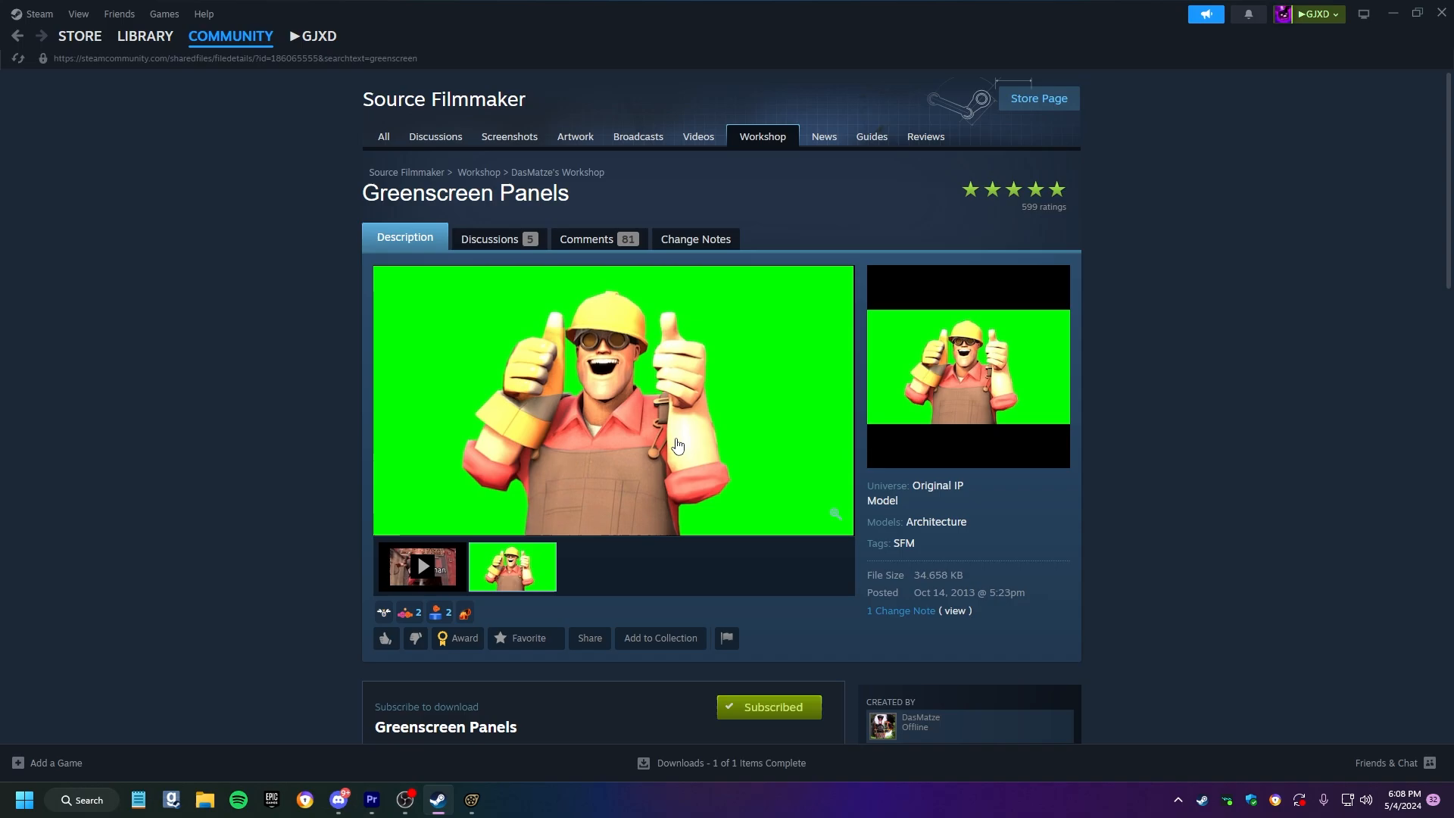
scroll(852, 627, "down", 1)
scroll(833, 583, "down", 4)
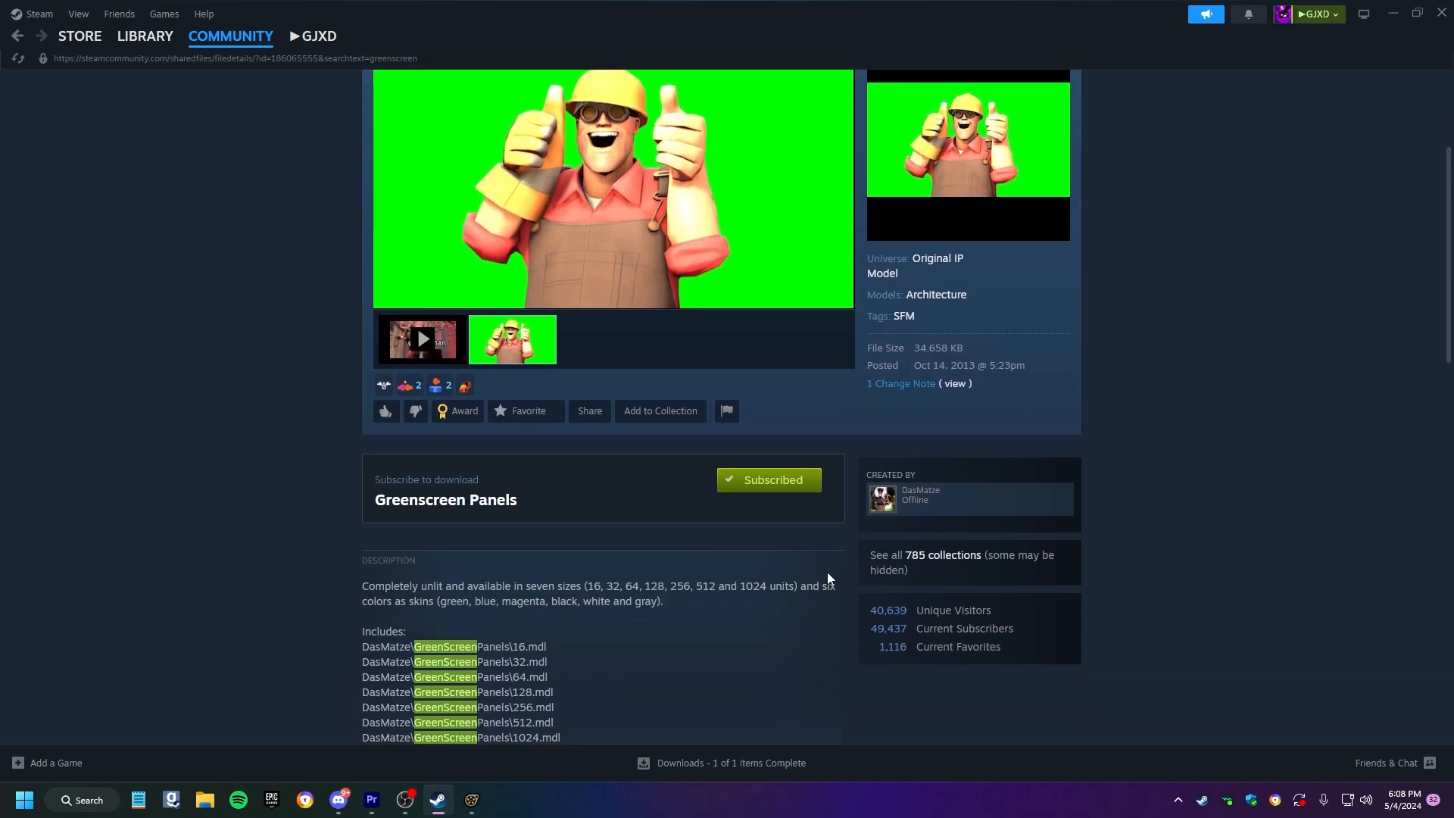
scroll(827, 547, "up", 3)
scroll(827, 548, "down", 2)
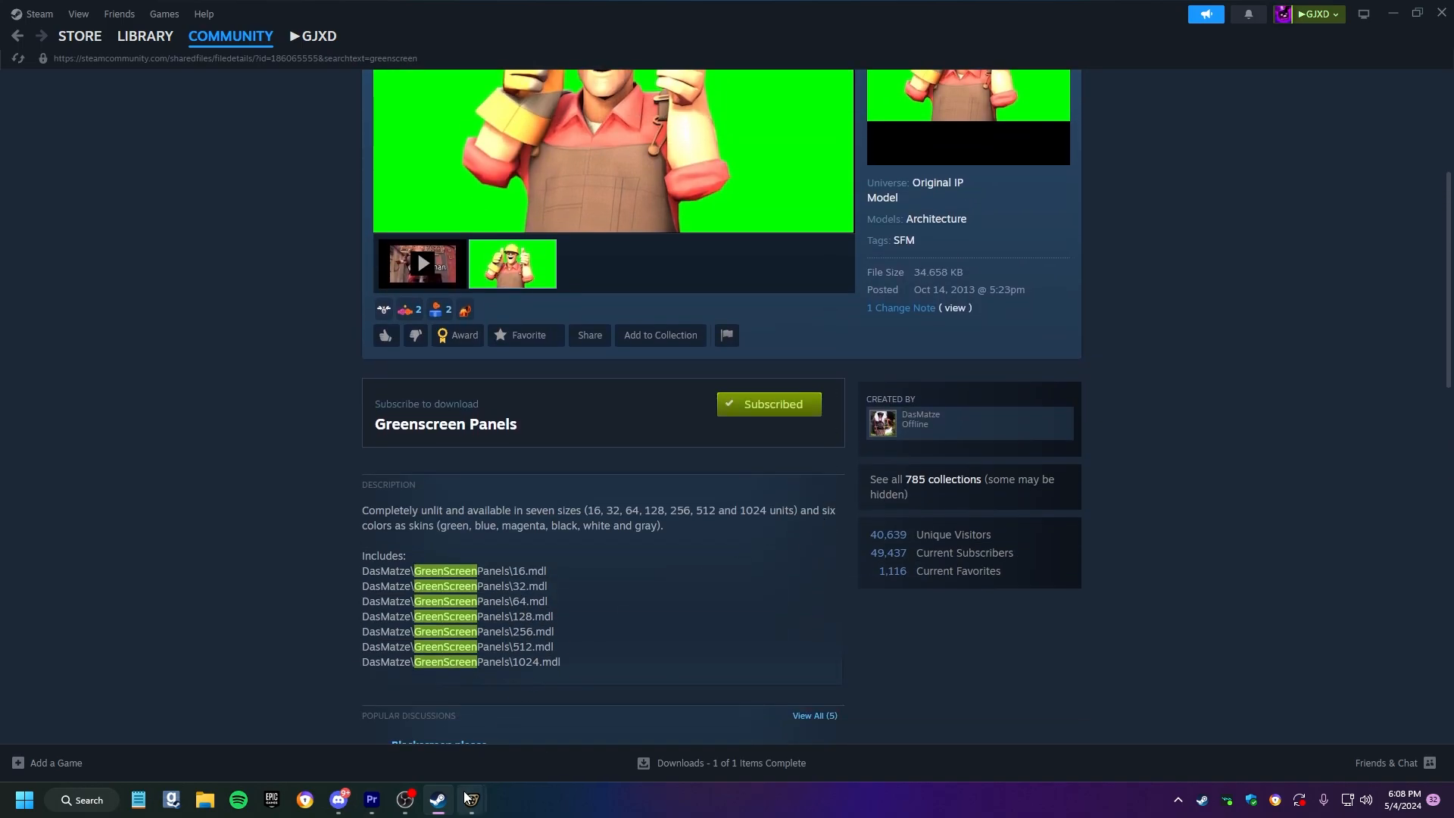
Switch back to Source Filmmaker, rescan the workshop models and load dasmatze\greenscreenpanels\64.mdl into the scene.
mouse_move(472, 799)
left_click(526, 733)
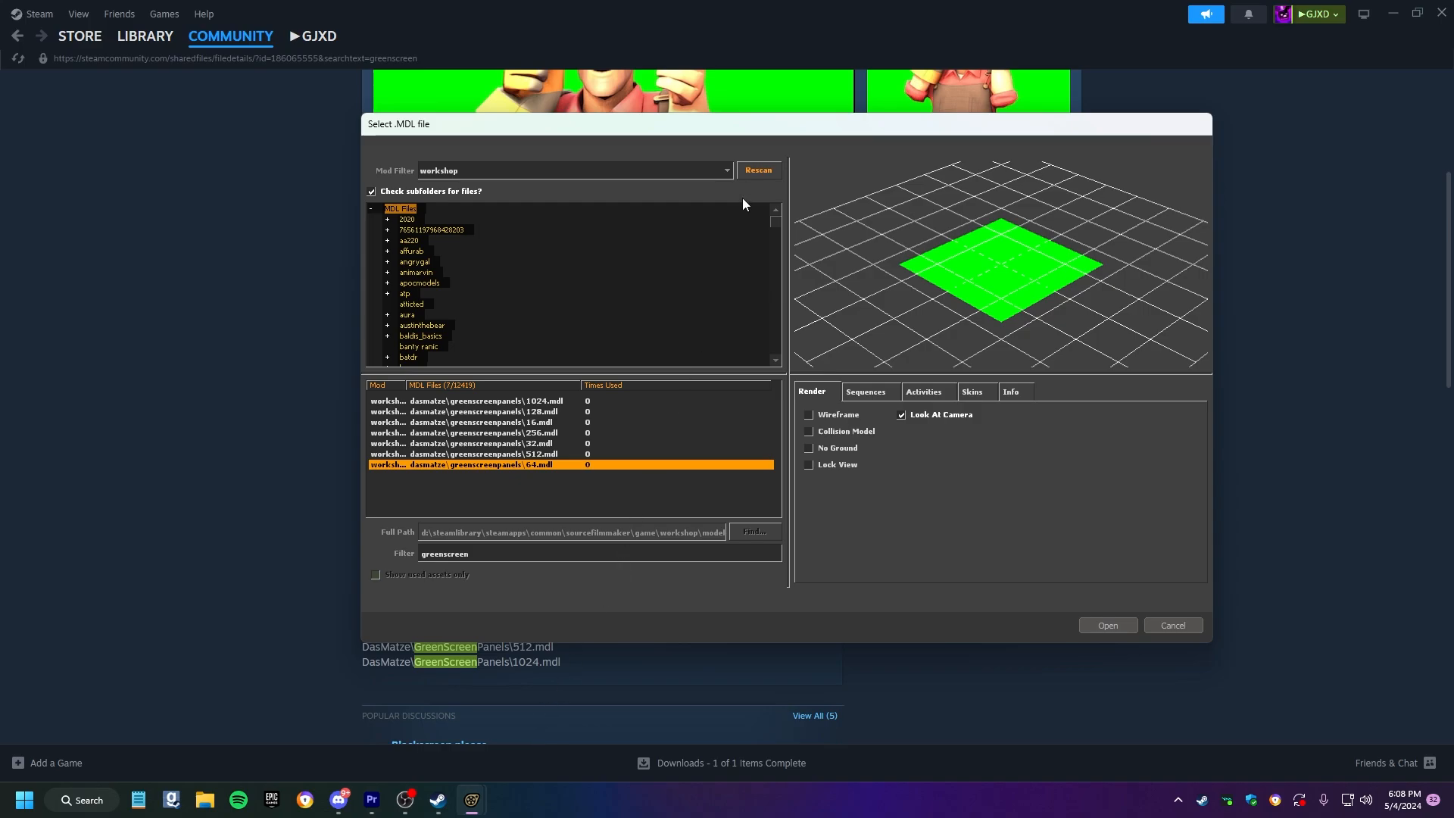
left_click(758, 170)
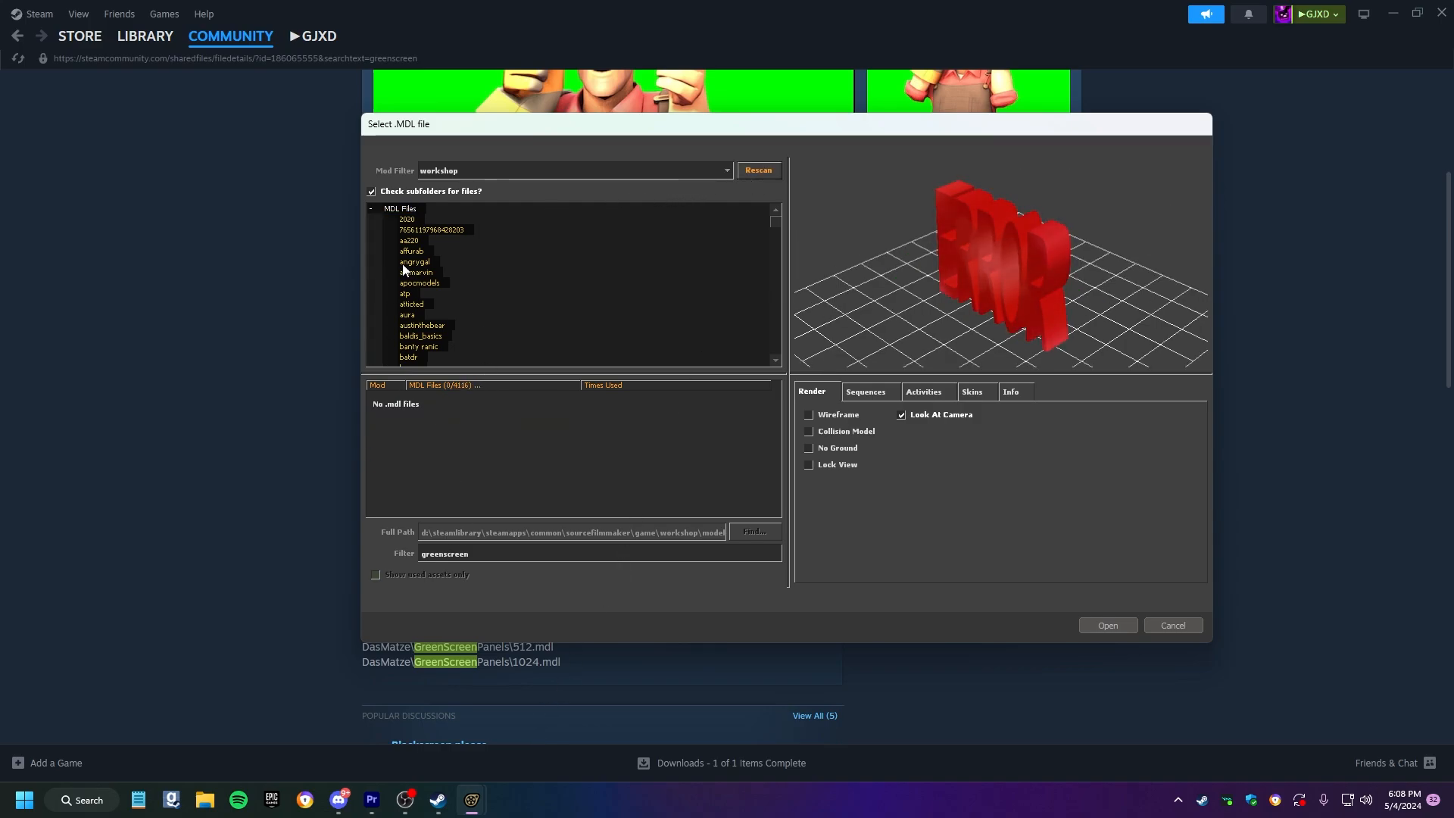
left_click(539, 464)
left_click(544, 401)
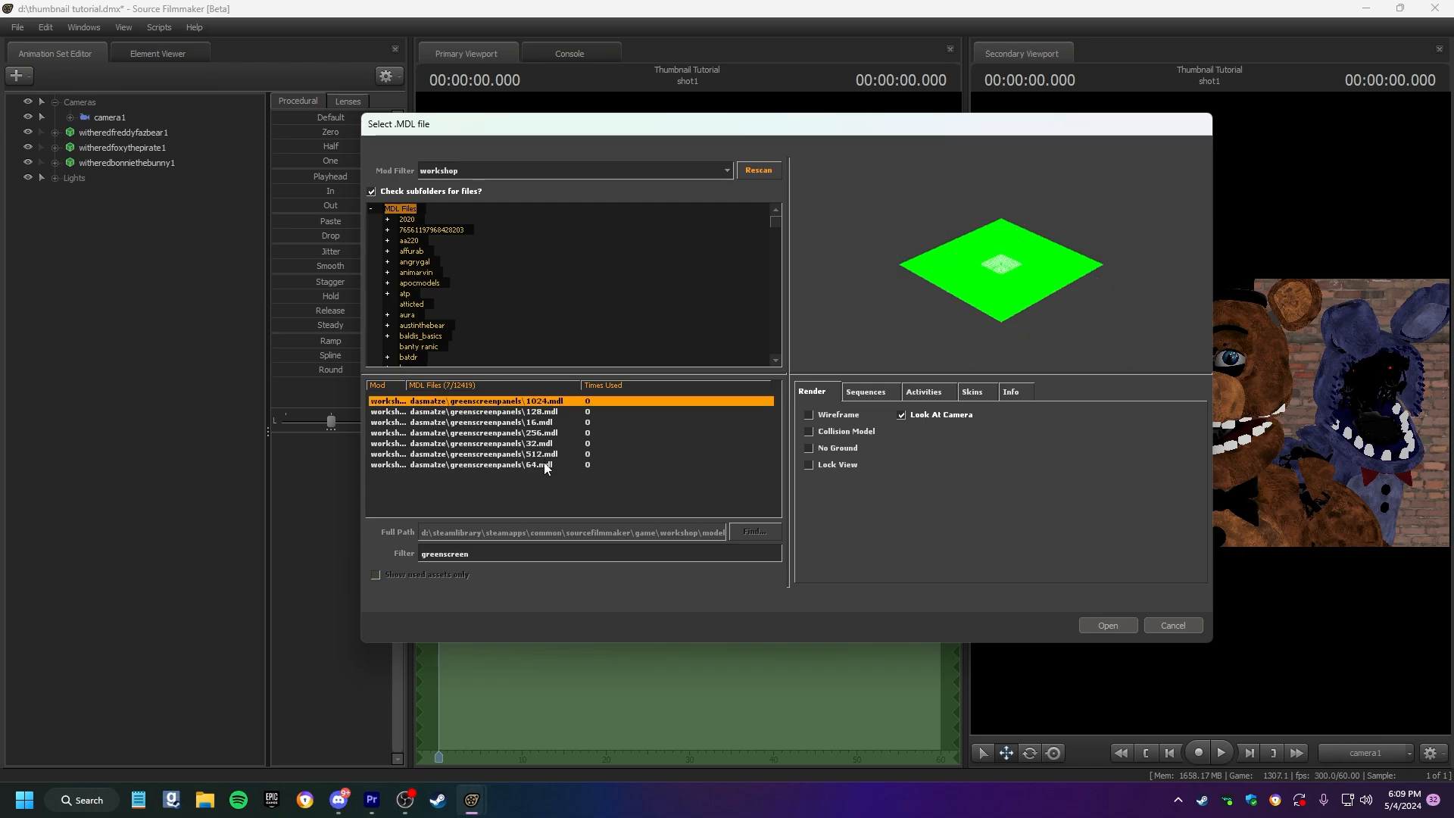
left_click(545, 465)
left_click(1099, 625)
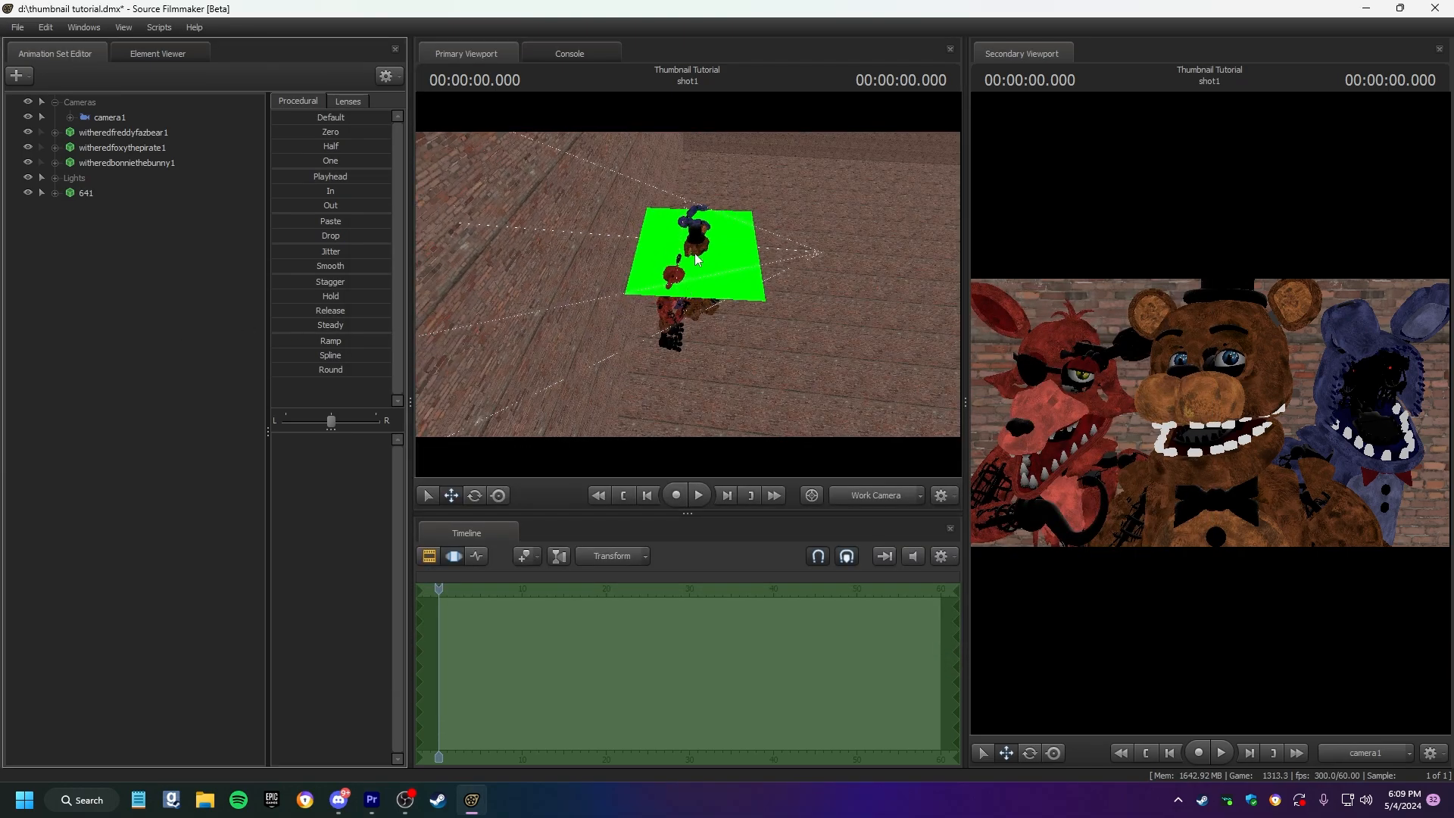
Add a scale control to the rootTransform of the greenscreen panel.
left_click(699, 250)
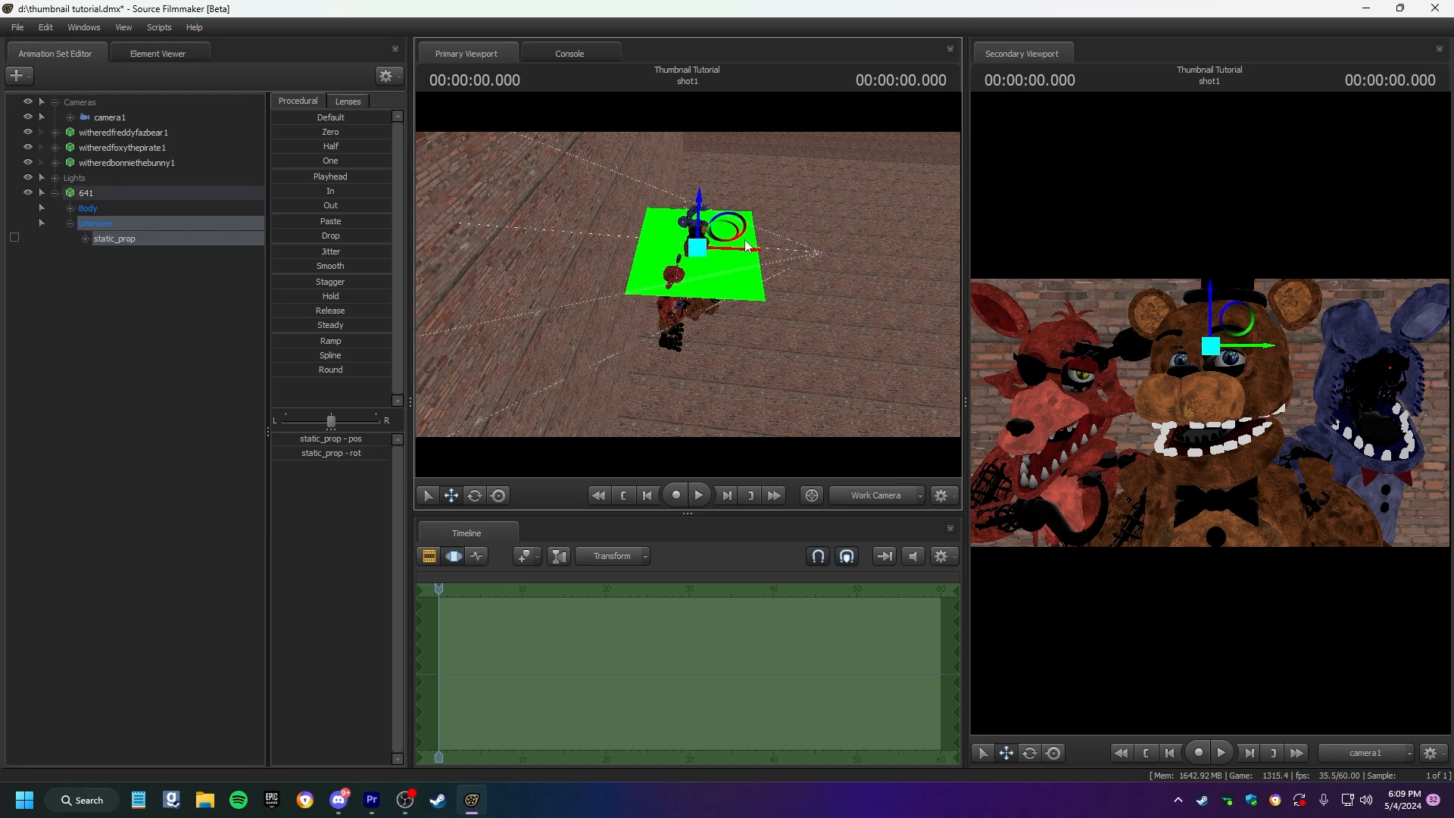
left_click_drag(693, 234, 671, 282)
left_click(113, 417)
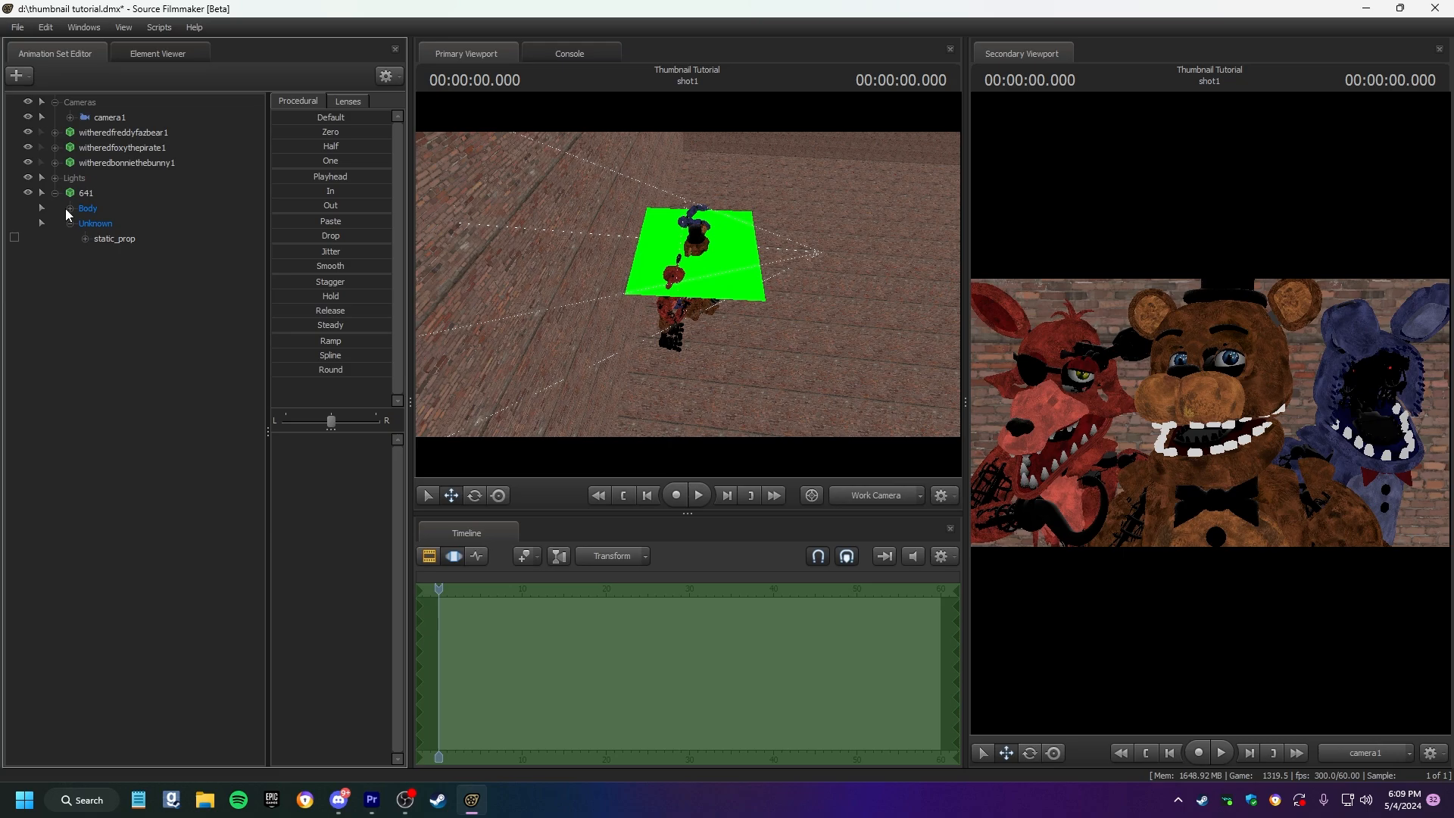
left_click(69, 207)
right_click(122, 226)
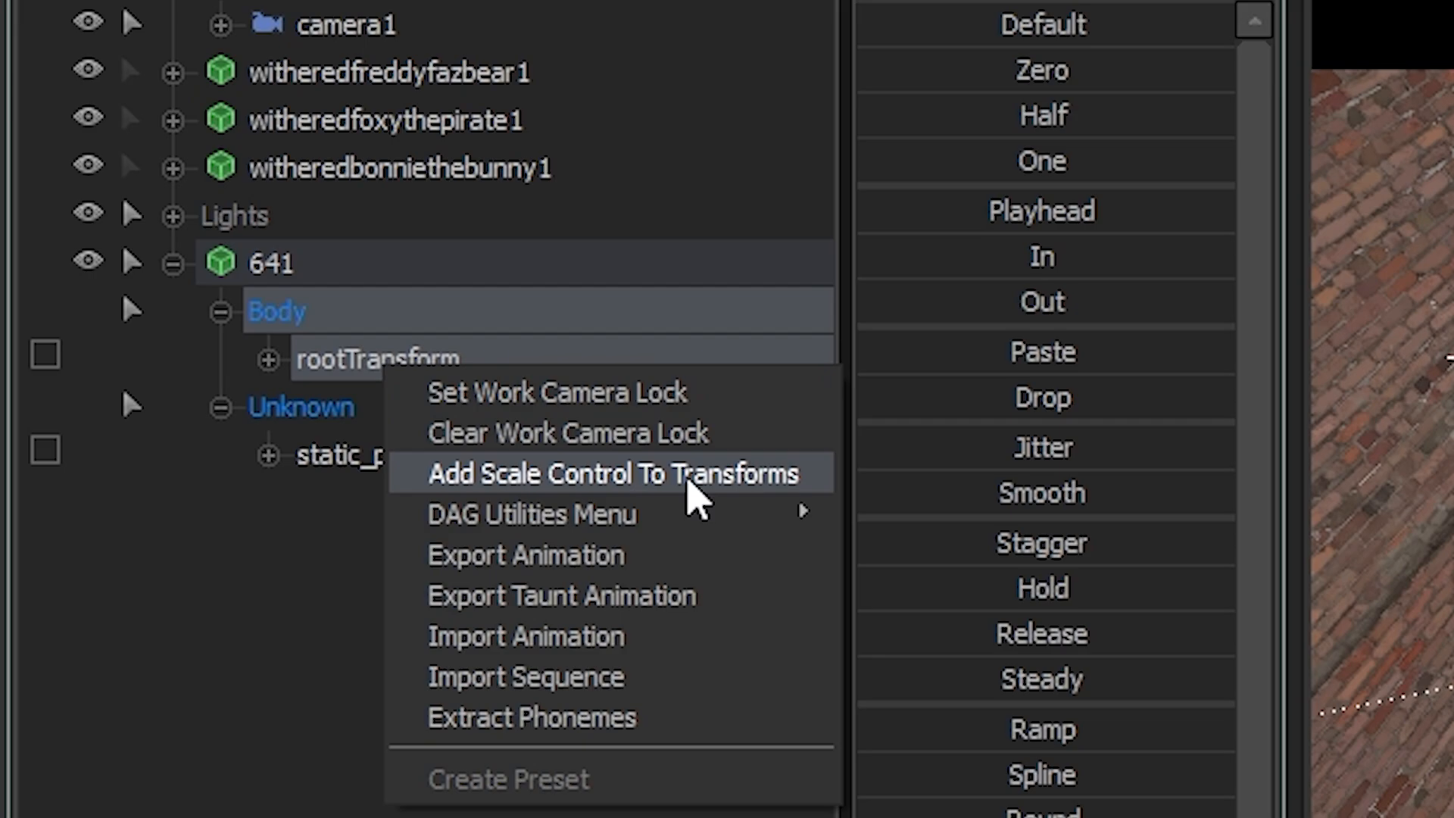
left_click(688, 482)
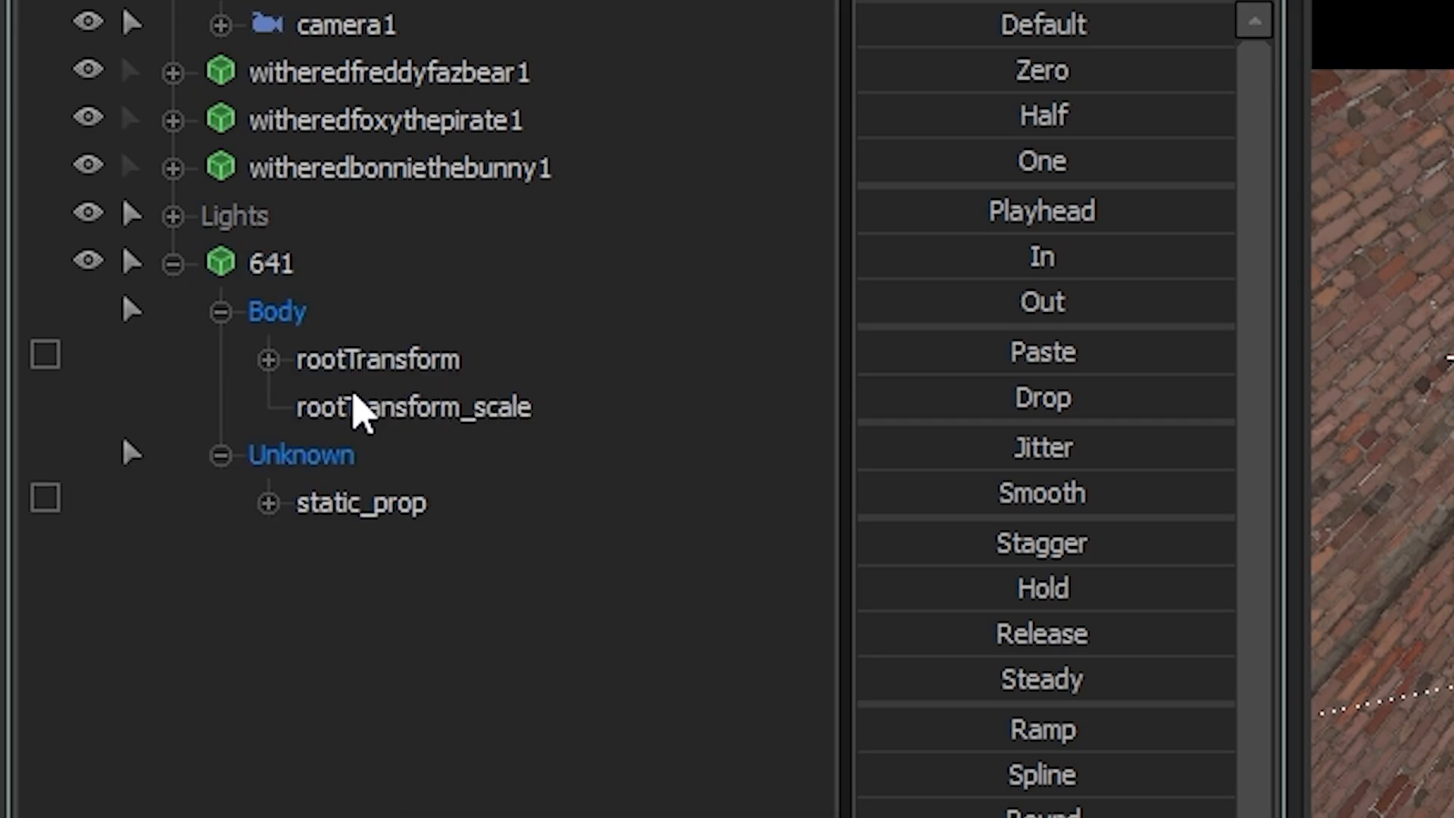
Enlarge the greenscreen panel with rootTransform_scale until it extends far beyond the three characters.
left_click(329, 409)
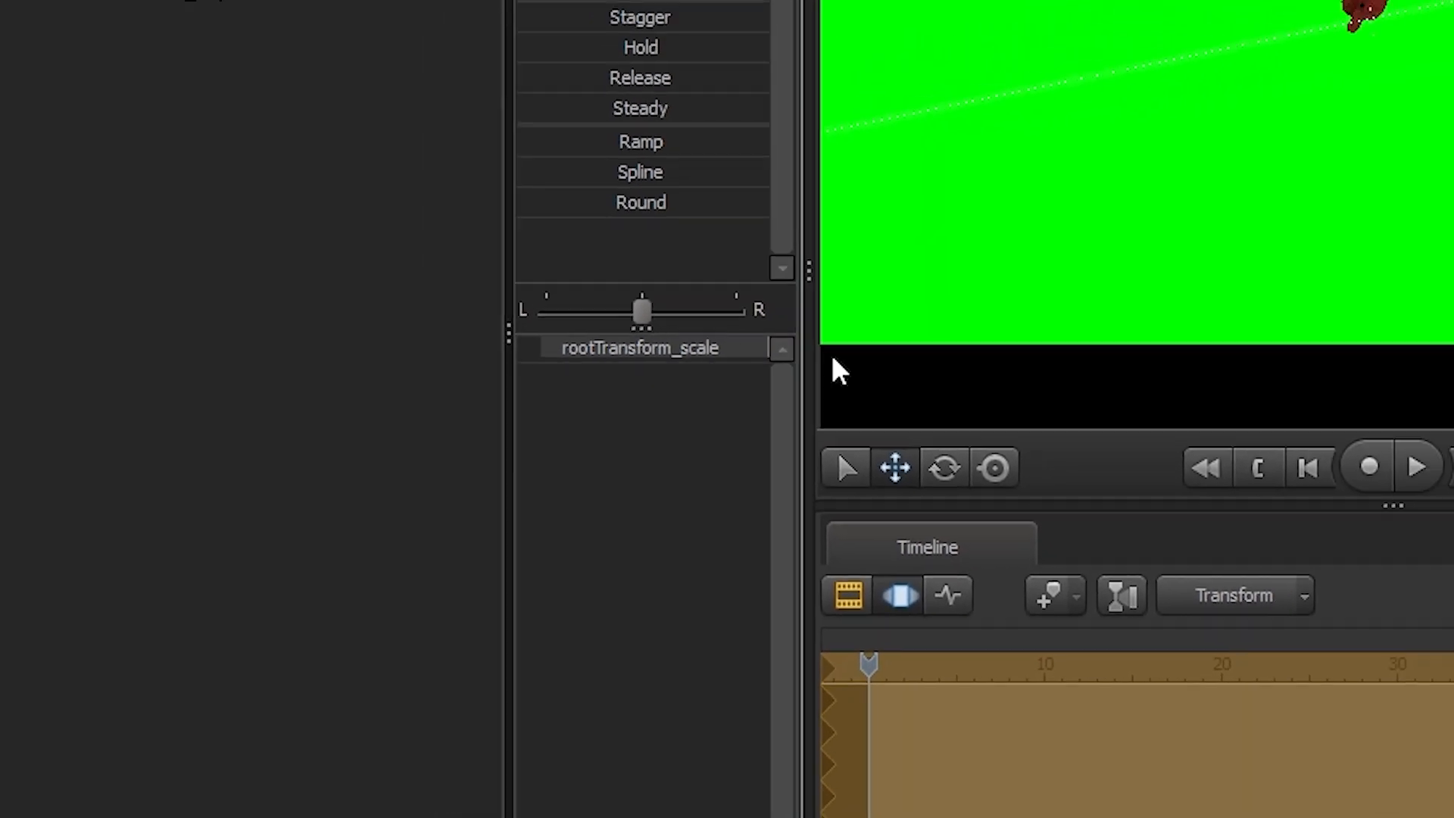
left_click(220, 471)
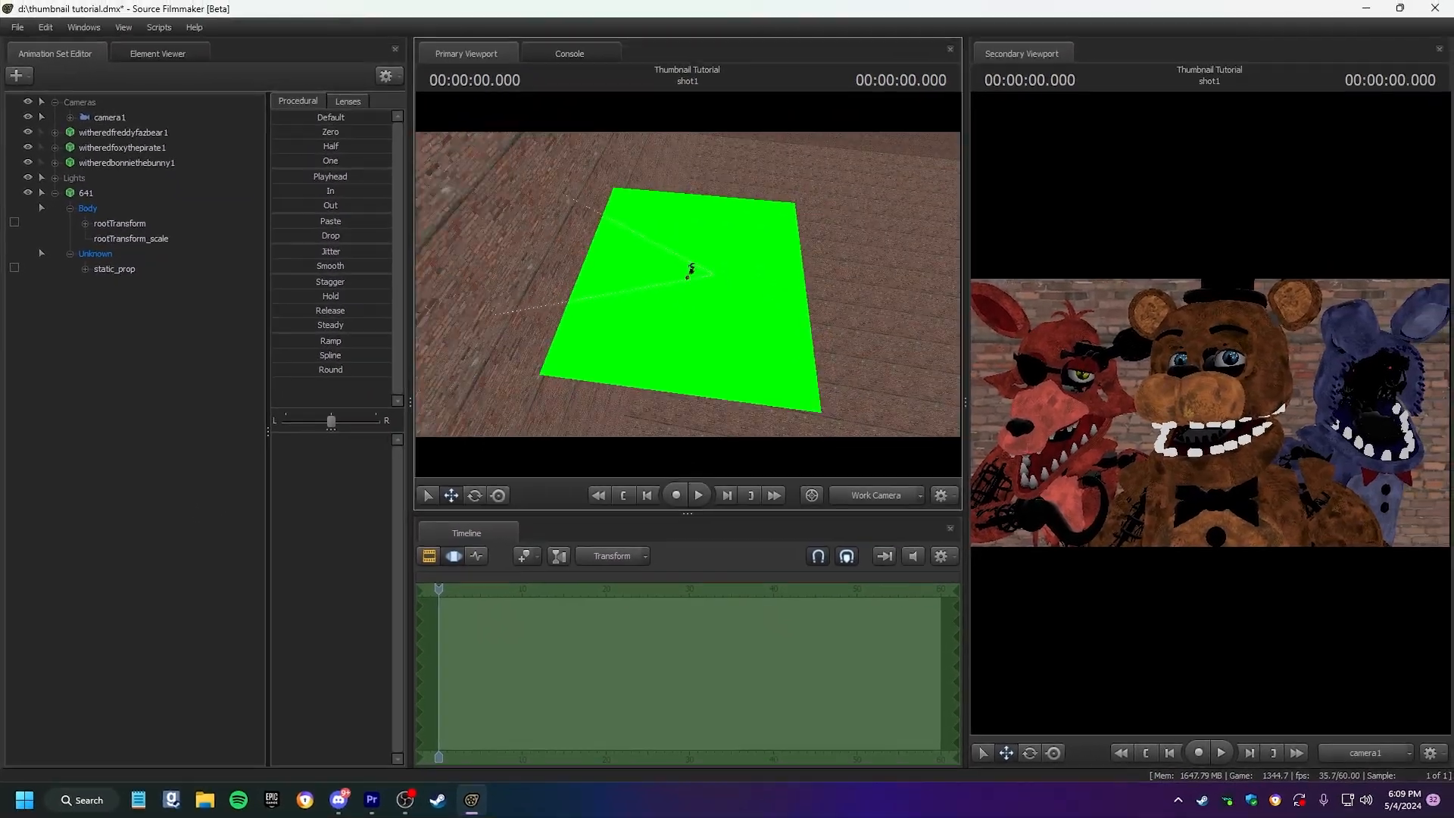
mouse_move(687, 284)
left_mouse_down()
mouse_move(697, 300)
mouse_move(688, 273)
left_mouse_up()
key("w")
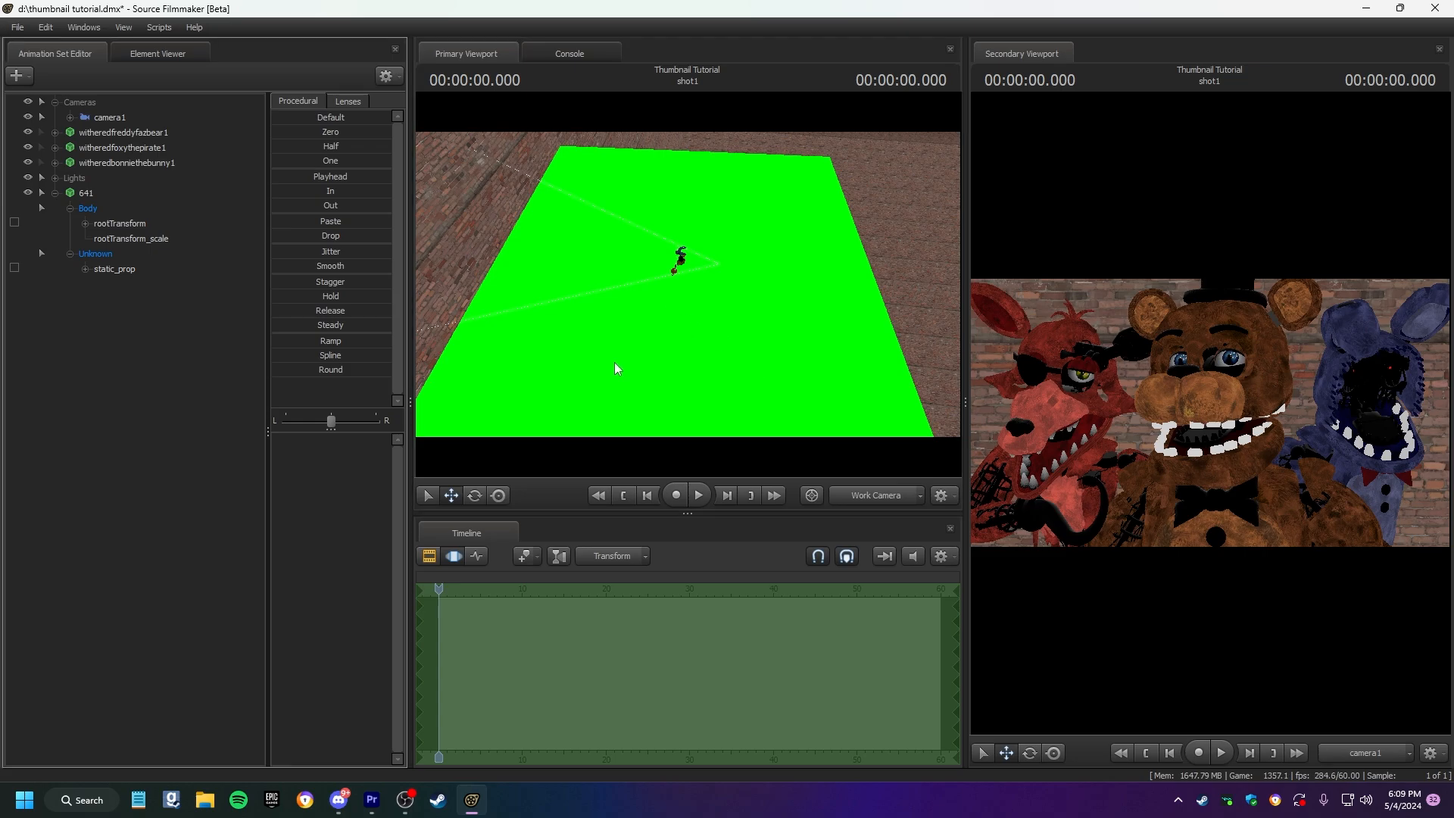
Rotate the greenscreen panel upright and place it behind the characters so it fills the camera1 background.
left_click(683, 268)
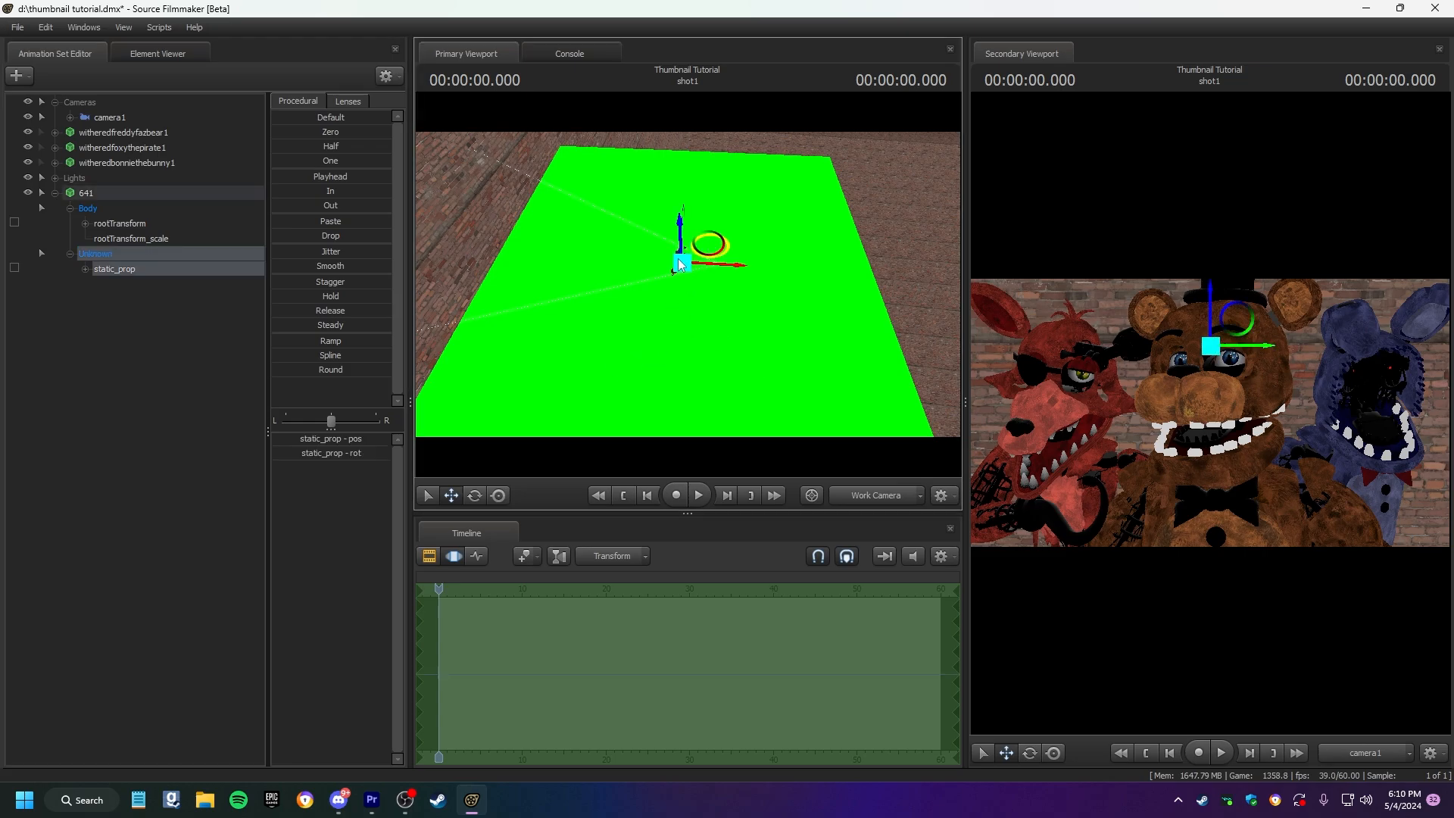
key("e")
left_click_drag(727, 261, 576, 274)
key("w")
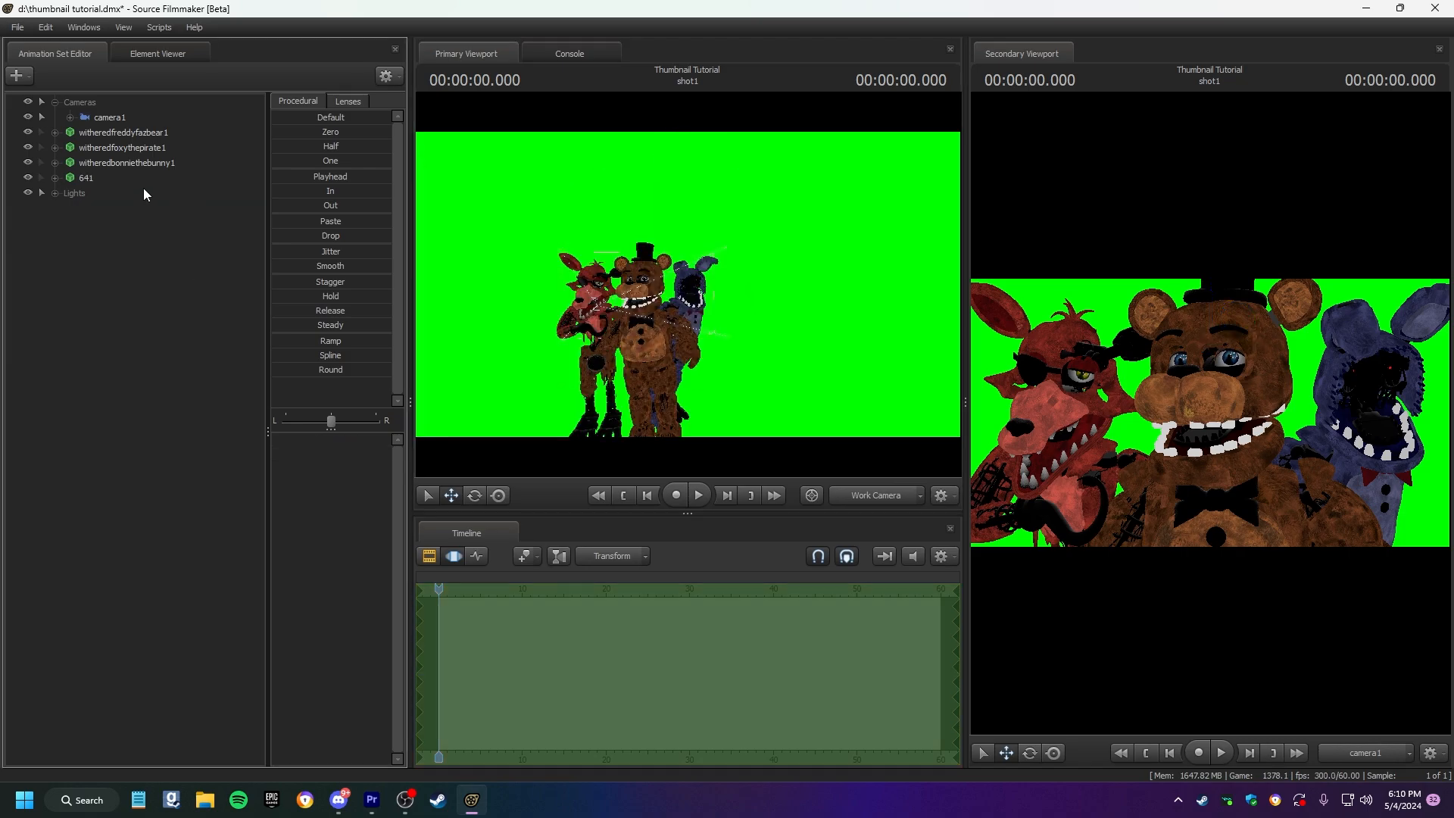
Group the three character models with the greenscreen panel and rename the group MODELS.
left_click(98, 180)
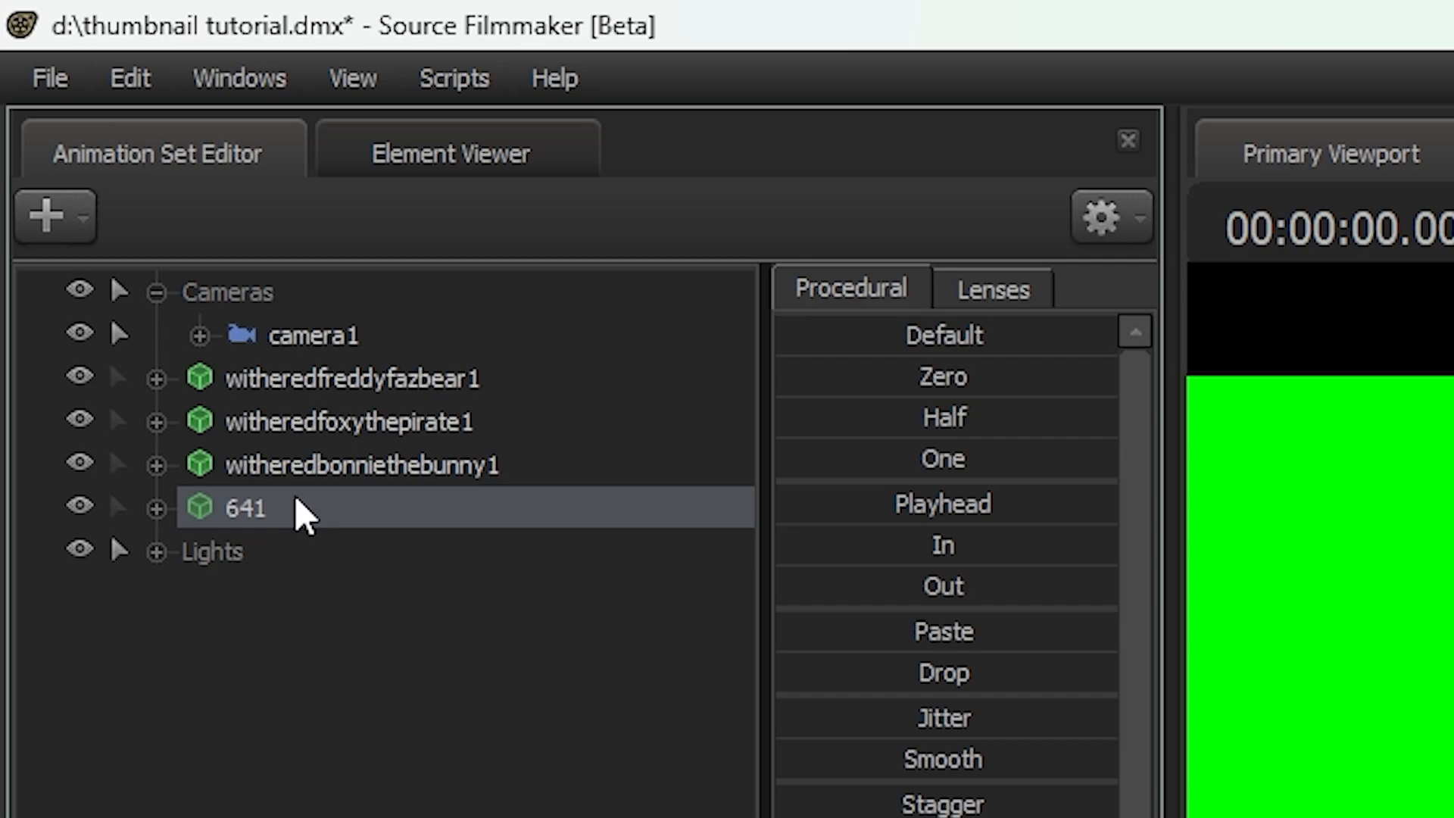
left_click(297, 377, "shift")
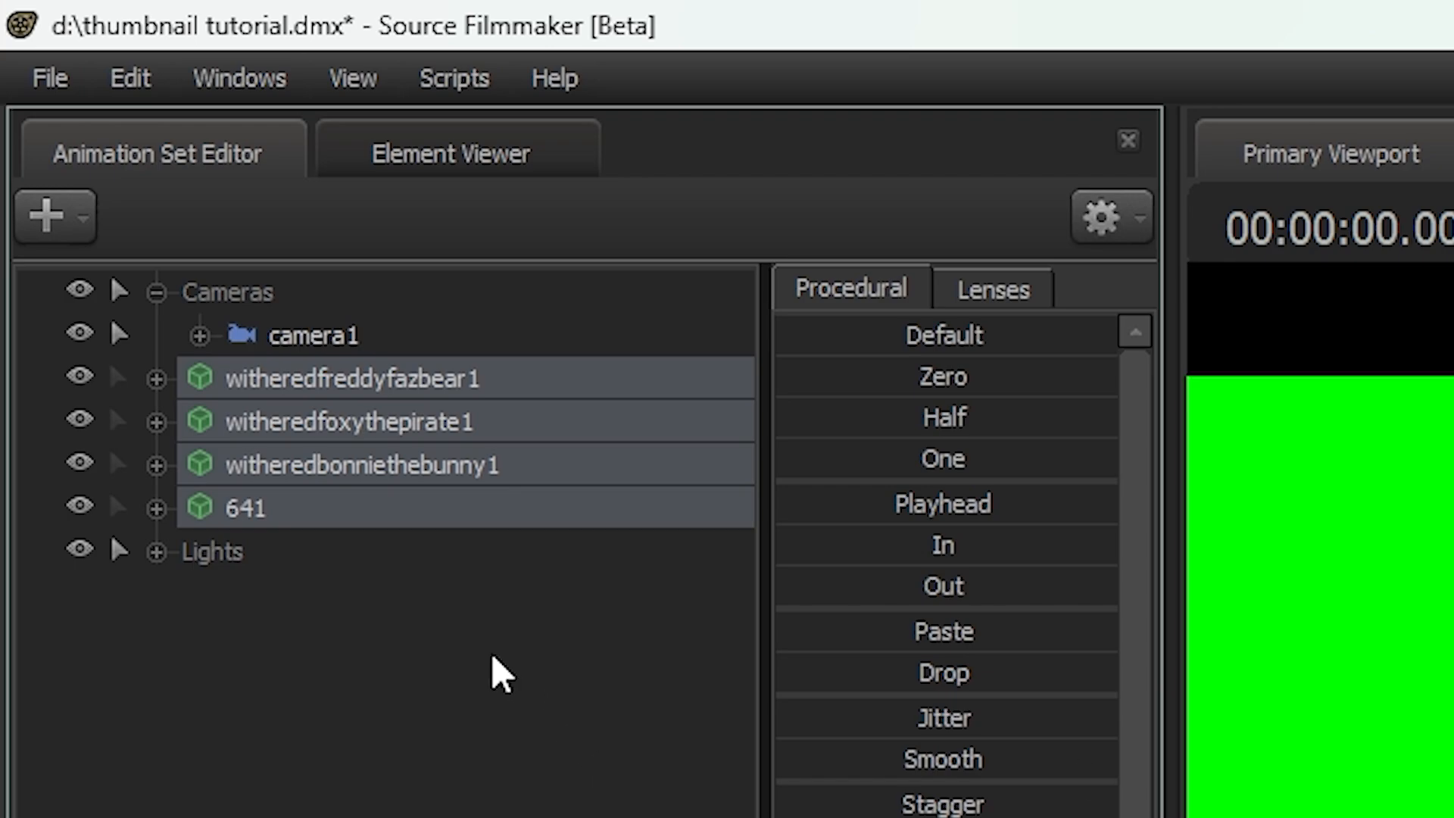
right_click(400, 424)
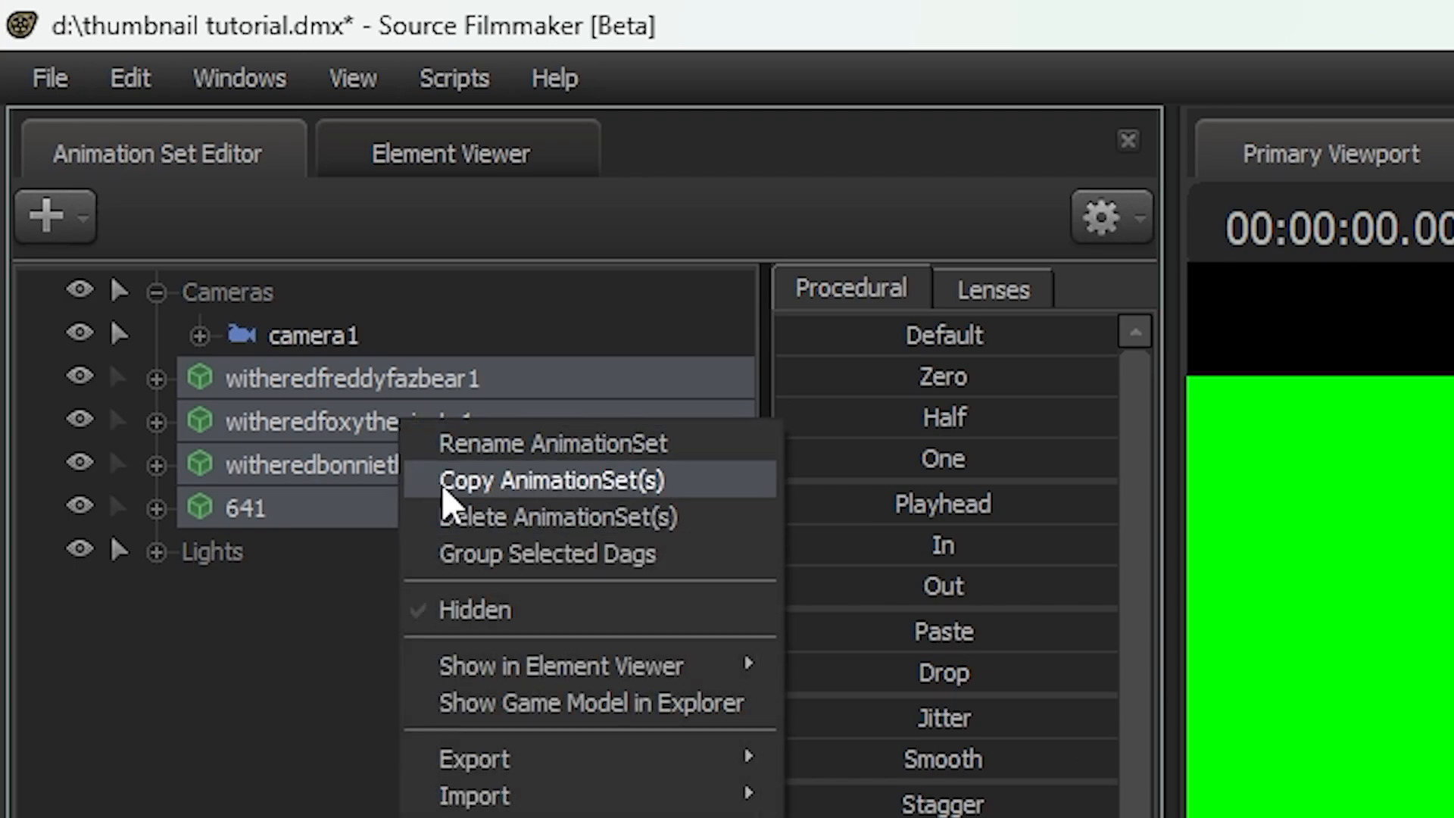
left_click(549, 568)
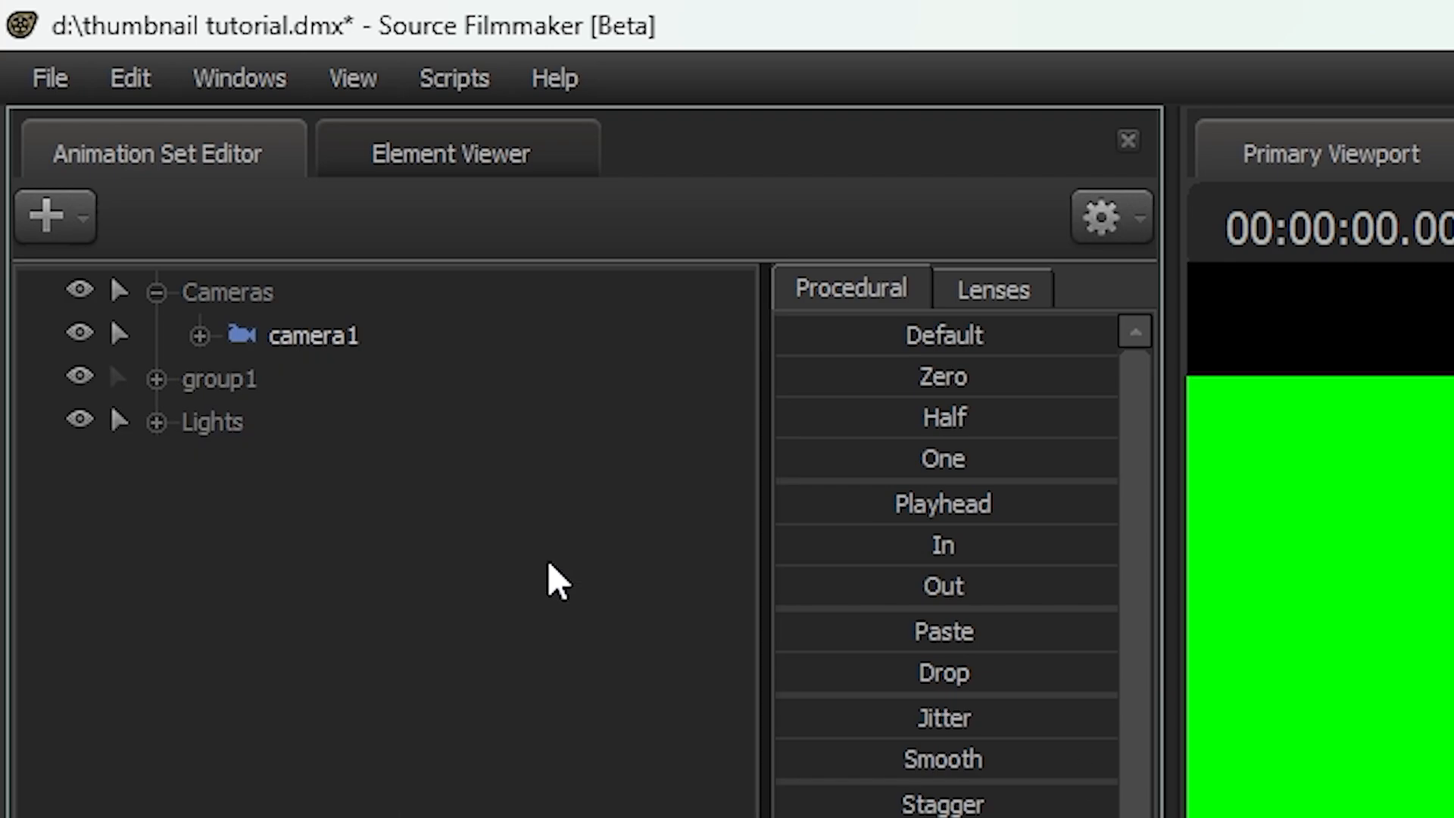
right_click(313, 401)
key("Escape")
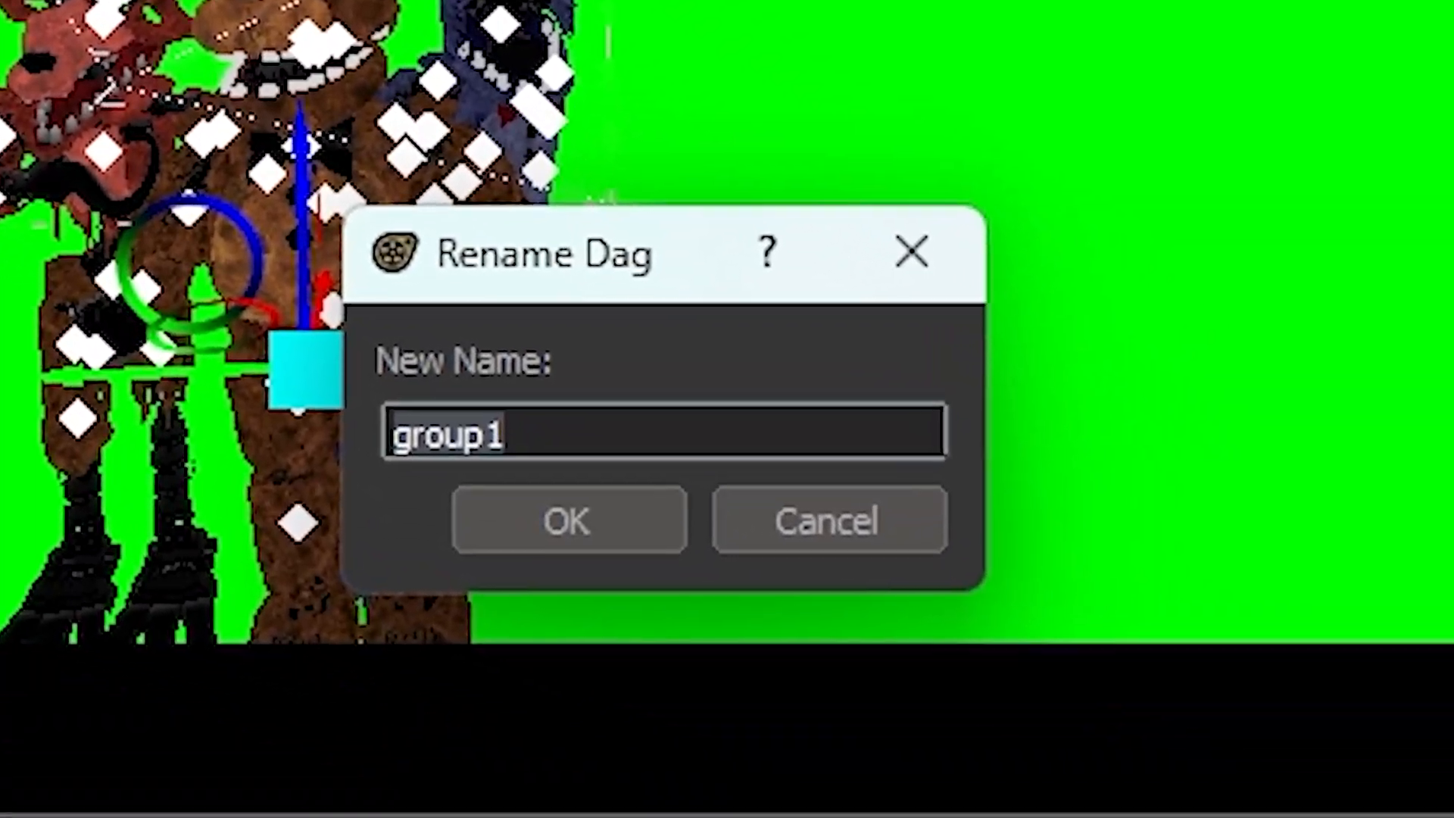
type("MODELS")
key("Return")
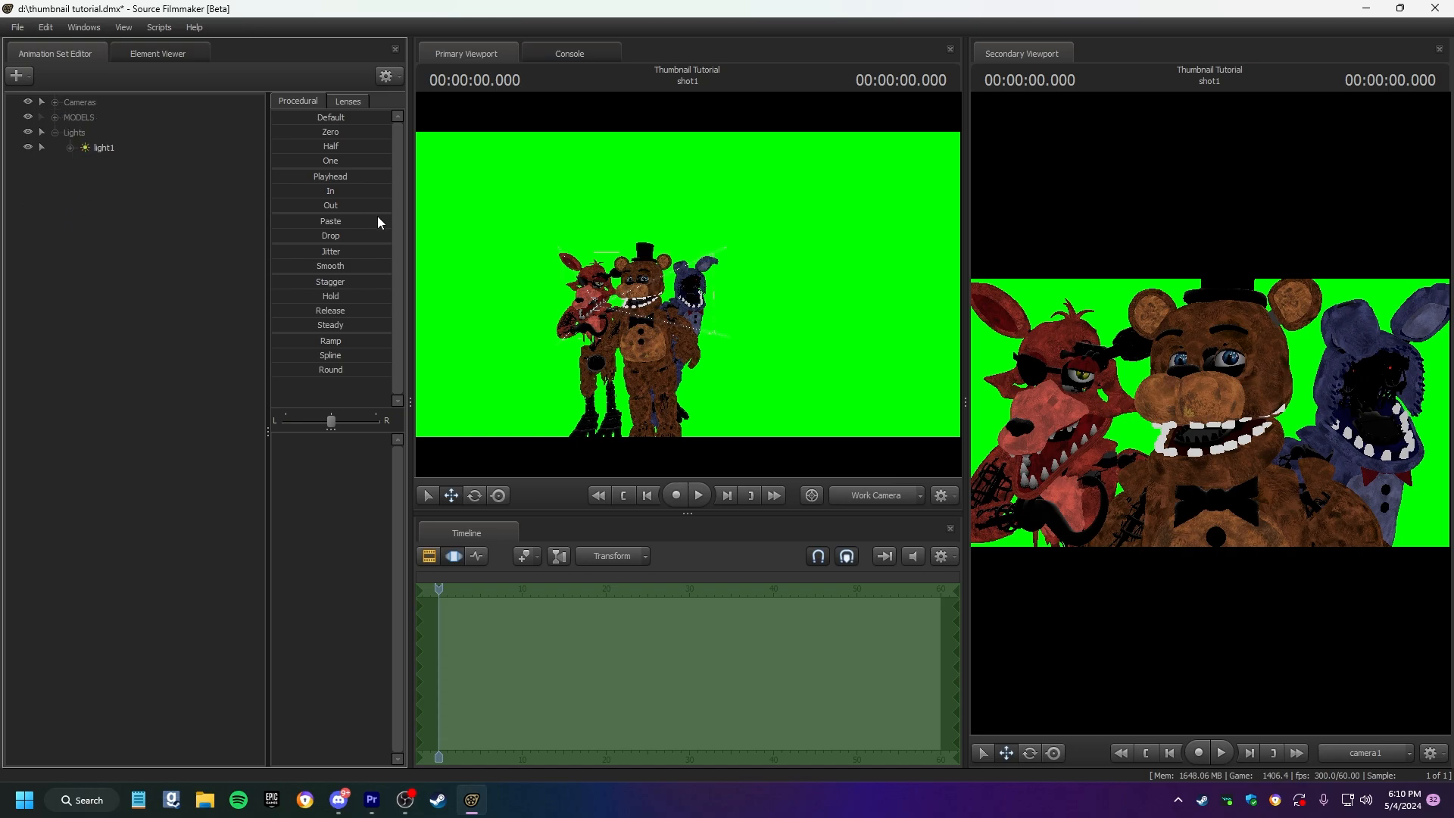
Enable lighting in the primary viewport and create animation sets for four additional lights.
right_click(752, 297)
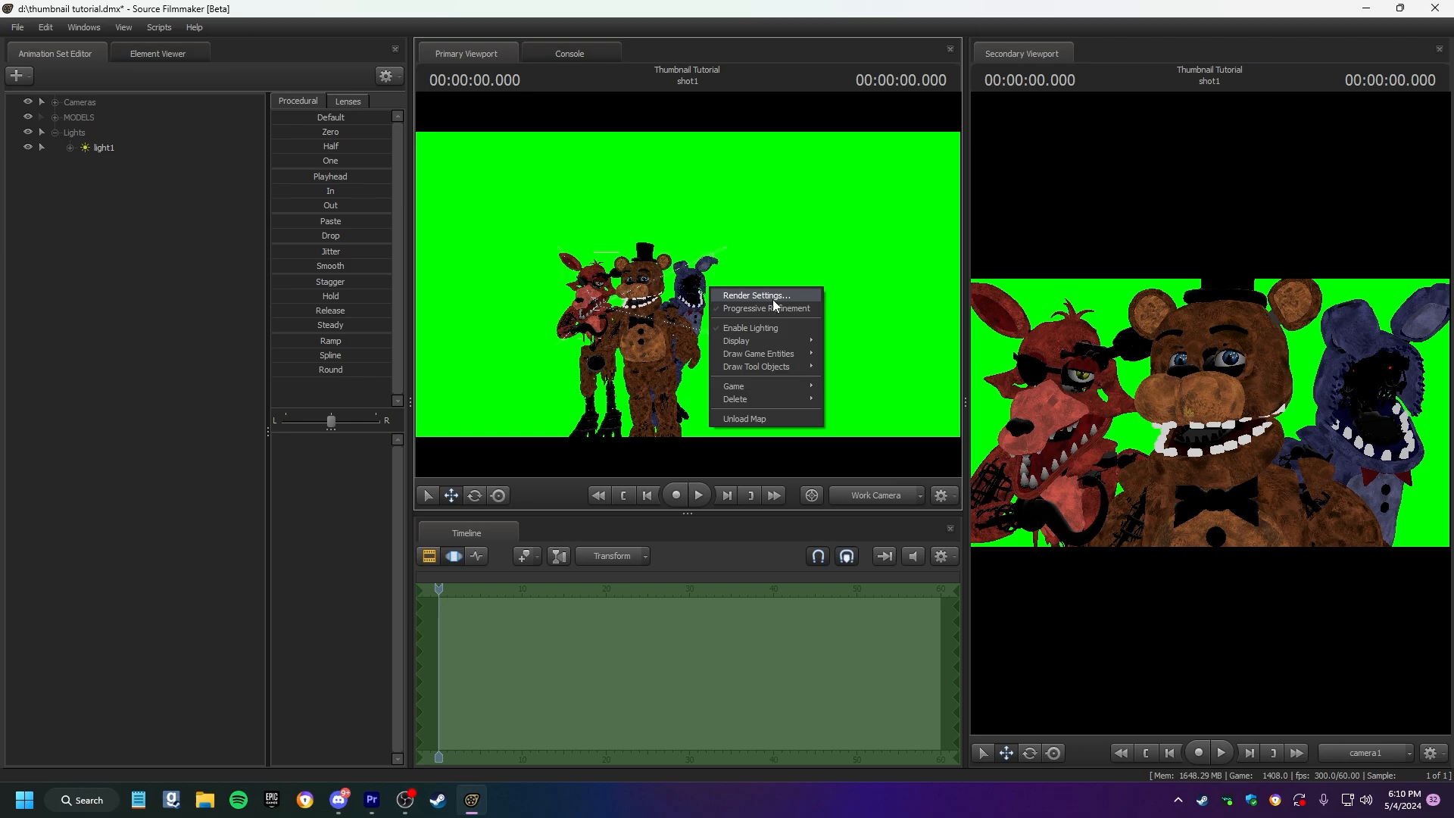
left_click(755, 330)
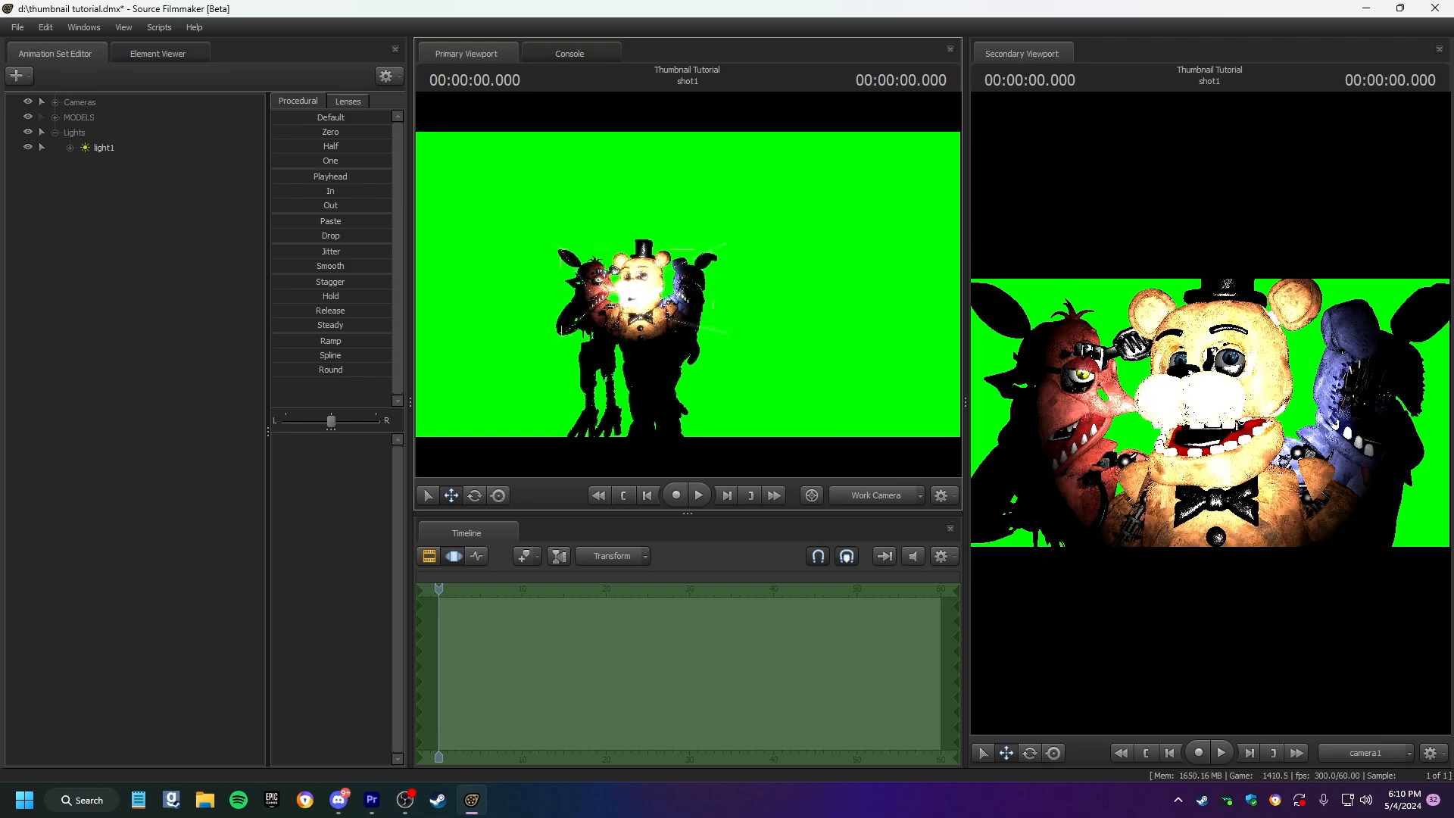
left_click(17, 75)
left_click(79, 110)
left_click(17, 75)
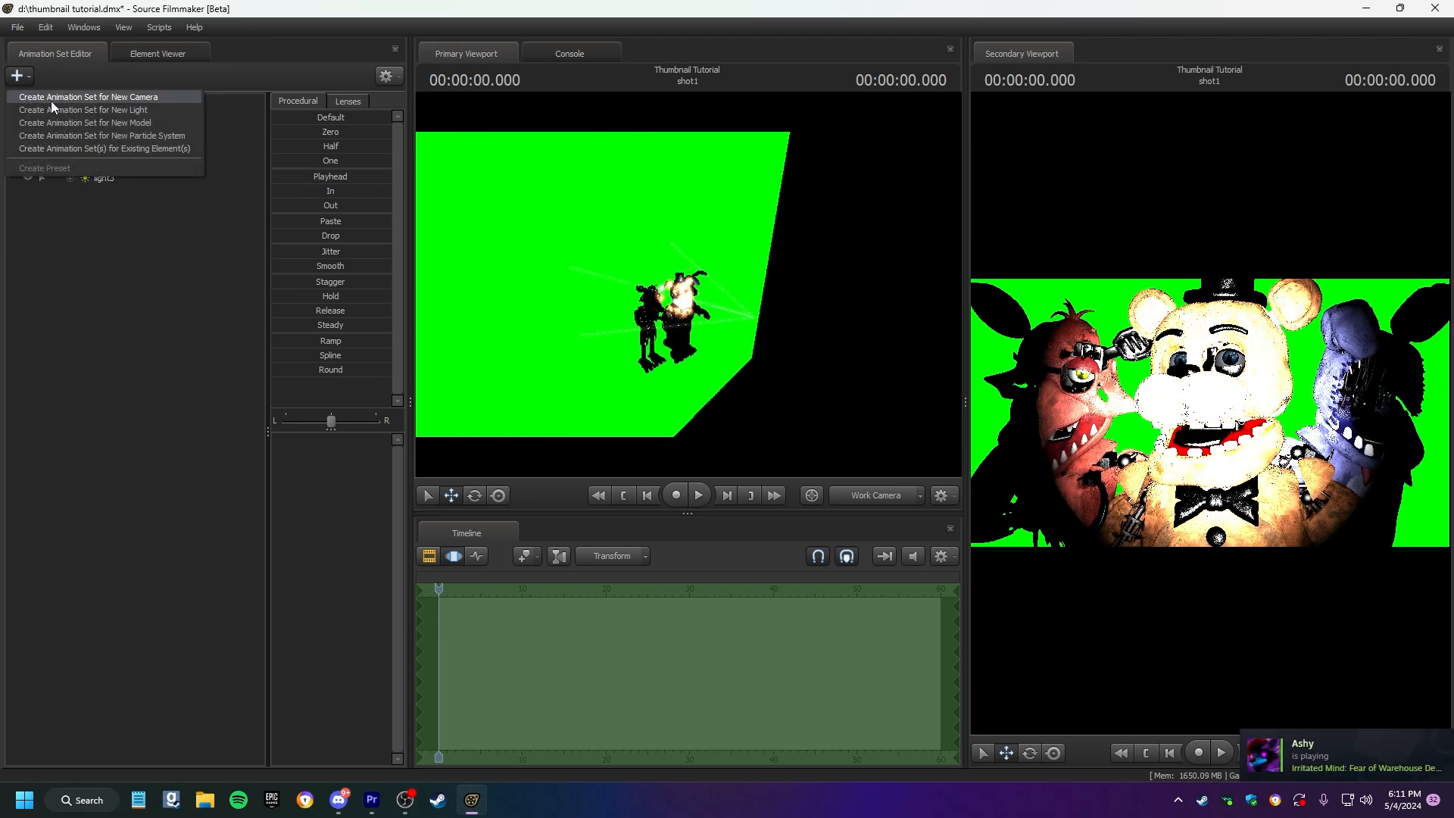
left_click(56, 110)
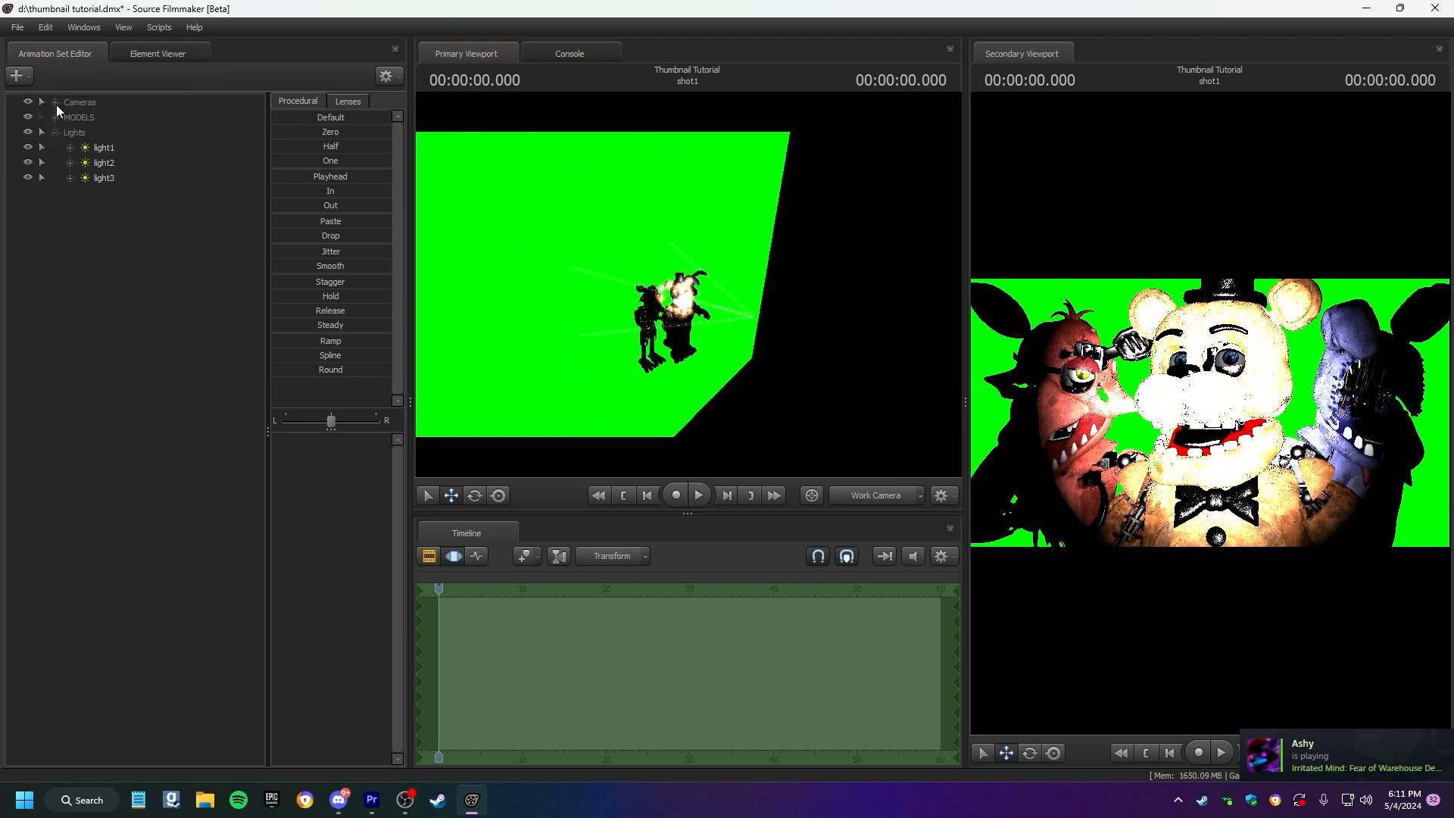
left_click(21, 78)
left_click(106, 114)
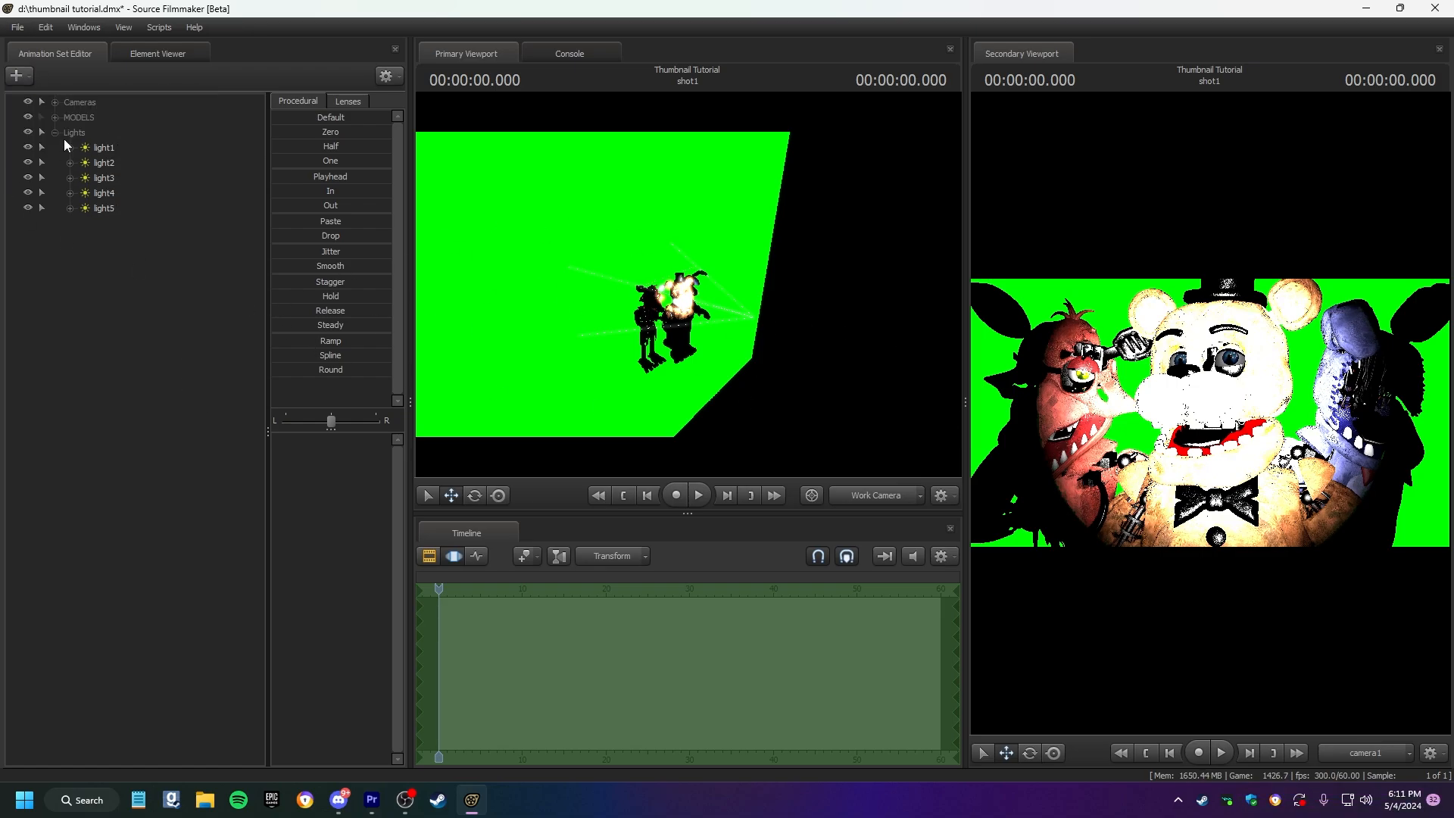
Hide witheredfoxythepirate1 and witheredbonniethebunny1 in the MODELS group, leaving Withered Freddy and the greenscreen panel shown.
left_click(55, 118)
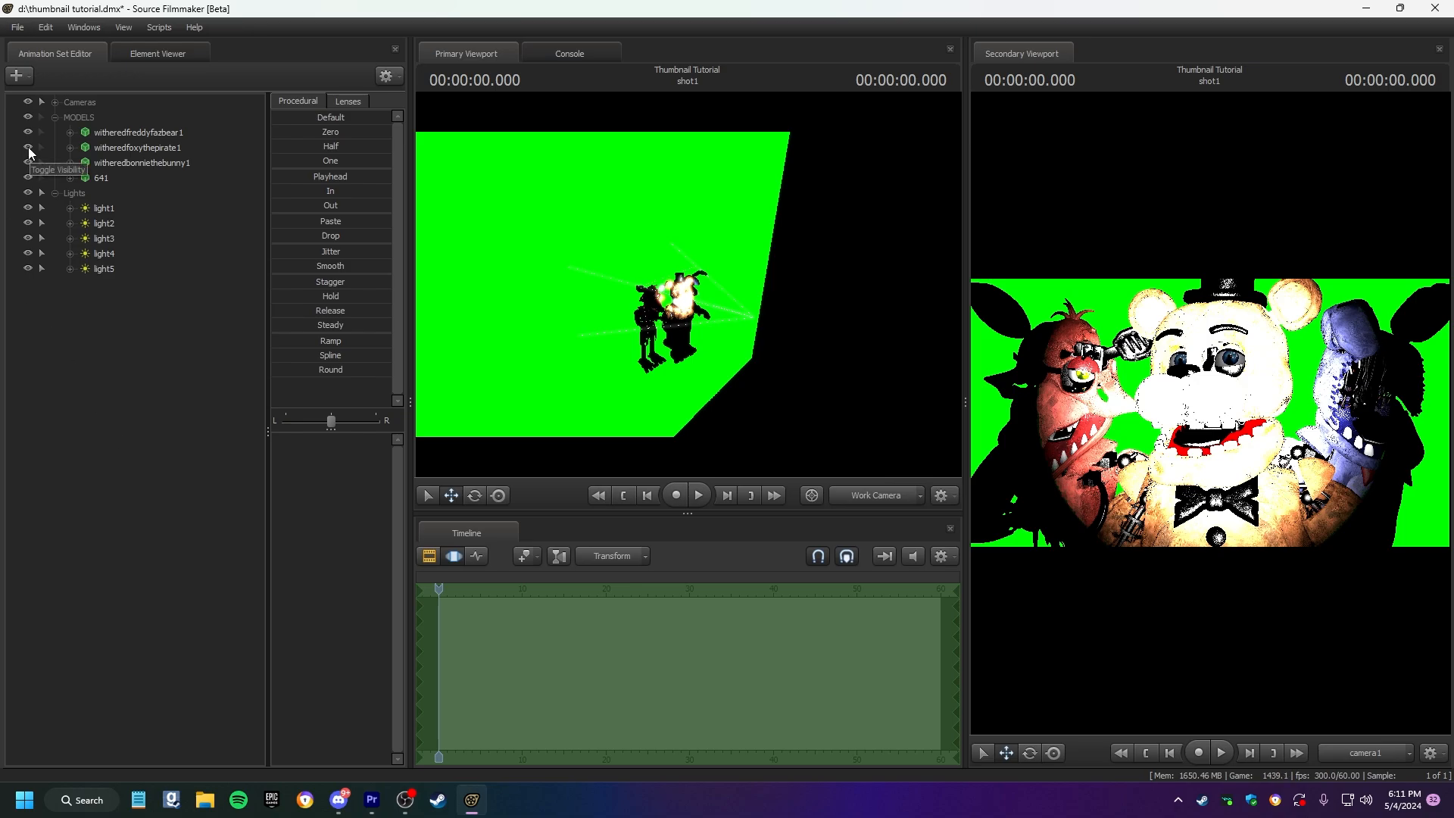
left_click(29, 147)
left_click(27, 162)
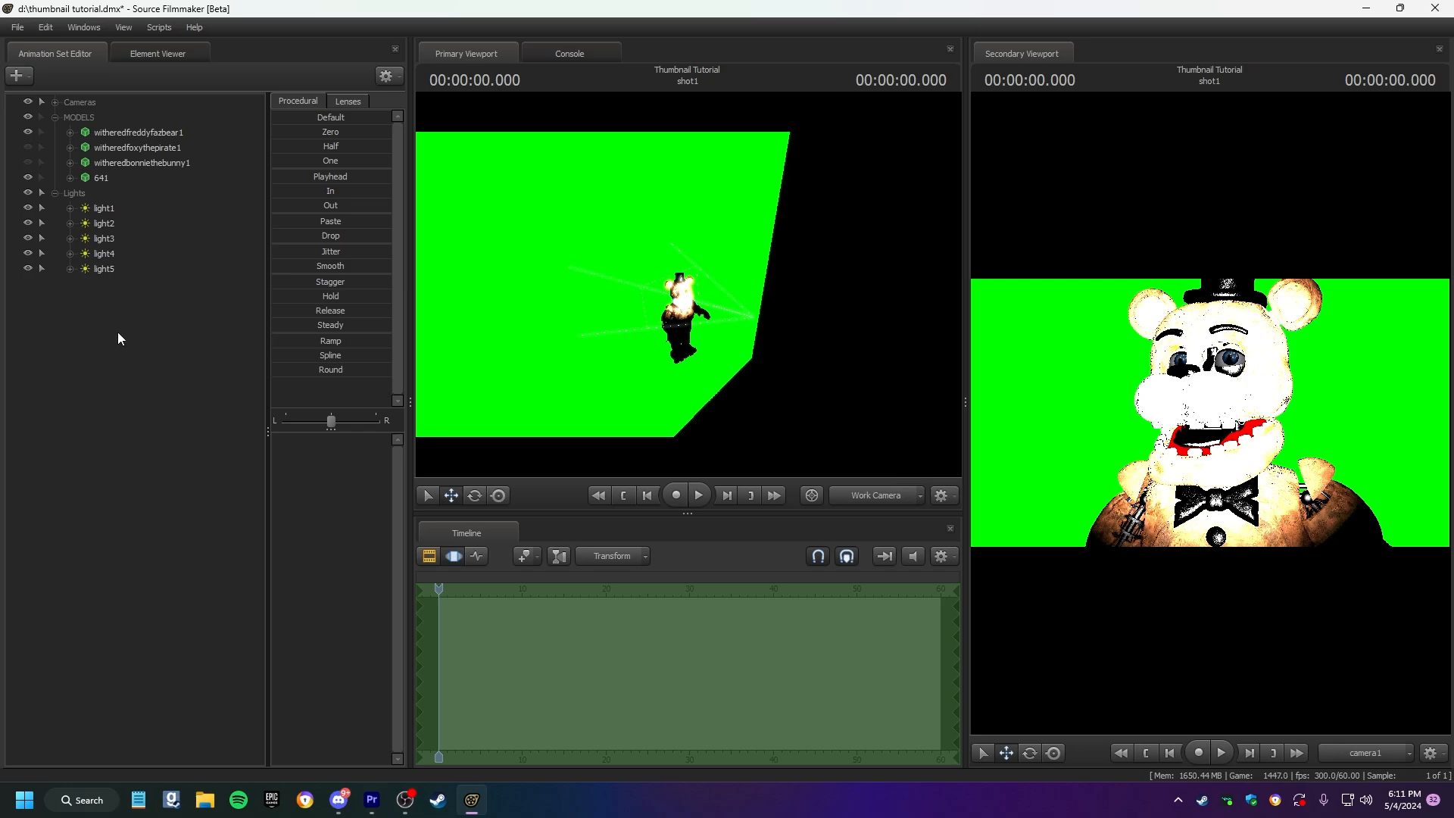
View the scene through light1 and adjust its position in front of Withered Freddy.
left_click(98, 214)
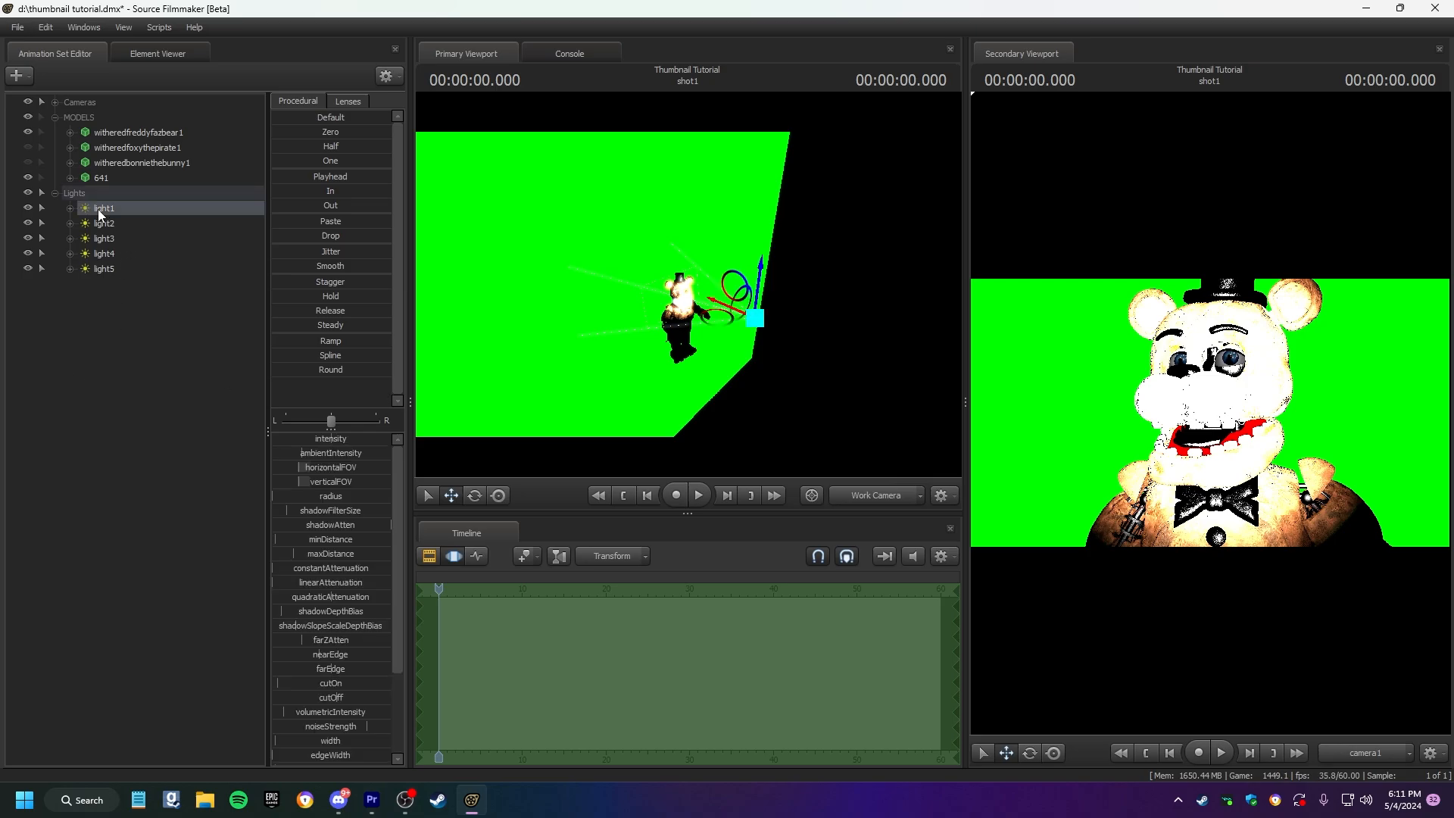
left_click_drag(100, 209, 825, 327)
key("s")
key("a")
View the scene through light2 and move it to Withered Freddy's side, aimed at his upper body.
left_click_drag(107, 225, 690, 303)
key("d")
left_click_drag(689, 303, 598, 304)
key("s")
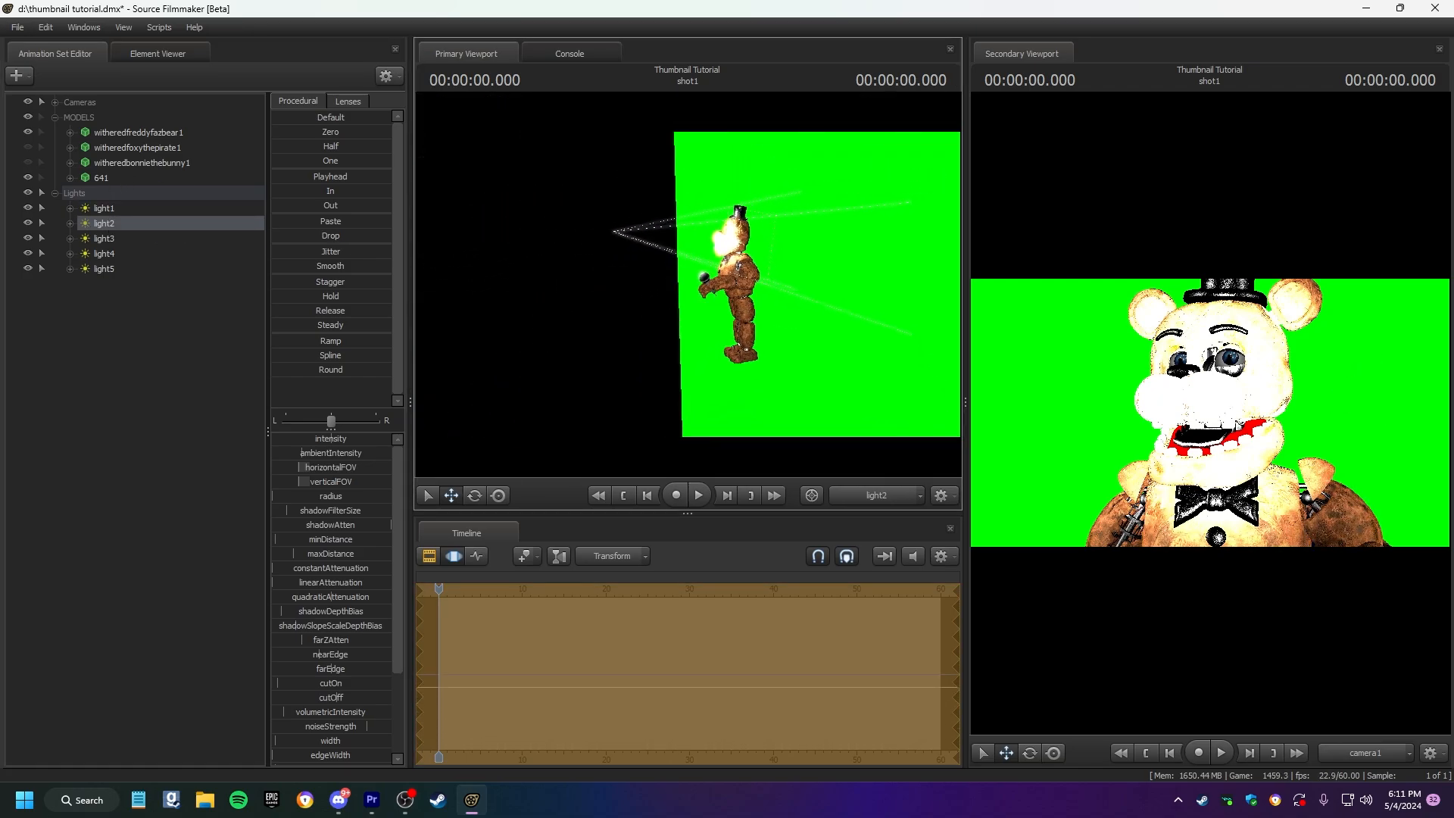
Look through light3 and light4 and position light3 in front of Withered Freddy and light4 above him.
left_click_drag(107, 239, 688, 290)
key("s")
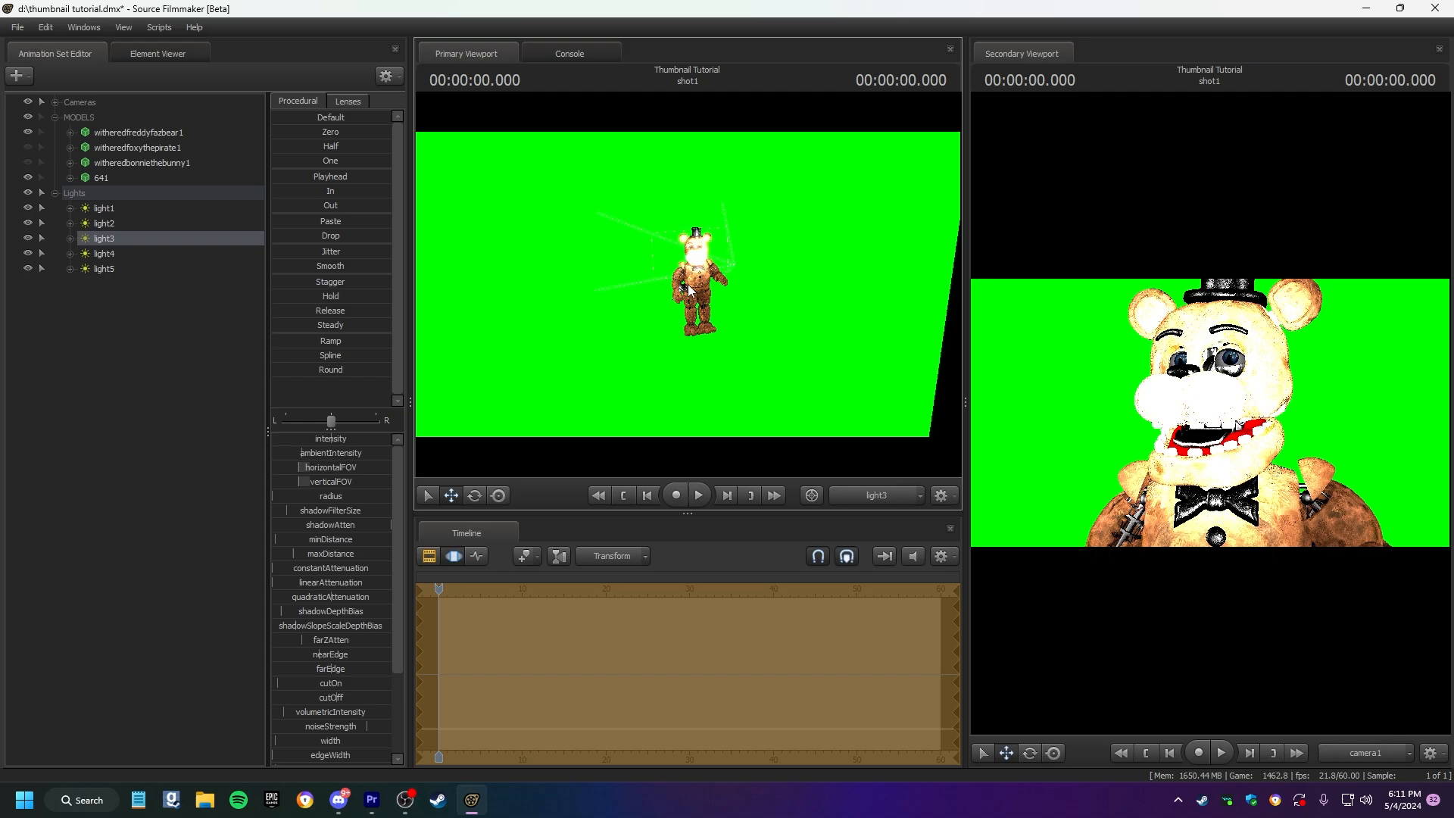
left_click_drag(95, 255, 634, 272)
key("s")
scroll(688, 284, "down", 5)
View the scene through light5 and position it at Withered Freddy's side, covering his whole body.
left_click_drag(102, 268, 817, 318)
left_click_drag(818, 318, 628, 291)
key("d")
key("d")
key("a")
key("s")
key("a")
scroll(629, 291, "down", 5)
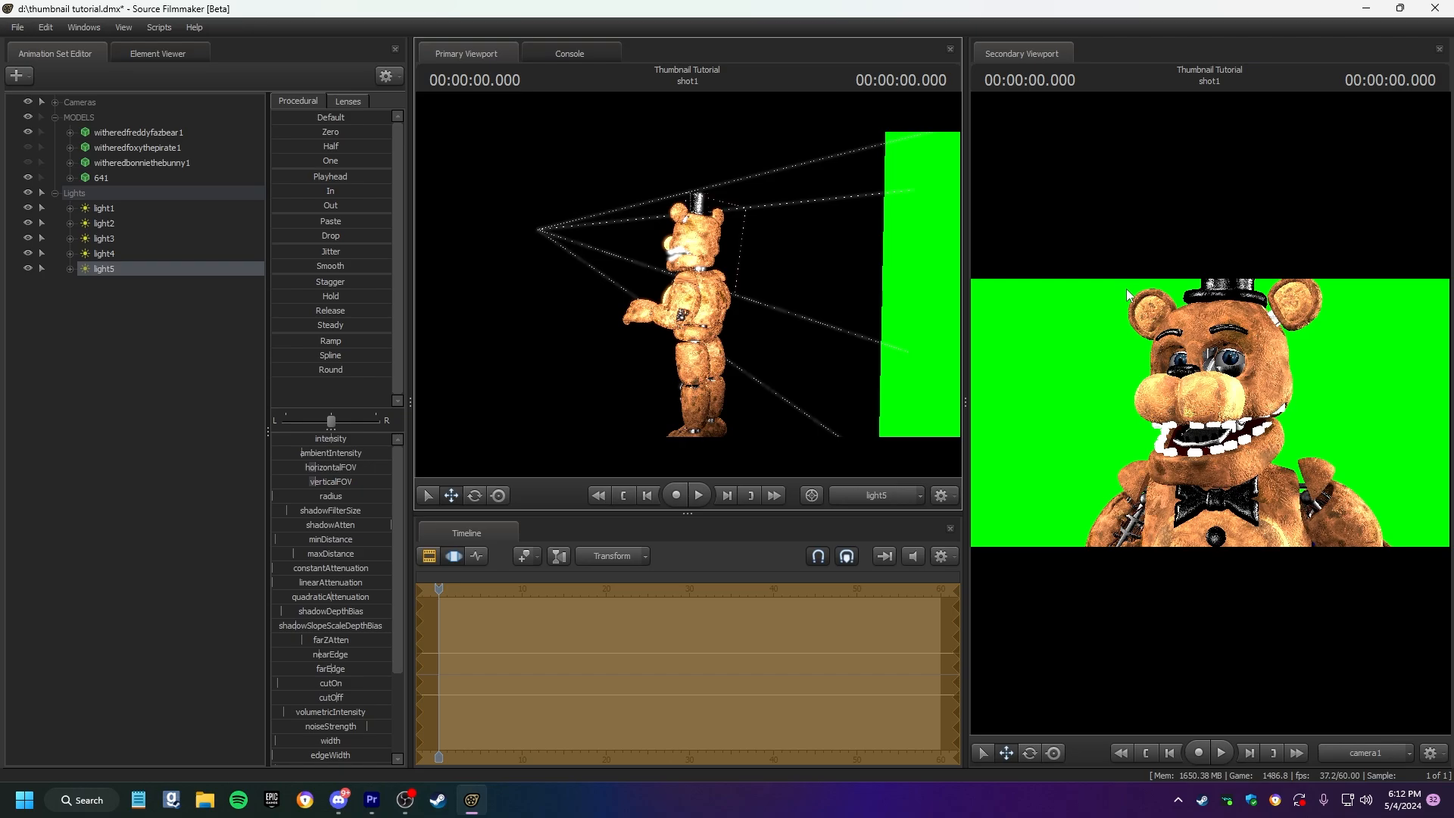
Lower shadowFilterSize to its minimum on light1 through light5.
left_click(142, 437)
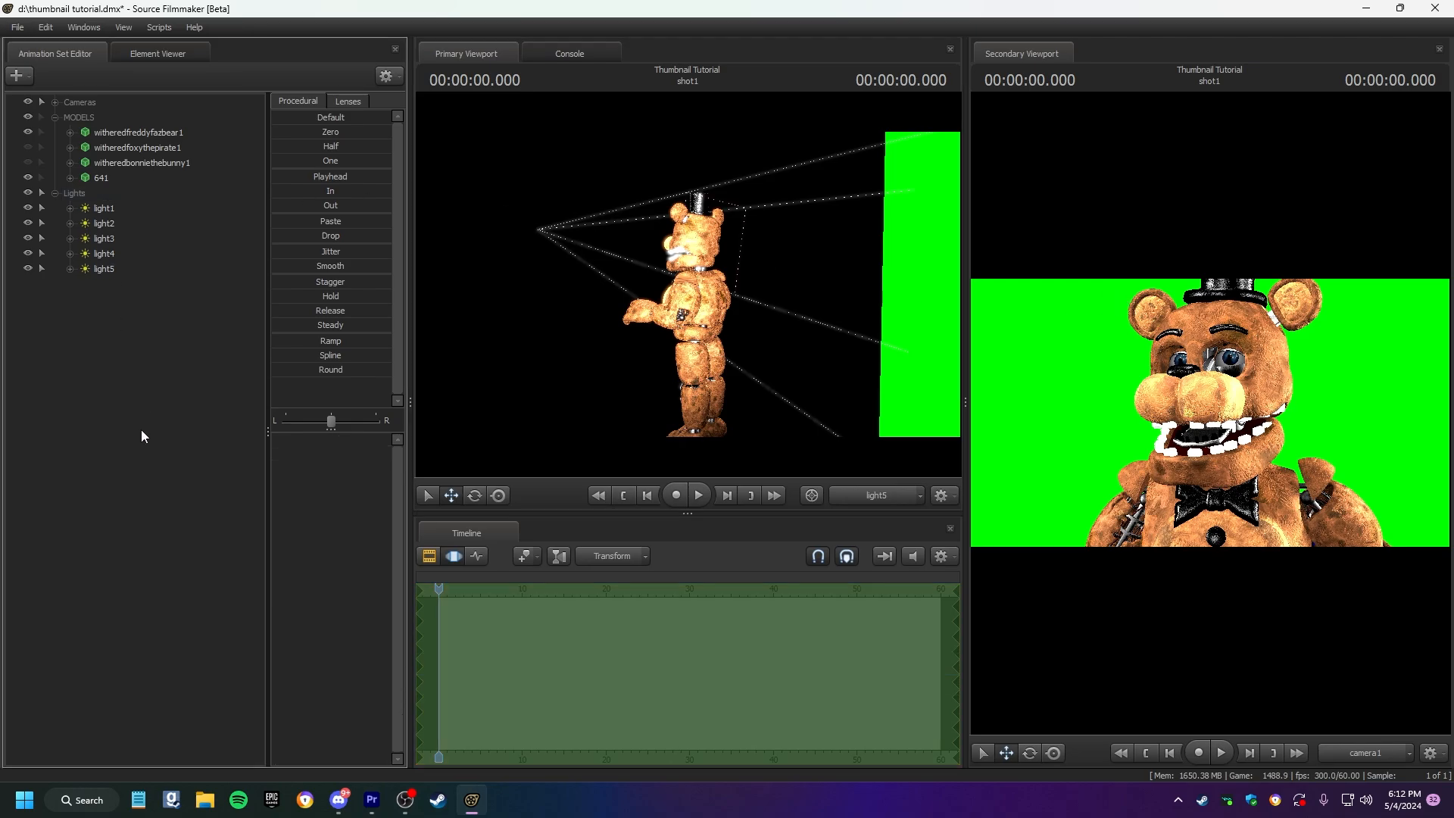
left_click(110, 207)
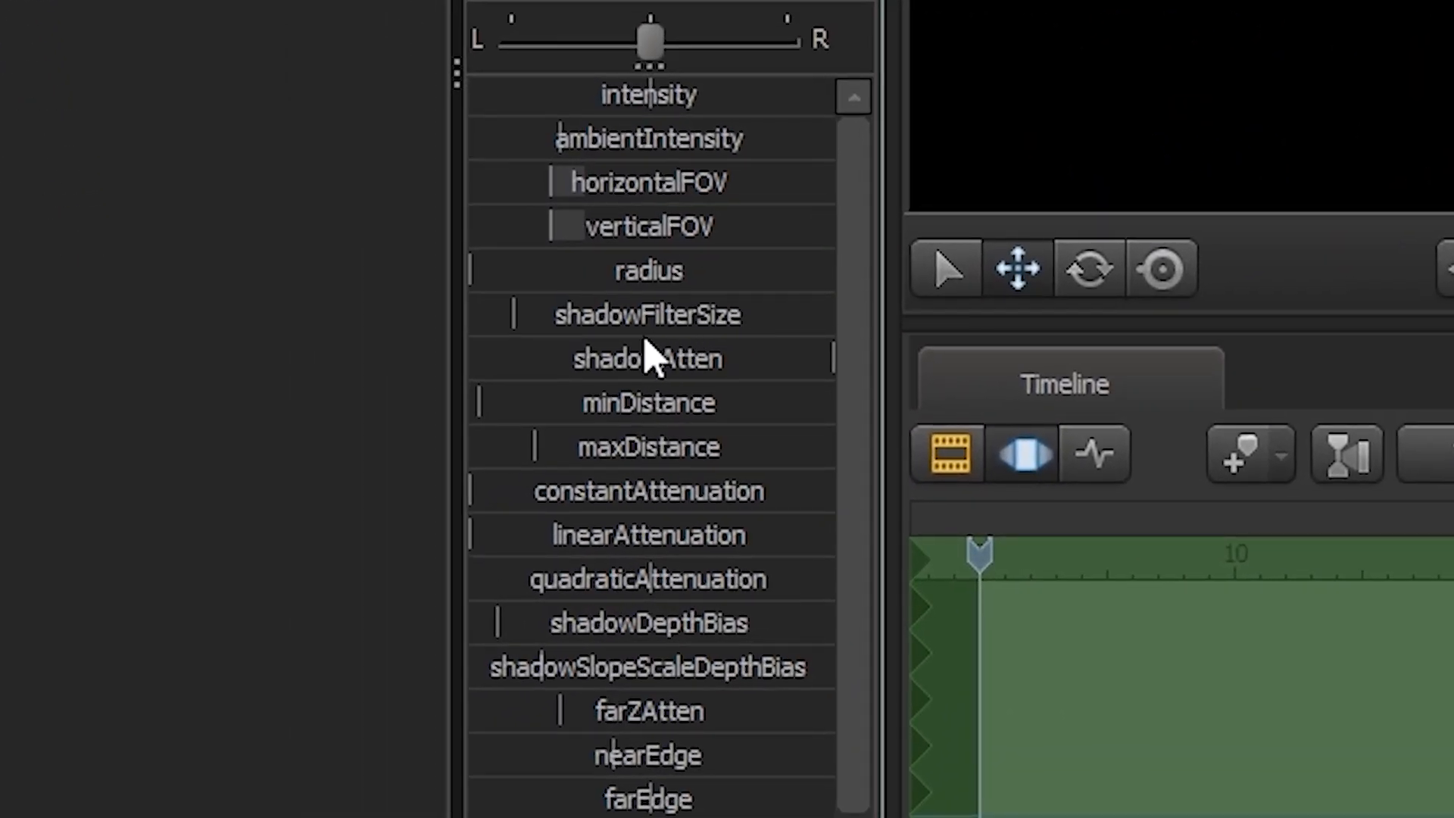
left_click(757, 374)
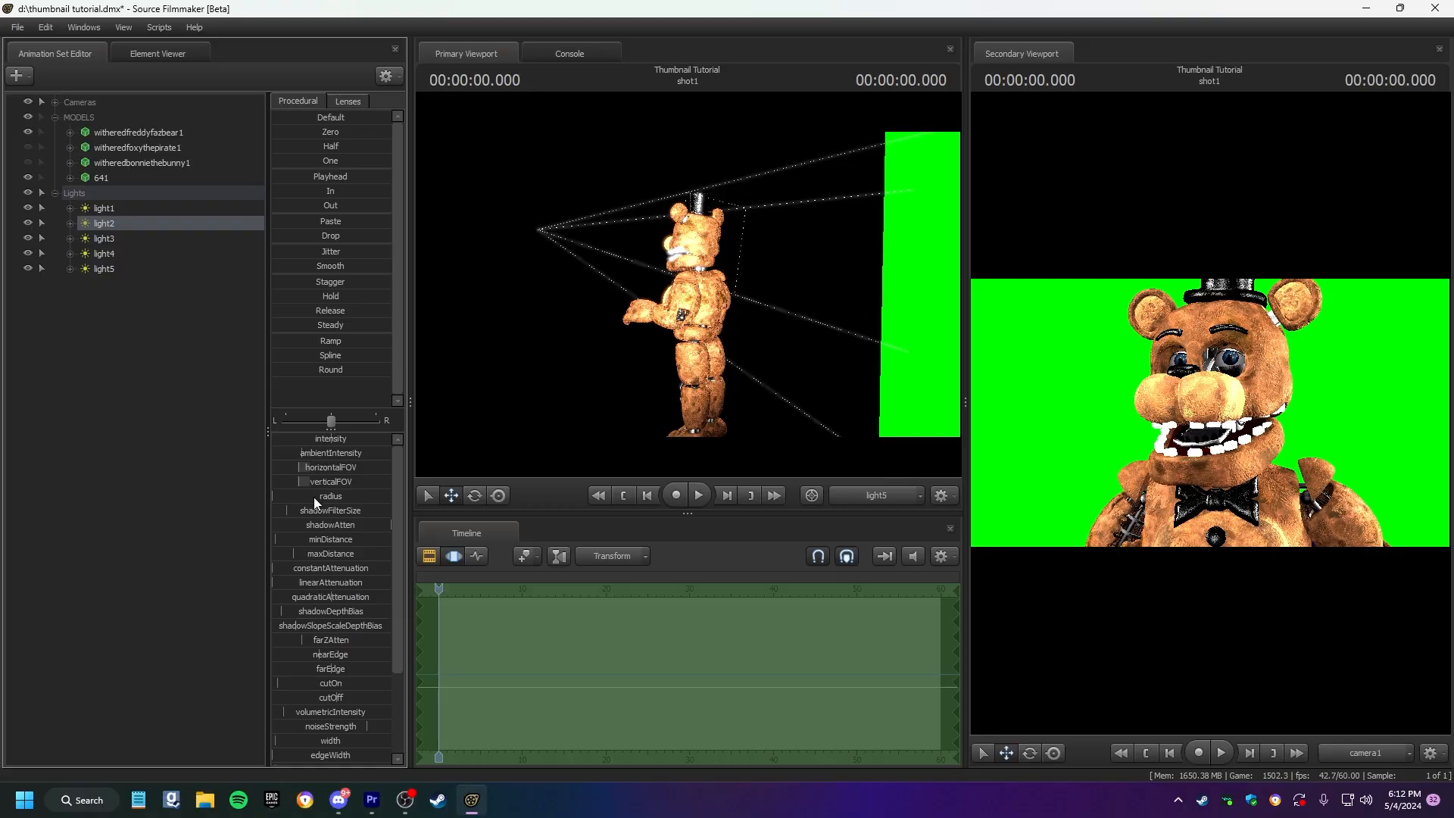
left_click_drag(322, 524, 220, 530)
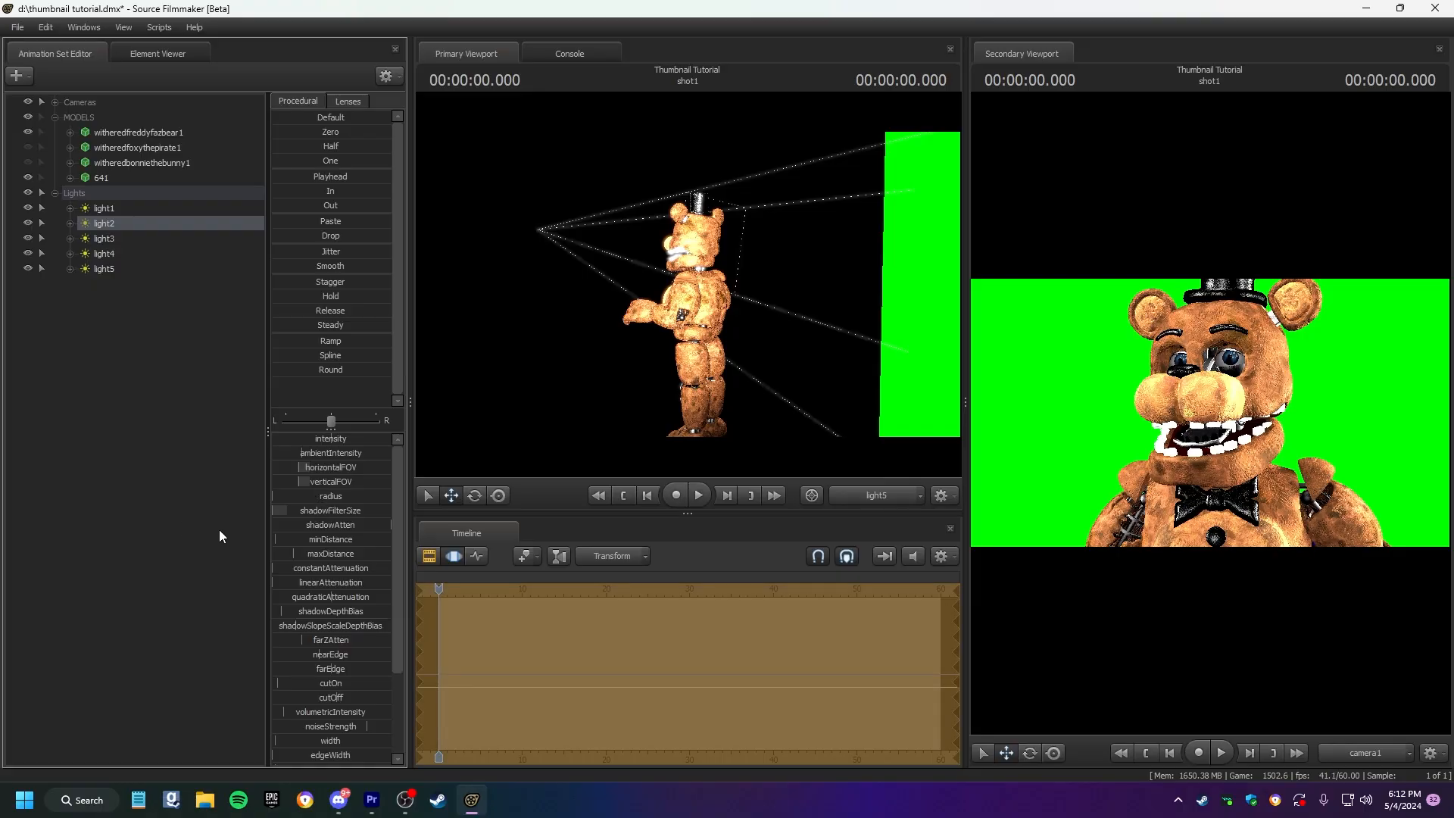
left_click(163, 237)
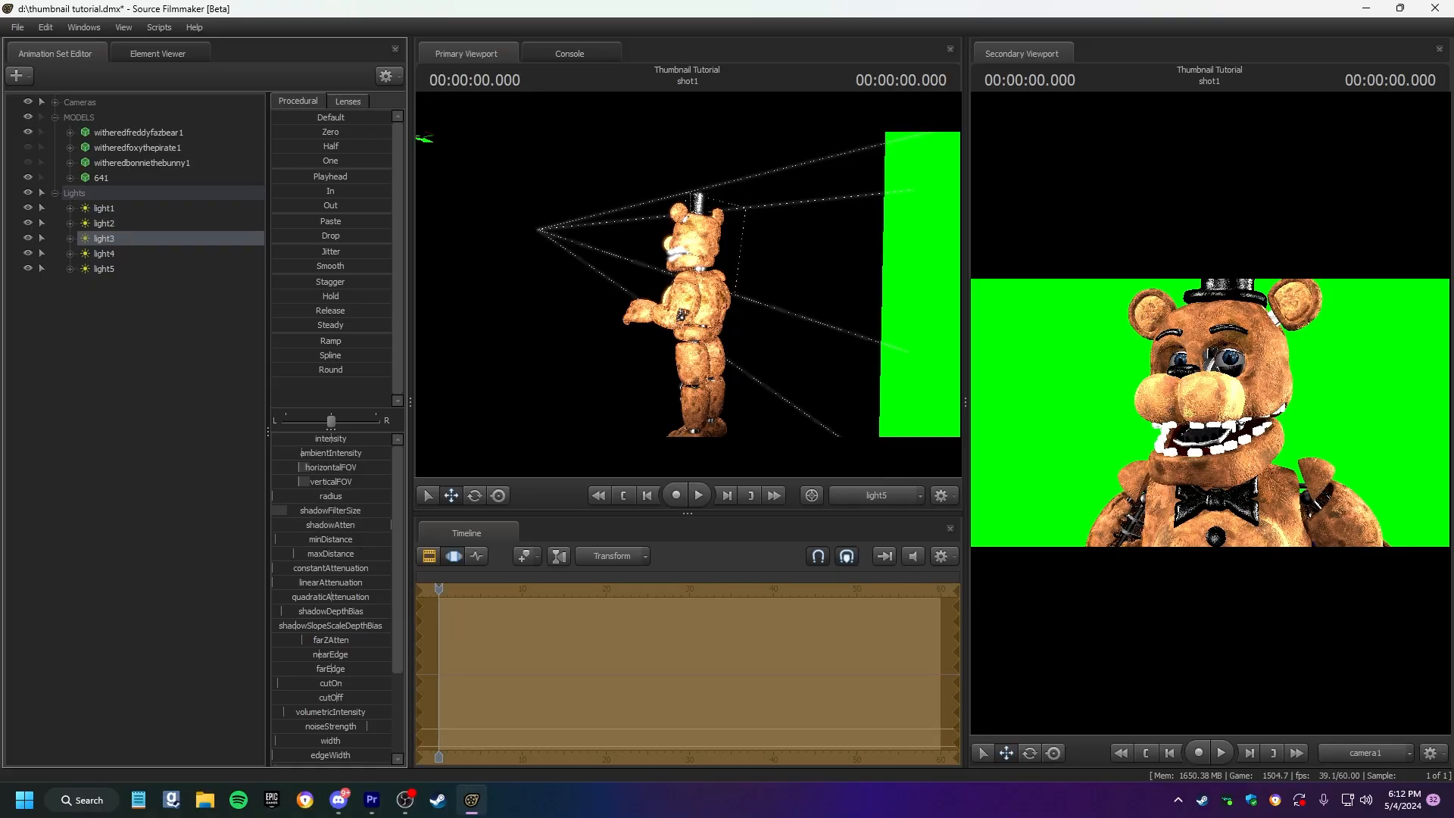
left_click(161, 253)
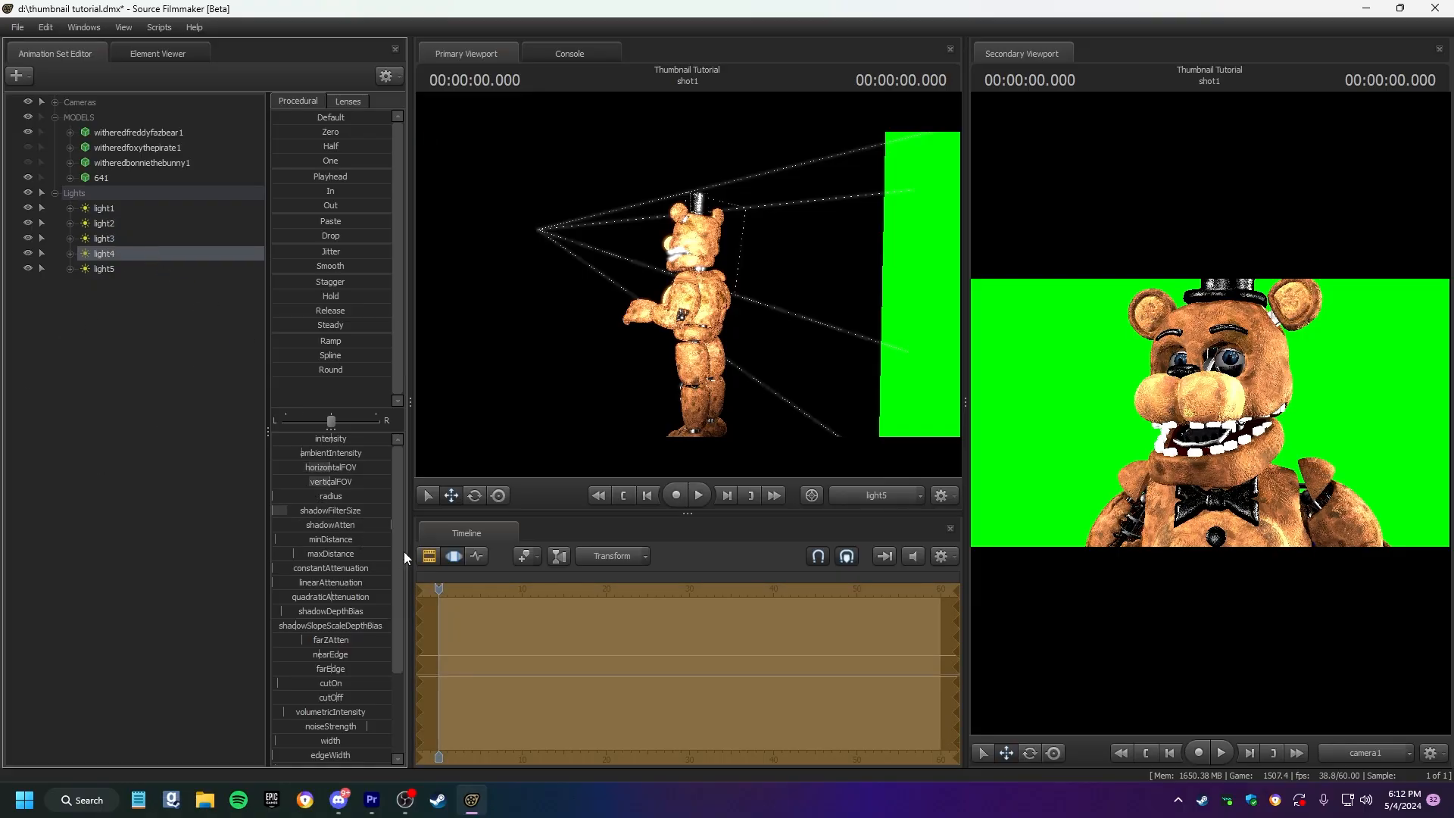
left_click(156, 269)
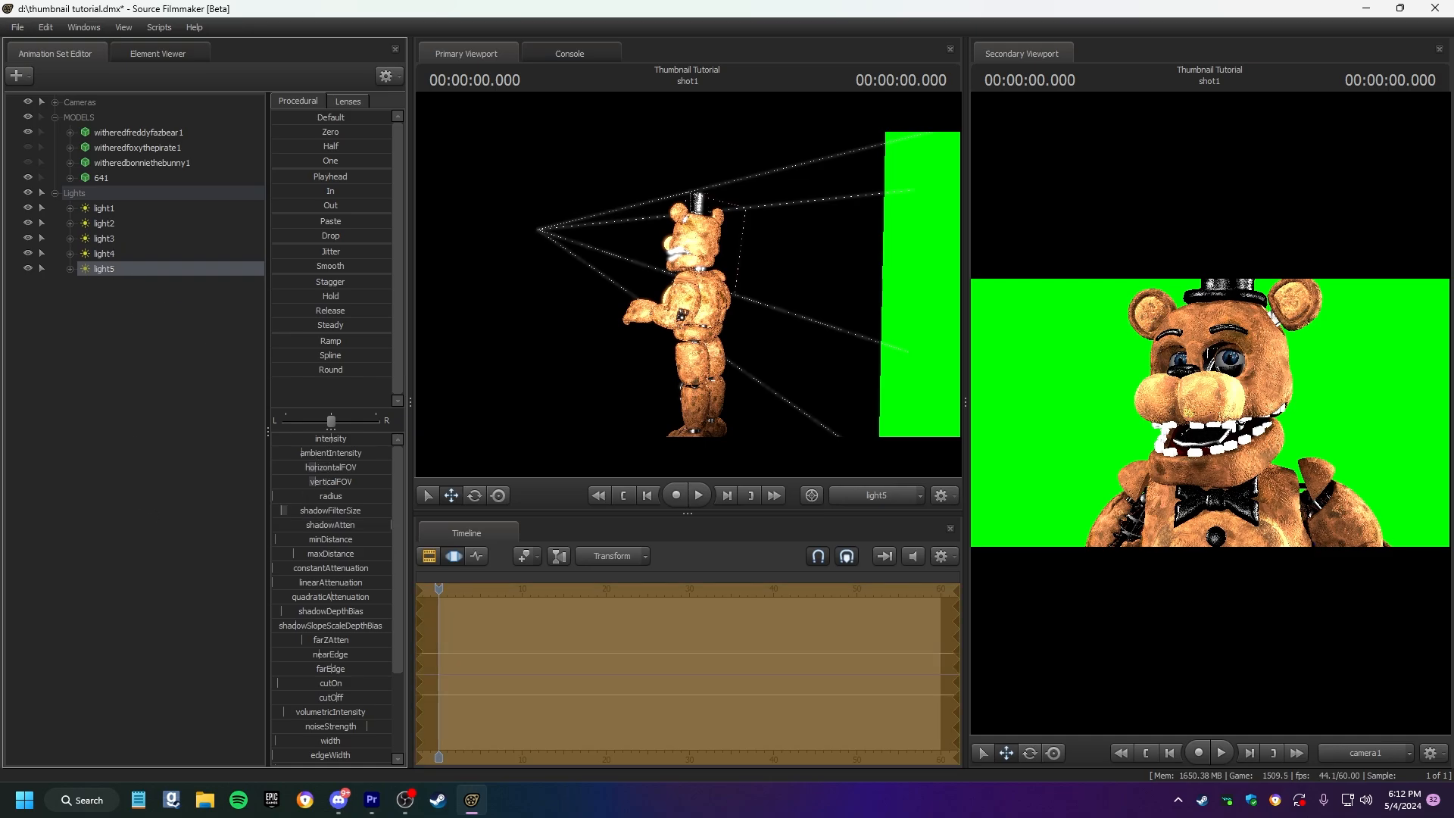
left_click_drag(297, 522, 252, 521)
left_click(252, 521)
Lower shadowAtten to its minimum on the lights.
left_click(112, 272)
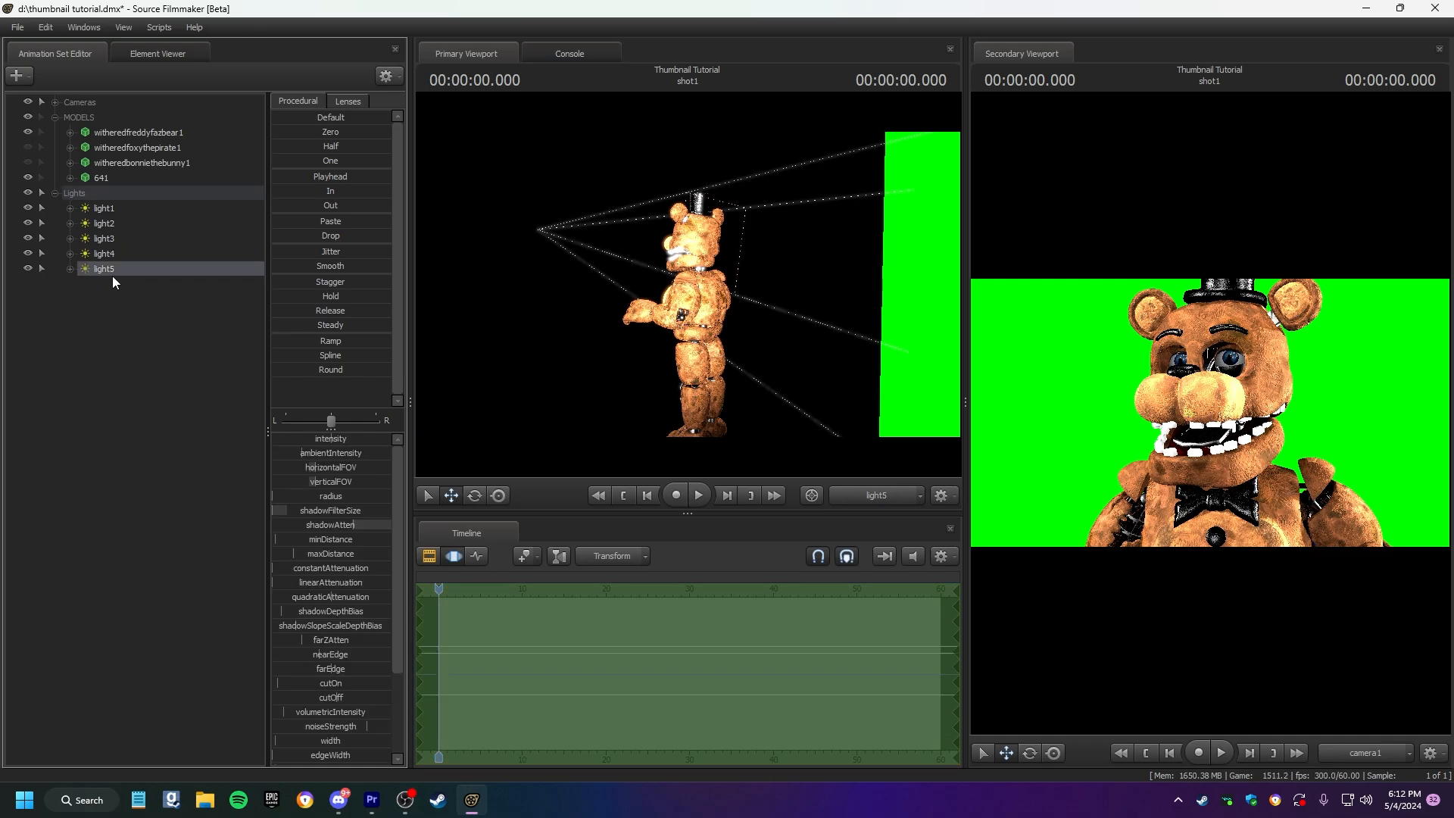
left_click_drag(339, 524, 256, 515)
left_click(256, 503)
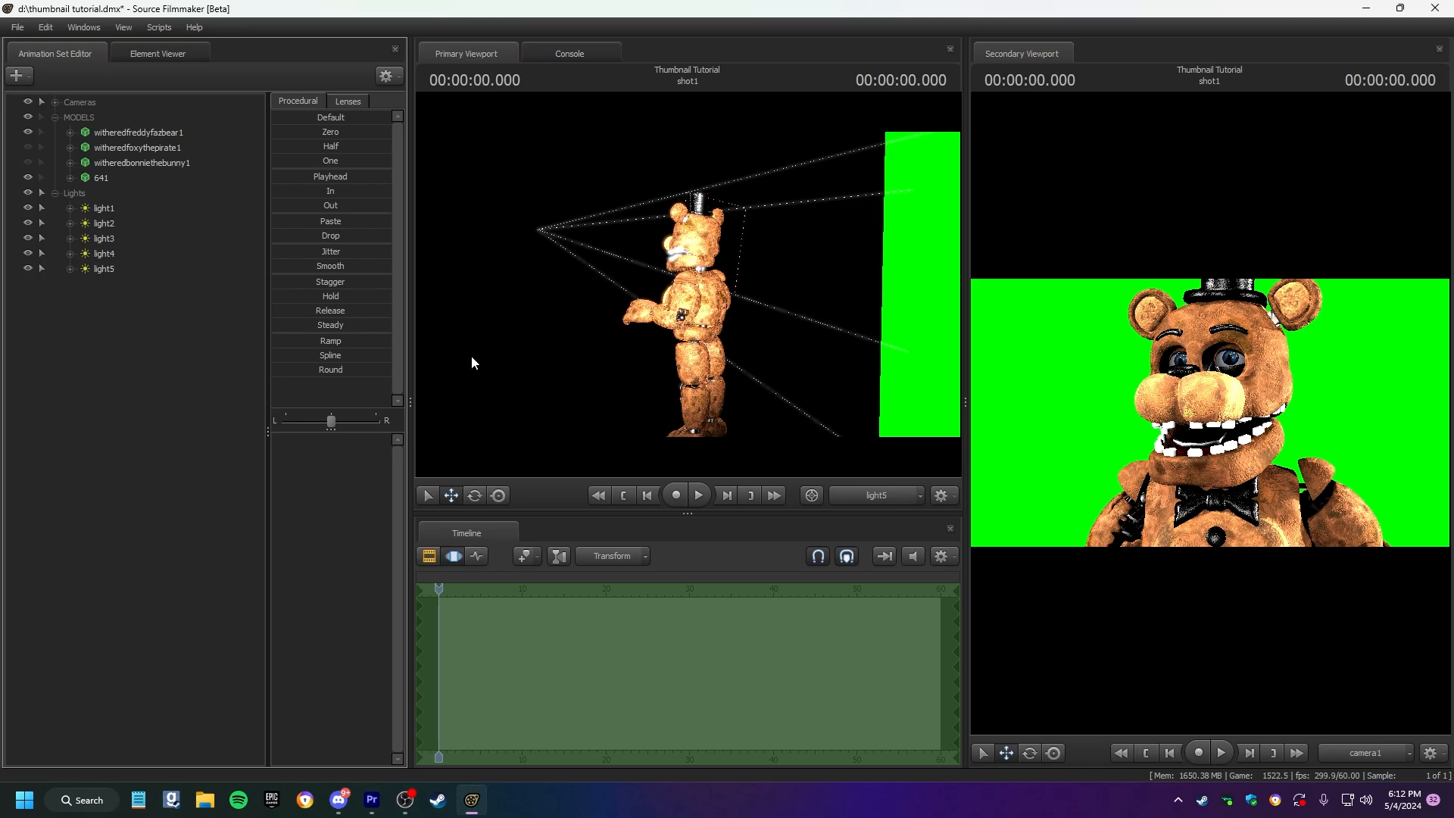
Rebalance the intensity of the five lights one by one, reducing light5's intensity.
left_click(106, 208)
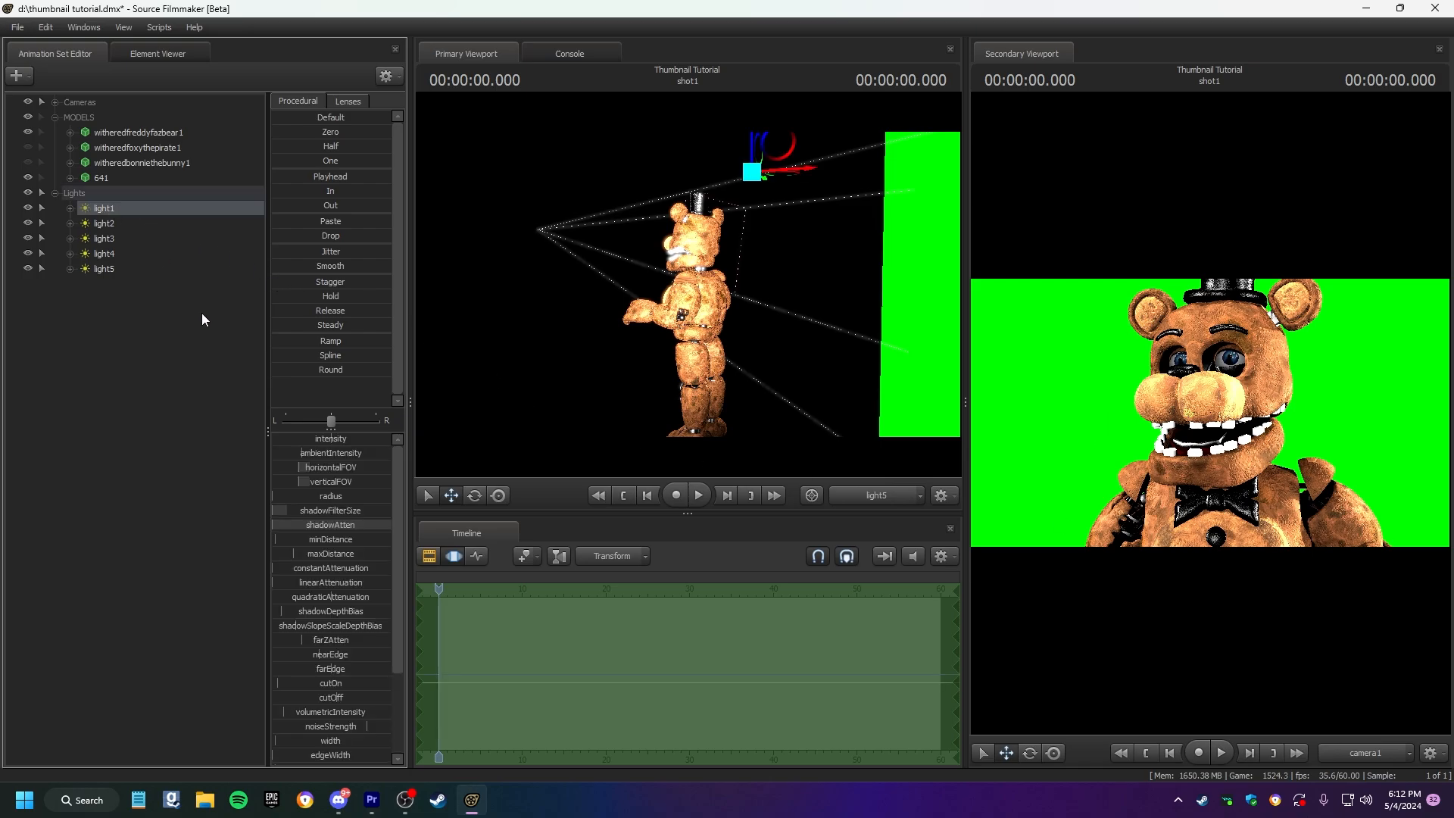
mouse_move(329, 438)
left_mouse_down()
mouse_move(276, 431)
mouse_move(335, 439)
left_mouse_up()
left_click(105, 222)
left_click(144, 239)
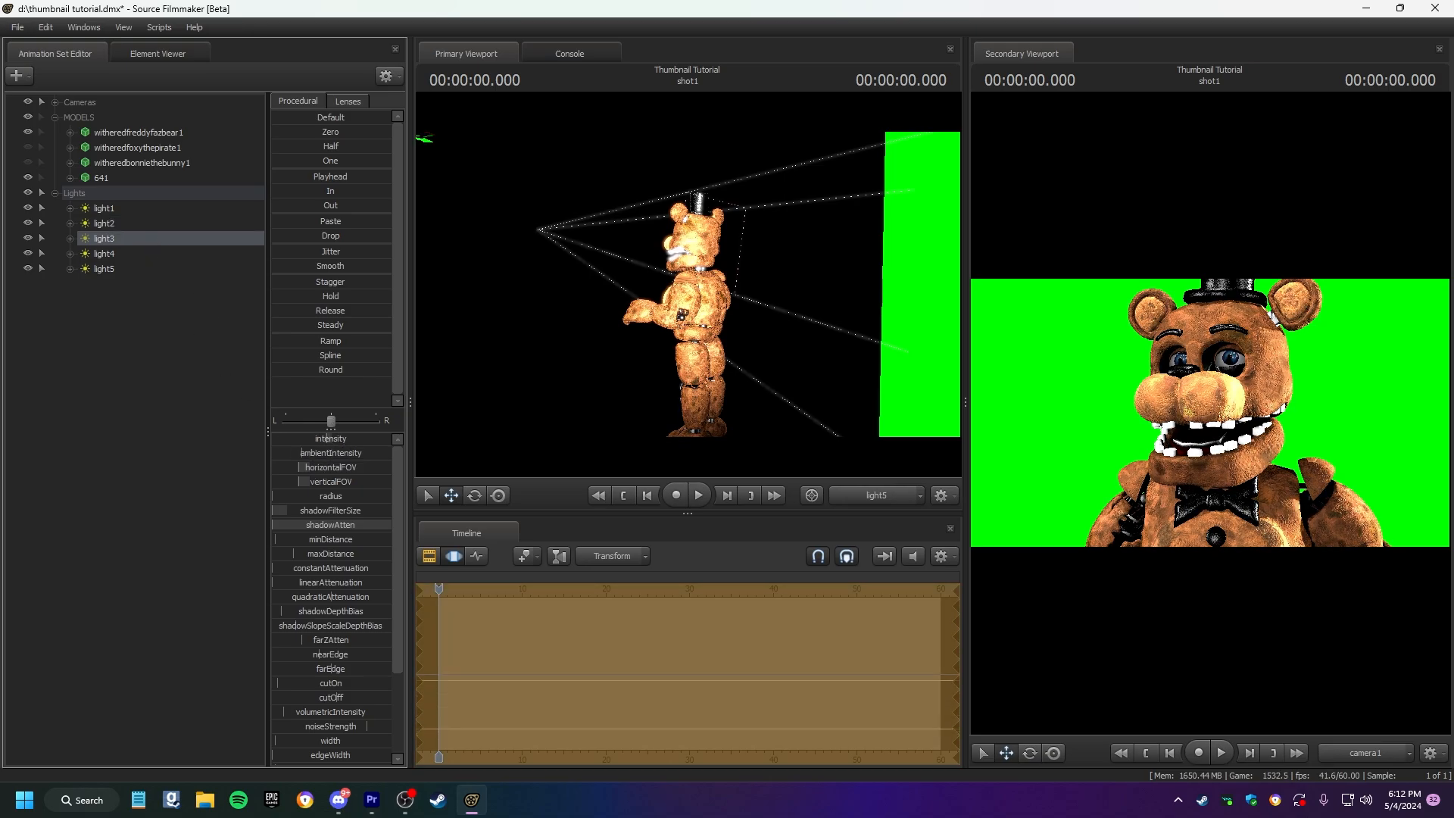
left_click(151, 253)
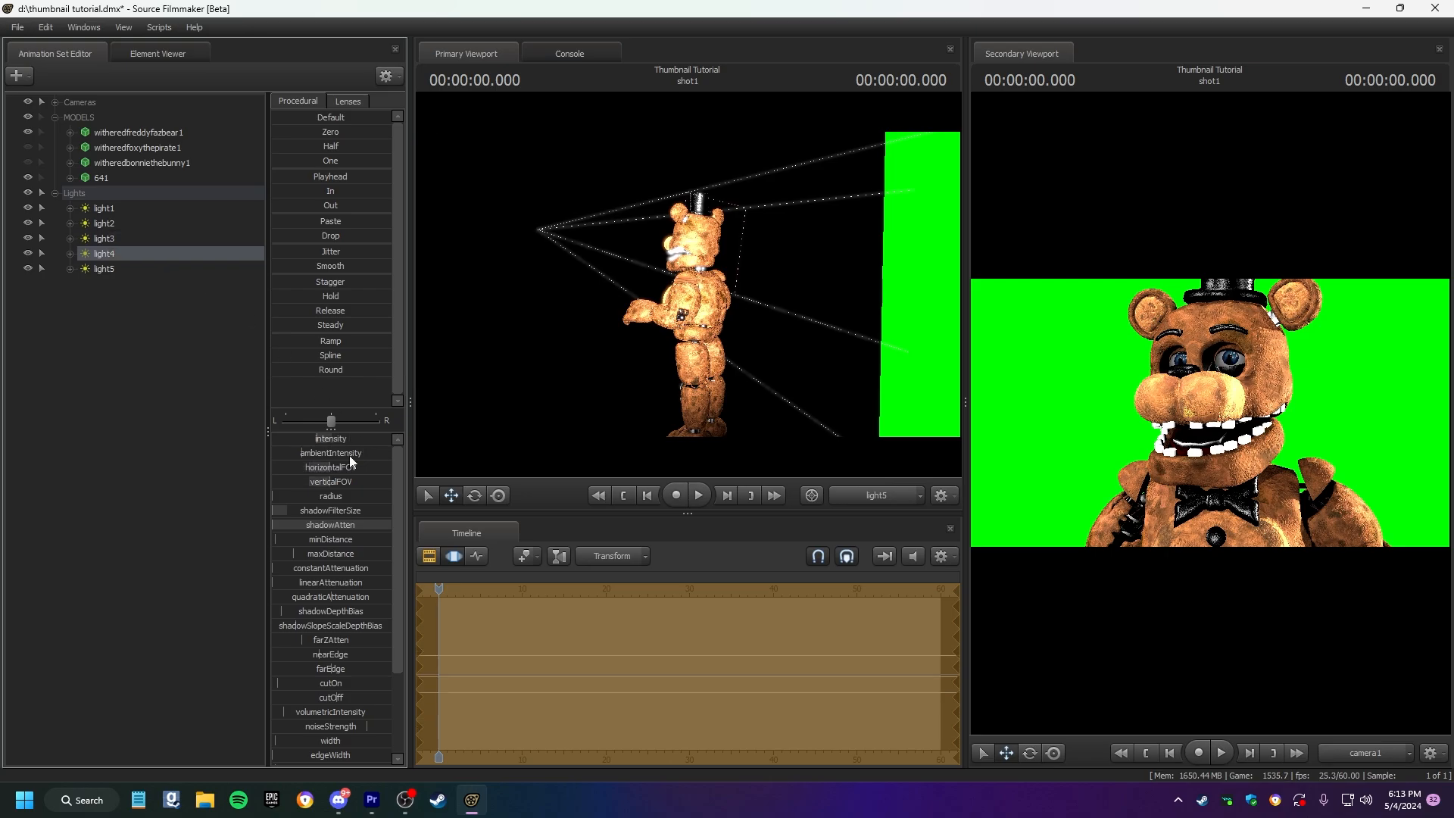
left_click(160, 272)
left_click_drag(346, 438, 326, 439)
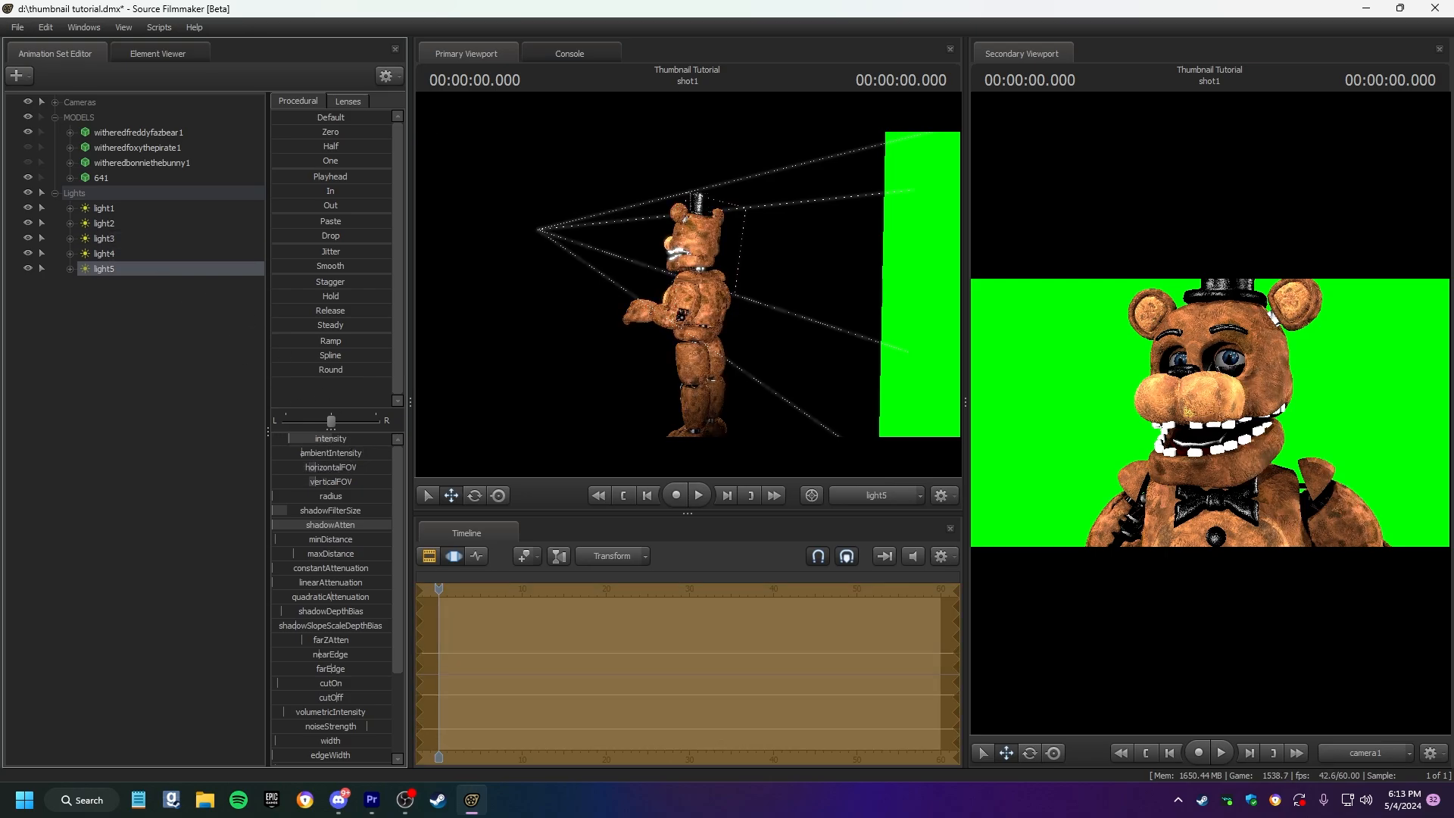
left_click(760, 349)
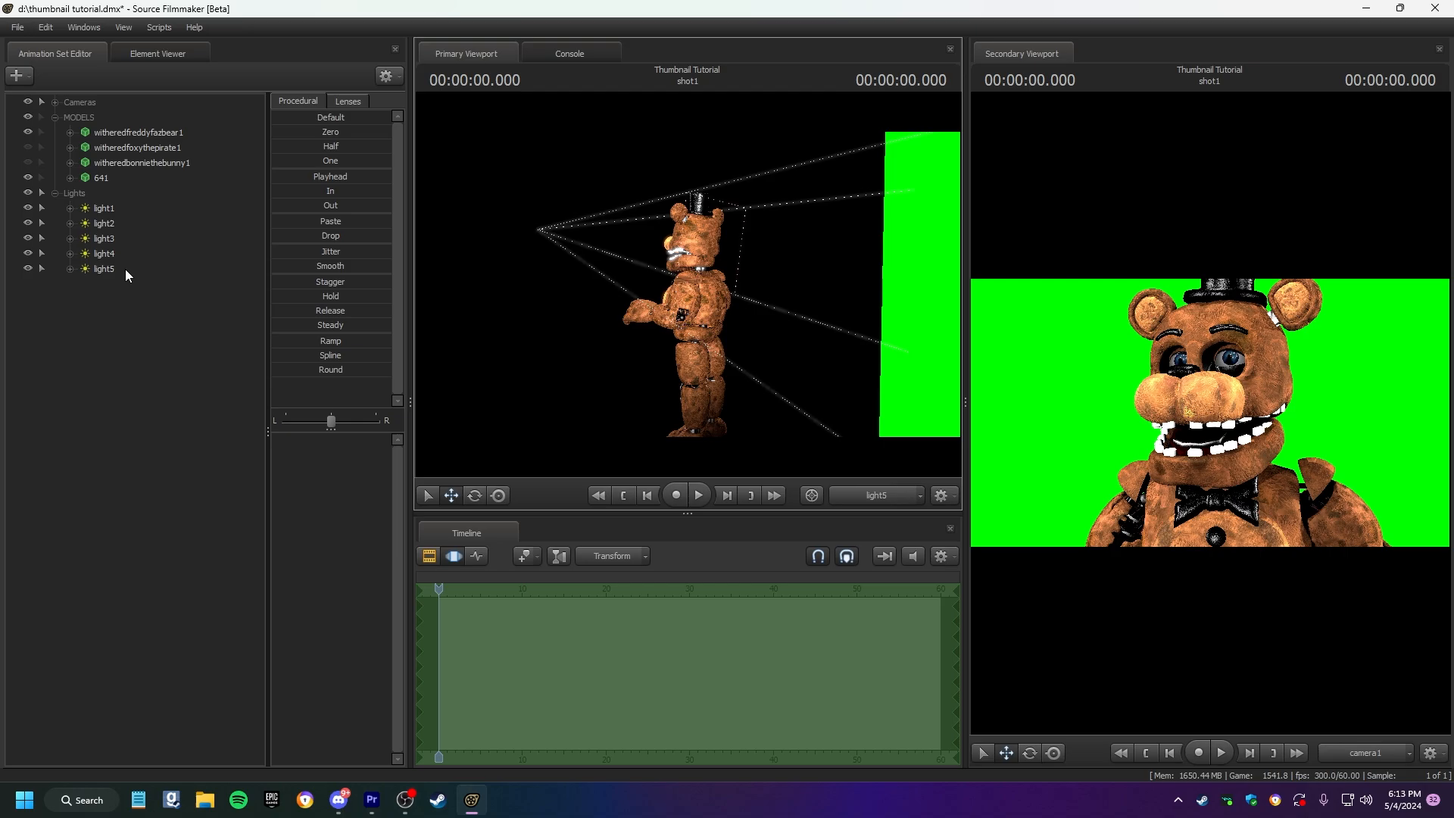
Switch the primary viewport to the Work Camera and inspect the lit Withered Freddy from the front.
left_click(868, 498)
left_click_drag(756, 387, 749, 311)
key("w")
key("s")
key("w")
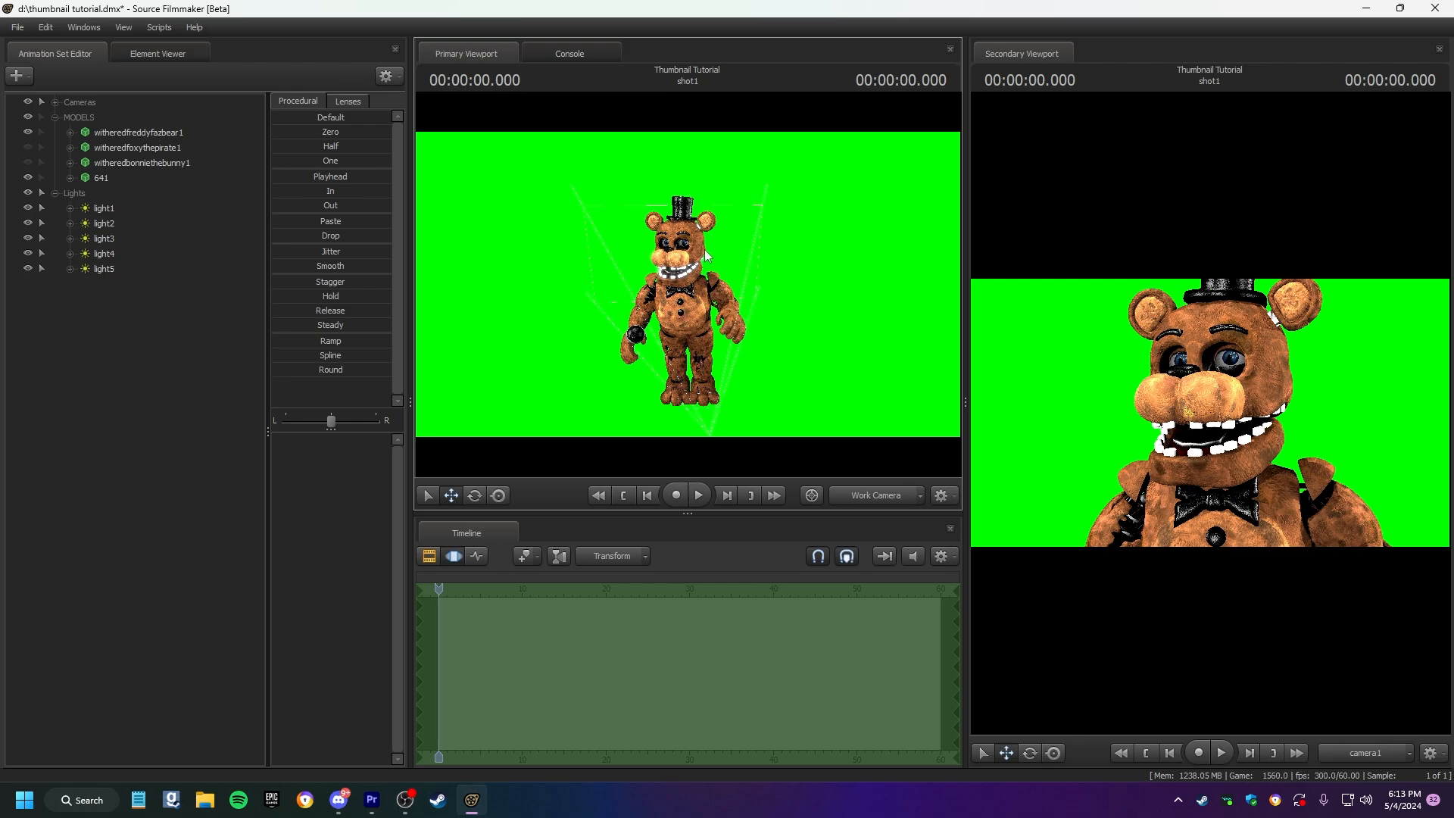
View the scene through light5 again, move it slightly farther from Withered Freddy, and reveal its color sliders.
left_click(127, 271)
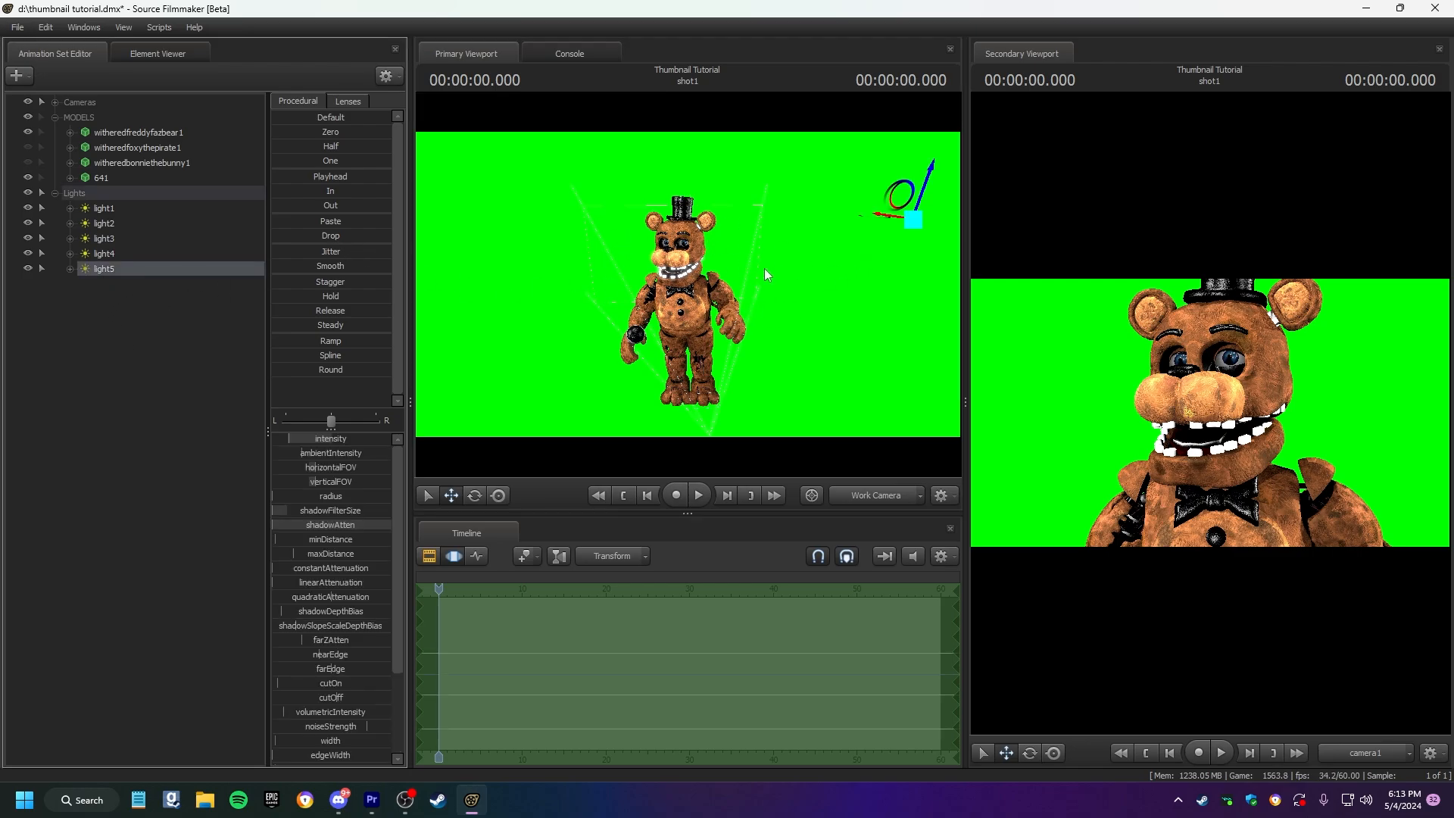
left_click_drag(747, 327, 647, 297)
scroll(704, 303, "down", 6)
scroll(648, 297, "down", 1)
scroll(343, 580, "down", 3)
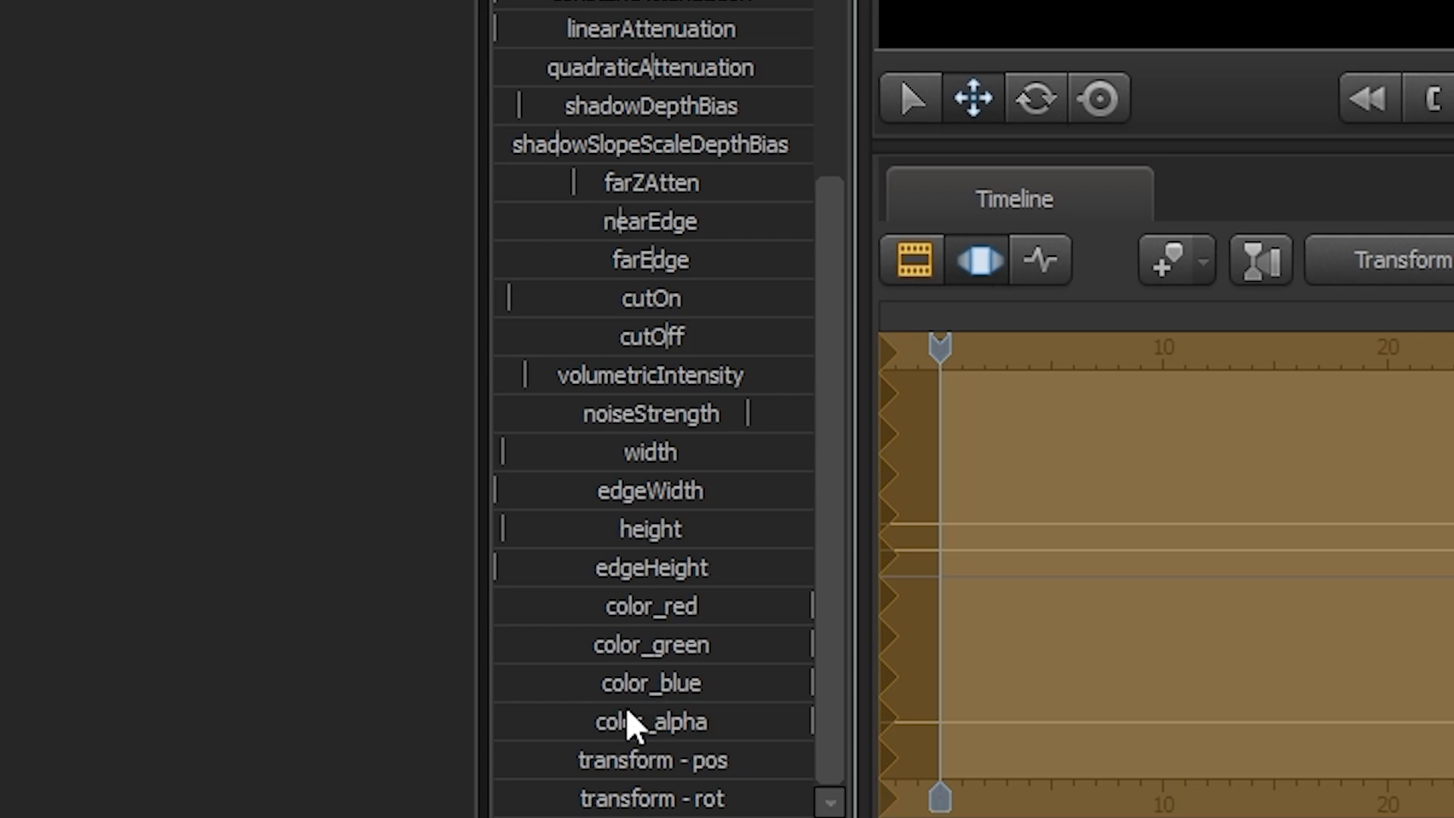
Try different tints on light5 with its color_red, color_green and color_blue values, and undo the color changes.
left_click(676, 727)
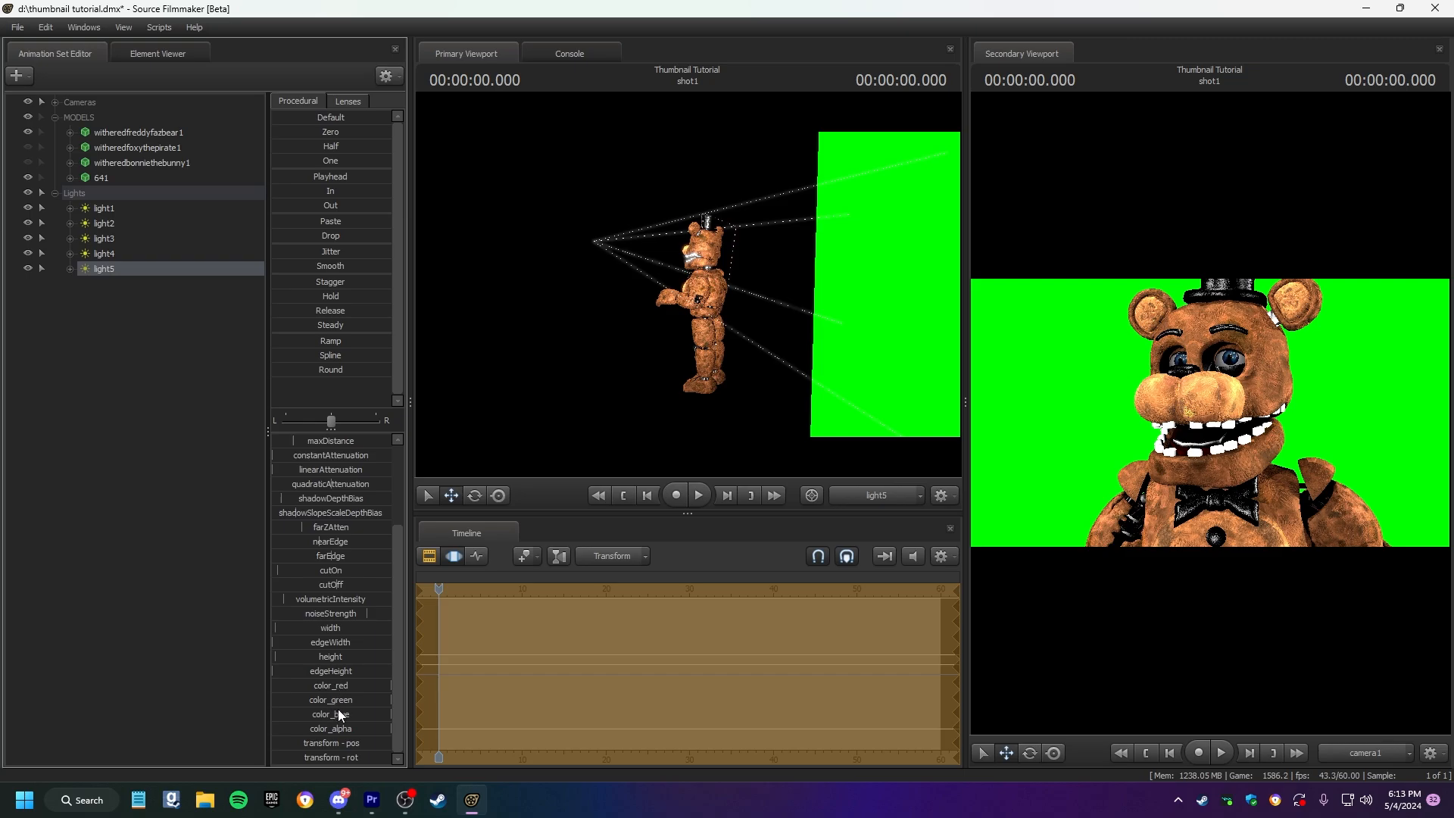
left_click(338, 712)
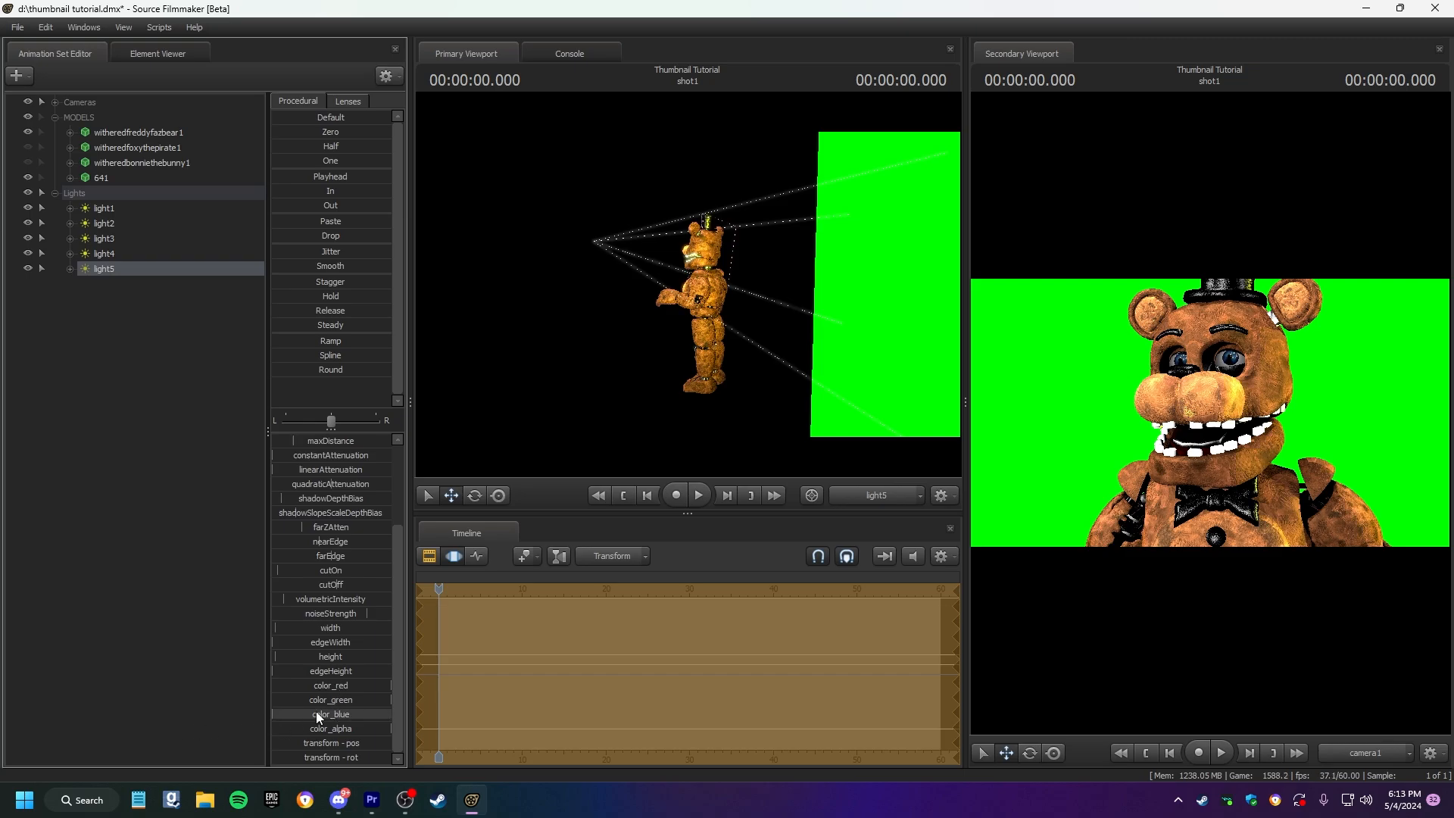
left_click_drag(322, 686, 204, 686)
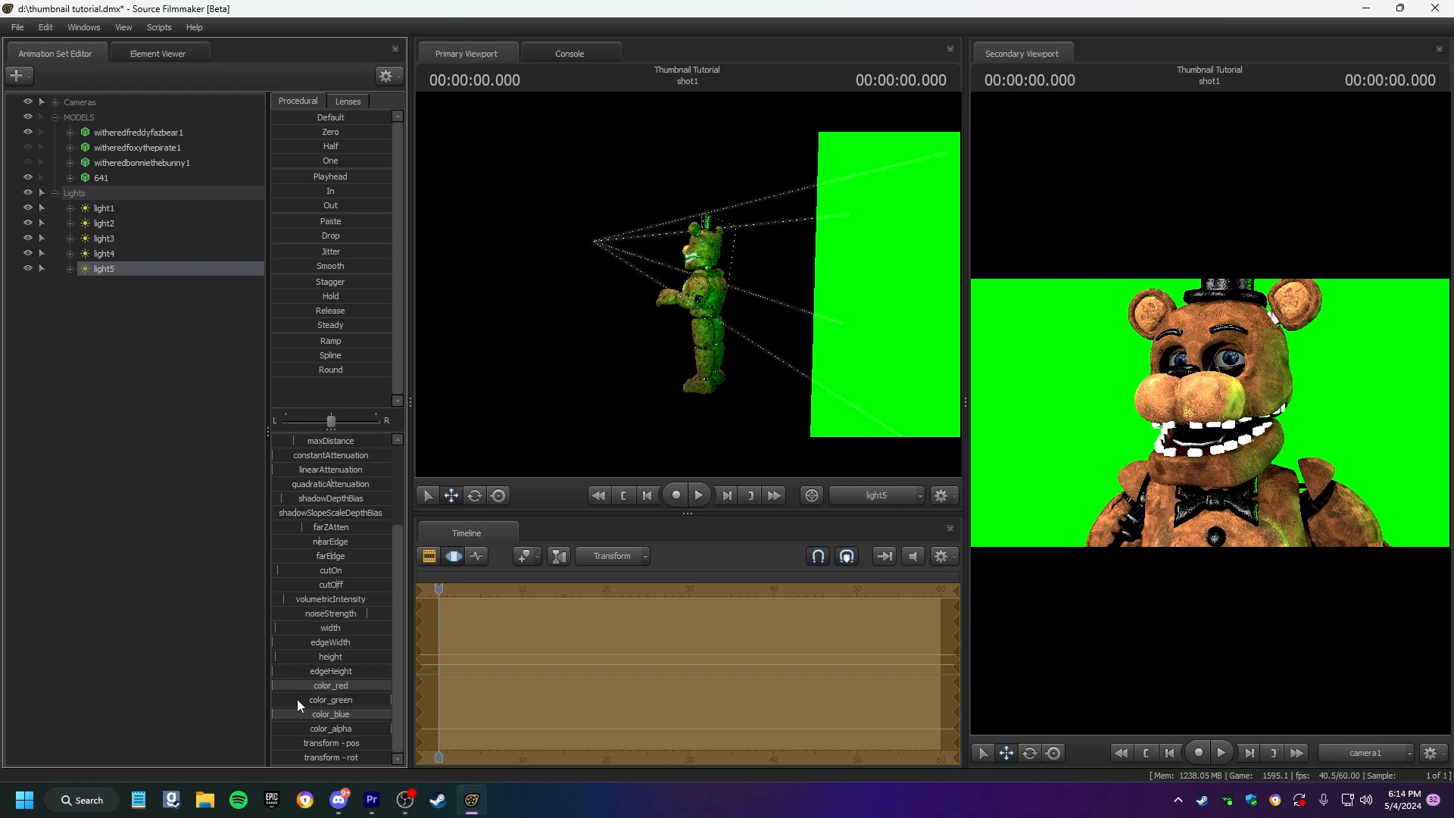
left_click_drag(331, 684, 520, 704)
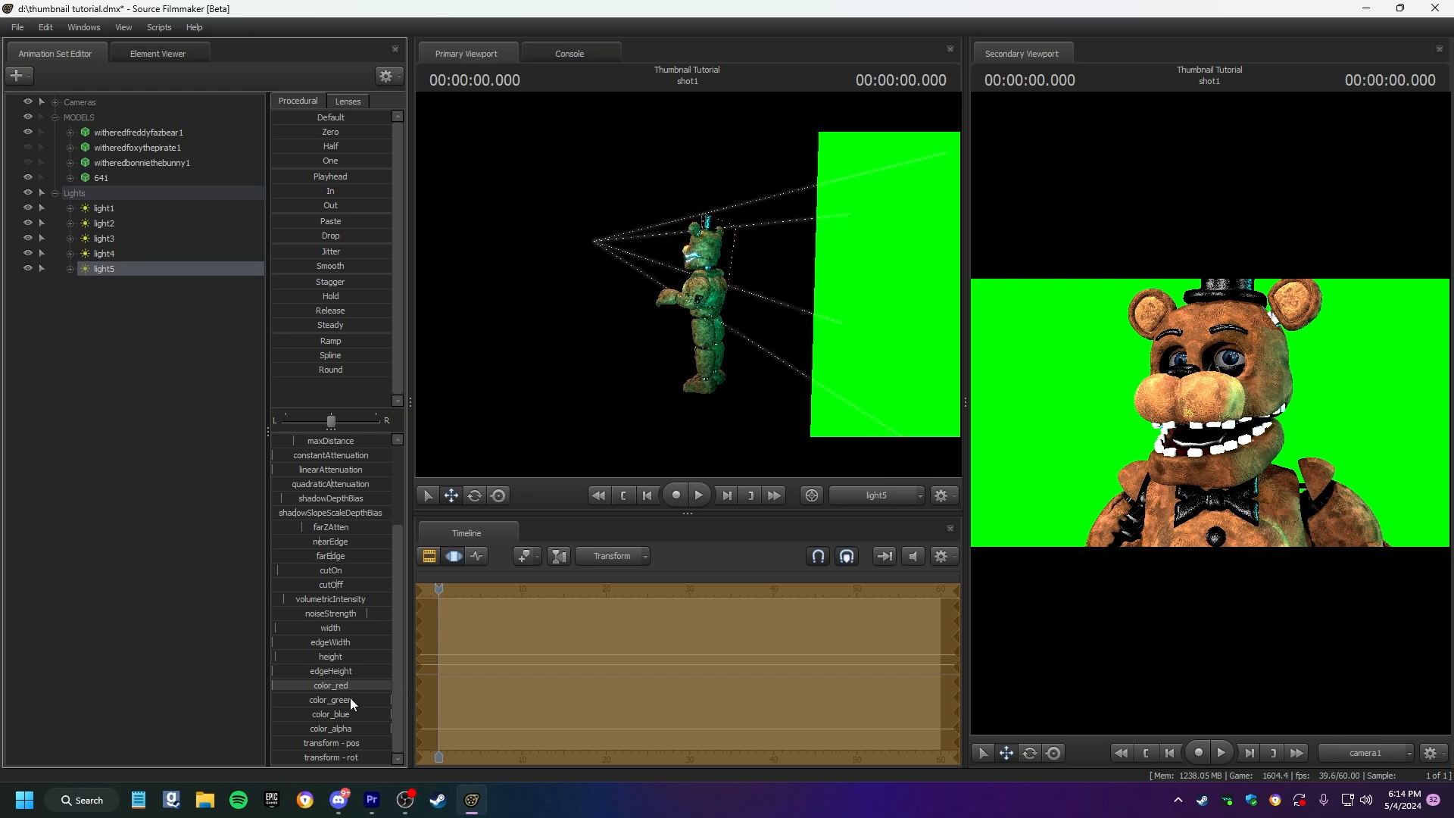
left_click_drag(367, 700, 272, 714)
key("ctrl+z")
key("ctrl+z")
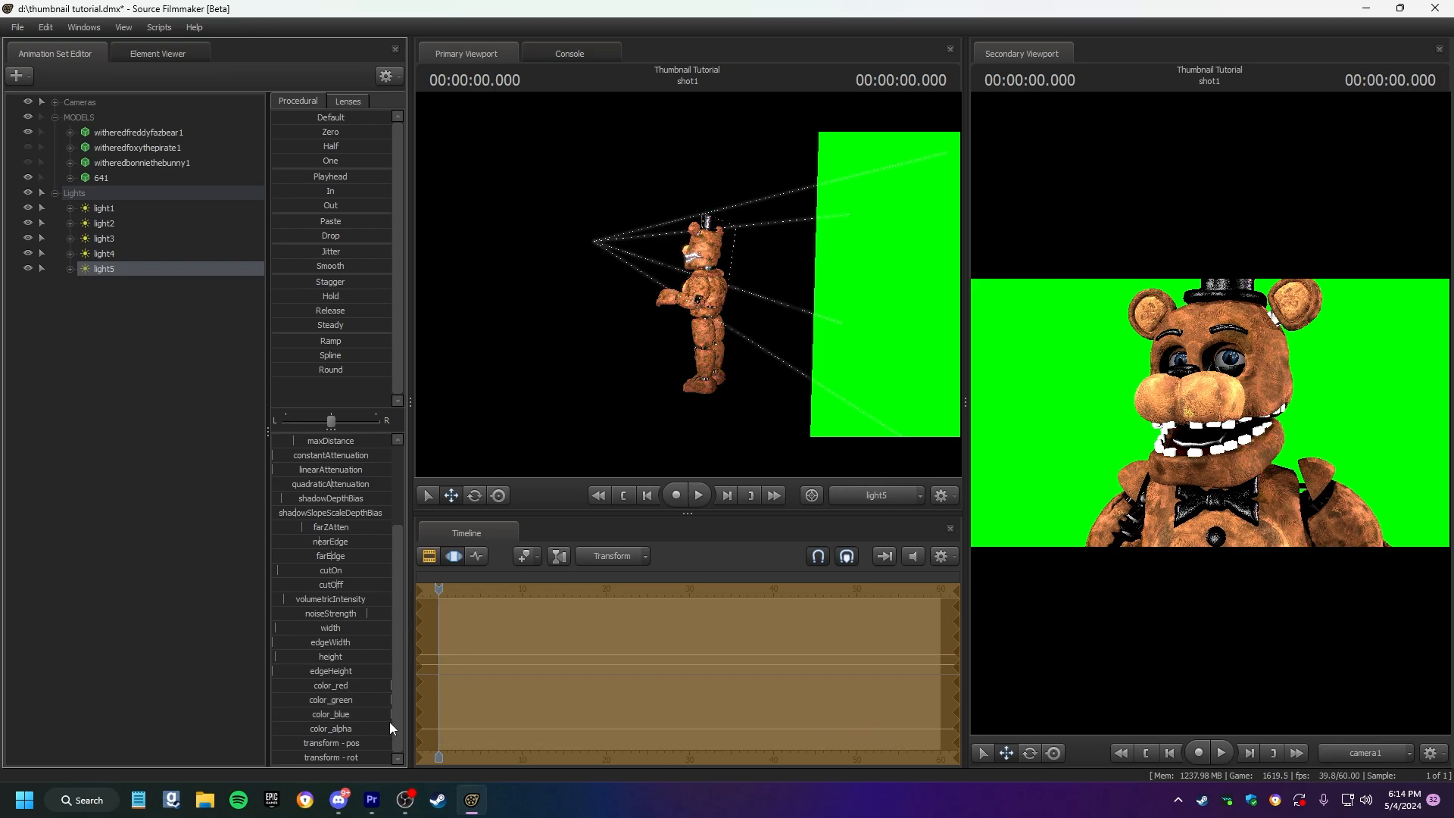
Tint light5 orange by lowering color_blue to its minimum and reducing color_green, and fine-tune its intensity.
left_click_drag(379, 715, 273, 715)
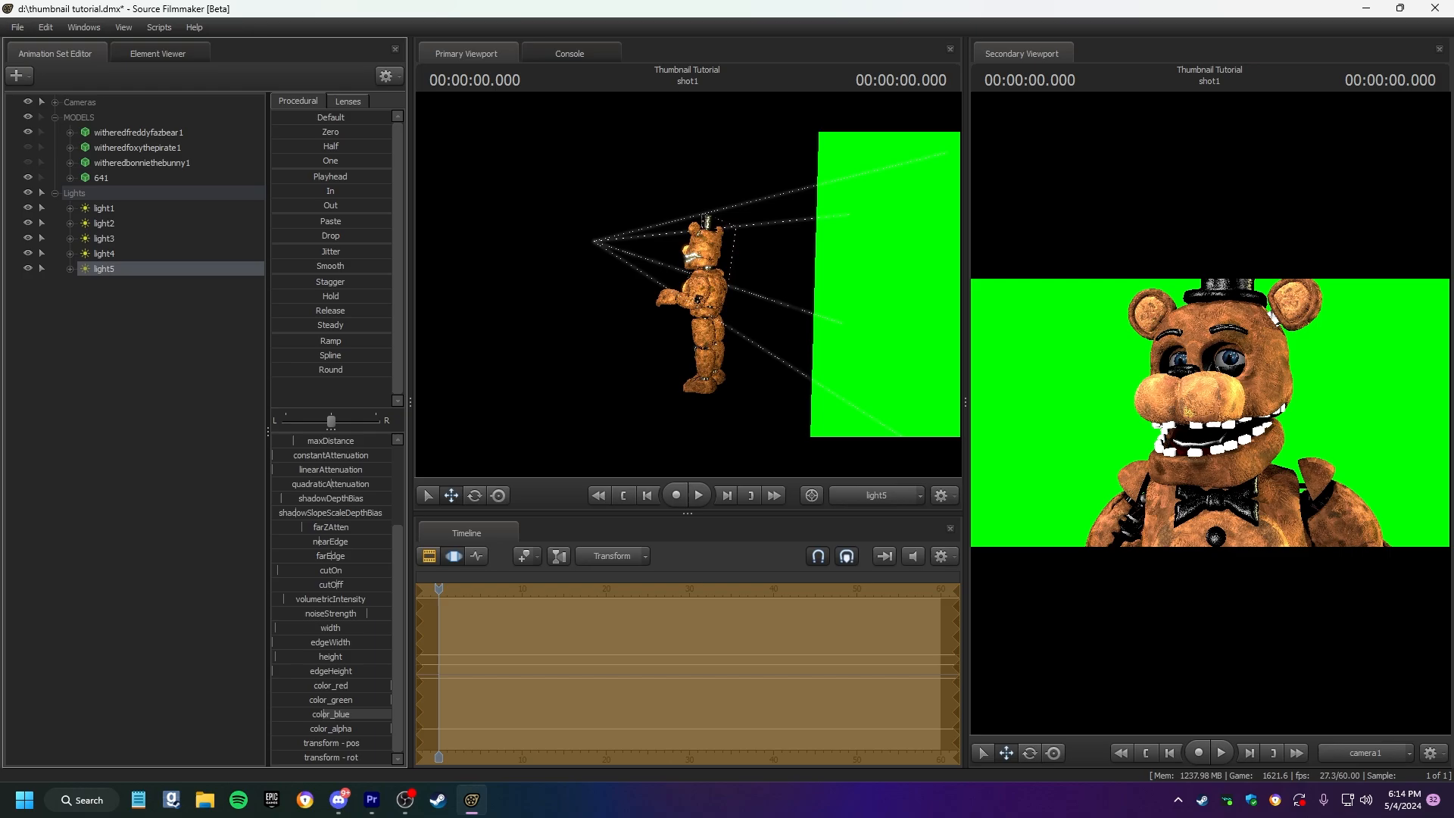
left_click_drag(358, 696, 343, 699)
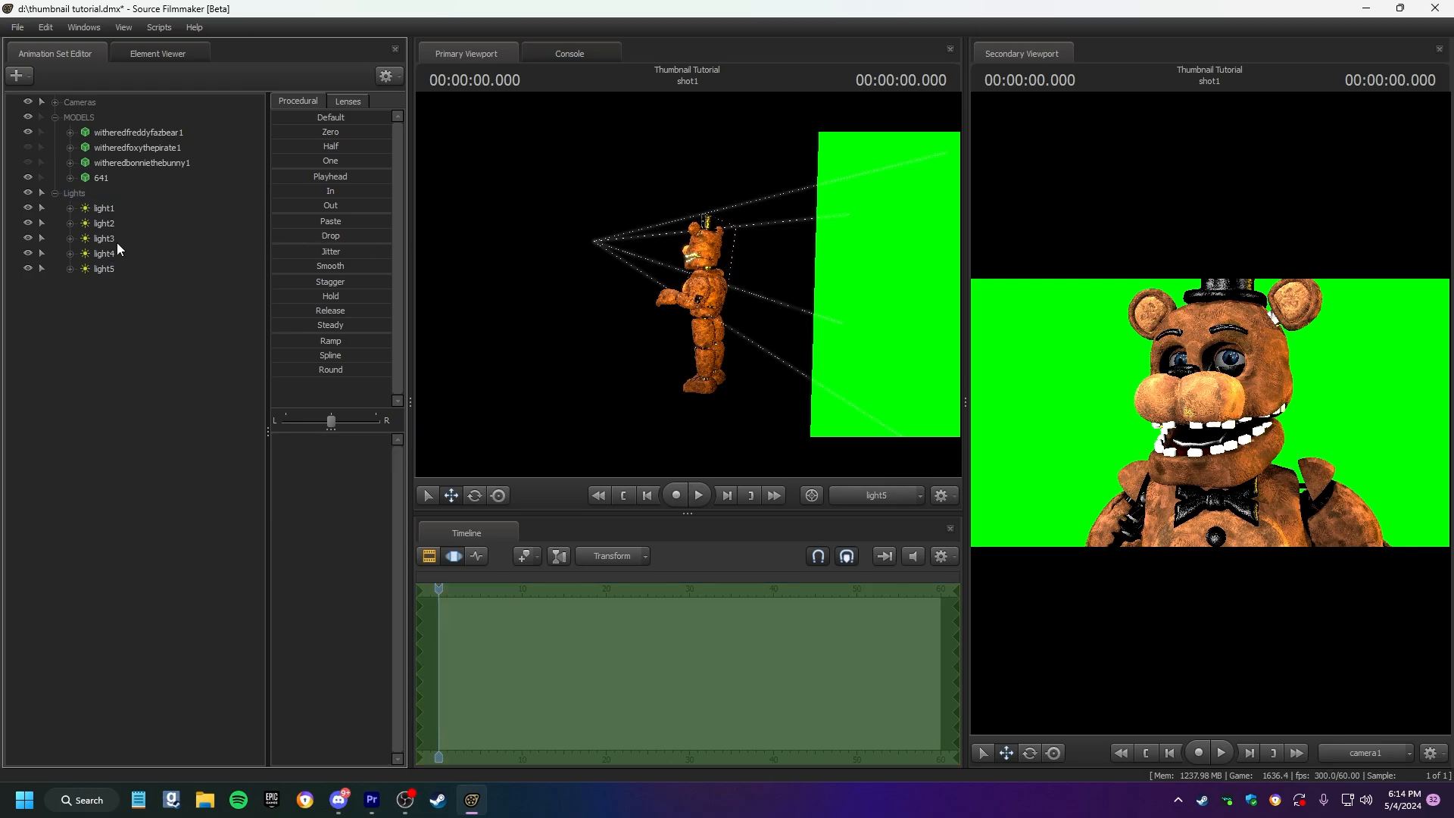
left_click(122, 269)
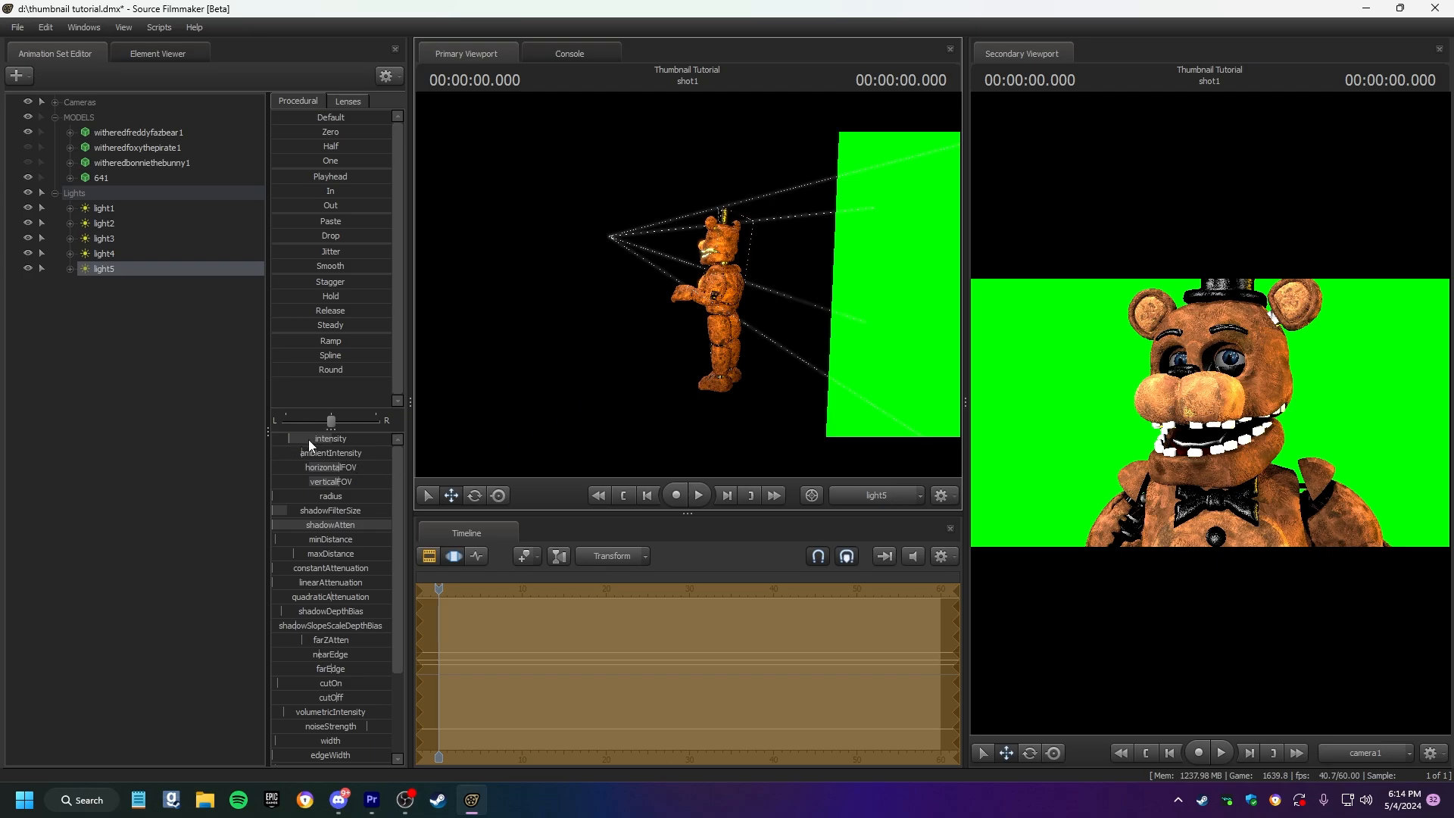
mouse_move(307, 439)
left_mouse_down()
mouse_move(333, 439)
mouse_move(313, 439)
left_mouse_up()
Reposition light4 above Withered Freddy and tint it orange with minimum color_blue and reduced color_green.
left_click(114, 253)
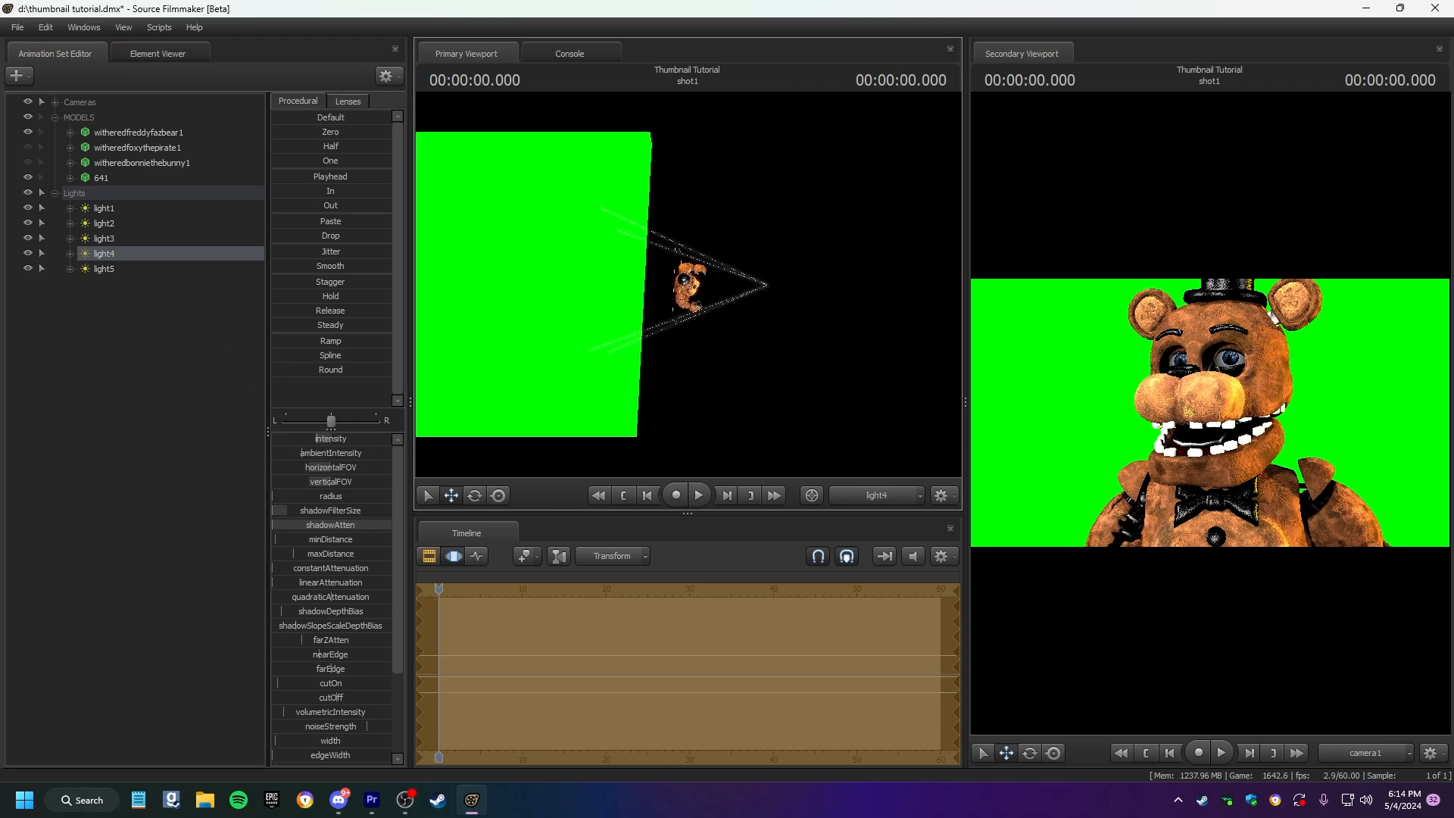
left_click_drag(689, 289, 665, 293)
scroll(670, 292, "down", 6)
scroll(348, 574, "down", 3)
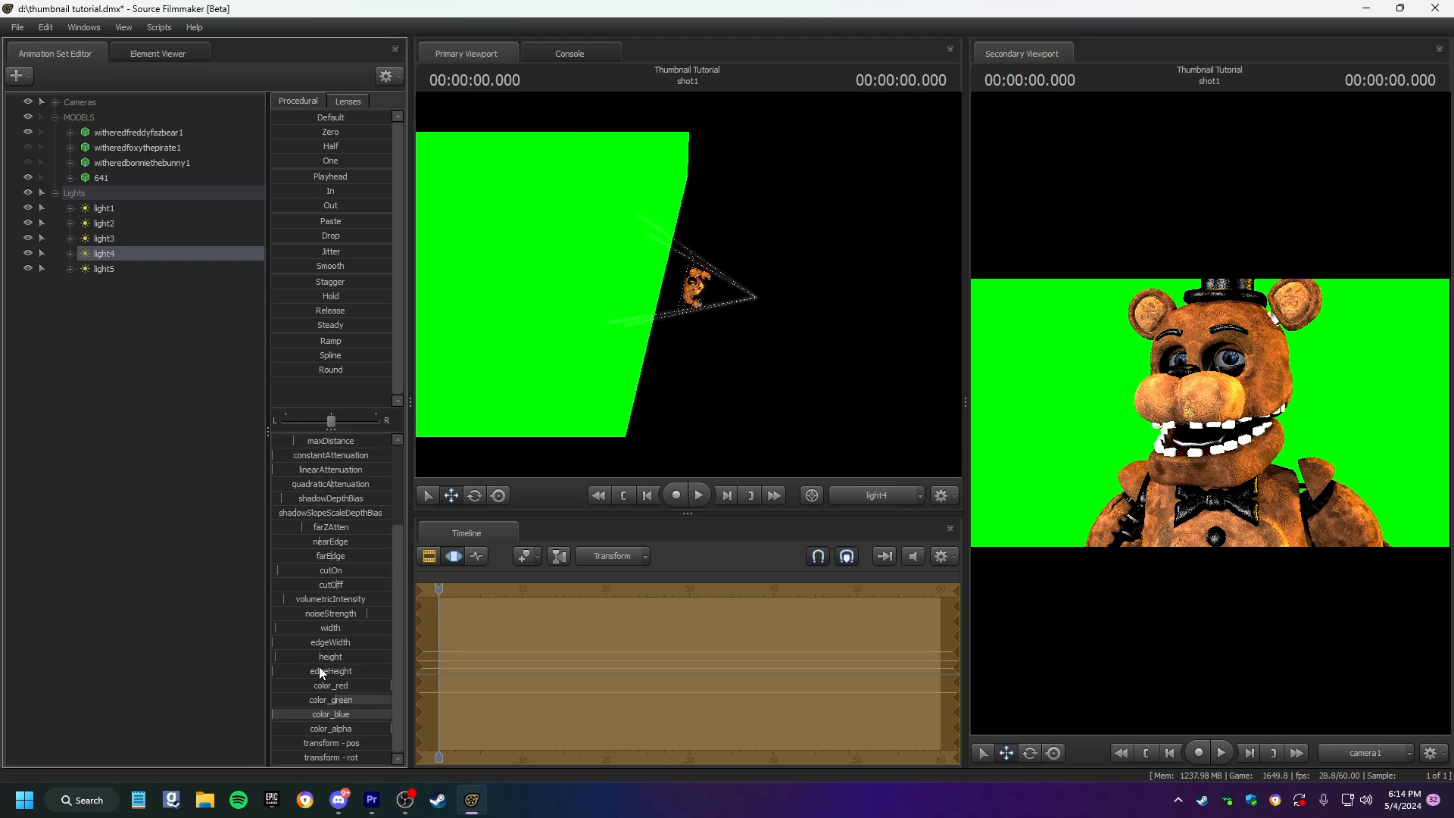
Tint light2 orange by lowering color_blue to its minimum and reducing color_green.
left_click(160, 226)
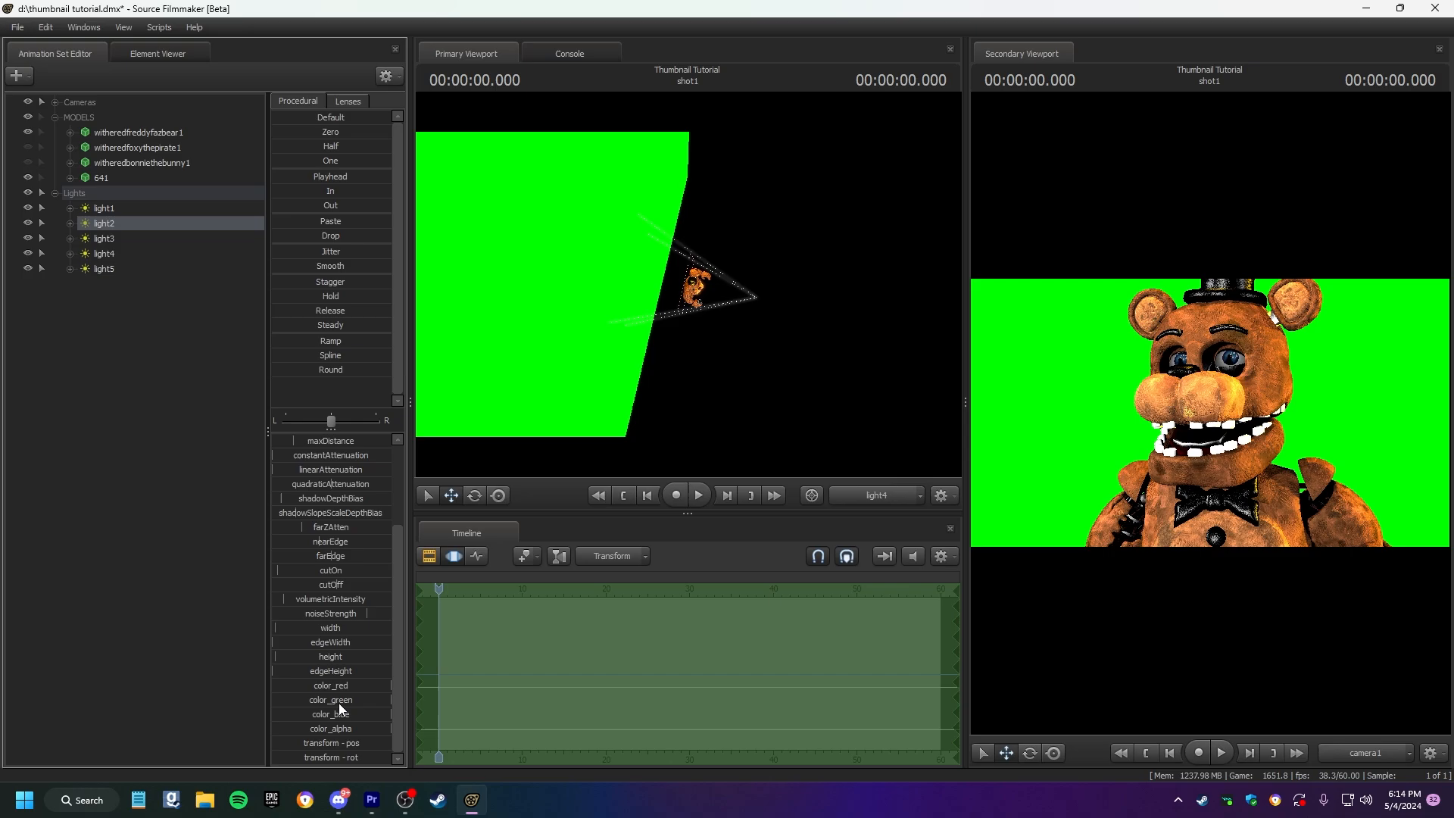
left_click(348, 711)
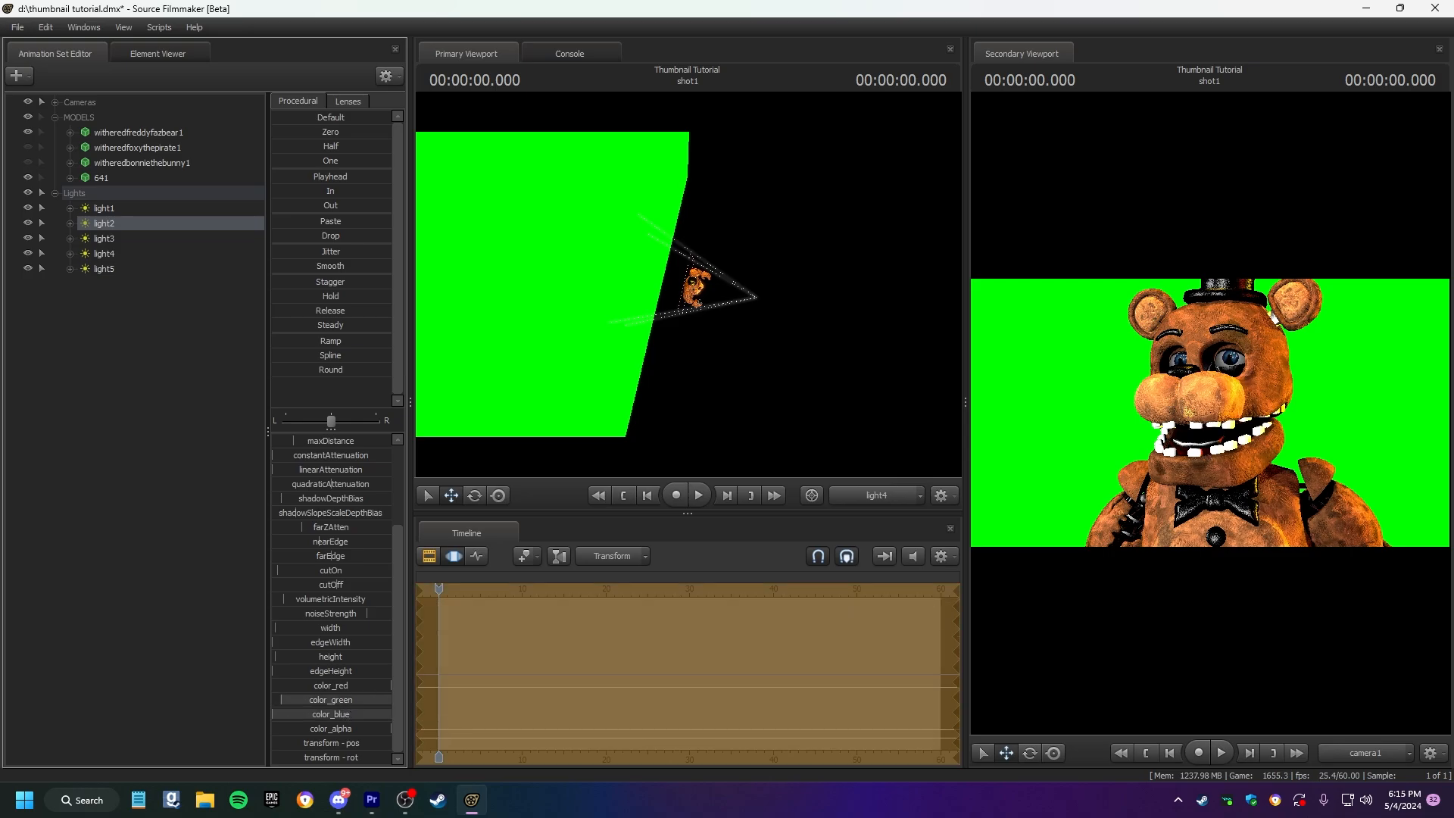
left_click_drag(327, 699, 324, 700)
left_click(230, 305)
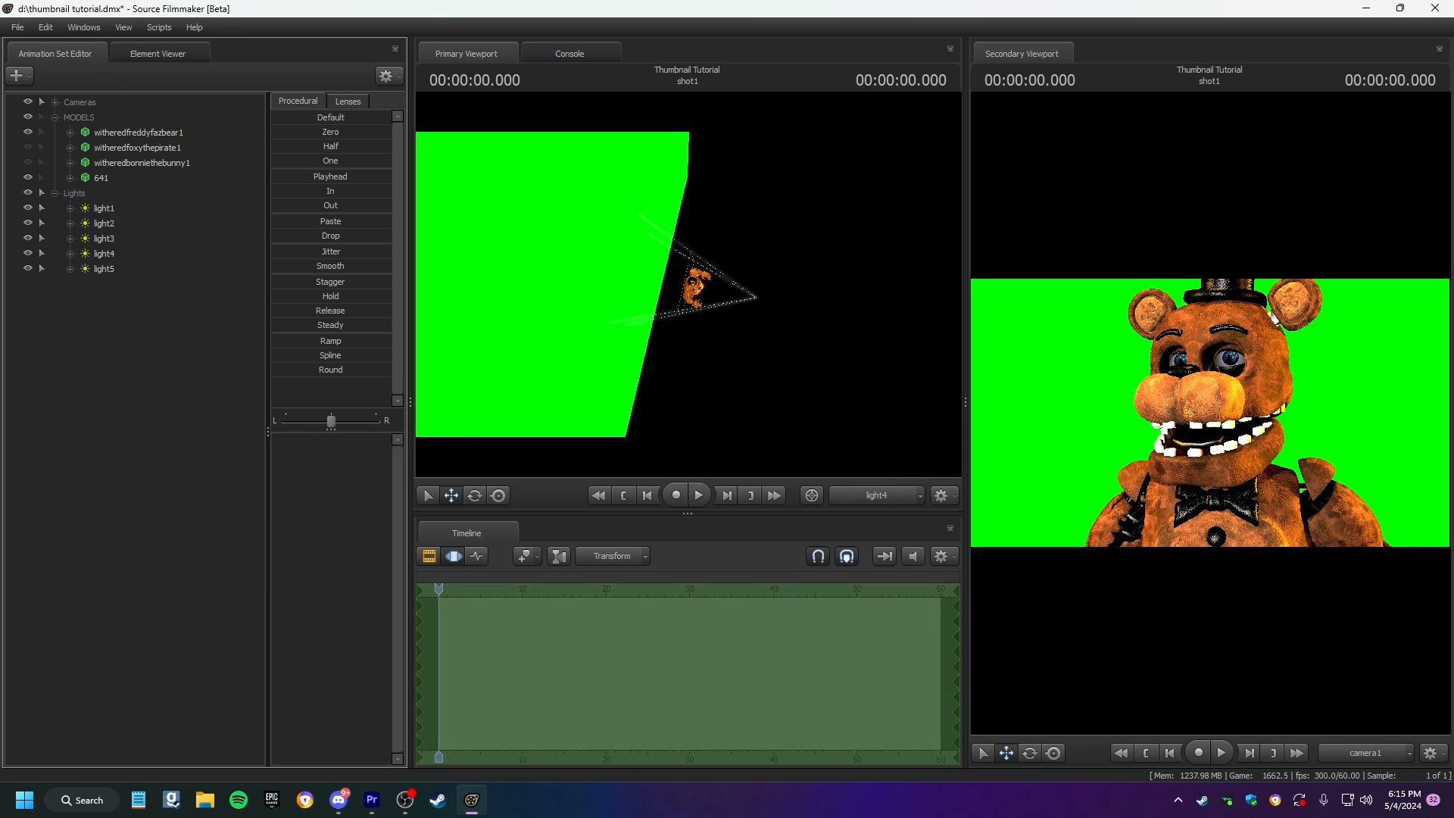
Create an animation set for a new light, light6, and lower its shadowFilterSize to the minimum.
left_click(18, 75)
left_click(146, 113)
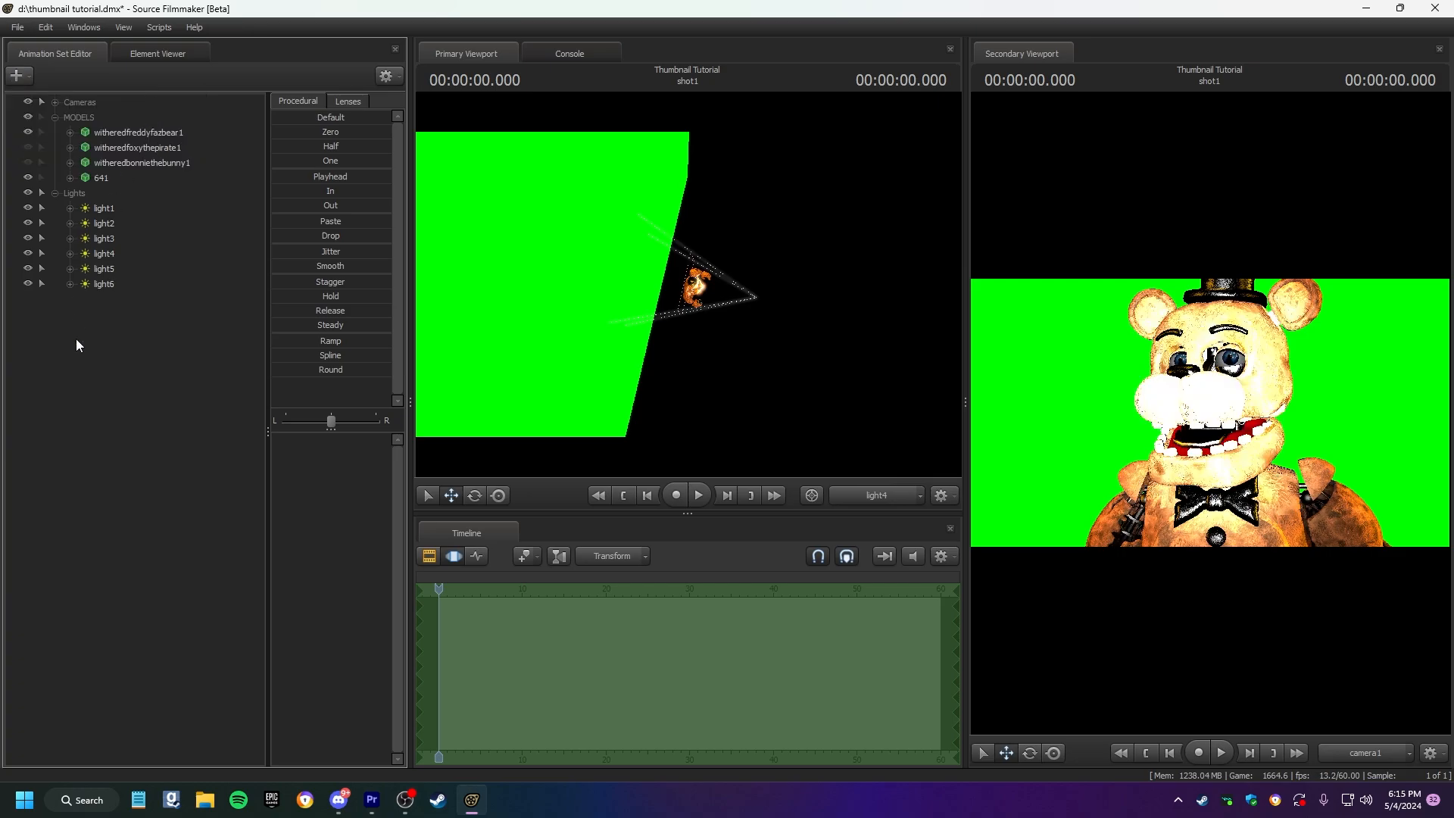
left_click(104, 285)
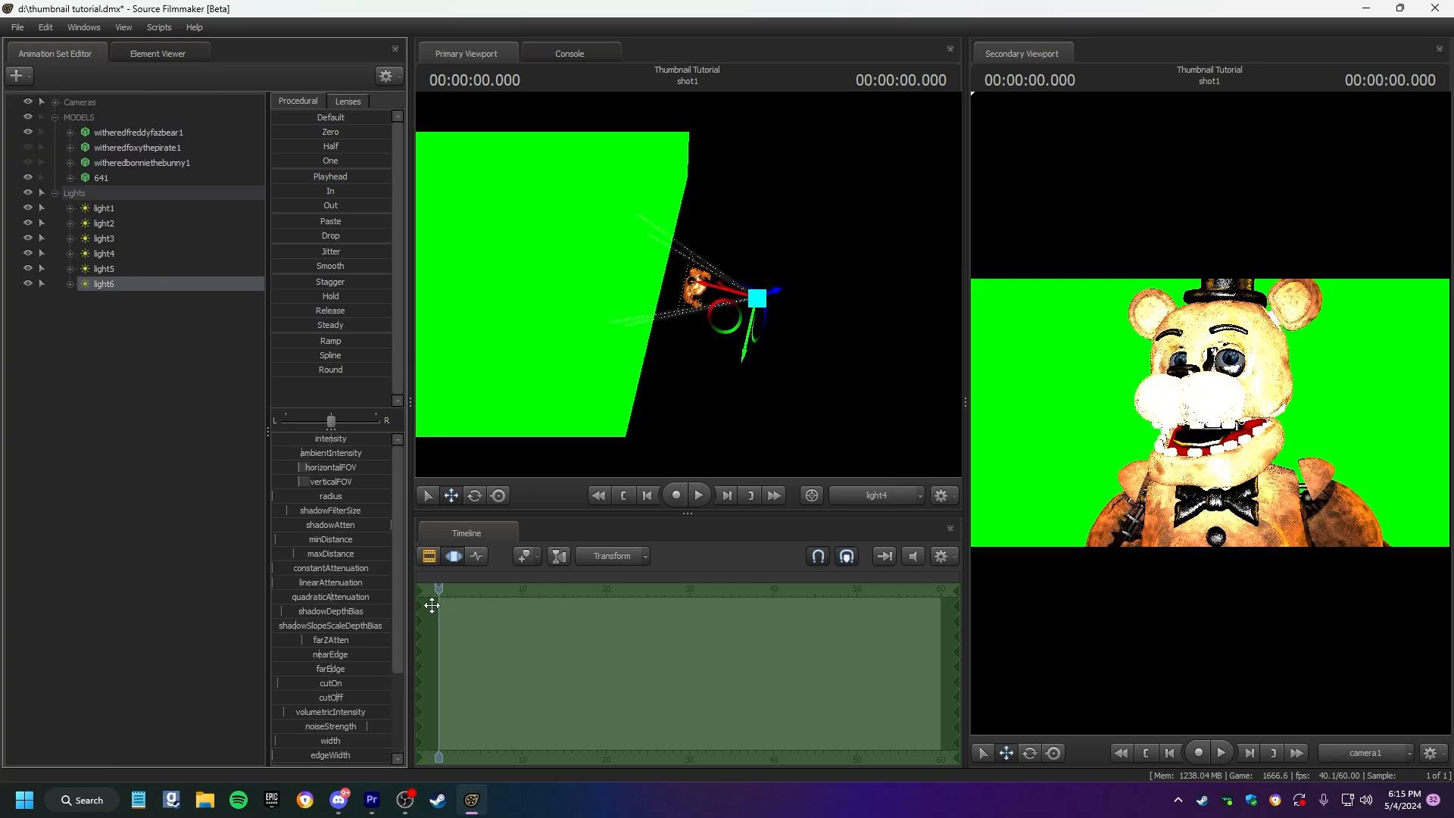
left_click_drag(323, 511, 246, 526)
left_click(124, 504)
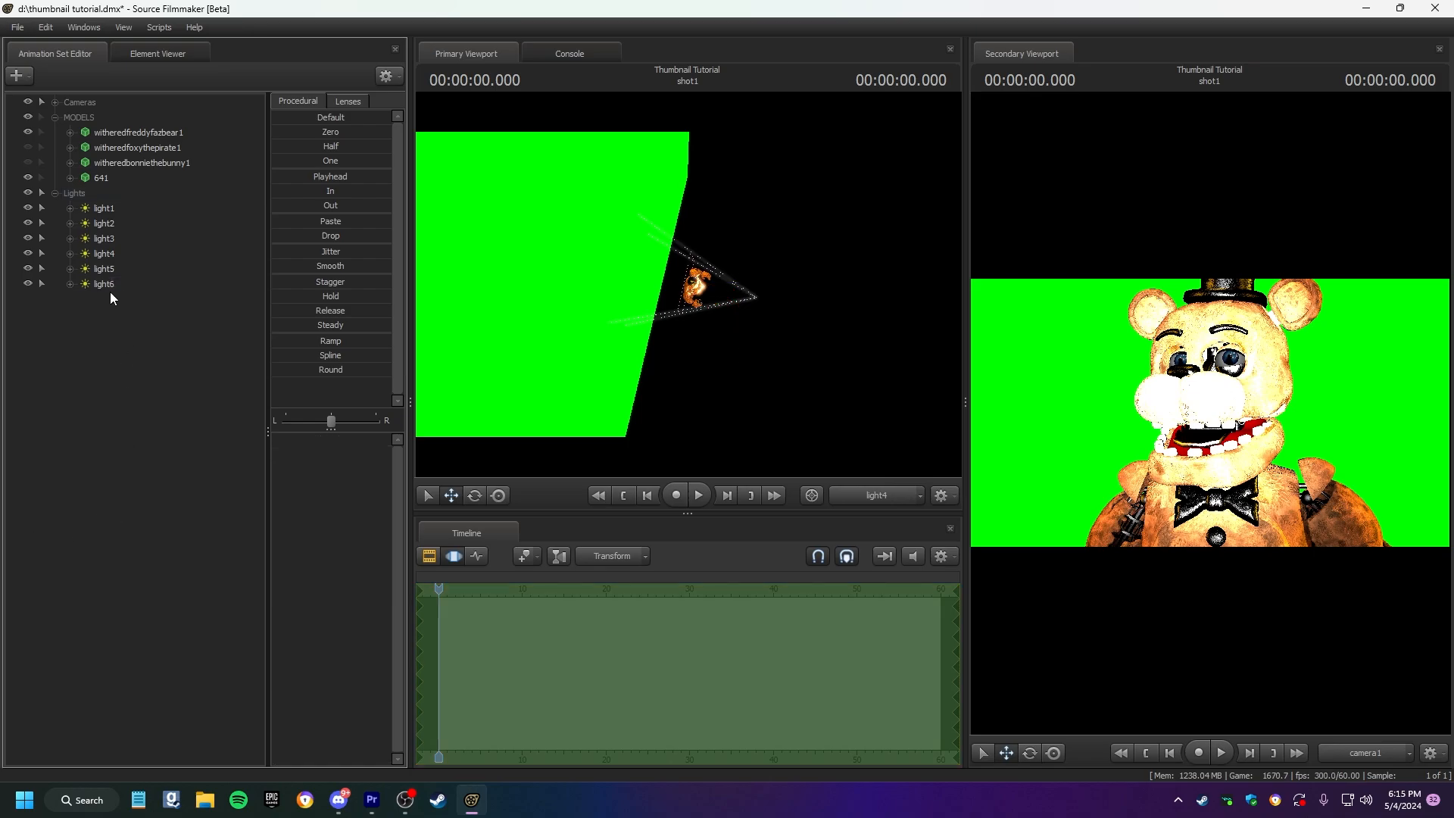
View the scene through light6 and move it well back in front of Withered Freddy to soften its light.
left_click_drag(111, 287, 655, 271)
mouse_move(655, 271)
left_mouse_down()
mouse_move(757, 284)
mouse_move(651, 284)
mouse_move(666, 276)
left_mouse_up()
key("s")
scroll(688, 284, "down", 3)
scroll(688, 285, "down", 3)
mouse_move(689, 285)
left_mouse_down()
mouse_move(705, 286)
mouse_move(669, 285)
left_mouse_up()
scroll(689, 284, "up", 2)
key("s")
Save the session from the Clip Editor and bring up the primary viewport's render options.
key("F2")
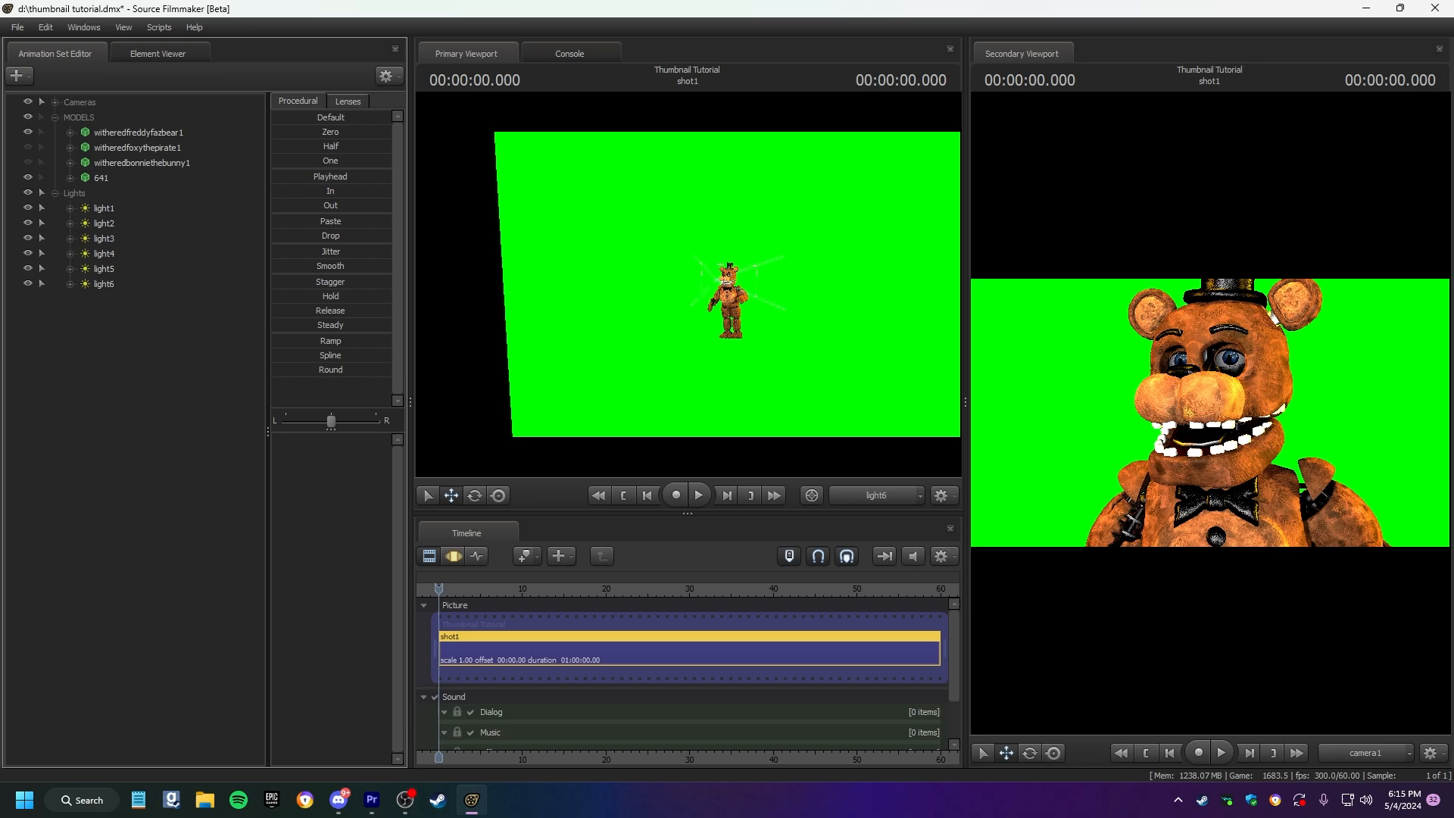
key("ctrl+s")
right_click(615, 296)
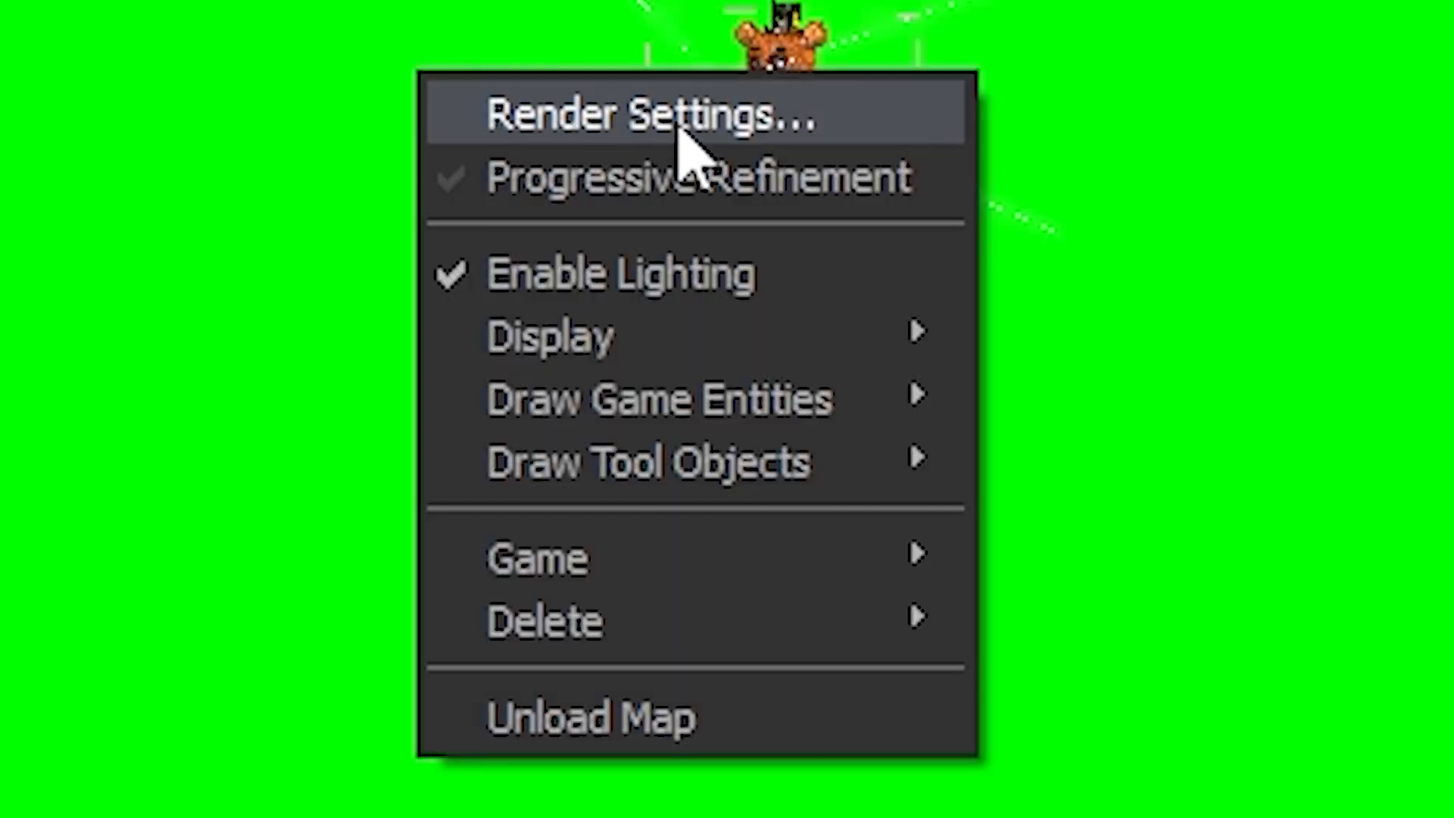
Enable Progressive Refinement with Depth Of Field, Motion Blur and Subpixel Jitter AA, plus Ambient Occlusion, in the viewport's render settings.
left_click(668, 306)
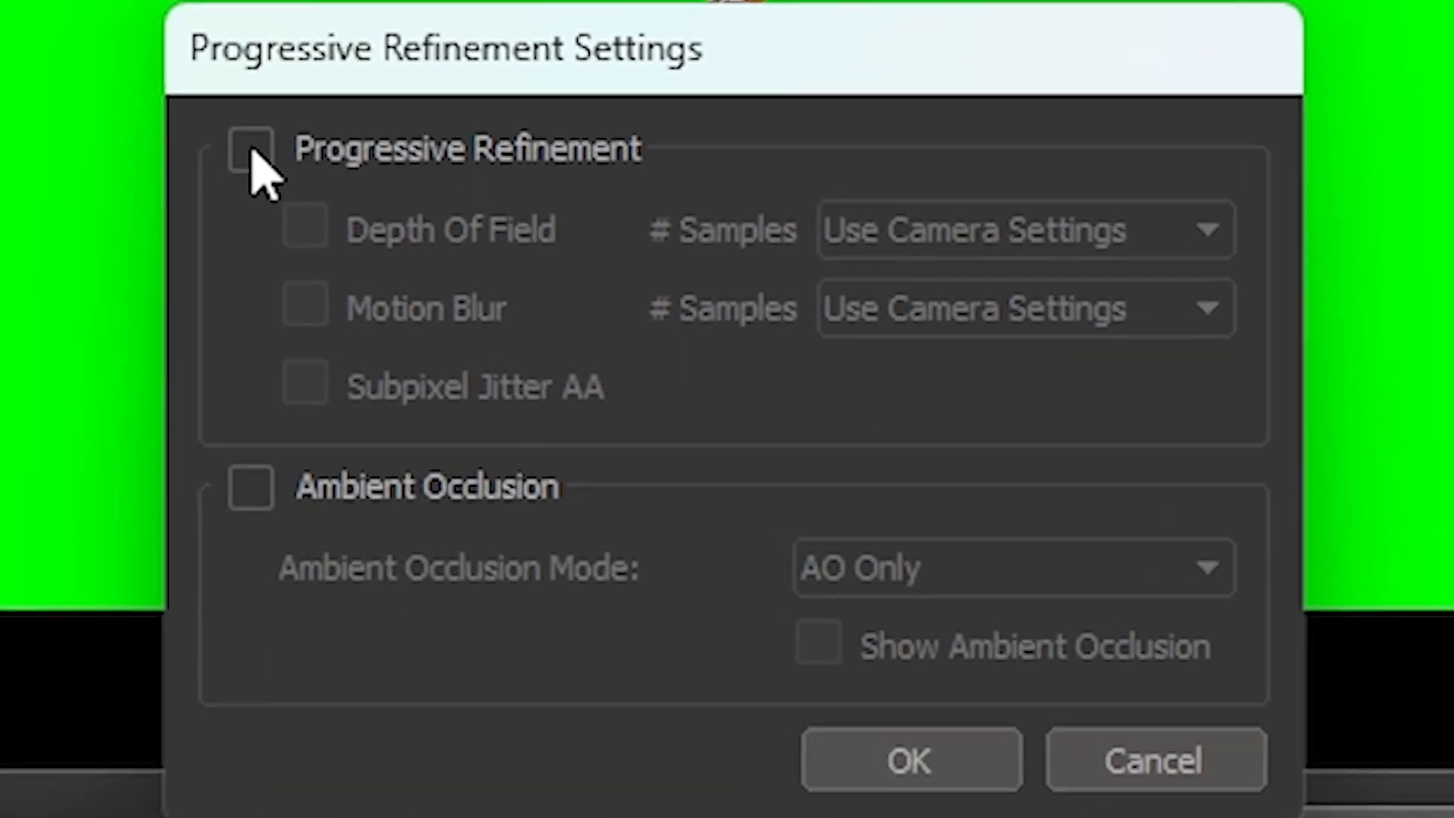
left_click(180, 289)
left_click(250, 490)
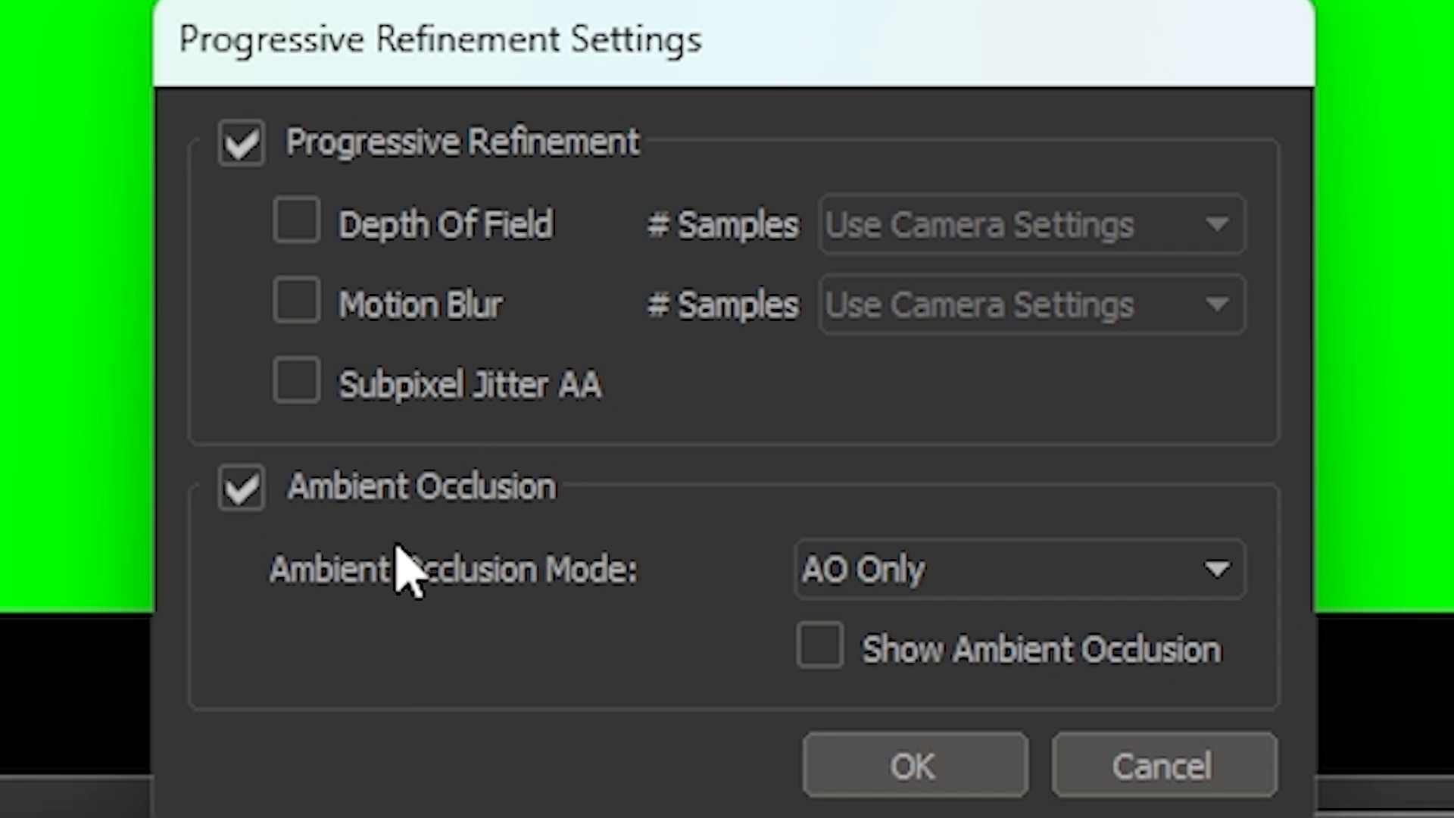
left_click(296, 383)
left_click(296, 302)
left_click(296, 222)
Override the sample counts with 64 for Depth Of Field and 32 for Motion Blur, and accept the render settings.
left_click(977, 225)
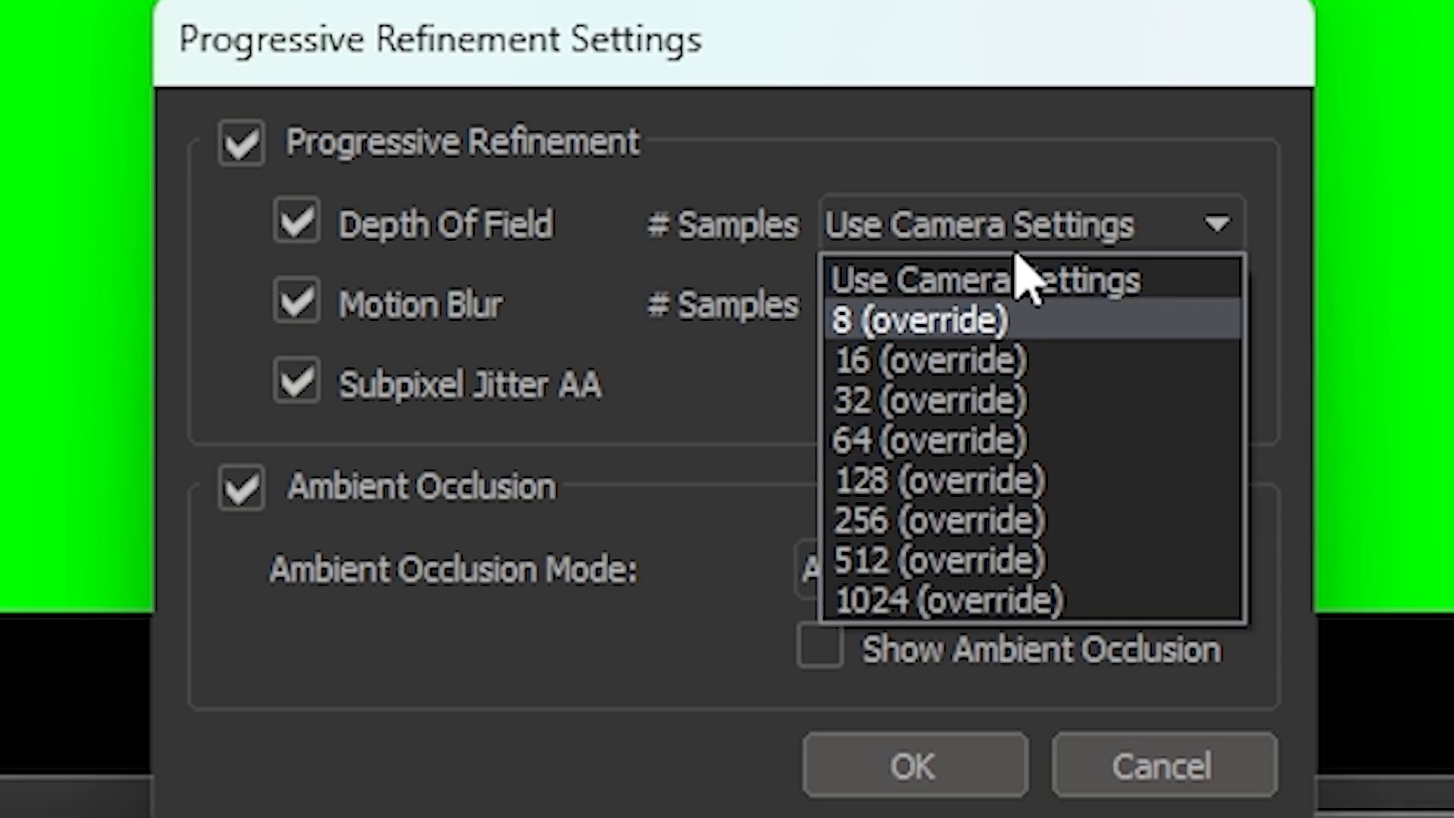
left_click(941, 454)
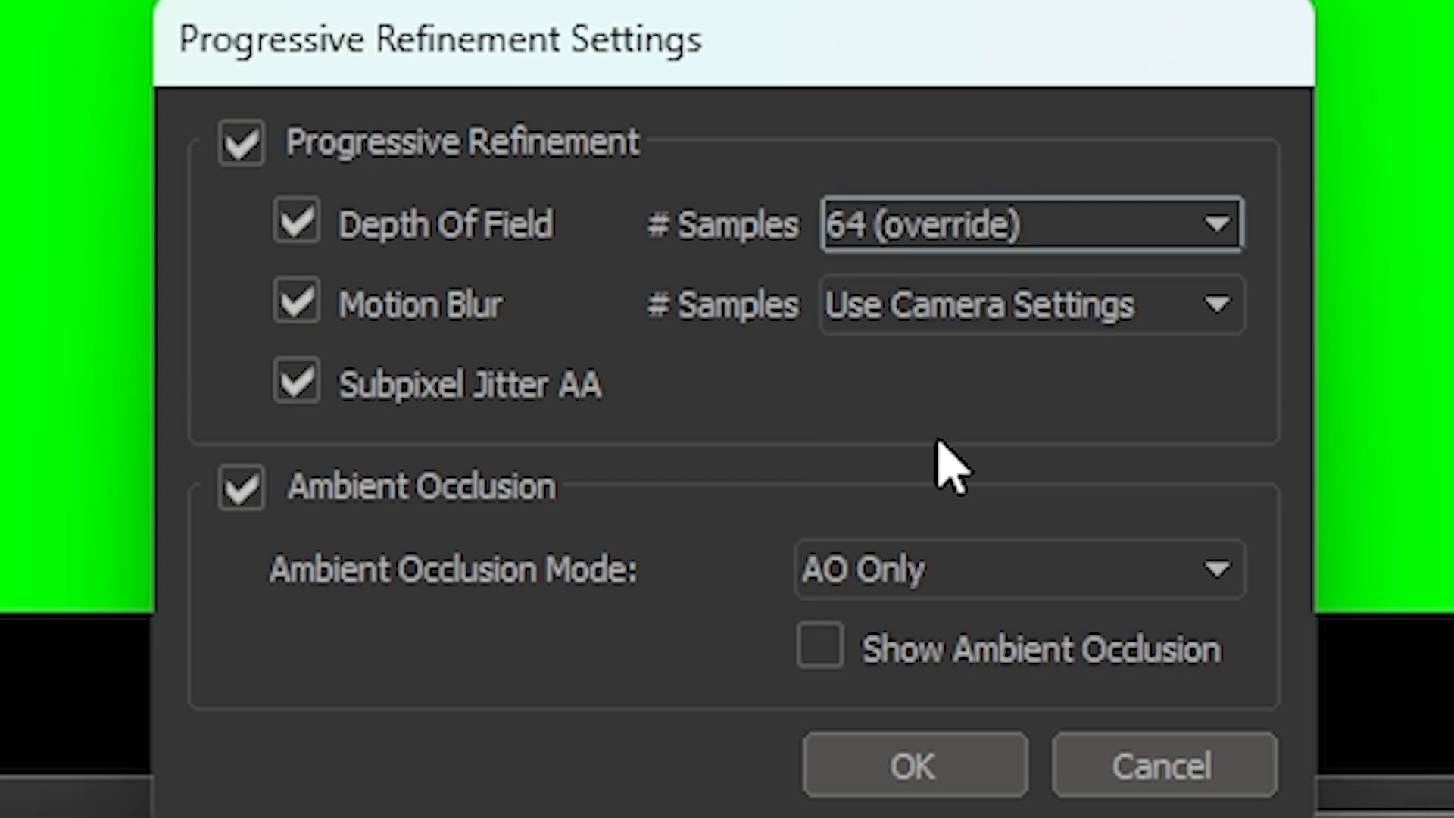
left_click(962, 318)
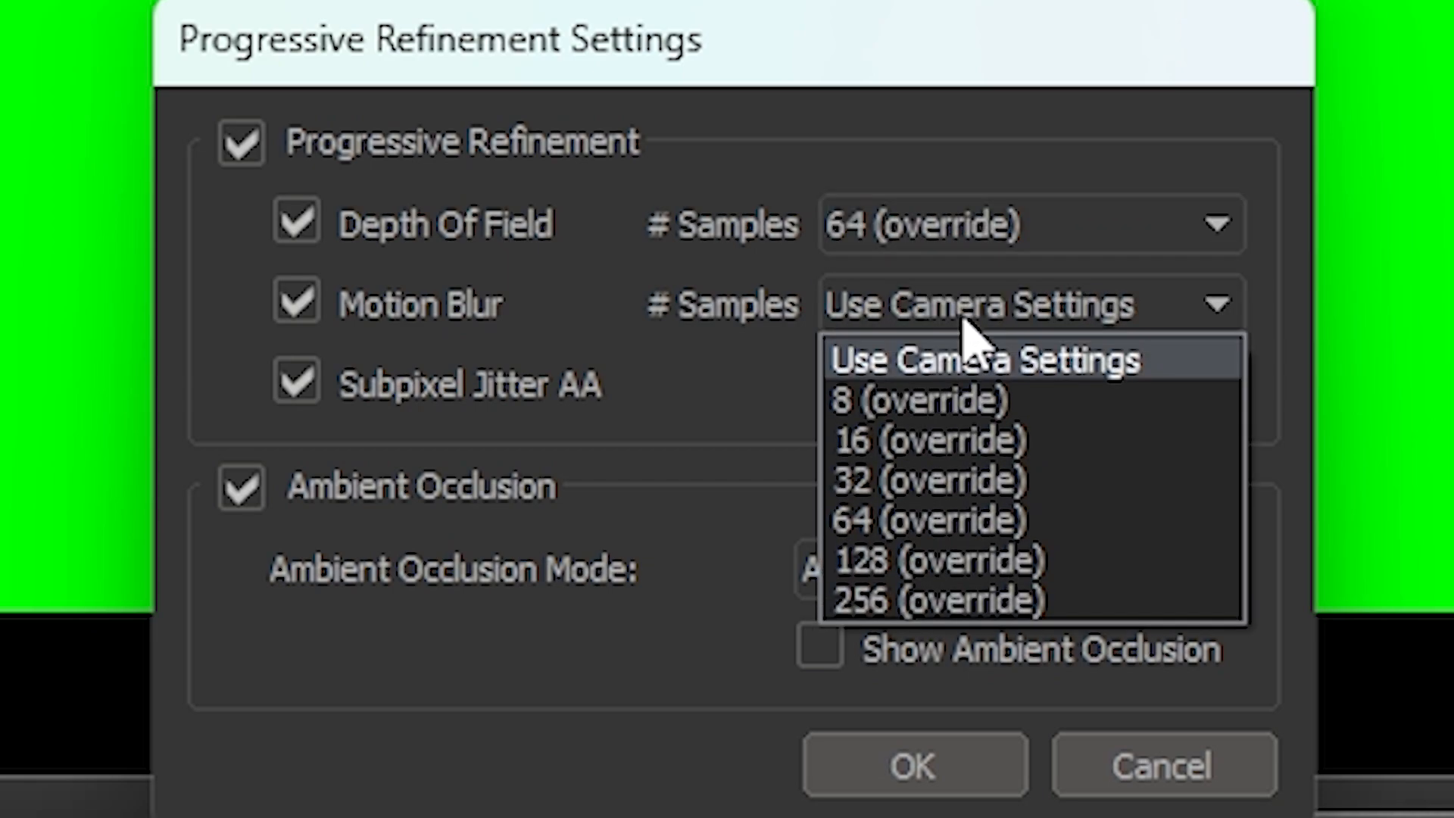
left_click(909, 482)
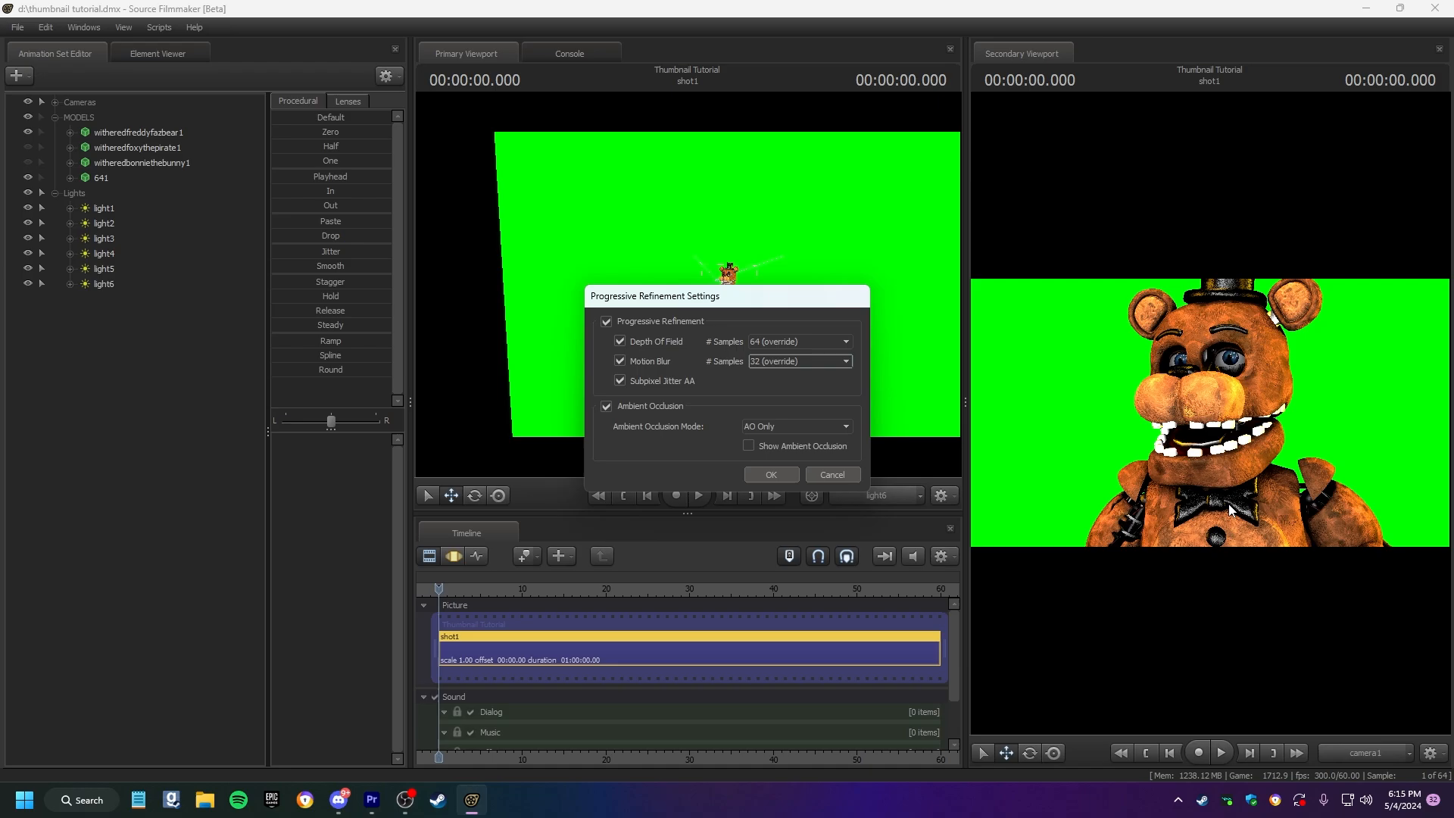
left_click(767, 476)
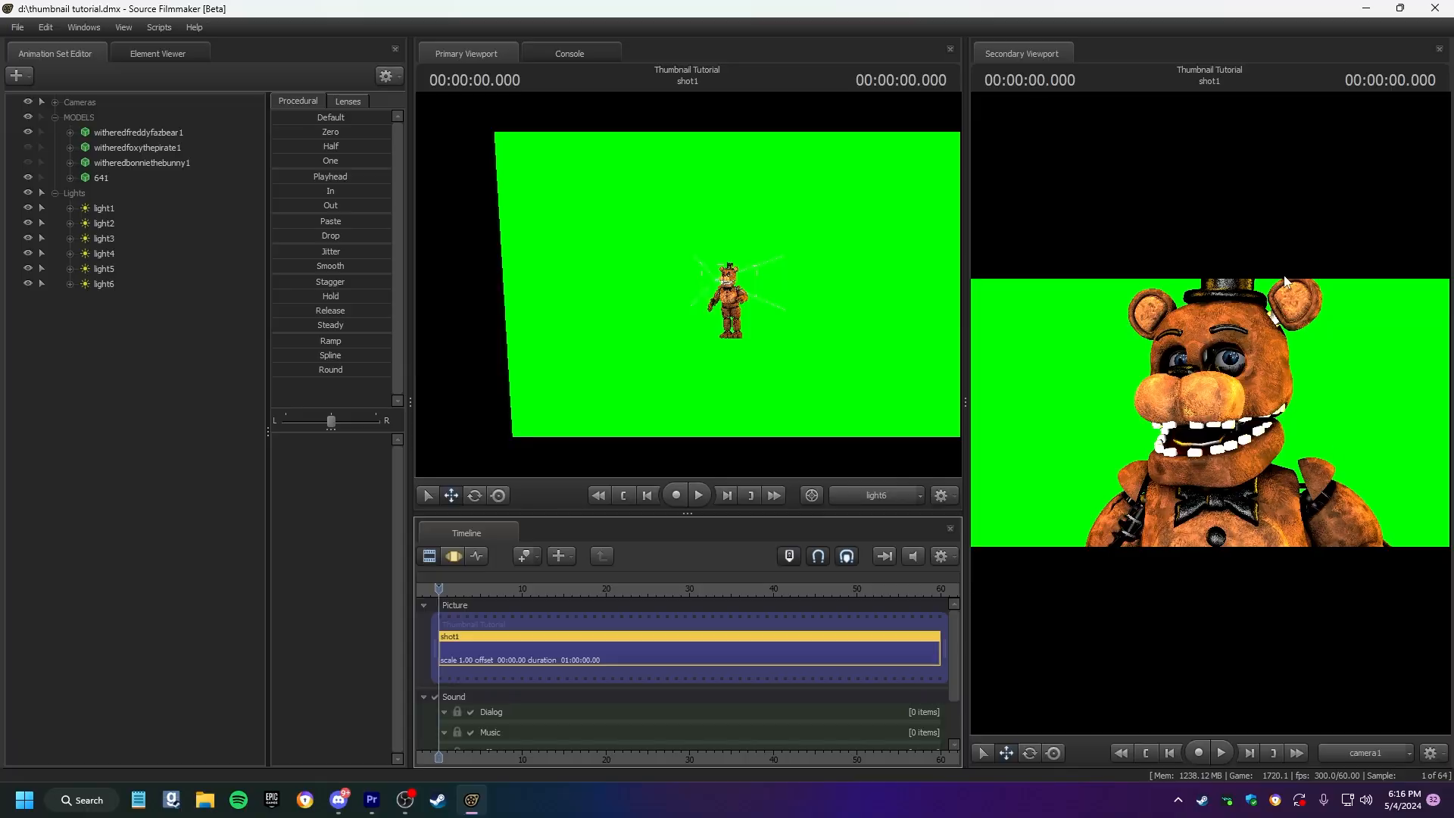
Switch the timeline to the Graph Editor and start a poster export, saving the session's changes.
left_click(481, 555)
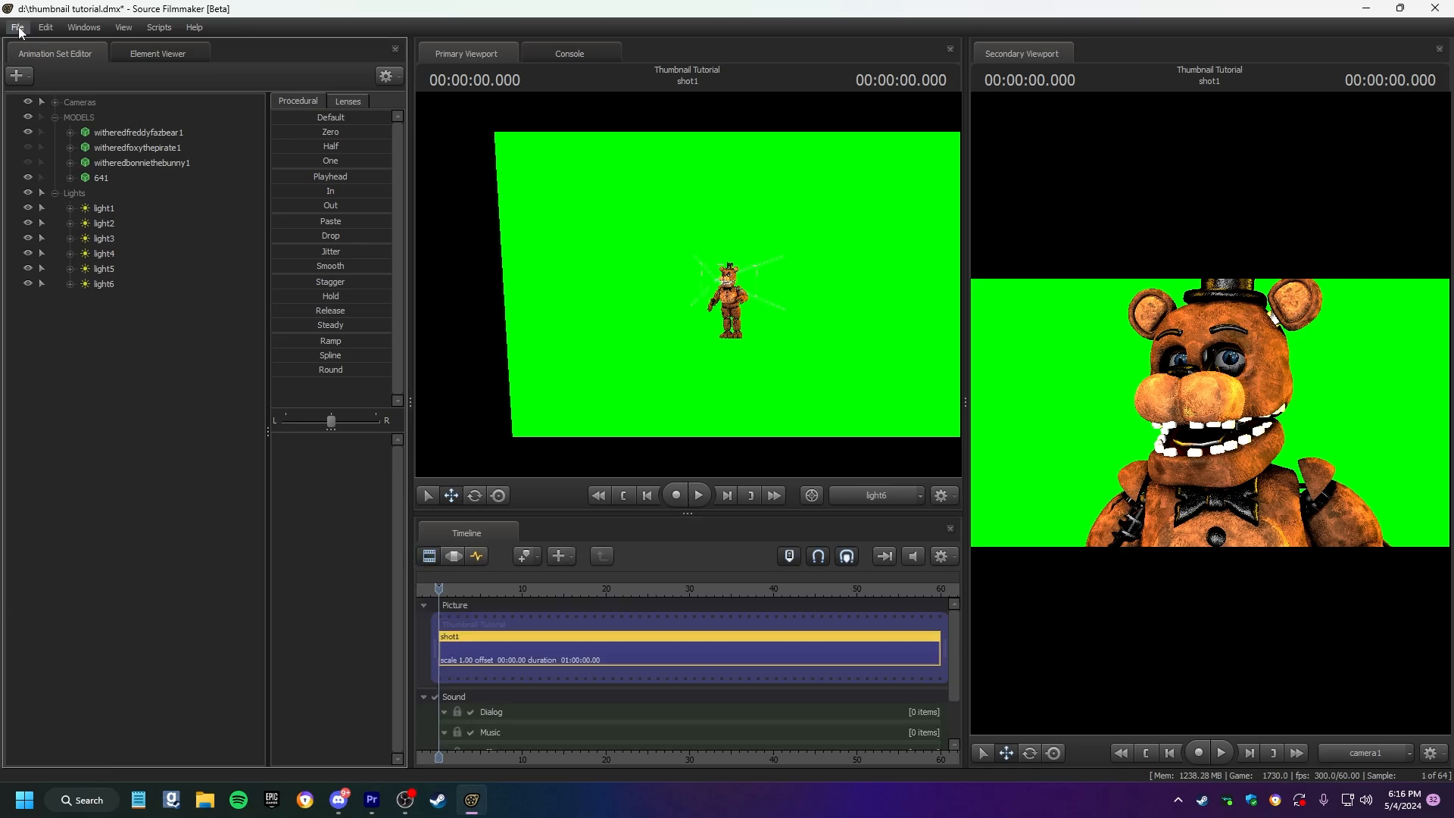
left_click(18, 28)
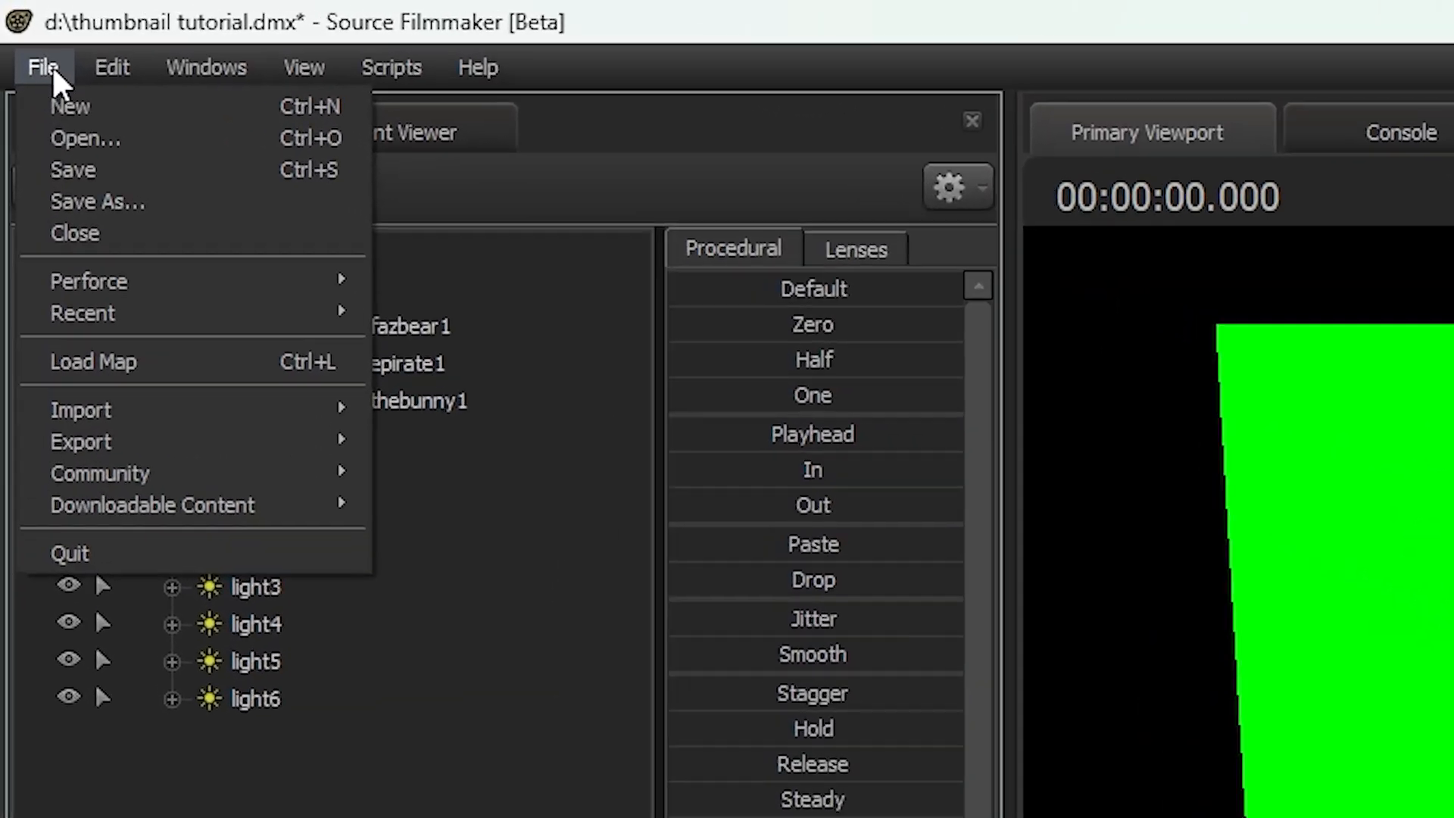
mouse_move(82, 442)
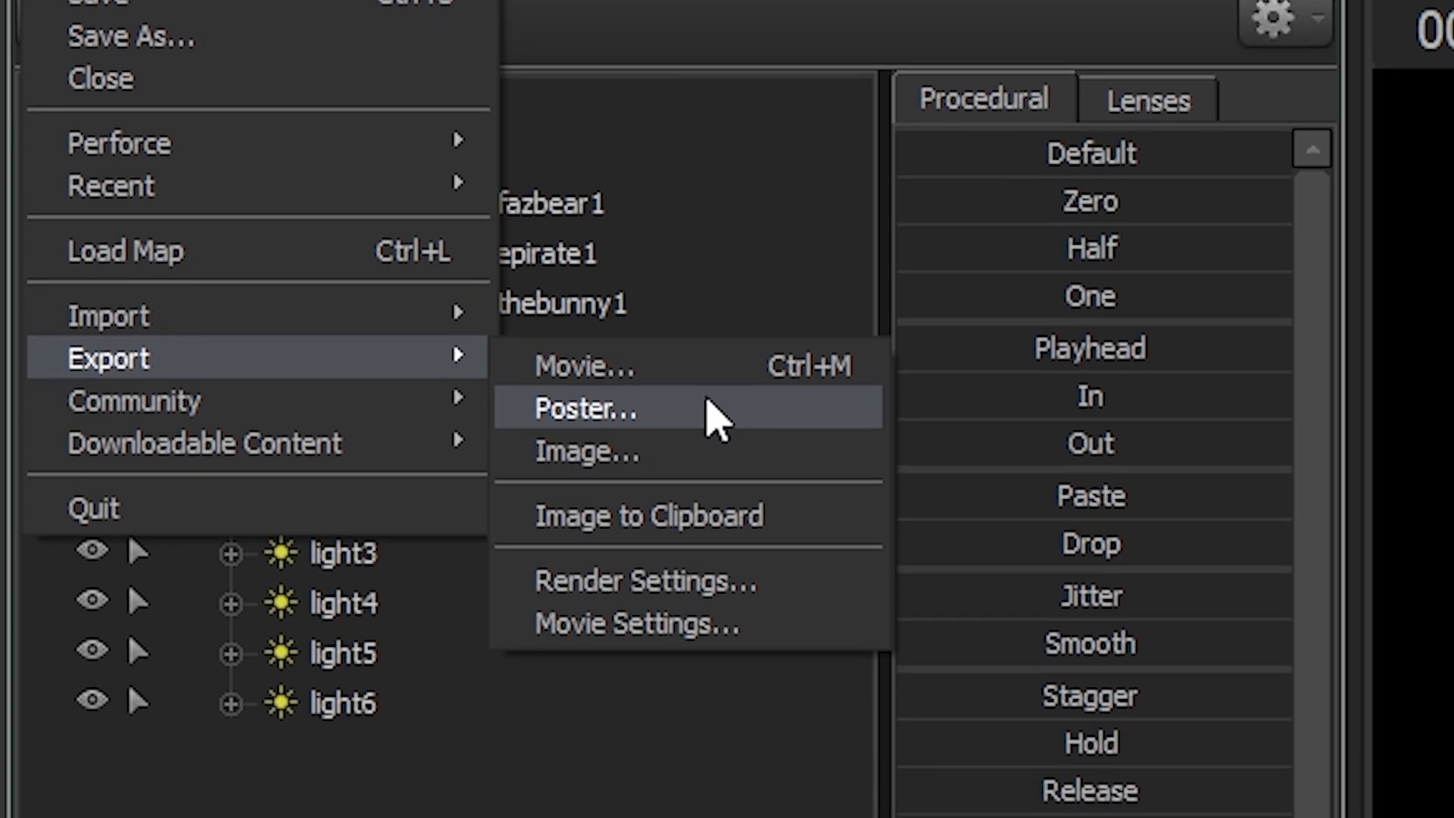
left_click(712, 644)
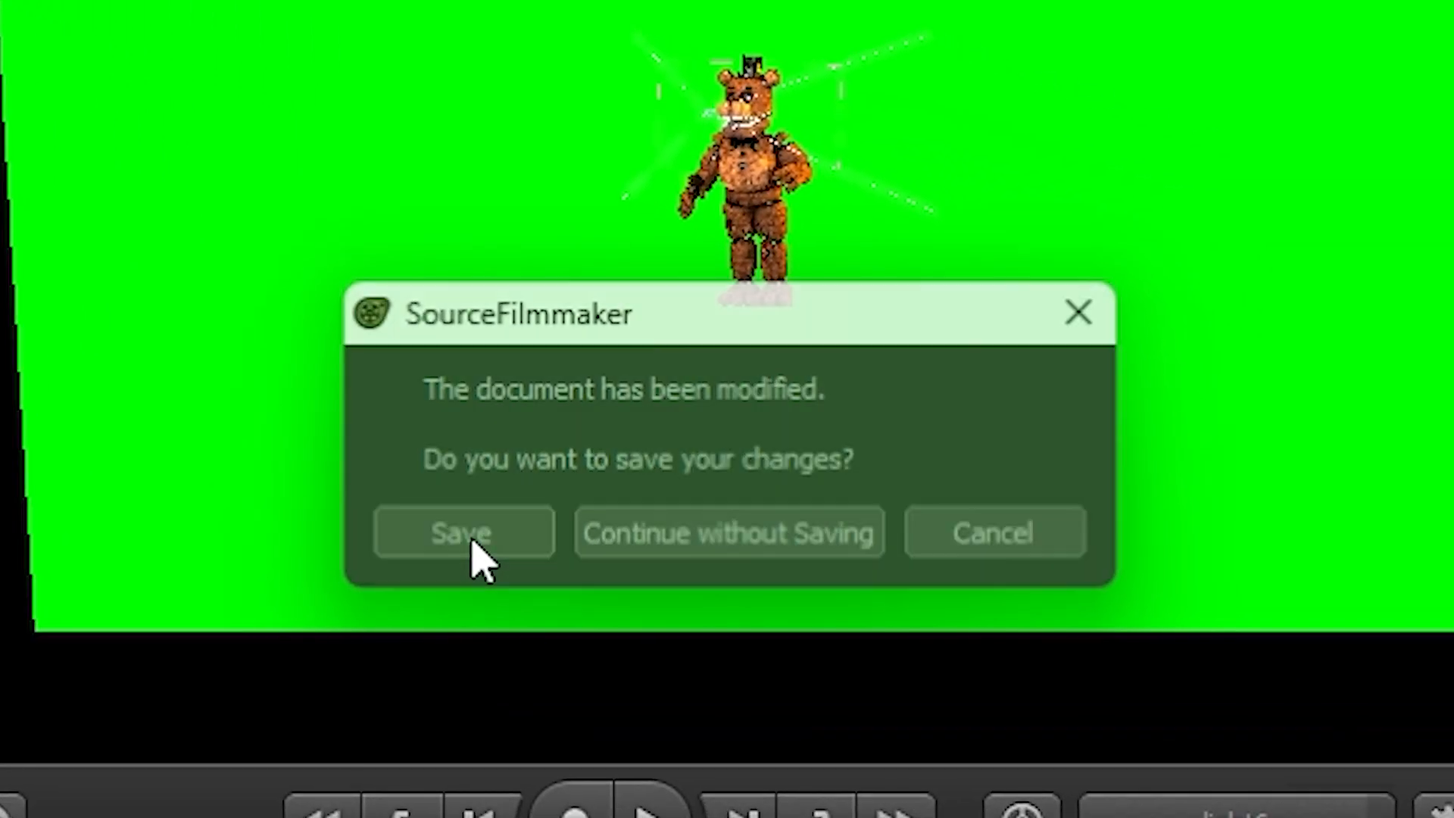
left_click(719, 624)
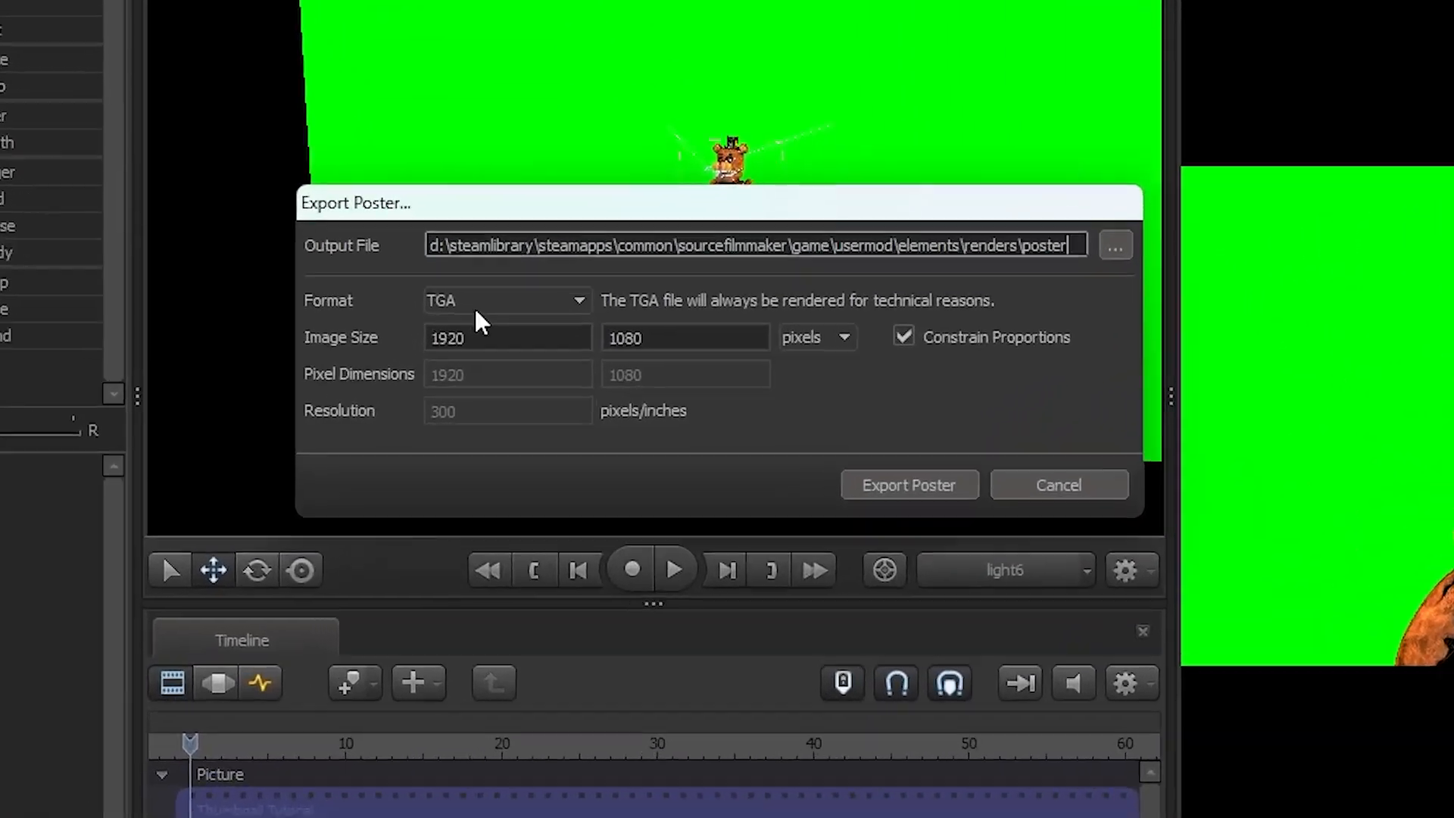
Export the poster in PNG format to the Downloads folder with the file name Withered Freddy Render.
left_click(333, 356)
left_click(262, 424)
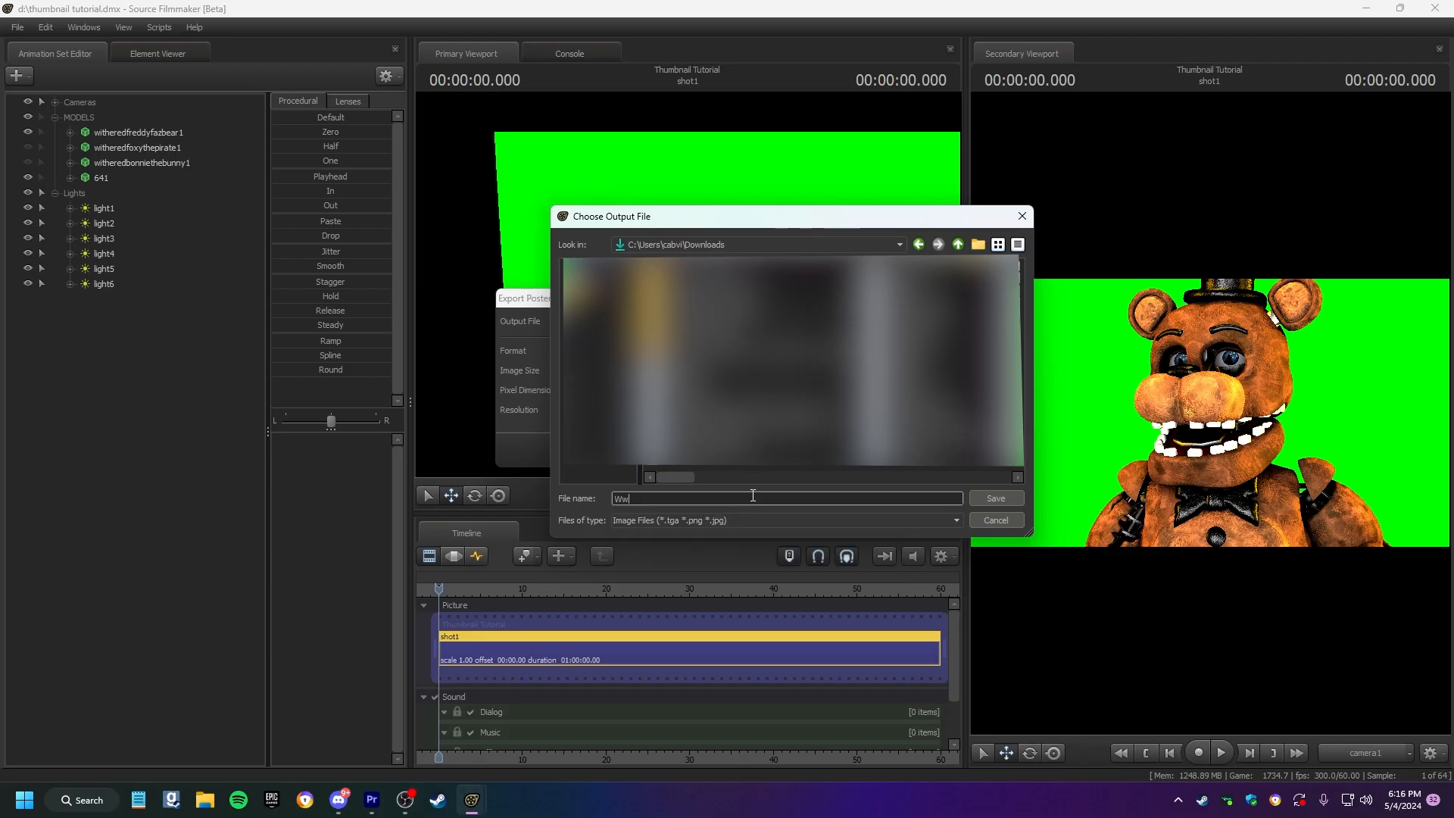
key("BackSpace")
type("ith")
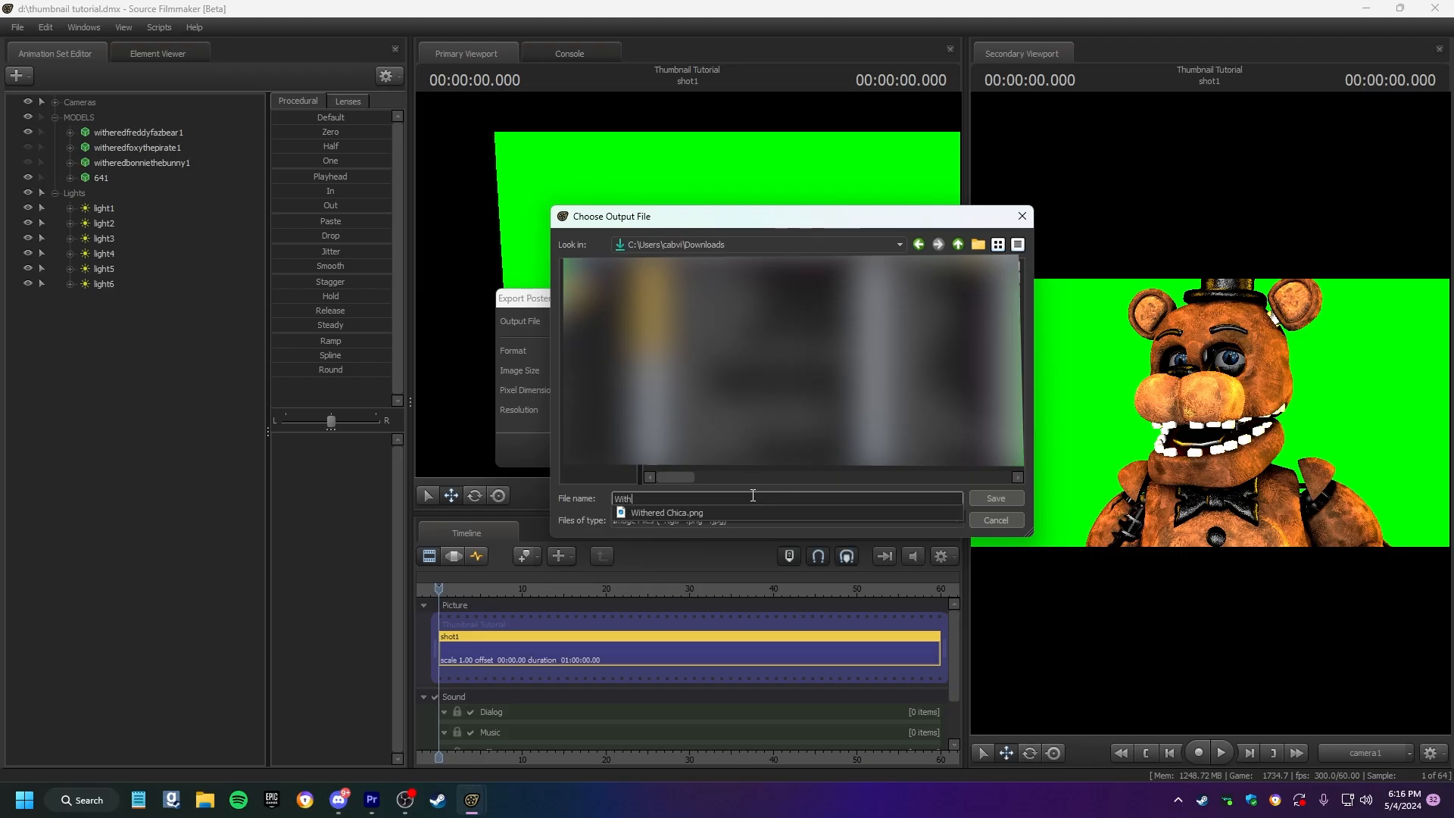
type("ered Freddy Render")
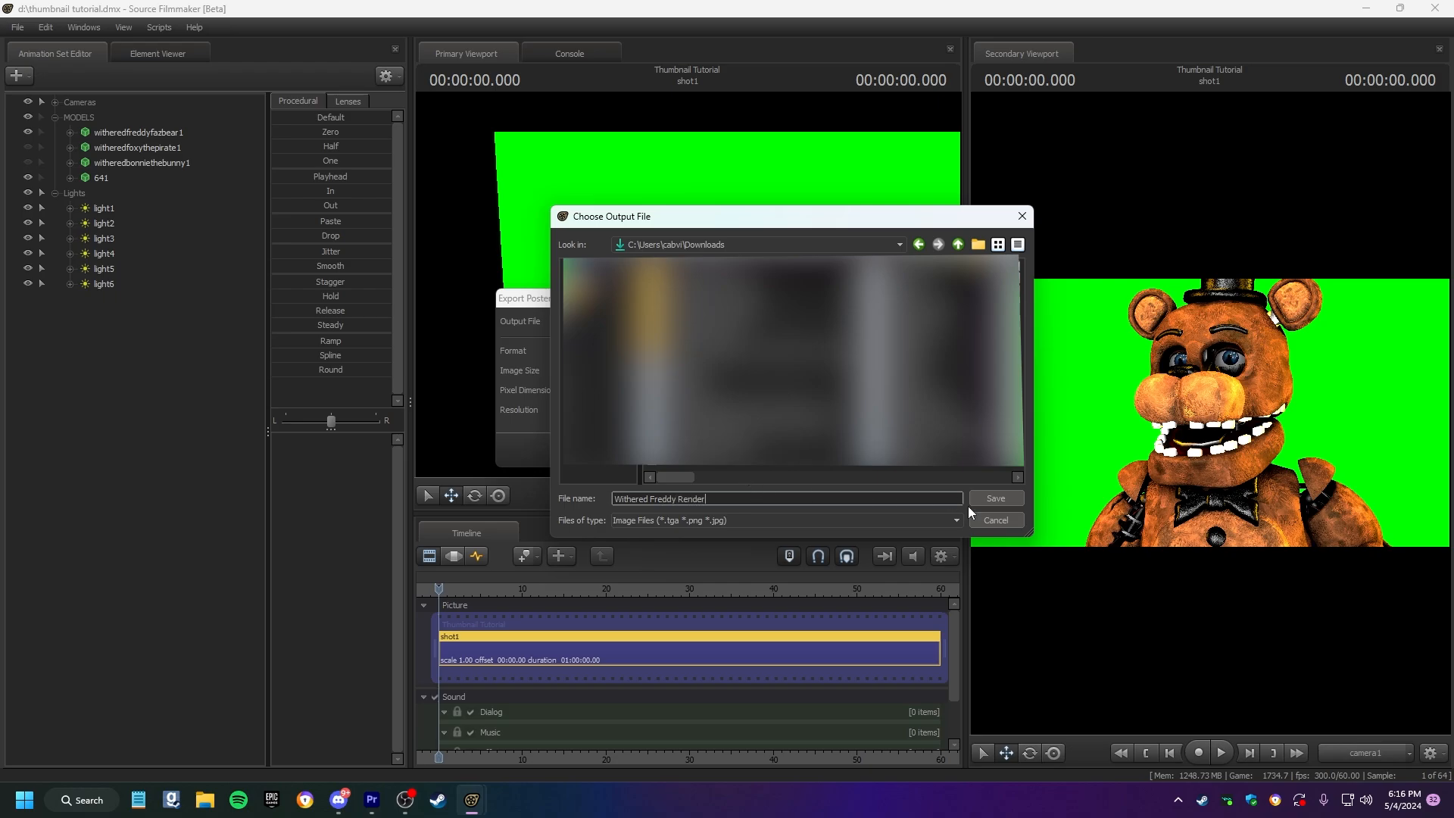
left_click(1004, 499)
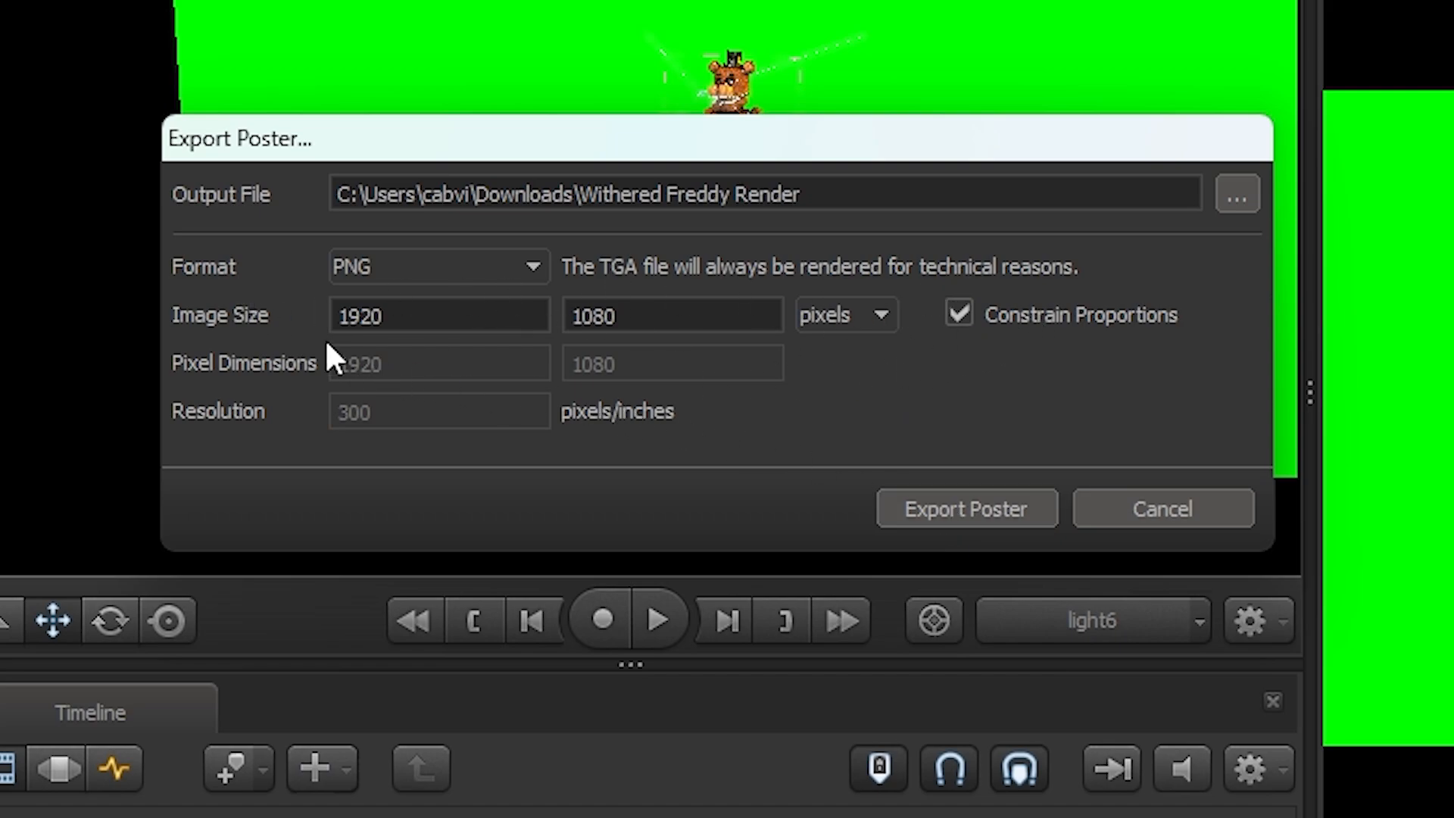
left_click(858, 316)
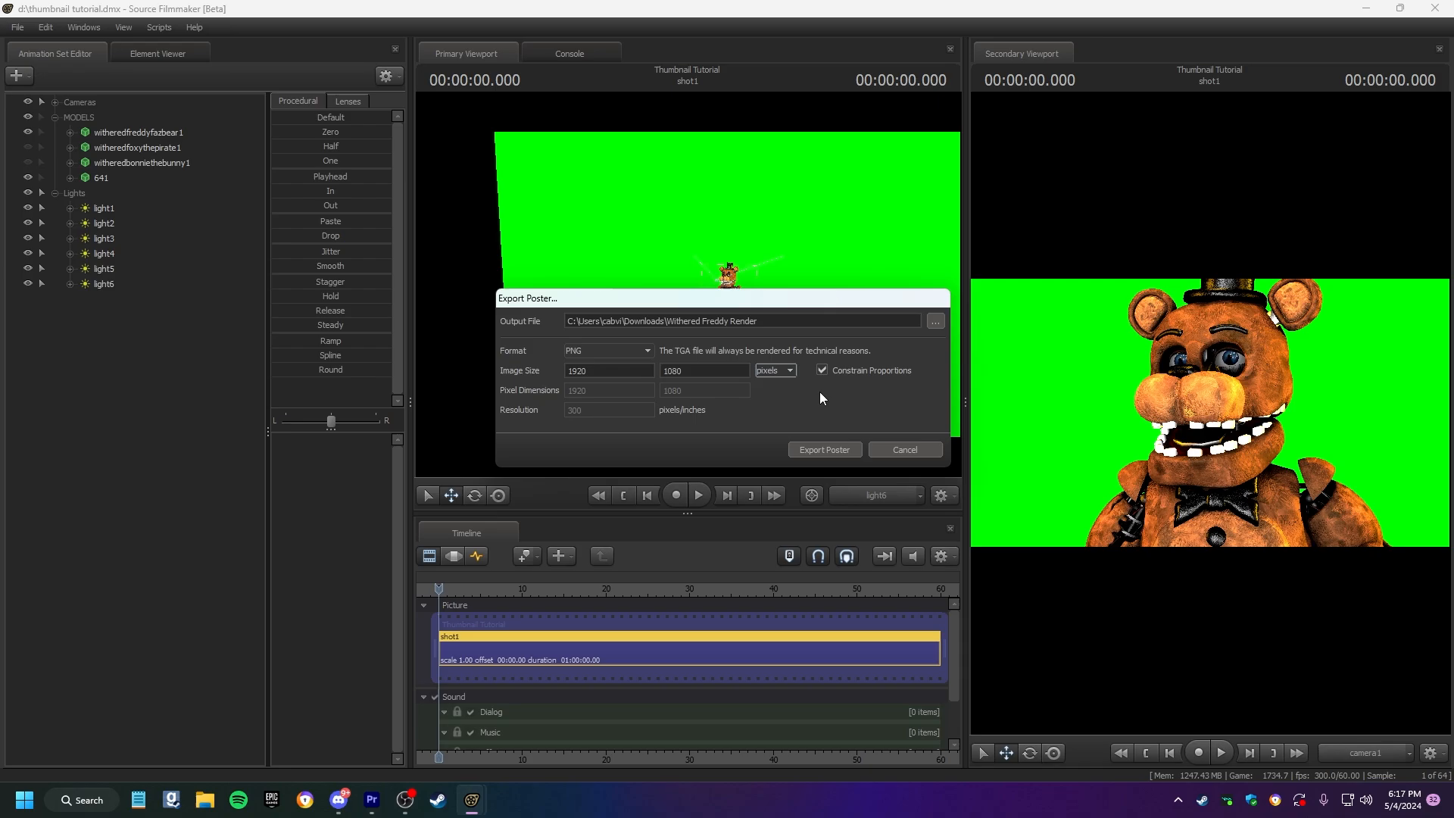
left_click(824, 450)
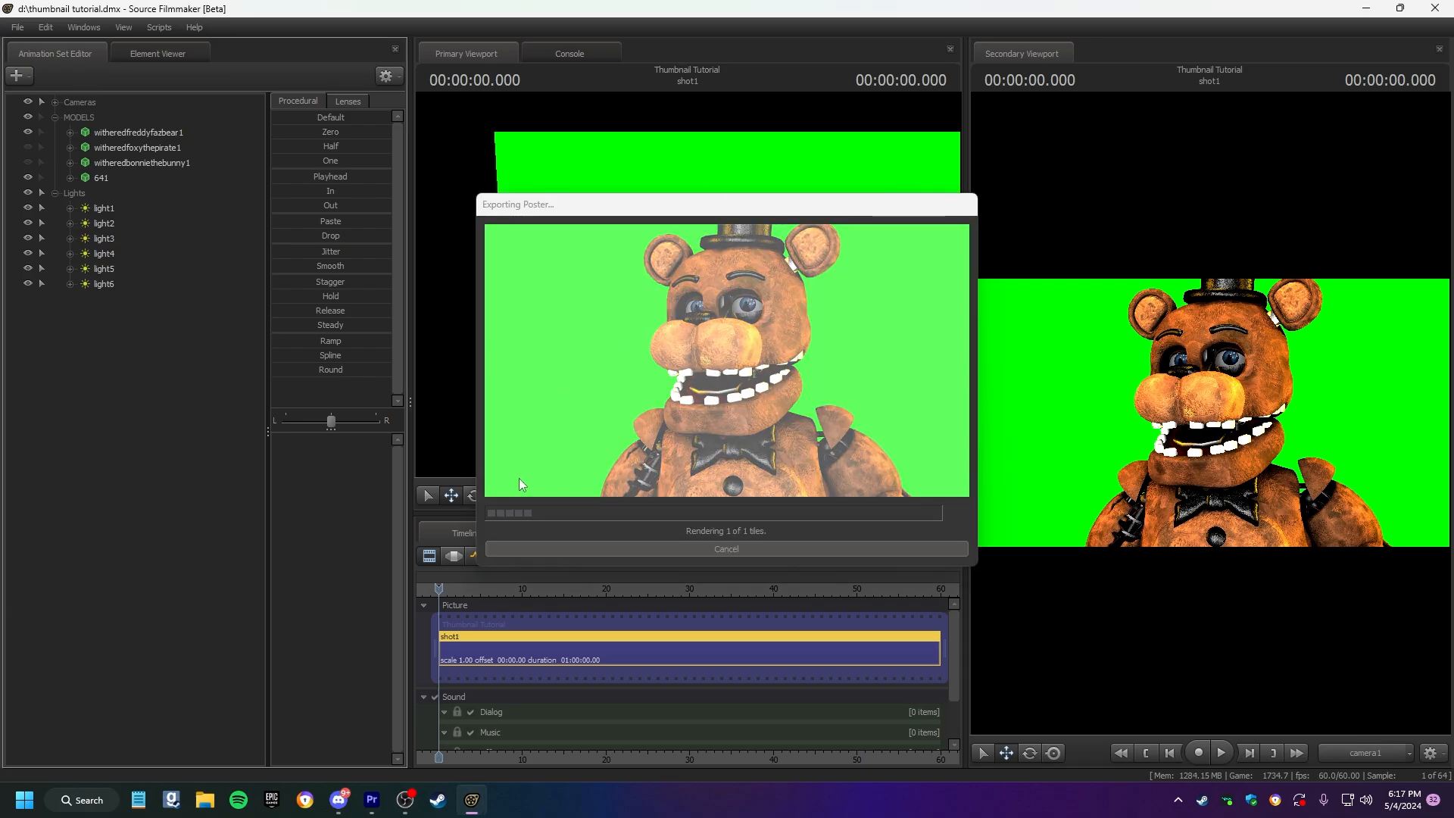
Switch to the web browser, open Photopea and create a new 2560 × 1440 px project using the Youtube Cover preset.
left_click(307, 799)
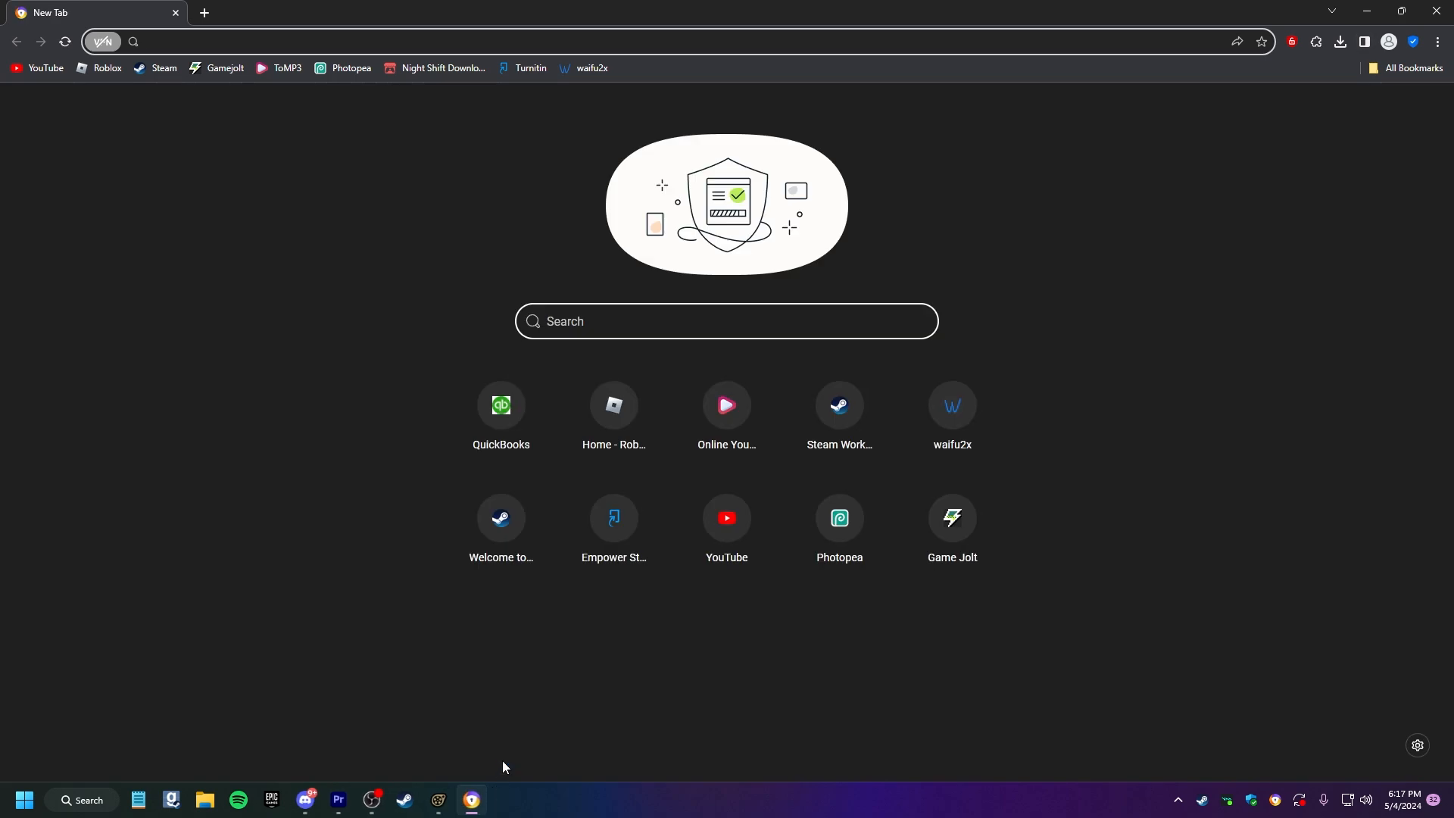
left_click(829, 543)
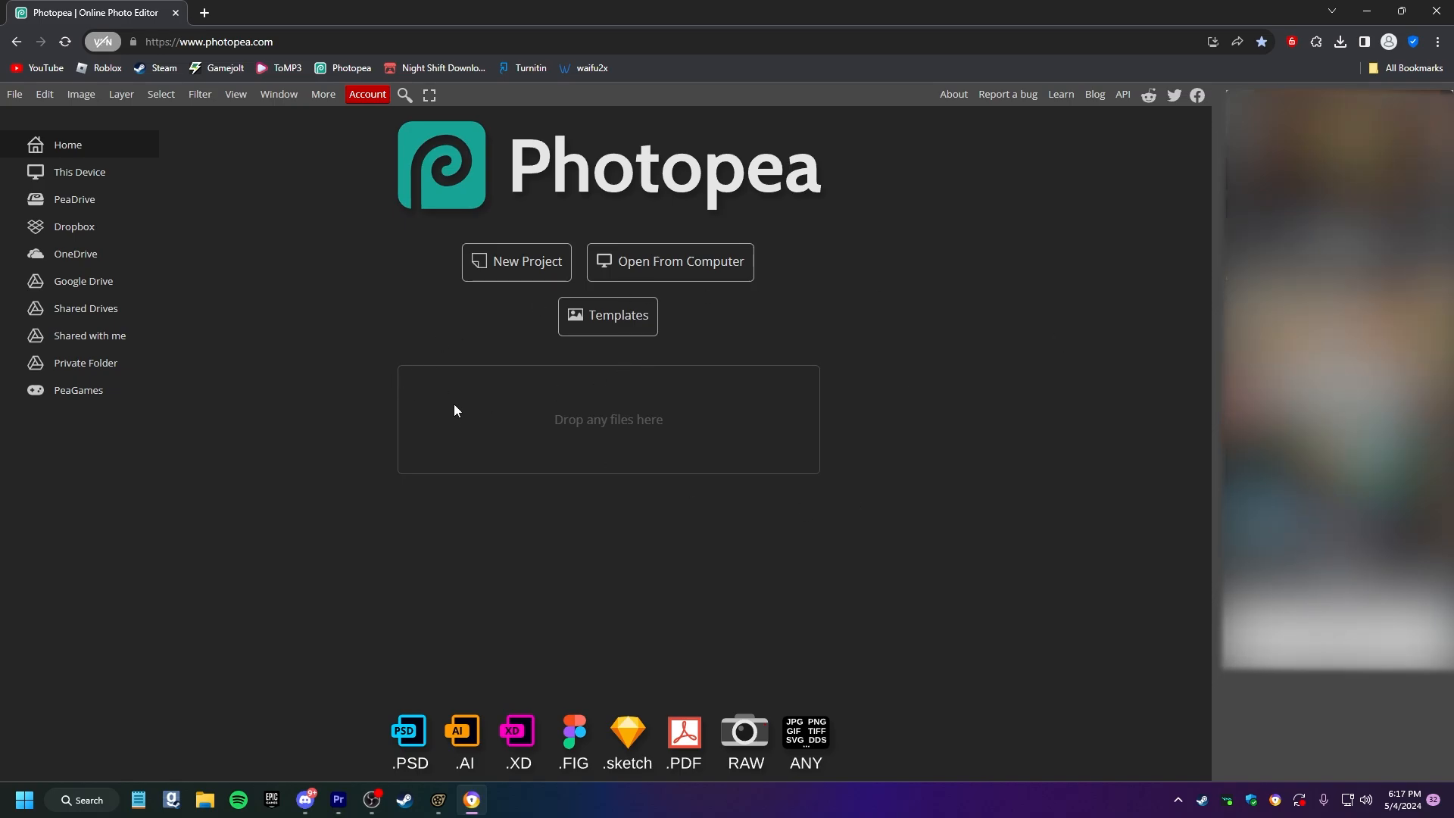
left_click(540, 272)
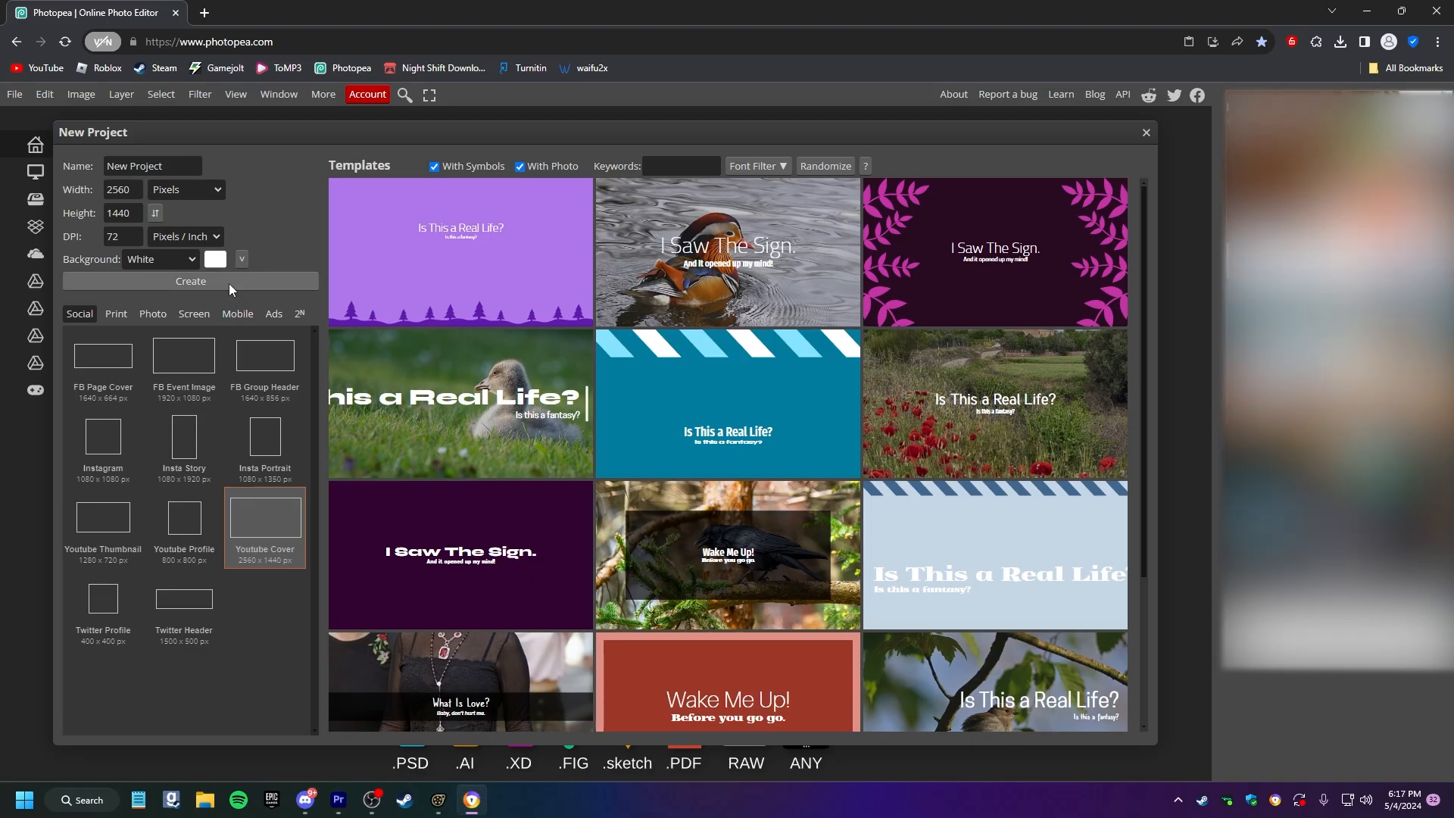
left_click(228, 282)
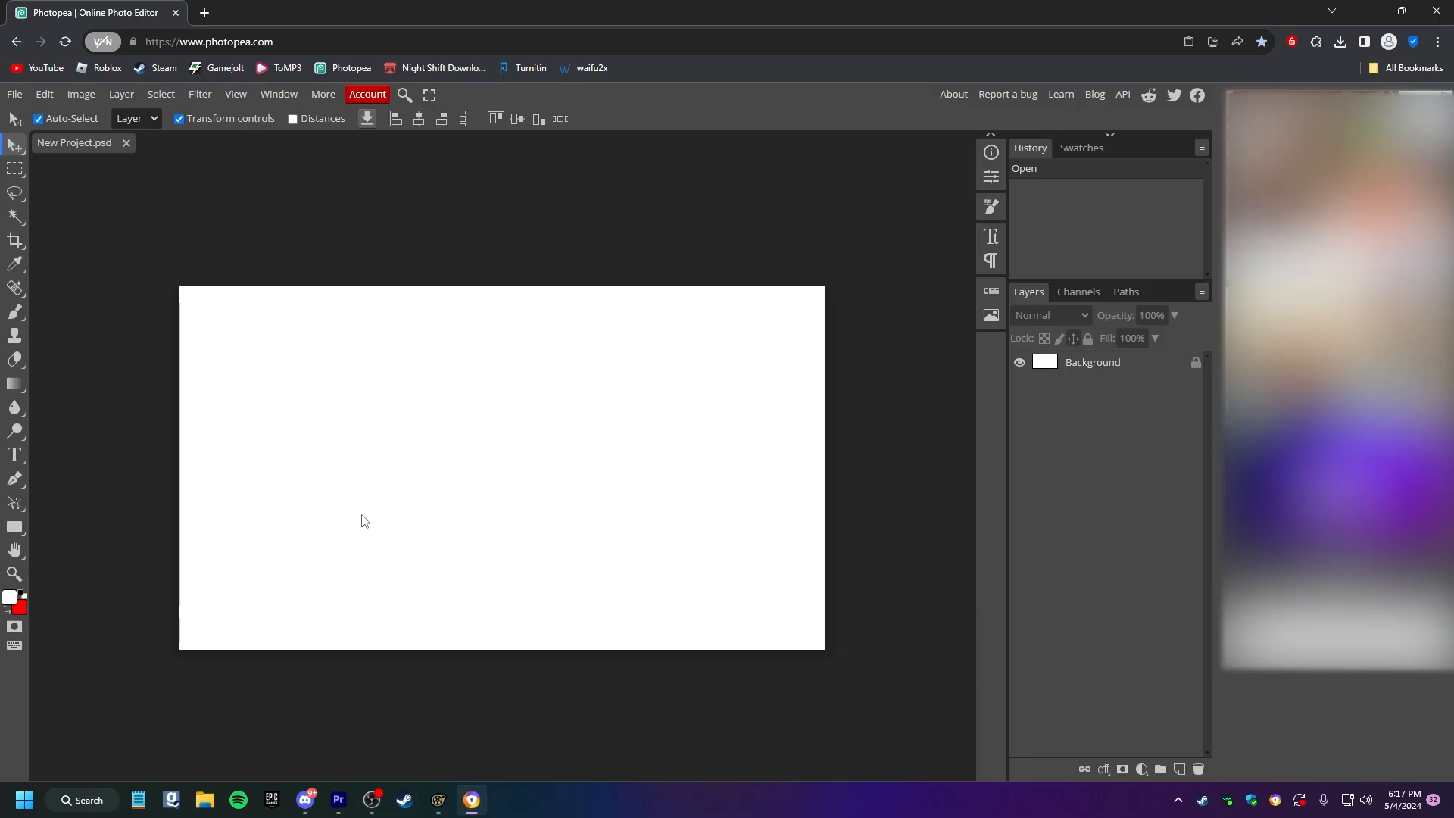
Add a new empty layer and delete the white Background layer, leaving a transparent canvas.
key("z")
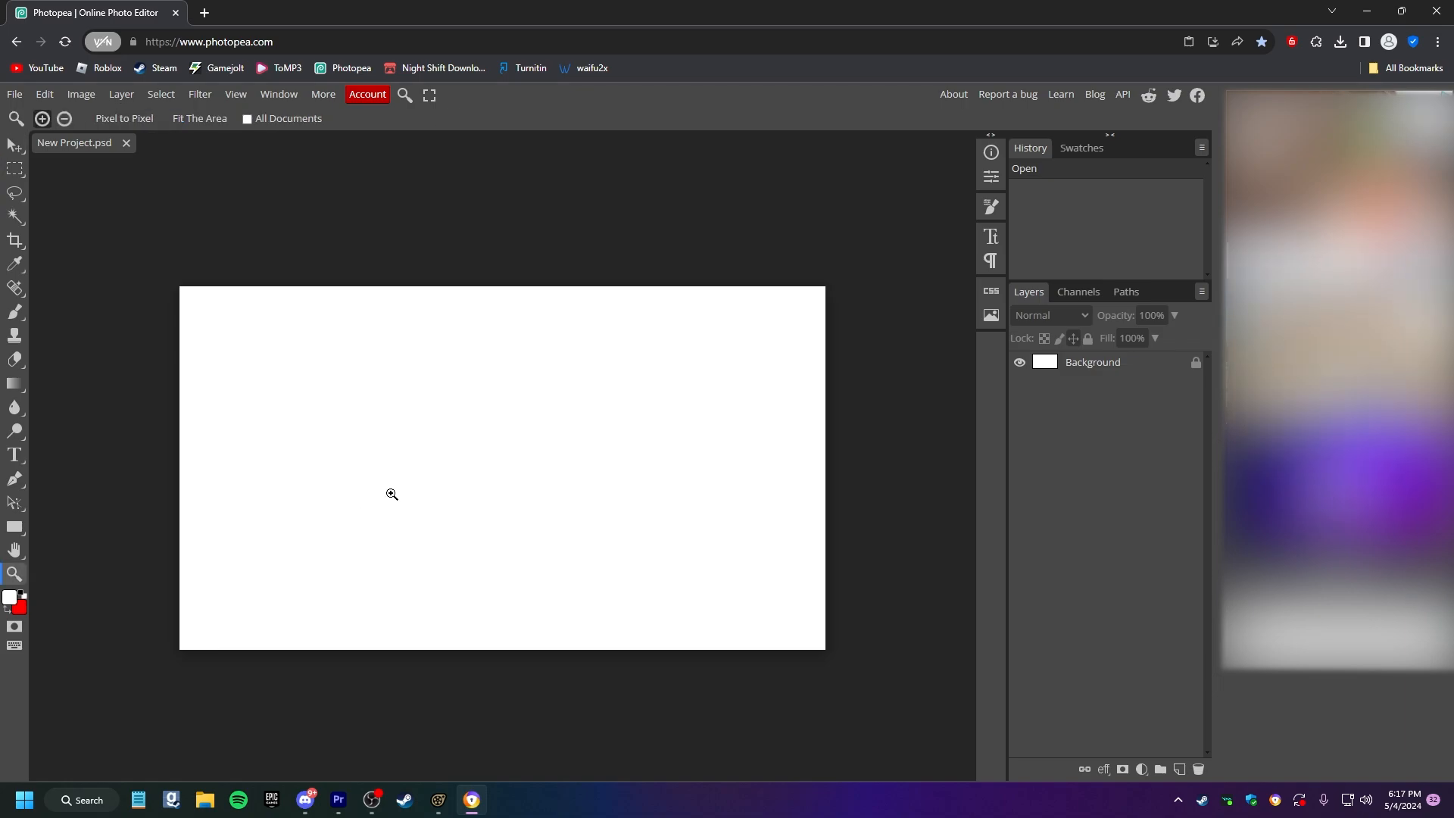
right_click(470, 448)
left_click(539, 507)
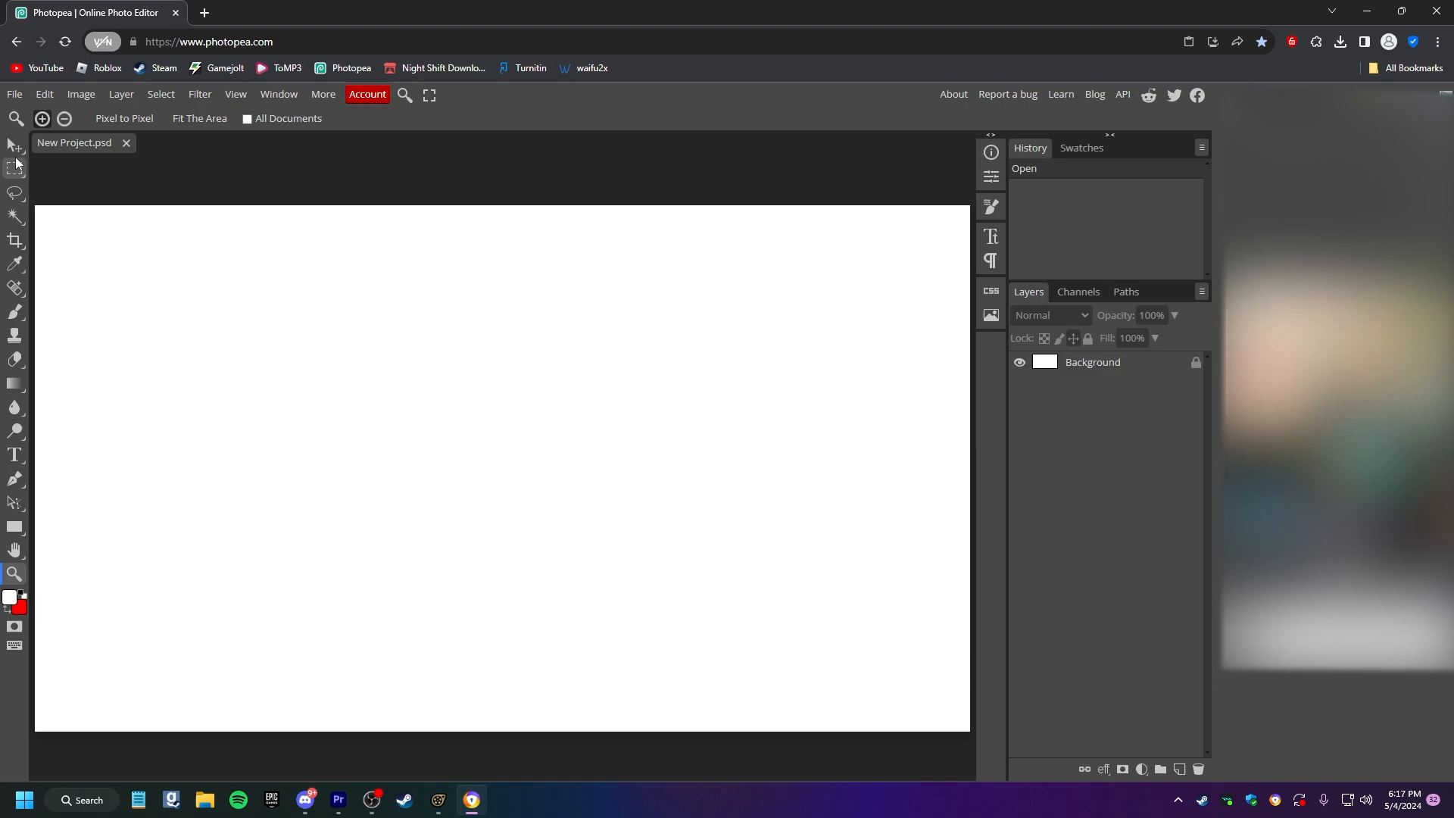
left_click(15, 166)
key("z")
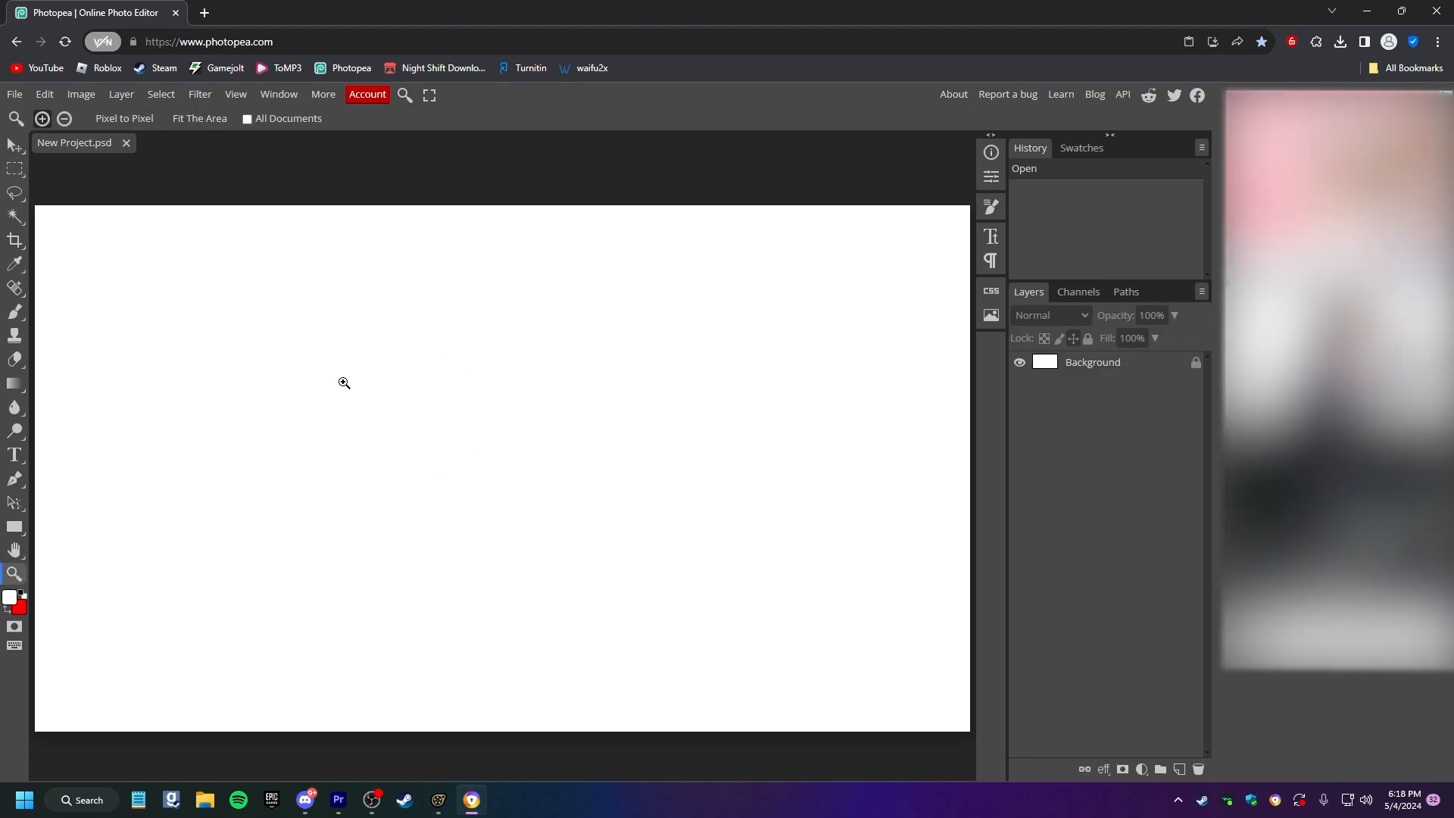
key("v")
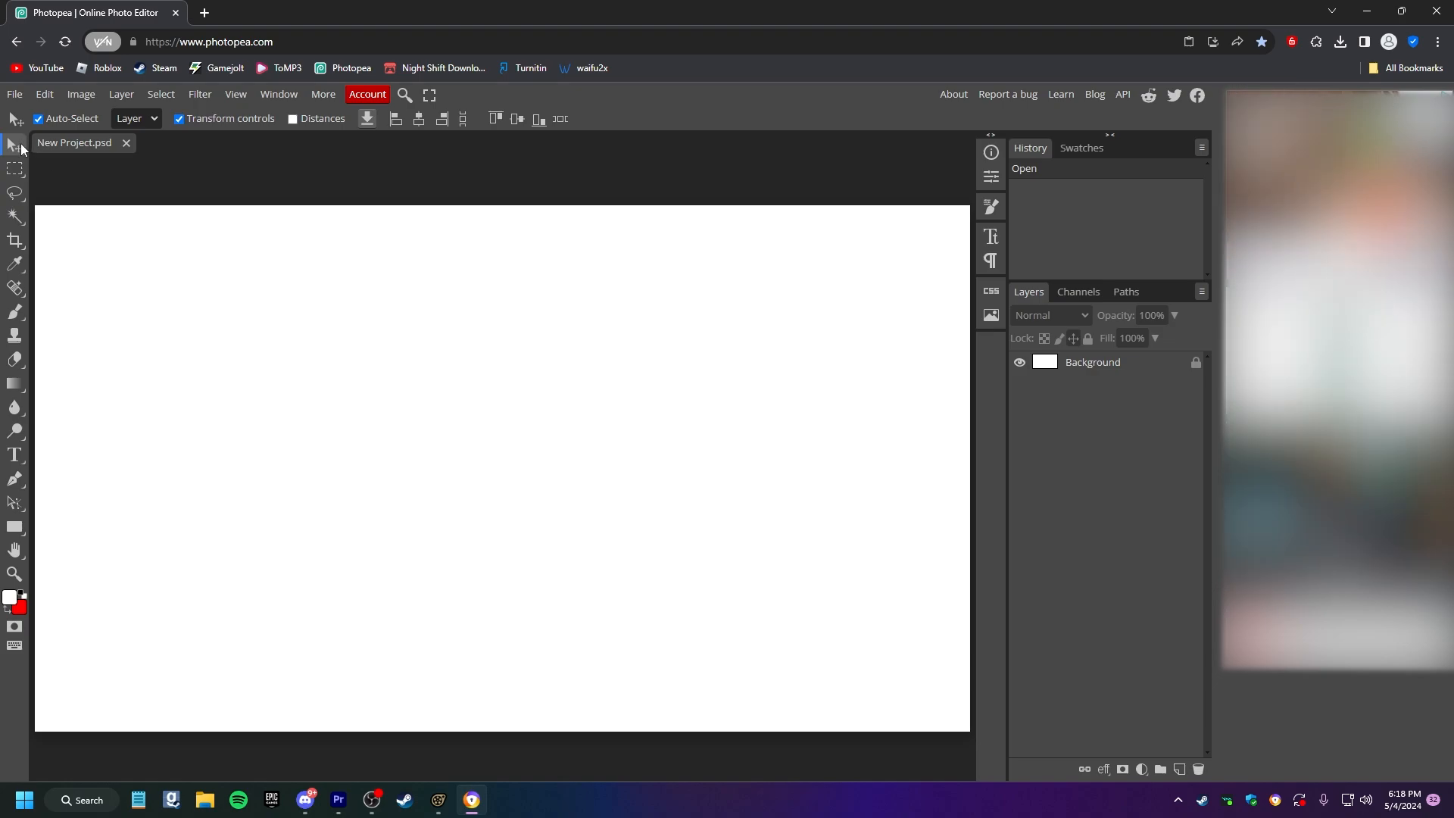
left_click(1151, 370)
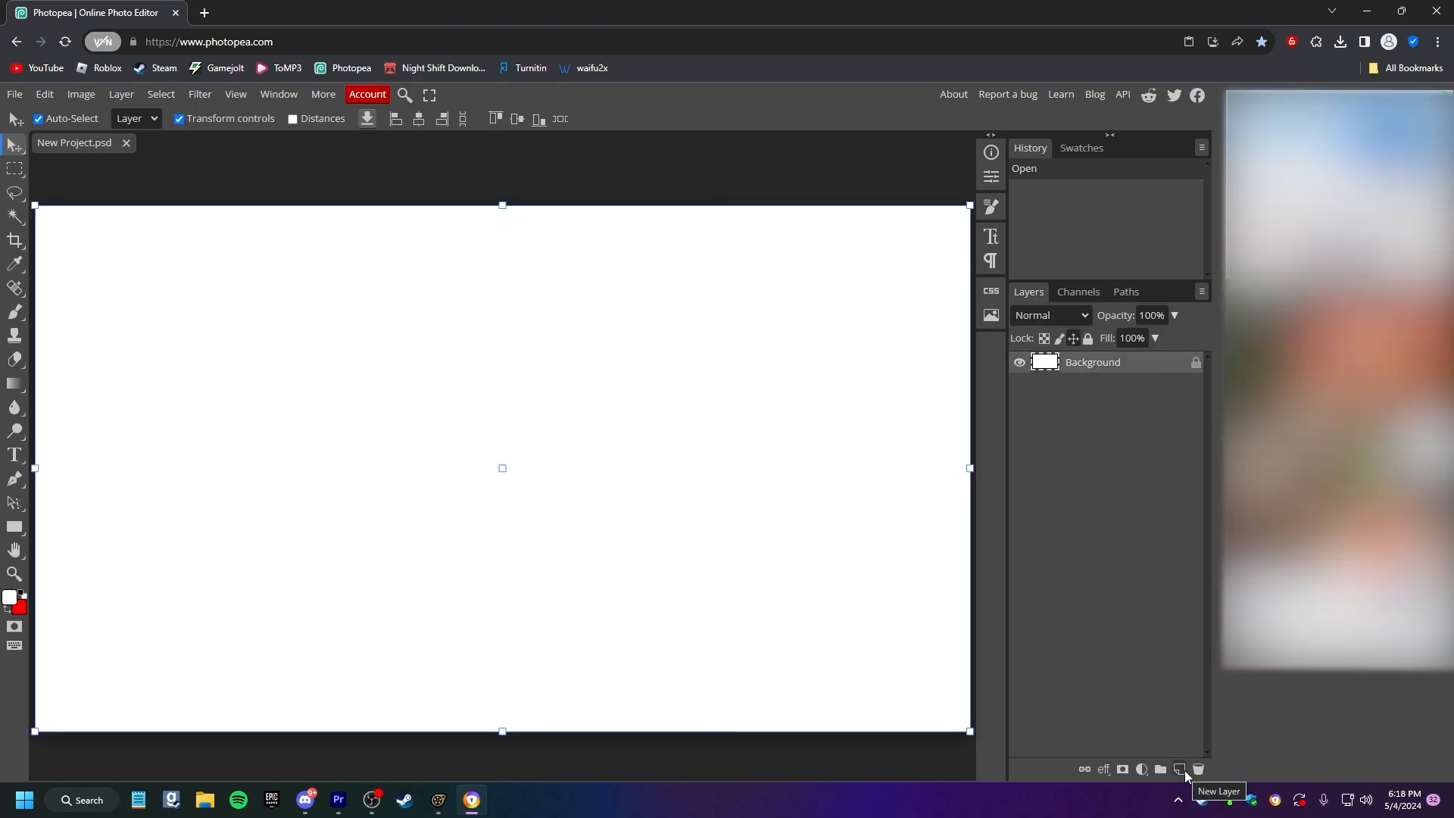
left_click(1184, 770)
left_click(1115, 392)
key("Delete")
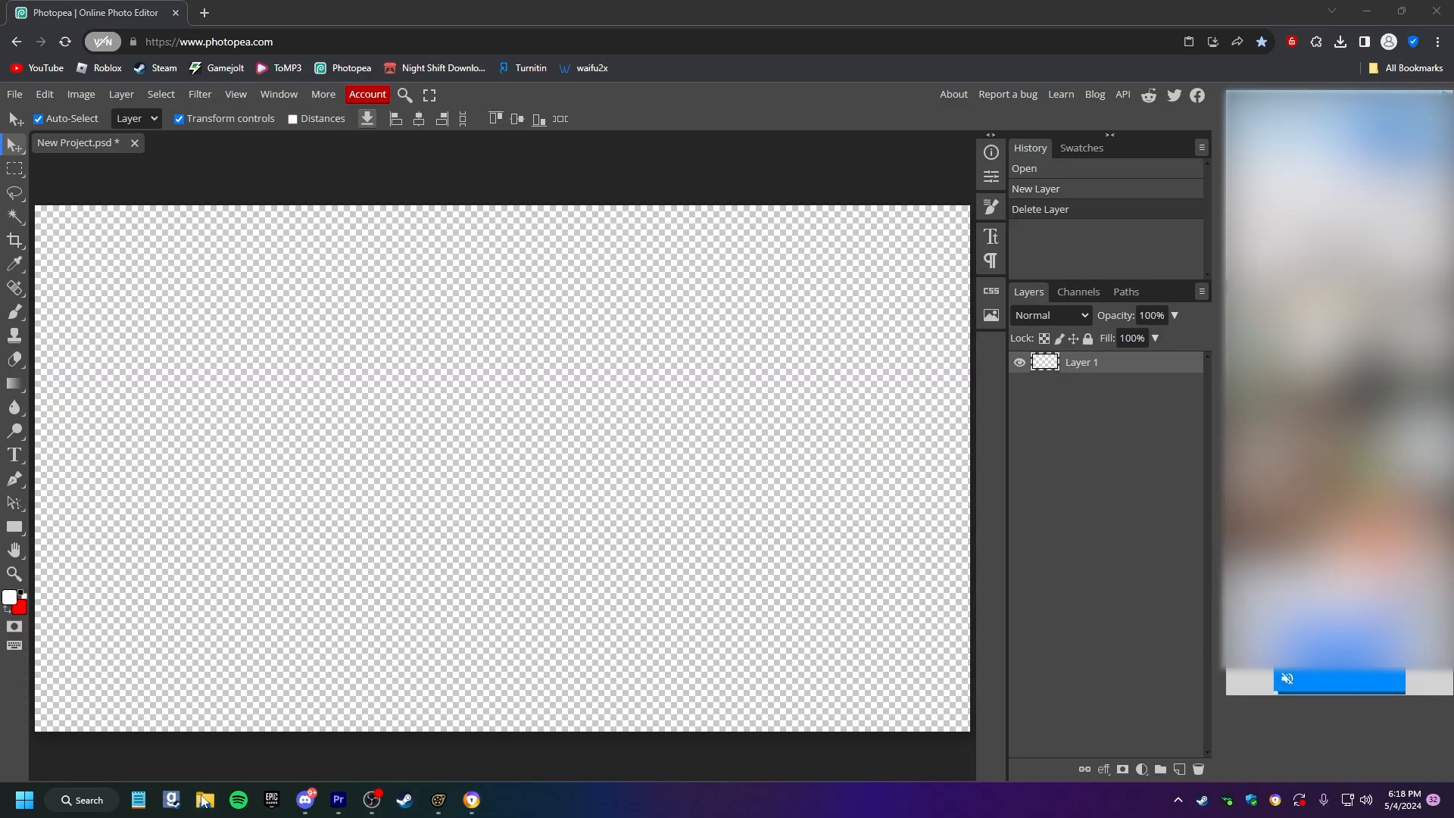
Place Withered Freddy Render.png from the Downloads folder into the project as a new layer.
key("super+e")
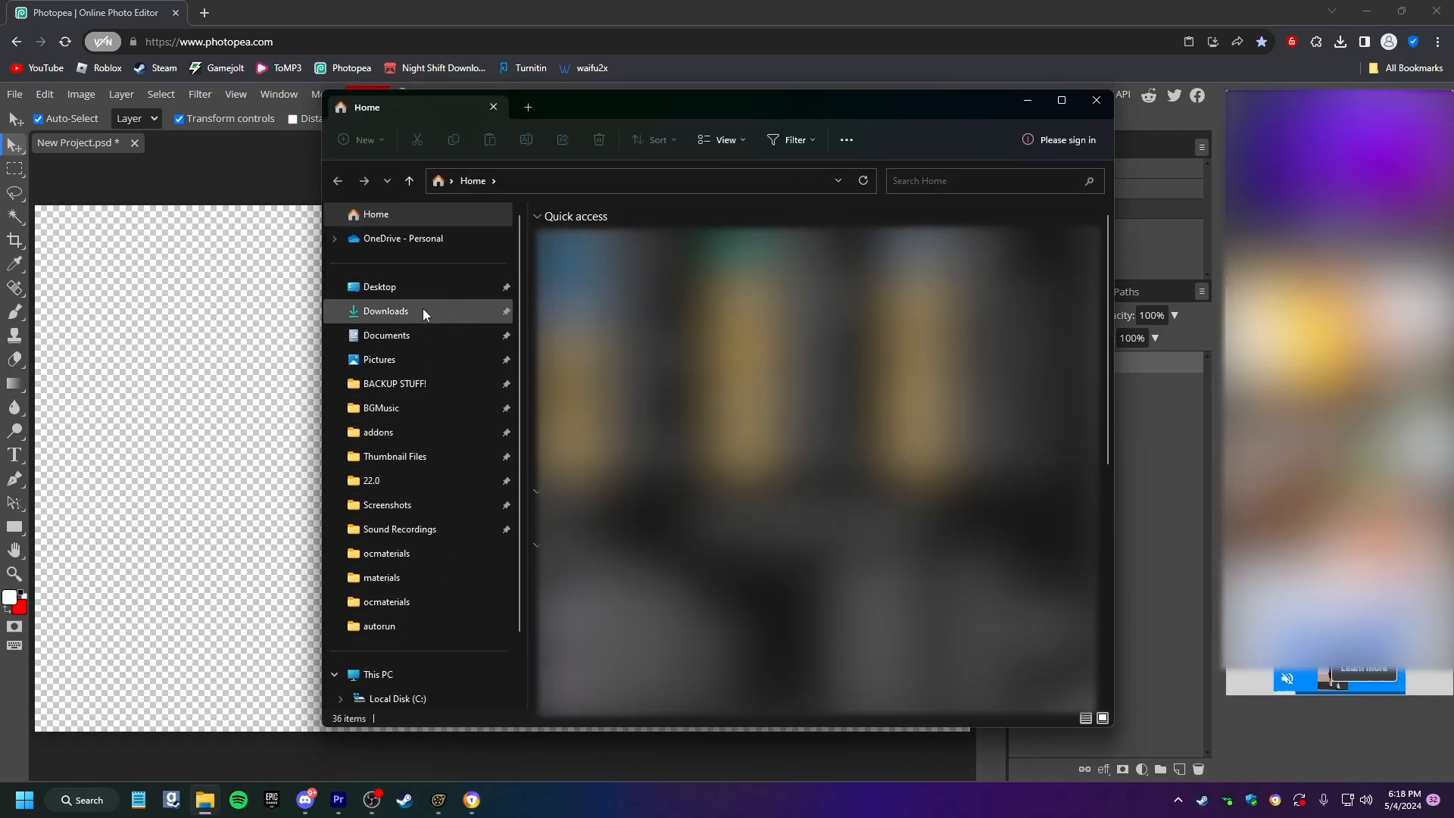
left_click(416, 312)
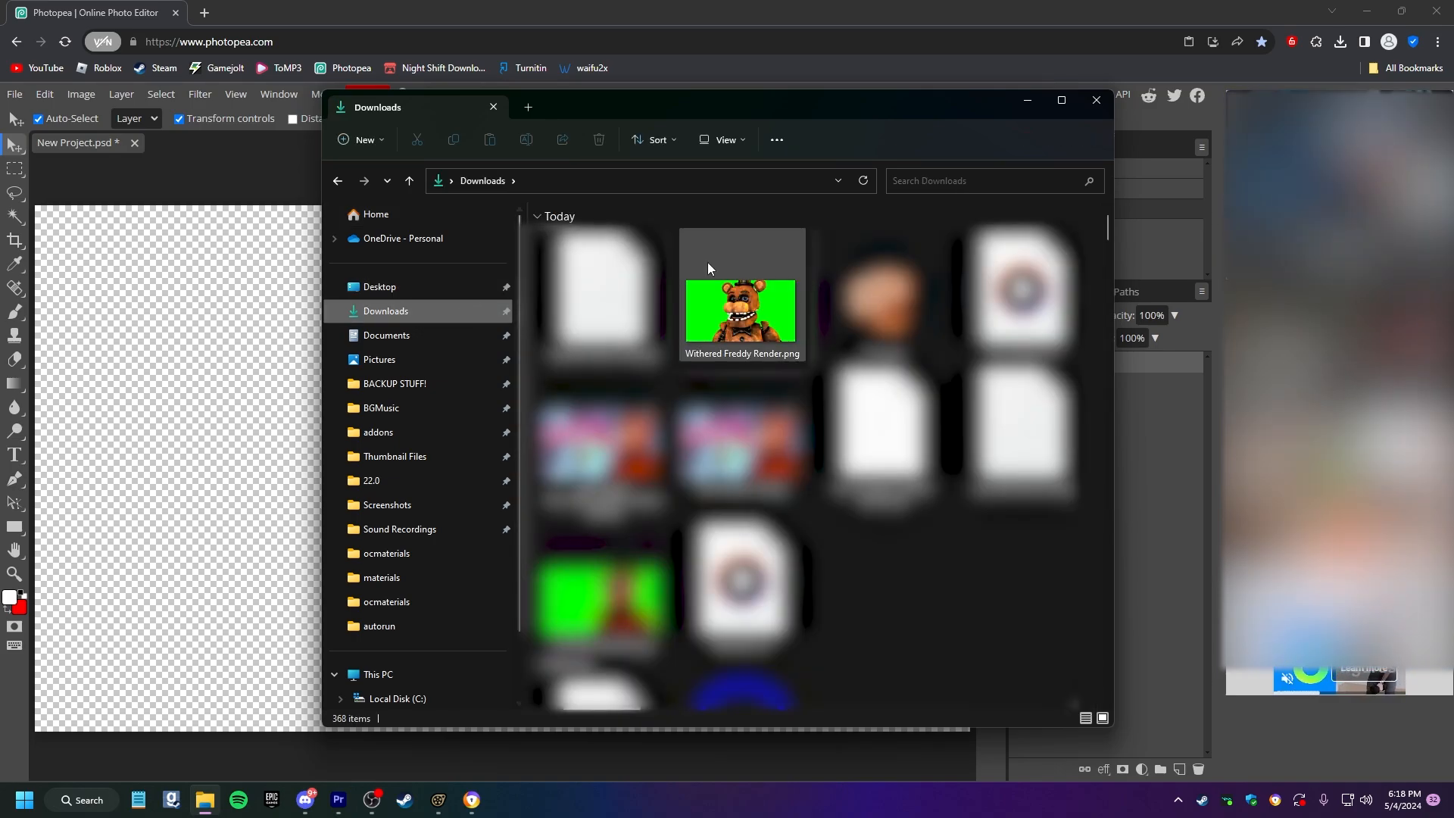
left_click(767, 332)
left_click_drag(767, 332, 198, 425)
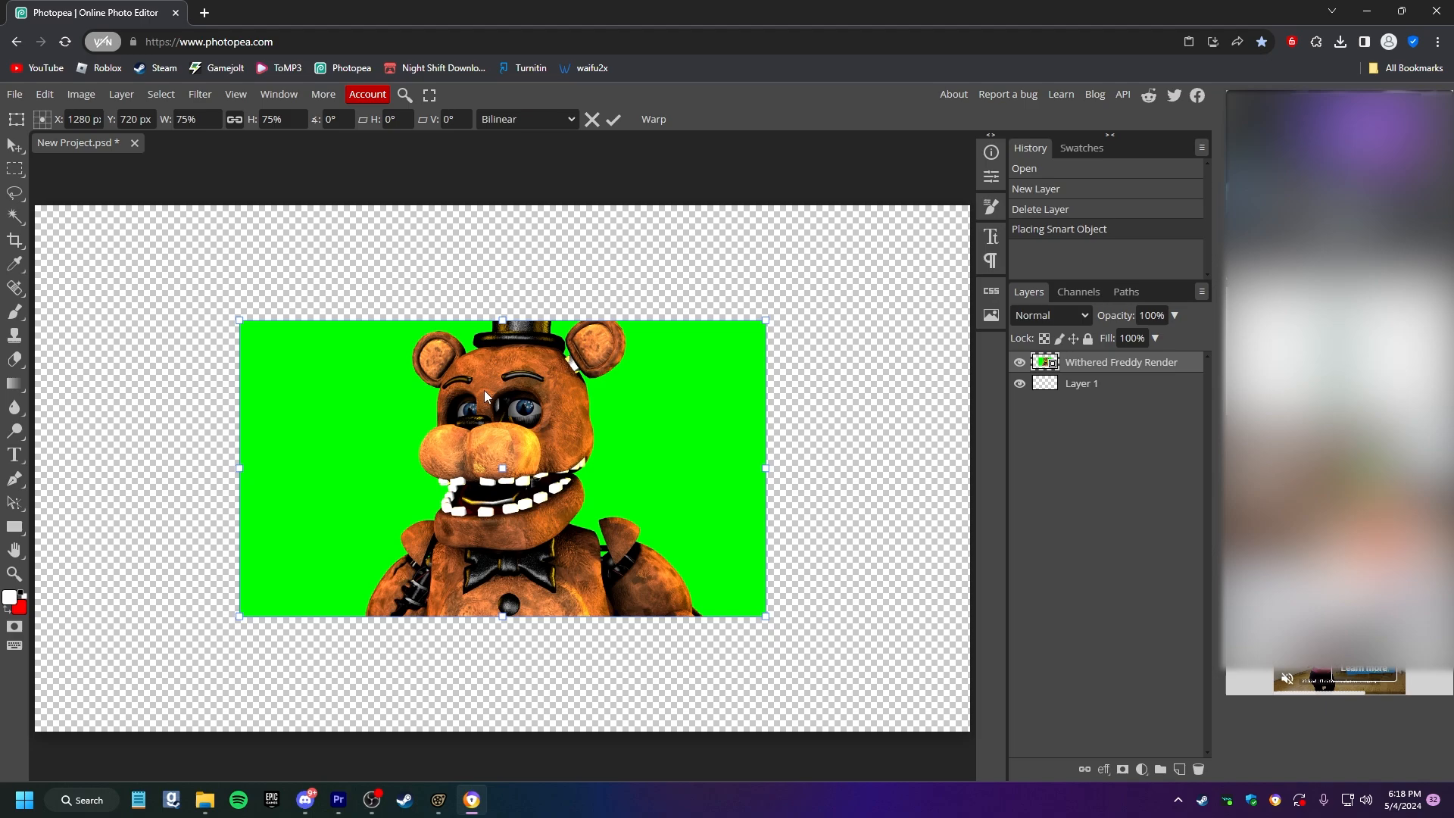
Scale the placed Freddy render to 133.33% so it fills the whole canvas, and rasterize its layer.
left_click_drag(502, 321, 503, 205)
left_click_drag(498, 617, 575, 727)
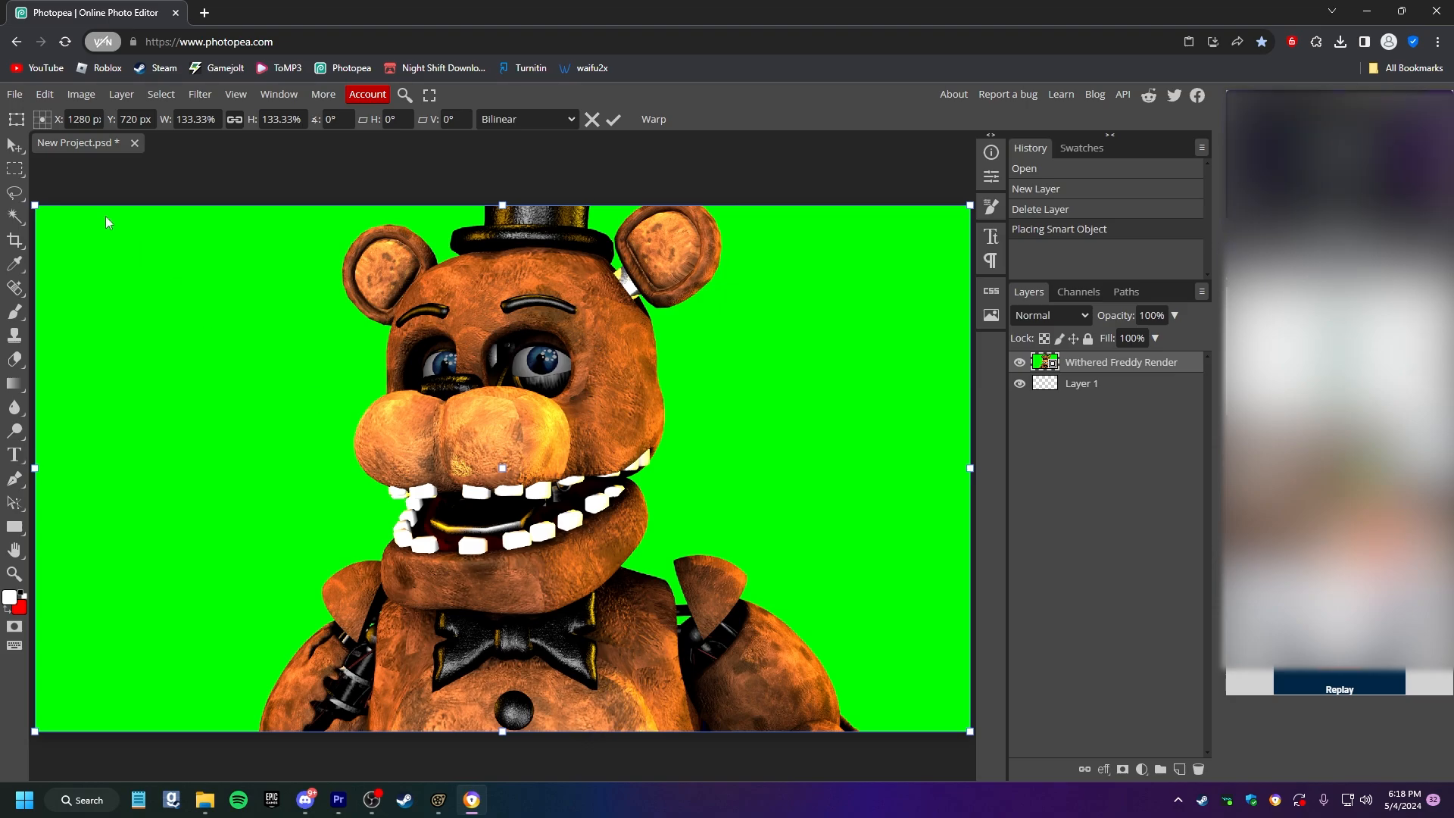
key("Return")
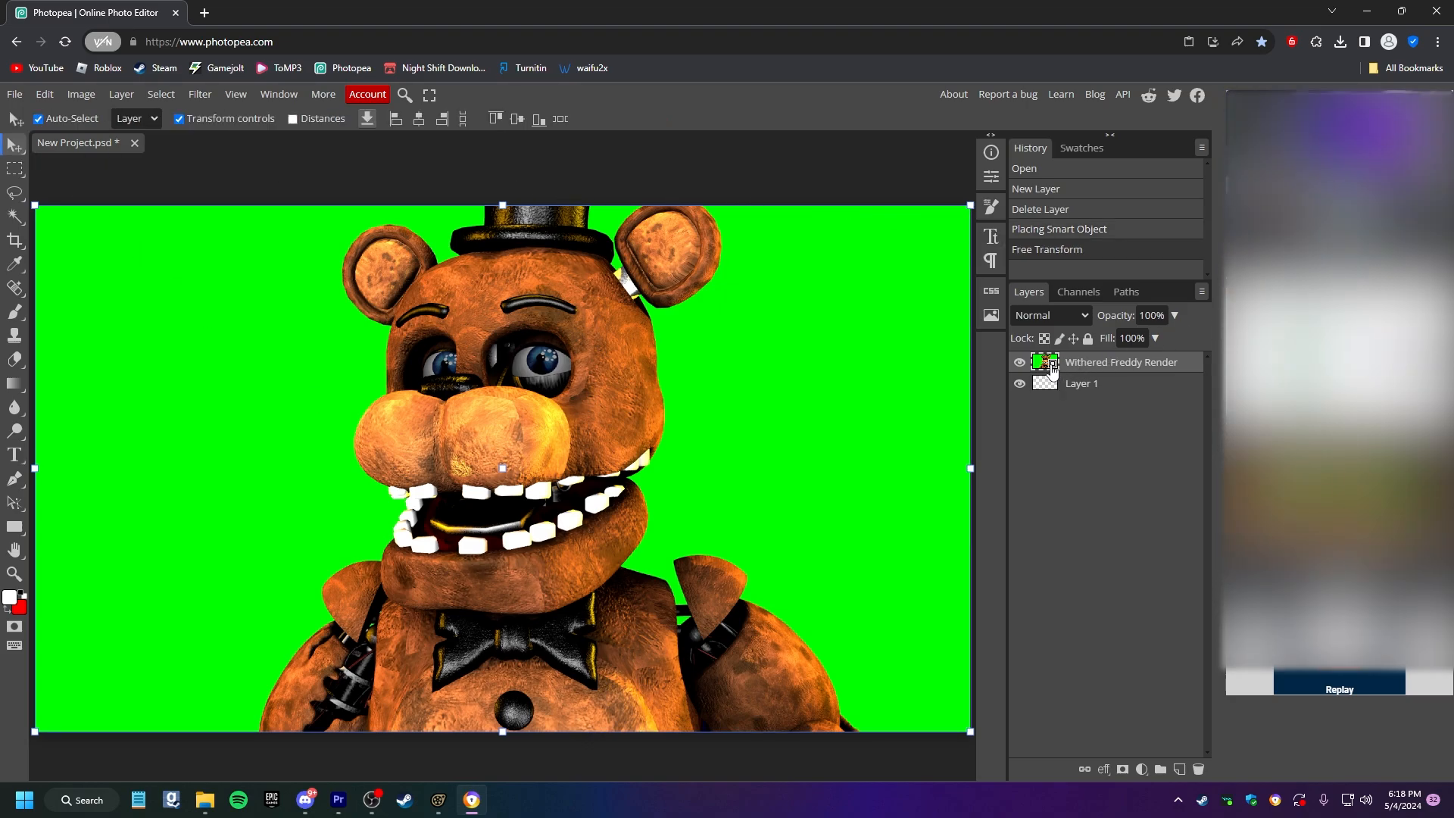
right_click(1148, 376)
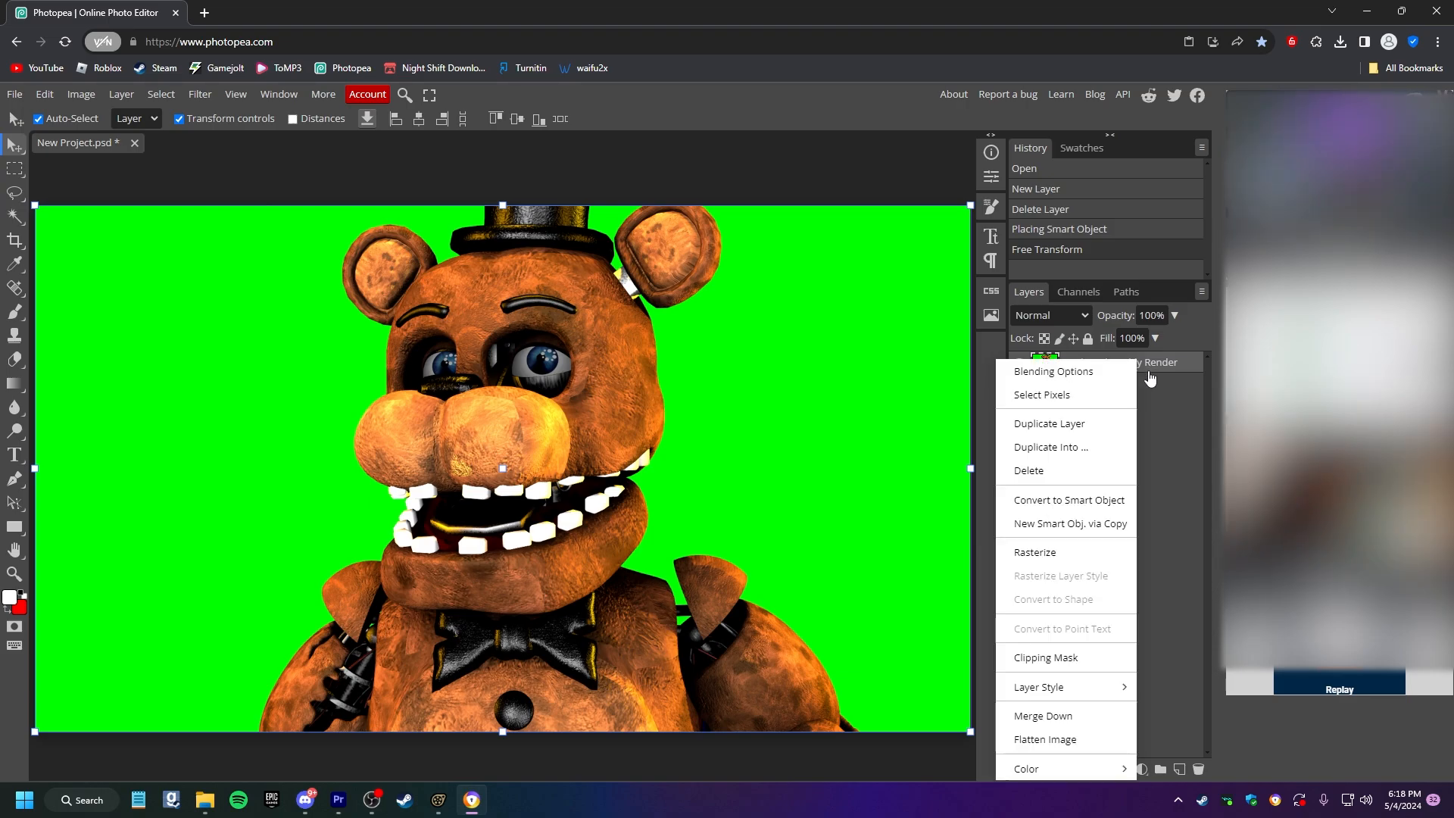
left_click(1056, 550)
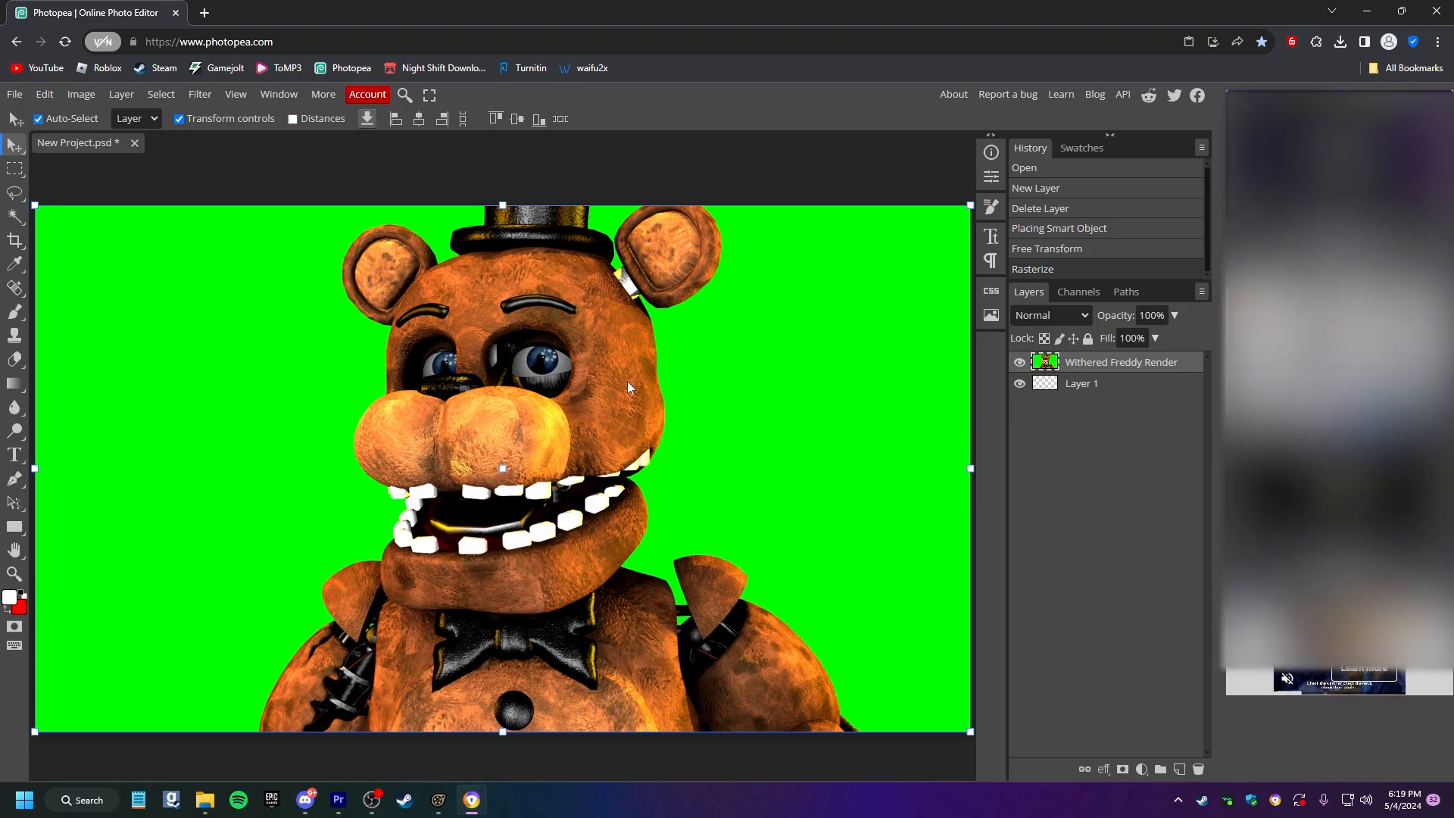
Select the green background of the Freddy render by Color Range, using Sampled Colors with Fuzziness 200.
left_click(161, 94)
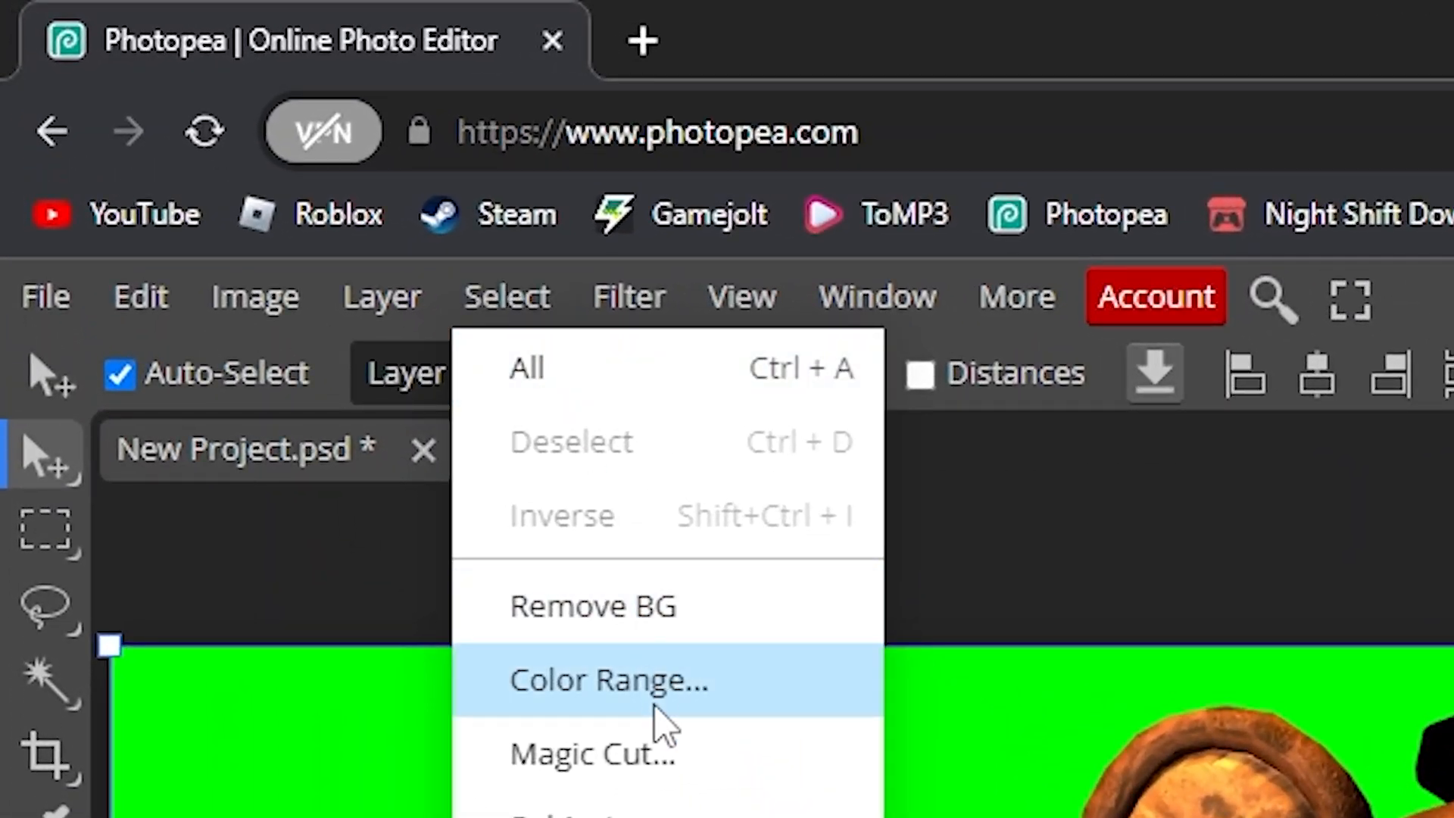
left_click(655, 705)
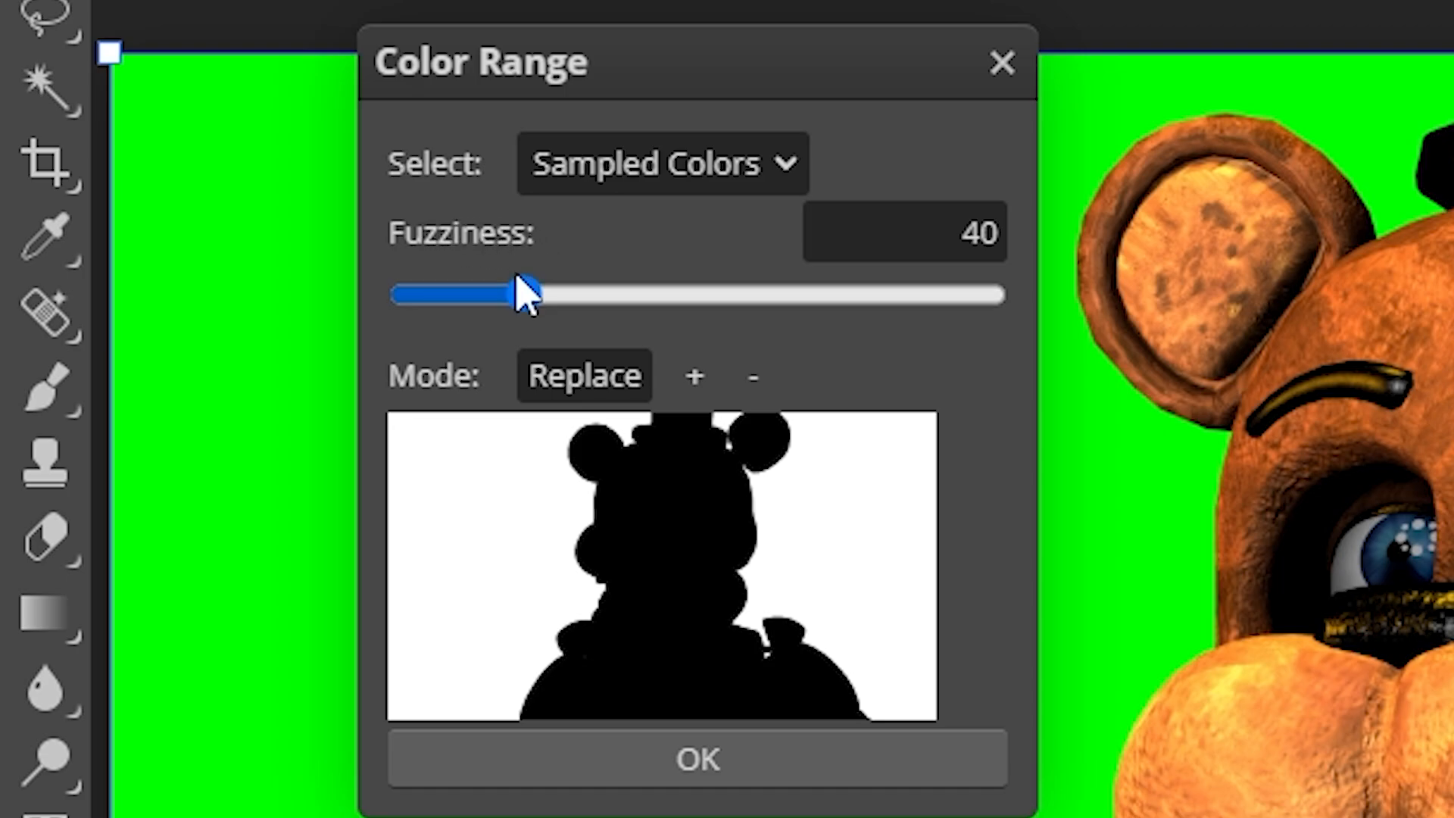
left_click_drag(877, 266, 1088, 191)
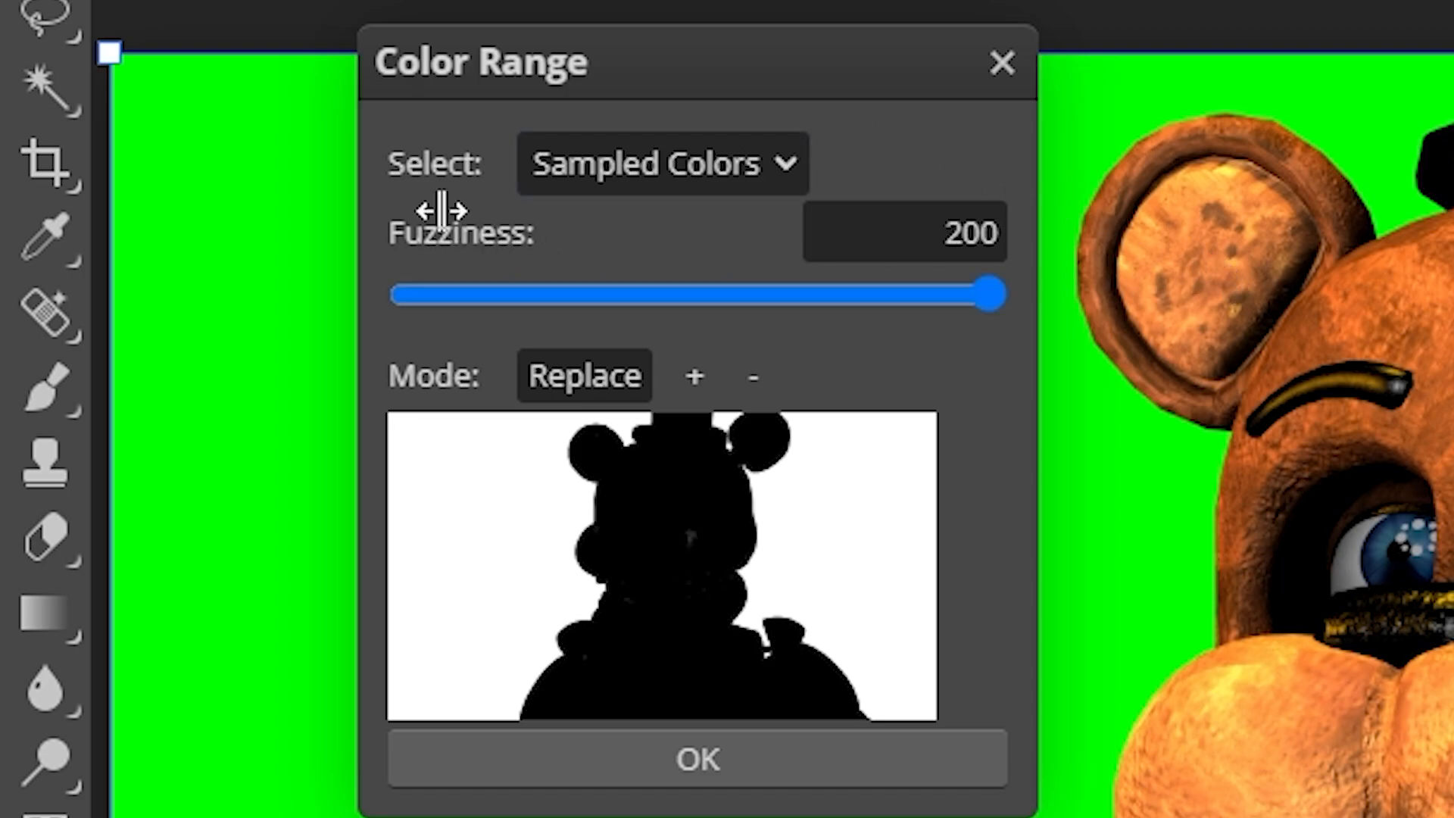
left_click(756, 189)
left_click(745, 215)
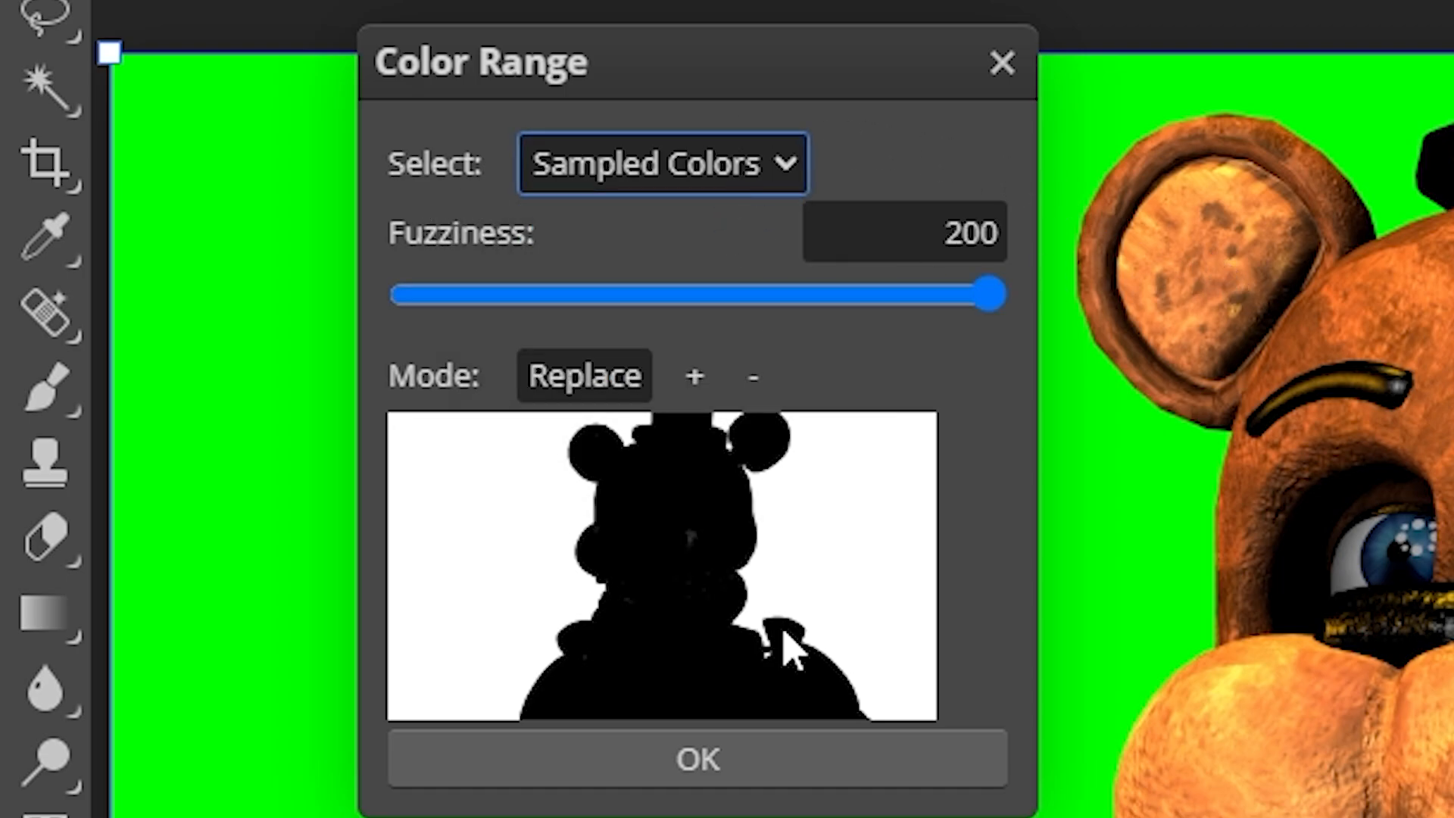
left_click(784, 758)
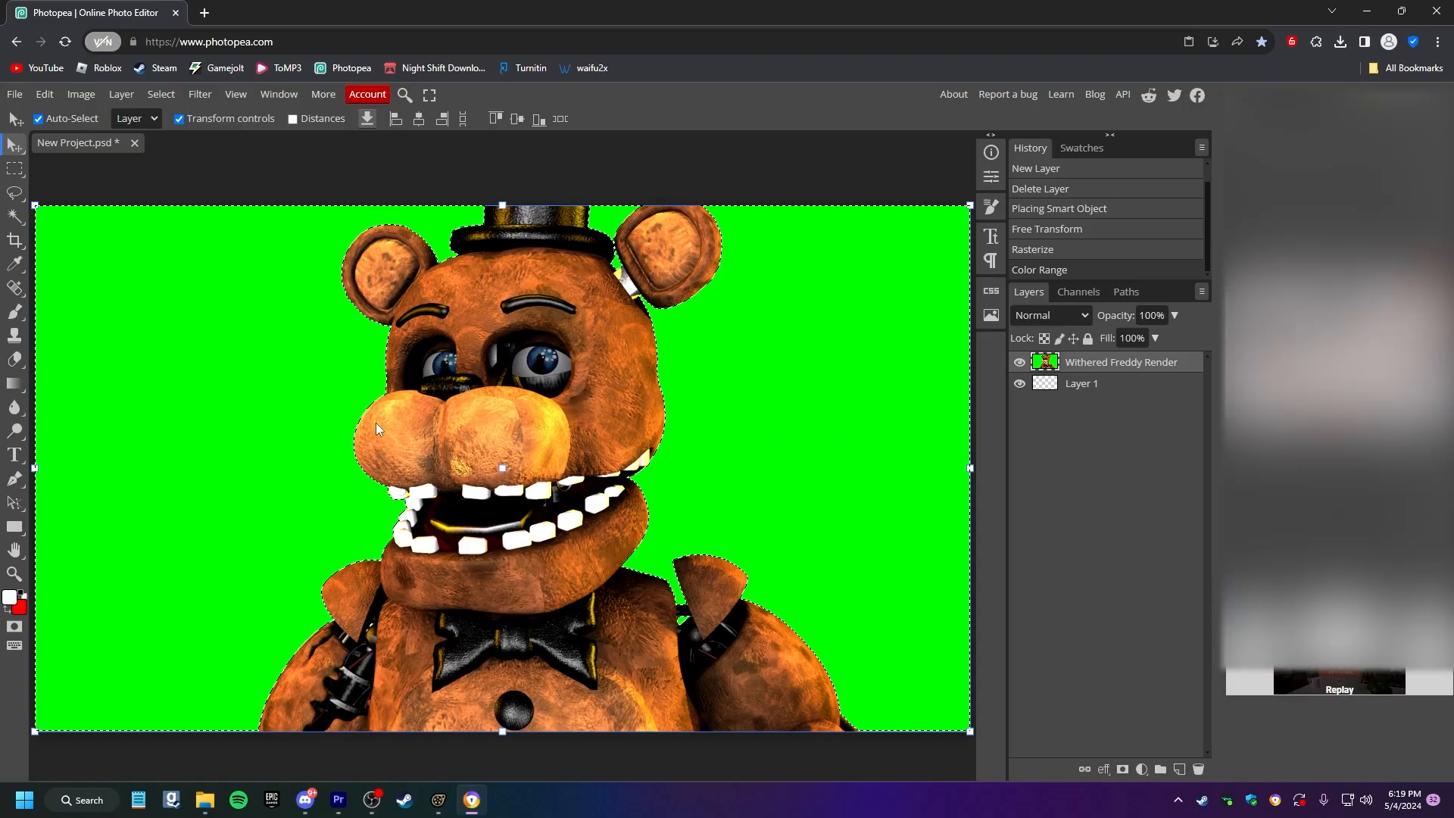
Expand the background selection by 1 px and delete the green area from the Withered Freddy Render layer.
key("Delete")
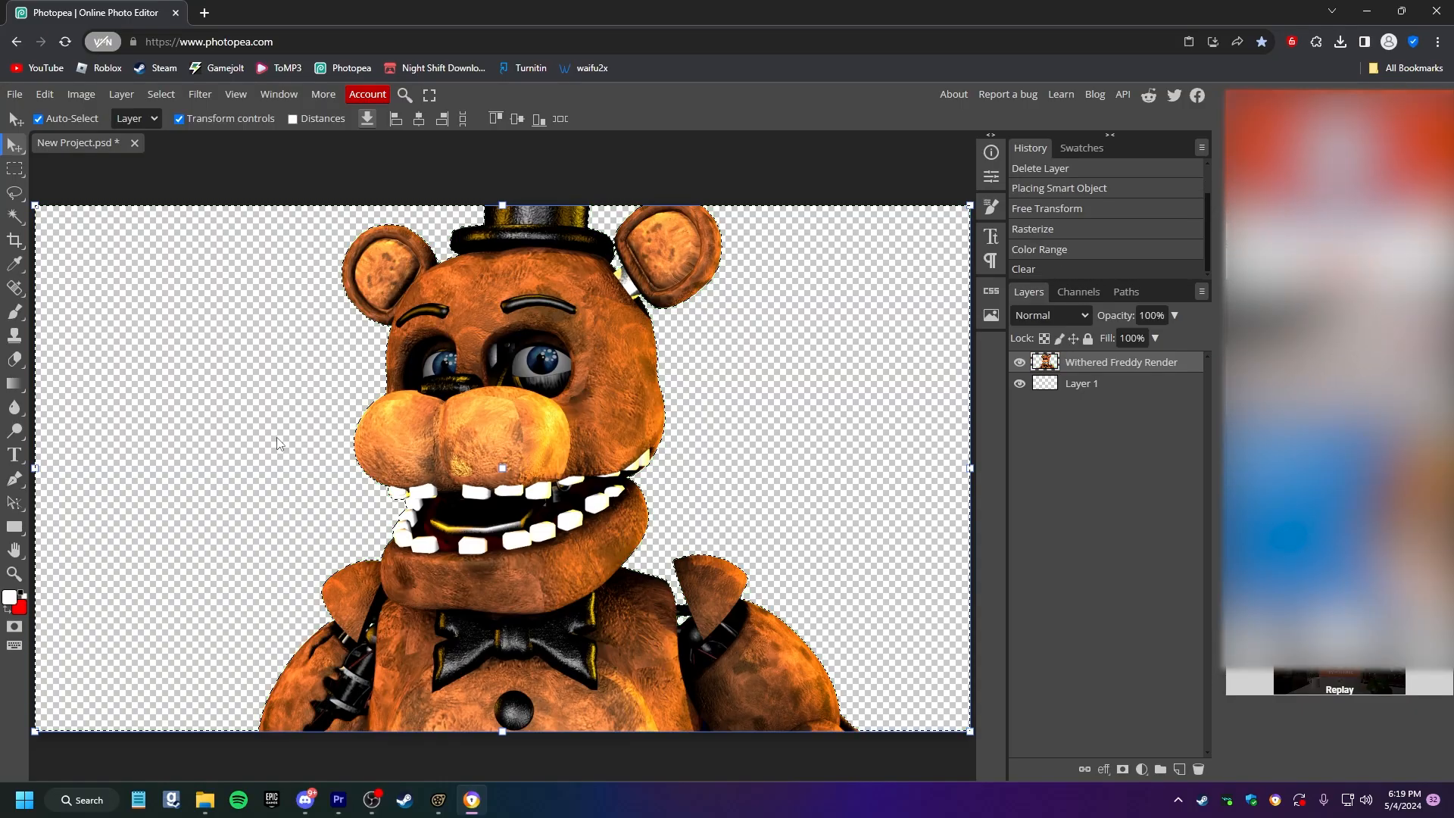
key("ctrl+z")
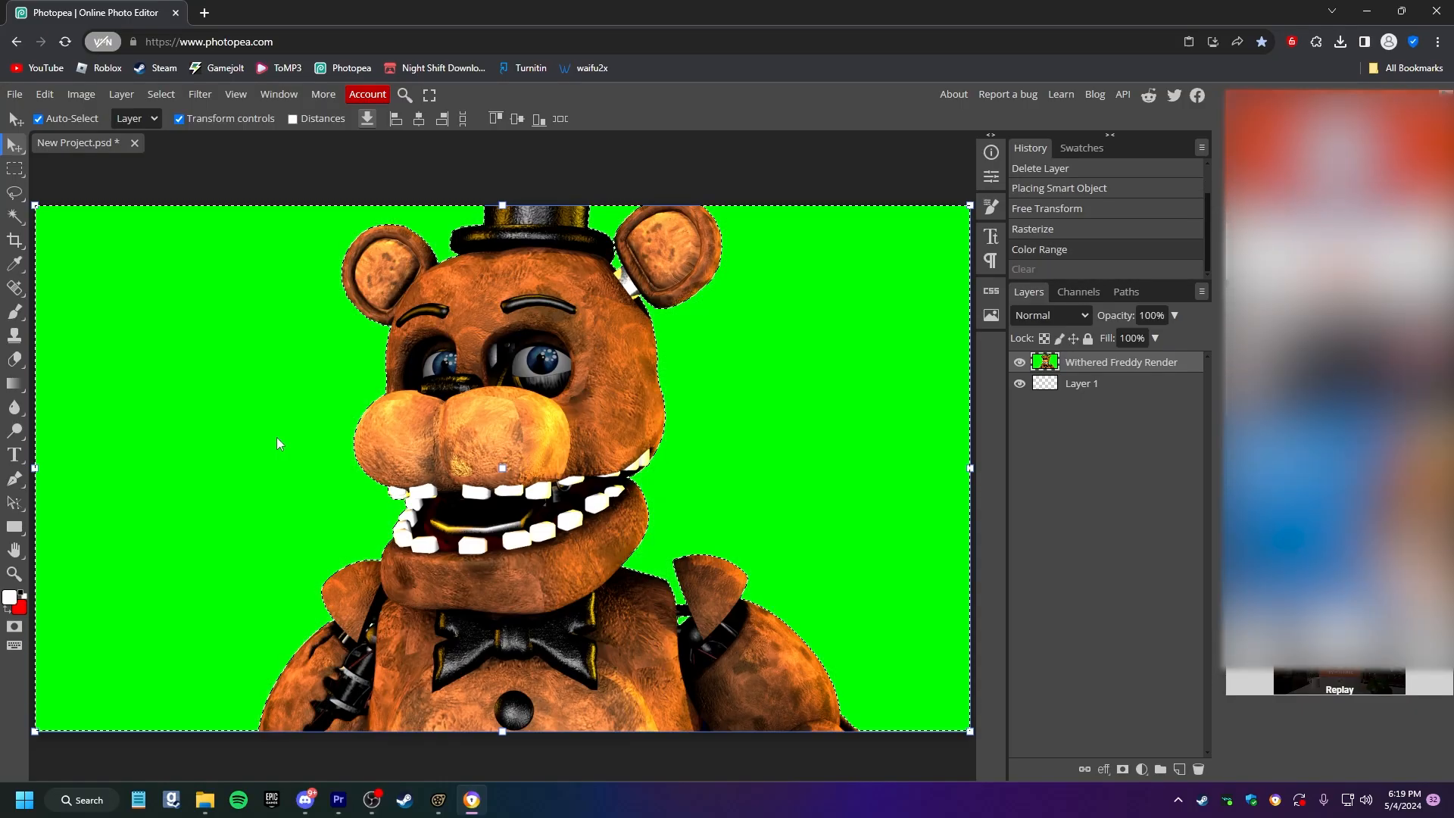
left_click(171, 94)
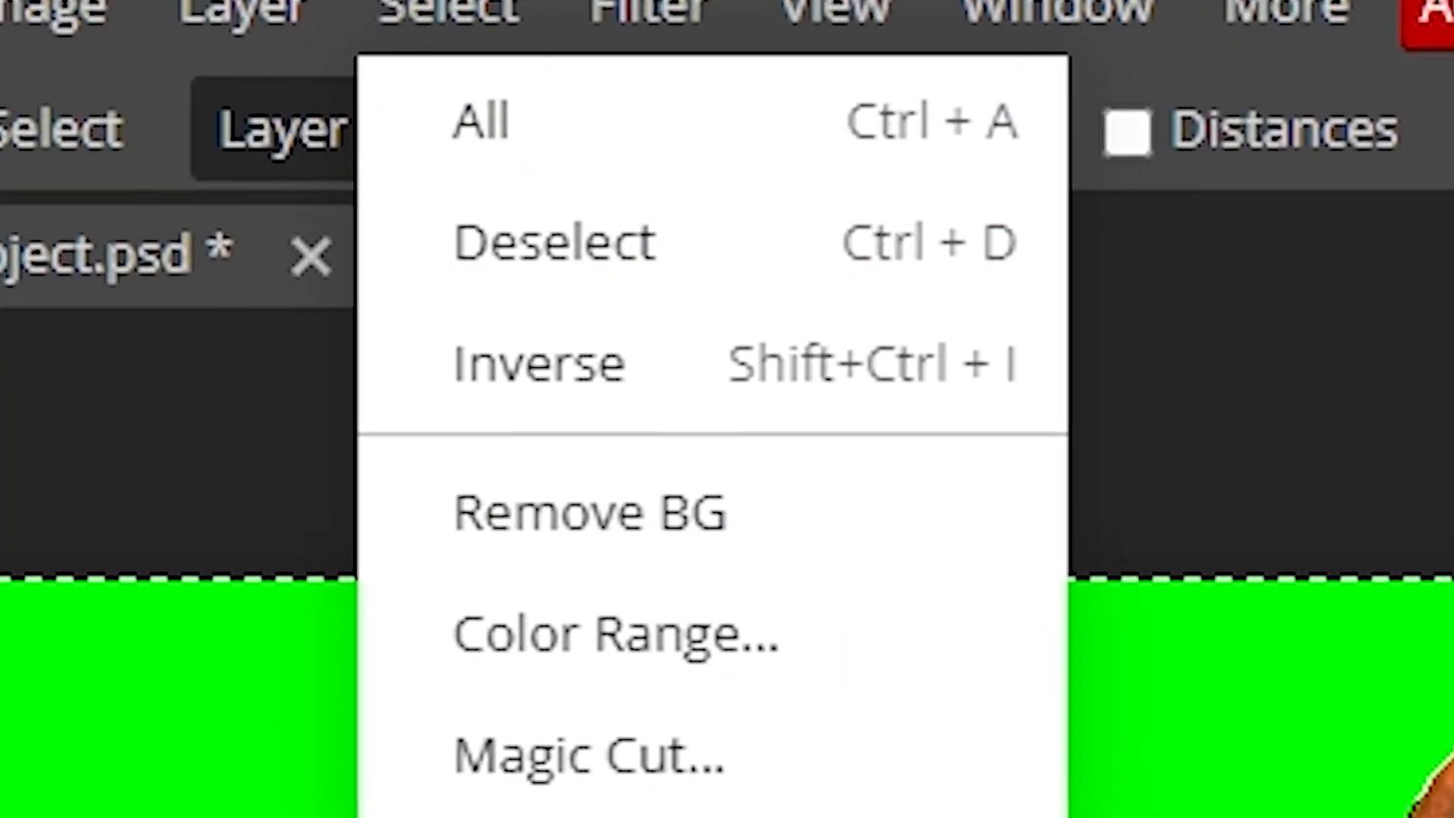
mouse_move(662, 558)
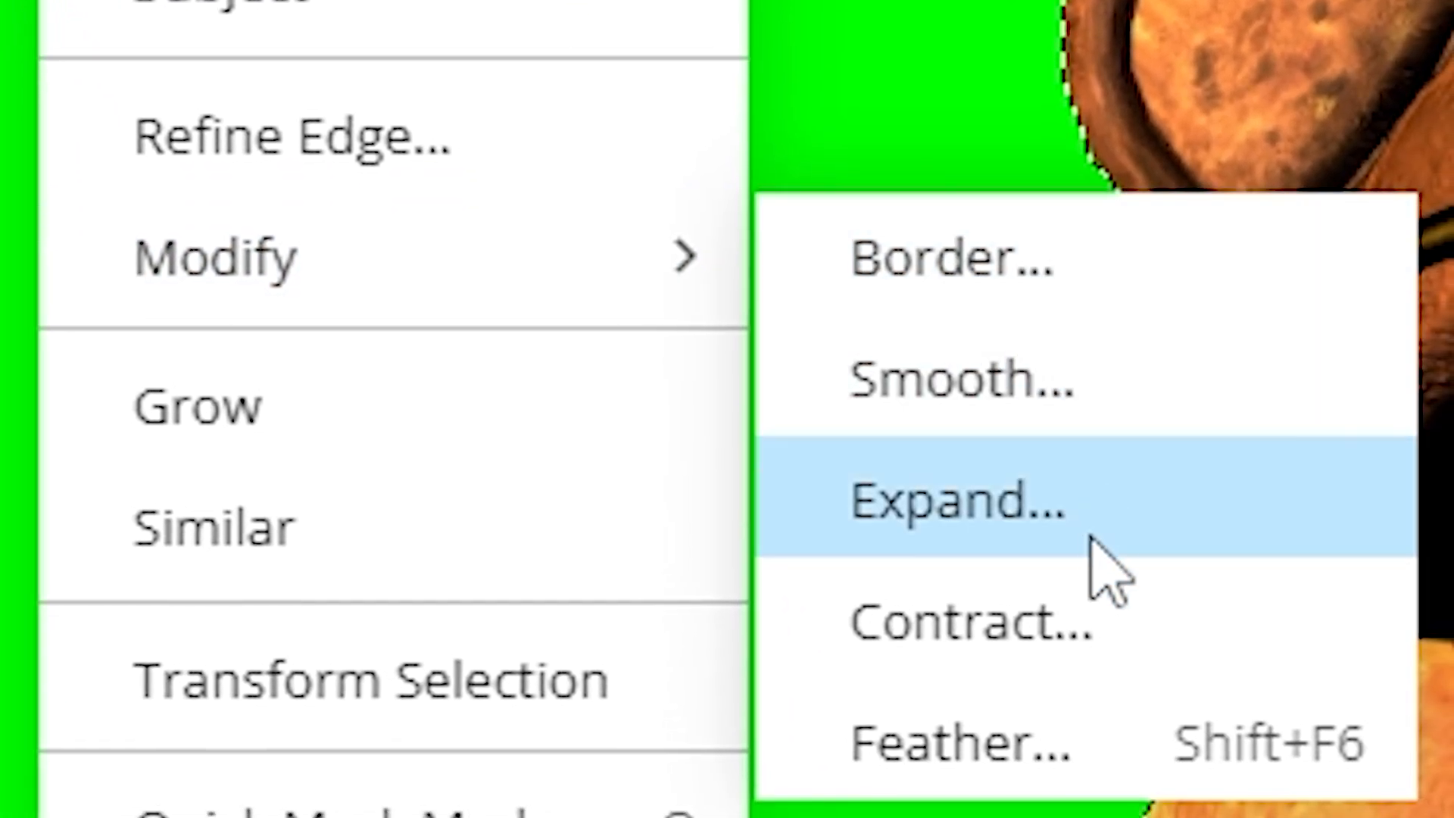
left_click(1090, 536)
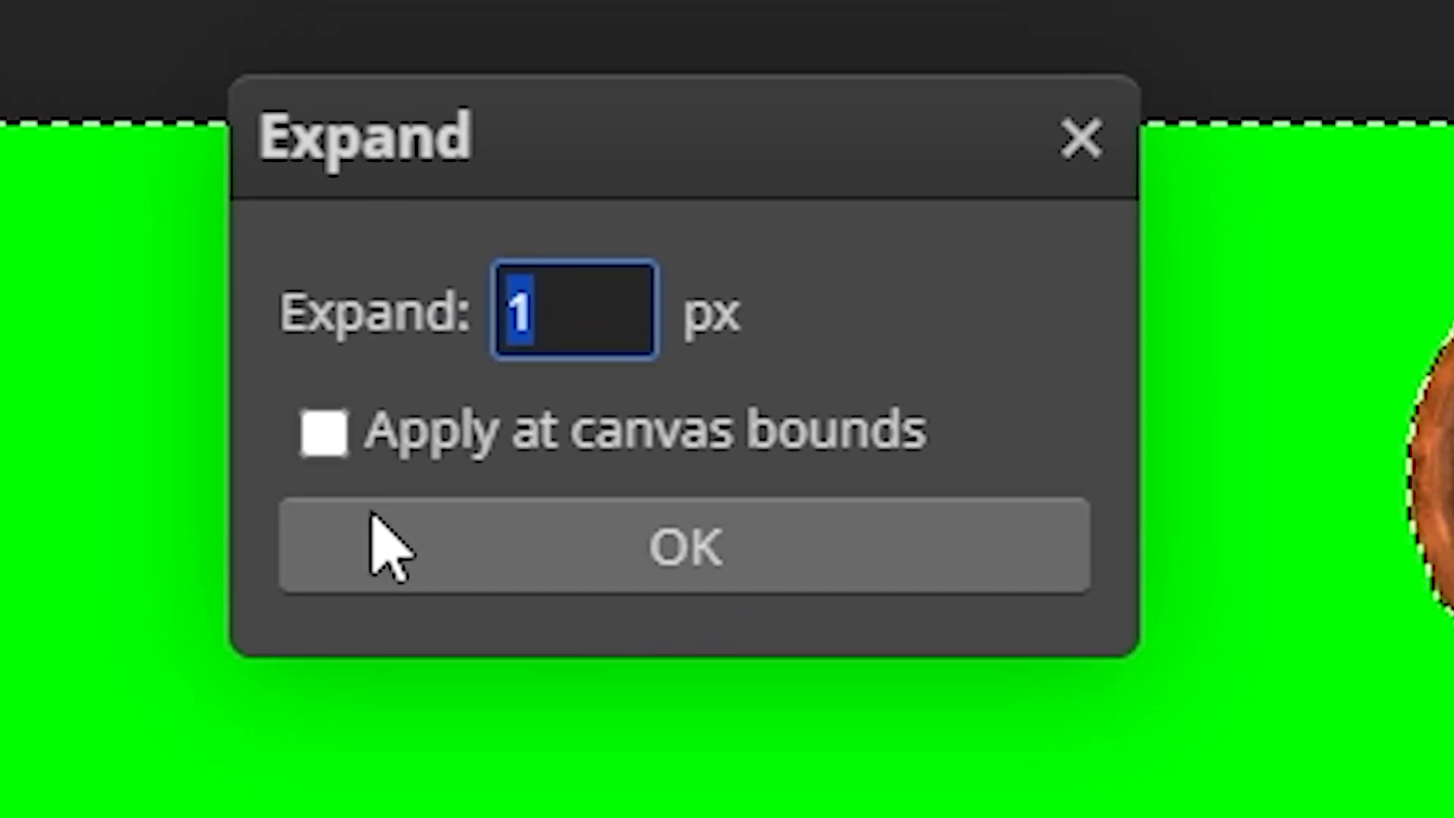
left_click(683, 579)
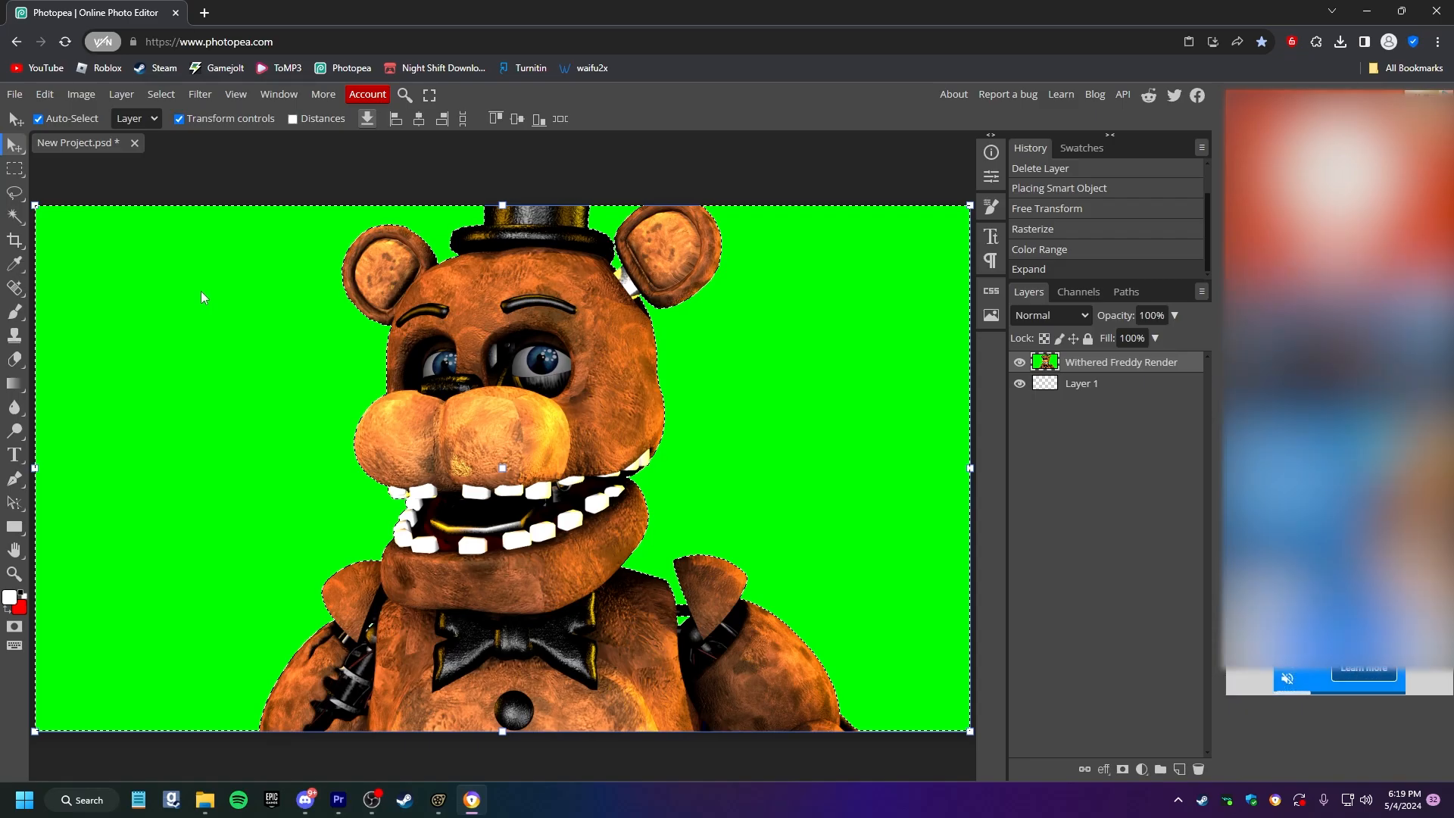
key("Delete")
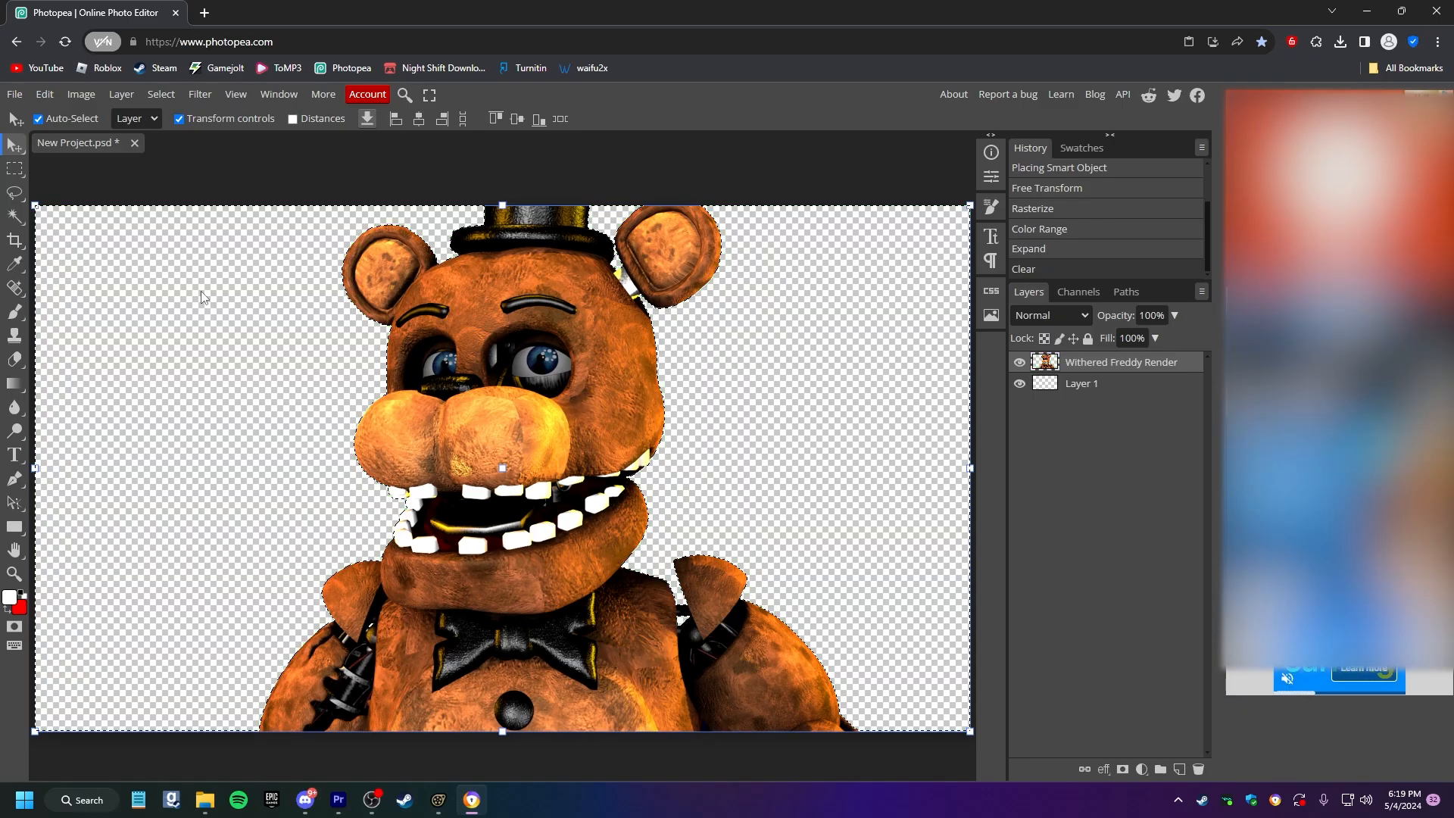
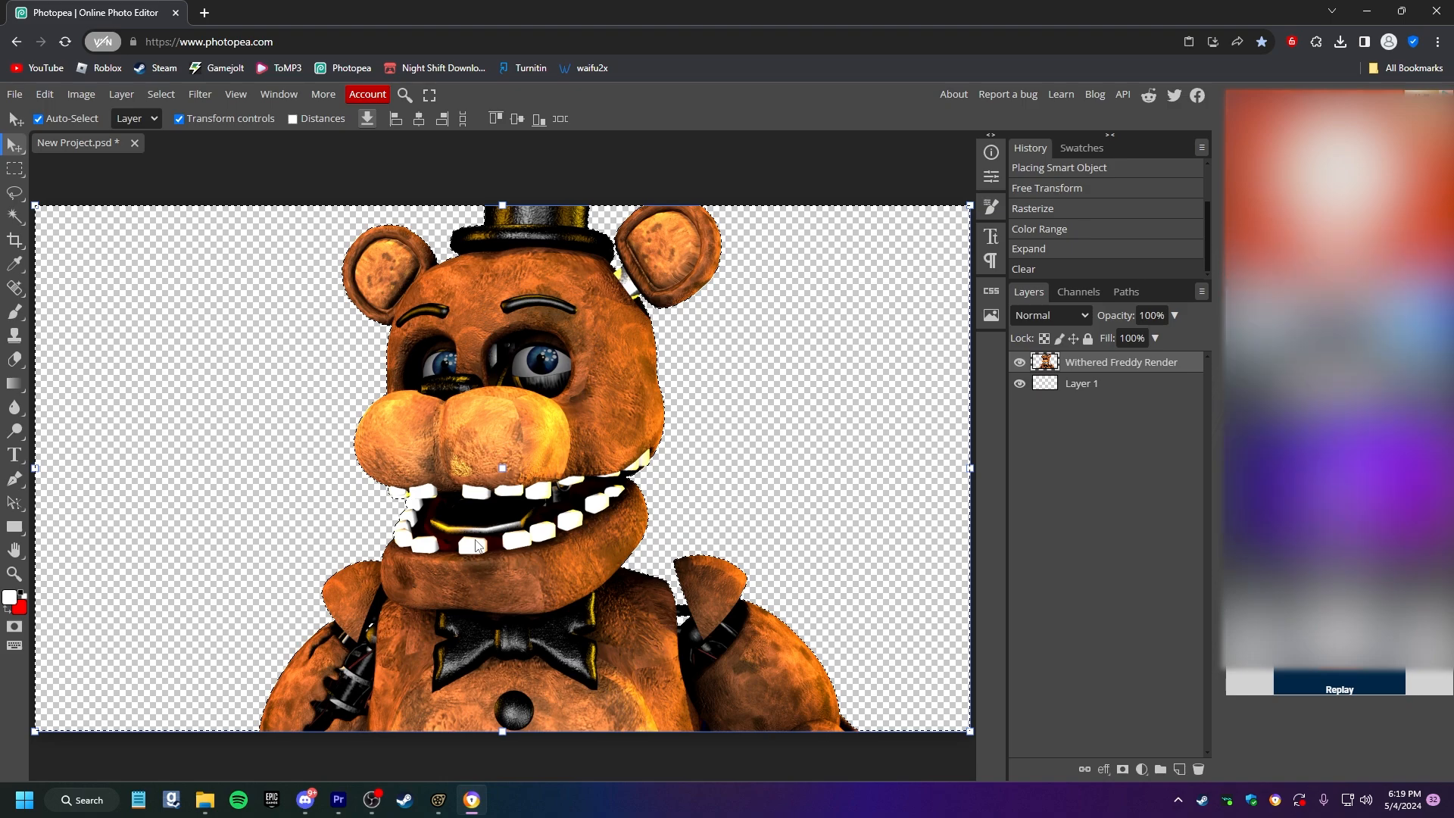
Drop the pixel selection and deselect the render layer to view the cut-out Freddy against the transparent canvas.
key("ctrl+d")
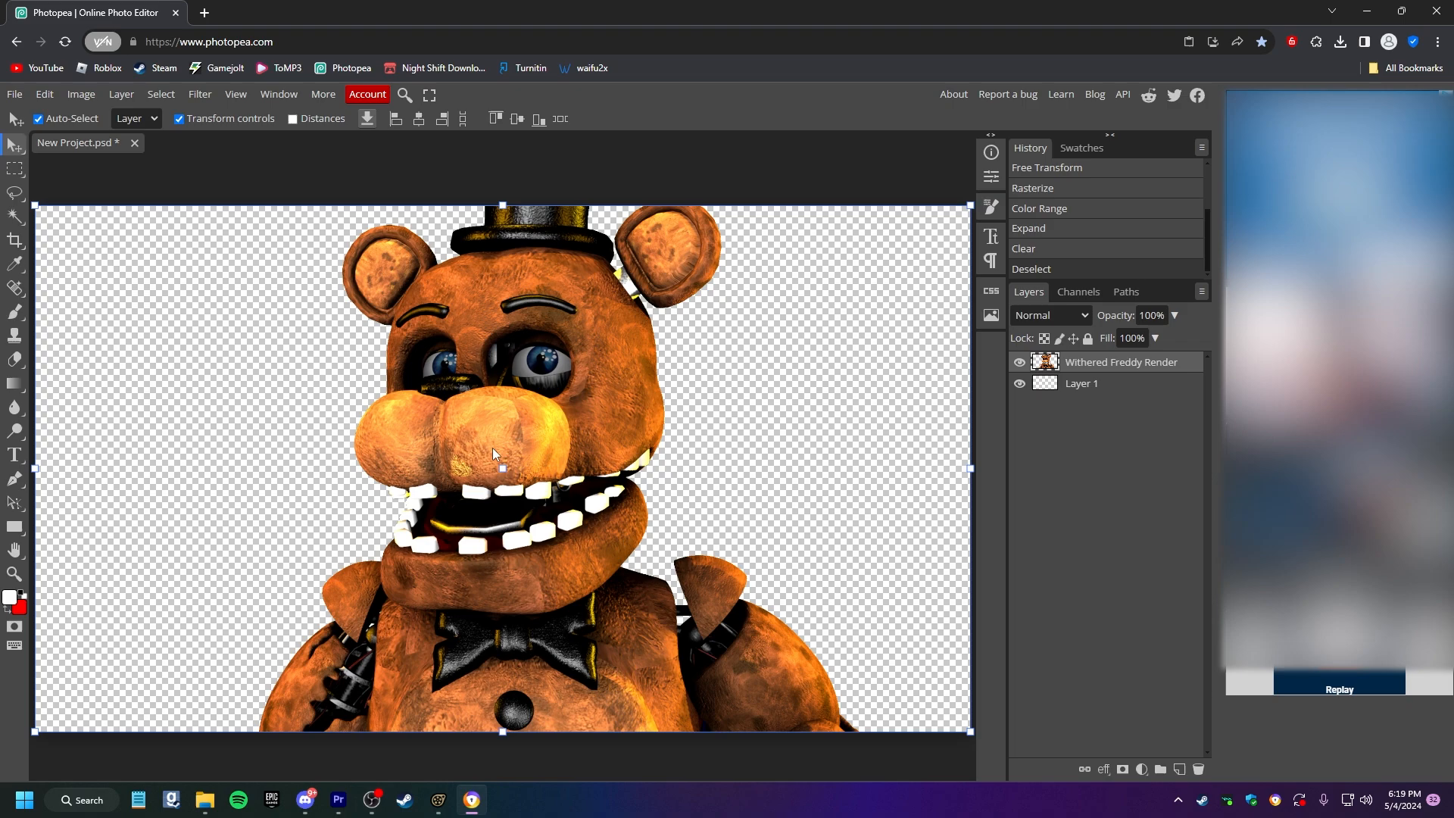
scroll(512, 218, "up", 1)
left_click(513, 220)
scroll(515, 212, "down", 1)
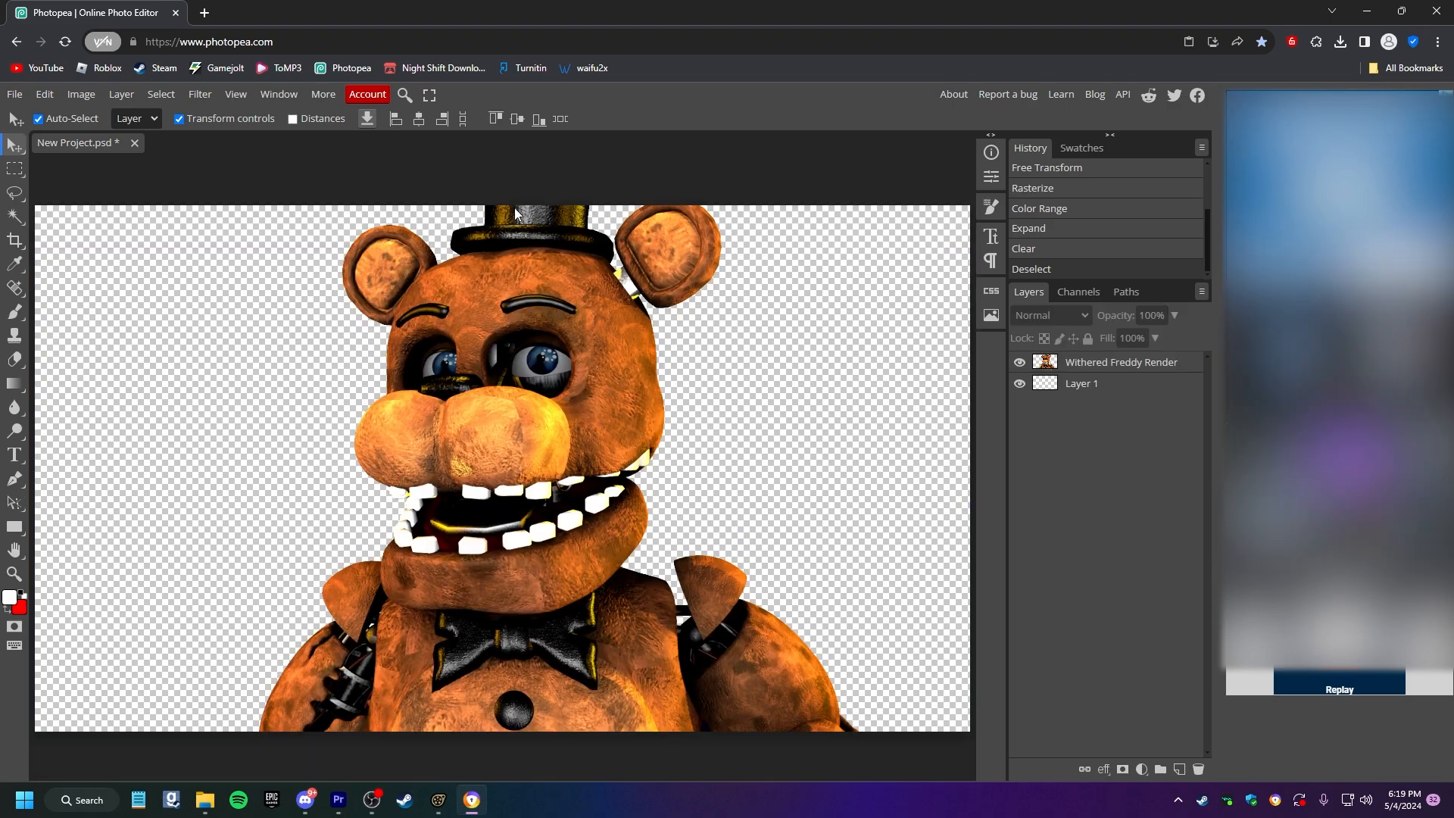
Switch to Source Filmmaker and, in the Motion Editor, reposition light6 on Withered Foxy by looking through the light.
key("alt+Tab")
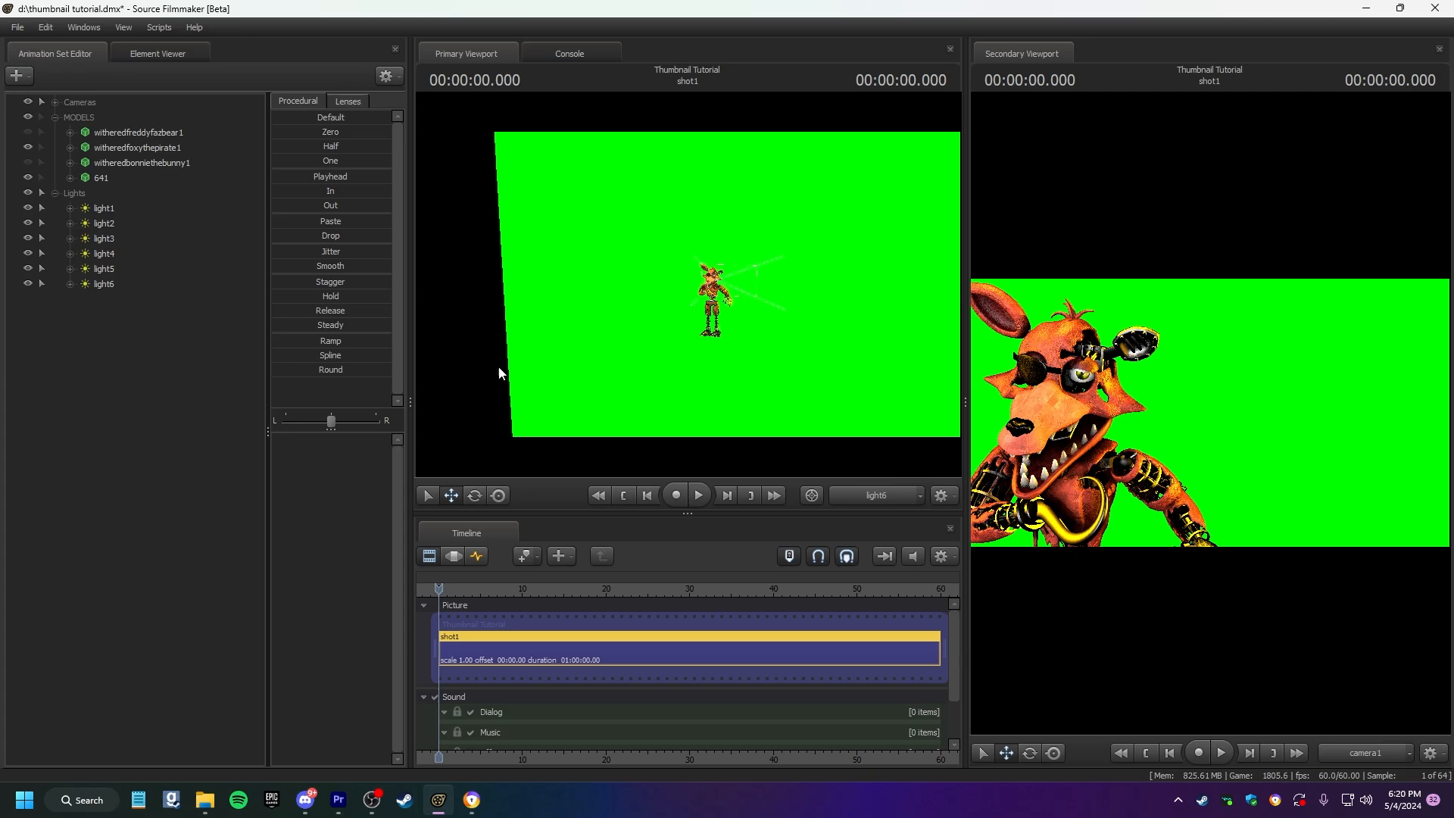
left_click(454, 555)
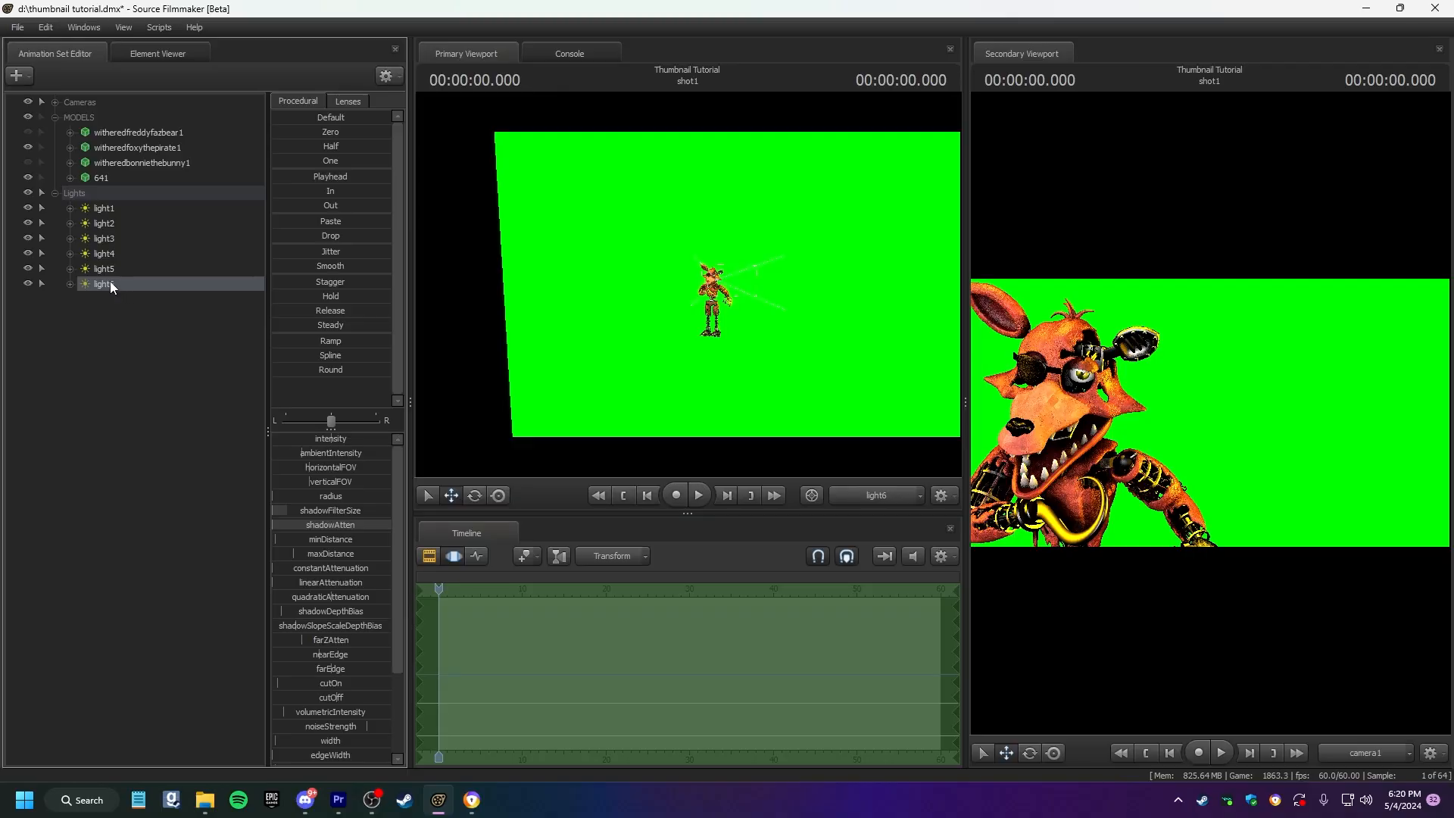
left_click_drag(111, 280, 629, 301)
key("w")
key("s")
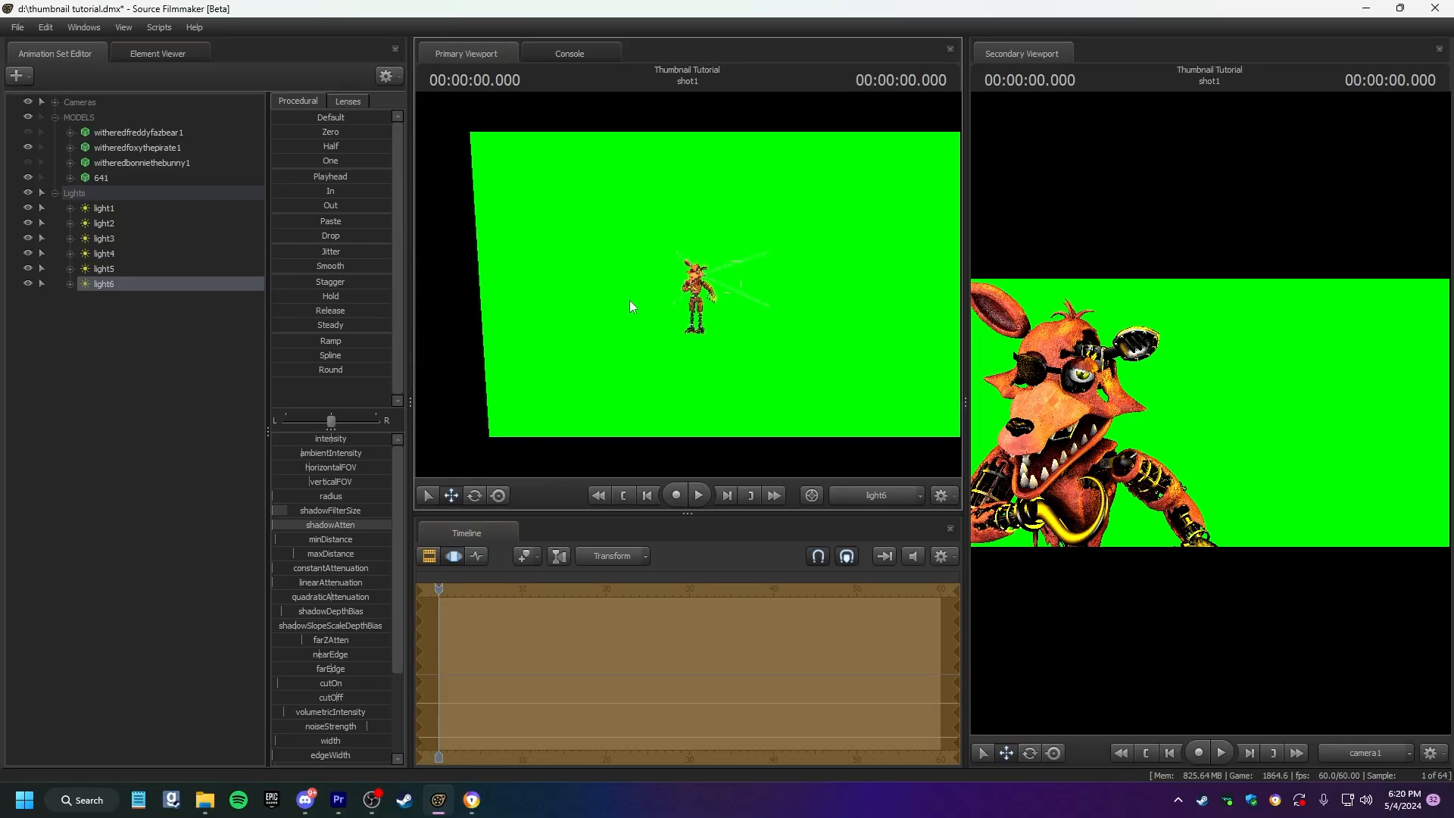
Turn light5 and light2 red by lowering color_green to minimum, and make light1 white by raising its green and blue to maximum.
left_click(161, 272)
scroll(343, 697, "down", 3)
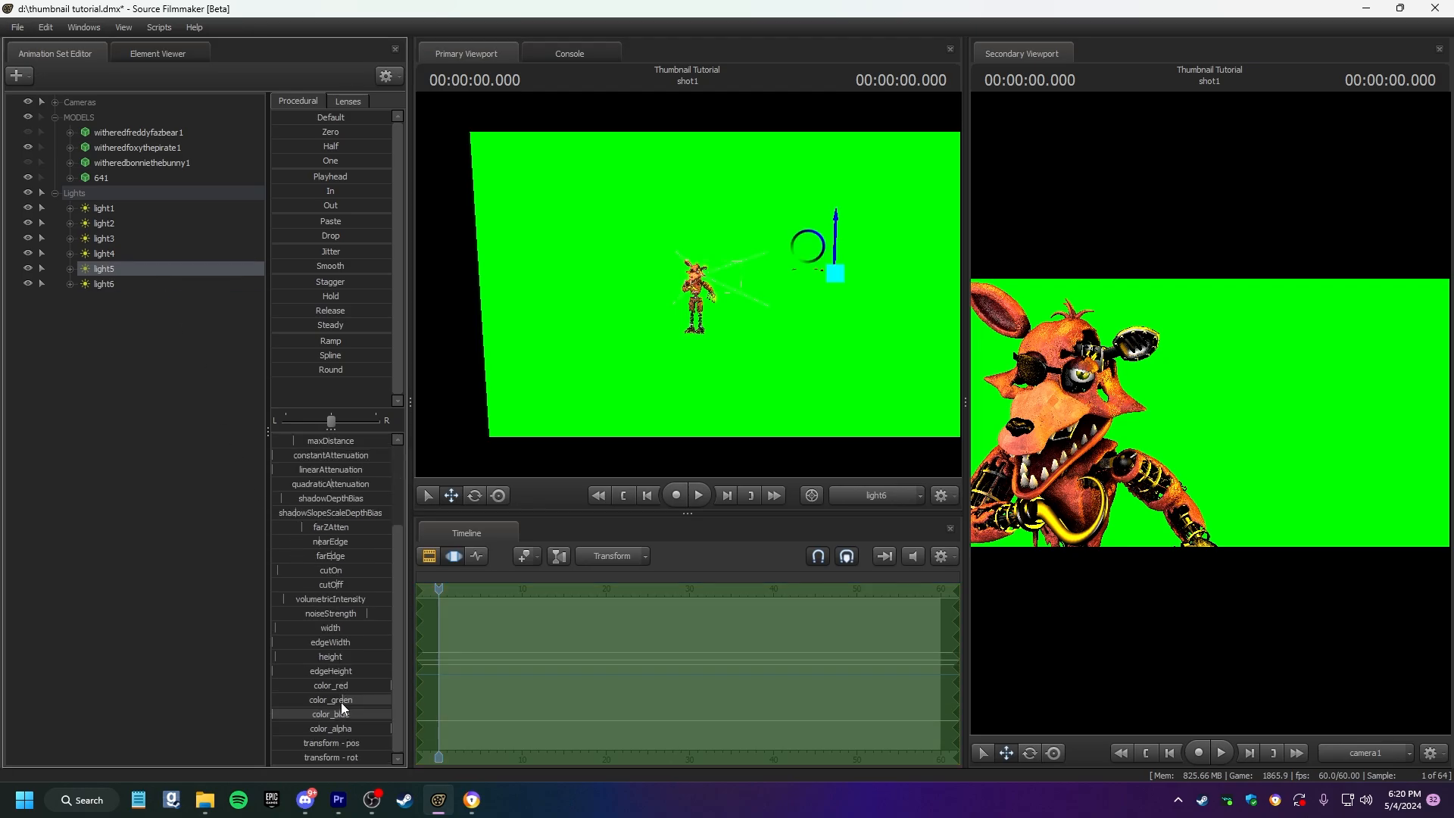
left_click_drag(350, 700, 189, 686)
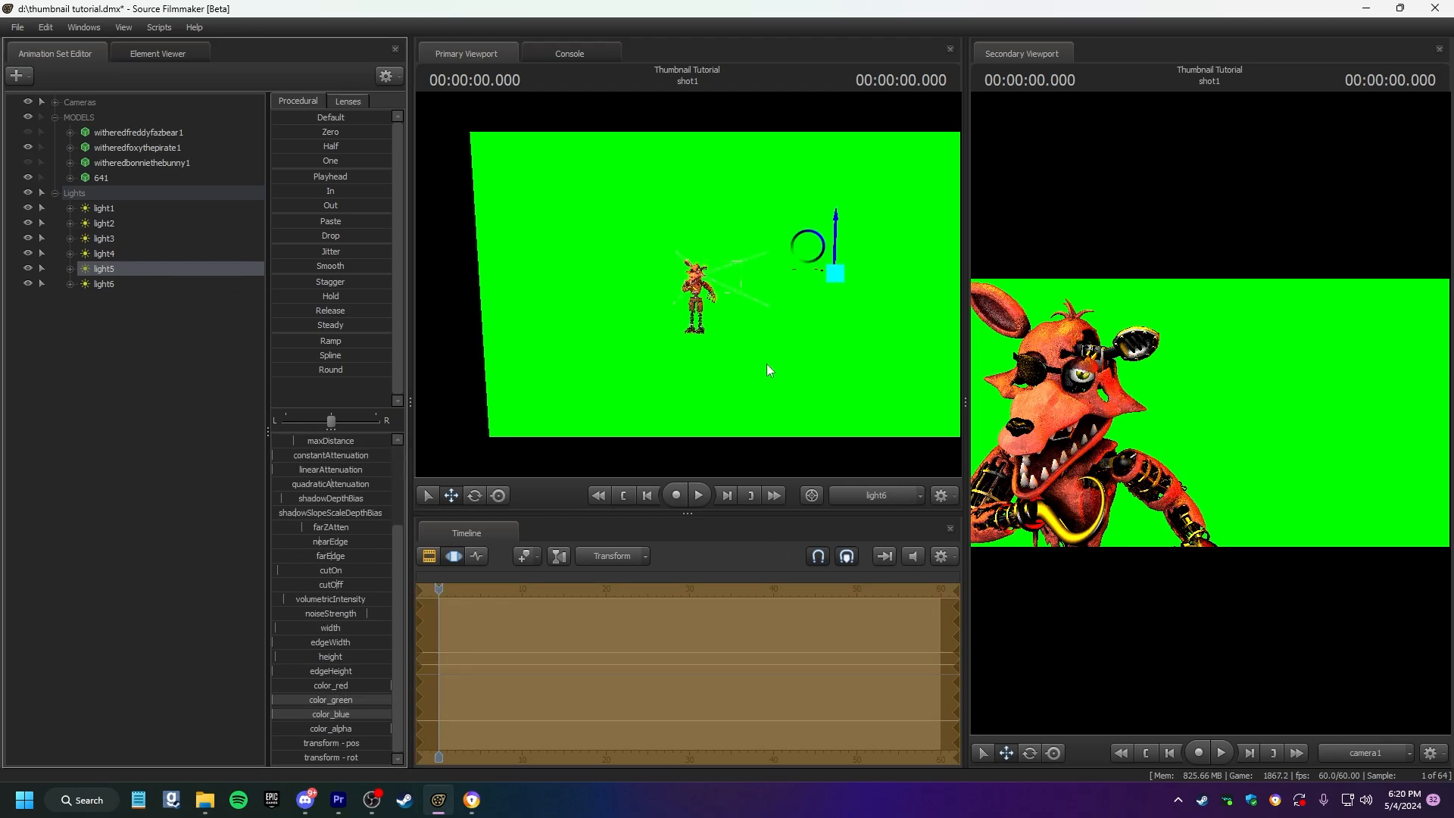
left_click(122, 224)
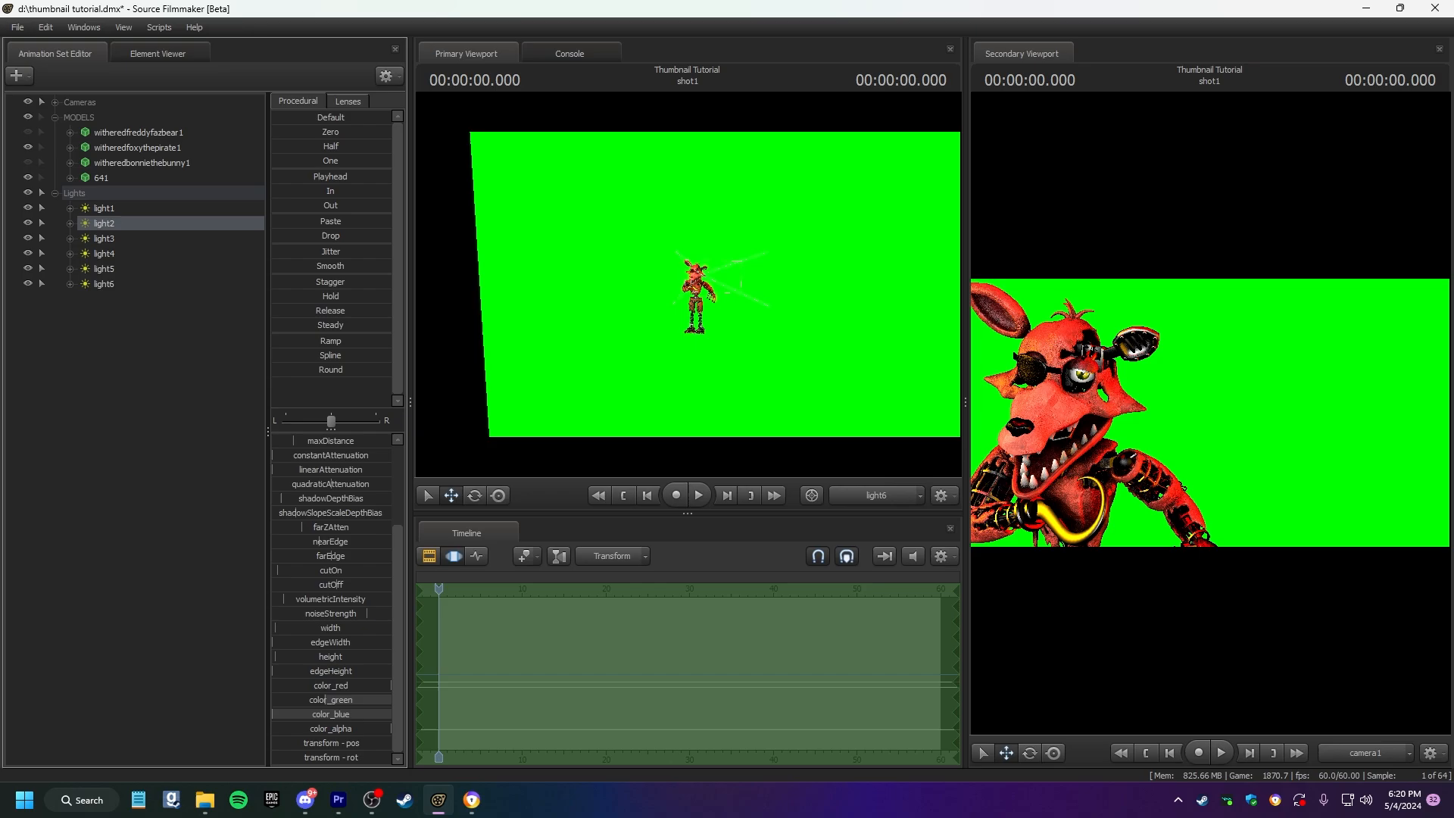
left_click_drag(326, 700, 219, 681)
left_click(139, 211)
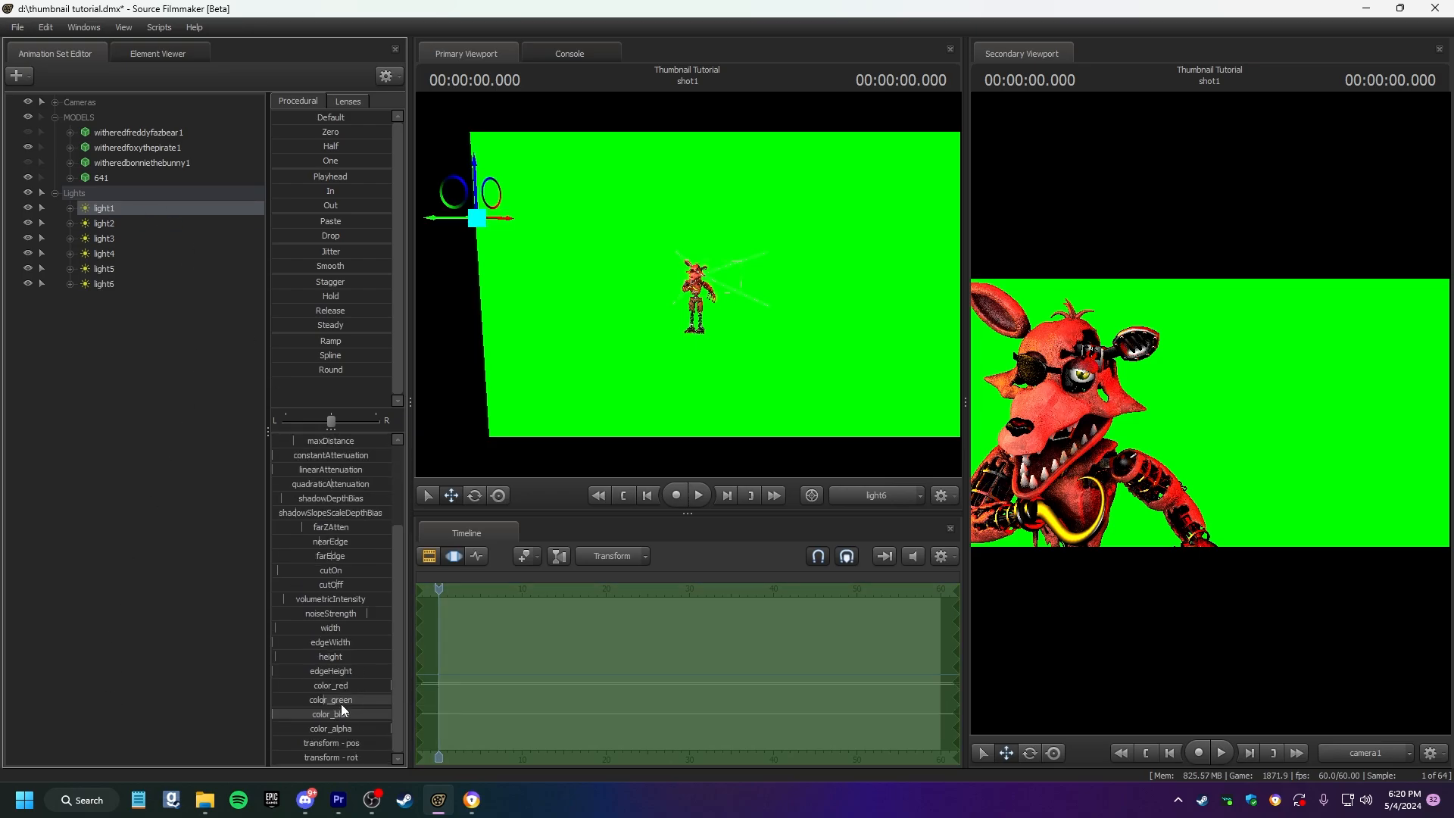
left_click_drag(342, 704, 389, 700)
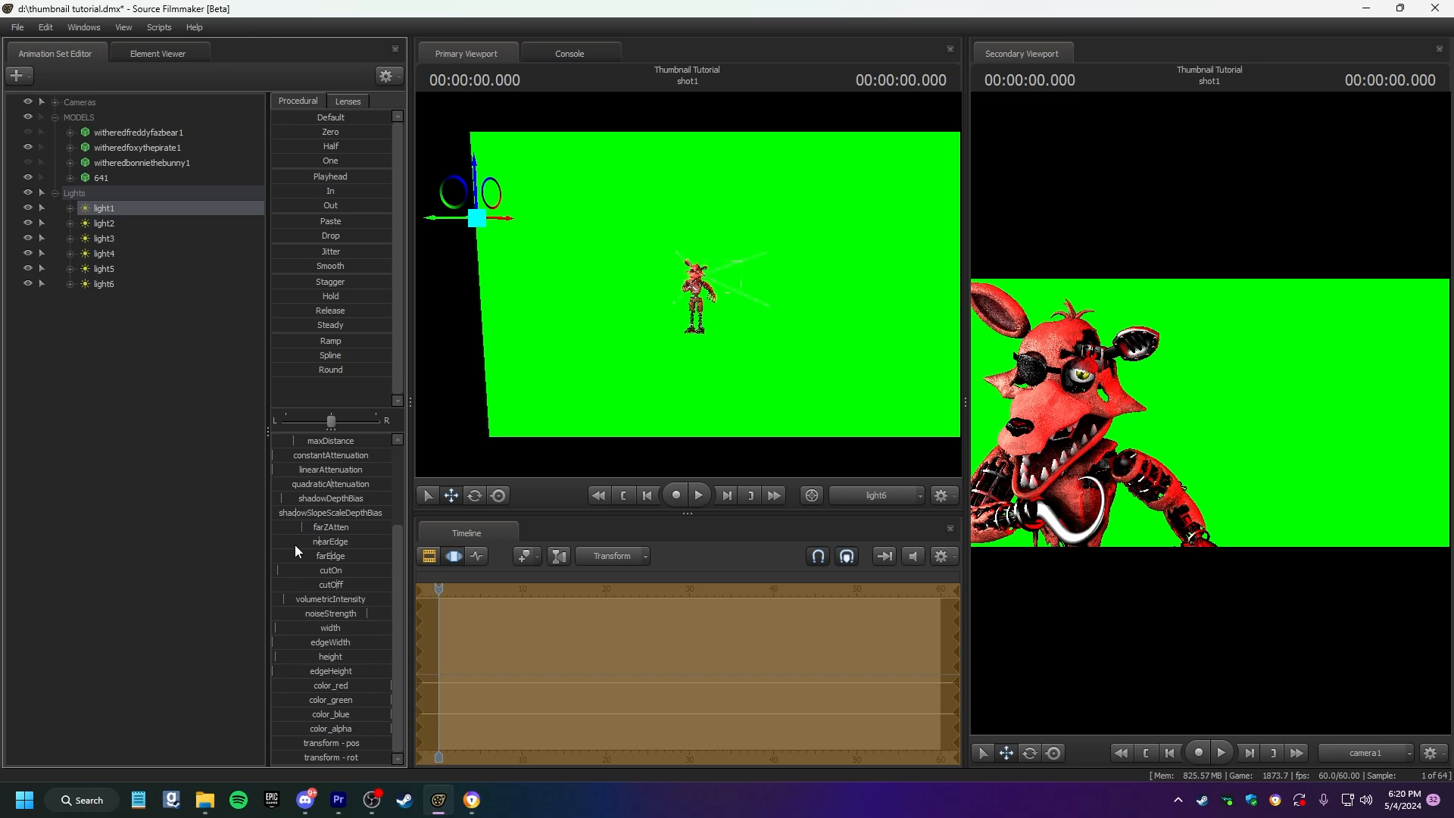
Look through light6 in the primary viewport, move it to a new position aimed at Foxy and lower its intensity.
scroll(302, 499, "up", 3)
left_click_drag(157, 193, 643, 266)
key("s")
mouse_move(643, 265)
left_mouse_down()
mouse_move(598, 235)
mouse_move(569, 238)
left_mouse_up()
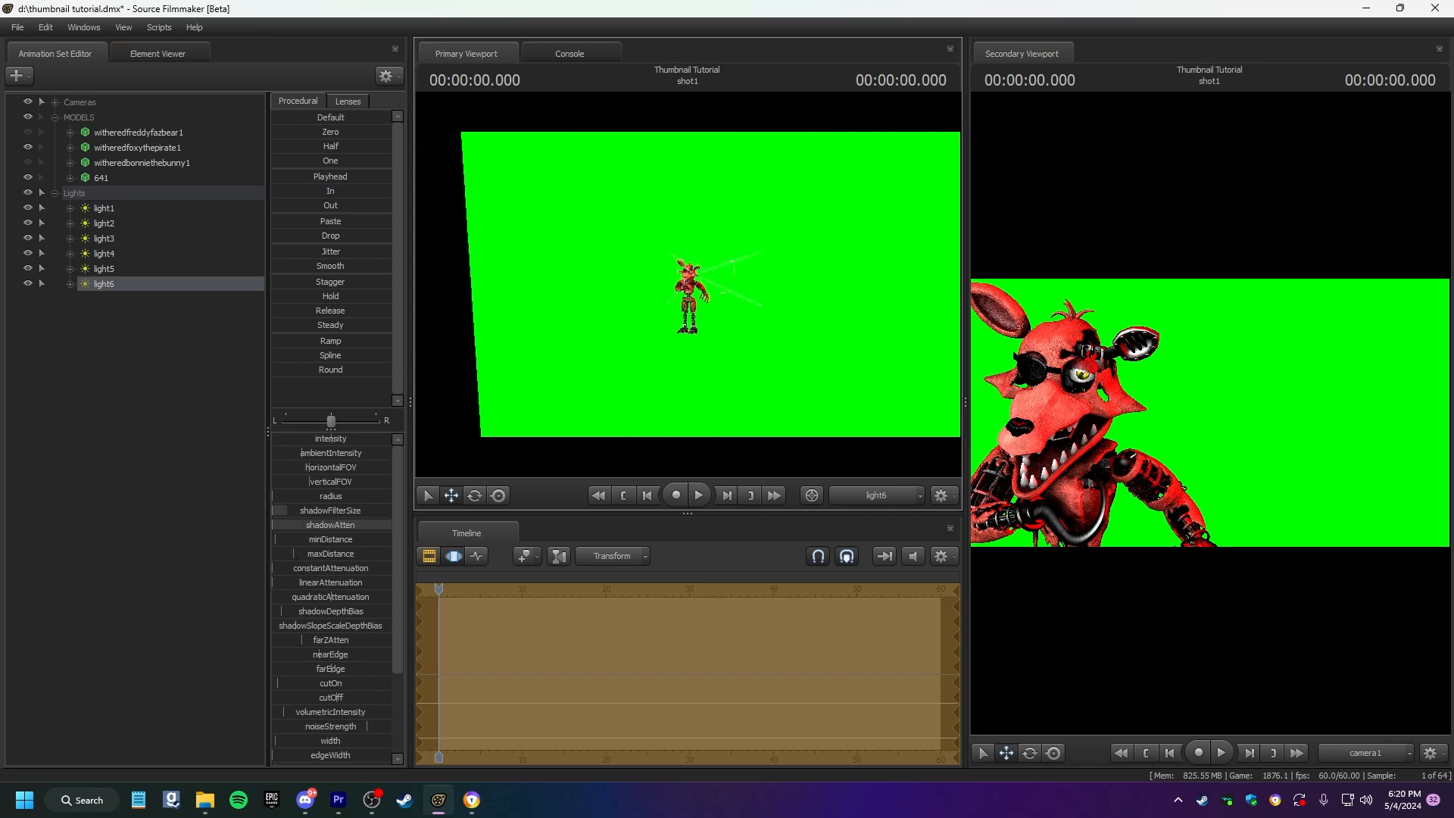
mouse_move(643, 265)
left_mouse_down()
mouse_move(624, 265)
mouse_move(652, 265)
left_mouse_up()
key("w")
mouse_move(331, 439)
left_mouse_down()
mouse_move(285, 438)
mouse_move(299, 438)
left_mouse_up()
Lower the intensity of light3 and add a new light to the Foxy scene.
left_click(151, 238)
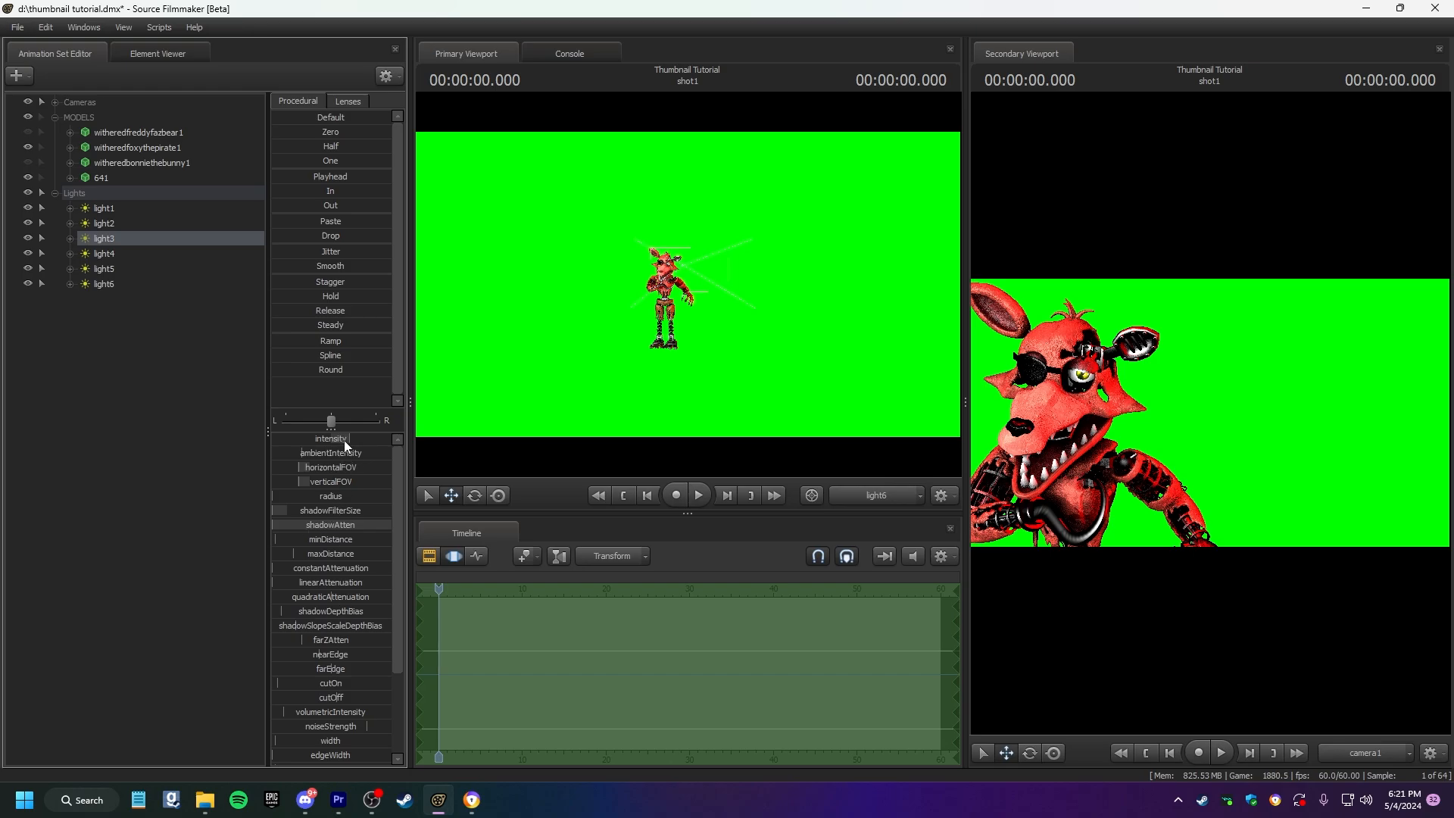
left_click_drag(344, 439, 284, 439)
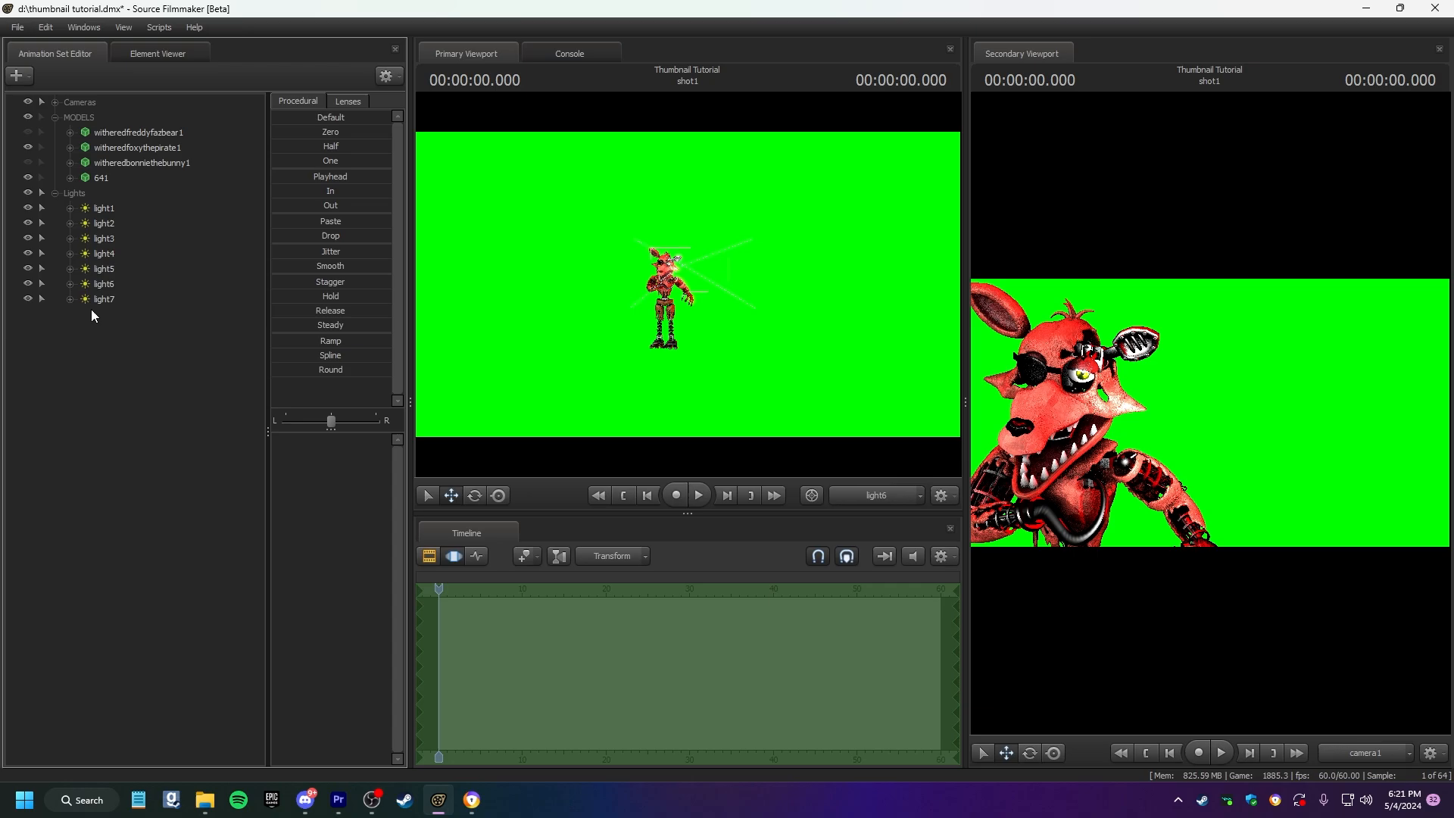
Look through light7 and position it so it shines on Foxy from the side, raising its intensity slightly.
left_click(108, 303)
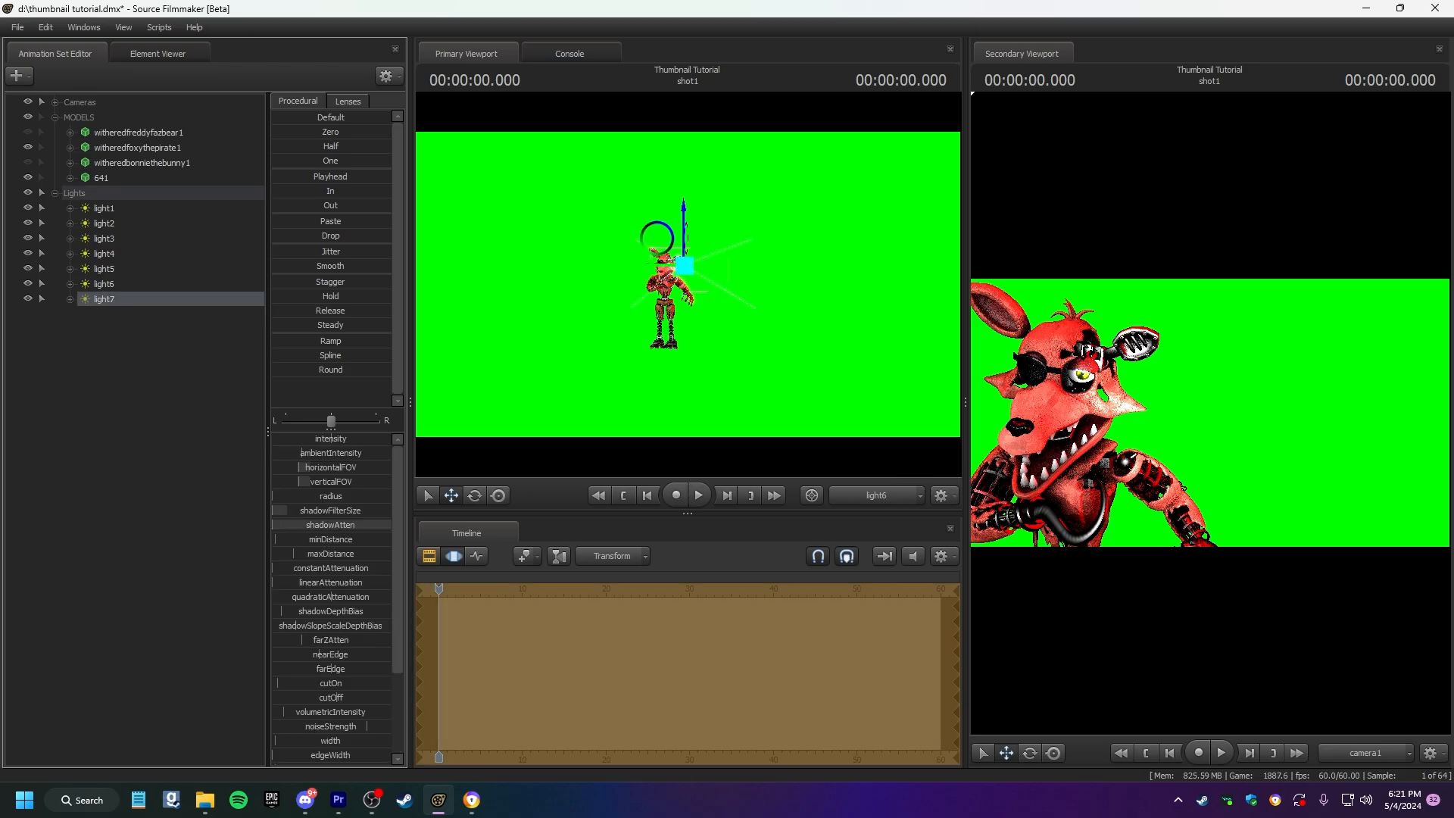
left_click(103, 333)
left_click_drag(121, 302, 578, 322)
key("s")
scroll(599, 322, "down", 5)
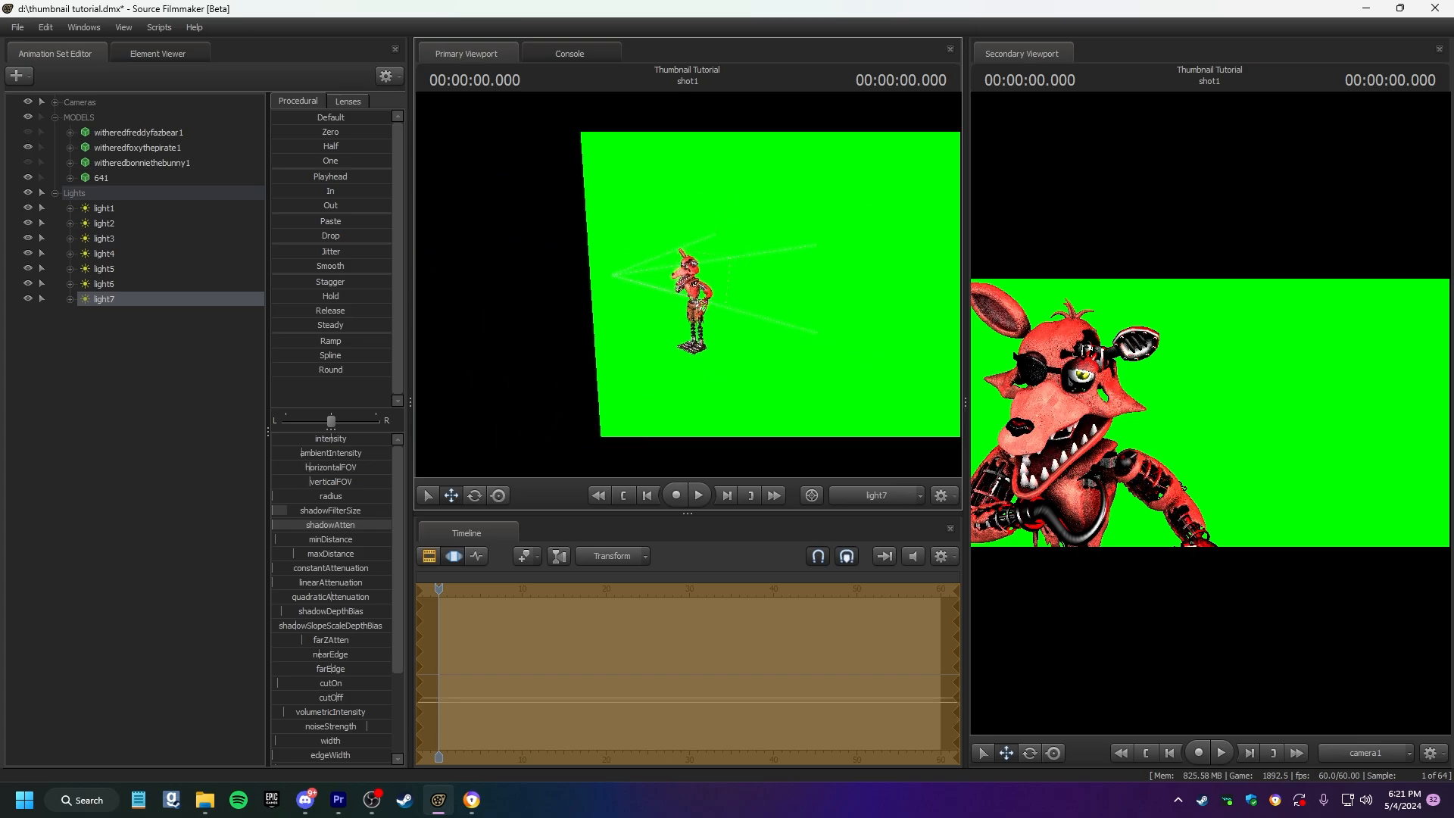
mouse_move(331, 437)
left_mouse_down()
mouse_move(296, 436)
mouse_move(349, 436)
left_mouse_up()
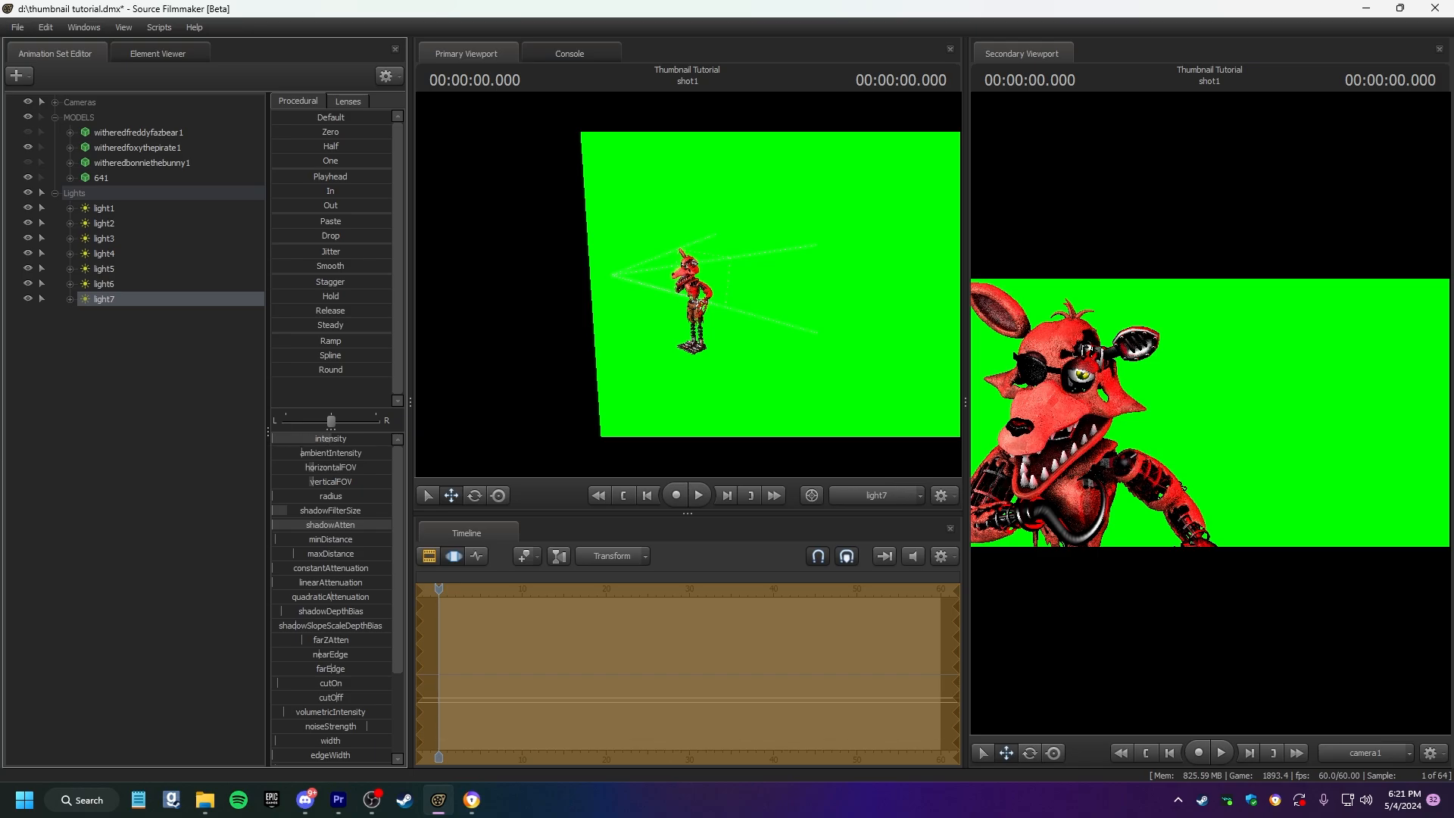
key("s")
left_click_drag(515, 363, 481, 363)
key("d")
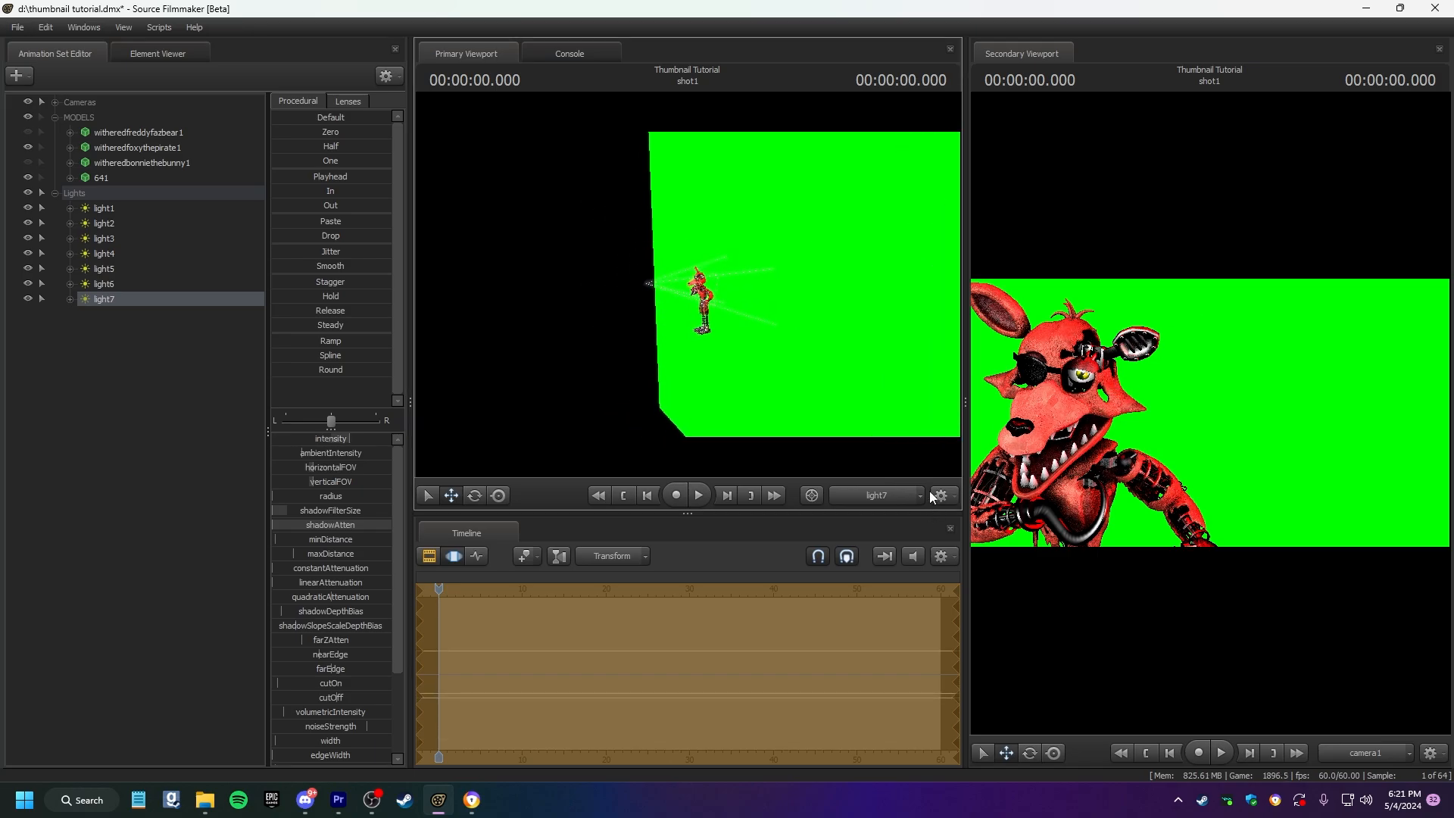
Switch the timeline to the Clip Editor and export the Foxy shot as a PNG poster named Withered Foxy Render in Downloads.
left_click(430, 556)
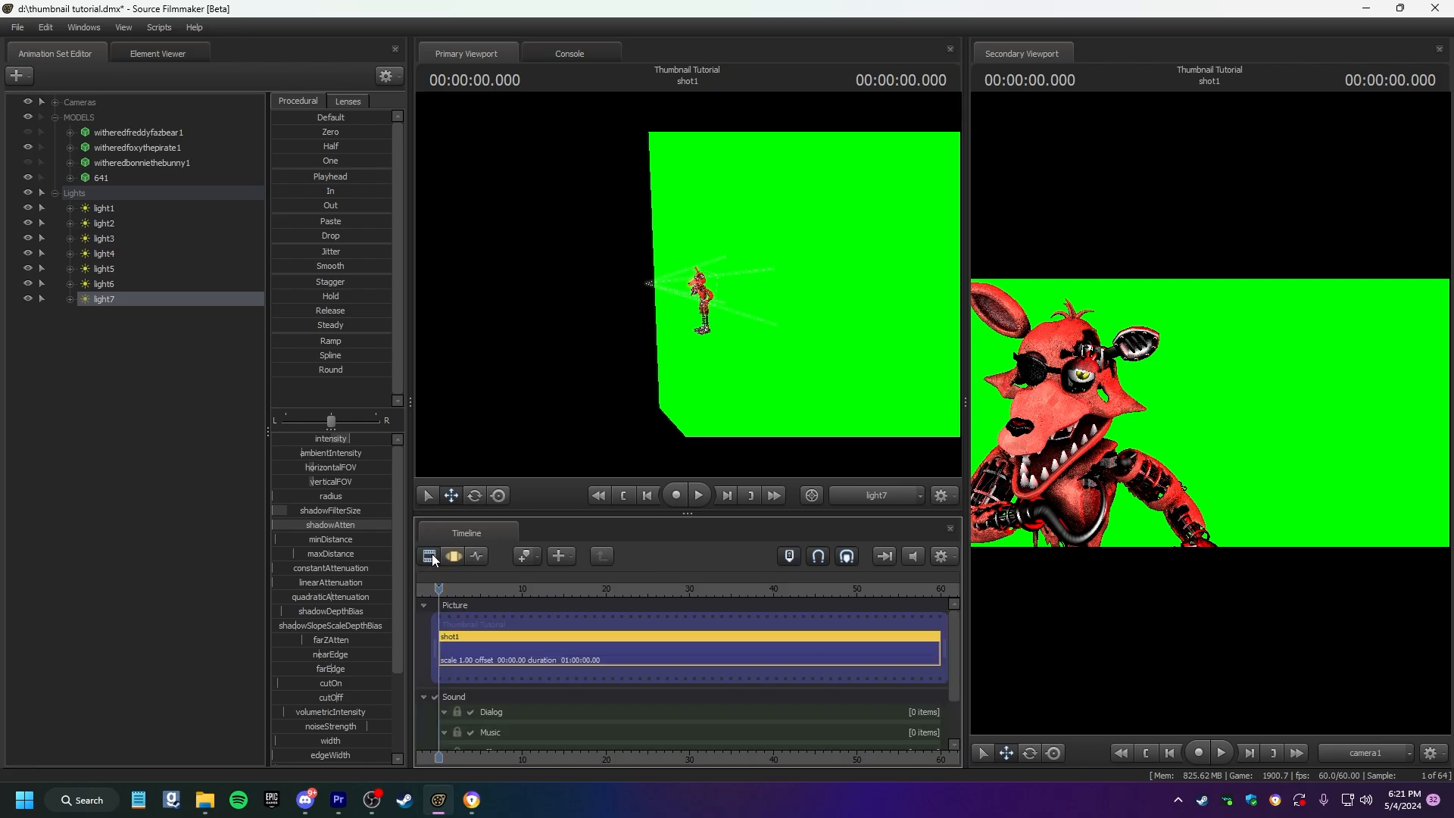
left_click(109, 384)
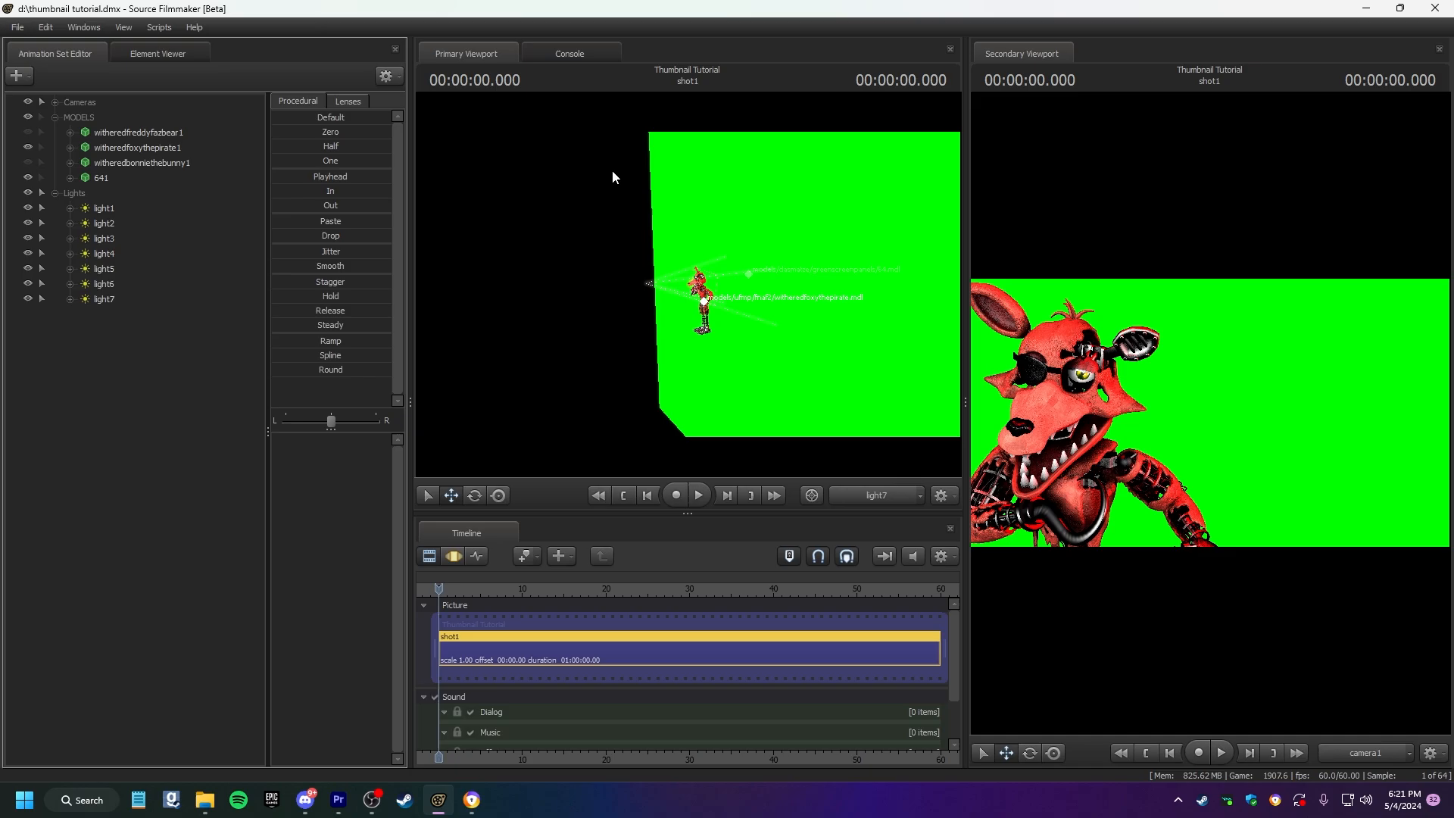
left_click(18, 76)
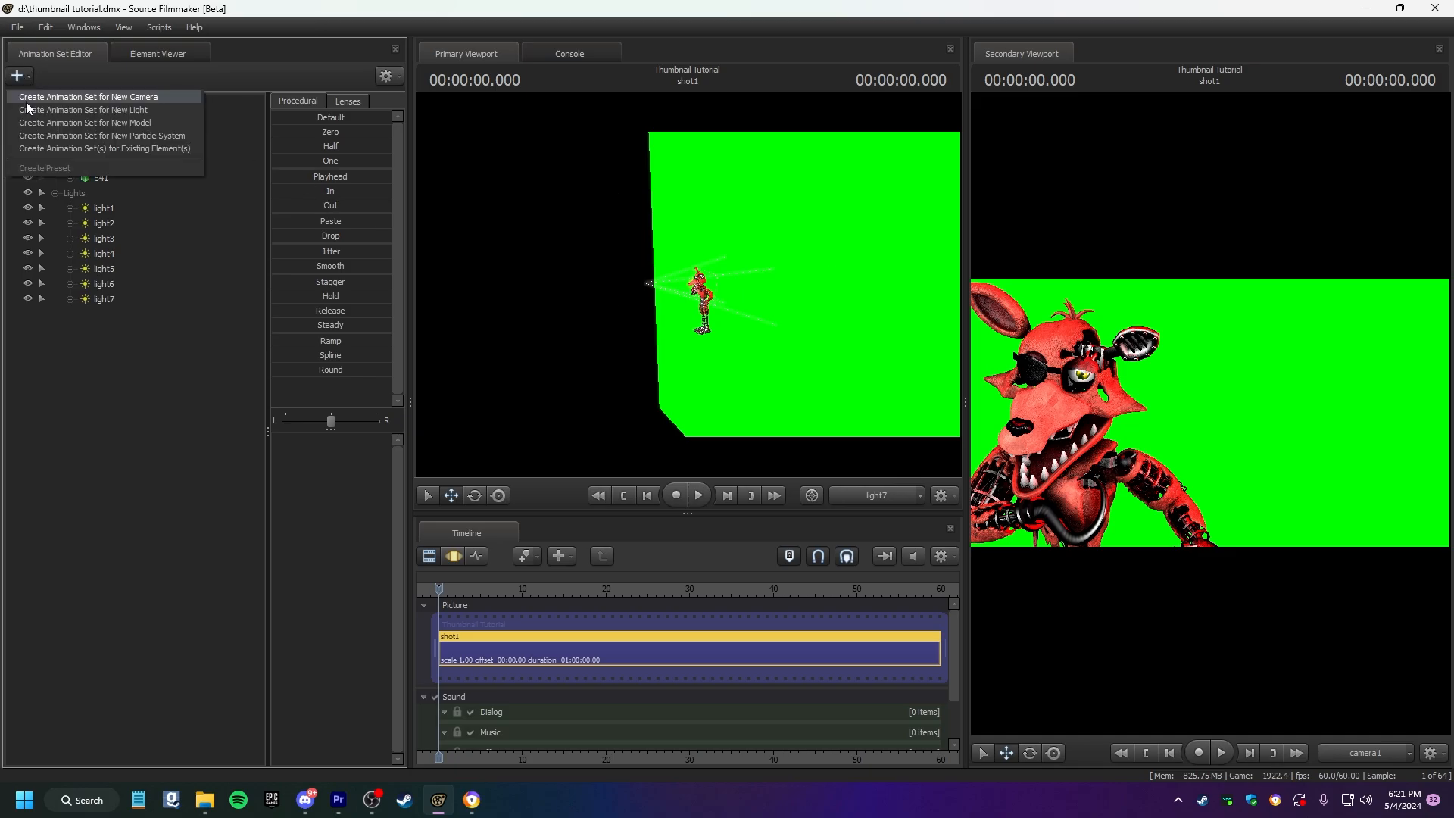
left_click(17, 27)
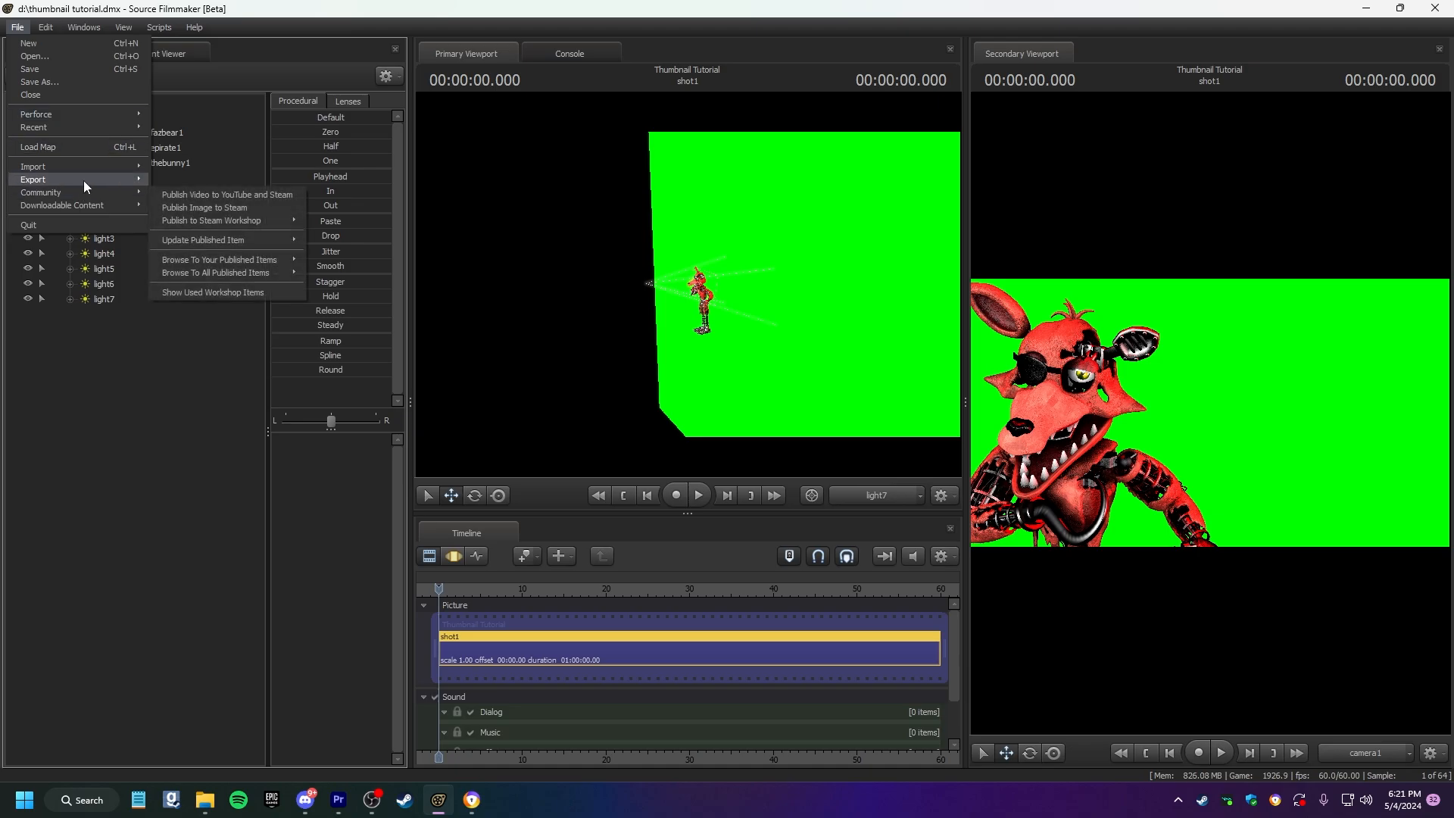
left_click(212, 193)
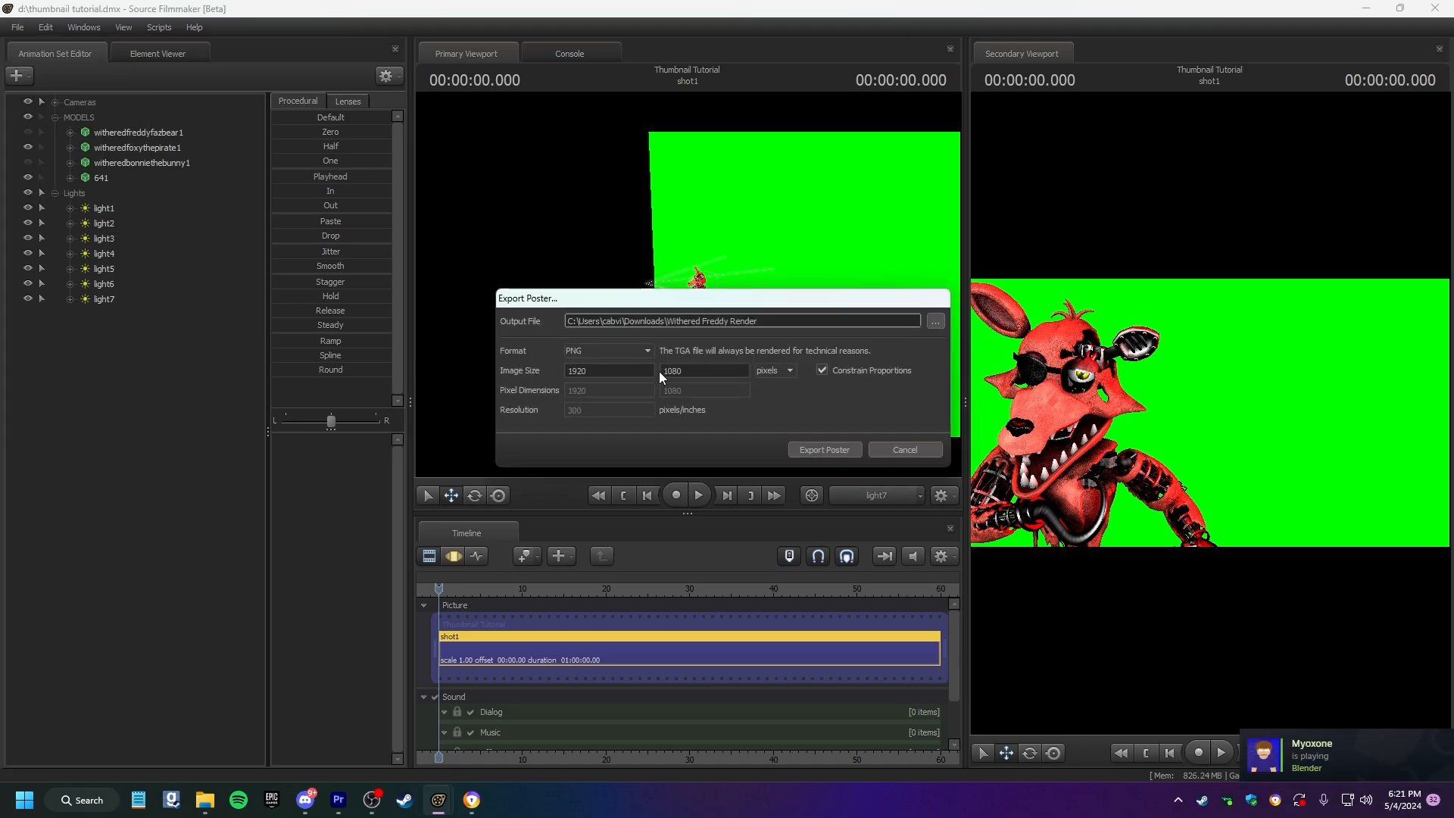
left_click(937, 325)
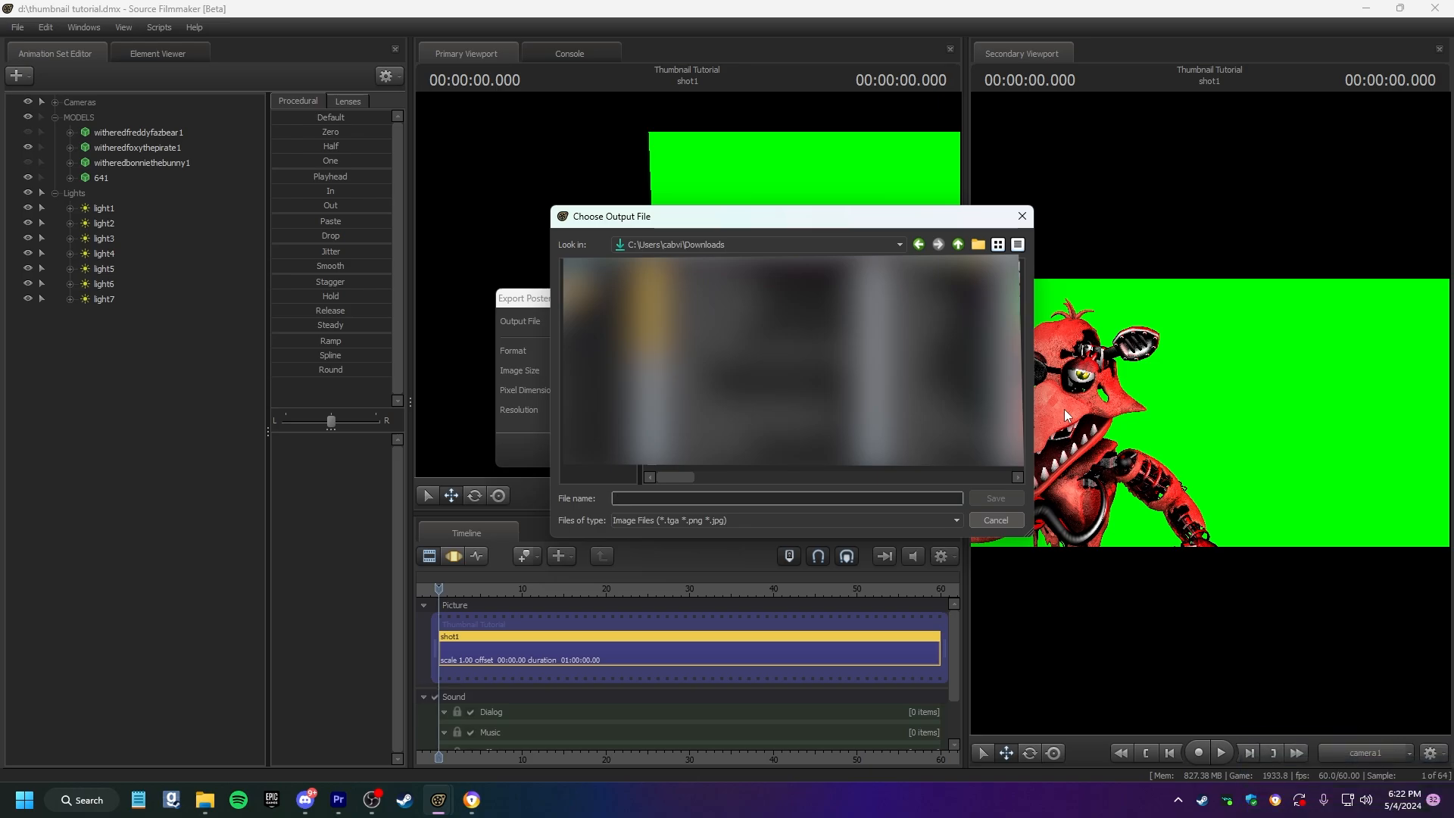
type("Withered ")
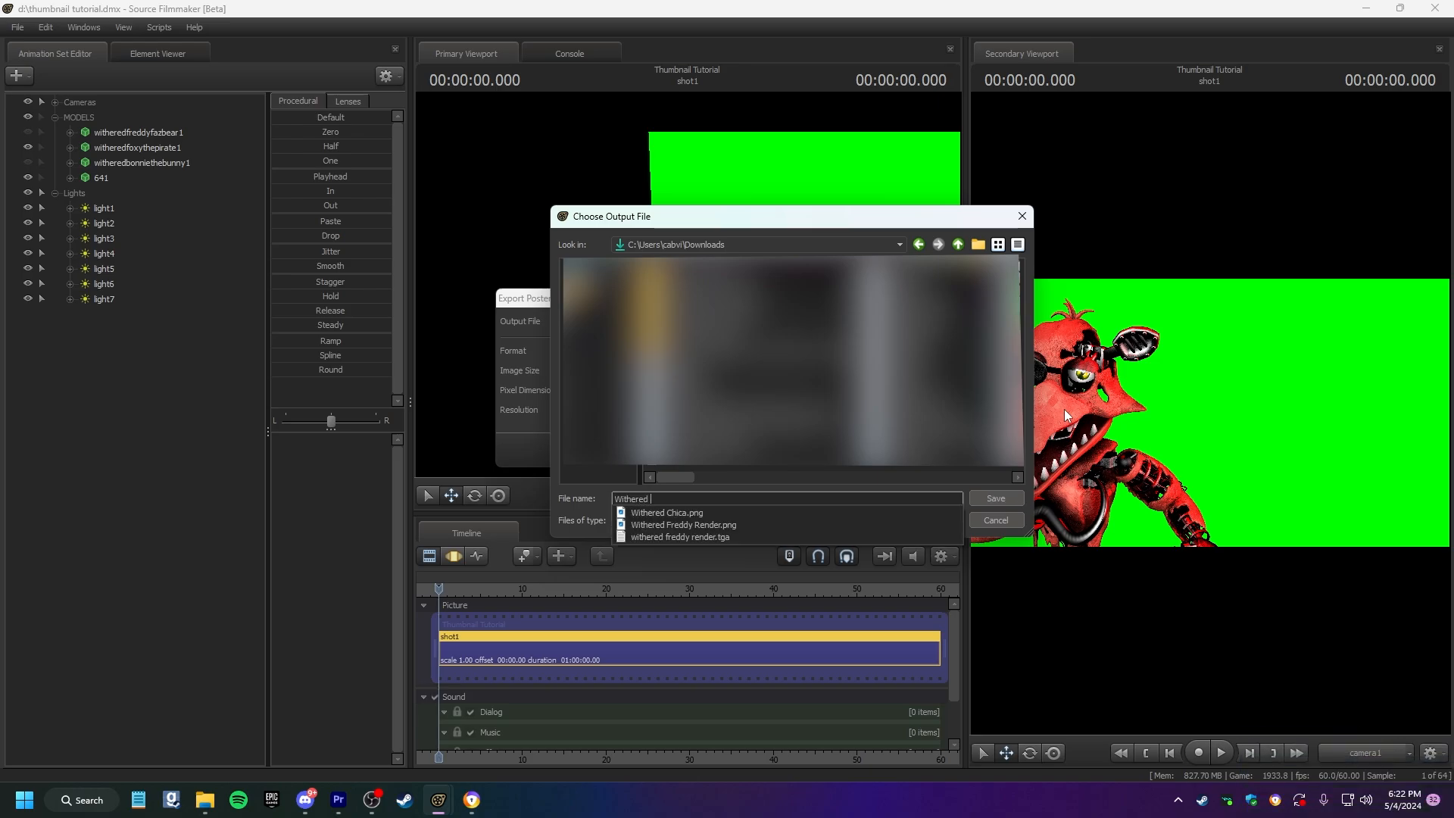
type("Foxy Render")
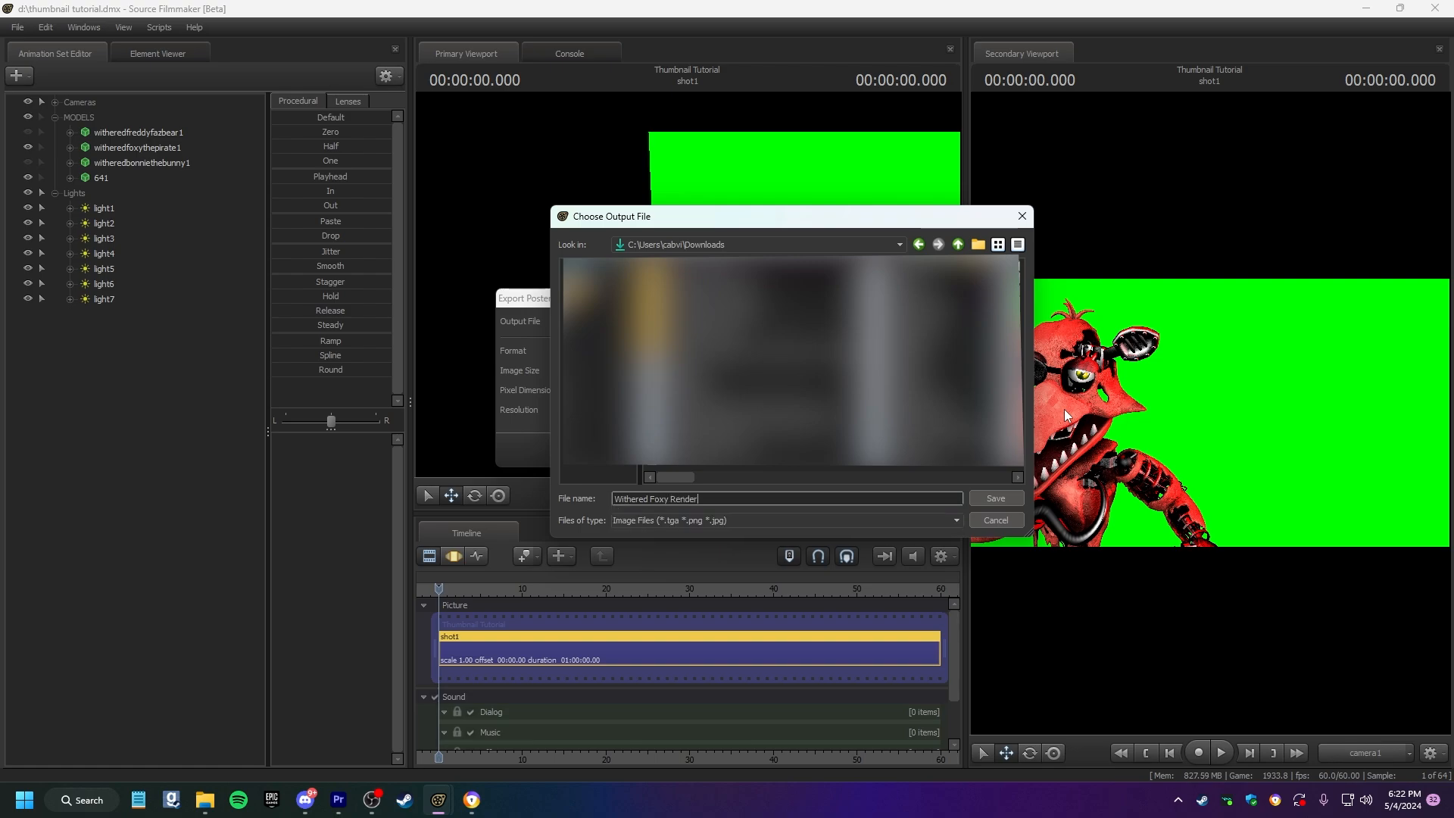
key("Return")
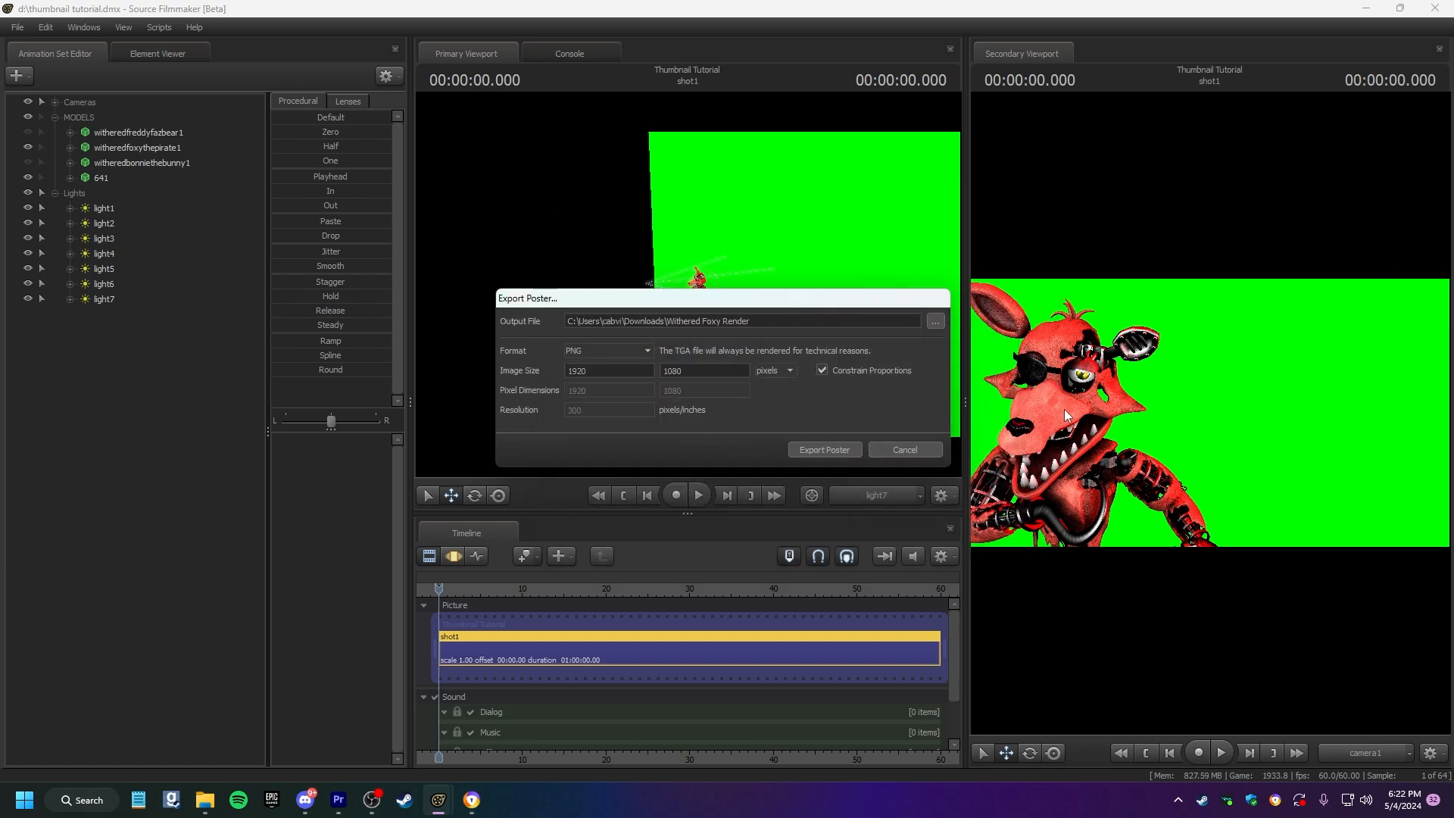
left_click(817, 446)
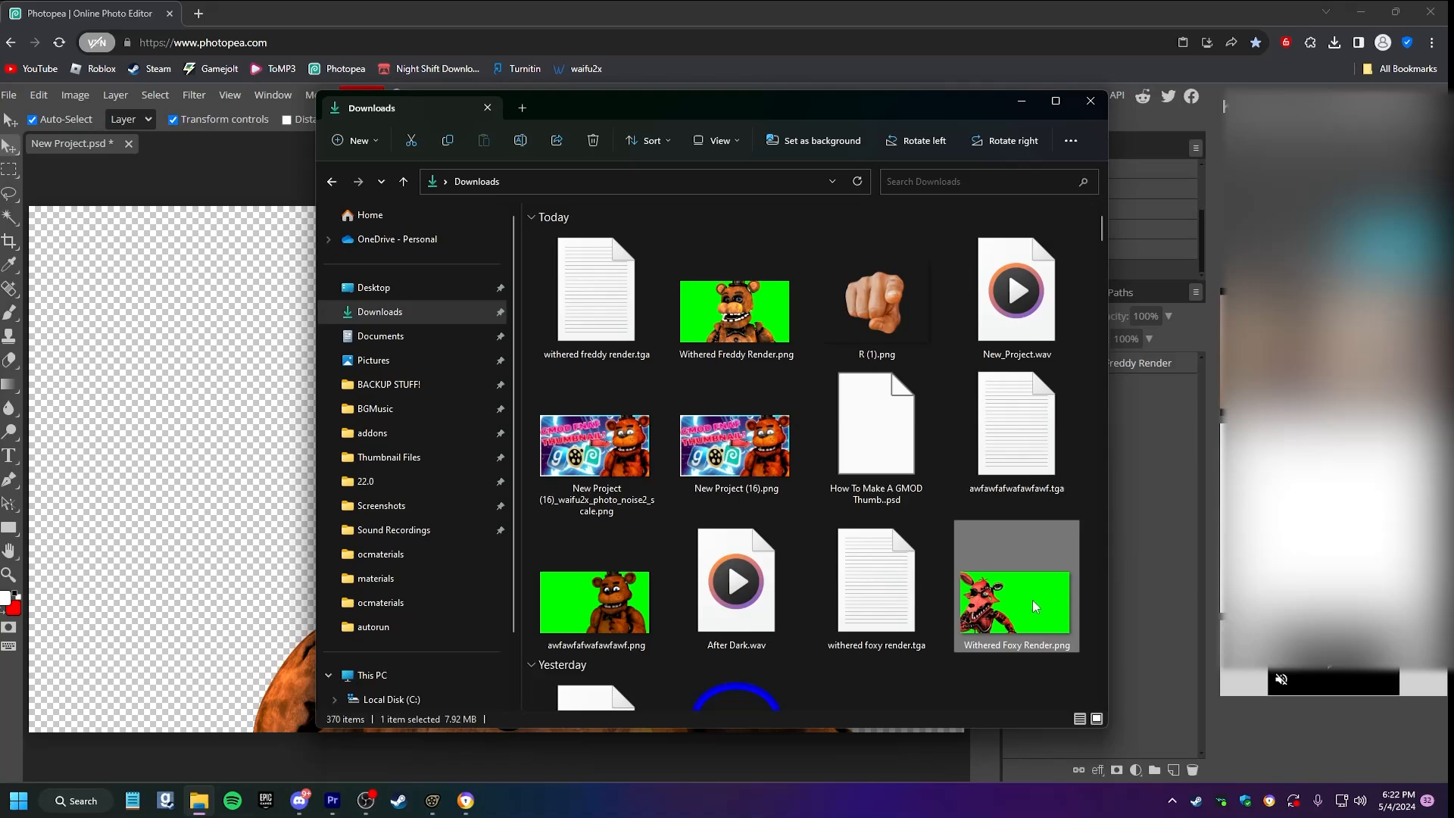
Place Withered Foxy Render.png from Downloads into the Photopea project and scale it to 133.33% to fill the canvas.
left_click_drag(1036, 606, 161, 534)
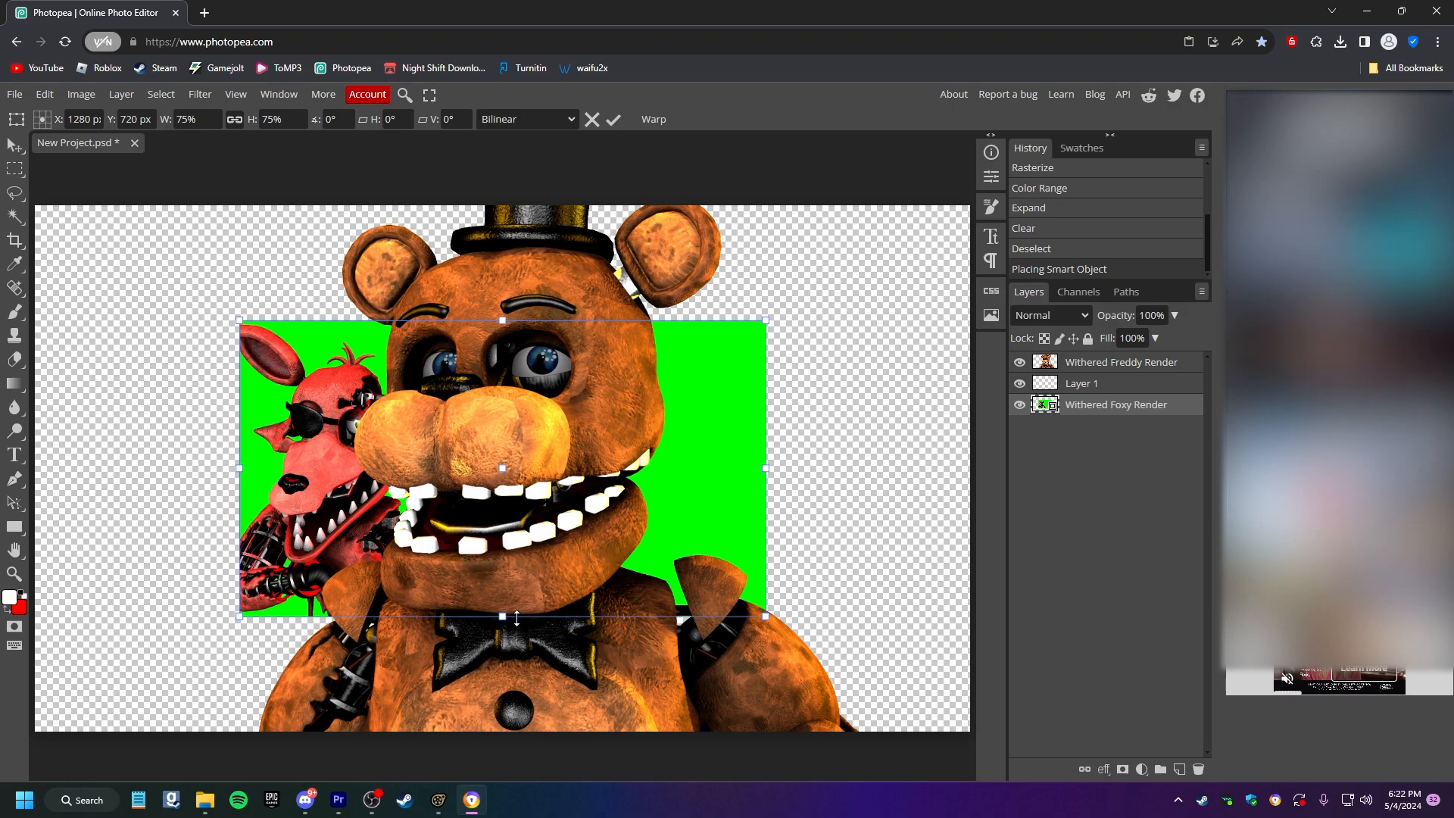
left_click_drag(507, 619, 491, 731)
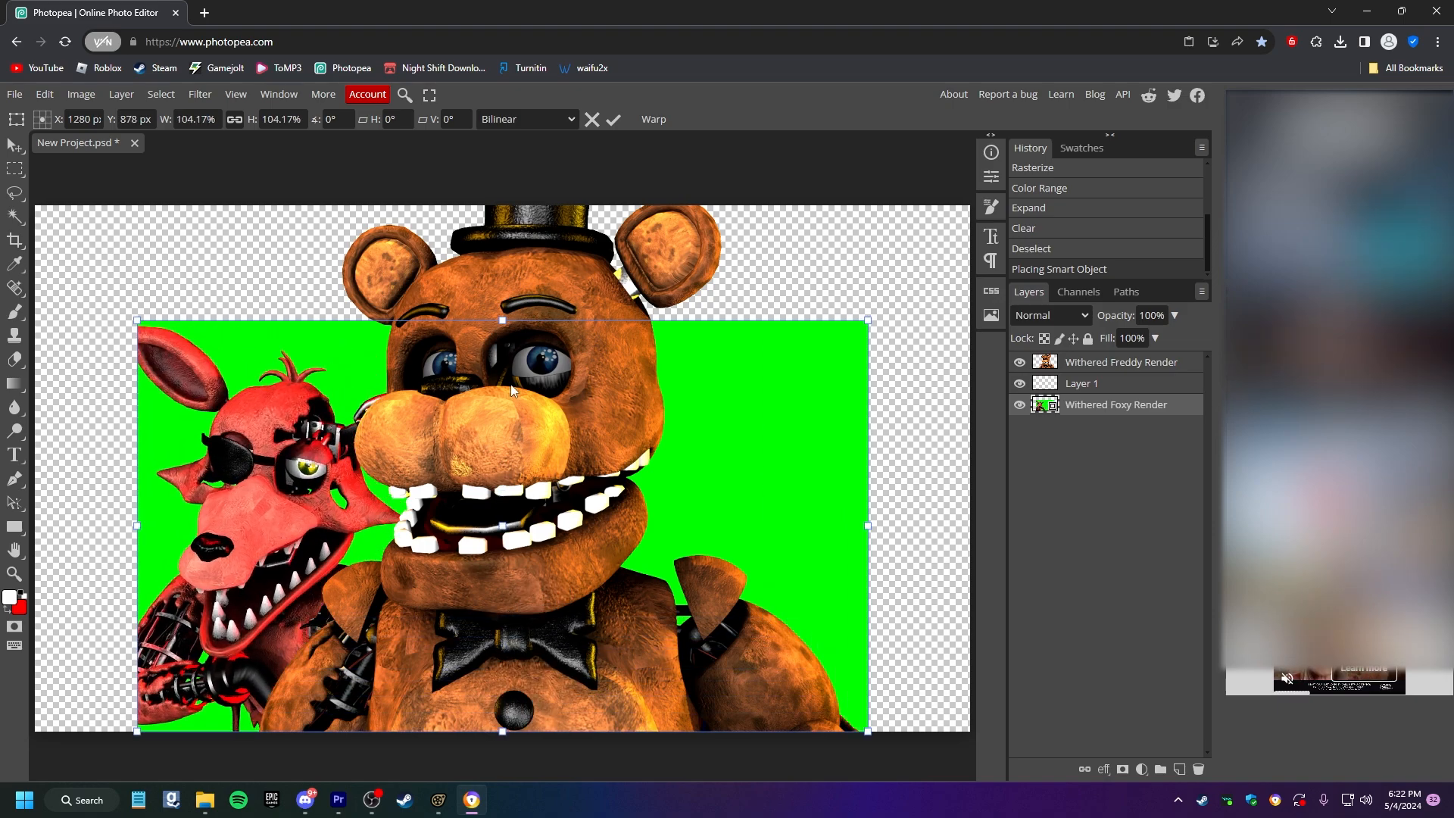
left_click_drag(511, 319, 496, 206)
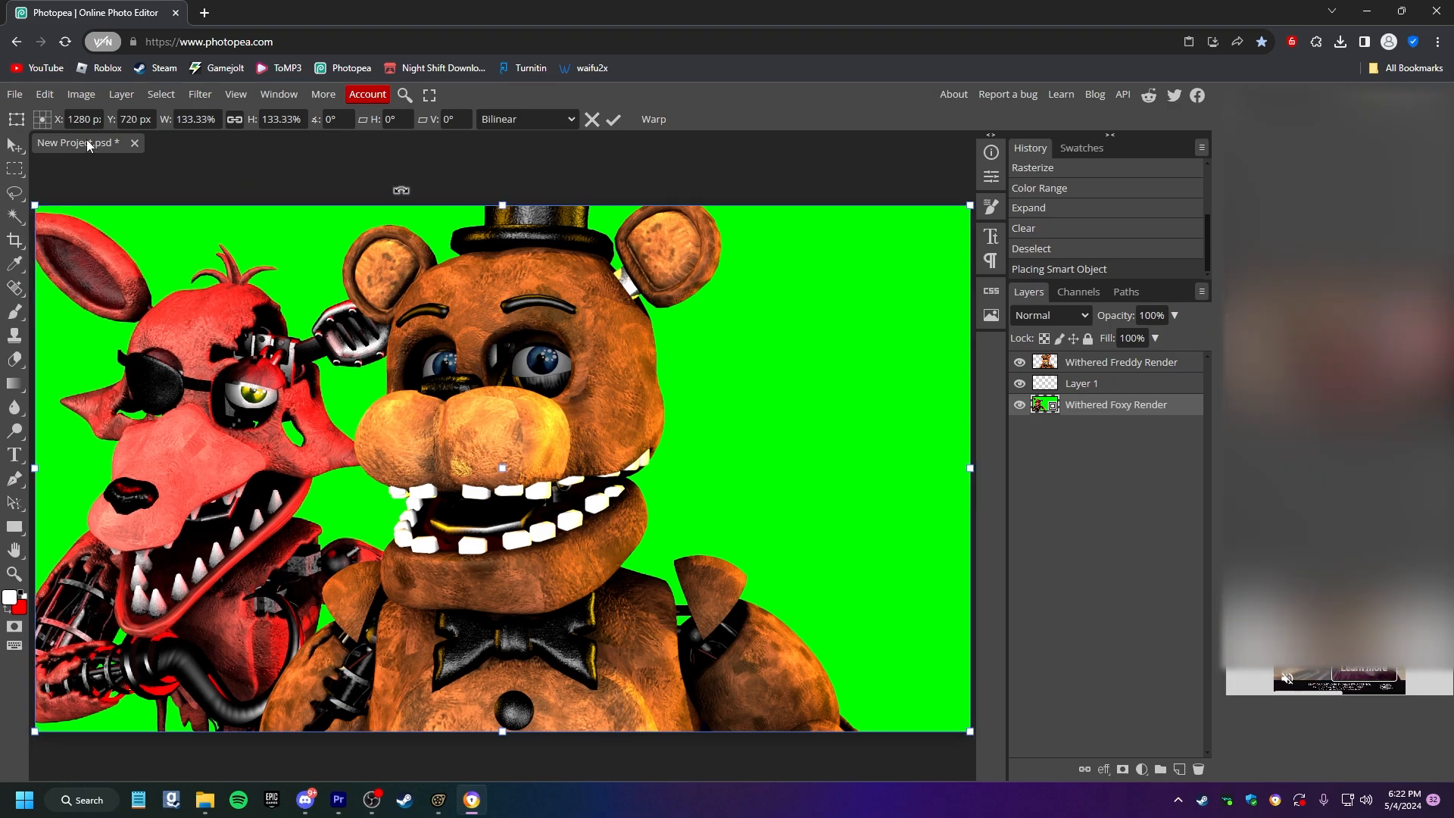
key("Return")
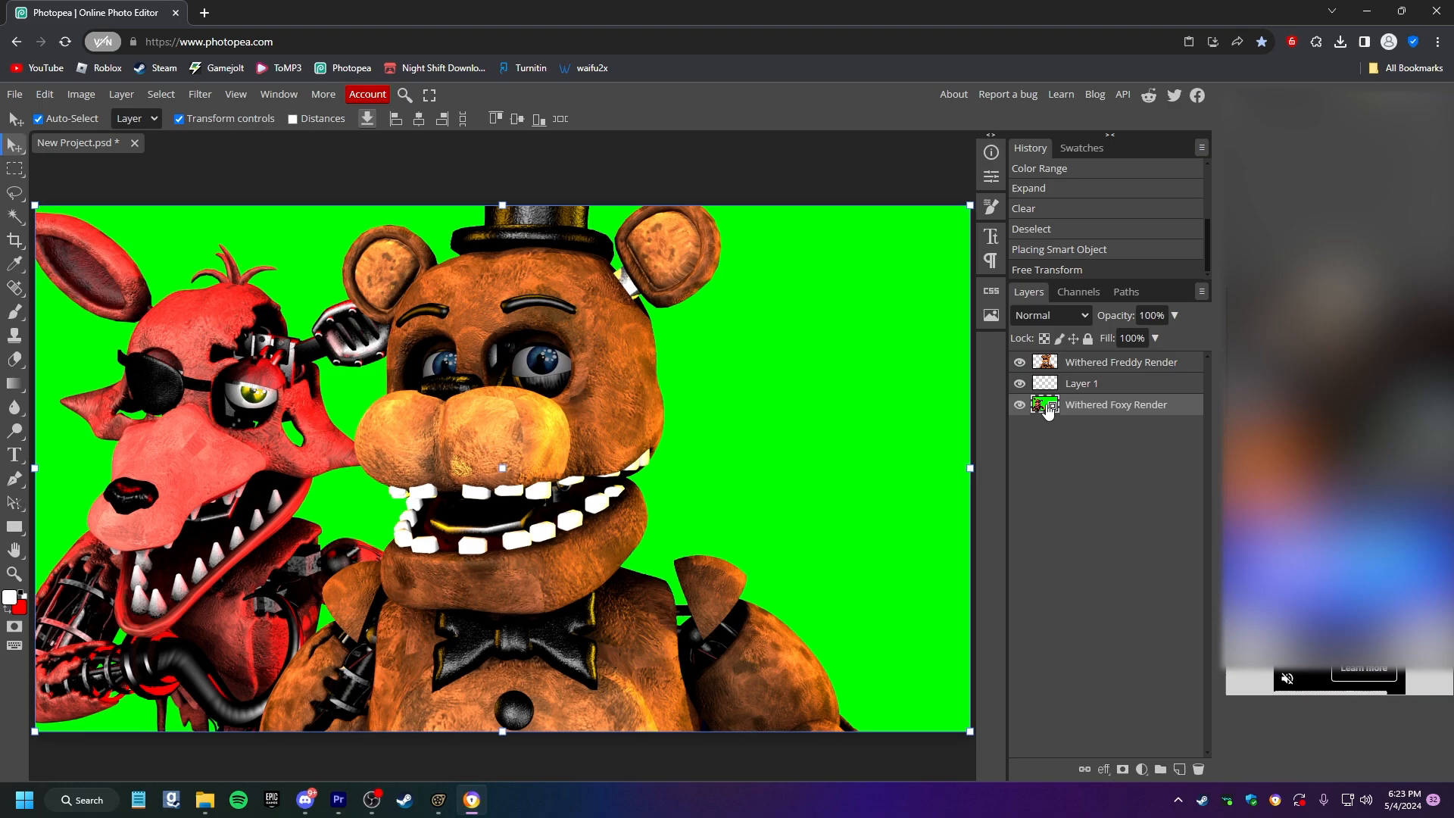
Move the Withered Foxy Render layer to the top of the layer stack and rasterize it.
left_click_drag(1063, 413, 1079, 357)
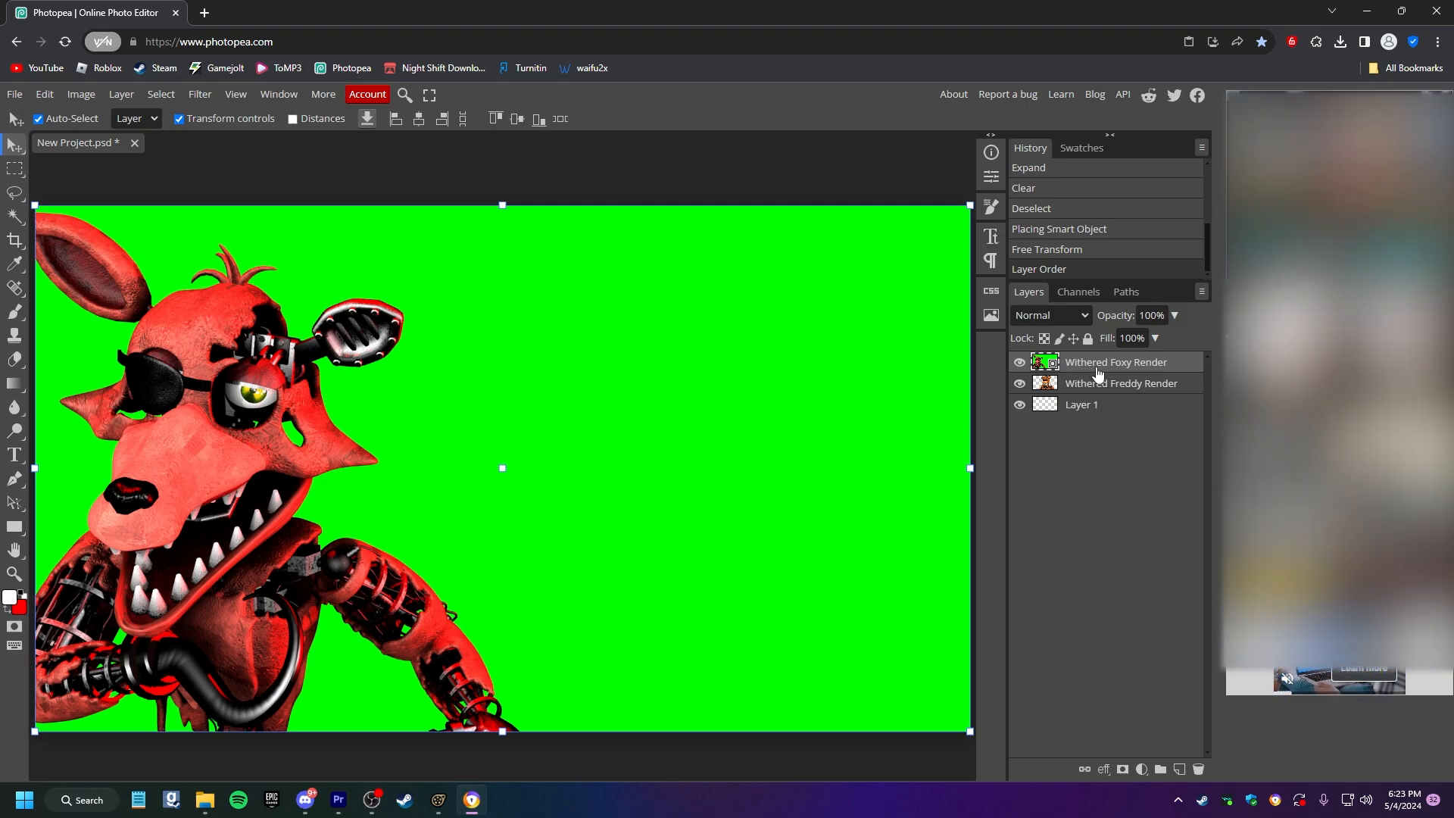
right_click(1098, 374)
left_click(1048, 551)
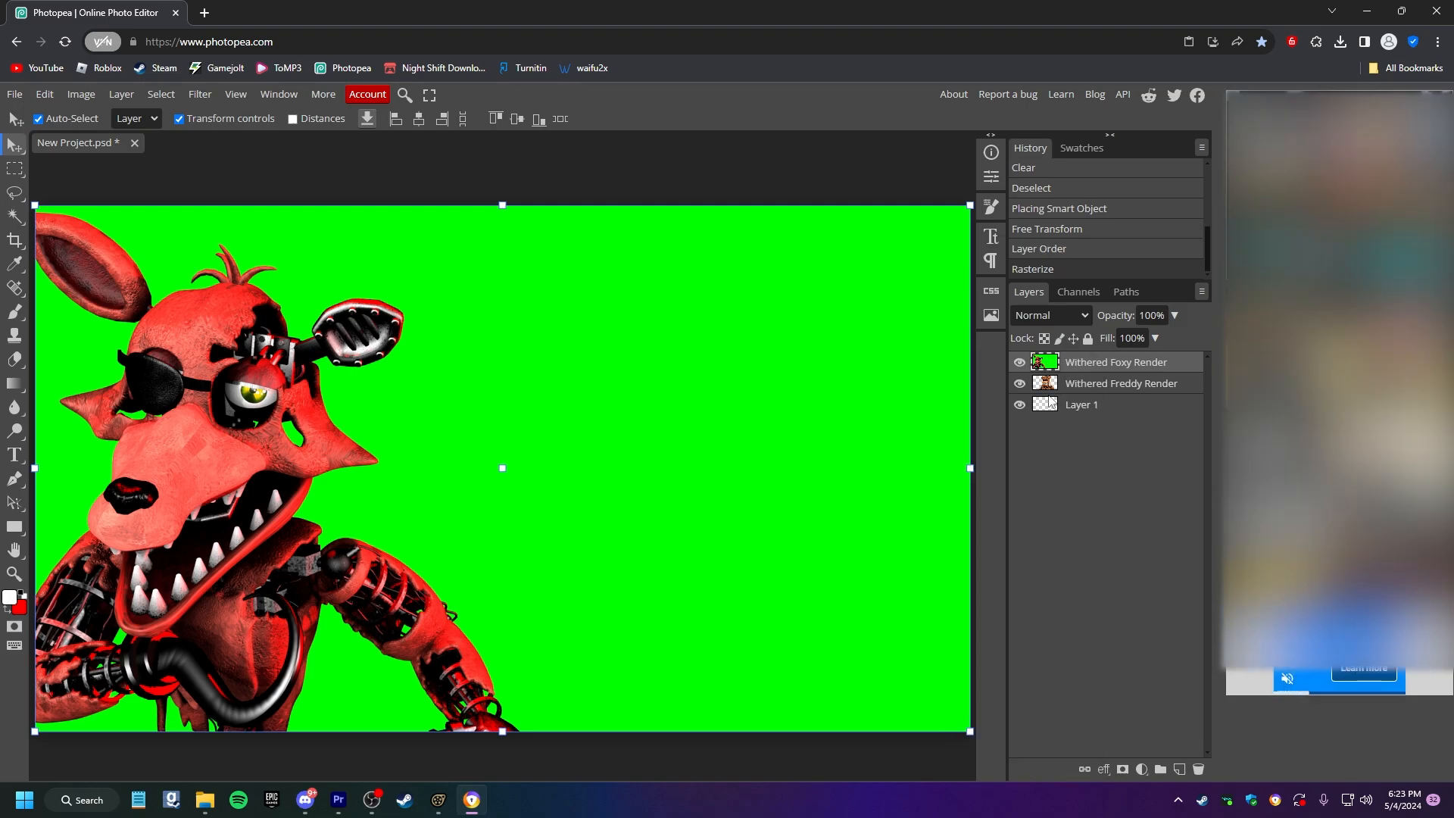
Select Foxy's green background with Color Range at fuzziness 200 and expand the selection by 1 px.
left_click(156, 93)
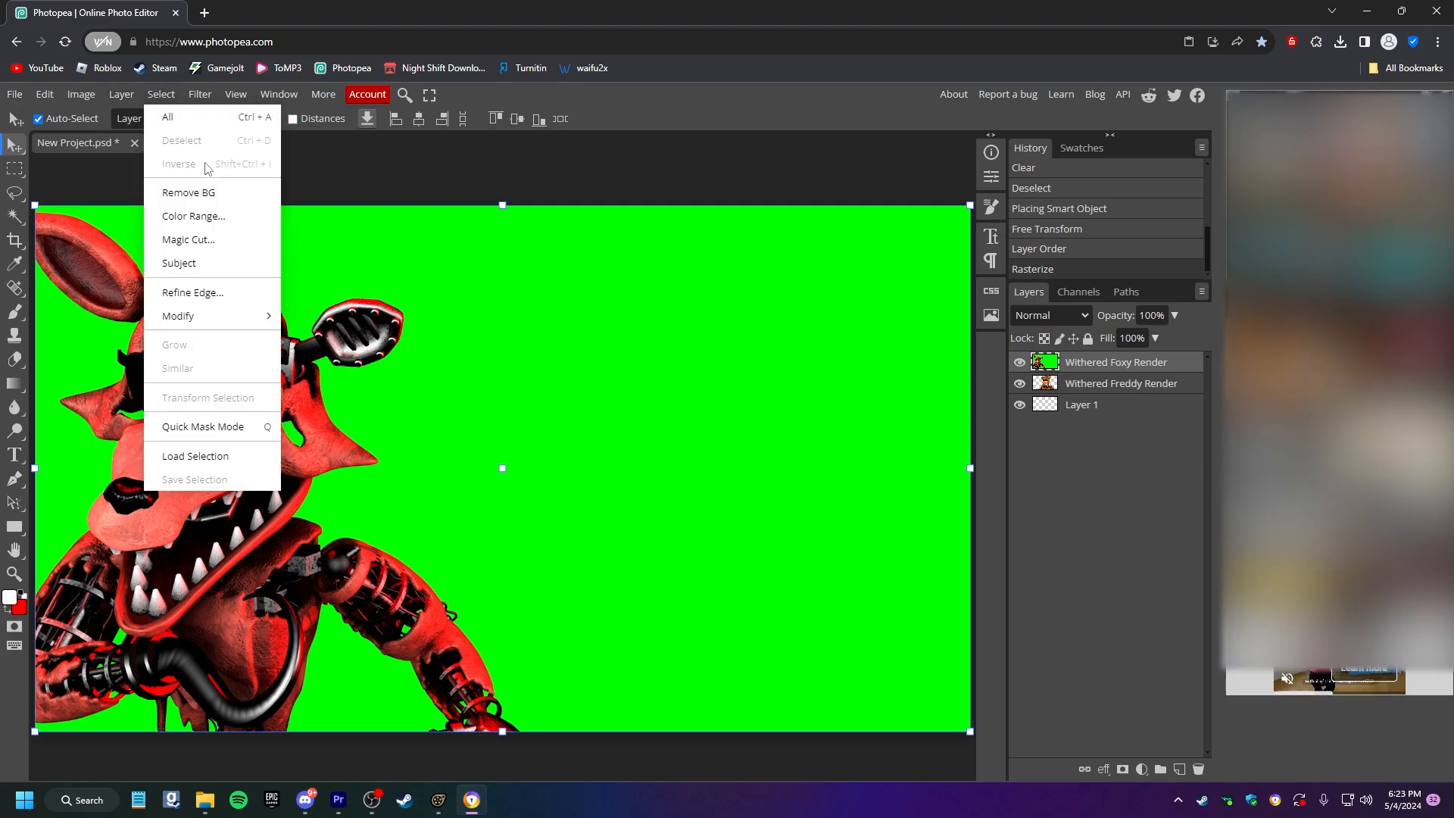
left_click(211, 218)
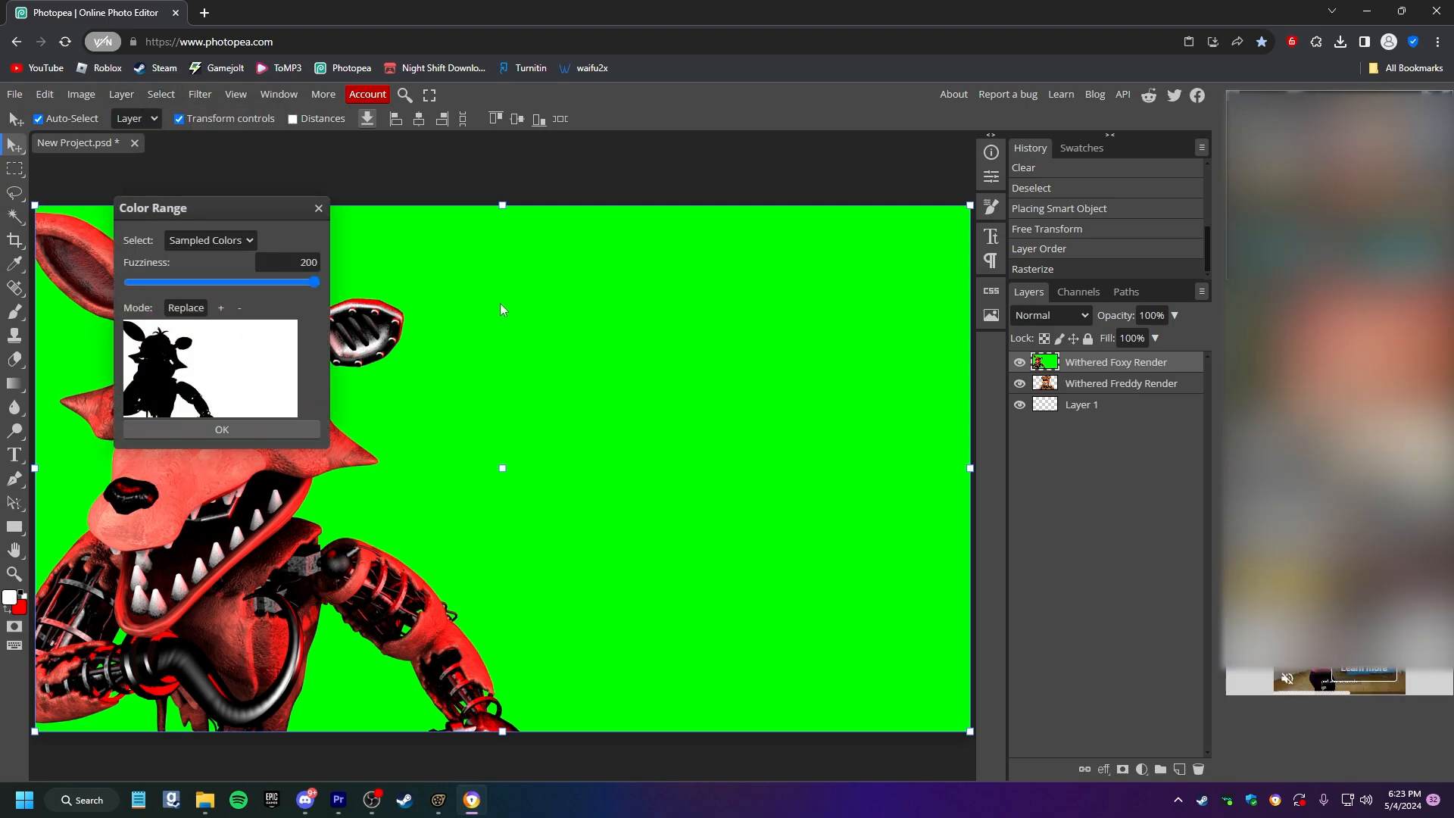
left_click(256, 430)
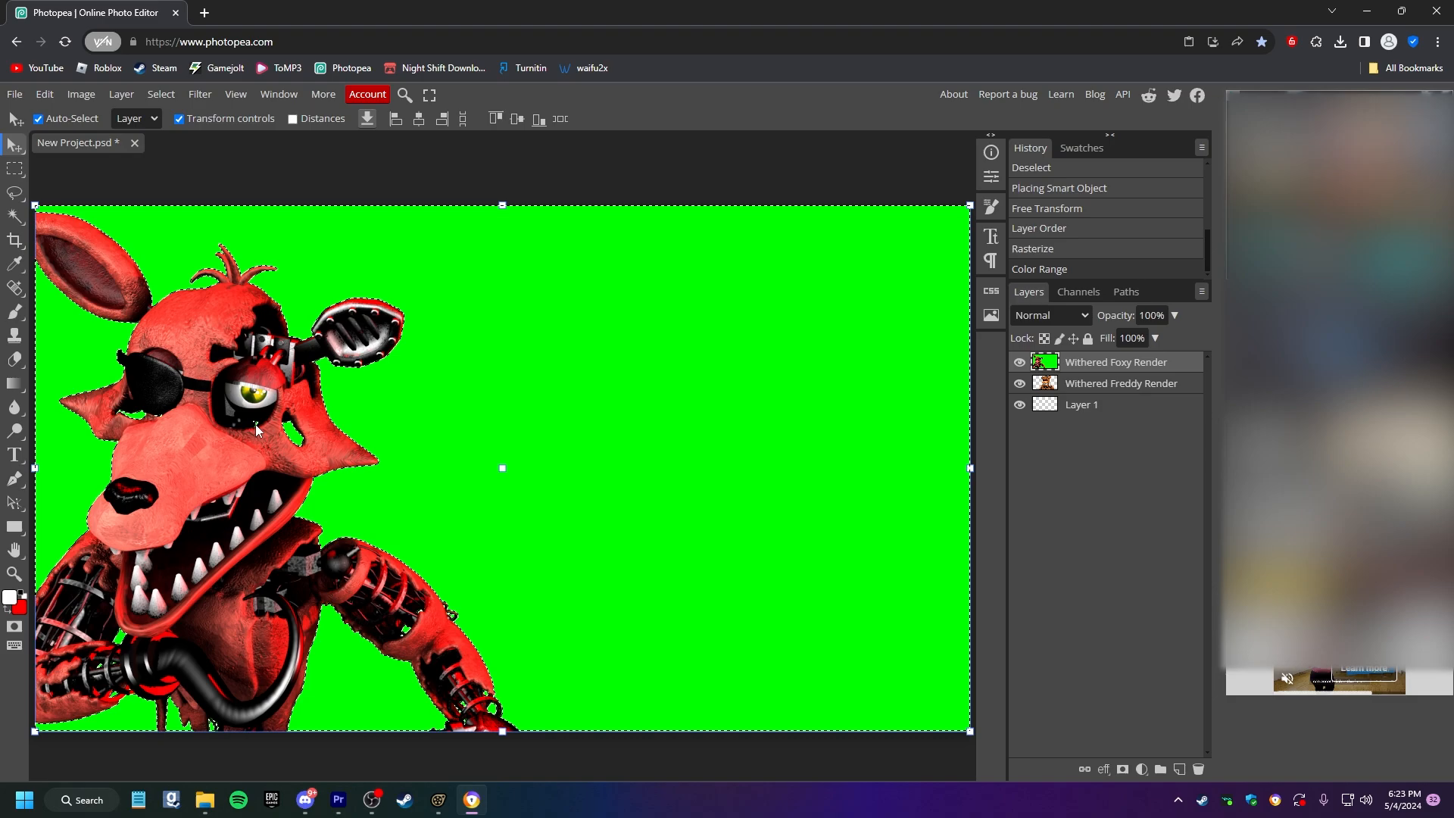
left_click(161, 94)
mouse_move(190, 317)
left_click(326, 358)
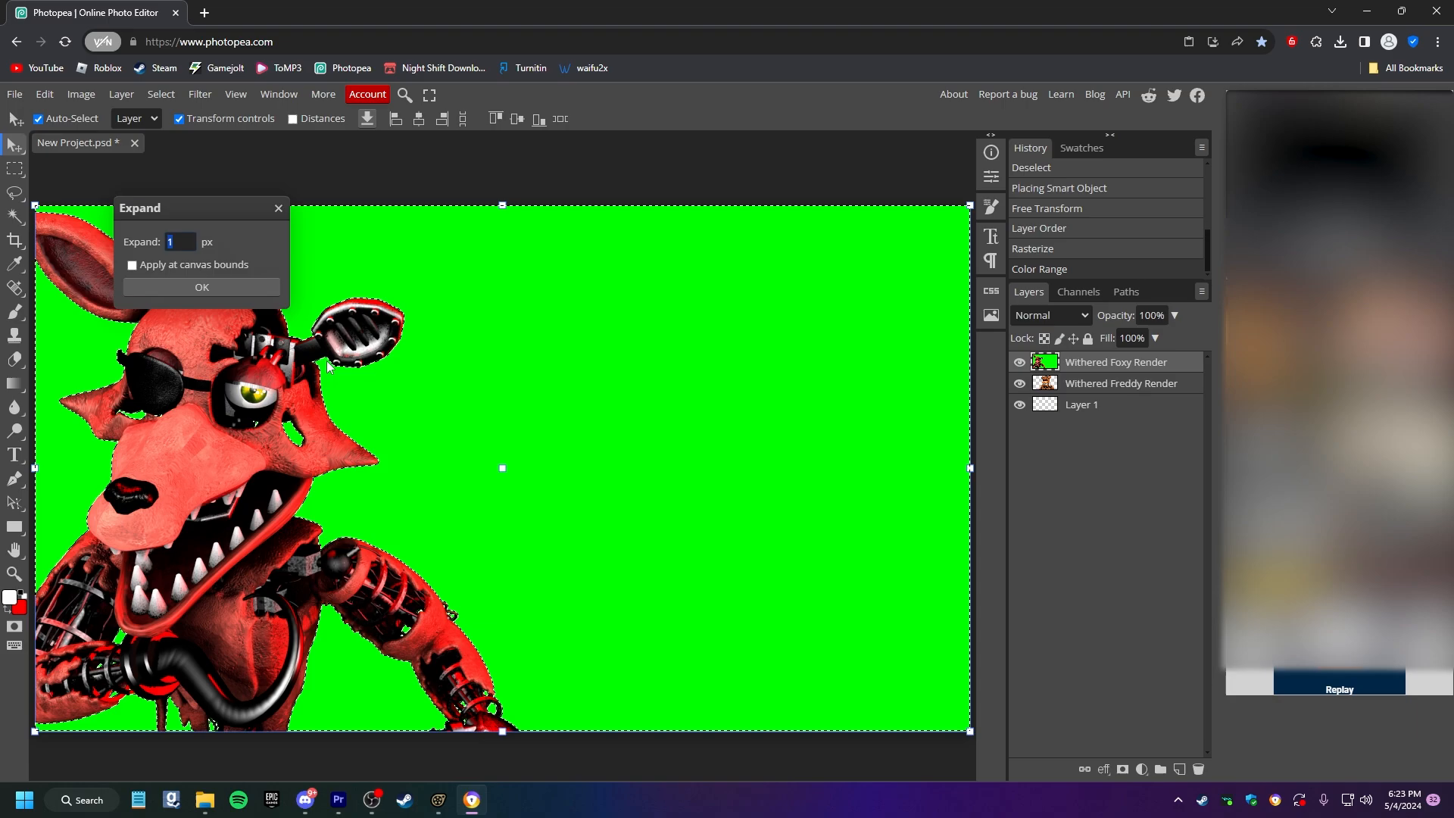
left_click(230, 287)
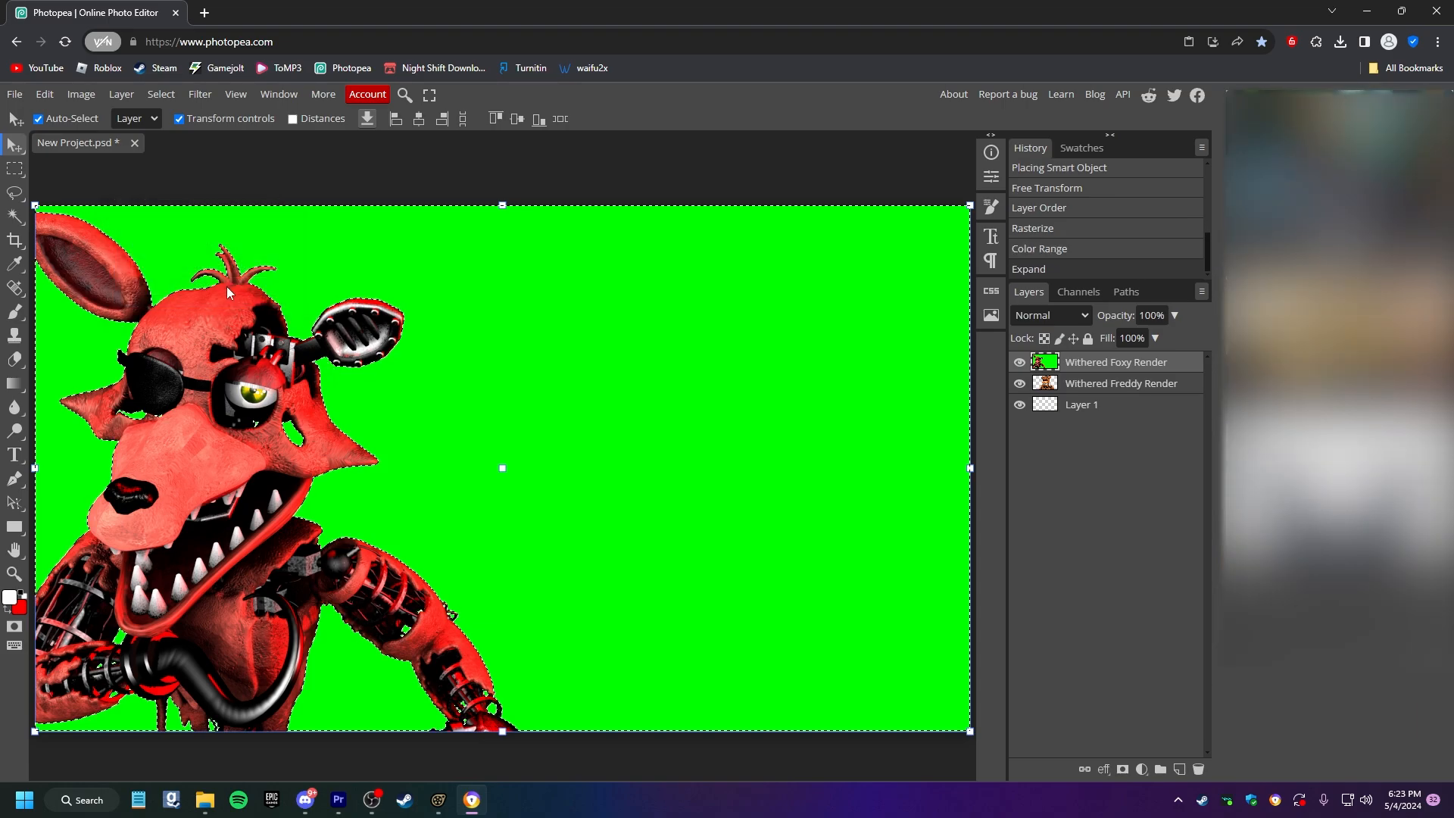
Delete the selected green background, deselect, and move the Foxy layer directly beneath Withered Freddy Render.
key("Delete")
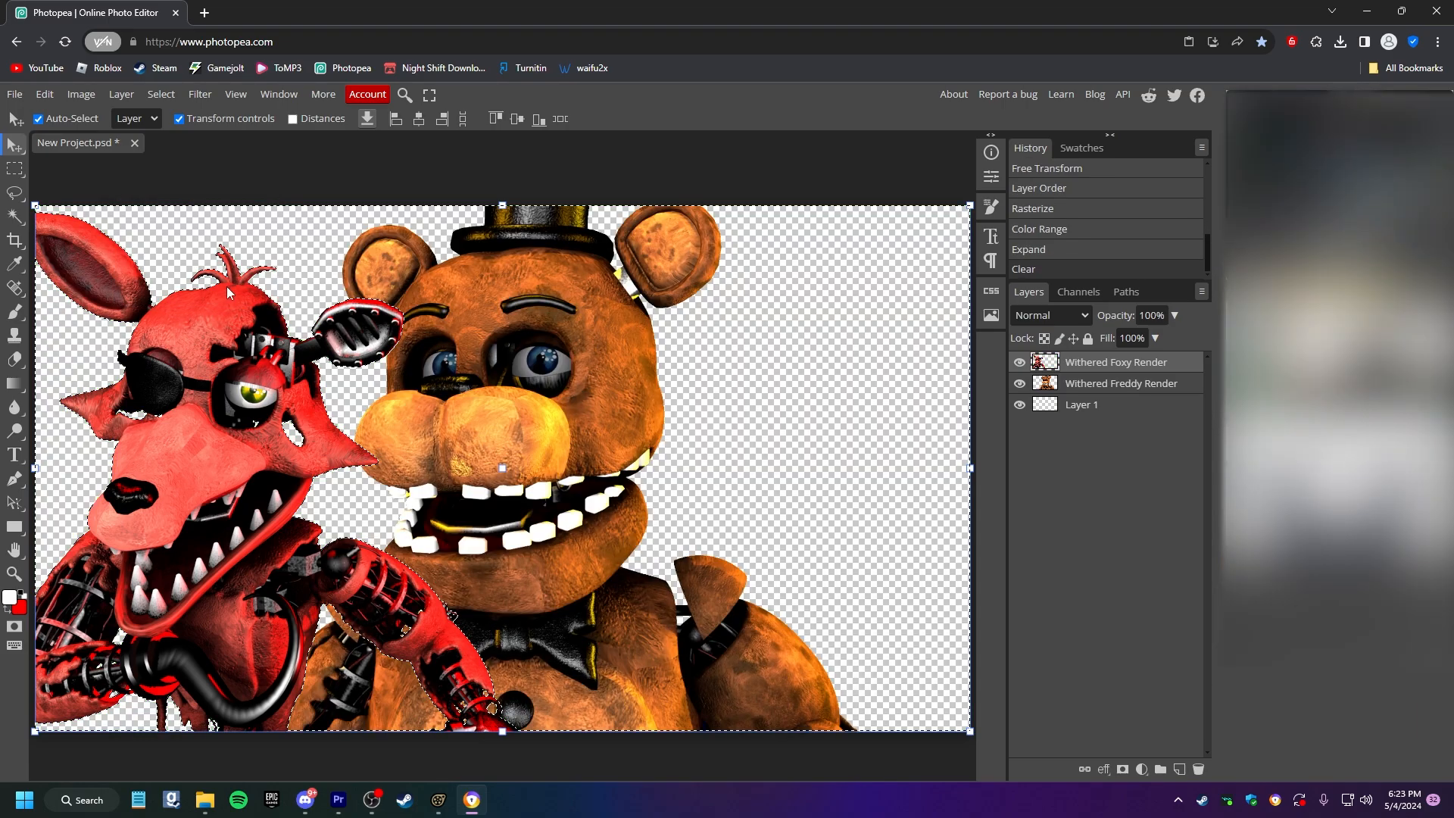
key("ctrl+d")
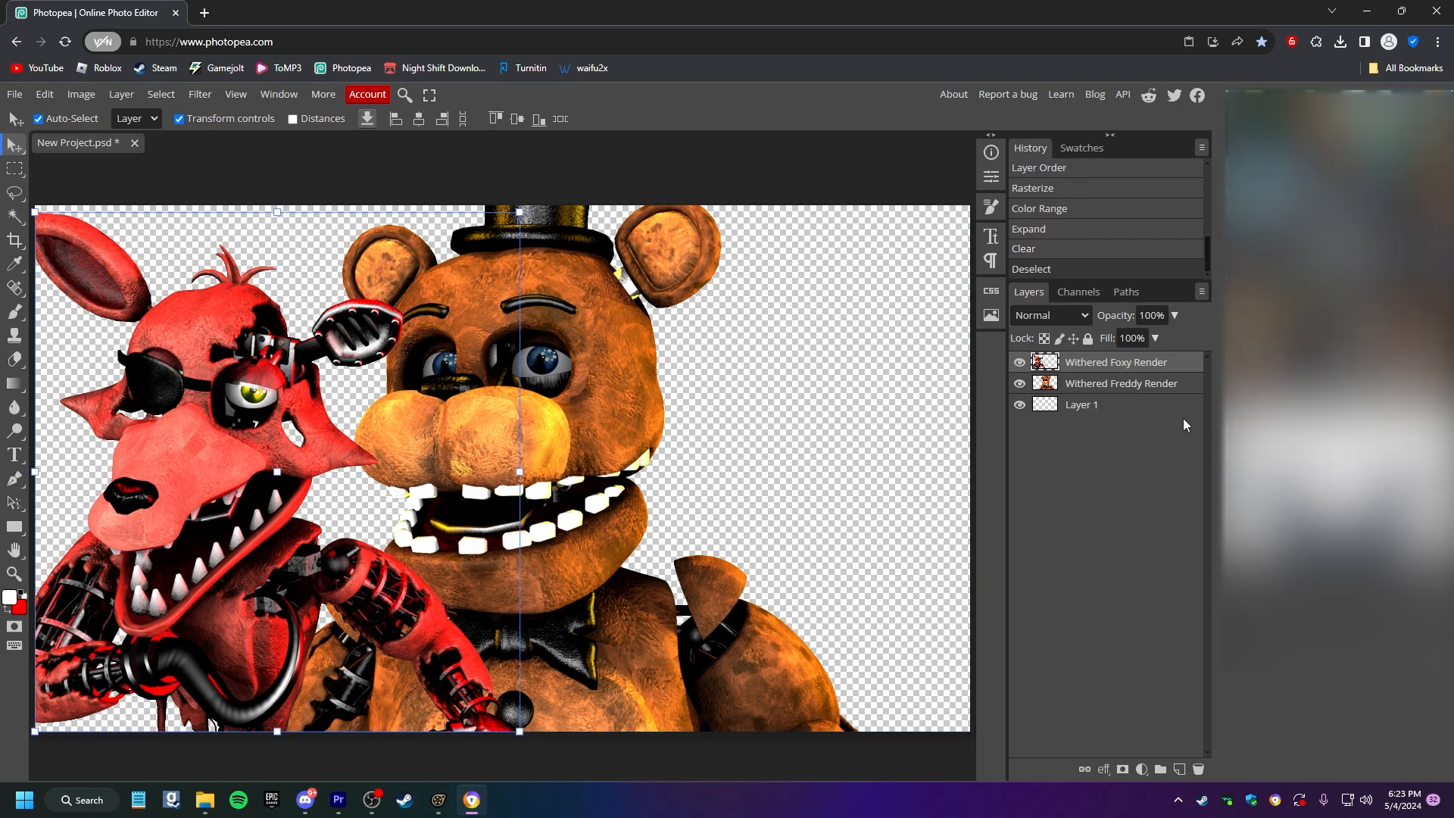
left_click_drag(1057, 366, 1088, 393)
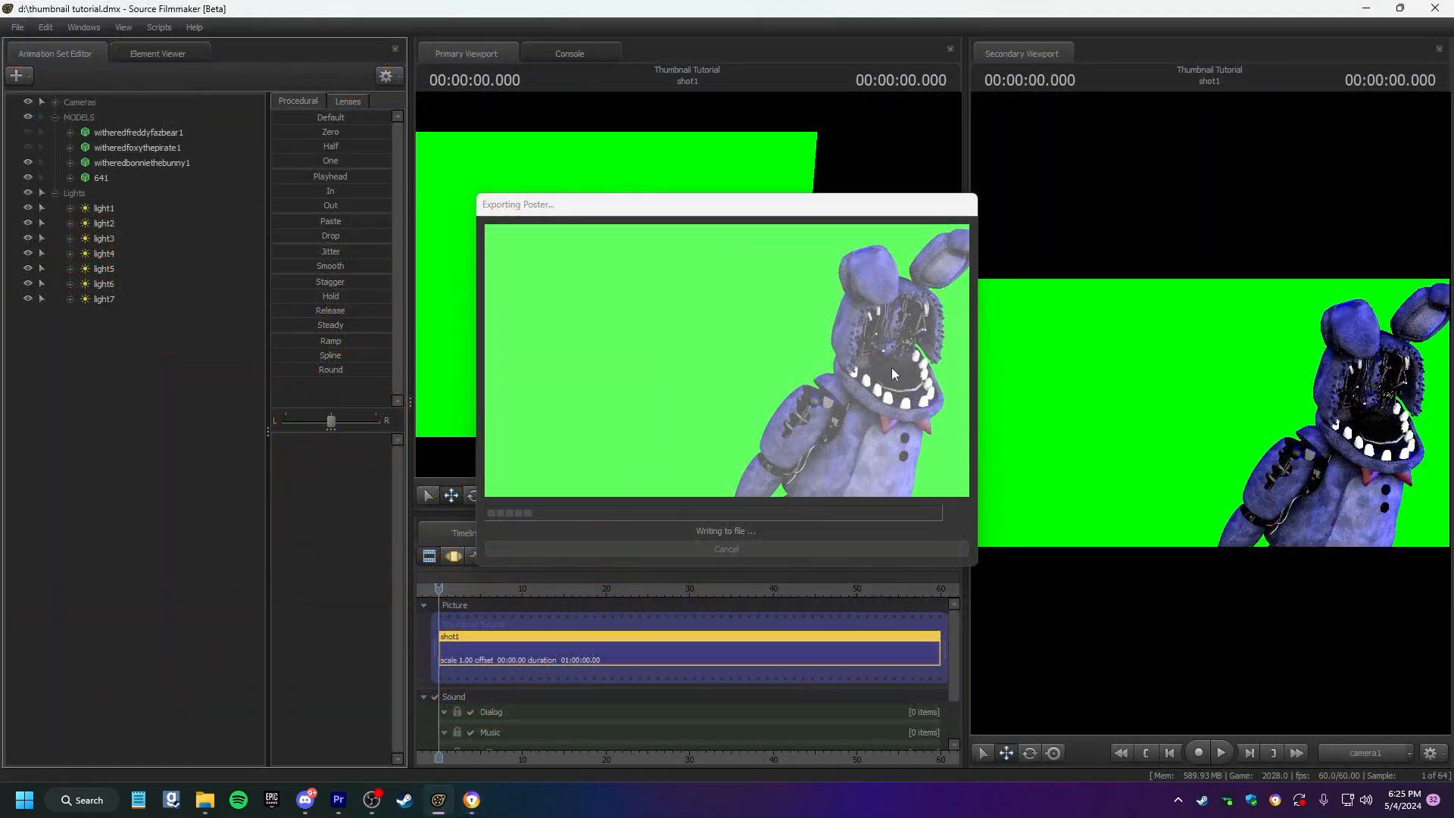
Switch to Photopea, place the Withered Bonnie Render image from Downloads and move its layer to the top of the stack.
left_click(474, 804)
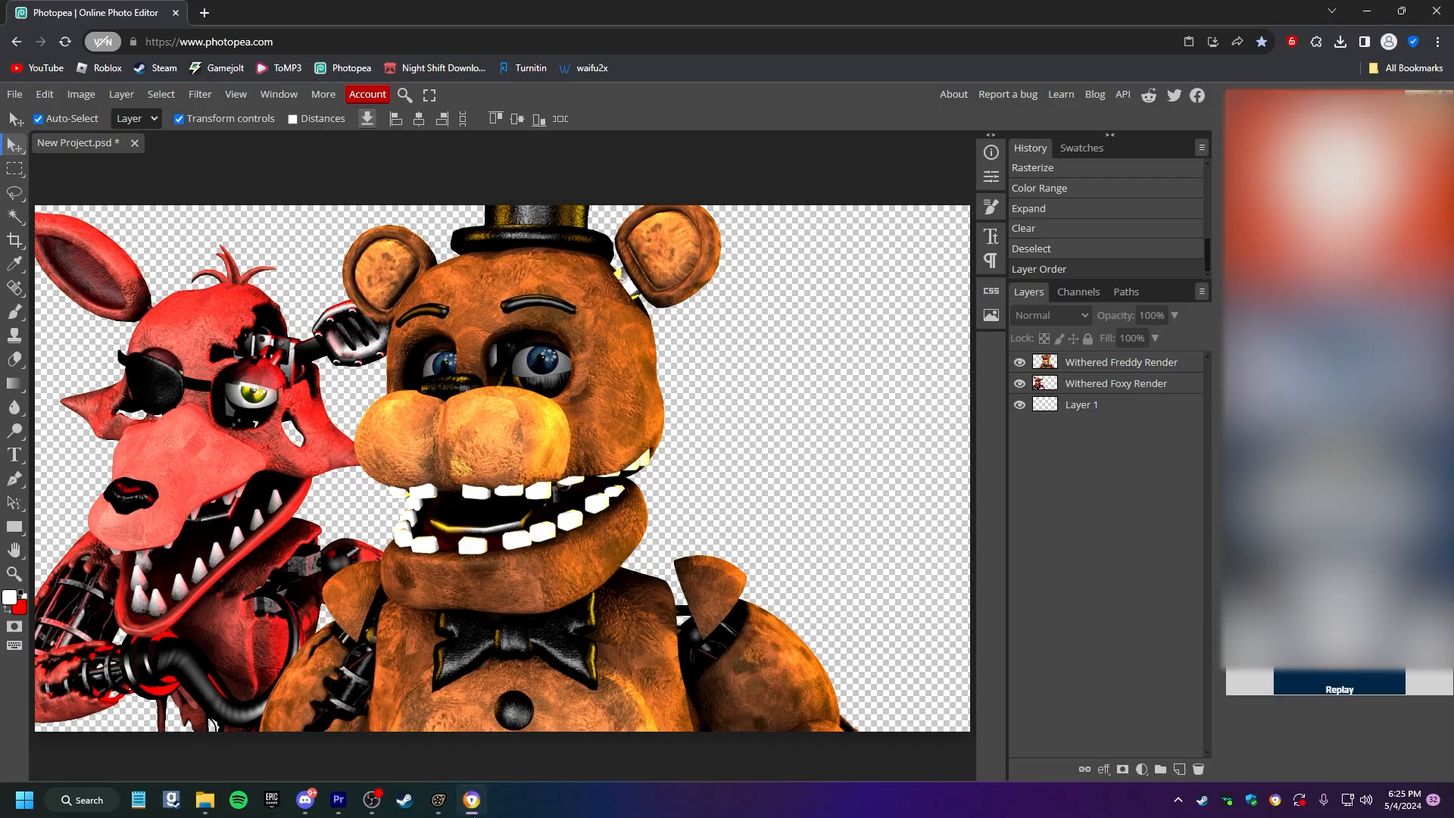
left_click(204, 800)
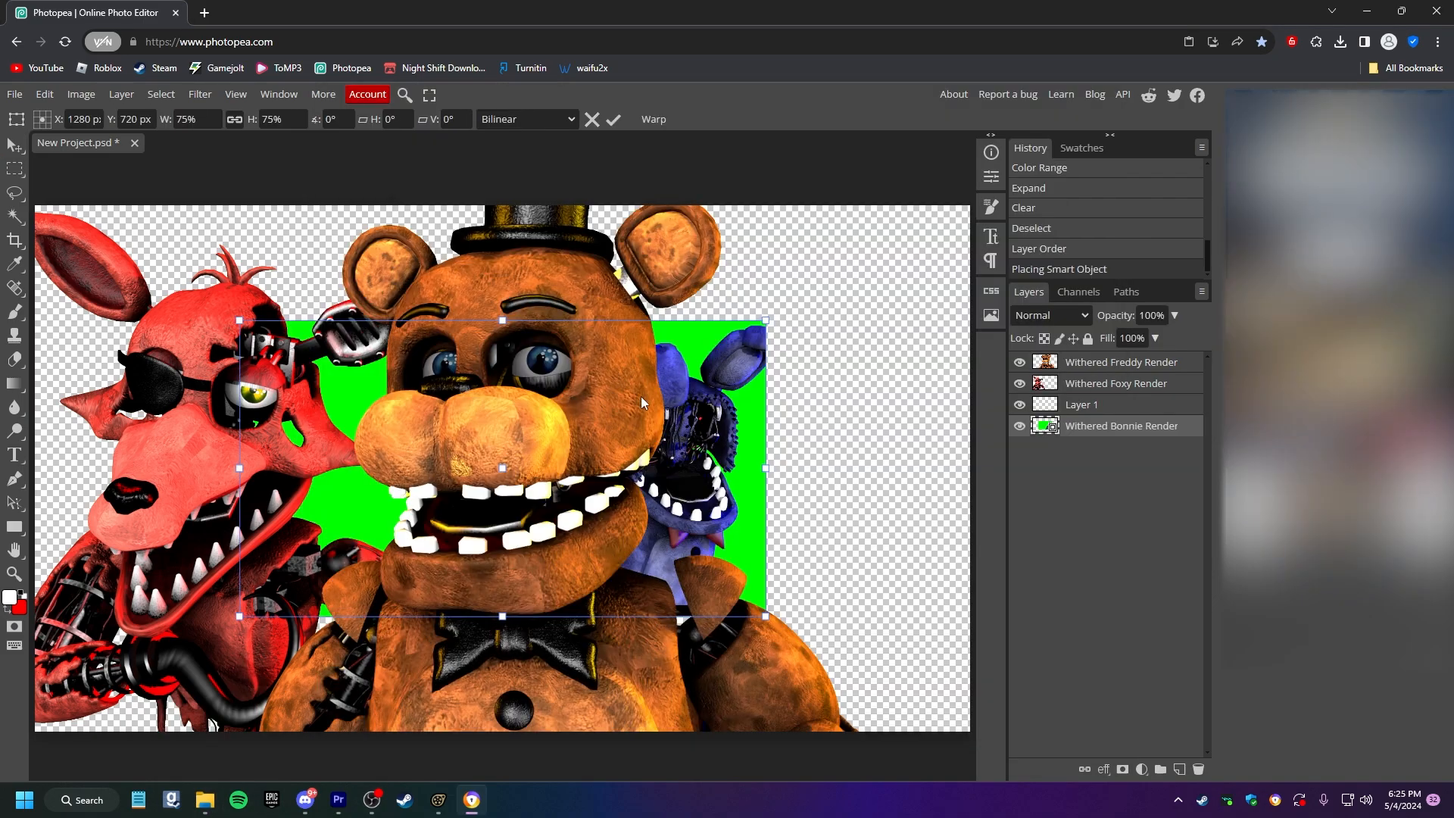
left_click_drag(1072, 439, 1070, 357)
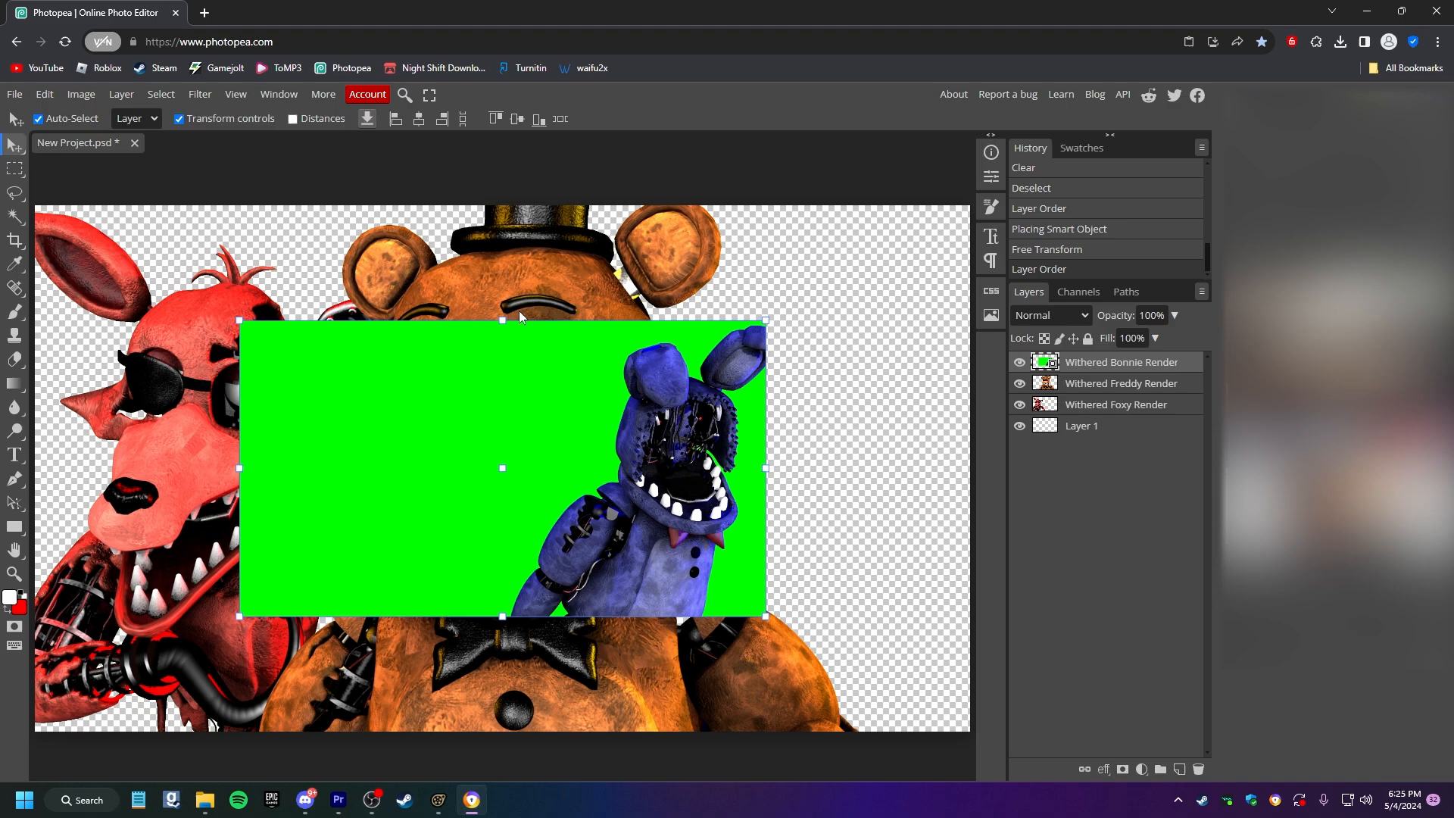
Scale the Bonnie render to 133.33% so it fills the canvas and rasterize its layer.
left_click_drag(504, 321, 510, 211)
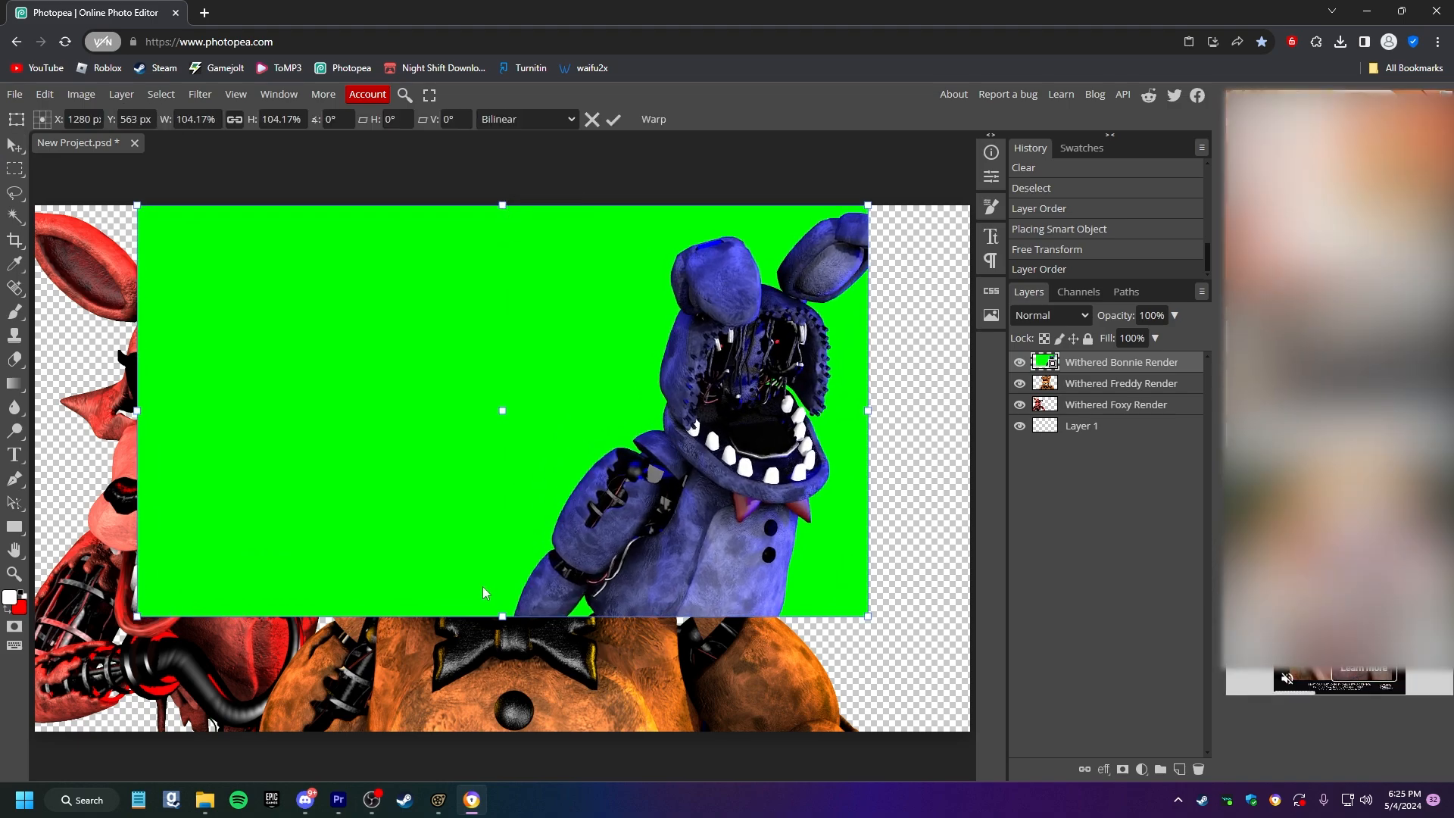
left_click_drag(502, 615, 502, 731)
right_click(1052, 362)
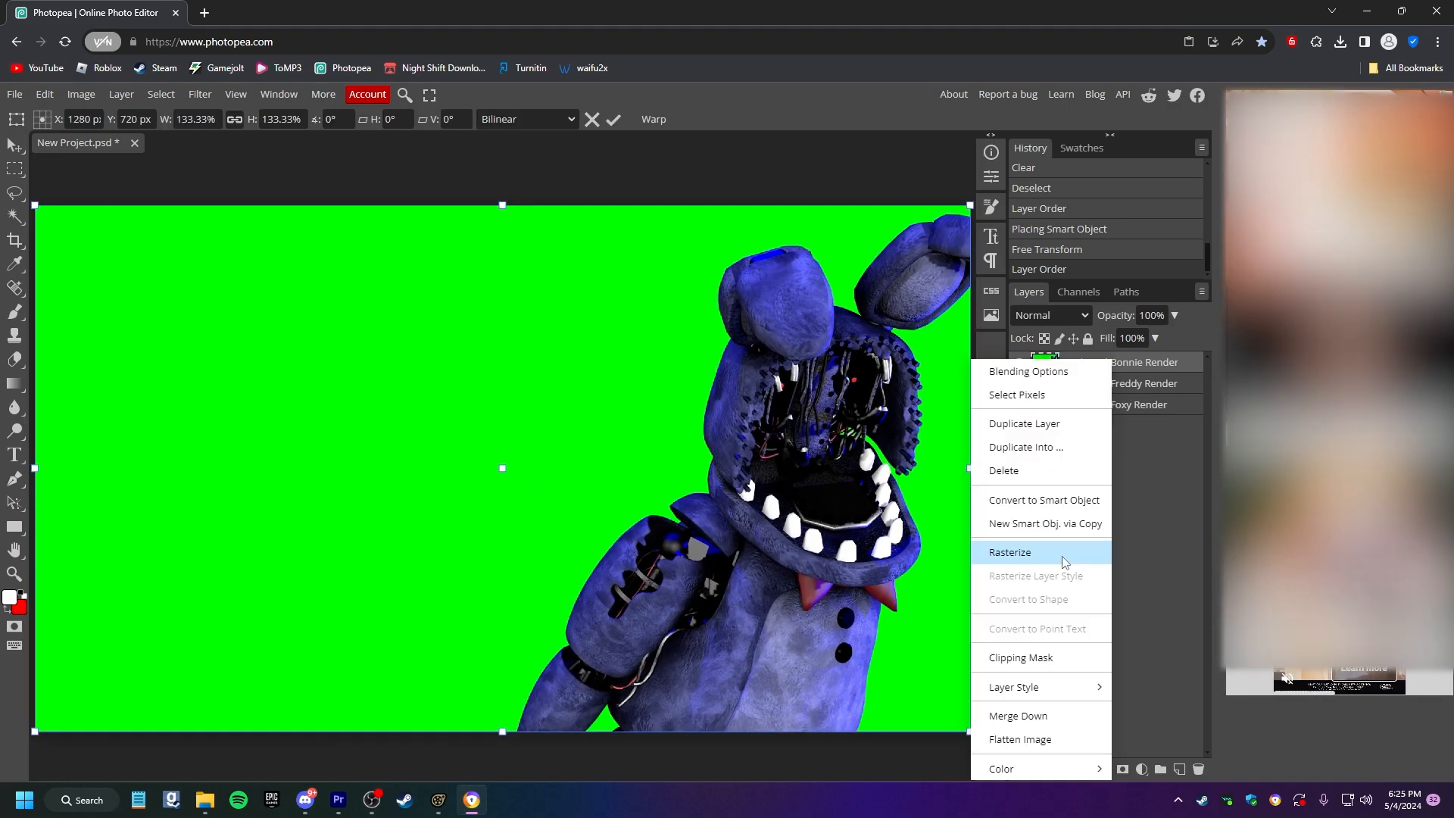
left_click(1010, 552)
Select Bonnie's green background with Color Range and expand the selection outward.
left_click(160, 94)
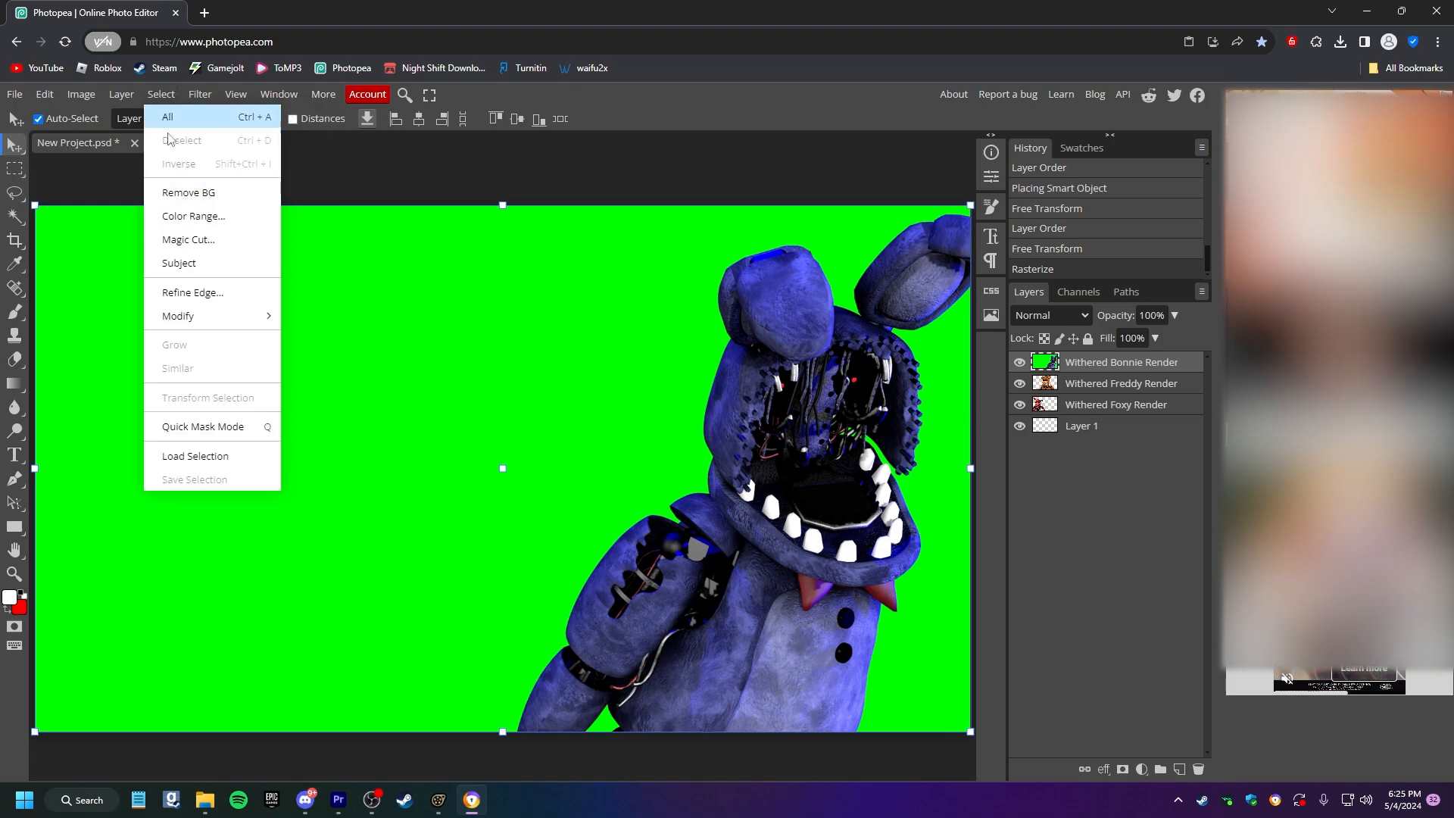
key("Return")
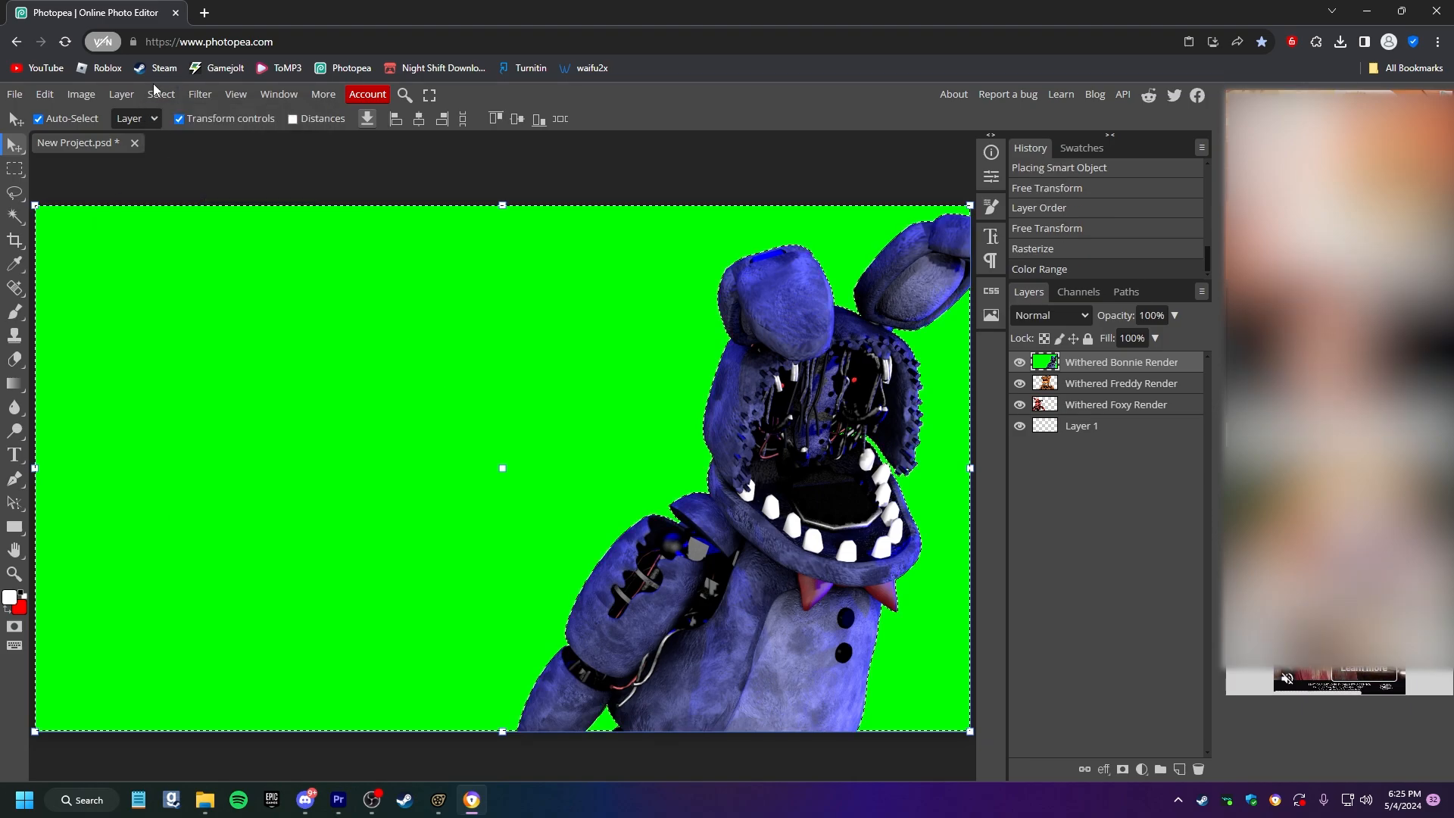
left_click(157, 93)
mouse_move(262, 316)
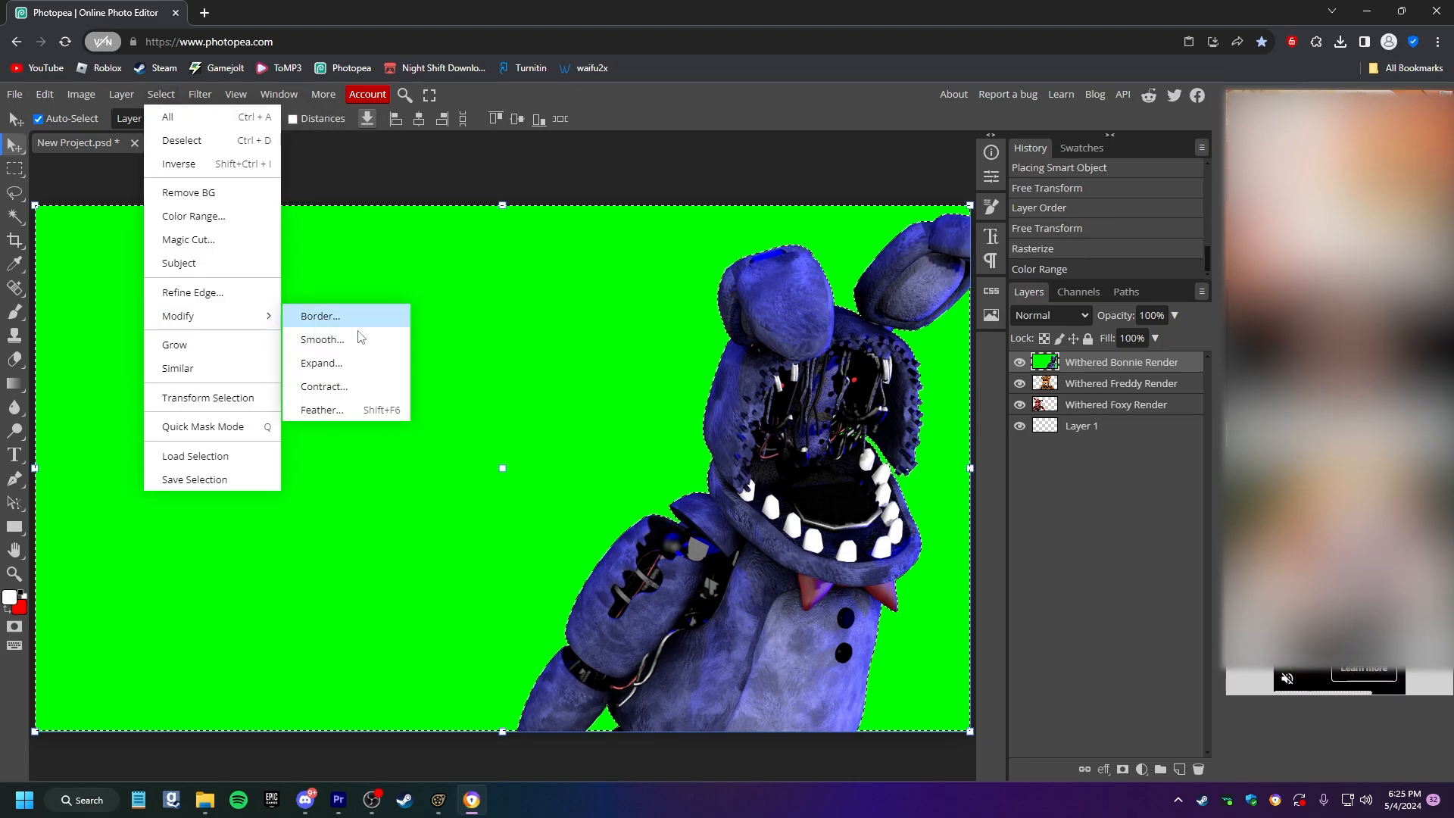
left_click(367, 371)
left_click(219, 283)
Delete Bonnie's green background, deselect, and move the Withered Bonnie Render layer beneath Withered Foxy Render.
key("Delete")
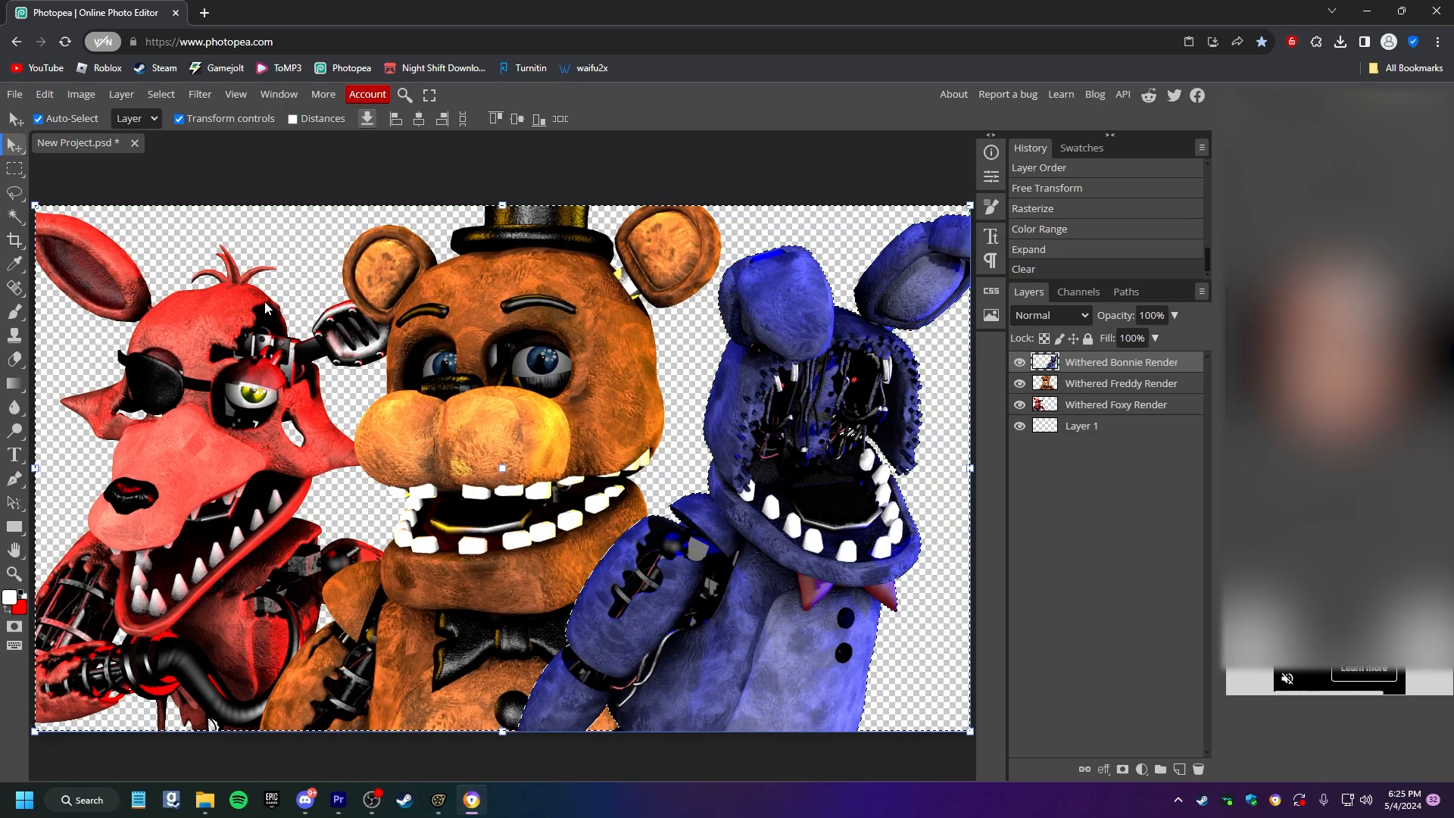
key("ctrl+d")
left_click_drag(1064, 364, 1080, 411)
left_click(89, 180)
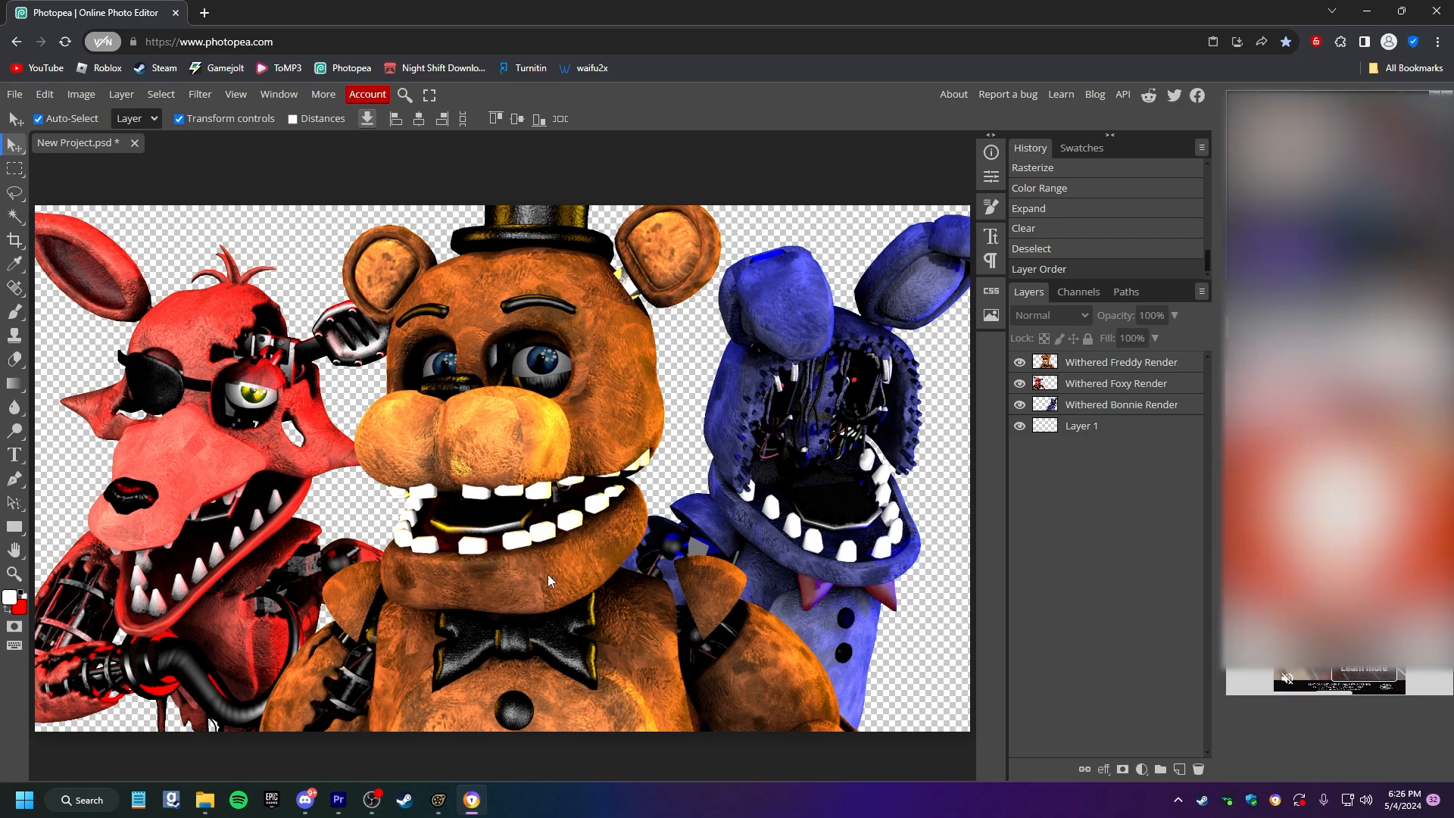
Switch to Source Filmmaker and try skins 1 (blue), 2 (magenta) and 5 on the 641 background model.
left_click(439, 799)
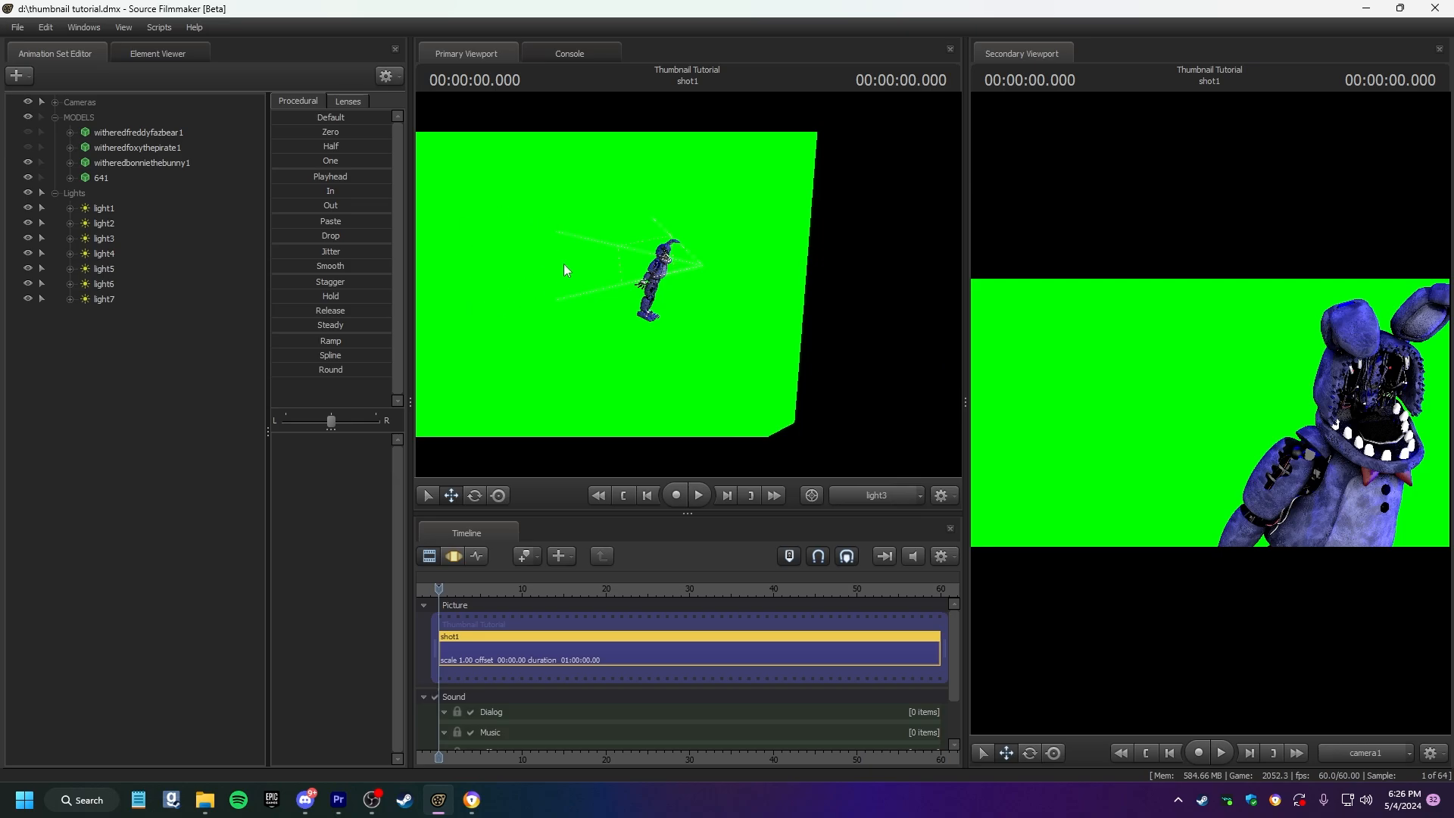
right_click(107, 179)
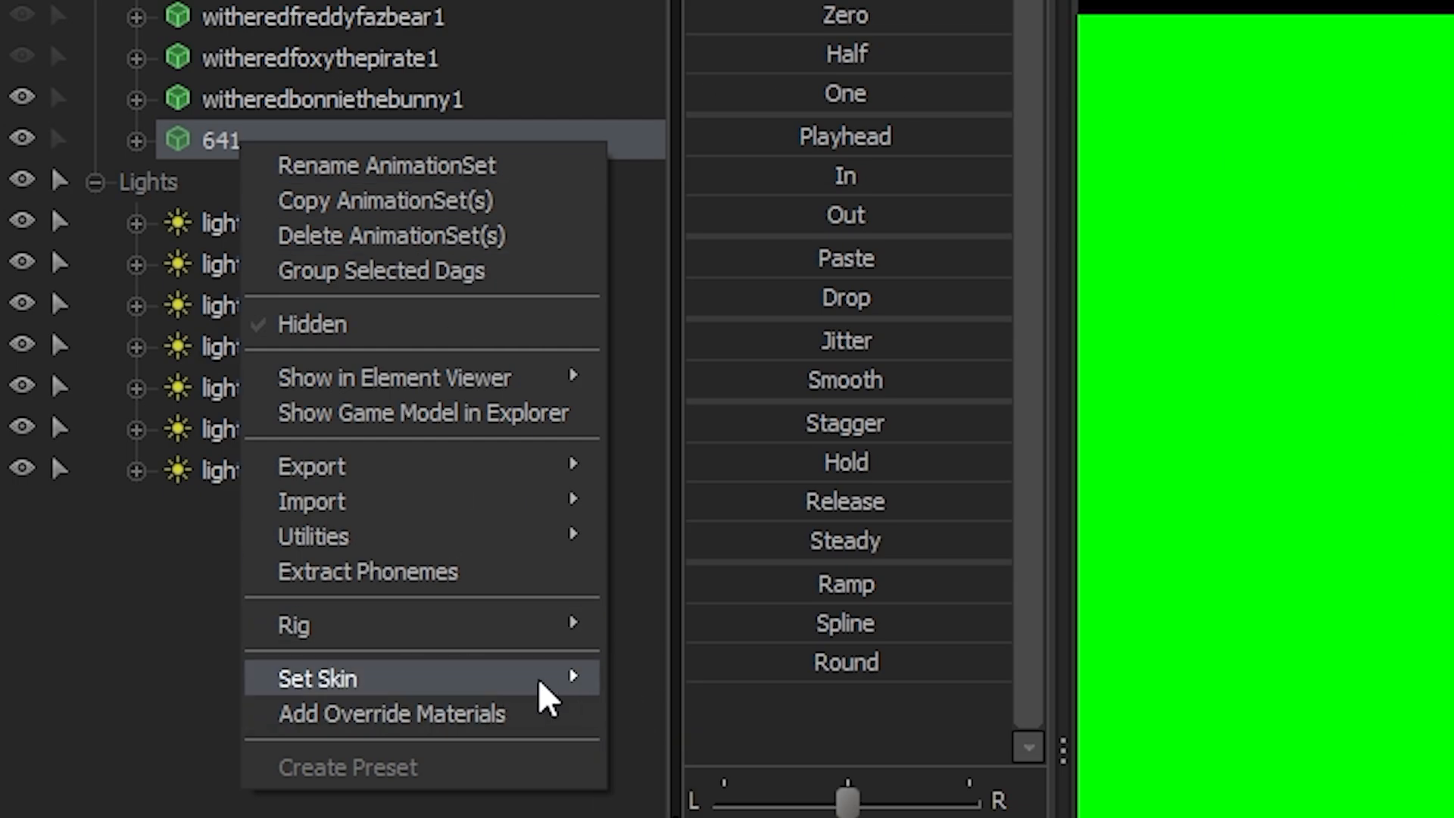
mouse_move(560, 681)
left_click(649, 720)
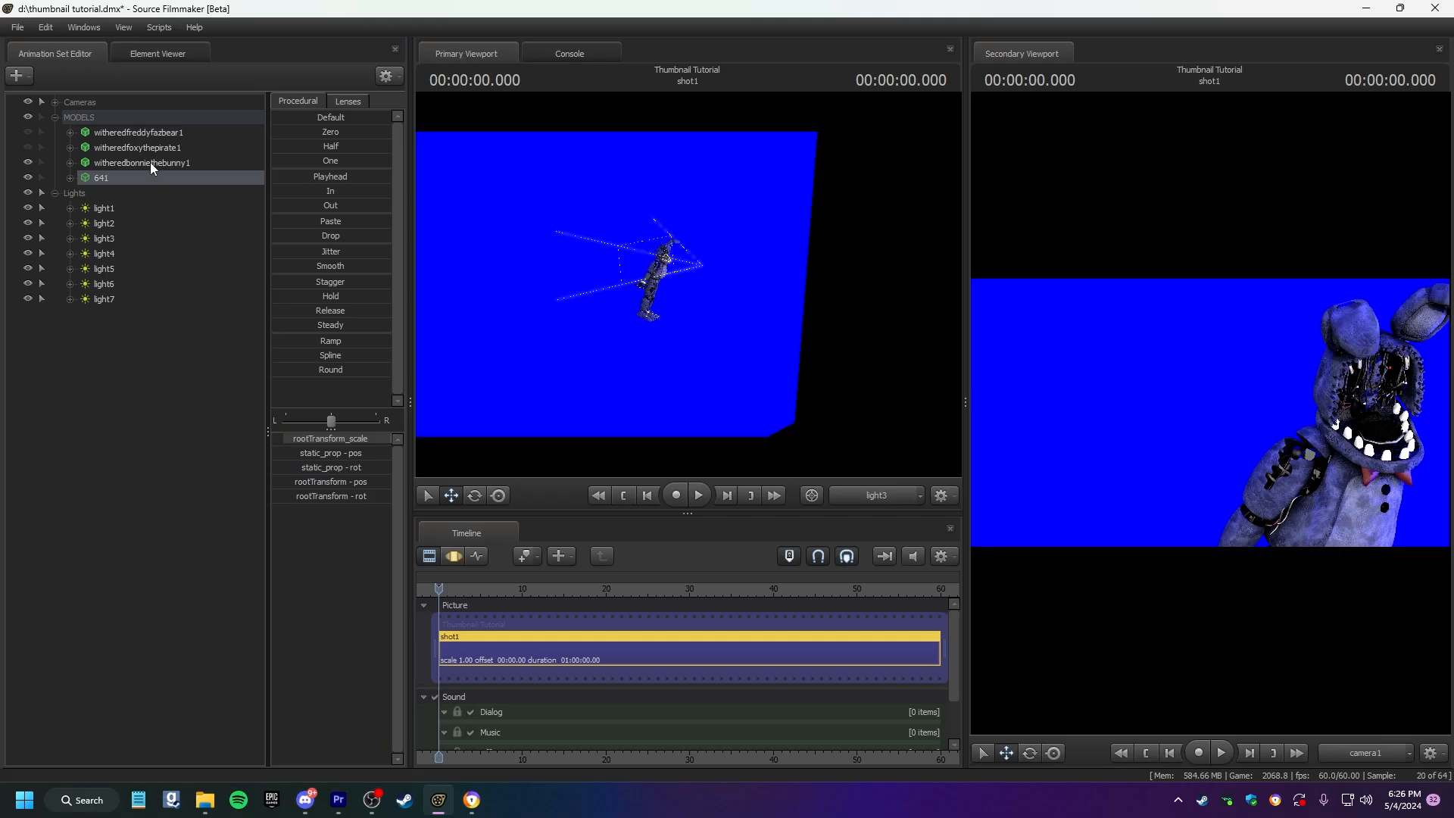
right_click(148, 176)
mouse_move(226, 368)
left_click(274, 392)
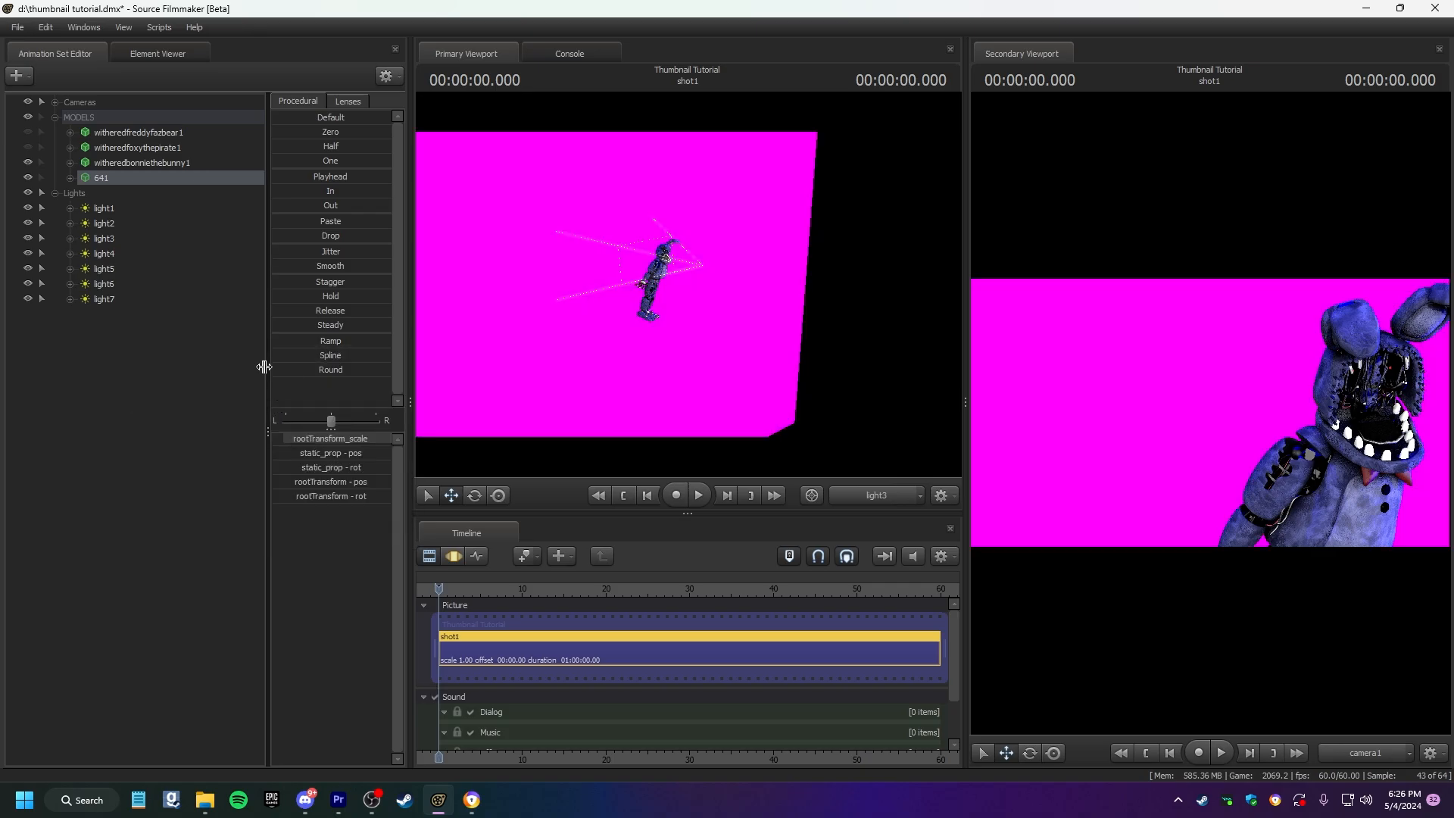
right_click(119, 178)
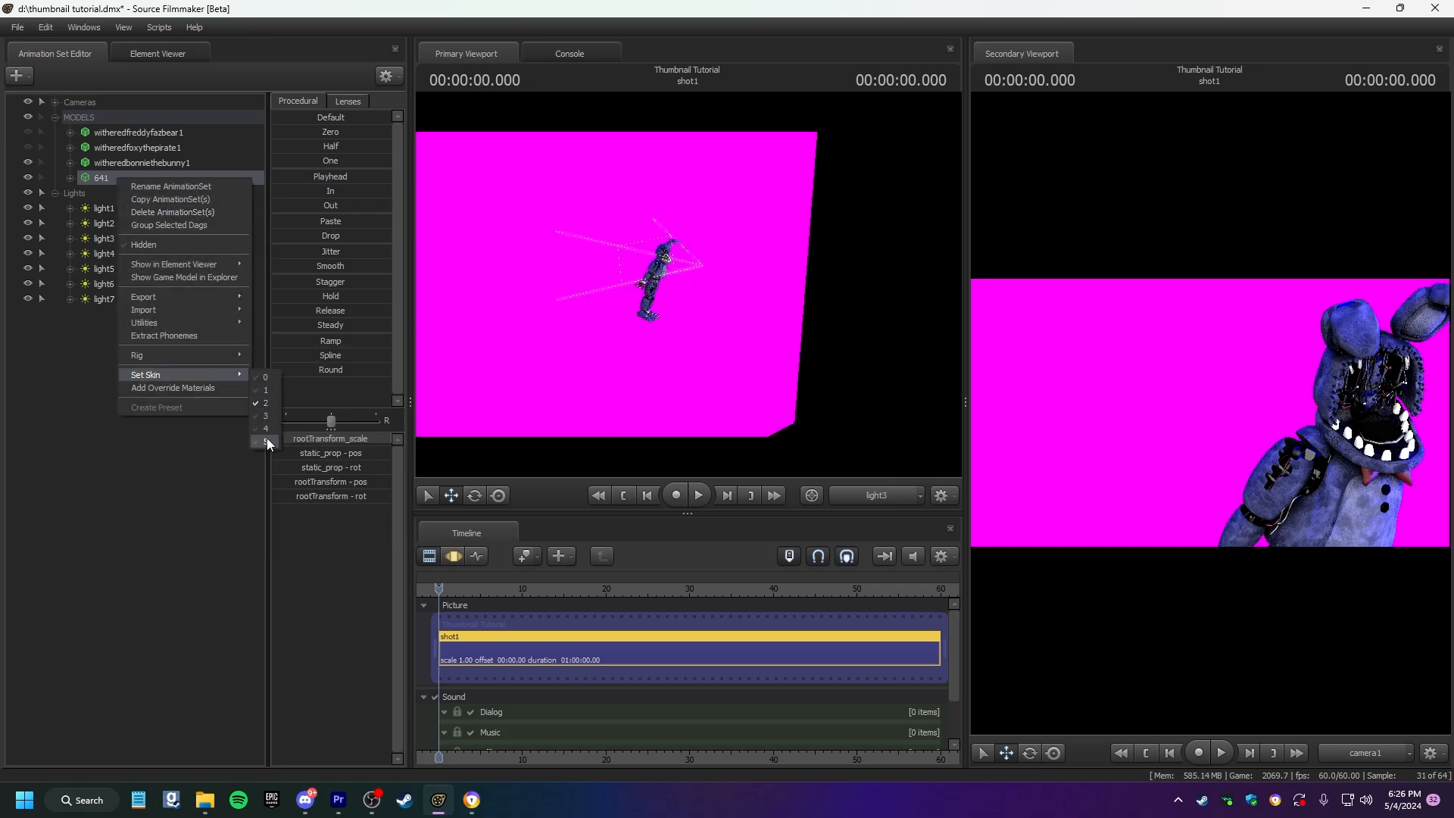
left_click(266, 440)
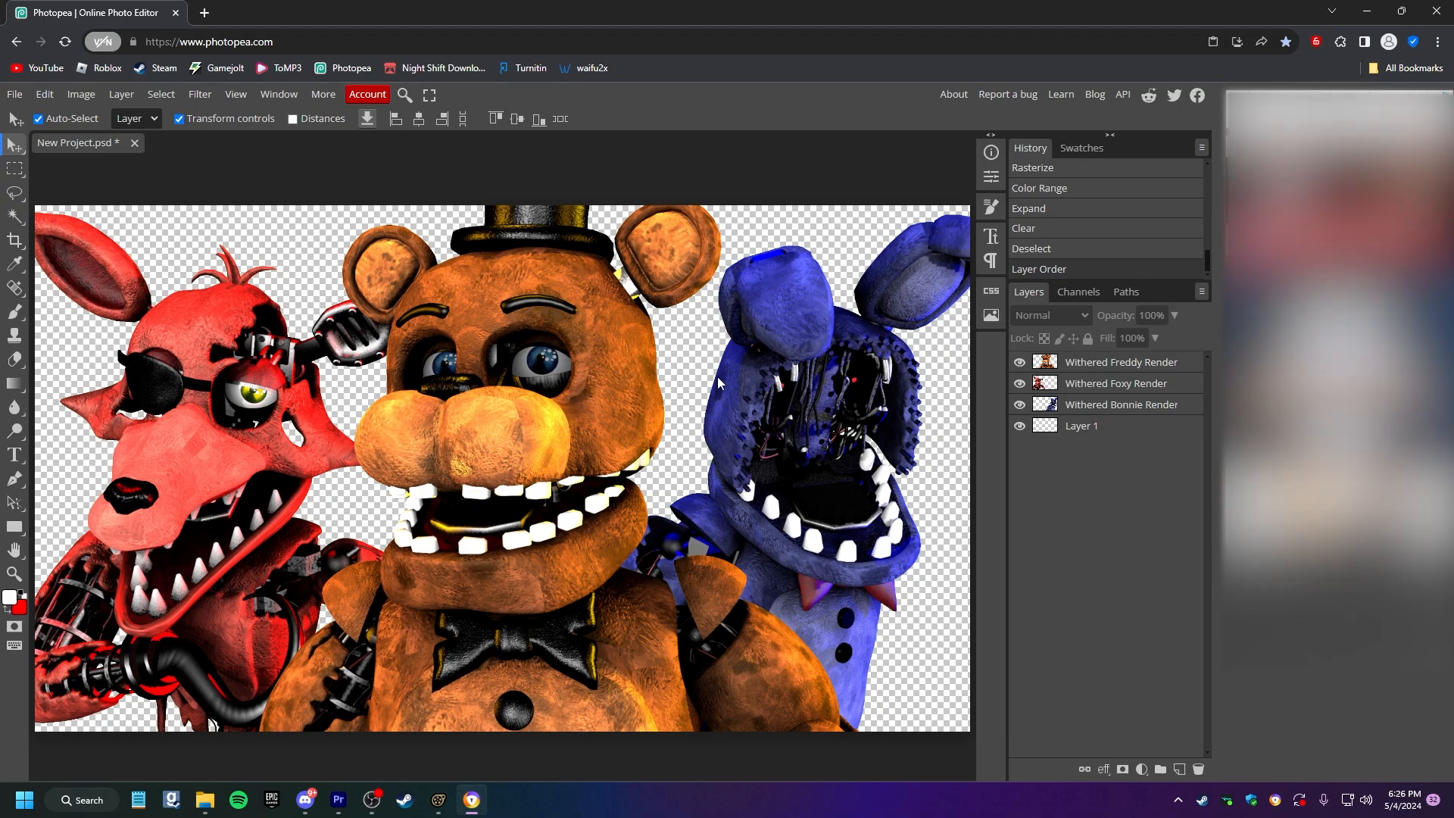
Add an Outer Glow layer style in pure blue (0000ff) to the Withered Bonnie Render layer.
right_click(1179, 411)
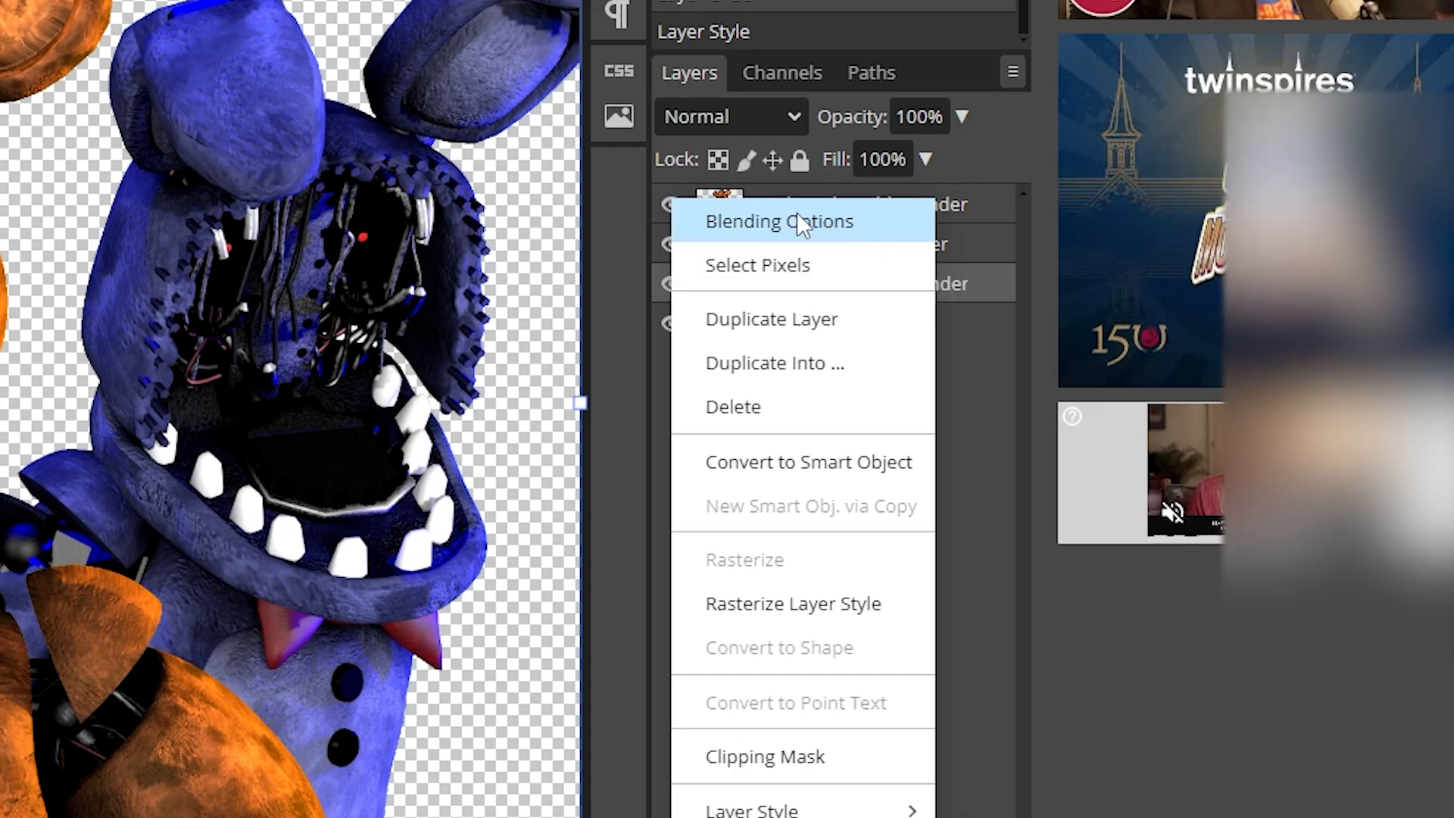
left_click(798, 216)
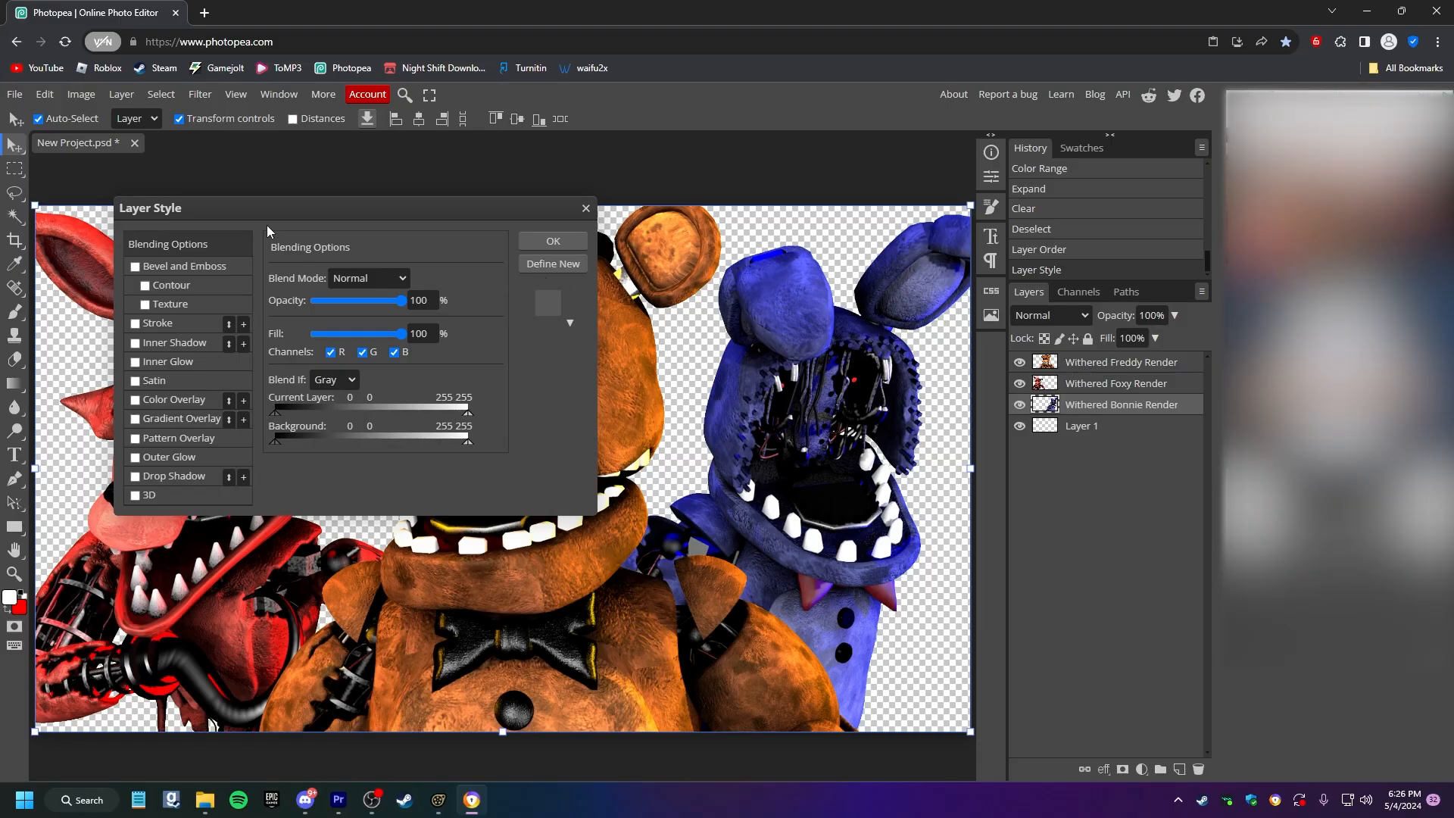
left_click_drag(289, 211, 755, 255)
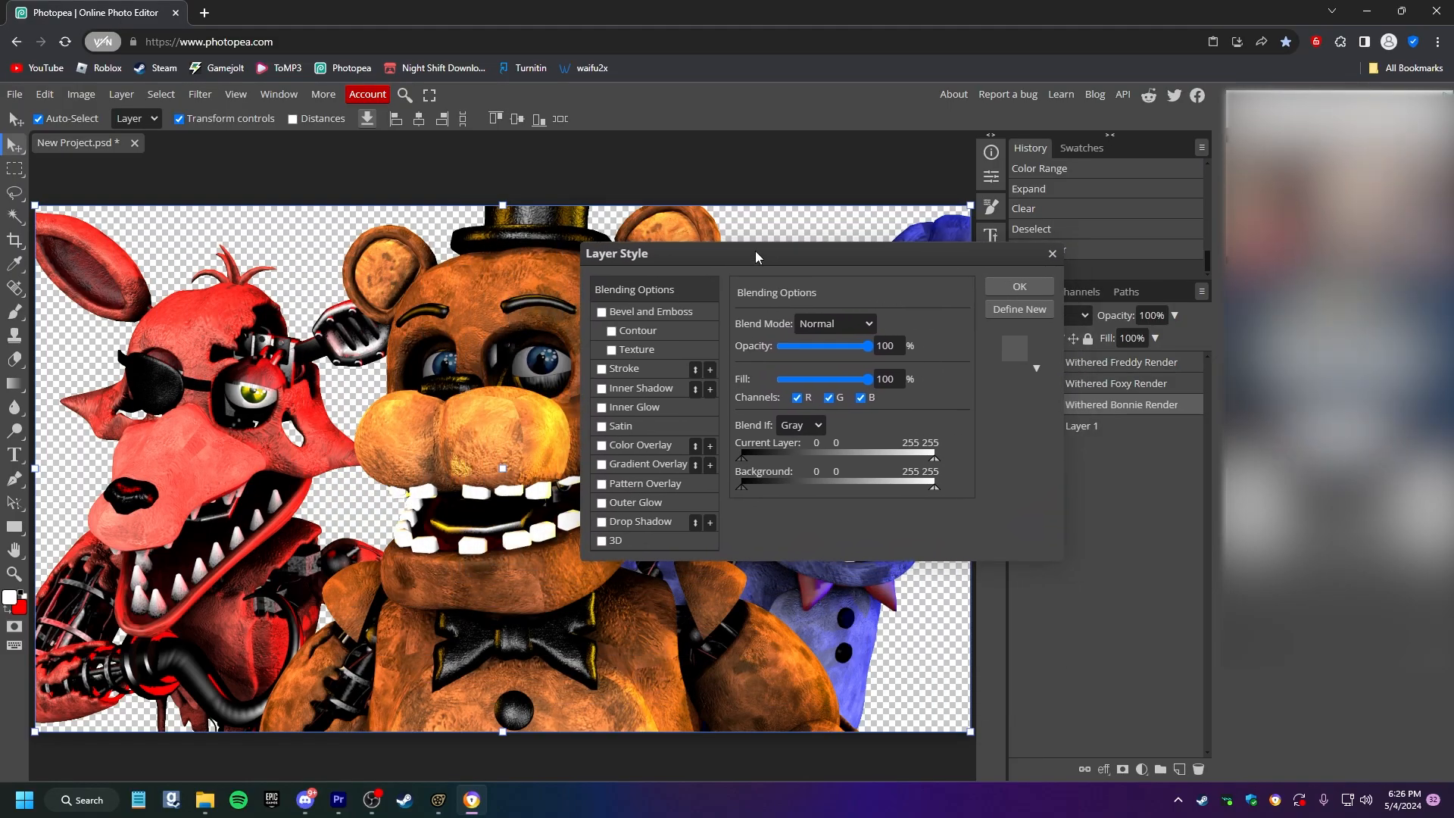
left_click(617, 504)
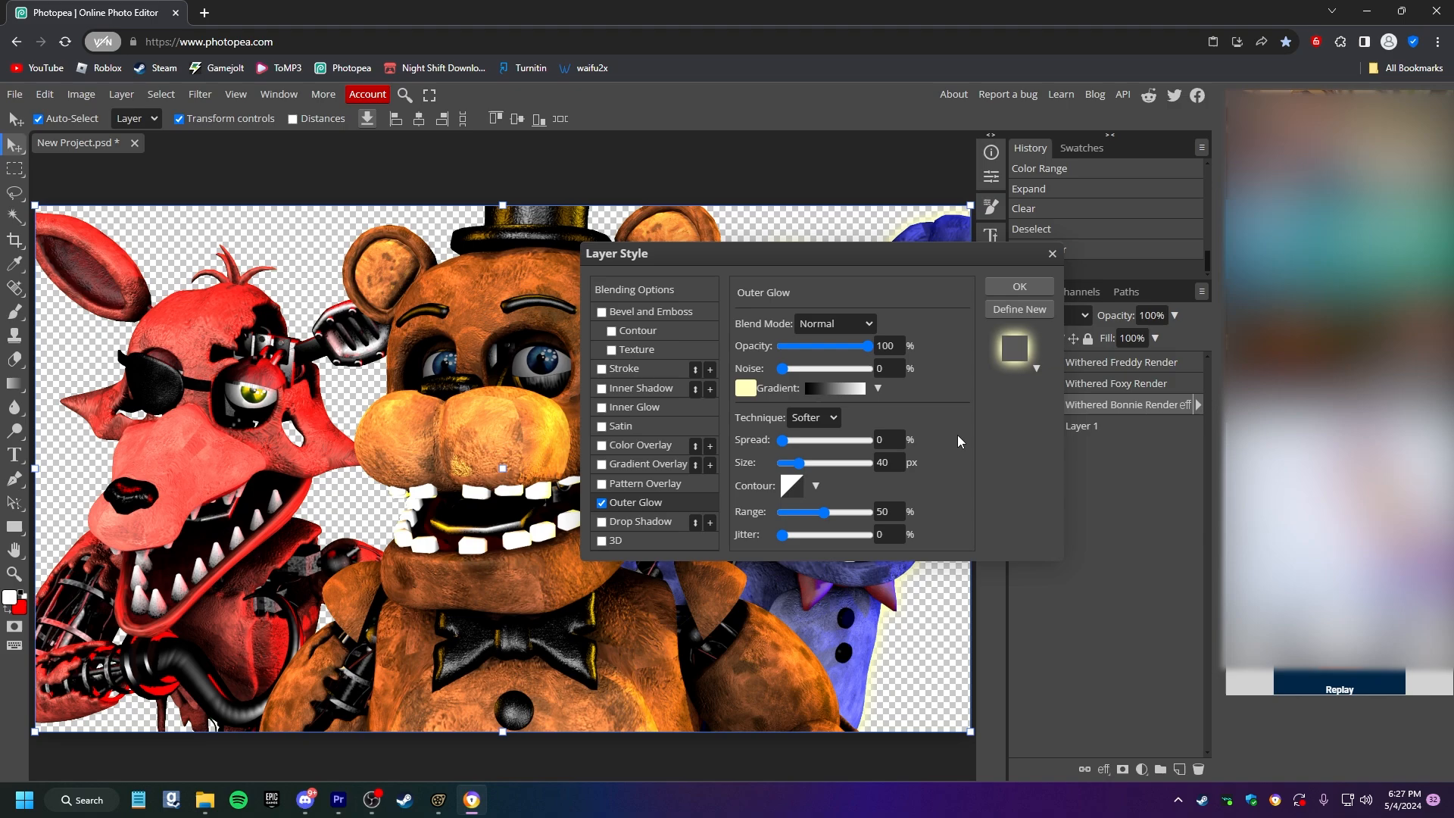
left_click(744, 387)
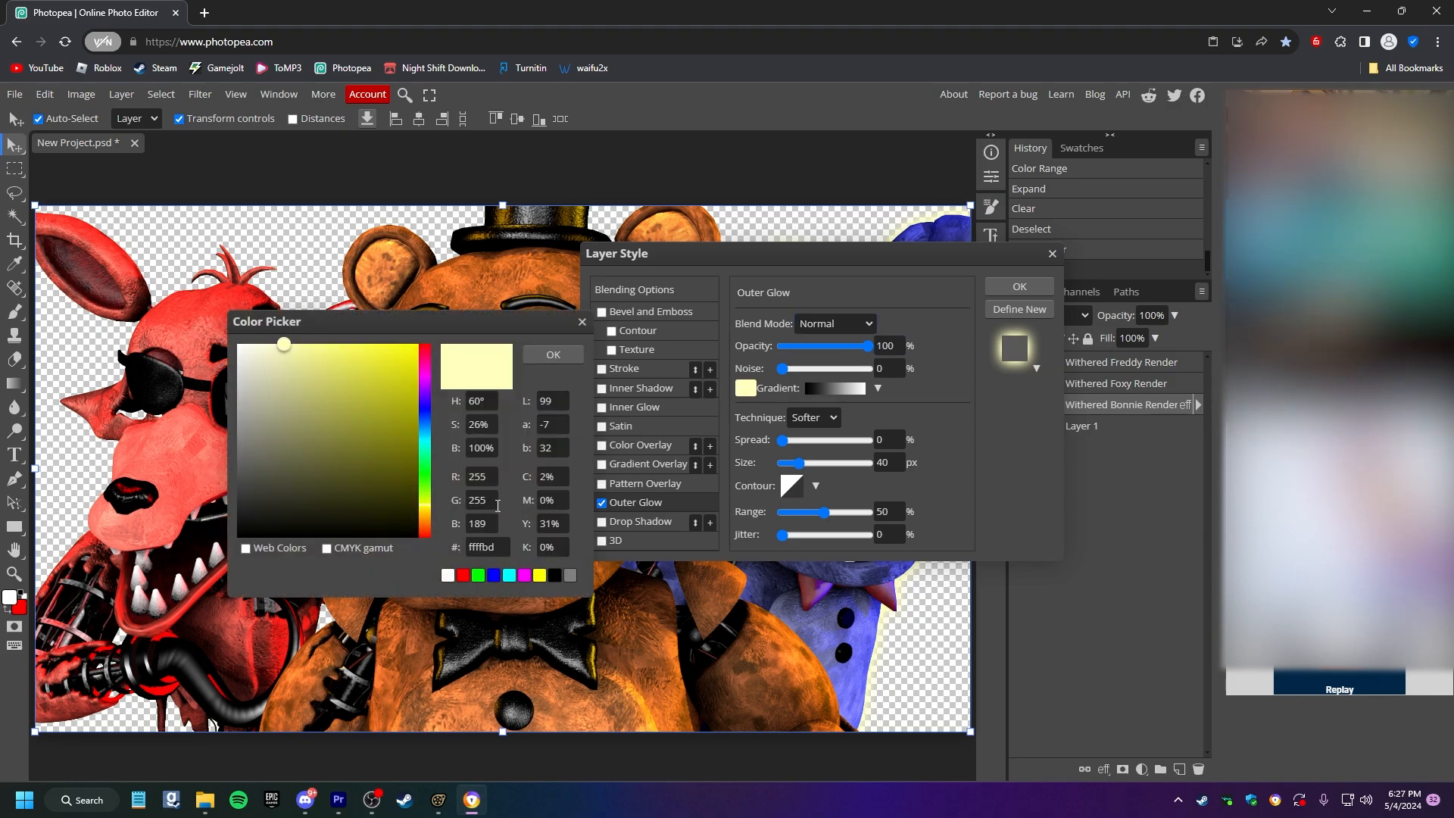
left_click(492, 576)
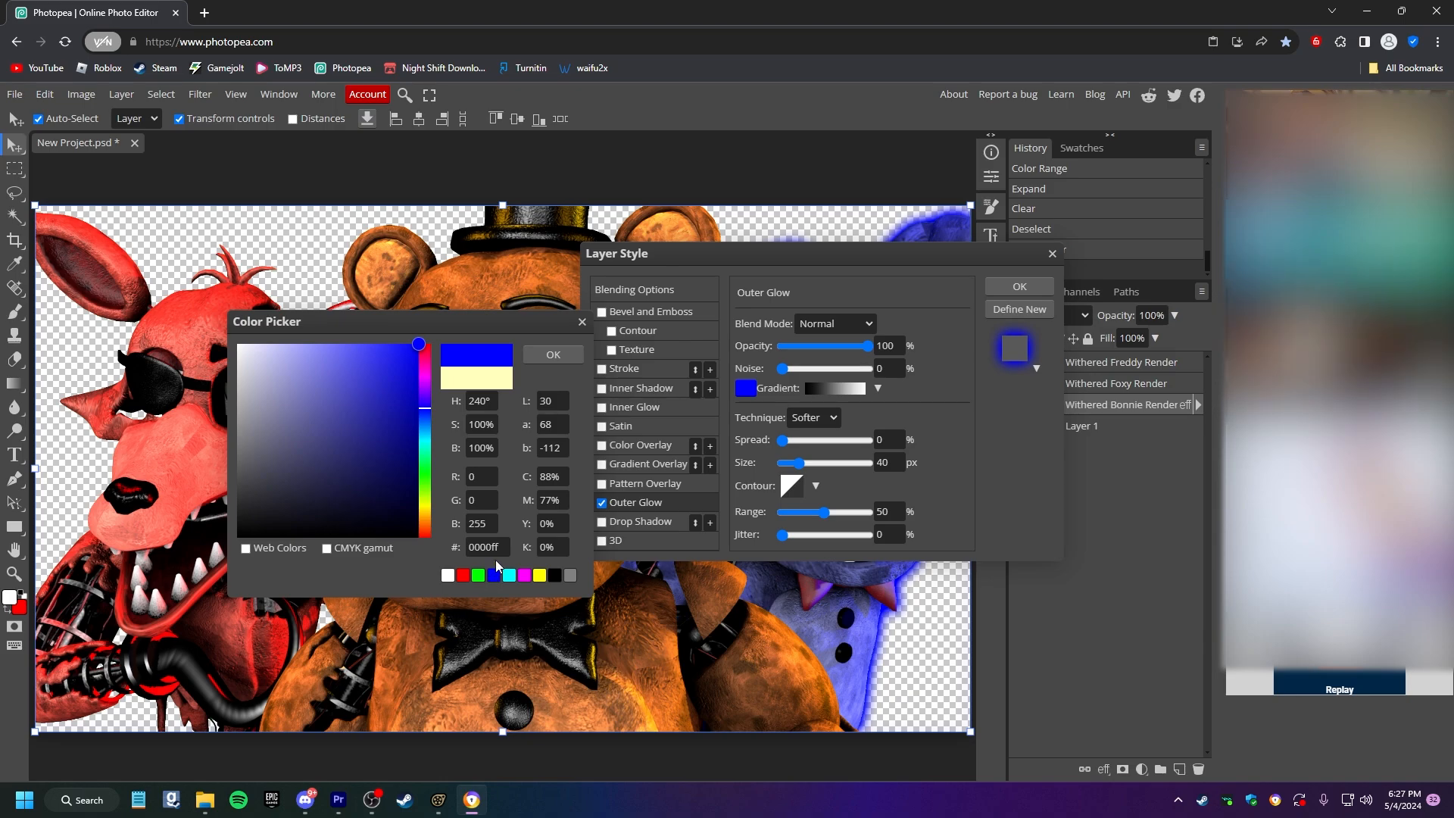
left_click(575, 362)
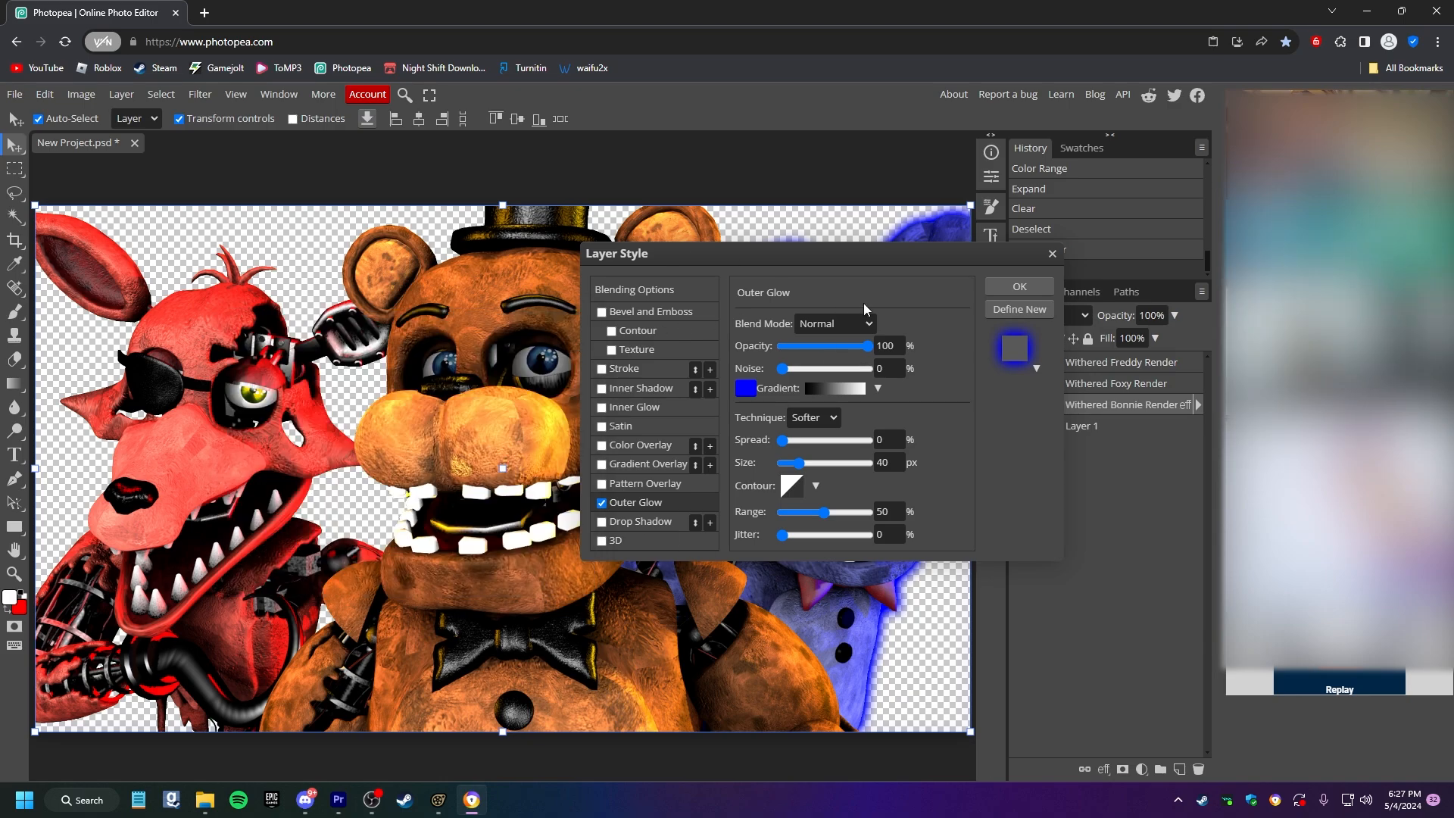
left_click(1005, 288)
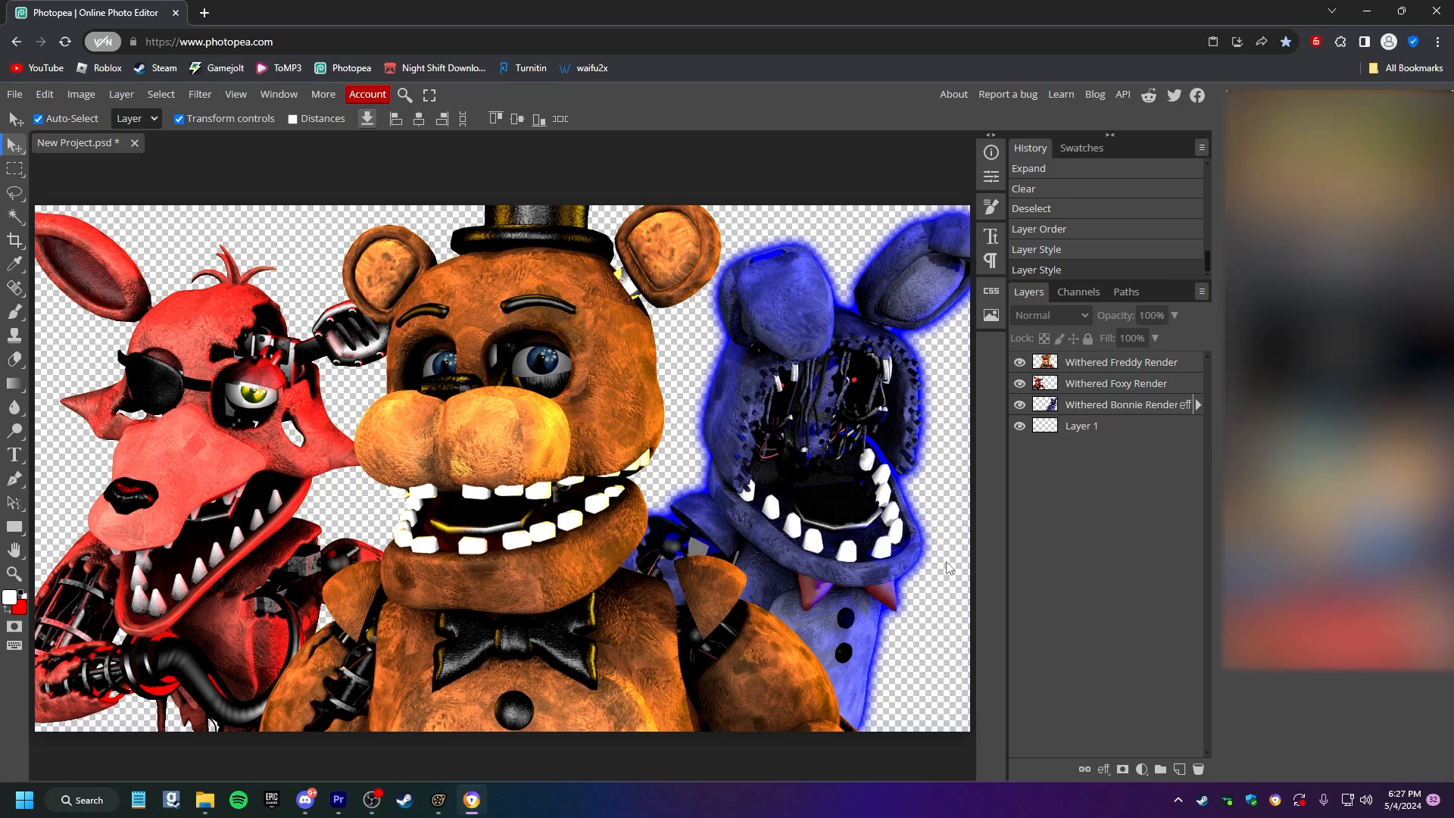
Add an Outer Glow layer style in pure red (ff0000) to the Withered Foxy Render layer.
double_click(1168, 390)
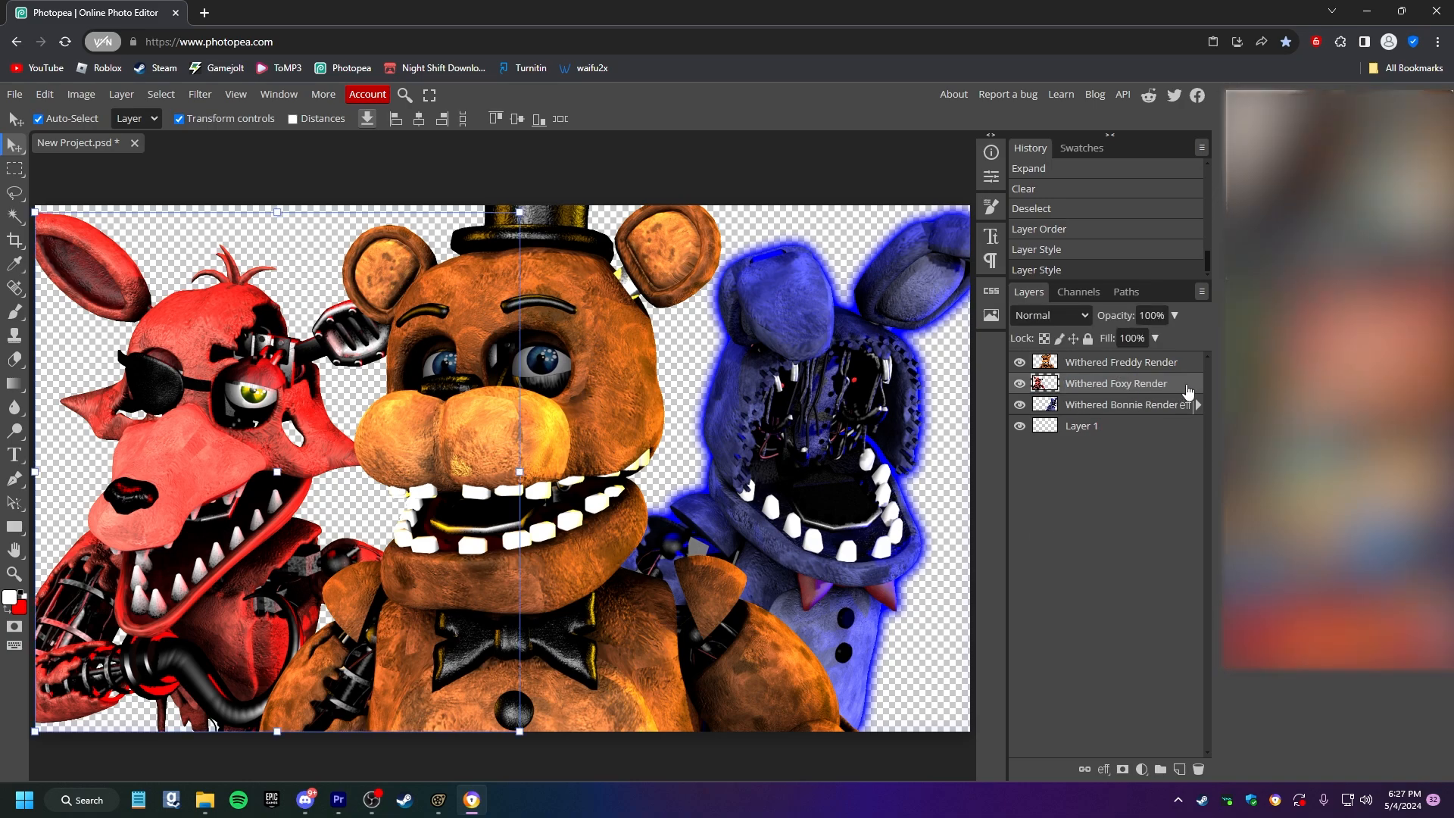
double_click(1188, 391)
left_click(677, 504)
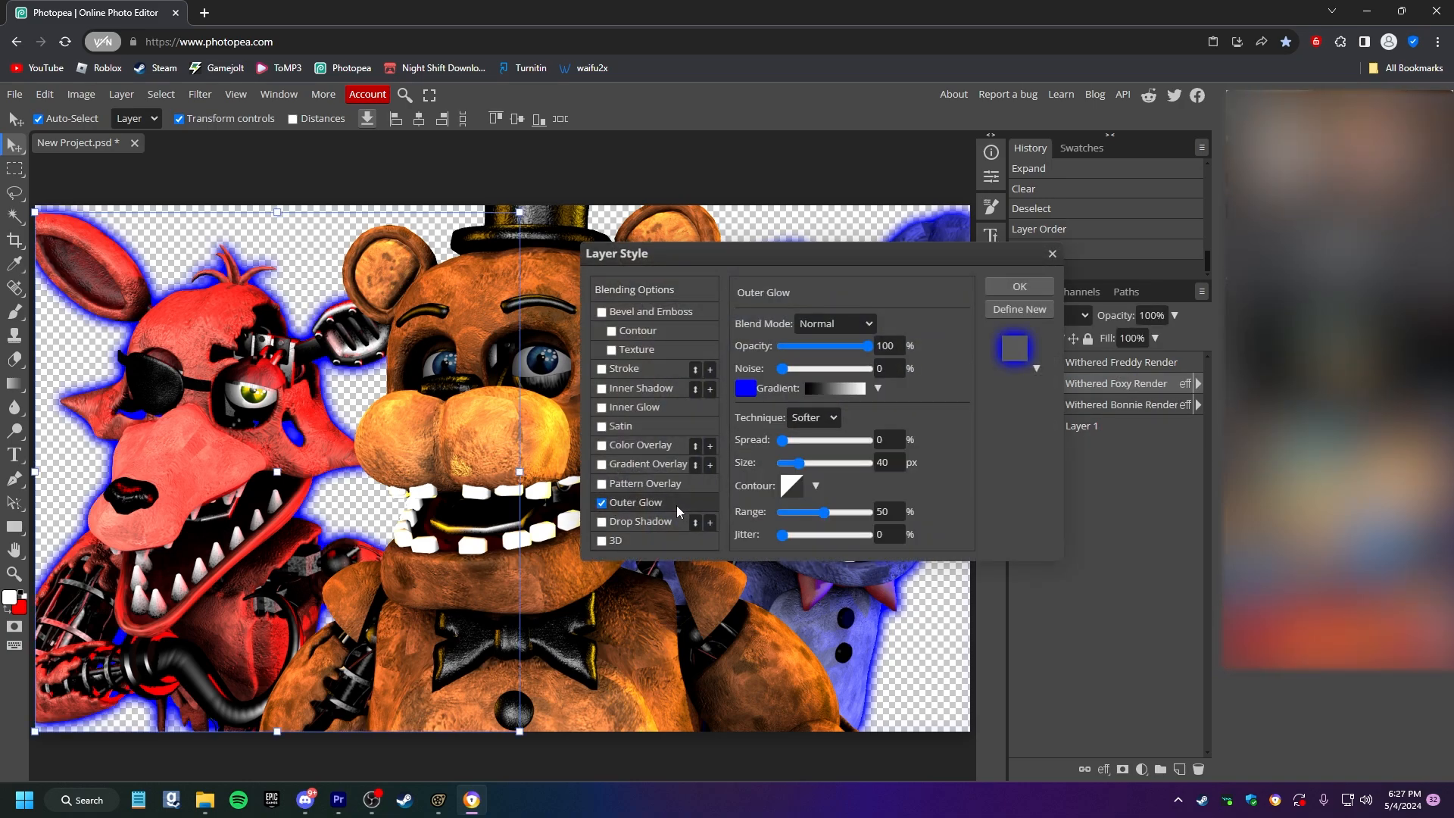
left_click(745, 388)
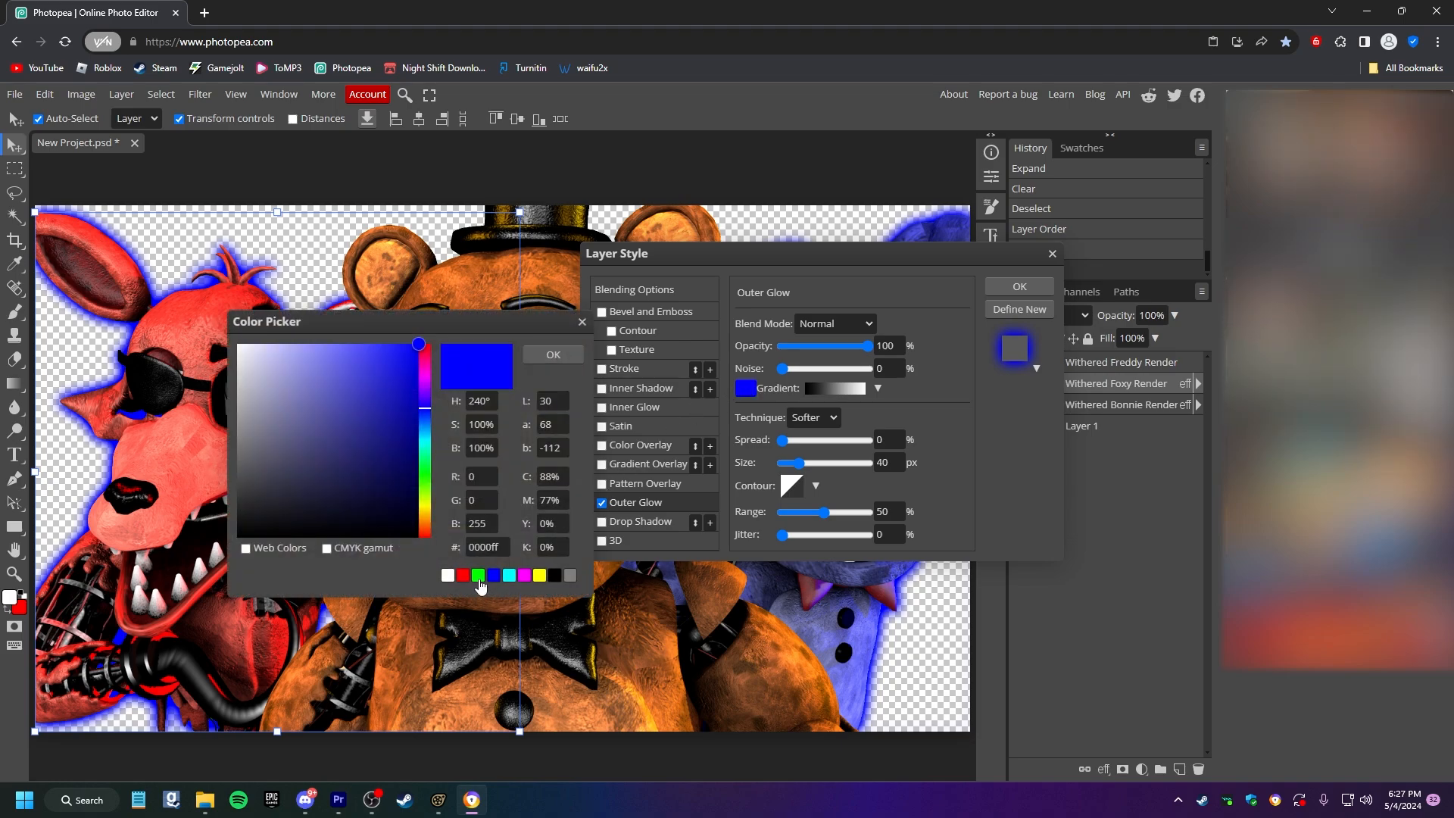
left_click(463, 575)
left_click(554, 355)
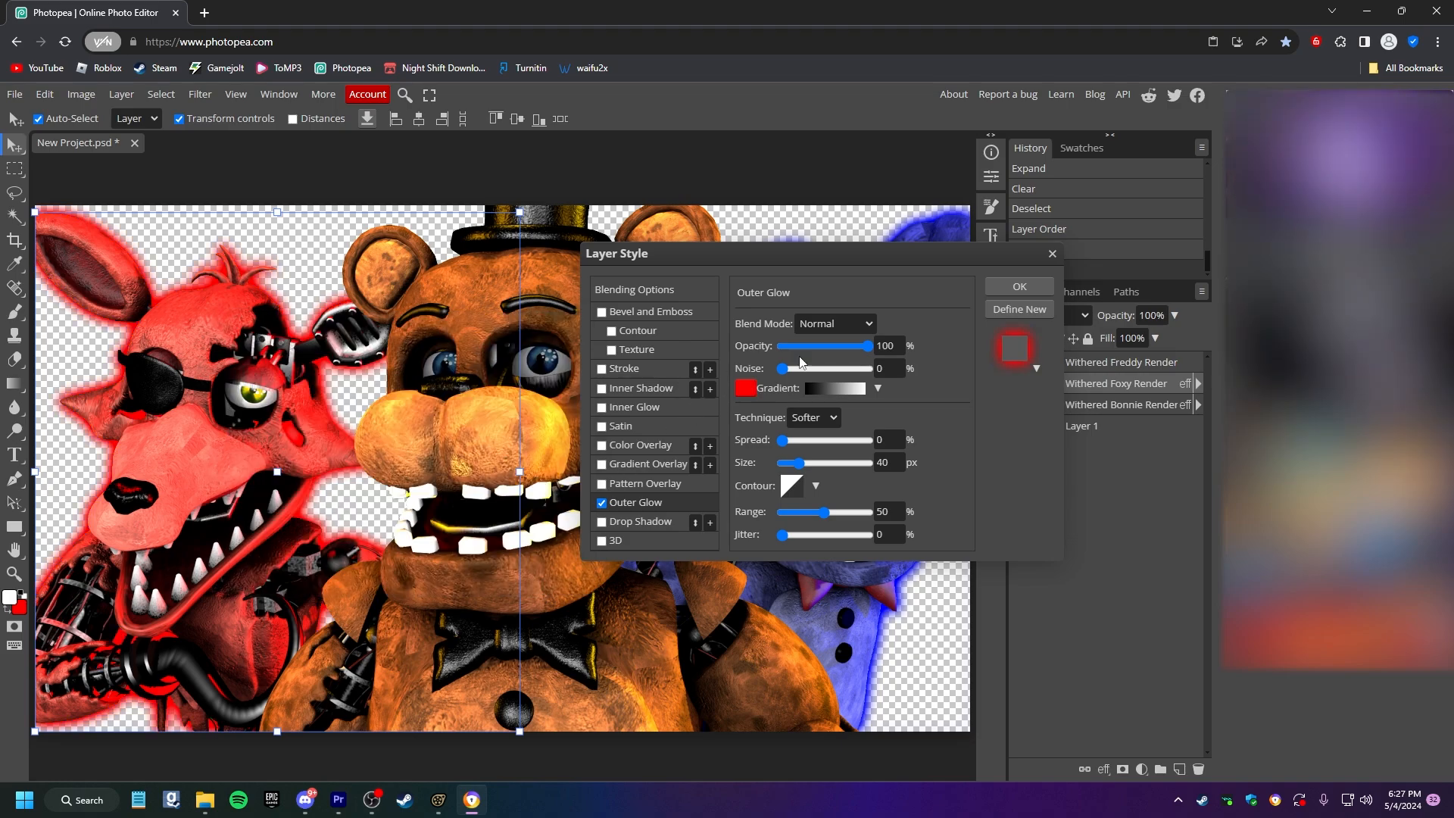
left_click(1019, 288)
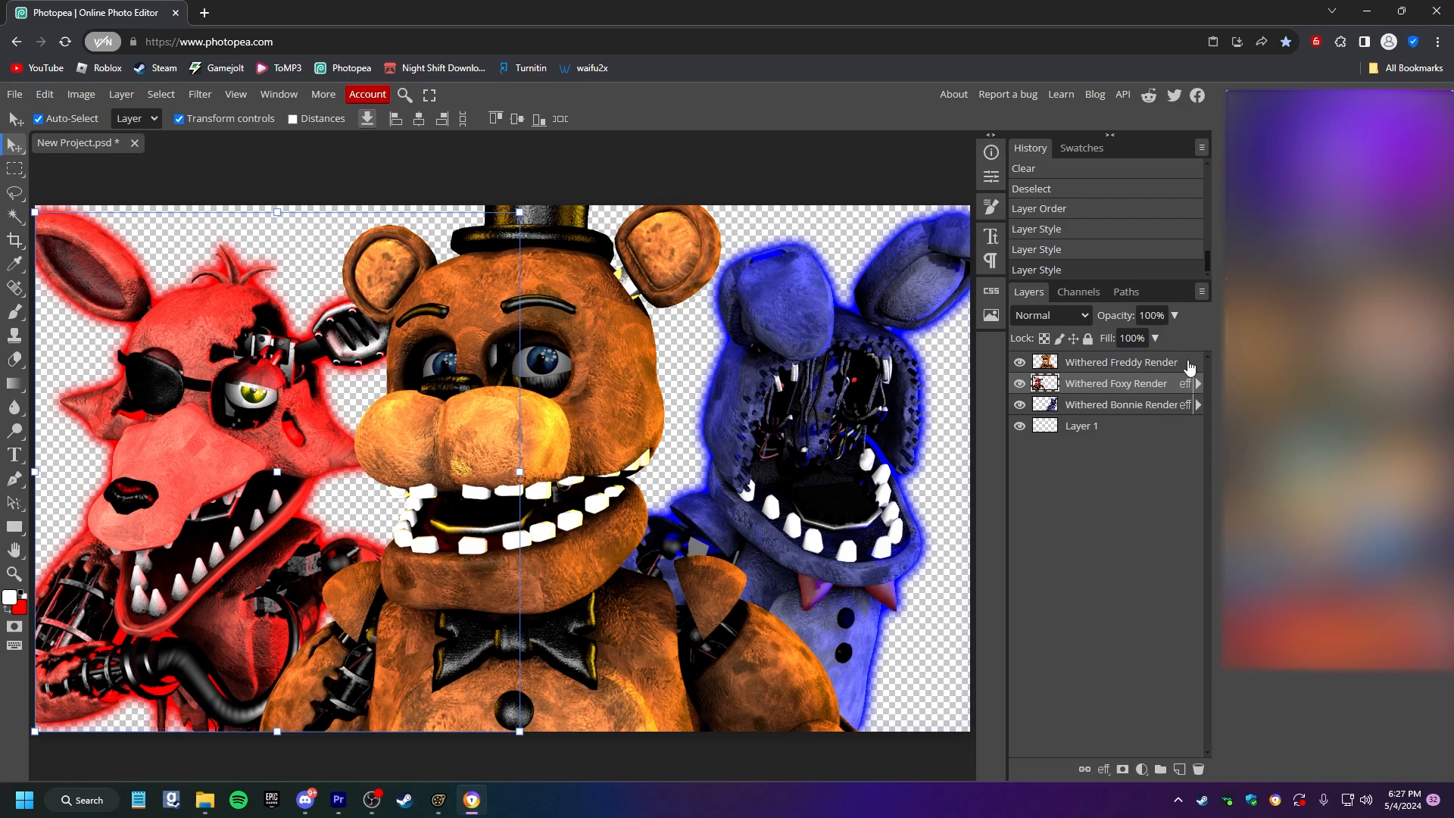
Add an Outer Glow layer style in orange (ff7200) to the Withered Freddy Render layer, then deselect the layer.
double_click(1187, 364)
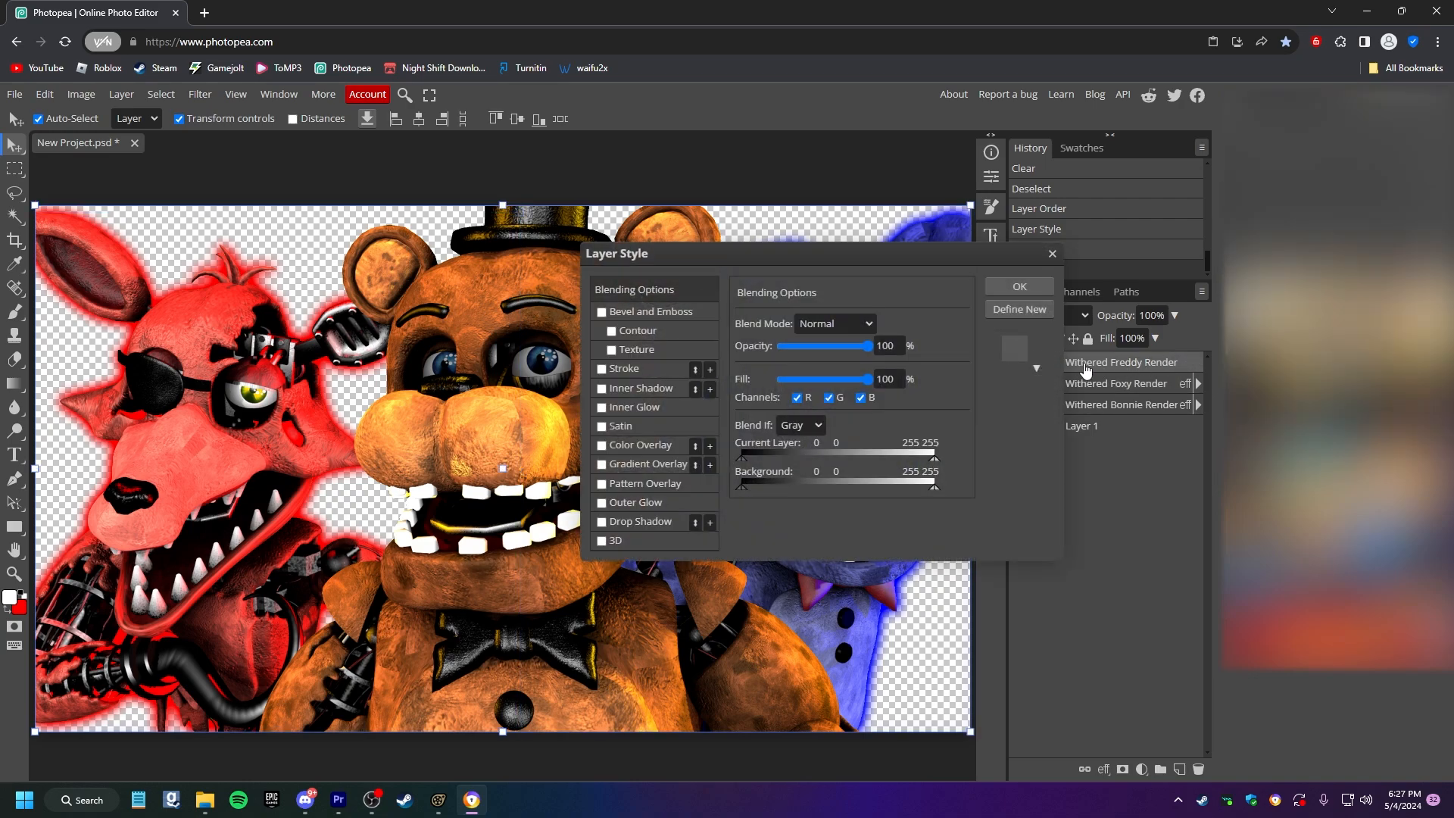
left_click(636, 502)
left_click(671, 502)
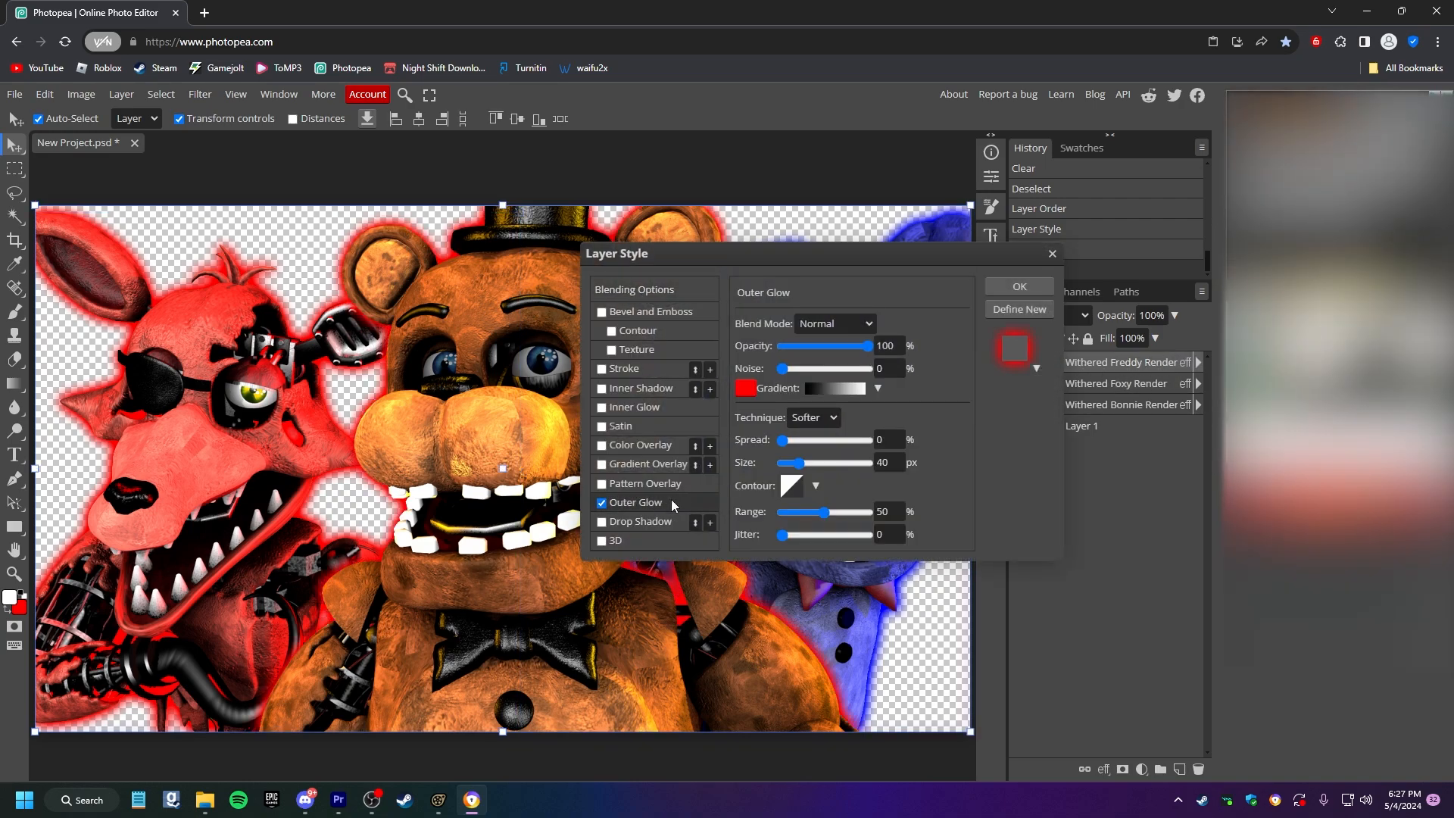
left_click(750, 389)
left_click_drag(462, 318, 1050, 267)
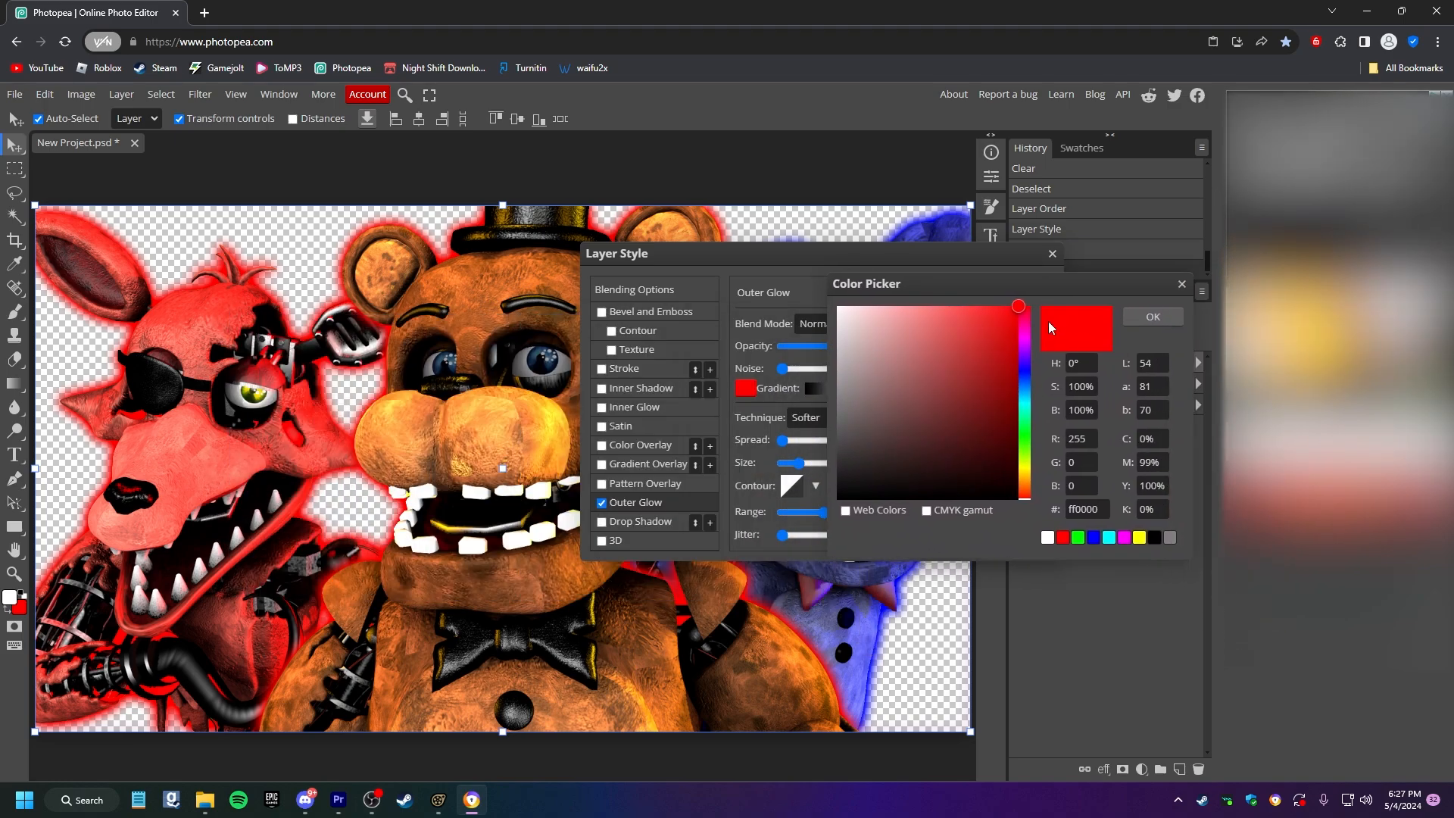
left_click(1025, 478)
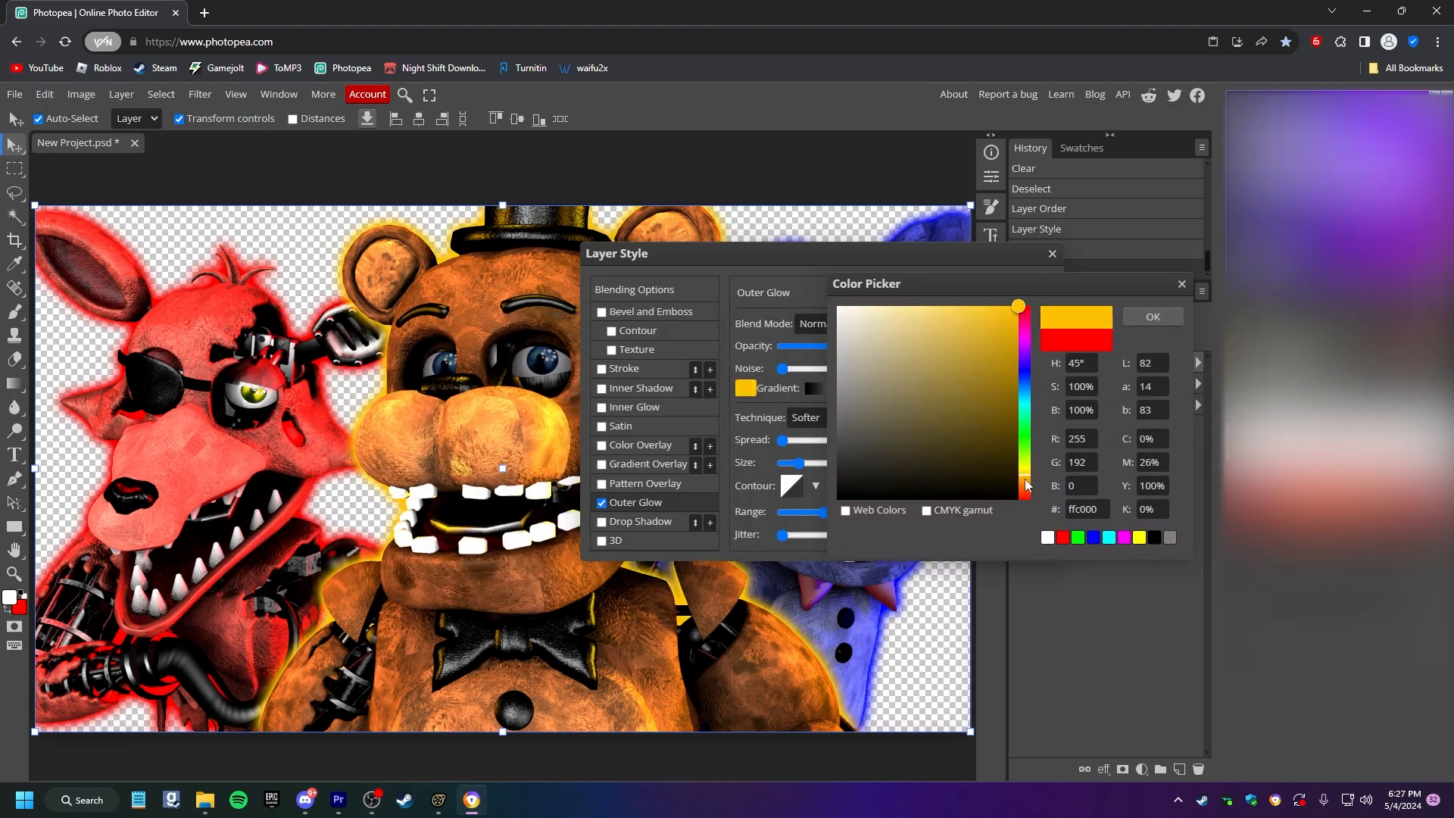
left_click_drag(1028, 485, 1028, 488)
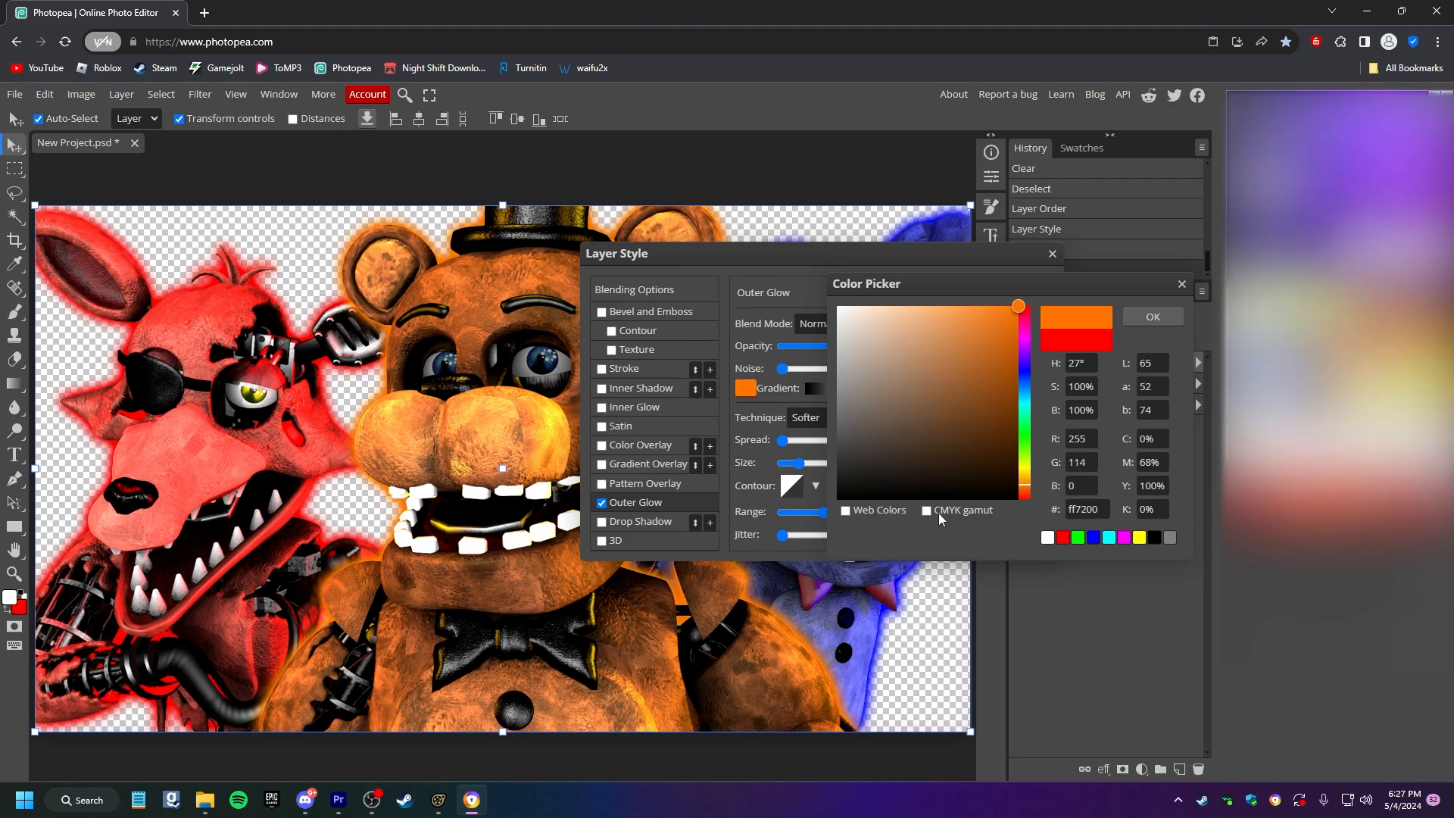
key("Return")
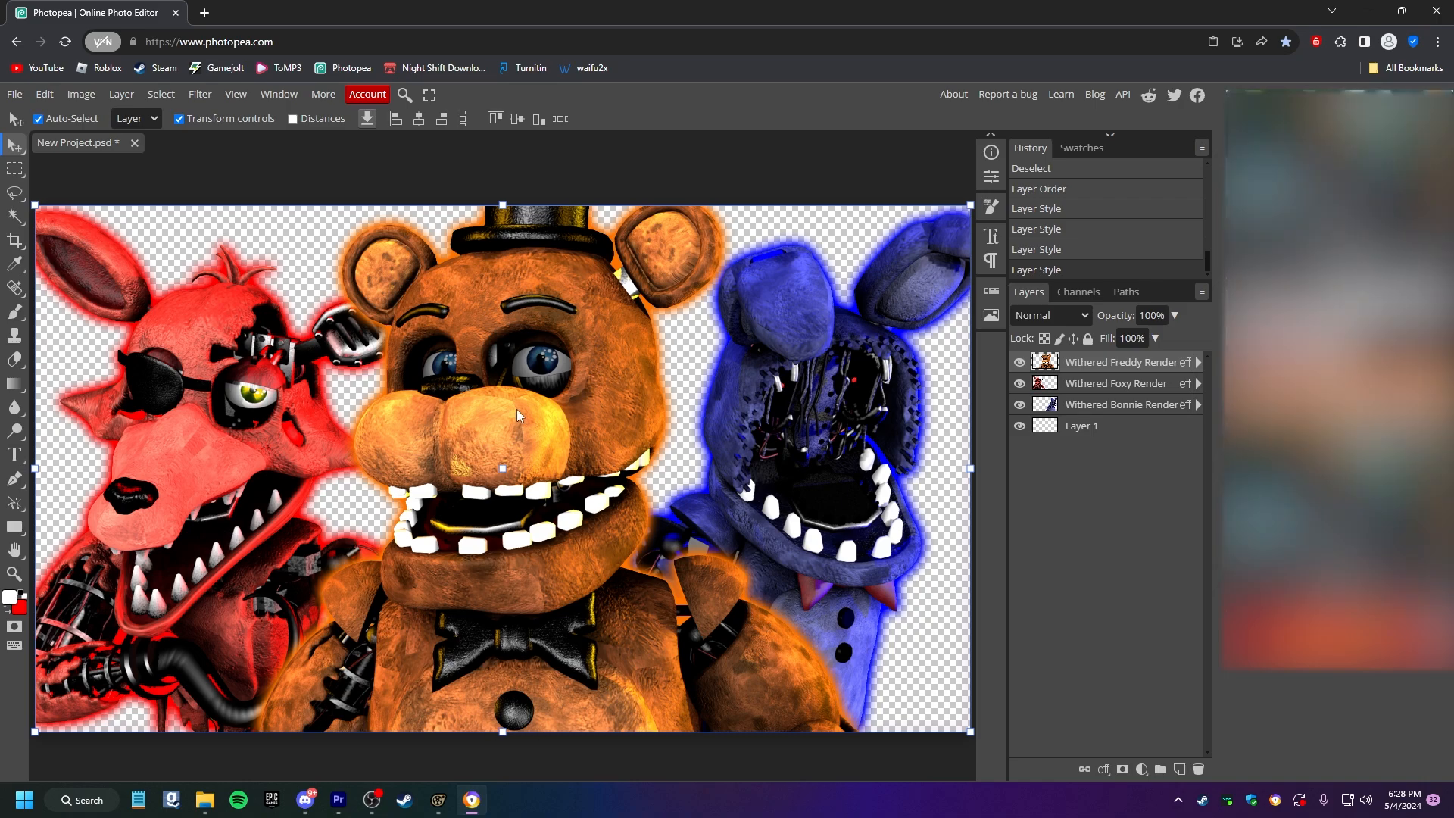
left_click(320, 254)
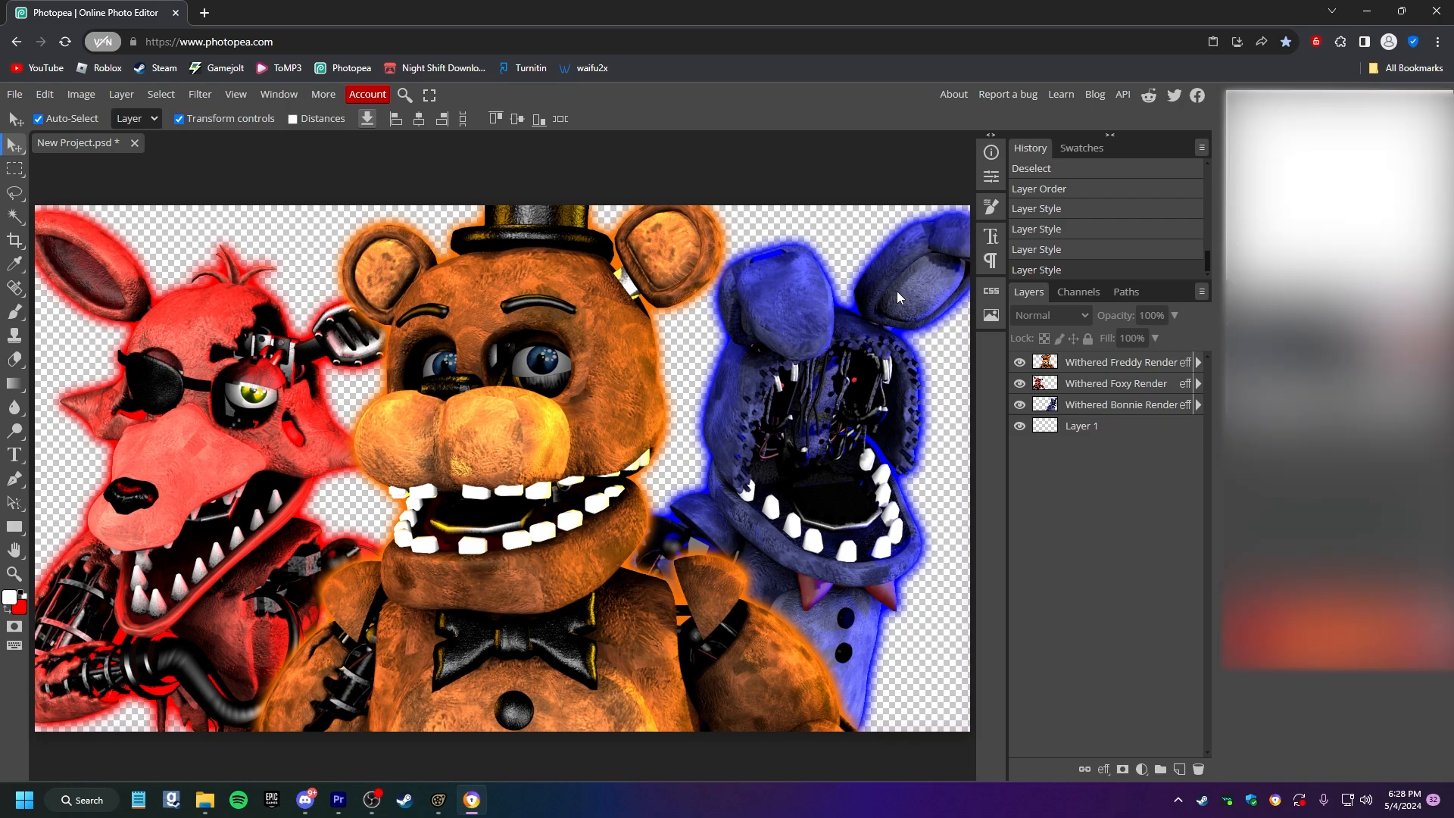
Choose the Gradient tool and set the starting colour stop of its gradient to magenta (ff00ff).
left_click(16, 388)
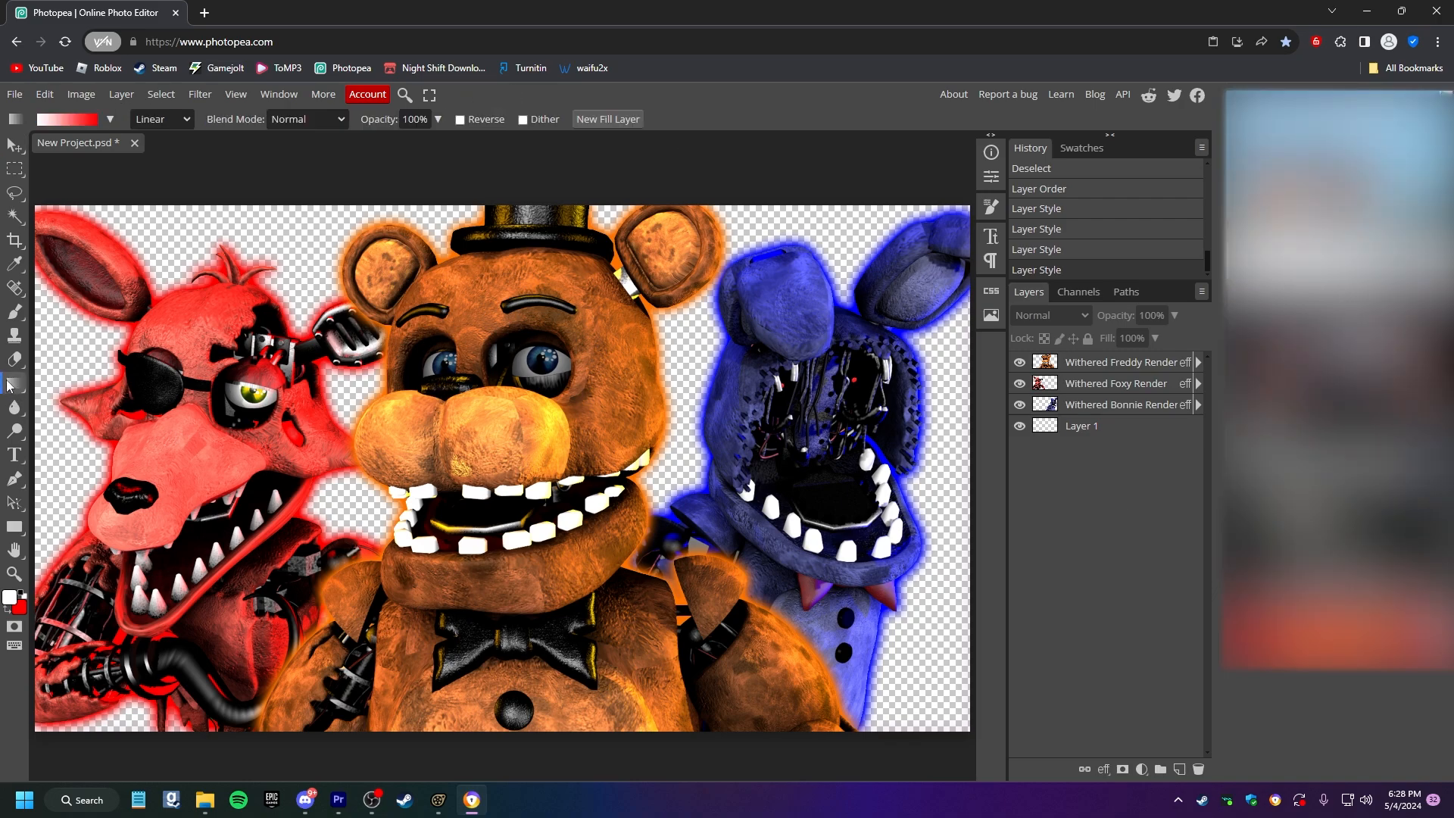
left_click(79, 120)
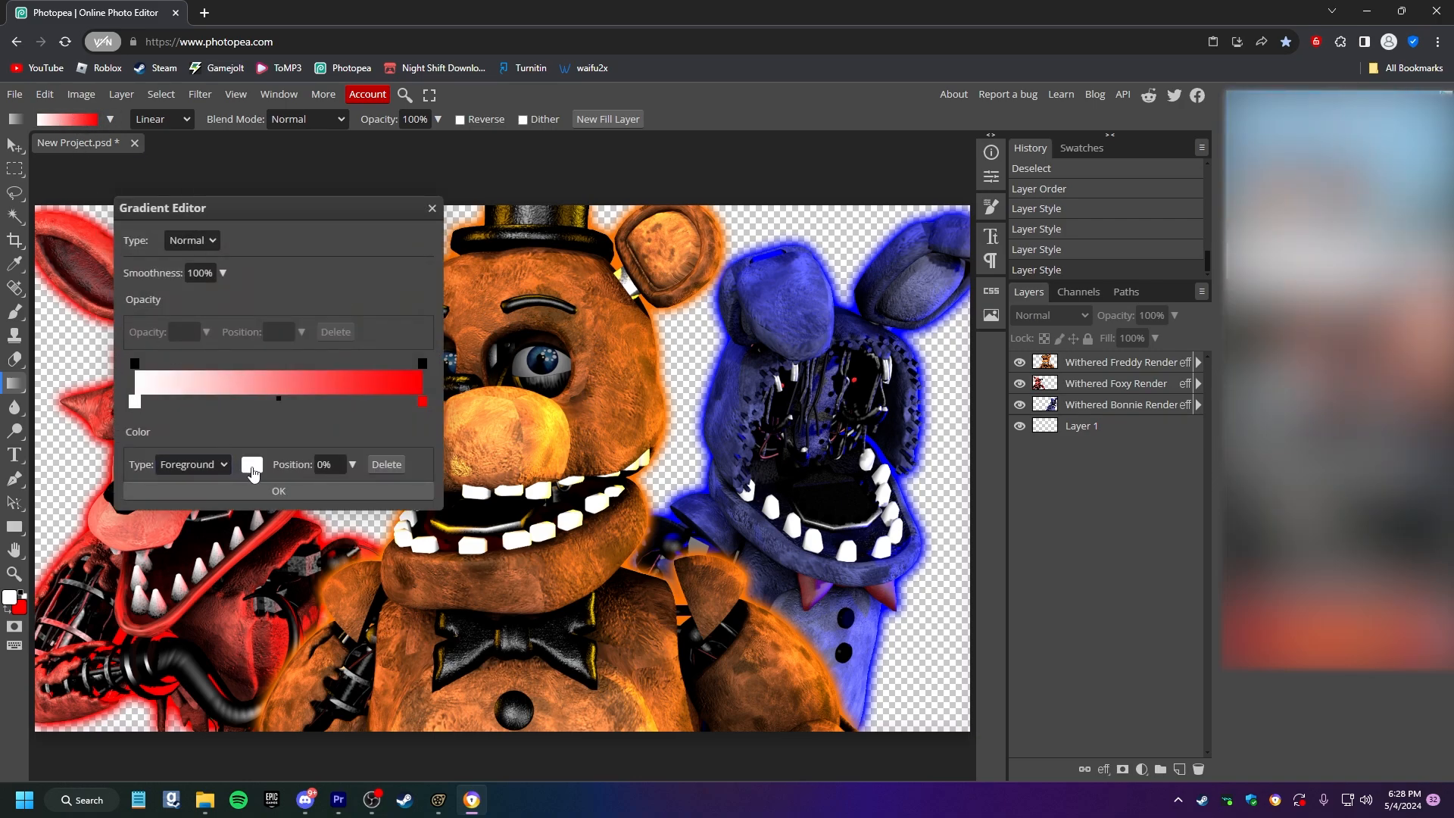
left_click(252, 464)
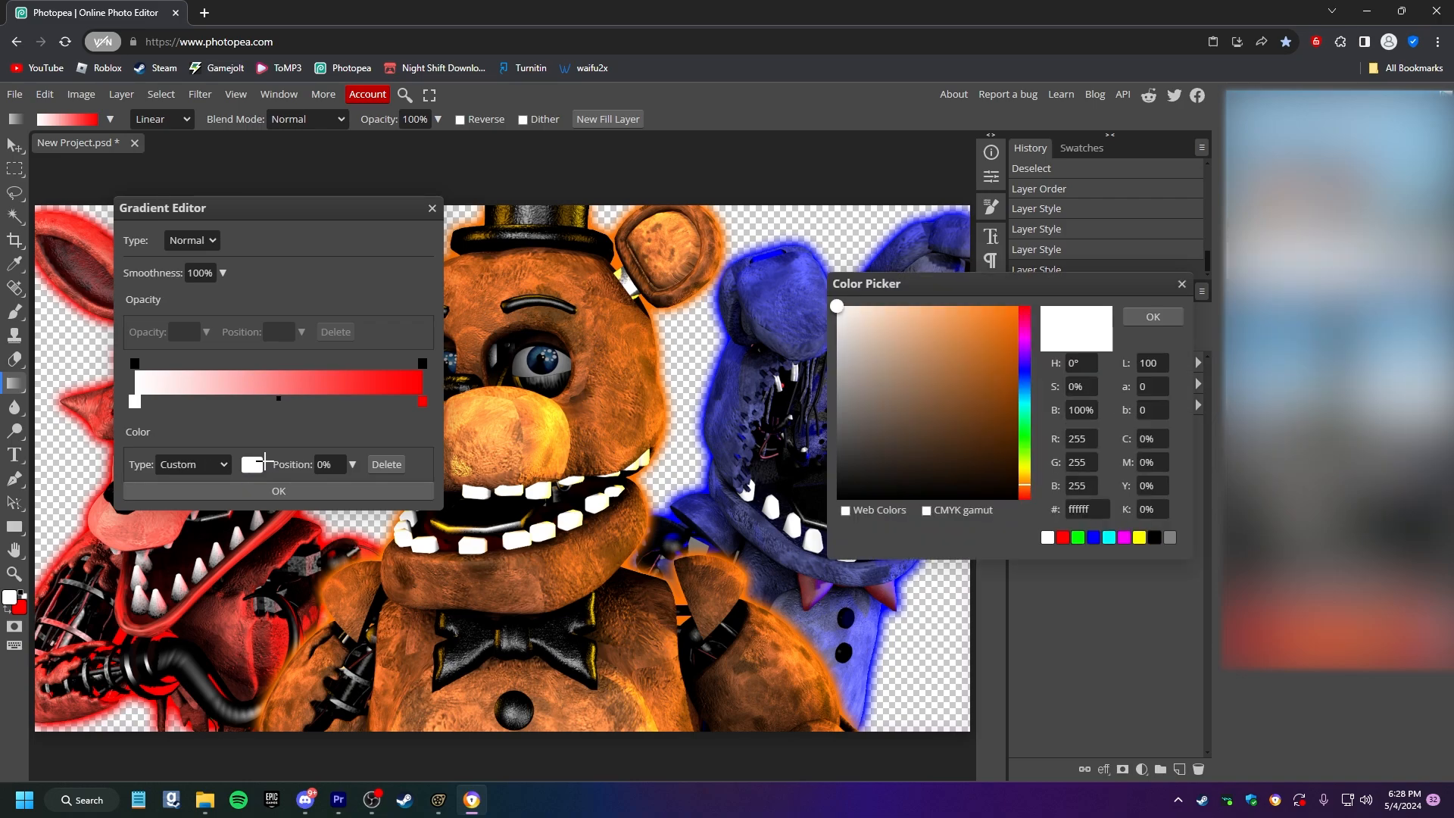
left_click(1124, 538)
left_click(1155, 320)
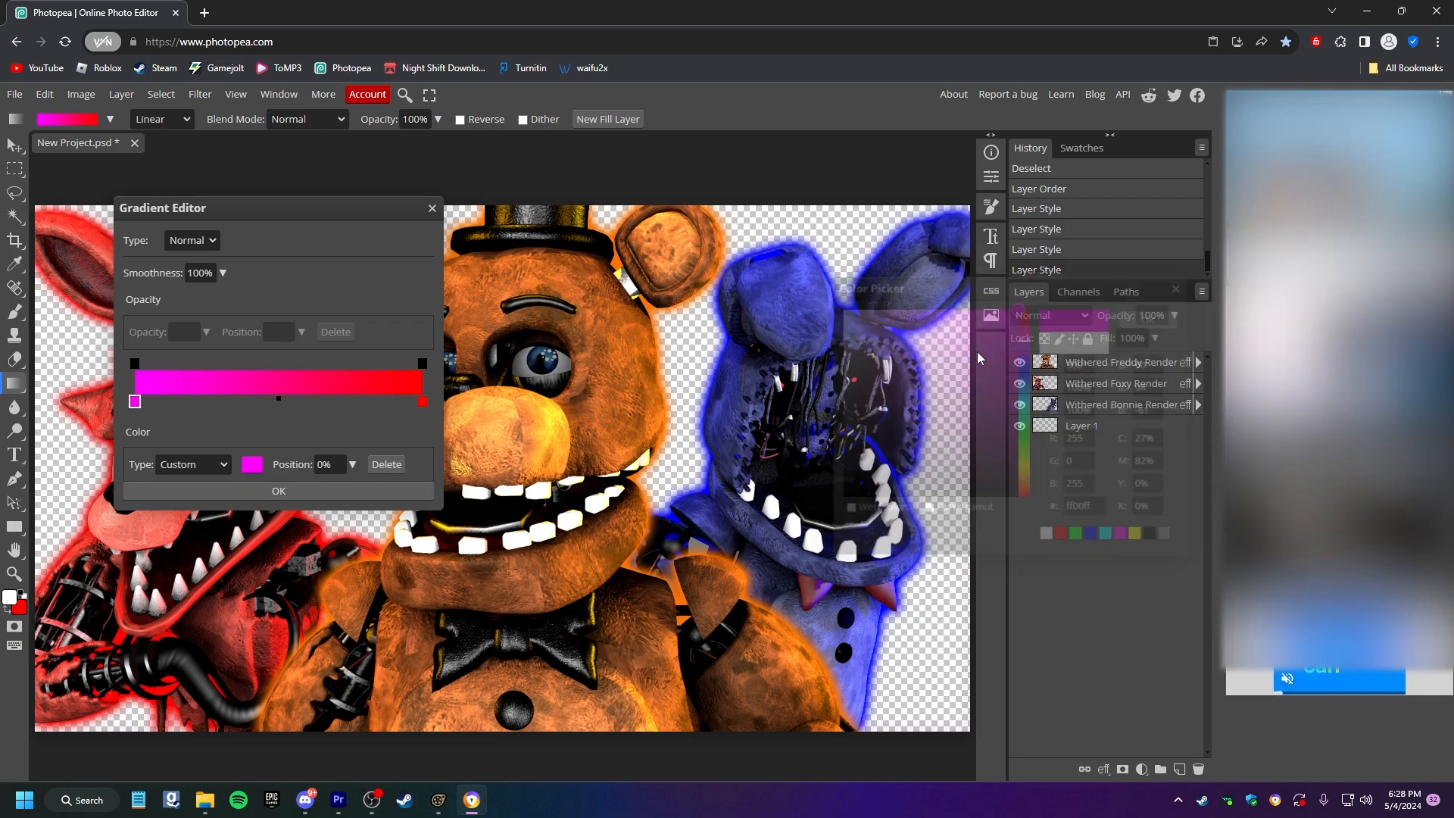
Set the gradient's end colour stop to a darker magenta (c200c2) and accept the edited gradient.
left_click(422, 401)
left_click(254, 463)
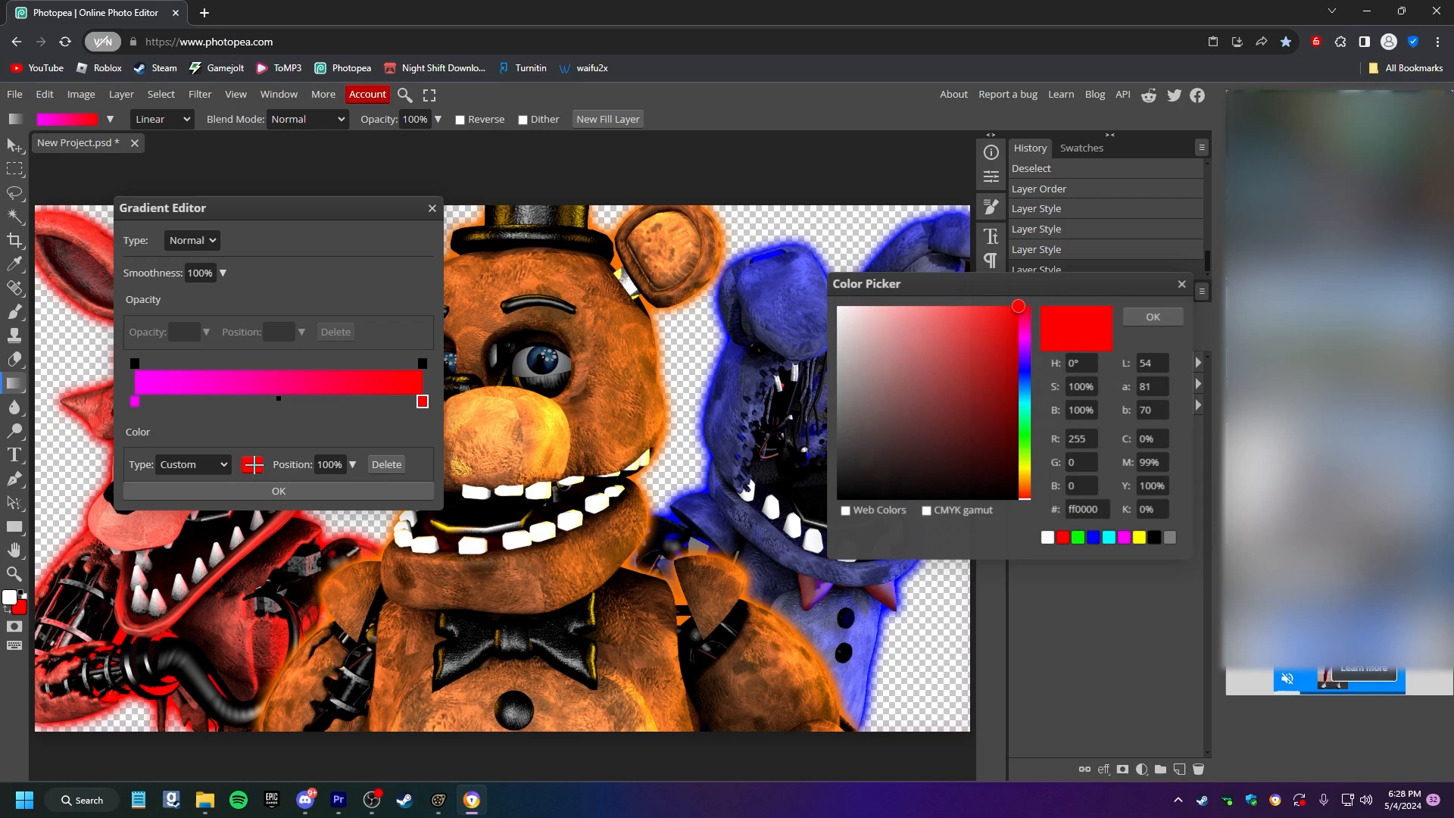
left_click(1124, 537)
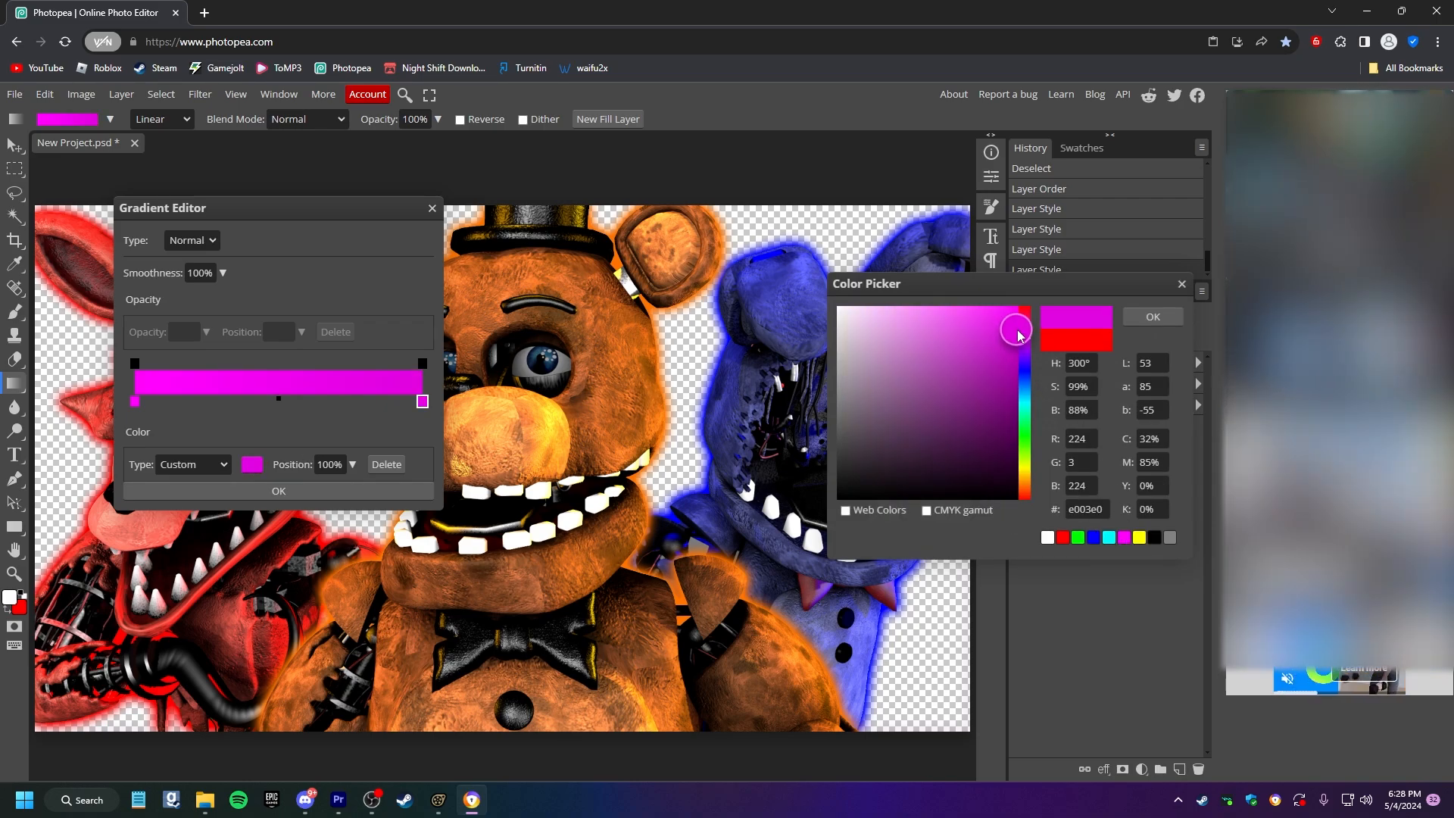
left_click_drag(1011, 353, 1045, 352)
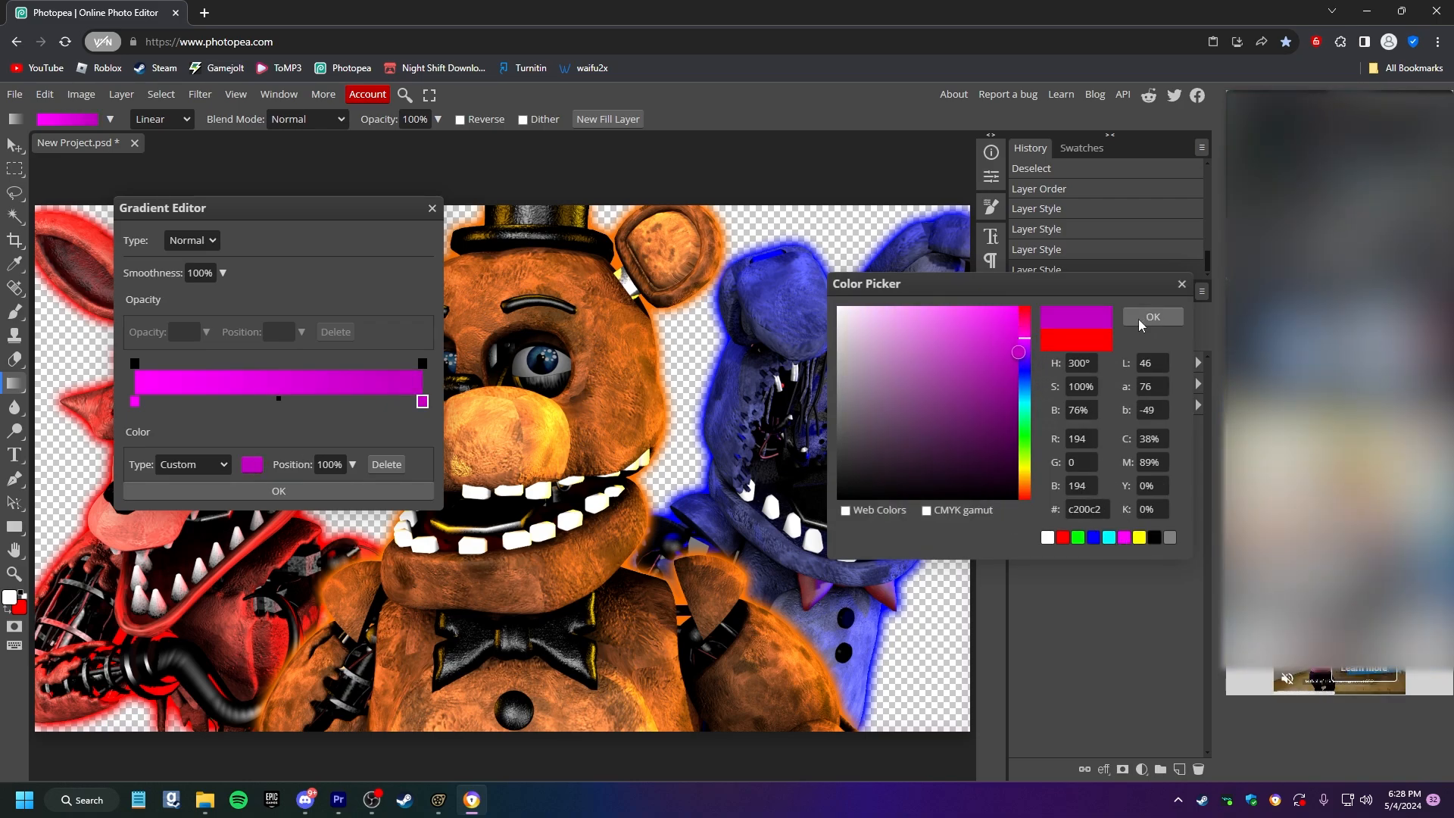
left_click(1143, 322)
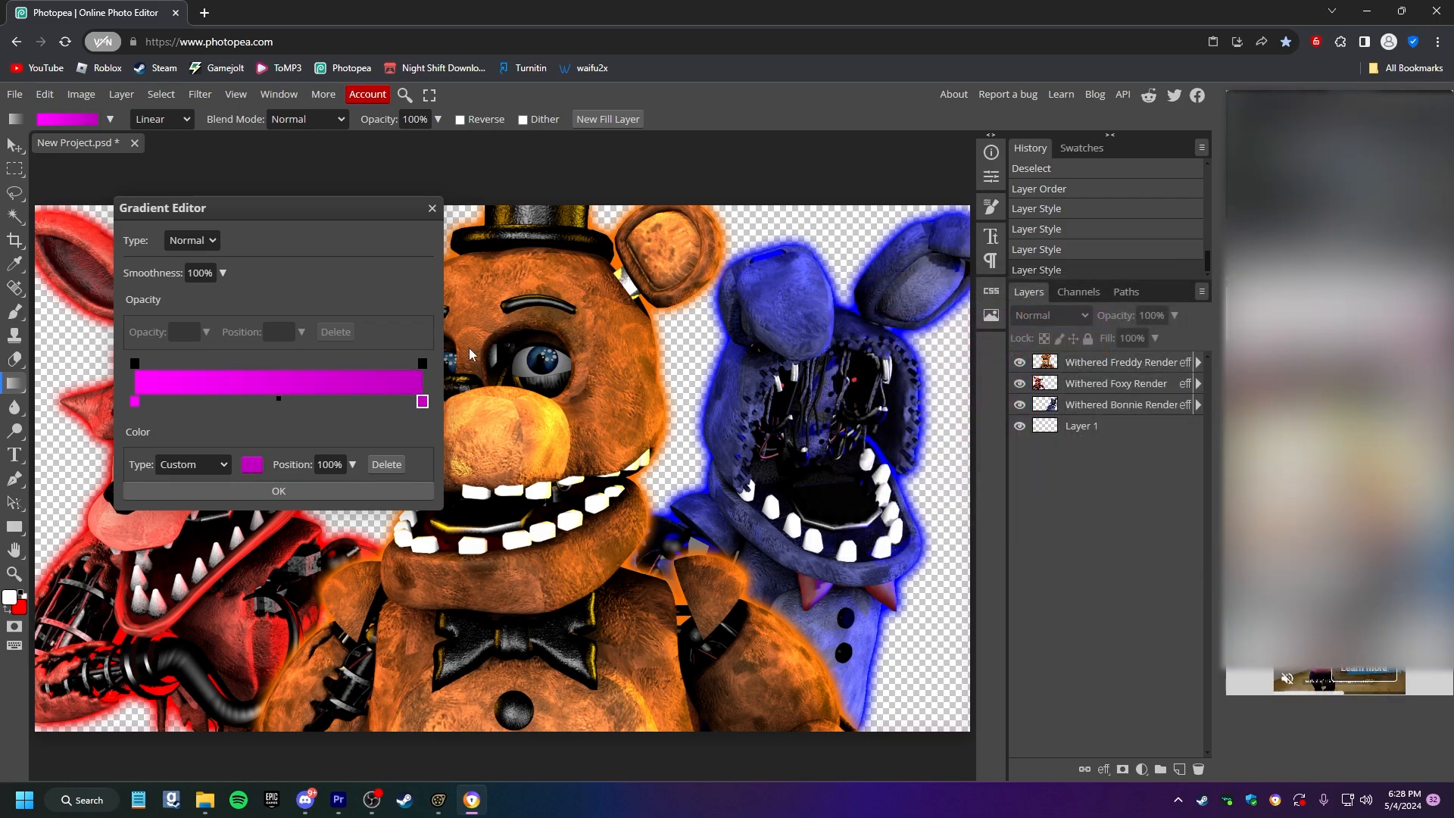
left_click(267, 492)
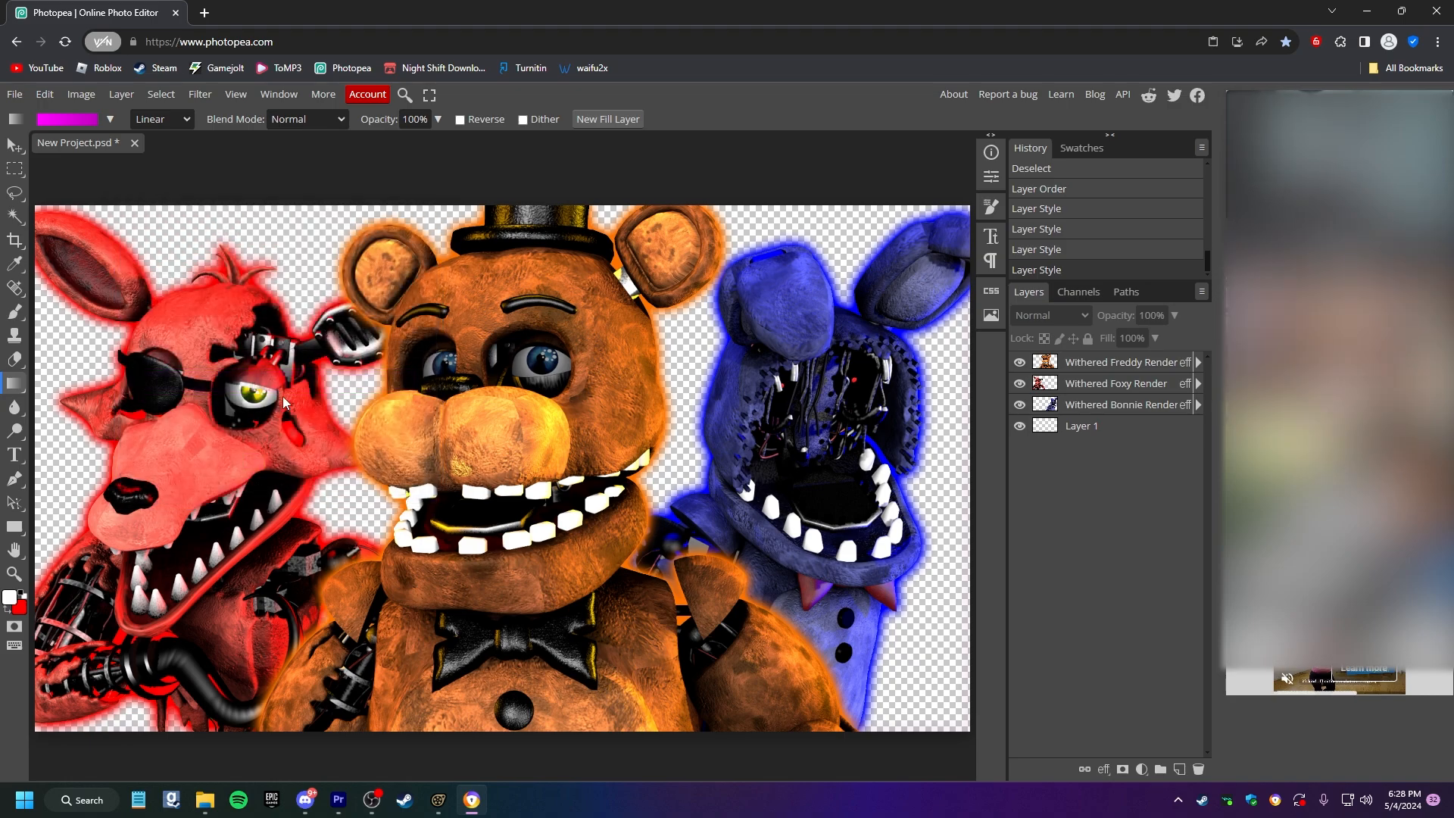
Fill Layer 1 with the magenta gradient diagonally, from its upper-left corner to beyond its lower-right corner.
left_click(1131, 427)
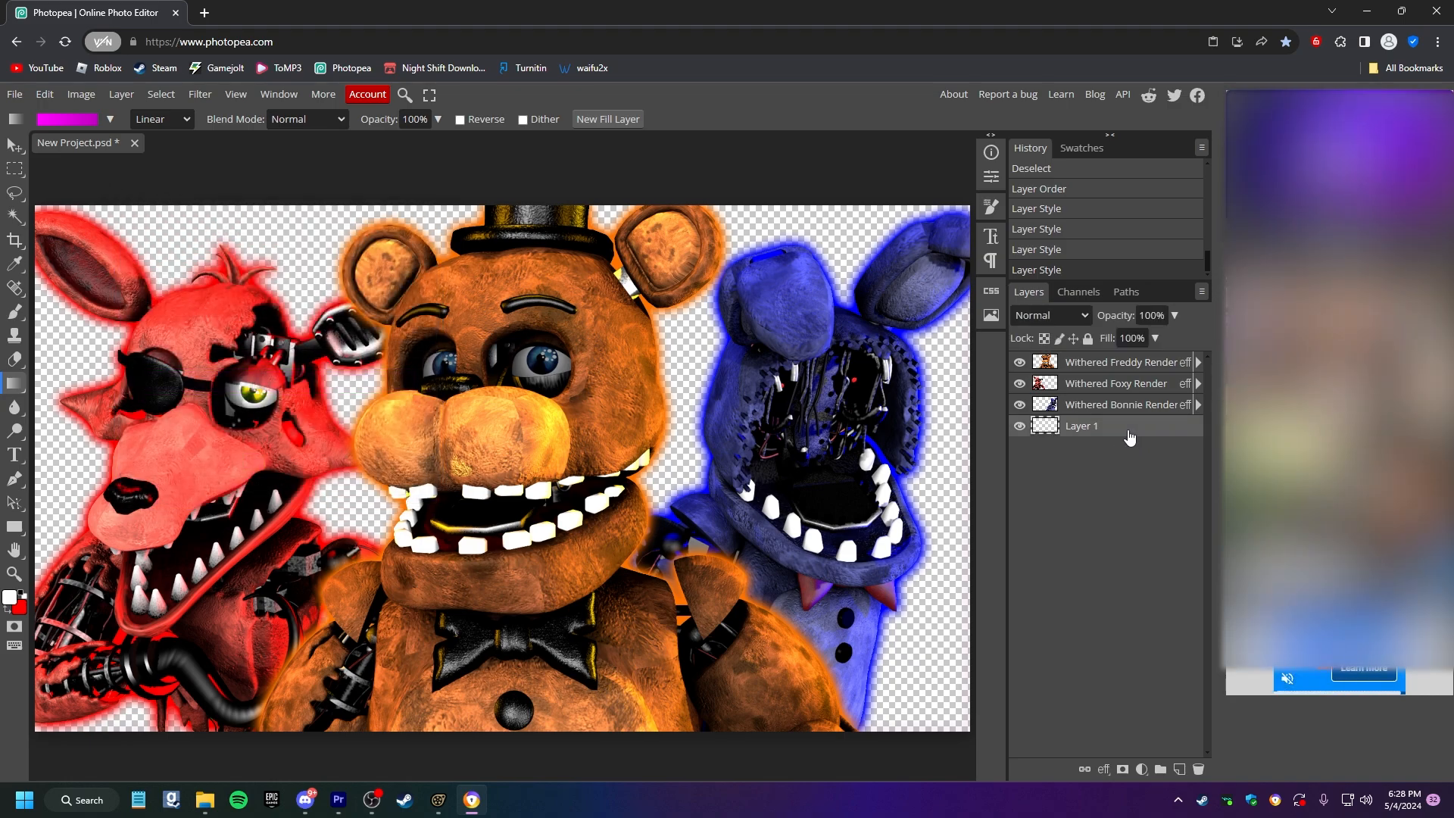
left_click_drag(41, 187, 51, 209)
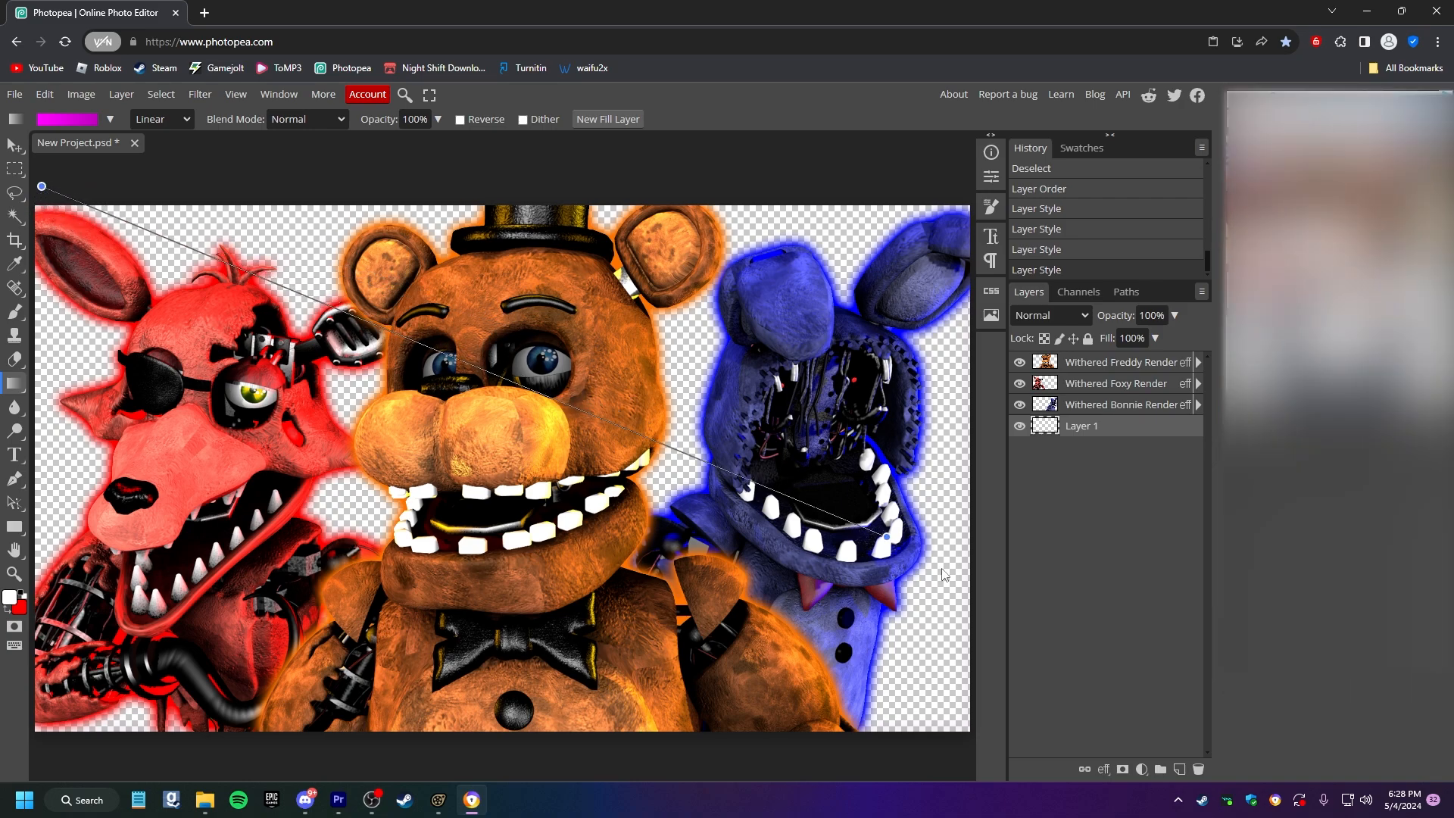
left_click_drag(1045, 812, 1110, 777)
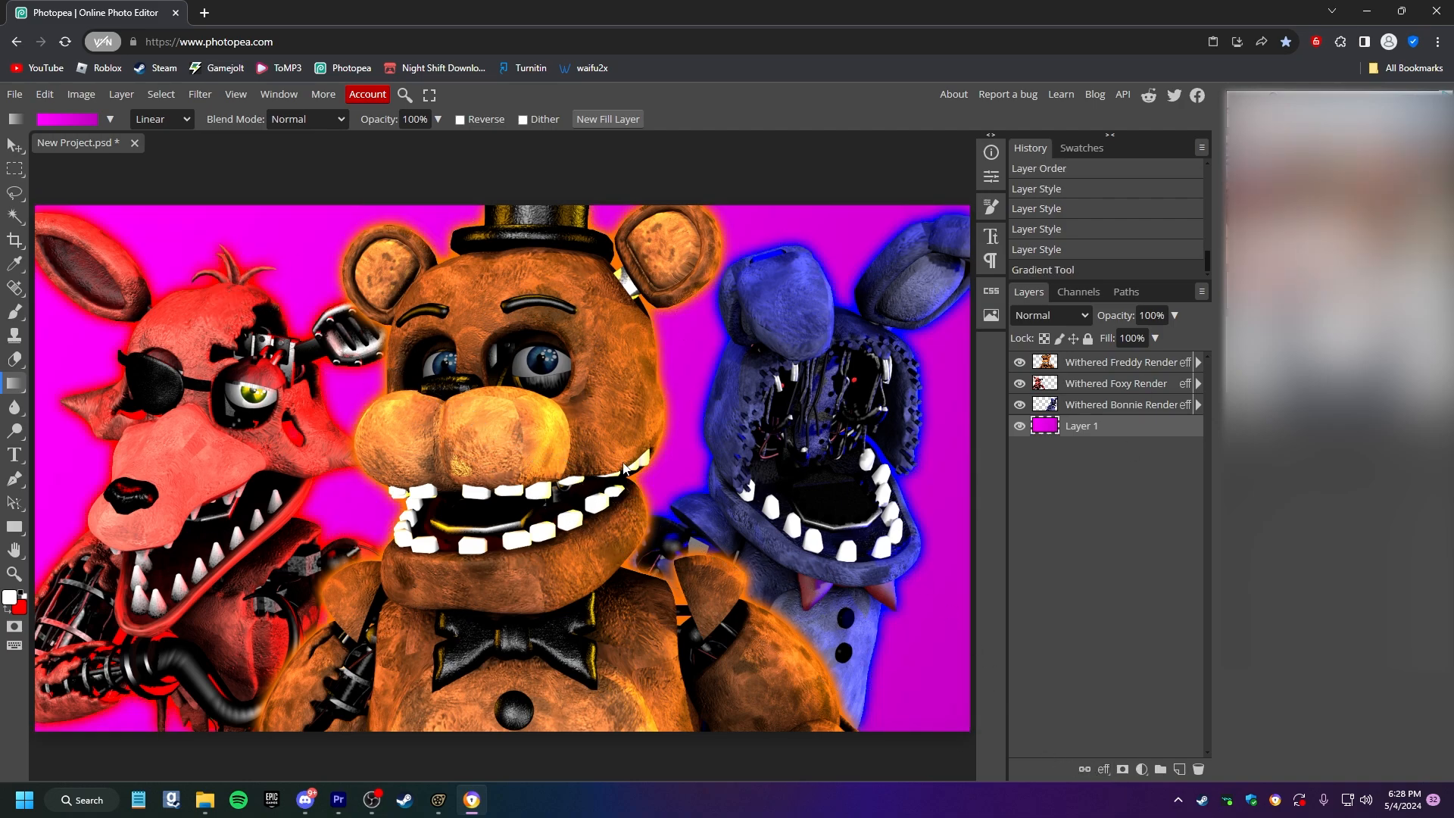
key("v")
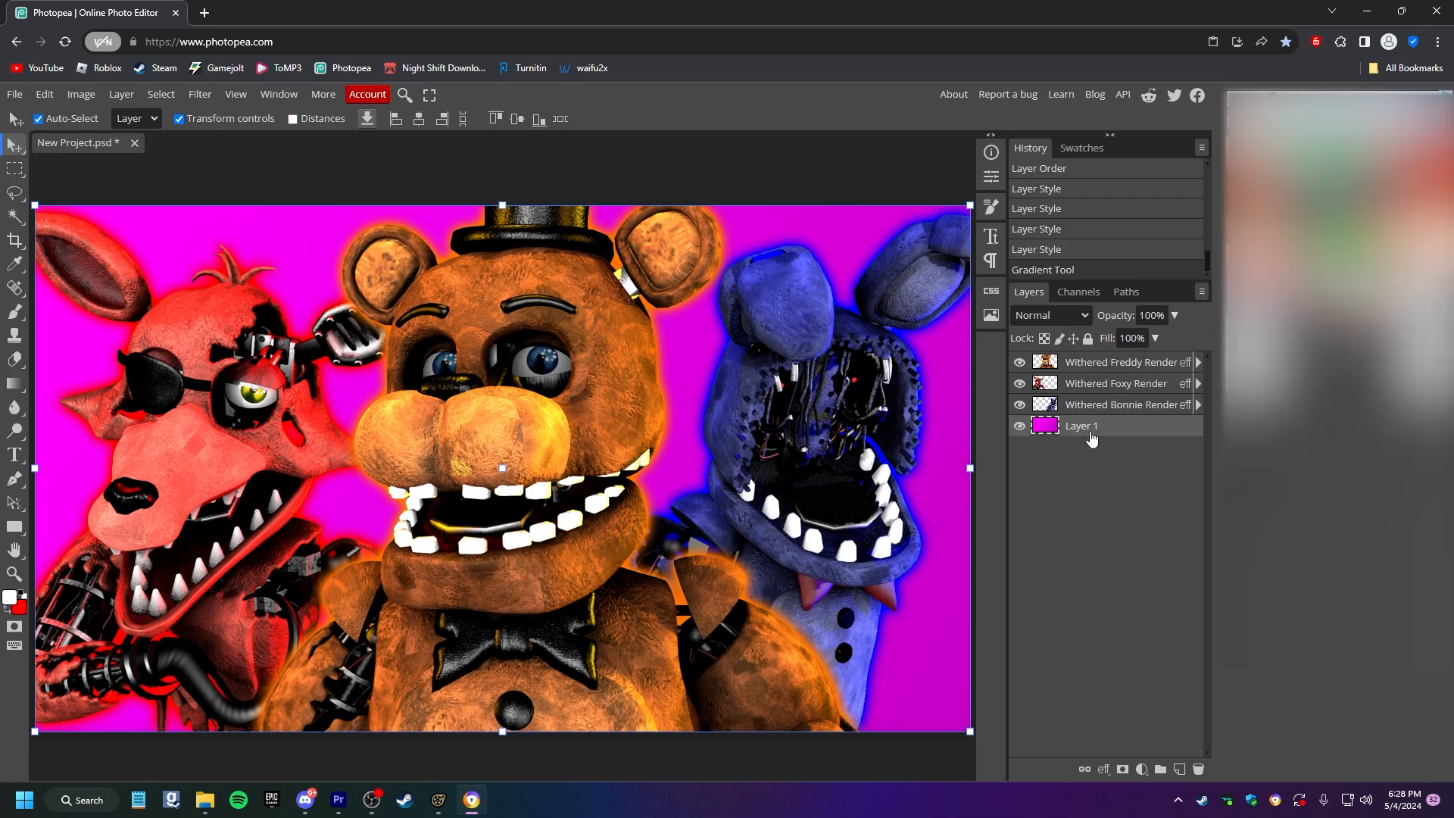
Lower the opacity of Layer 1 to 36% and deselect the layer.
left_click(1175, 315)
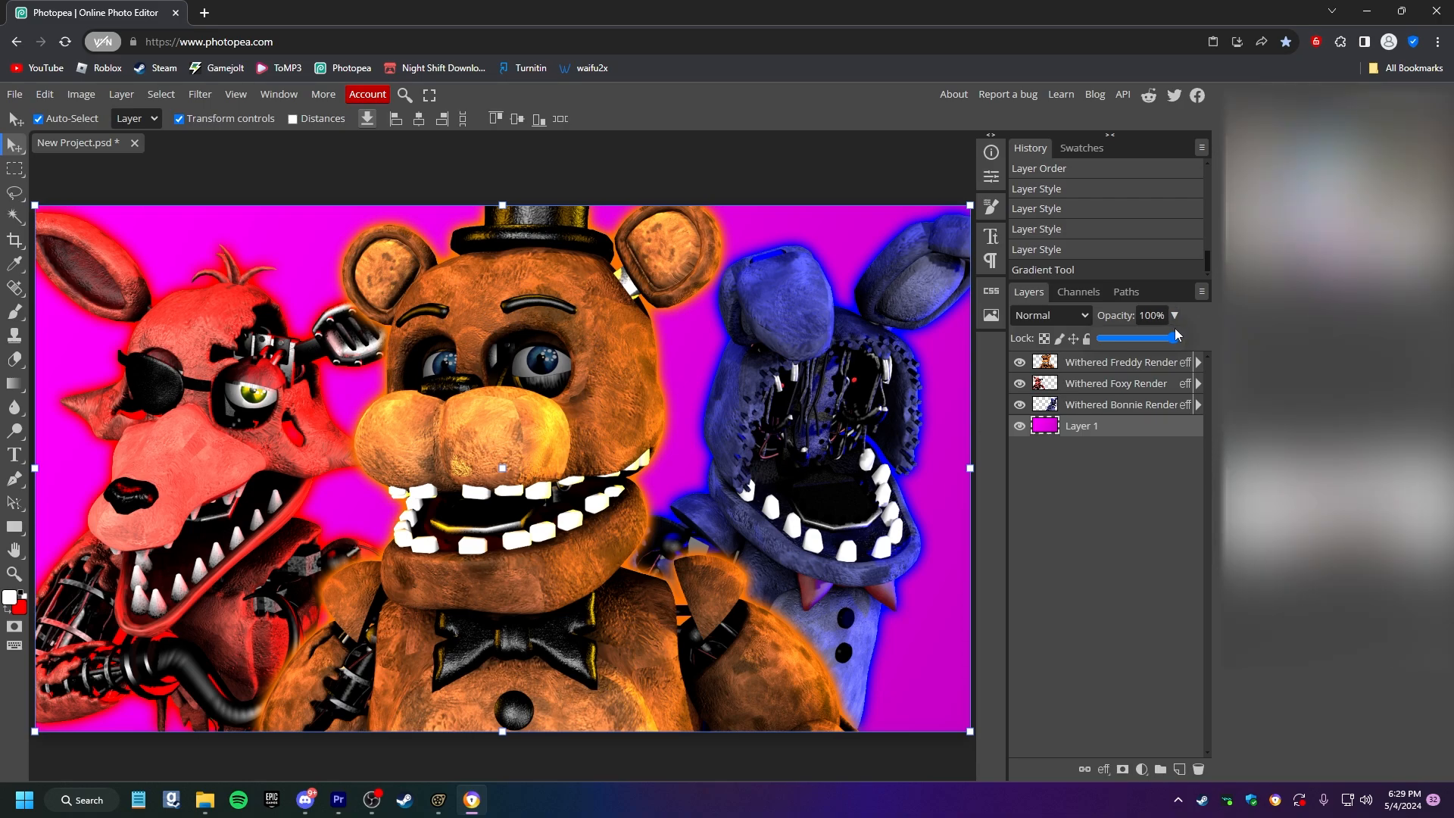
left_click_drag(1162, 340, 1117, 337)
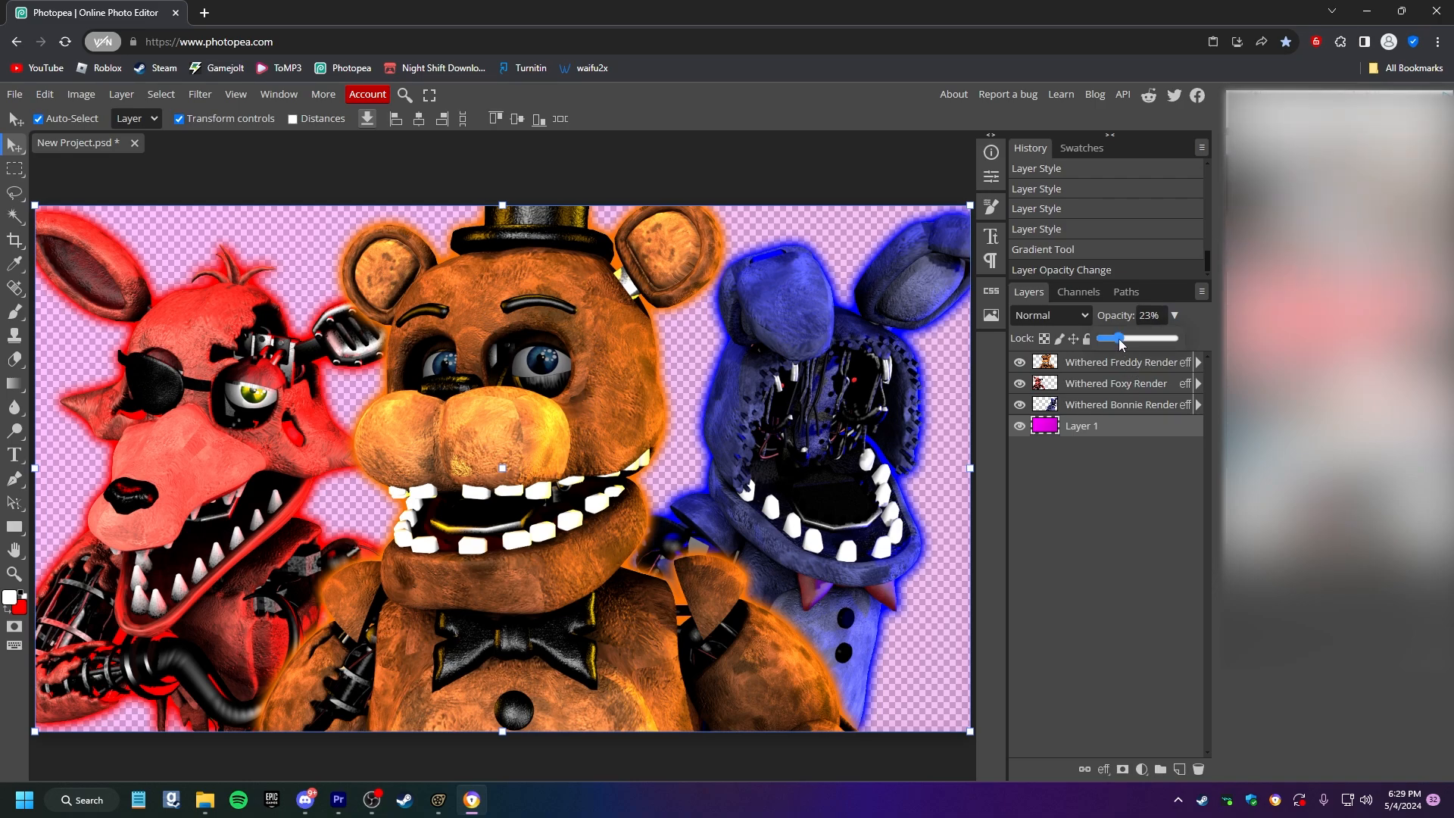
left_click(1121, 340)
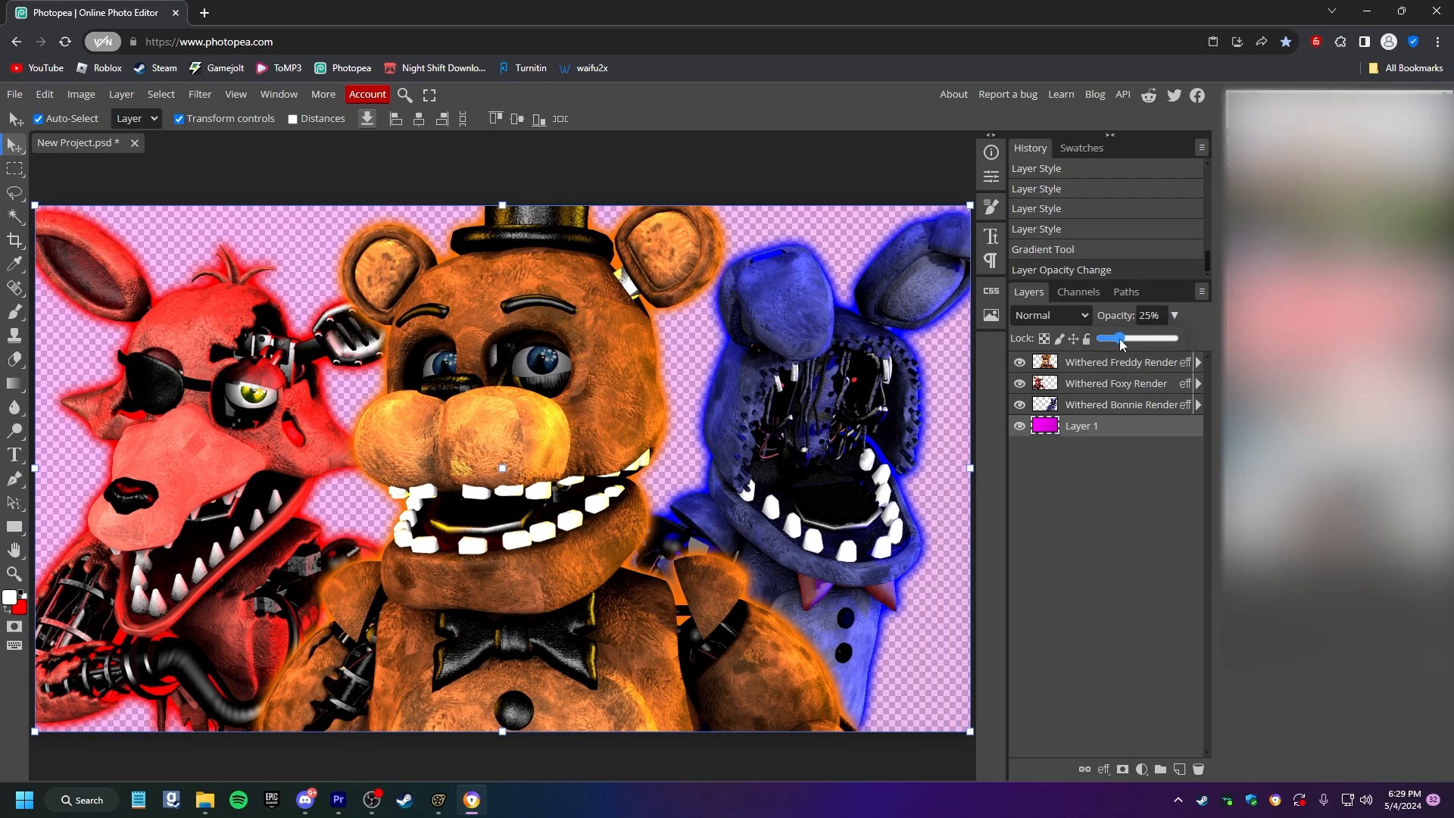
mouse_move(1122, 342)
left_mouse_down()
mouse_move(1145, 349)
mouse_move(1102, 349)
mouse_move(1129, 340)
left_mouse_up()
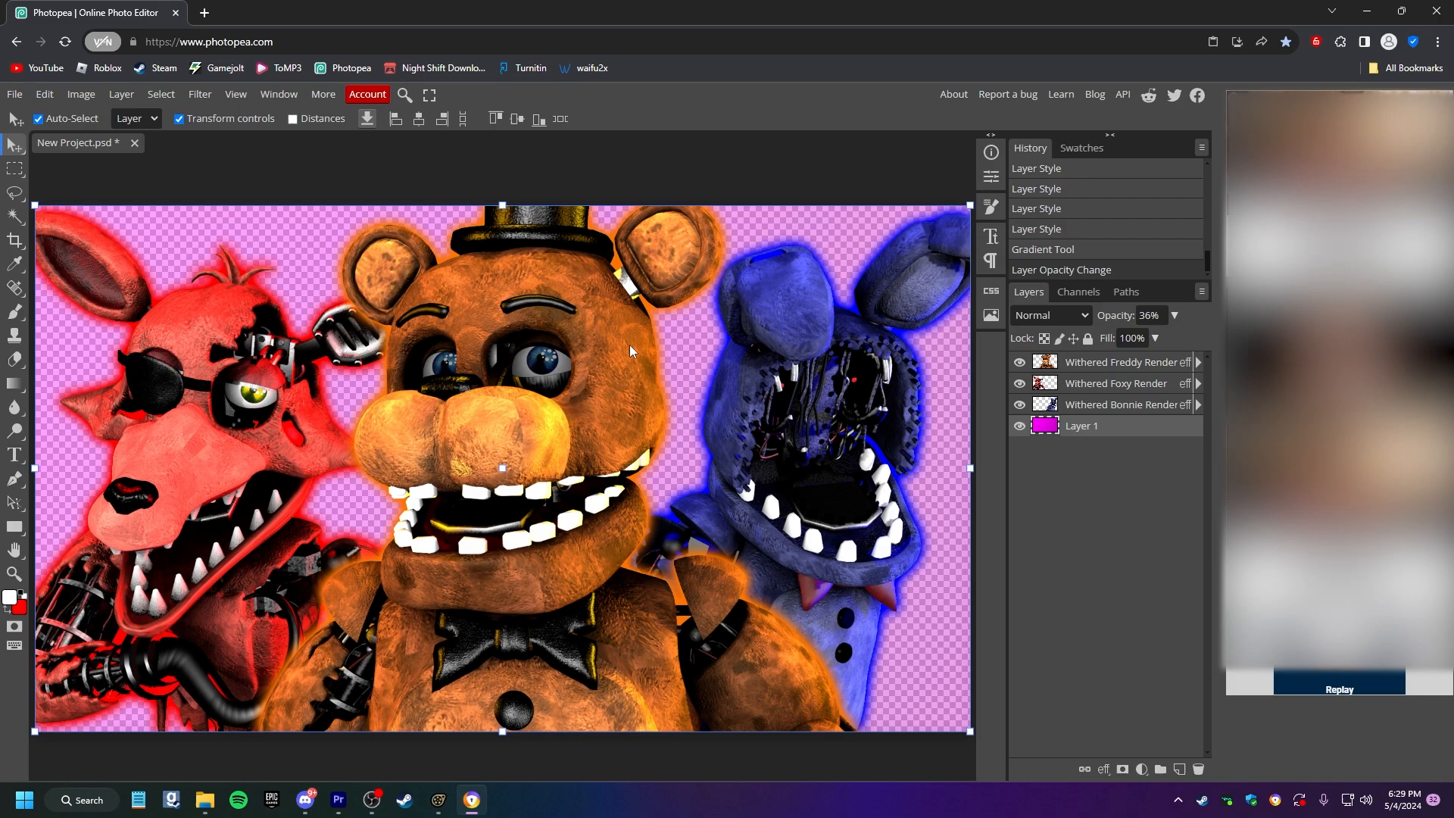
left_click(49, 187)
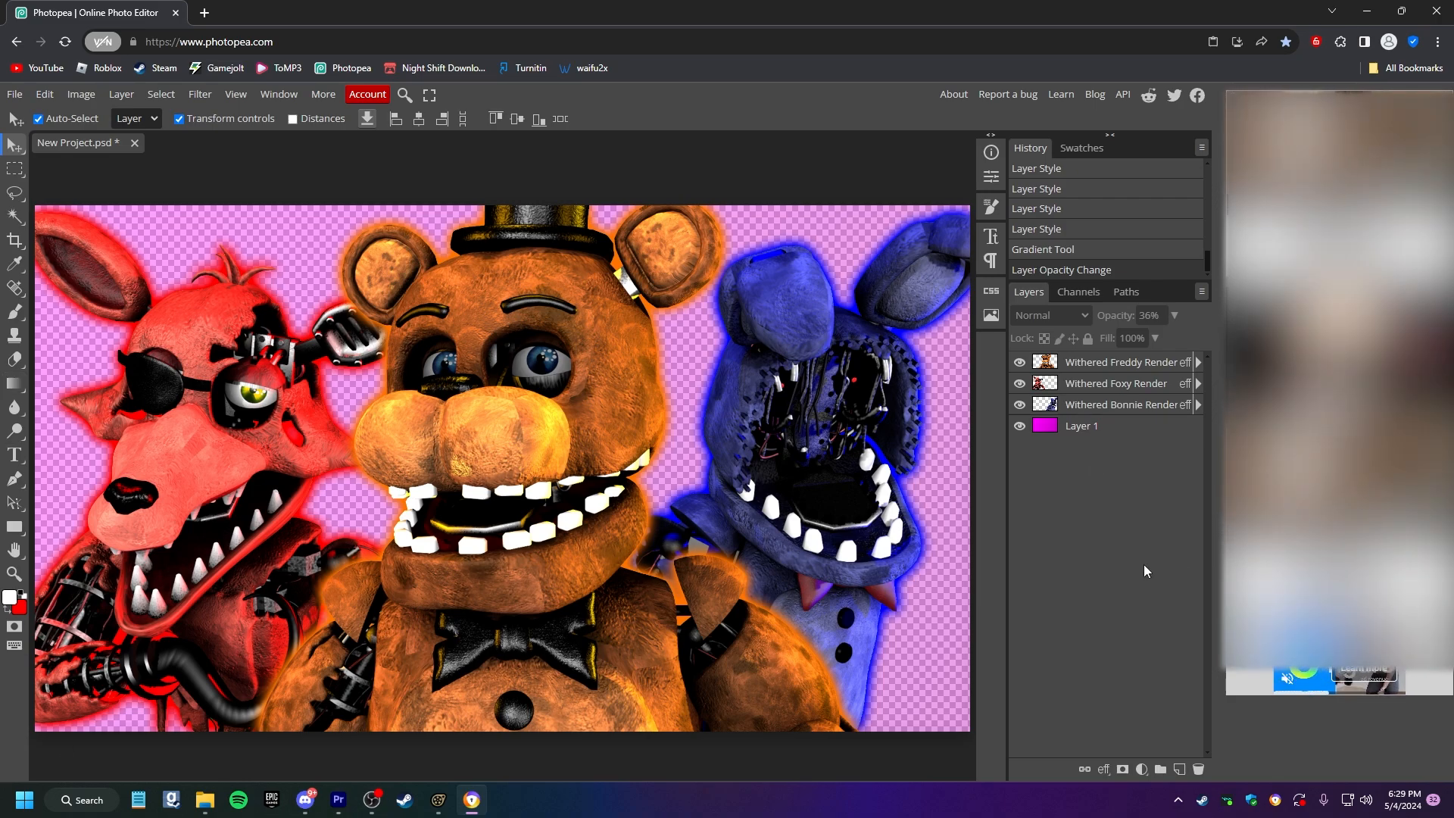
Add a new layer and select a thin frame around the canvas by inverting a rectangular selection drawn just inside its edges.
left_click(1180, 769)
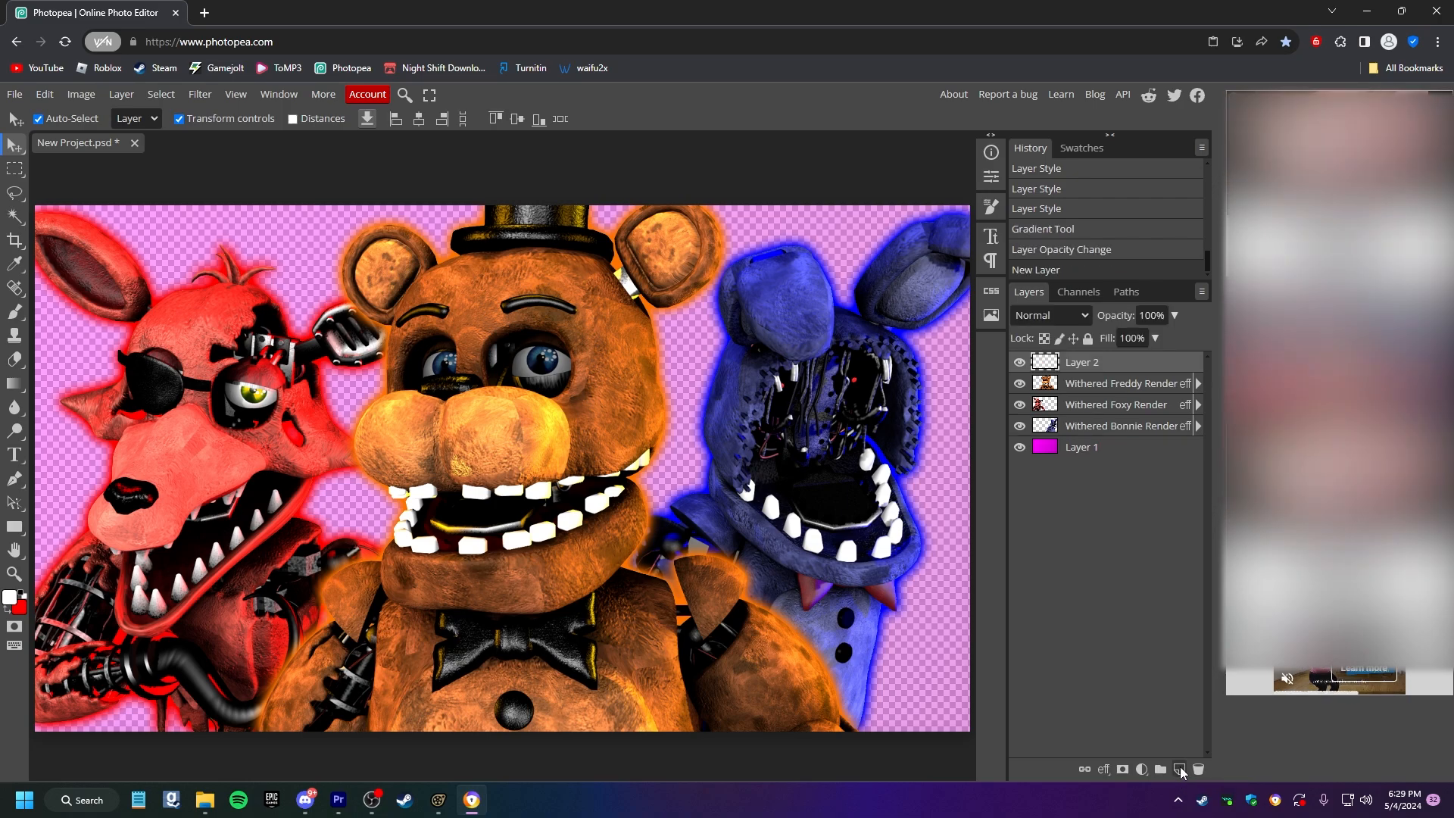
left_click(15, 168)
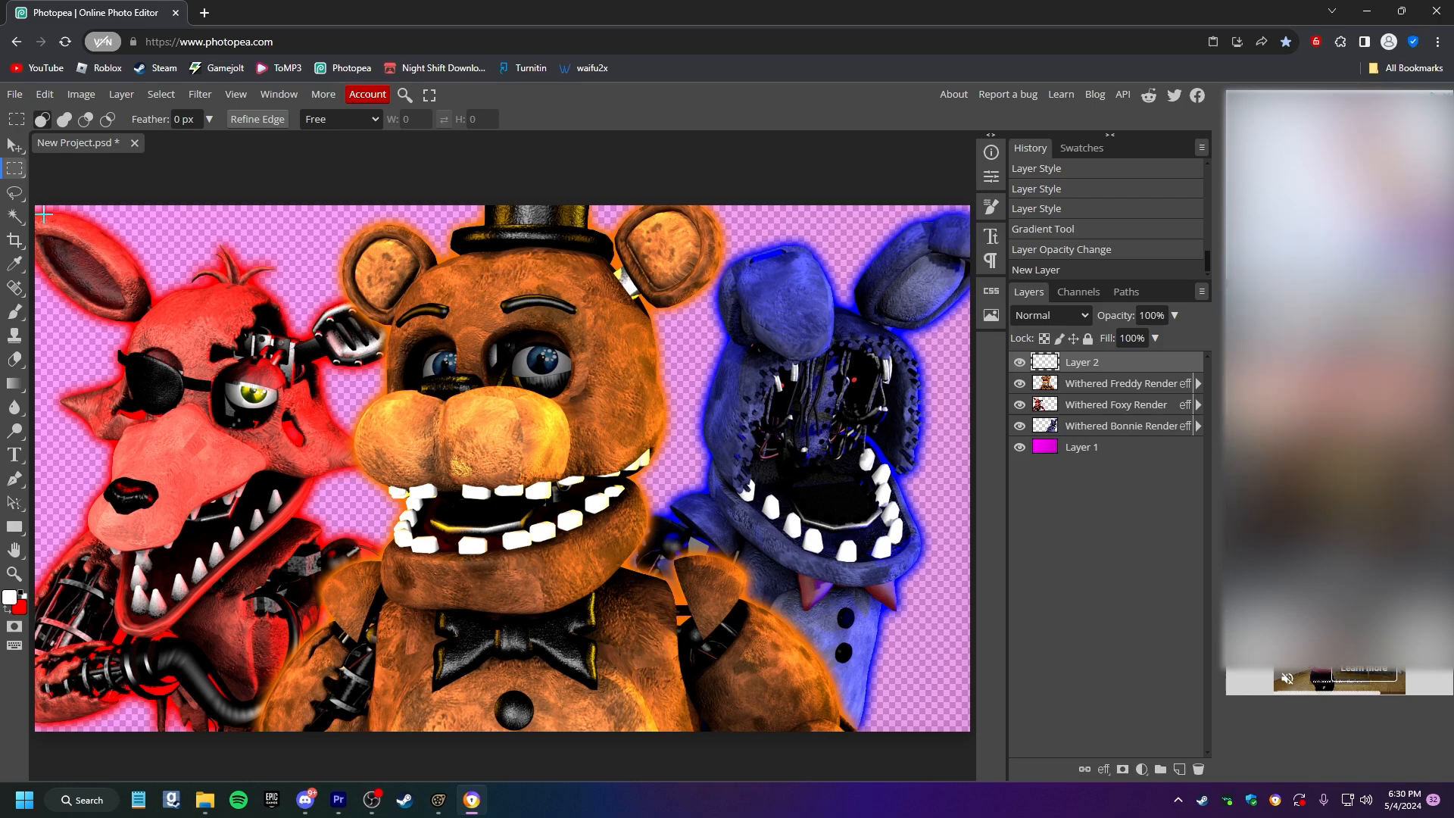
left_click_drag(226, 300, 959, 722)
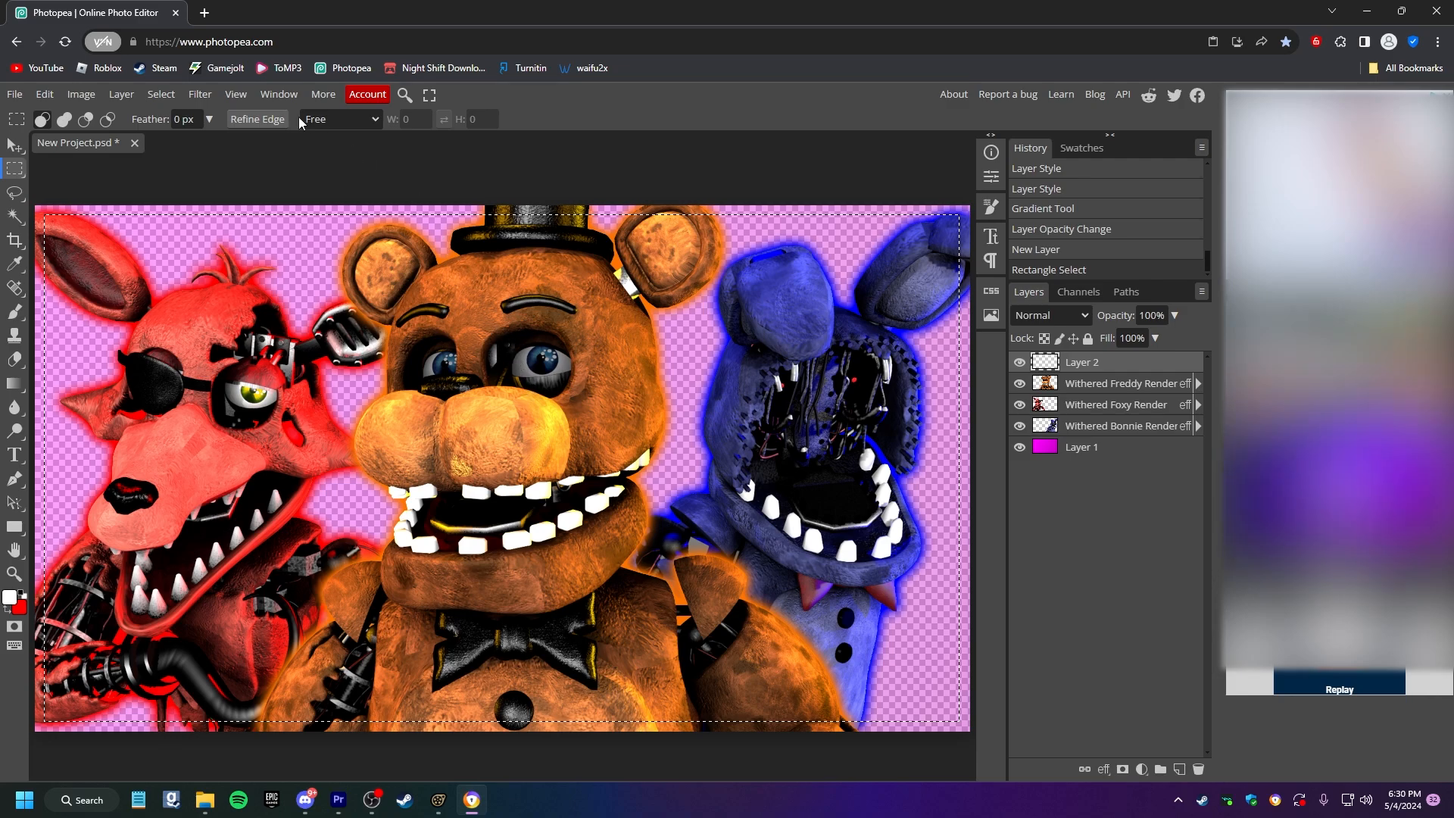
left_click(178, 95)
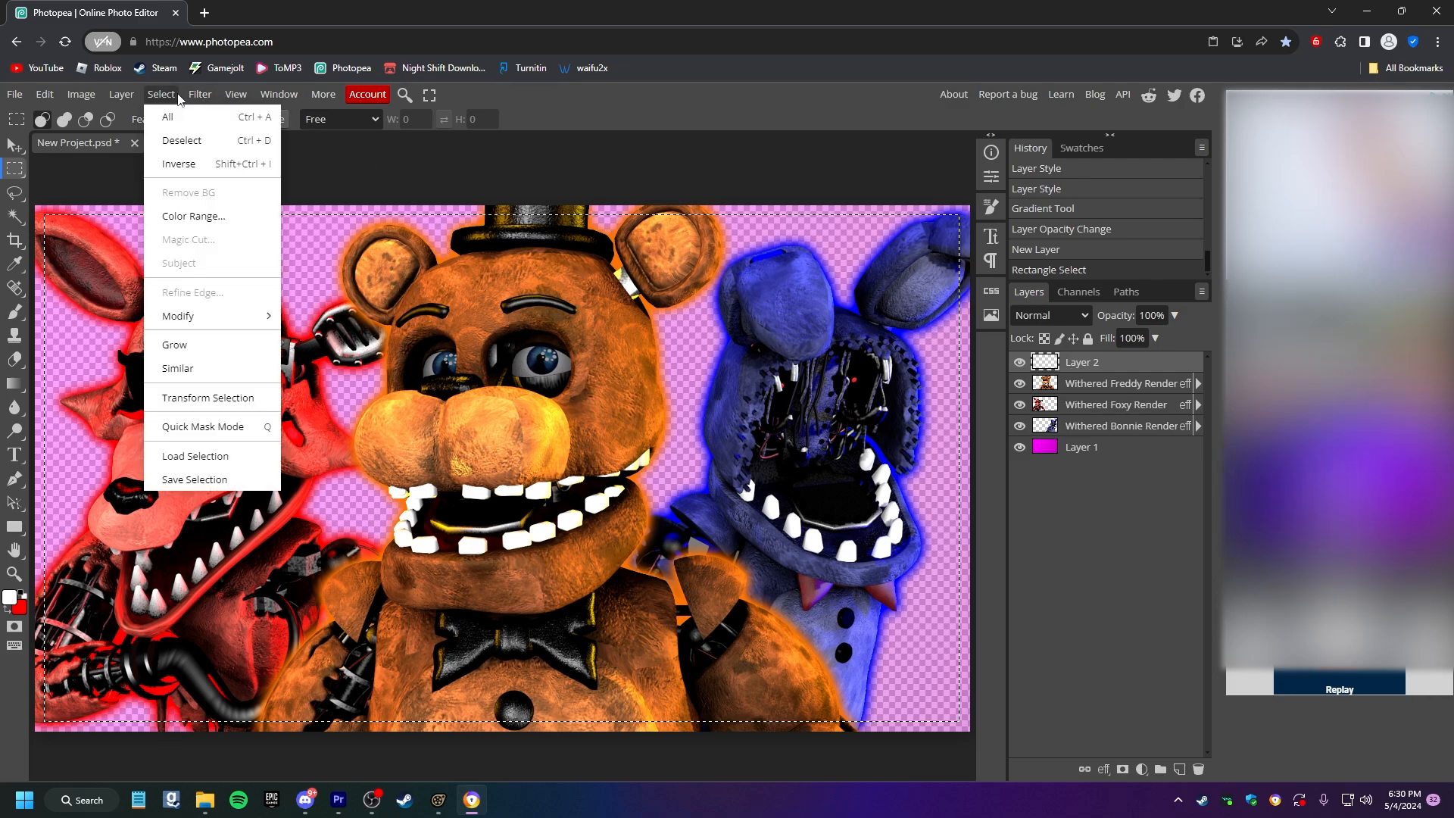
left_click(198, 164)
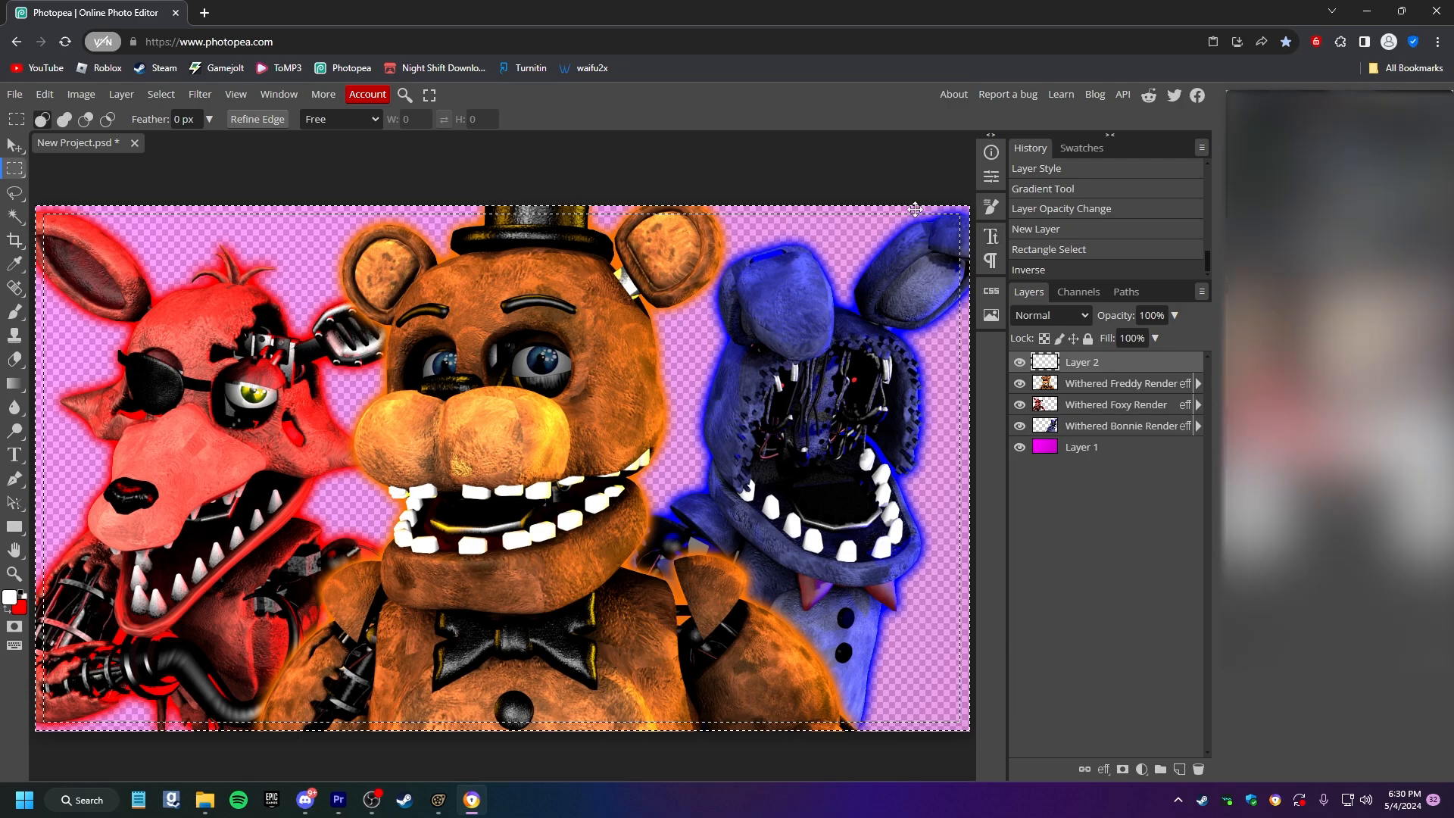
Add a Gradient Fill to the selected frame and set its starting colour stop to magenta (ff00ff).
left_click(1142, 769)
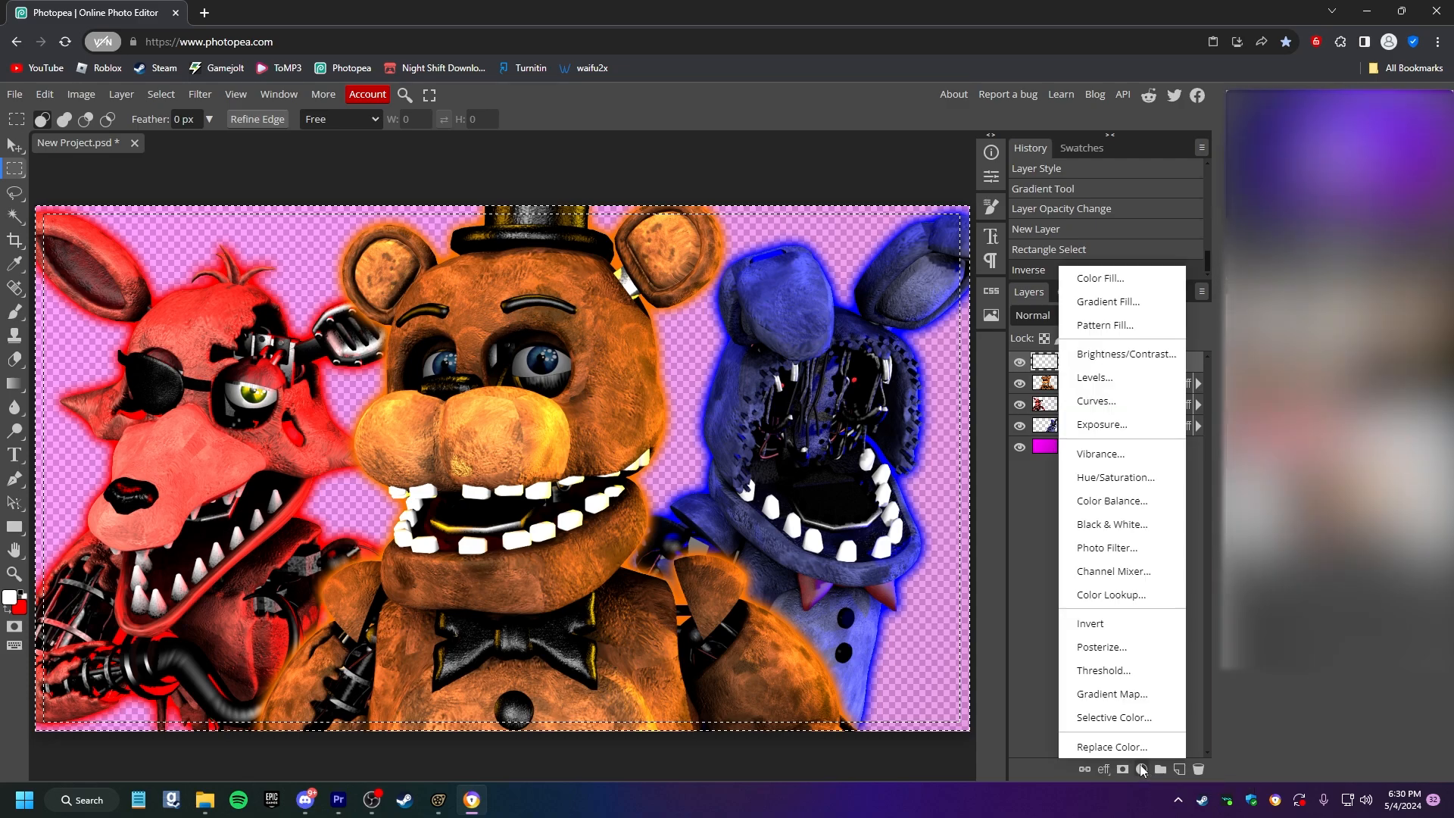
left_click(1108, 301)
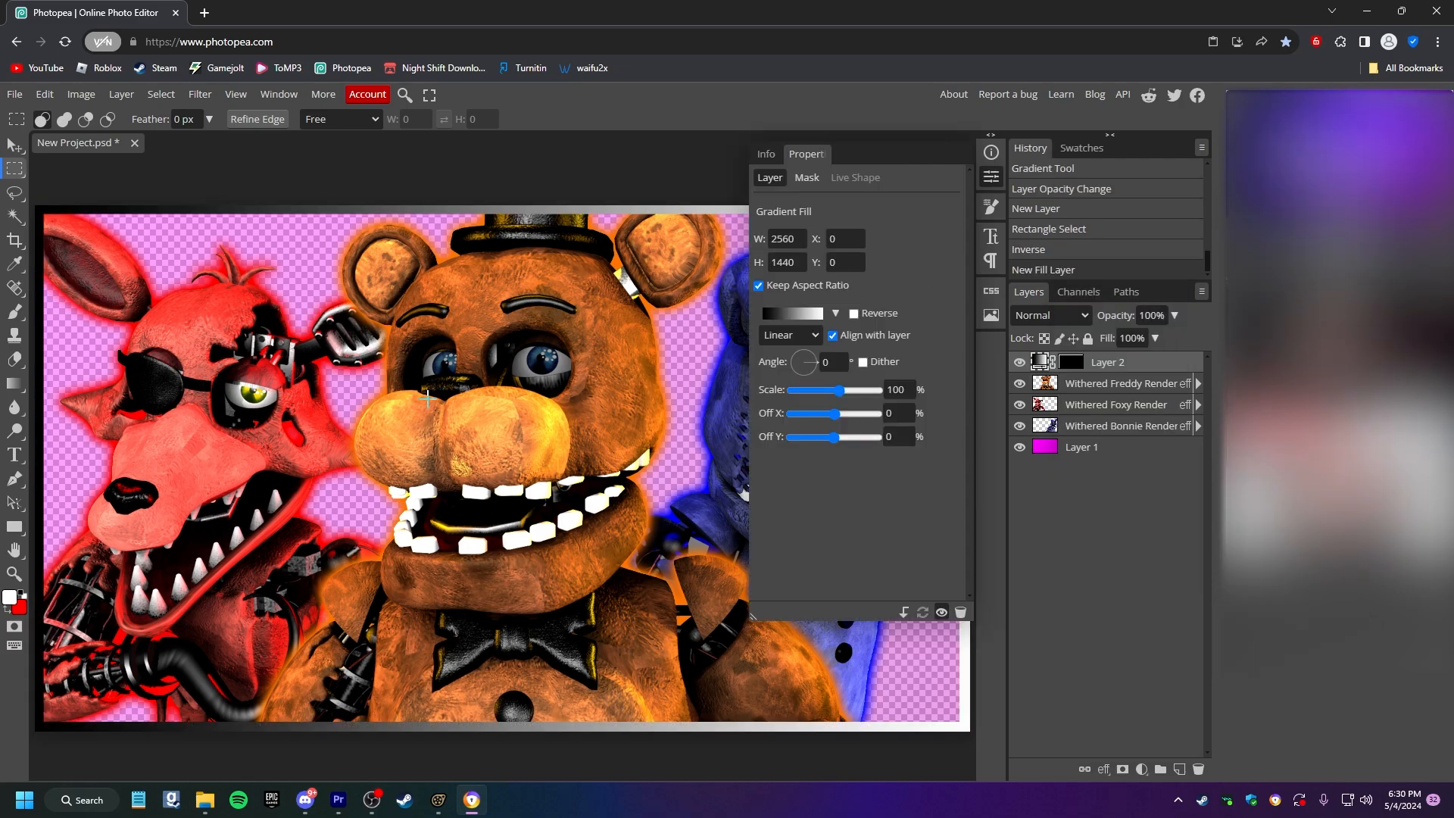
left_click(770, 313)
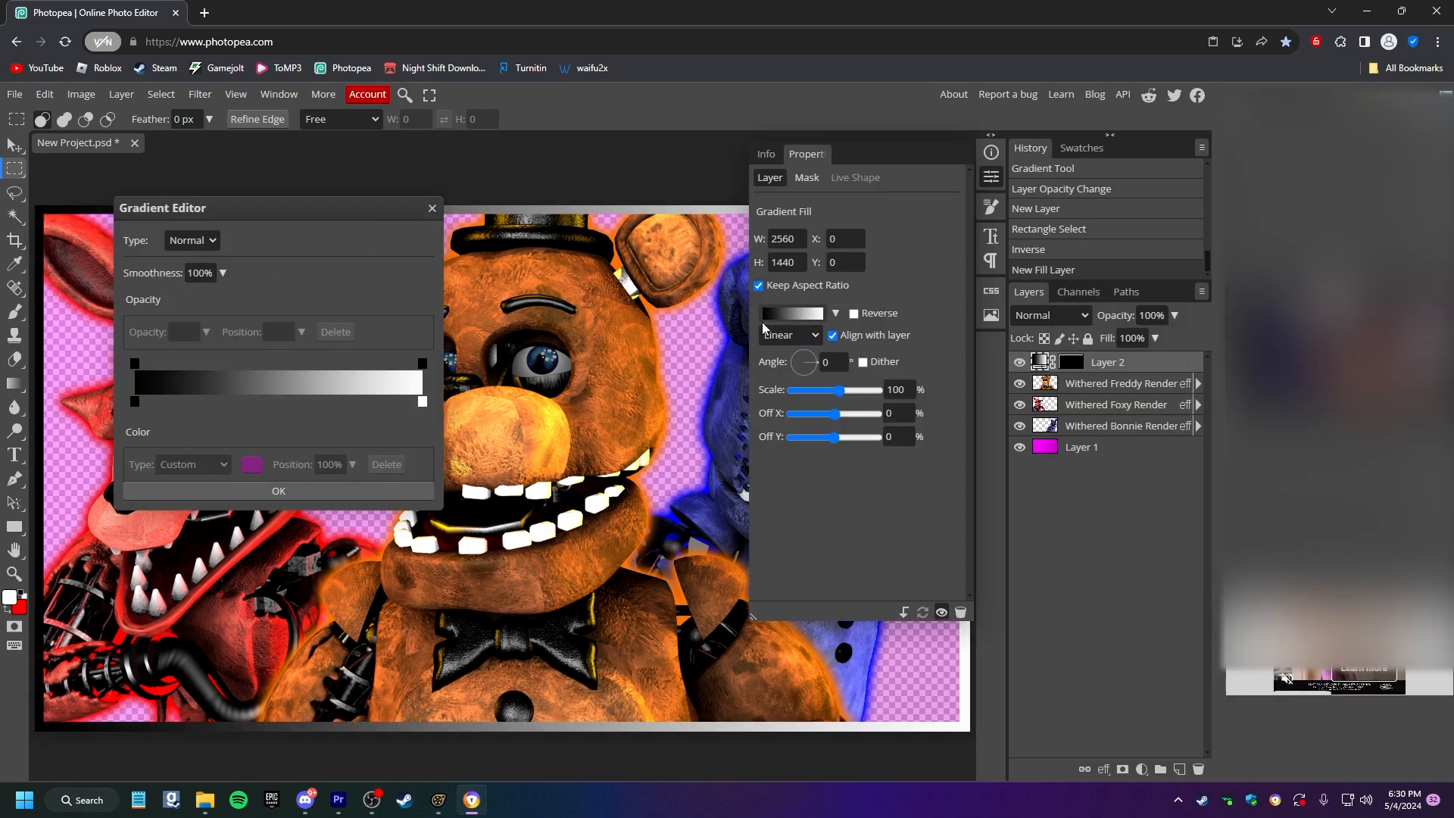
left_click(137, 402)
left_click(252, 465)
left_click_drag(1006, 319, 1020, 305)
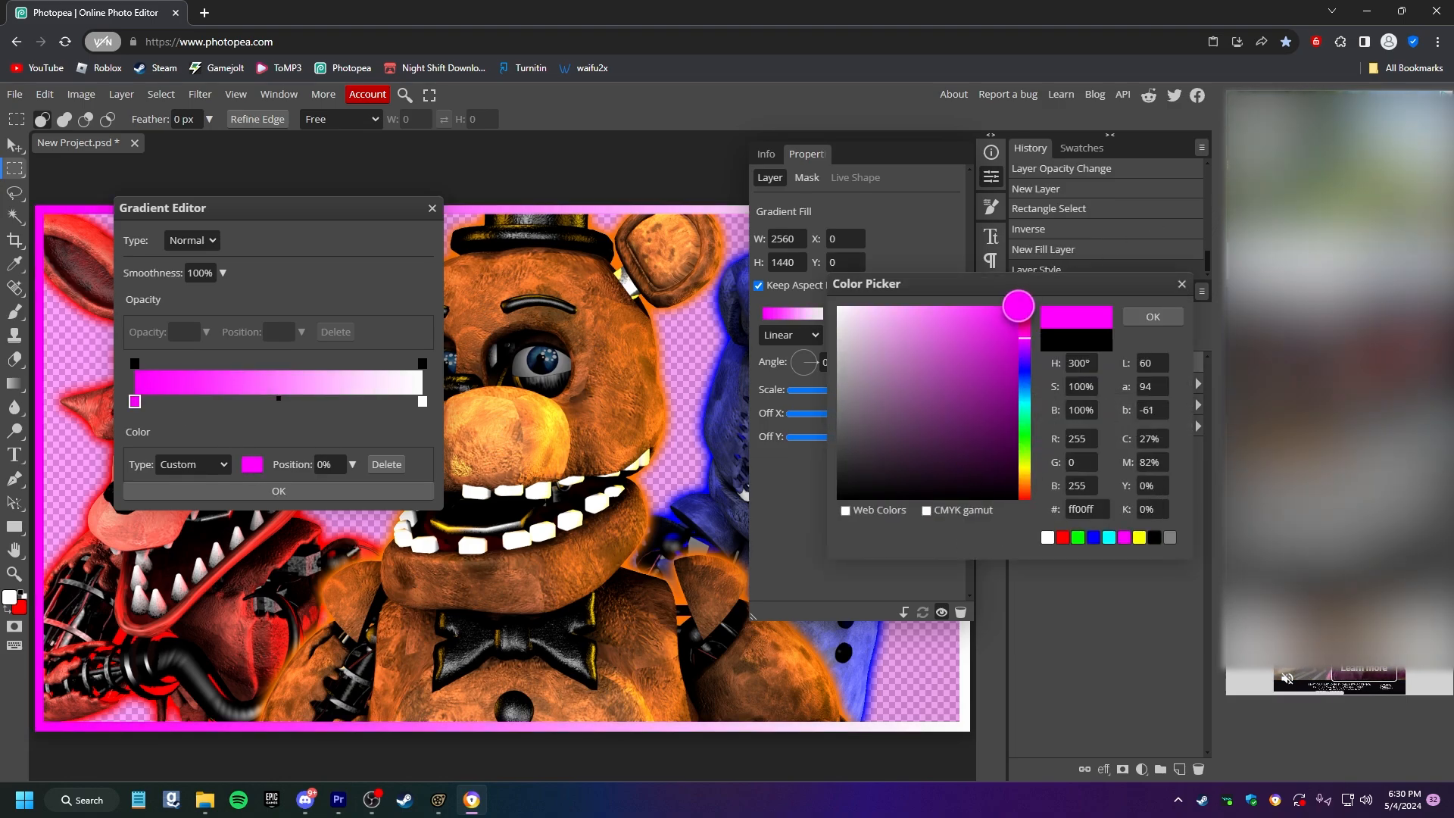
left_click(1152, 317)
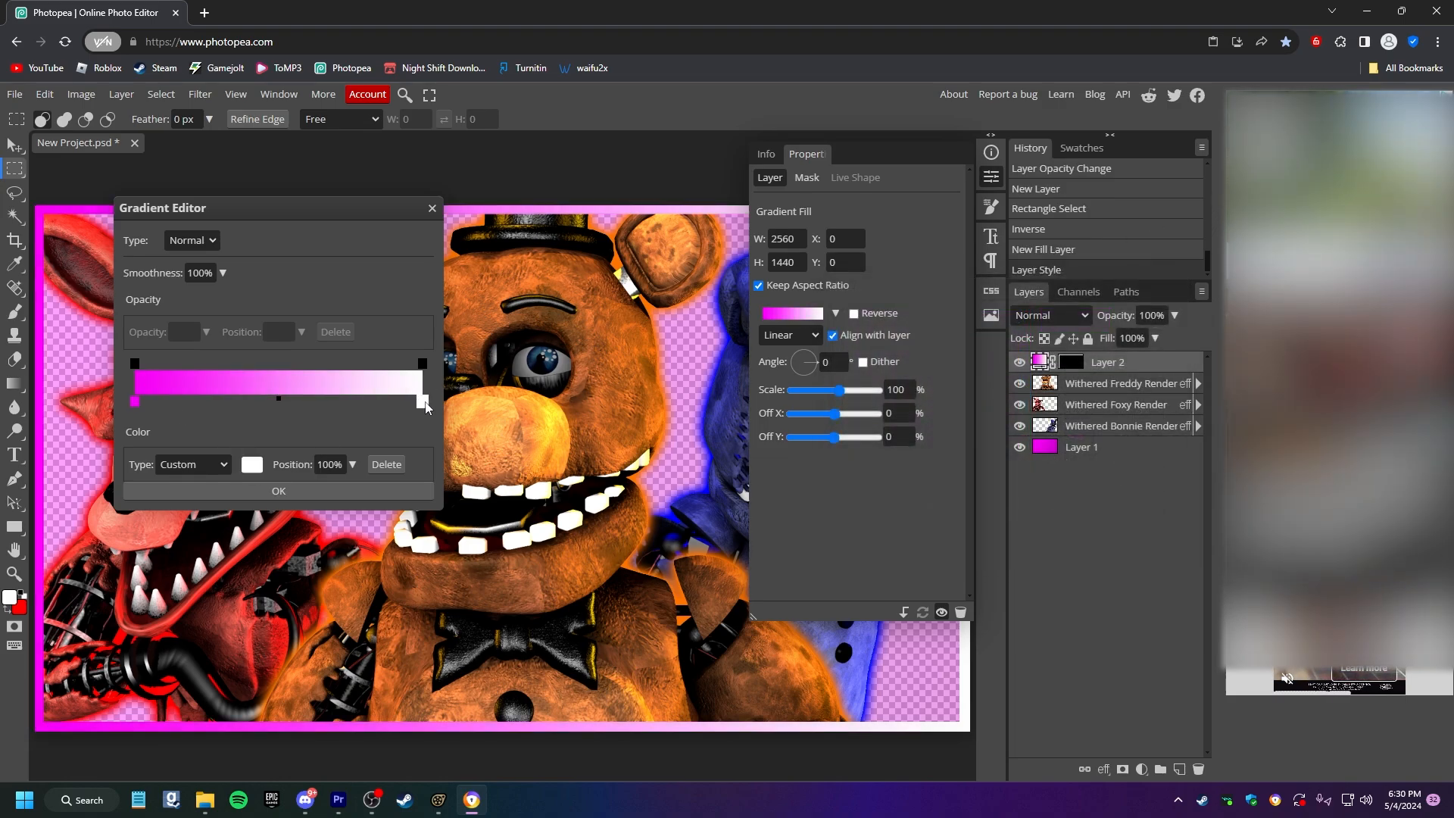
Set the frame gradient's end colour stop to dark magenta (9c009c), accept the gradient and close its properties.
left_click(252, 465)
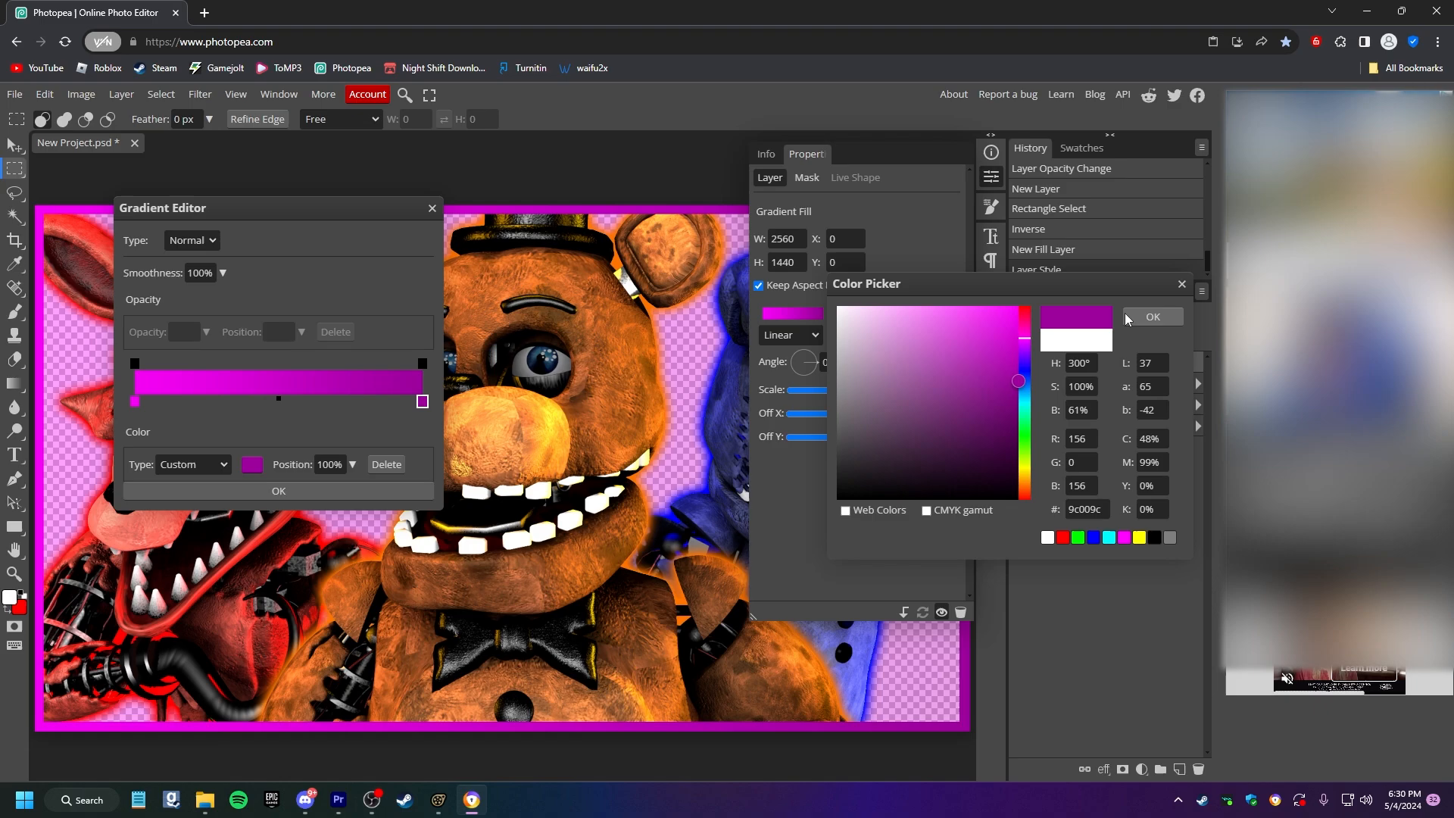
left_click(1152, 317)
left_click(330, 492)
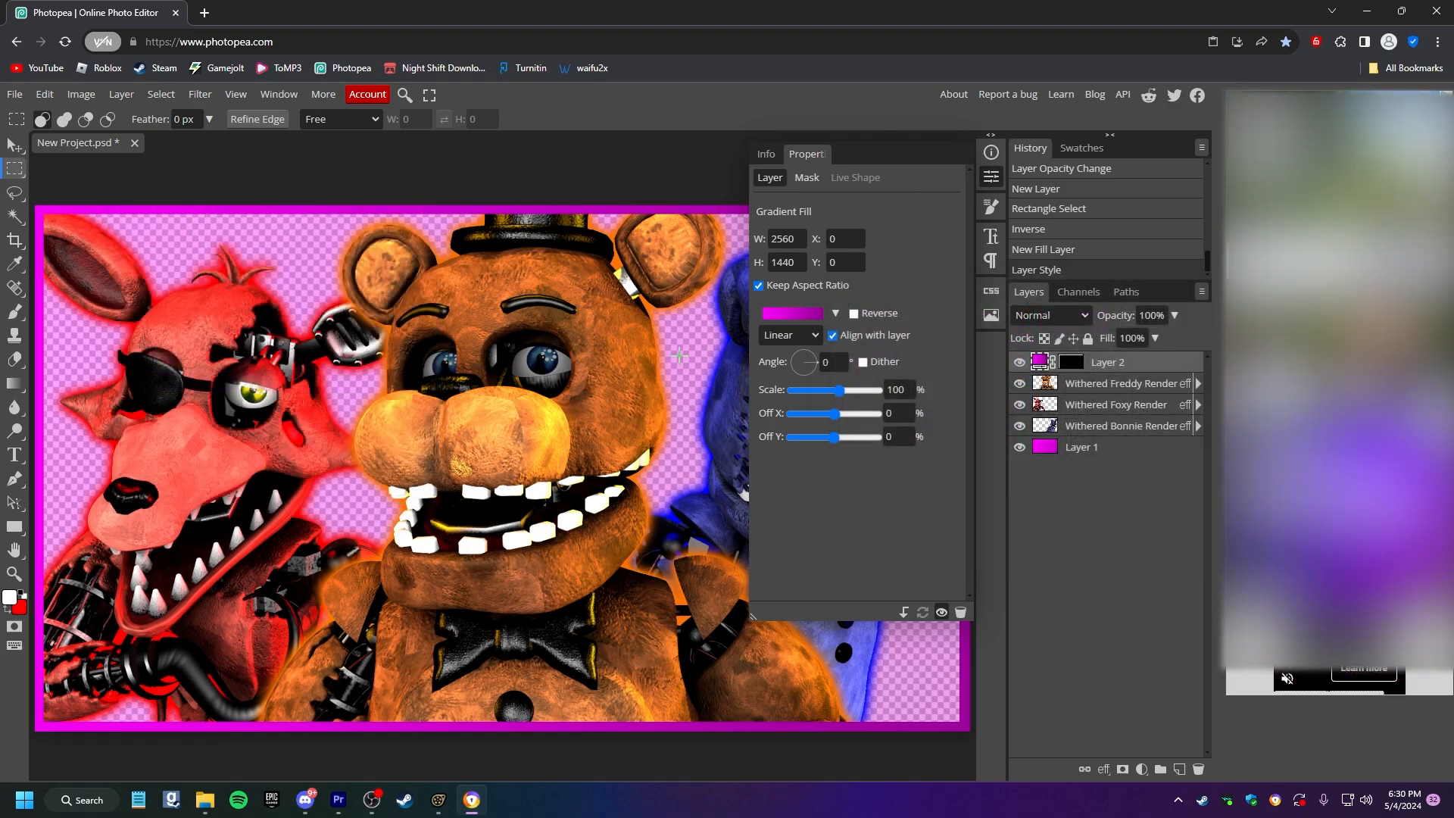
left_click(997, 179)
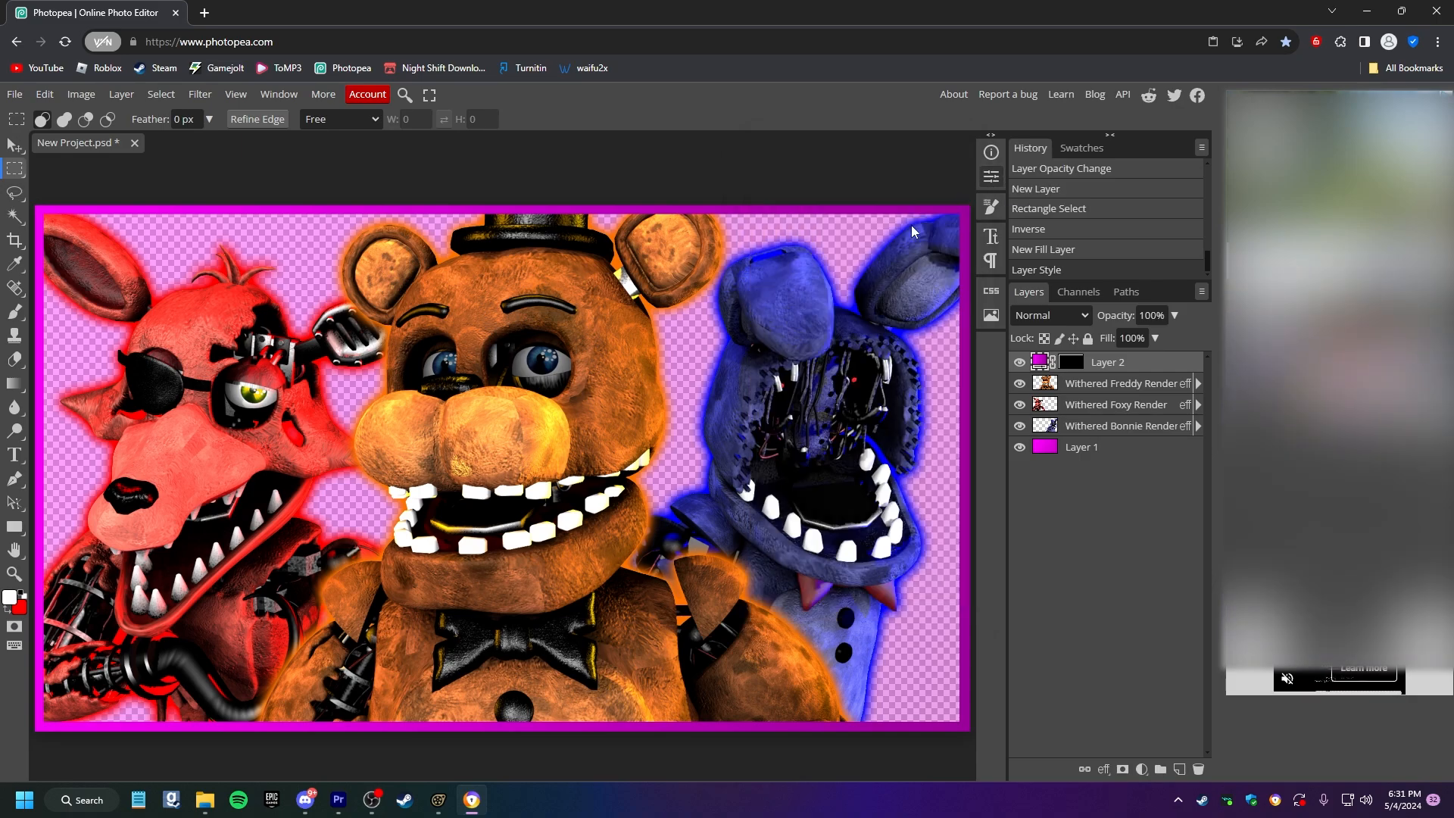
left_click(985, 180)
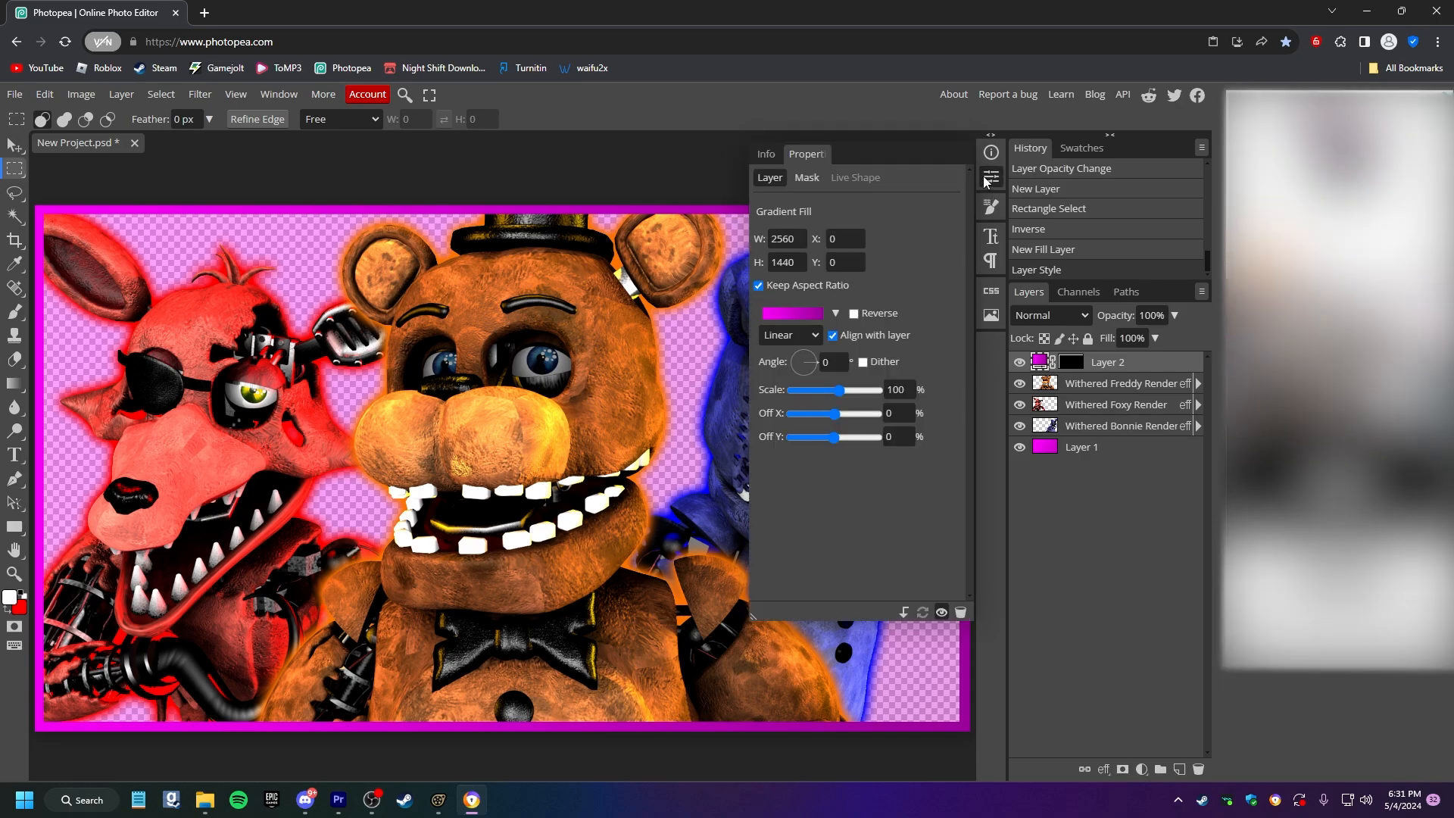
left_click(985, 180)
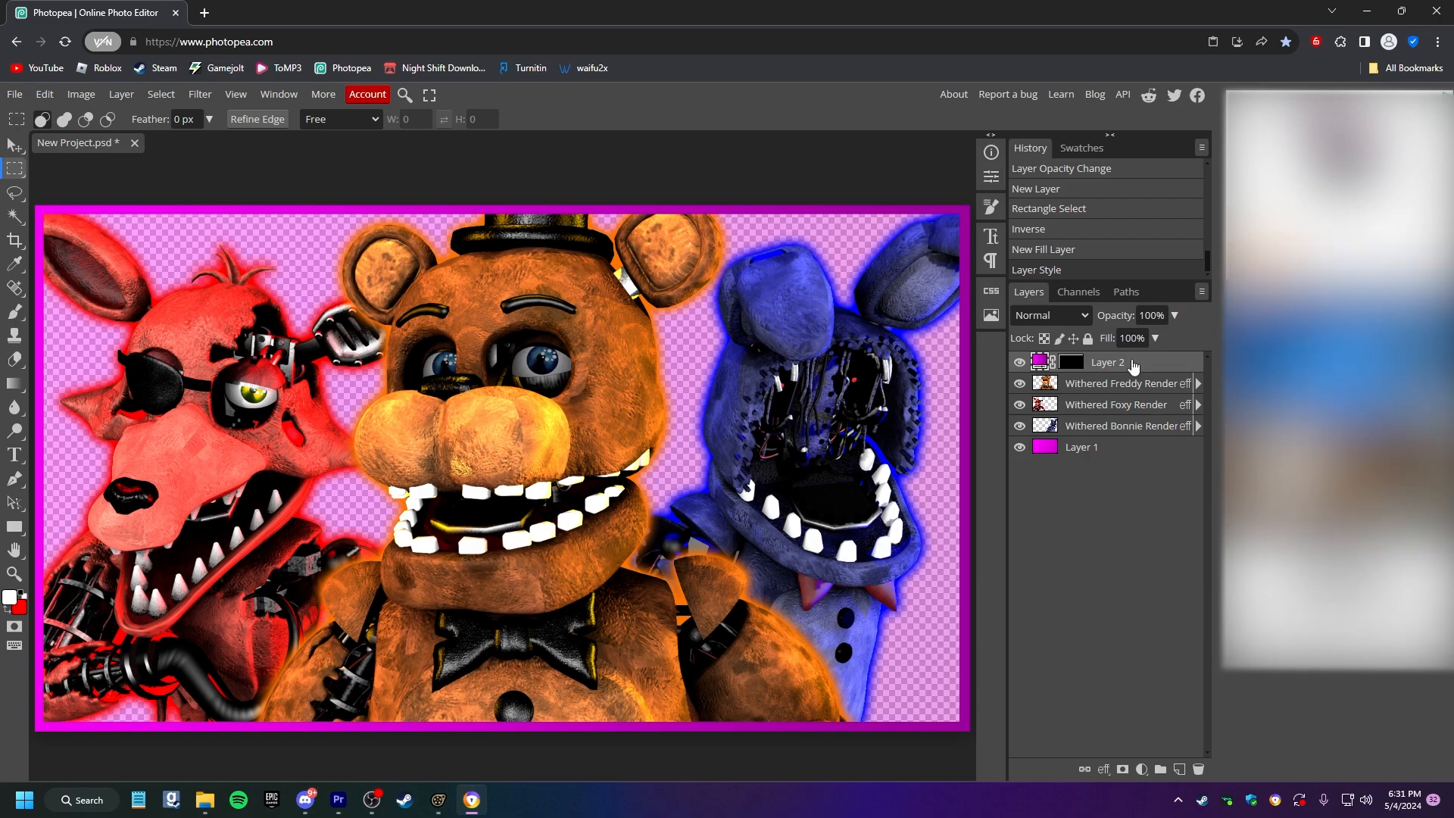
Move the frame layer, Layer 2, directly below the Withered Bonnie Render layer and deselect all layers.
left_click_drag(1143, 361, 1165, 430)
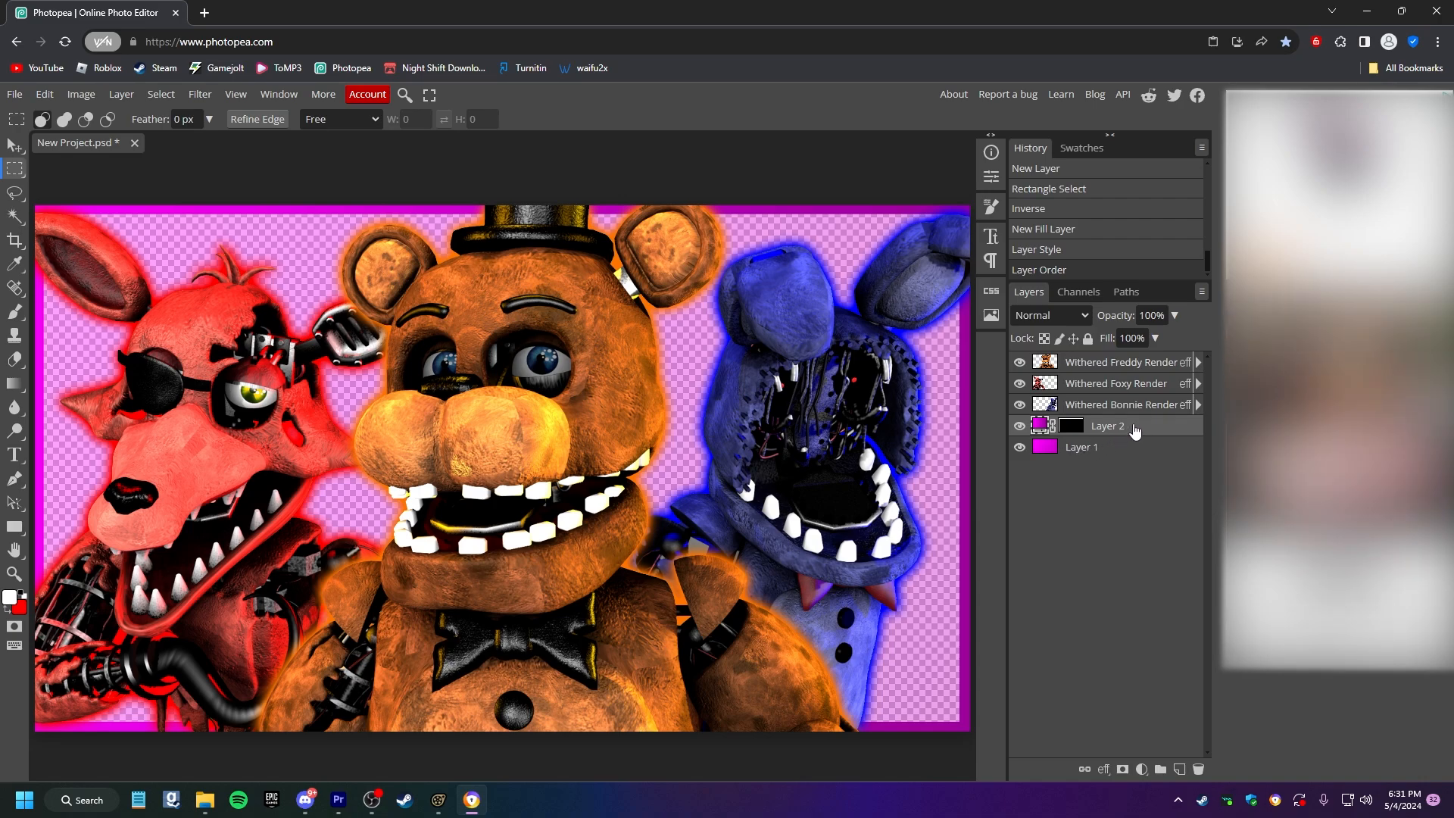
left_click(1075, 451)
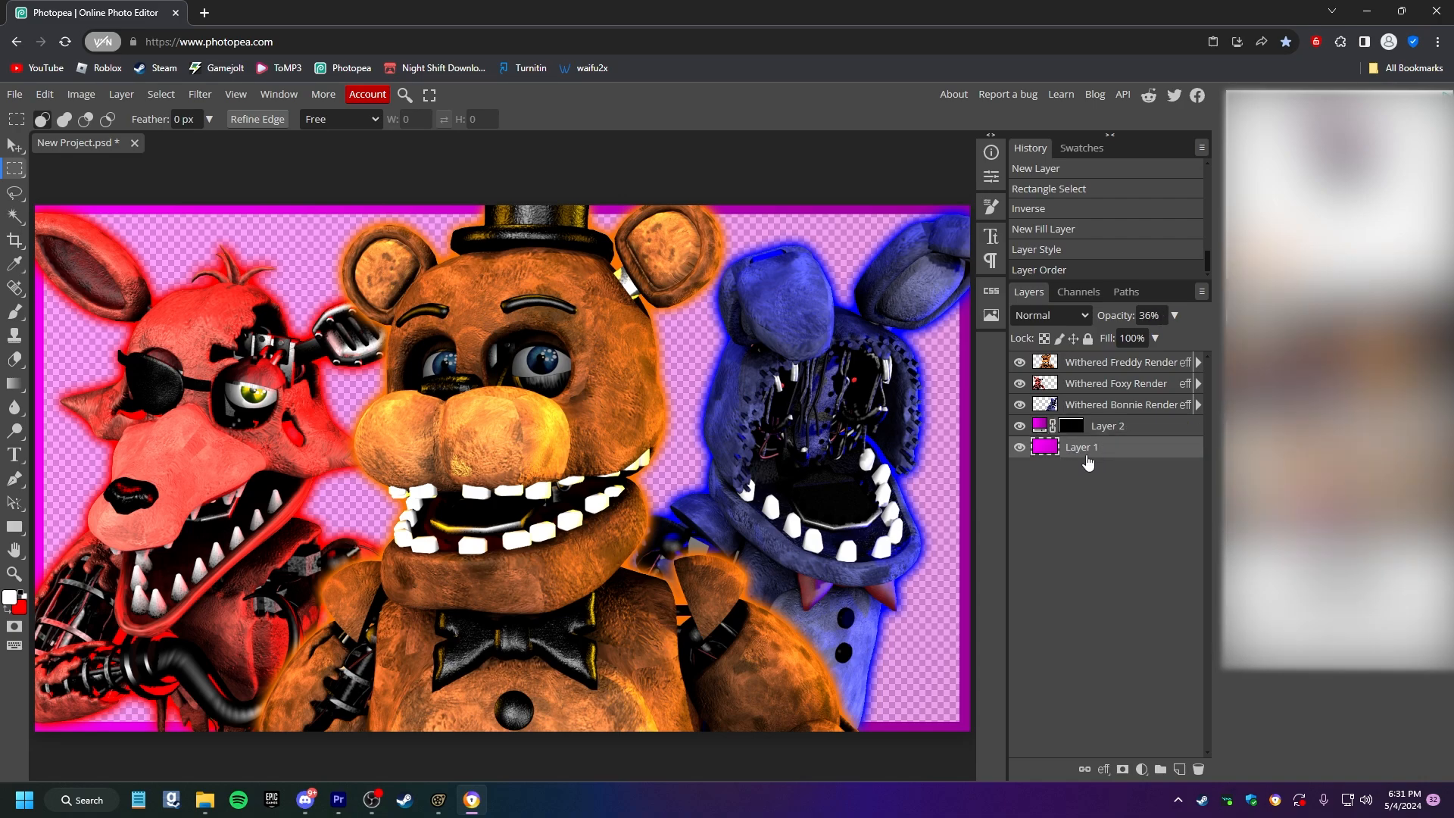
left_click(14, 145)
left_click(209, 178)
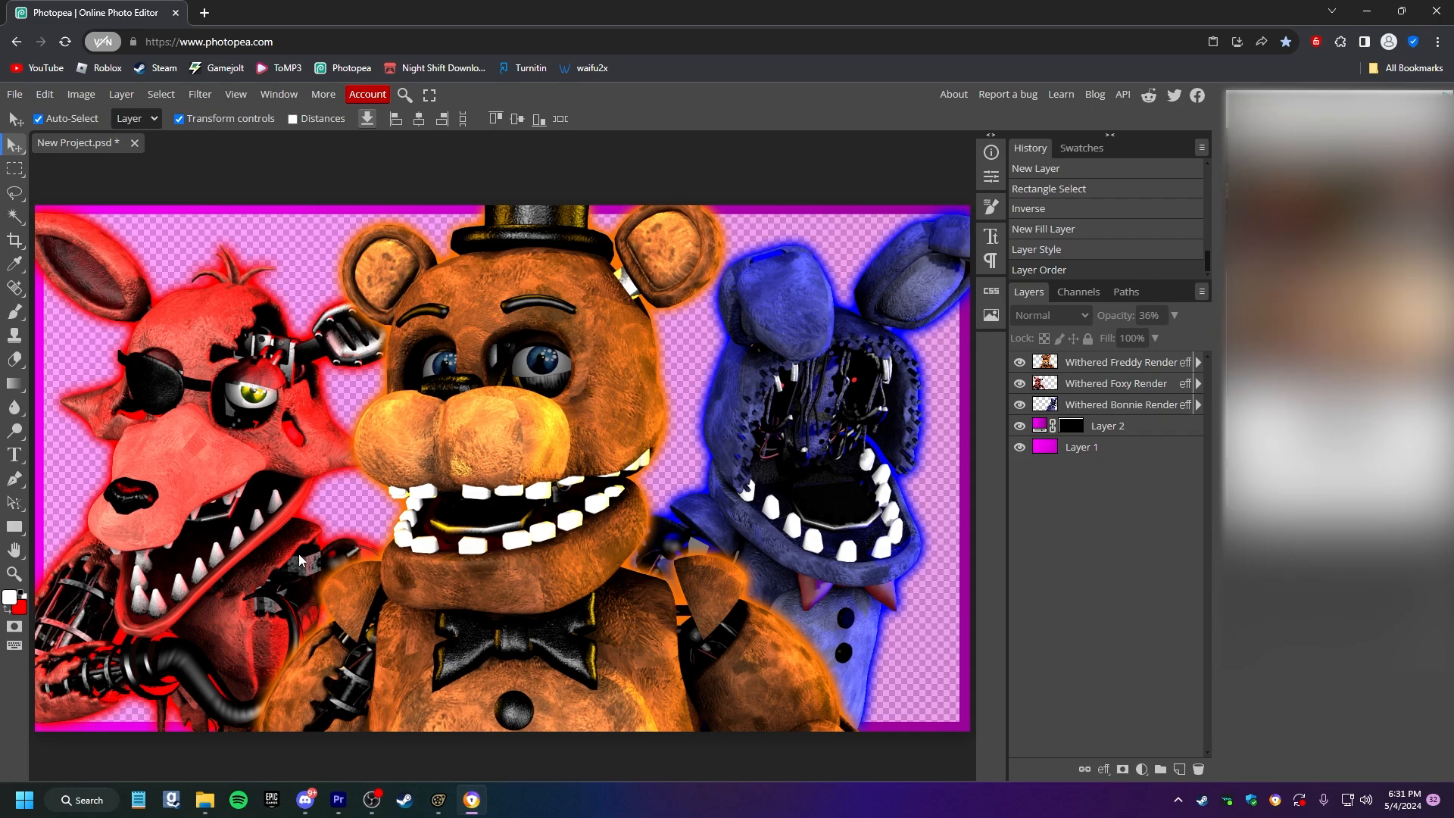
Switch to Steam and open the Workshop of Garry's Mod from the game library.
left_click(402, 803)
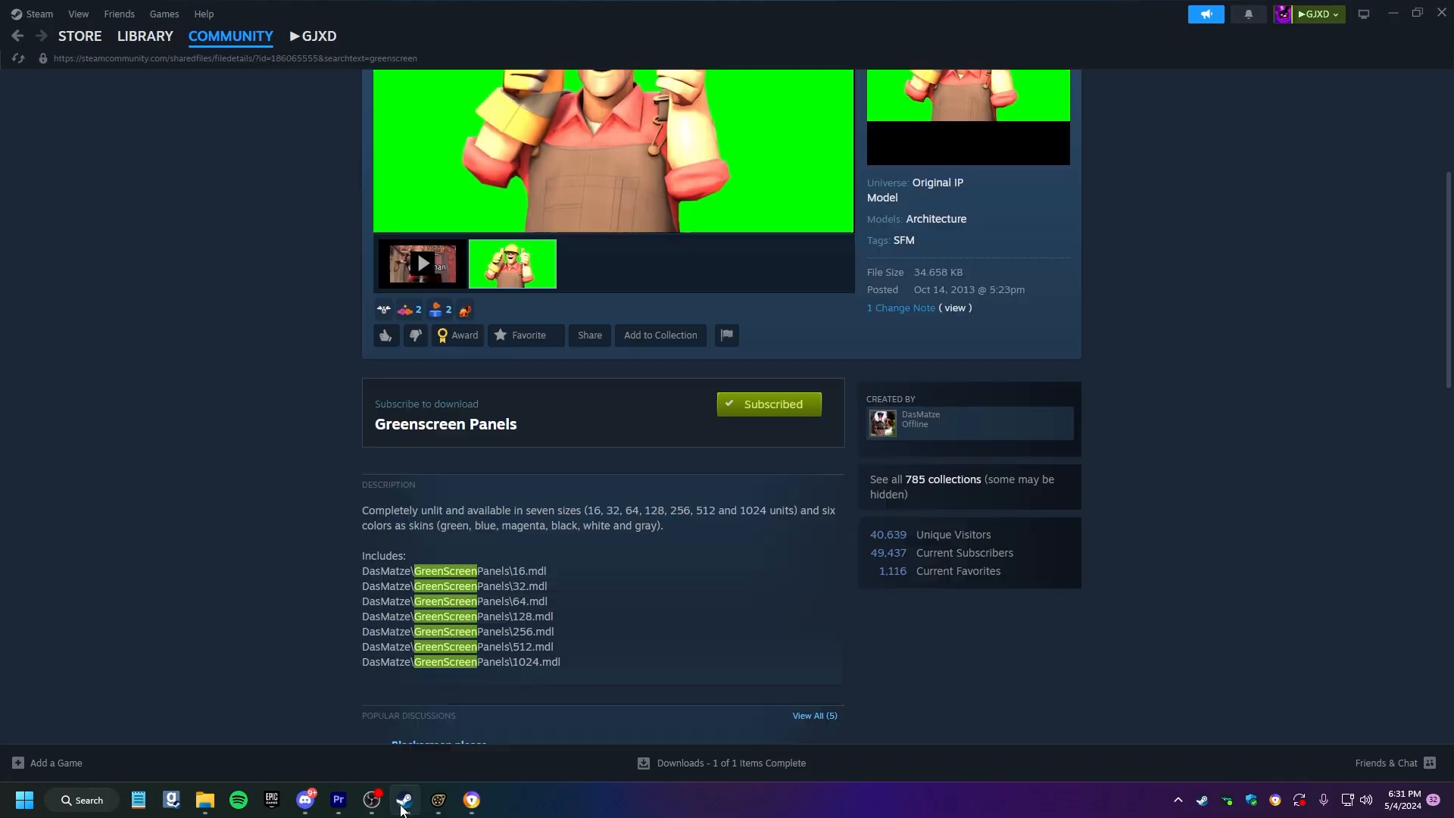
left_click(159, 36)
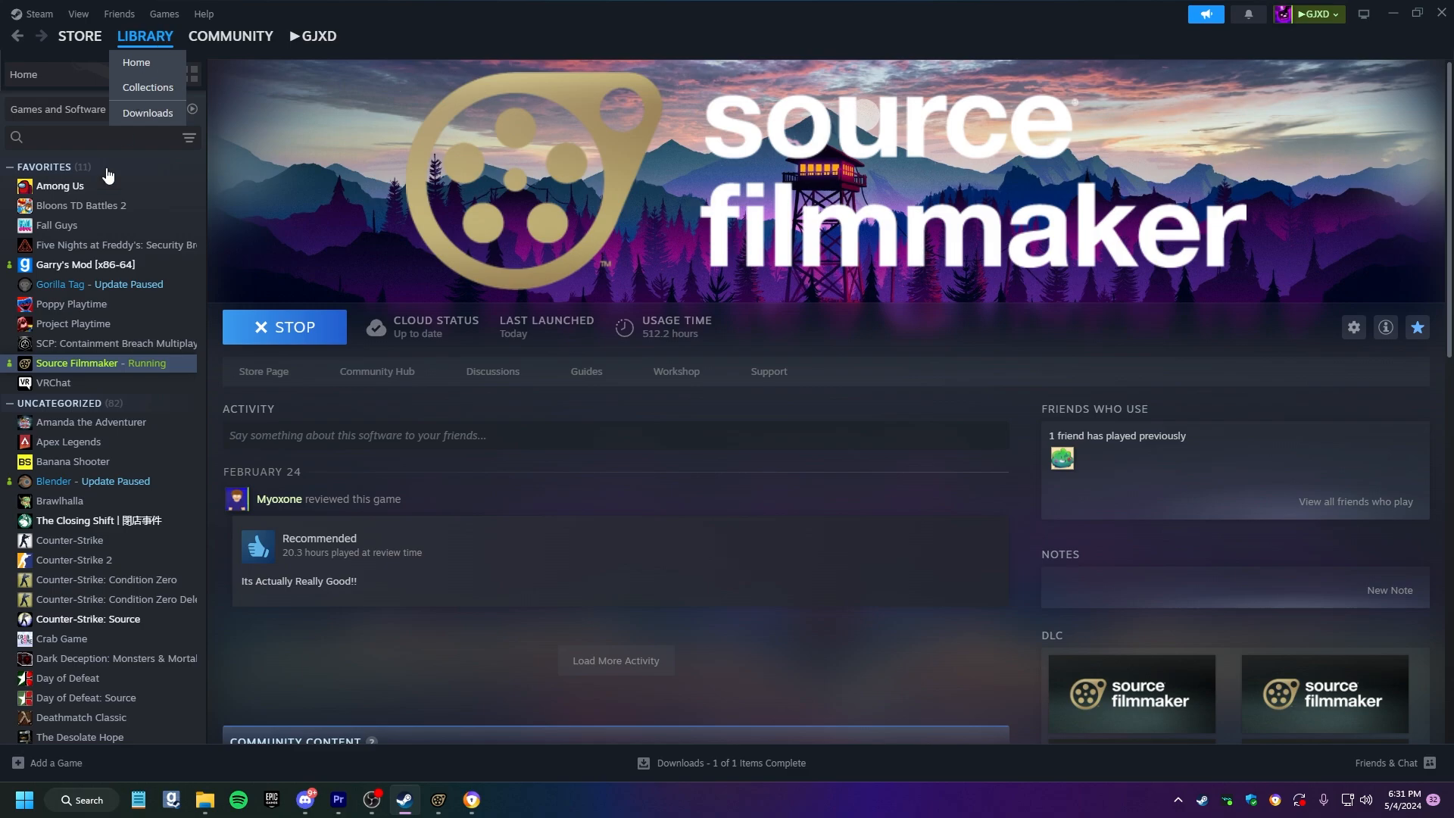
left_click(84, 264)
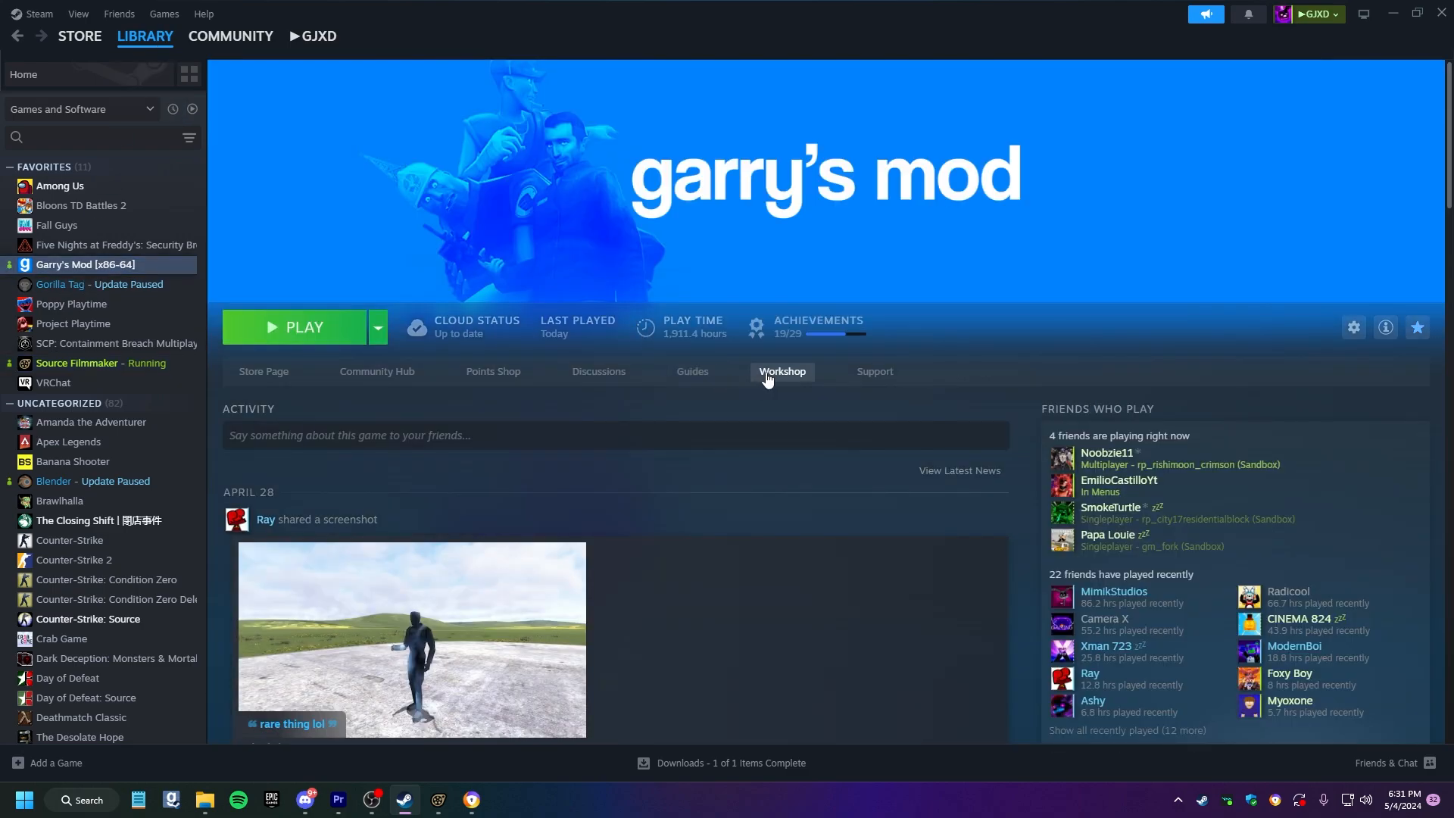
left_click(768, 372)
Filter the Garry's Mod Workshop by content type Addon and addon type Map, and search for "pizza day".
left_click(976, 289)
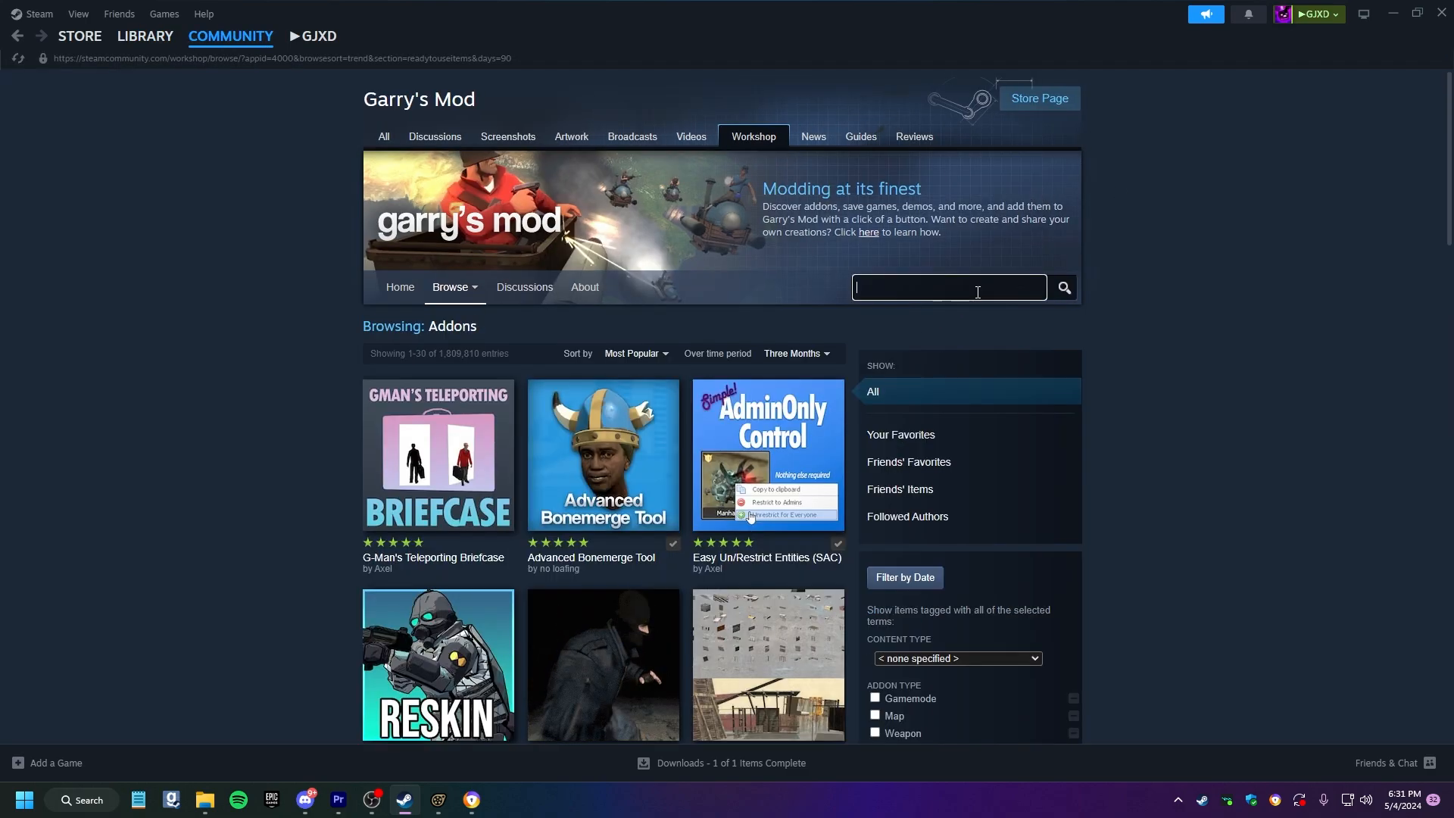
scroll(902, 512, "down", 2)
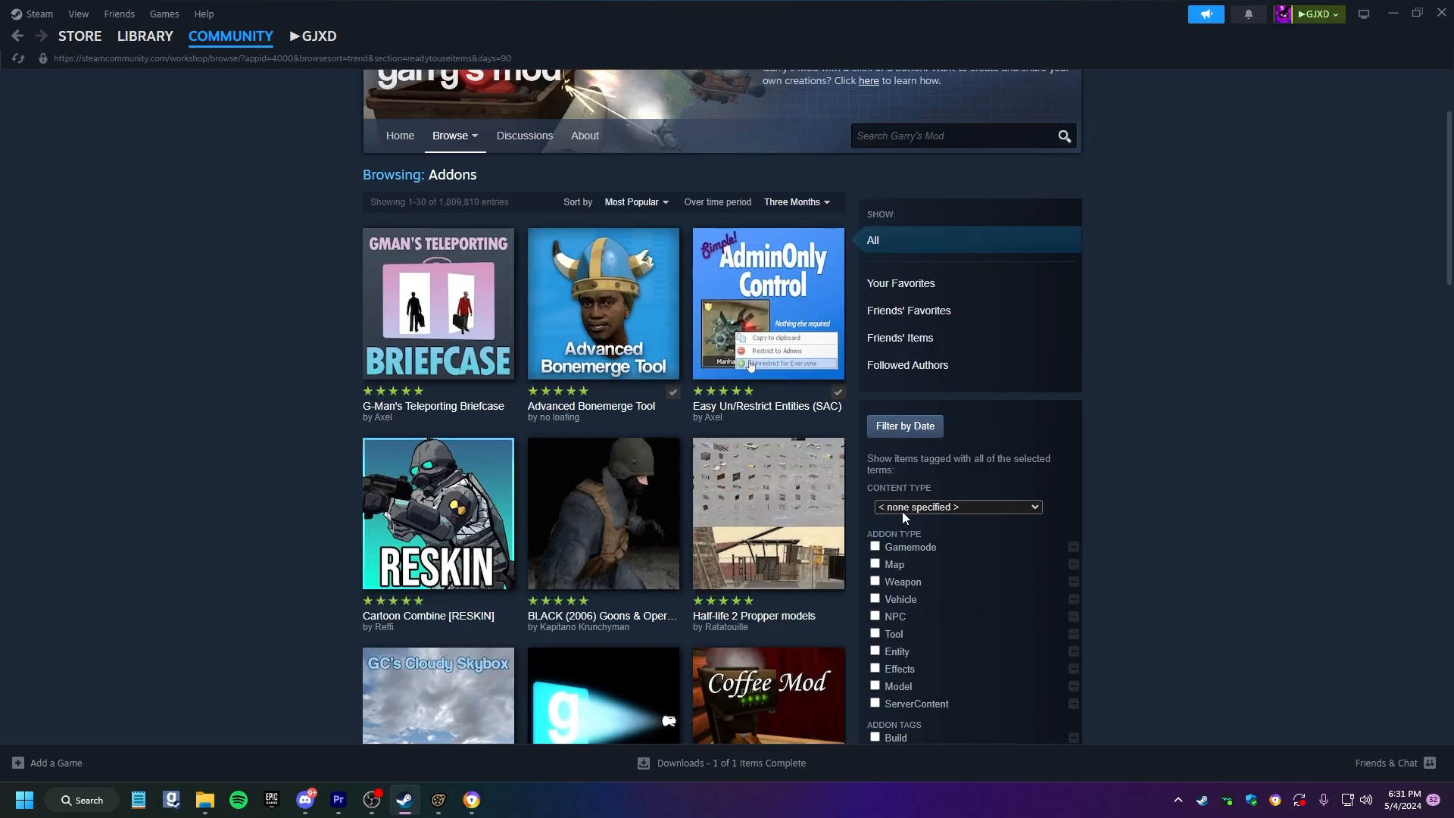
left_click(942, 513)
left_click(906, 529)
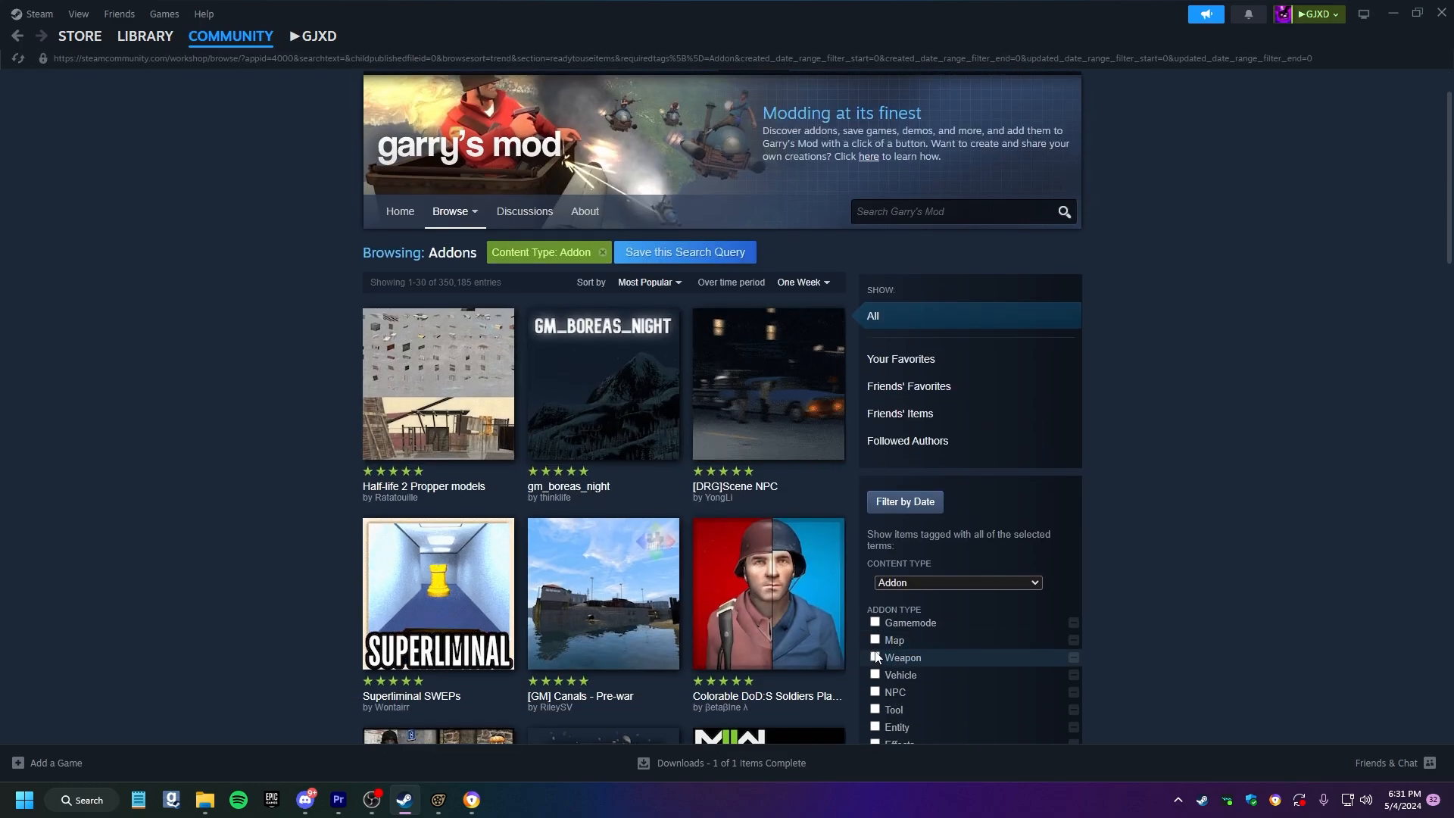
left_click(876, 640)
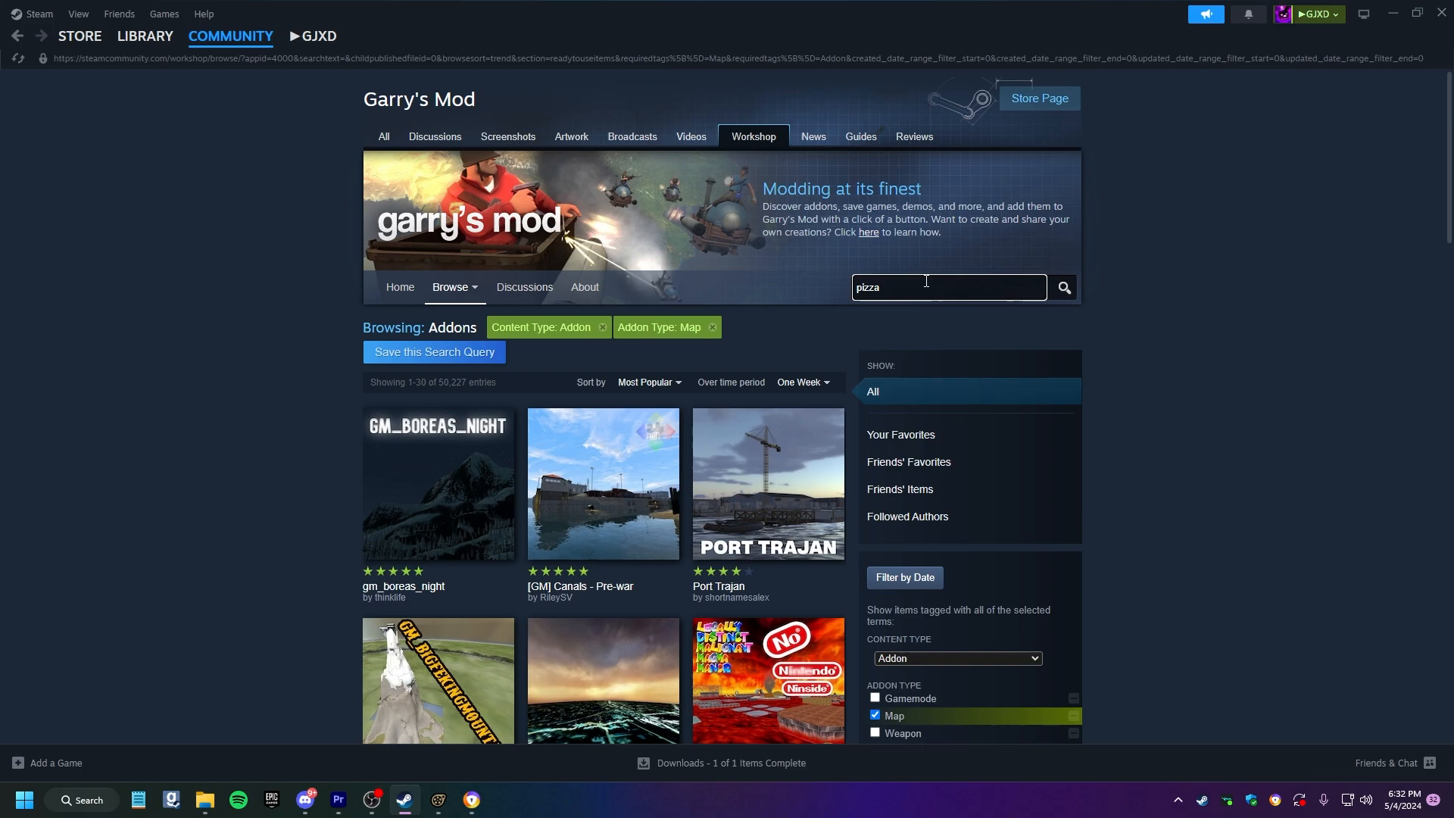
key("Return")
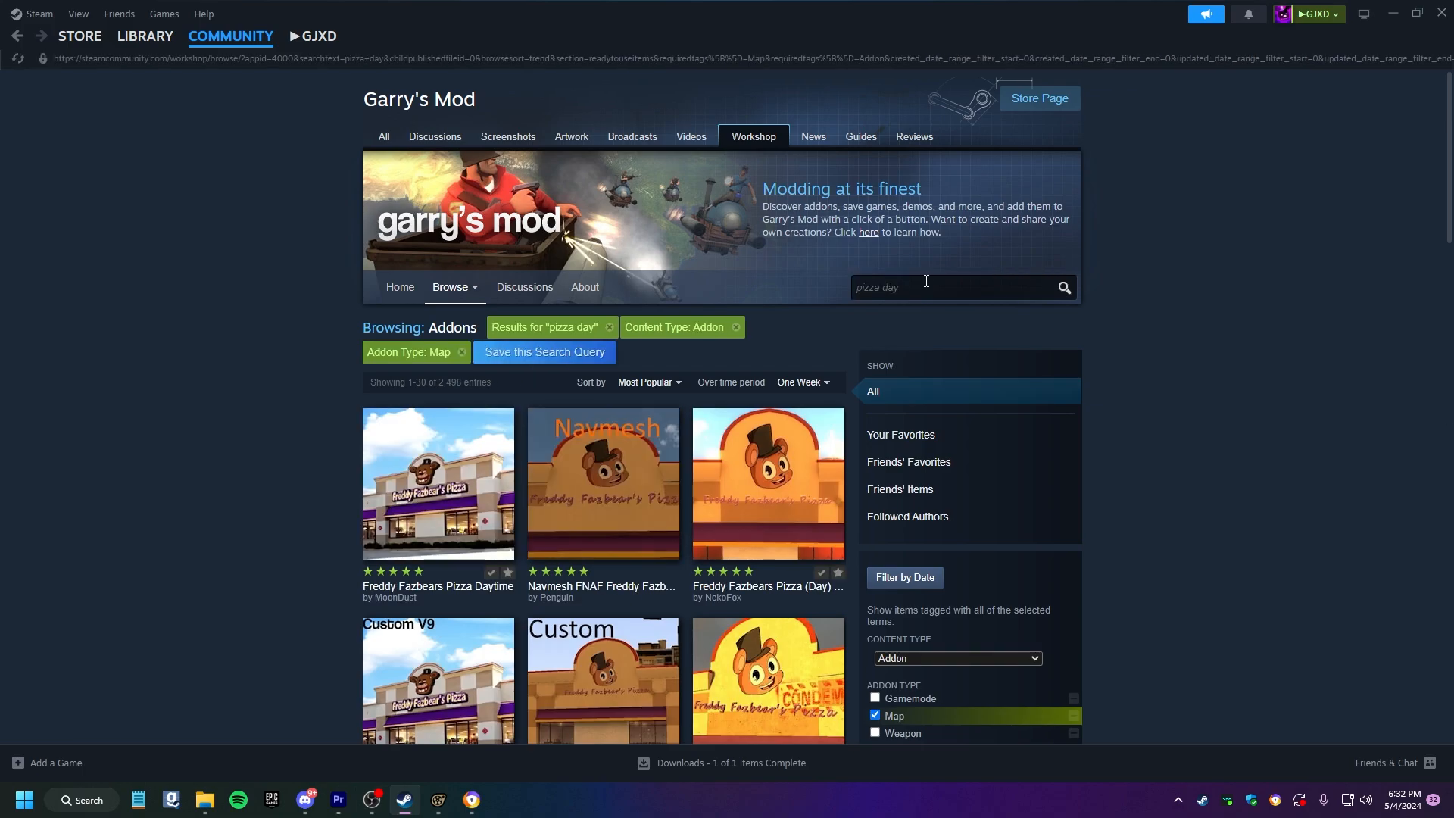
Examine the screenshots of the Freddy Fazbears Pizza Daytime map and return to the search results.
scroll(925, 281, "down", 2)
mouse_move(778, 308)
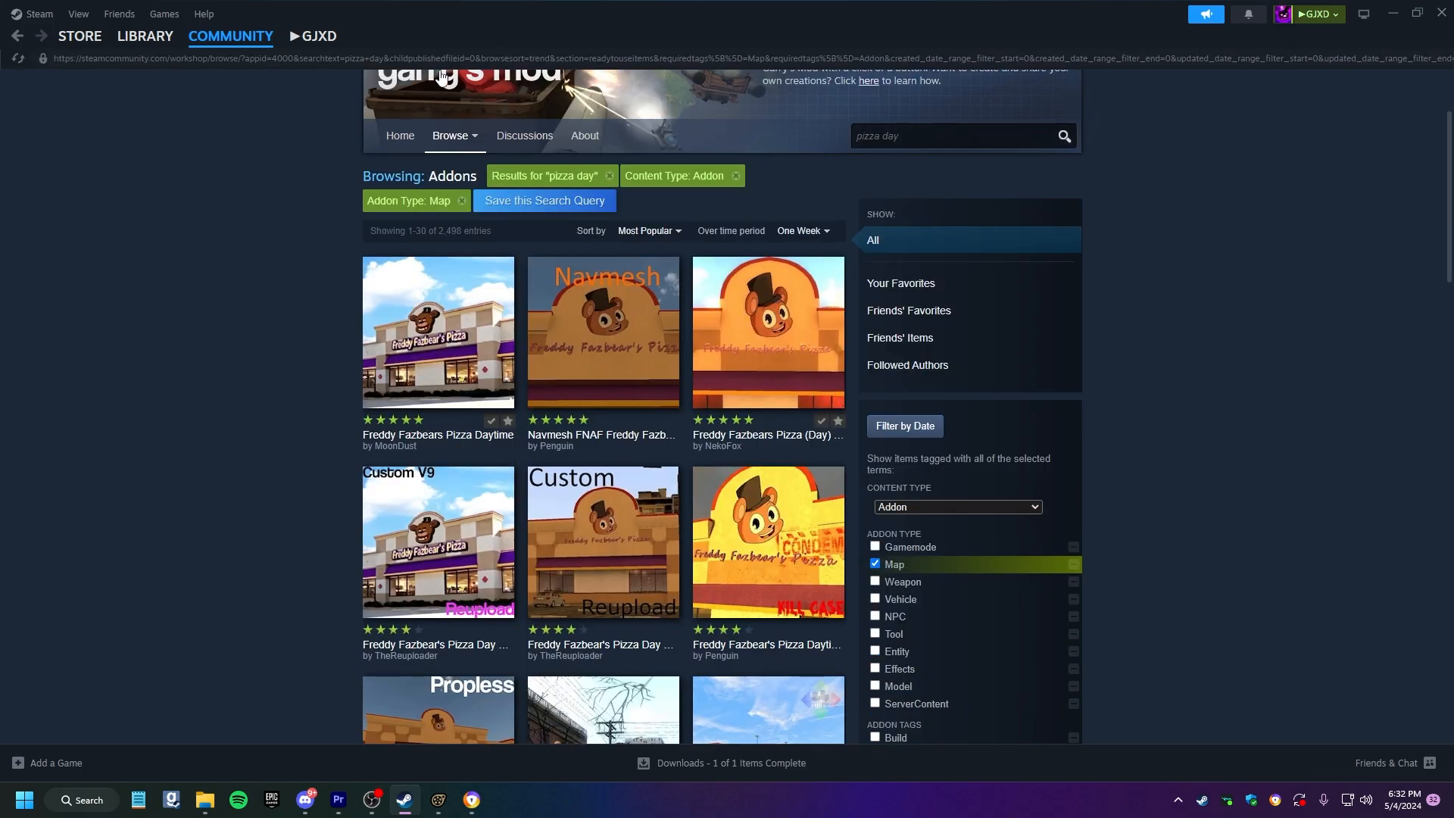
left_click(417, 299)
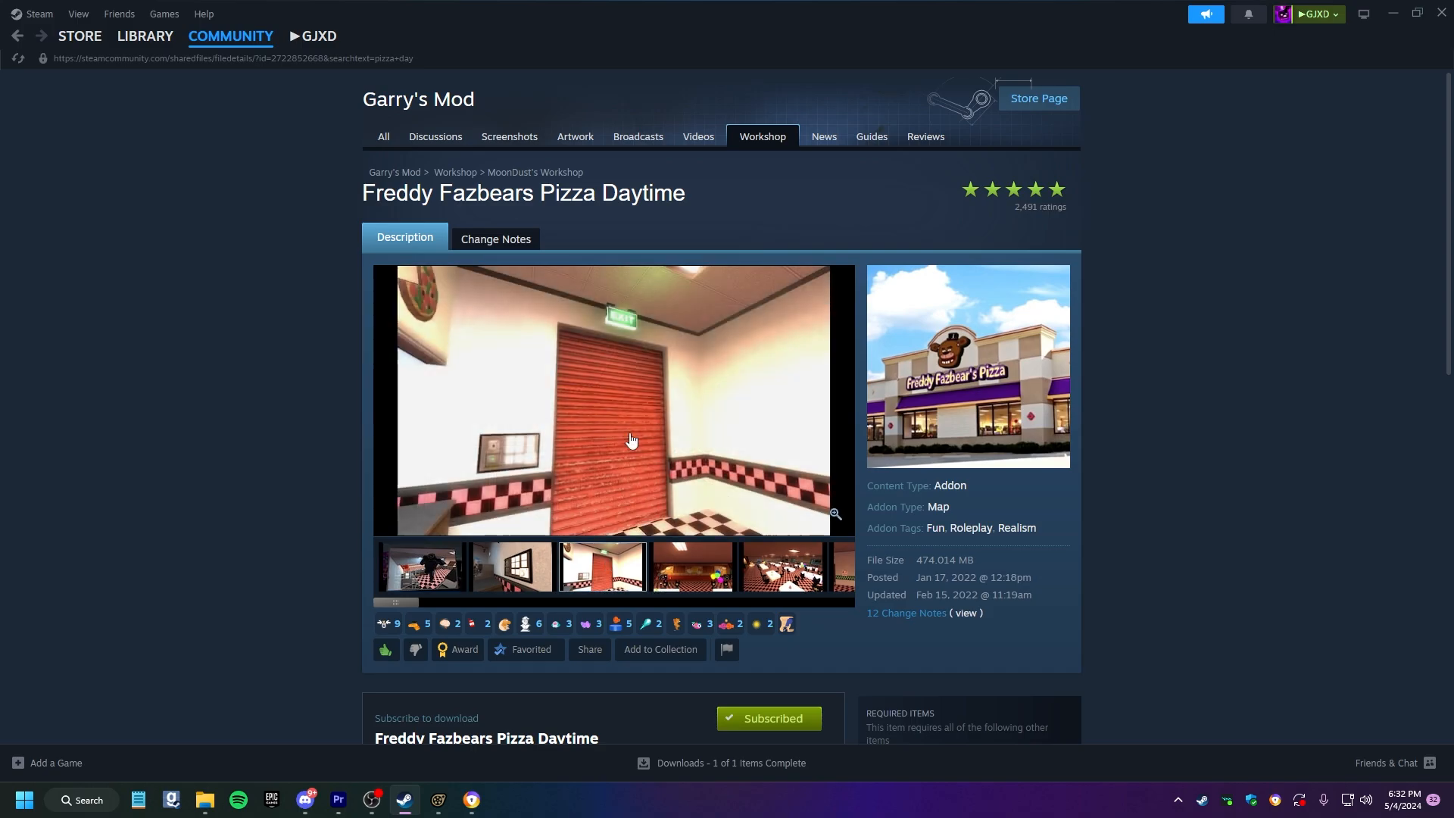
right_click(627, 425)
left_click(319, 451)
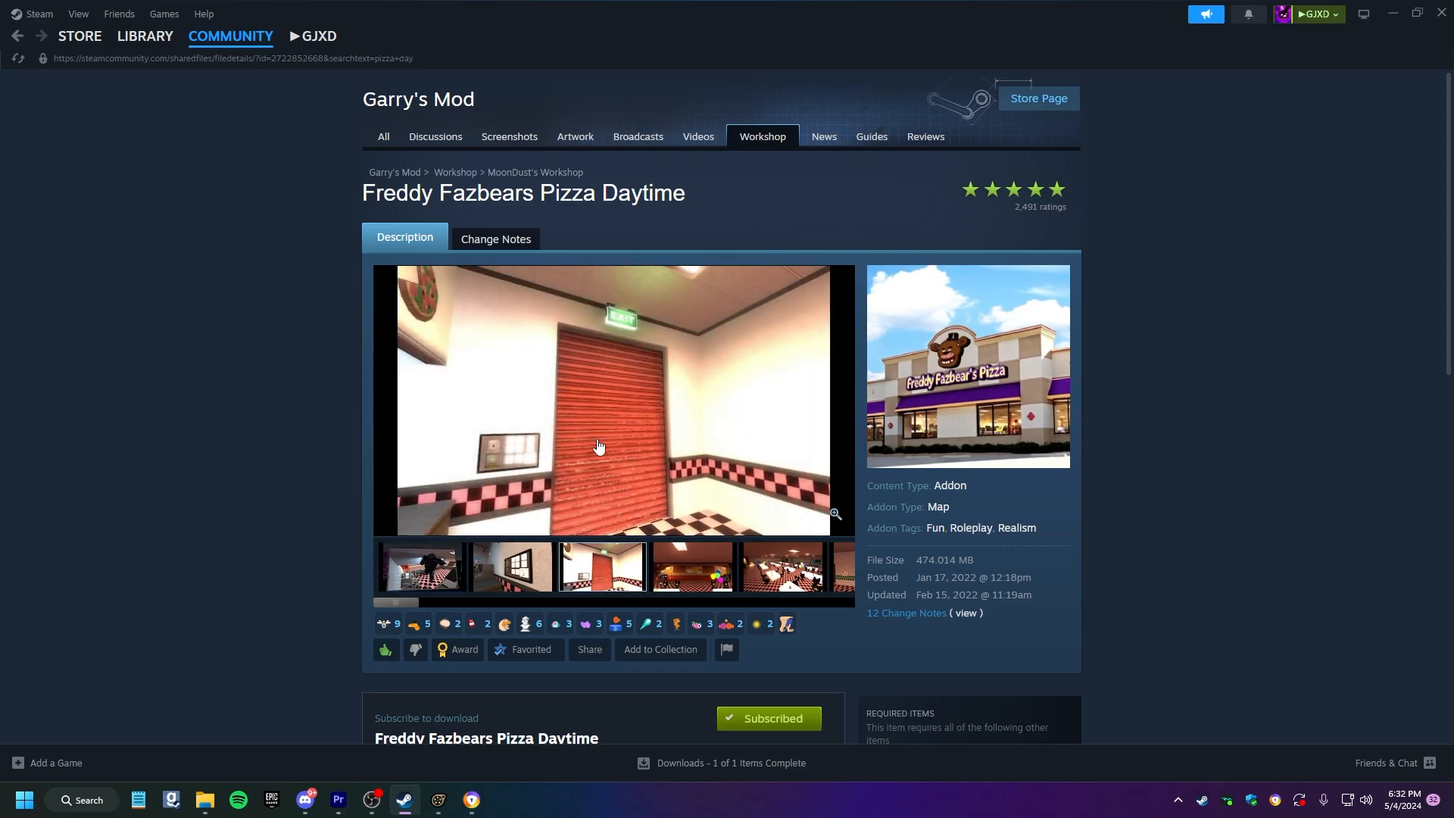
left_click(705, 585)
left_click(18, 36)
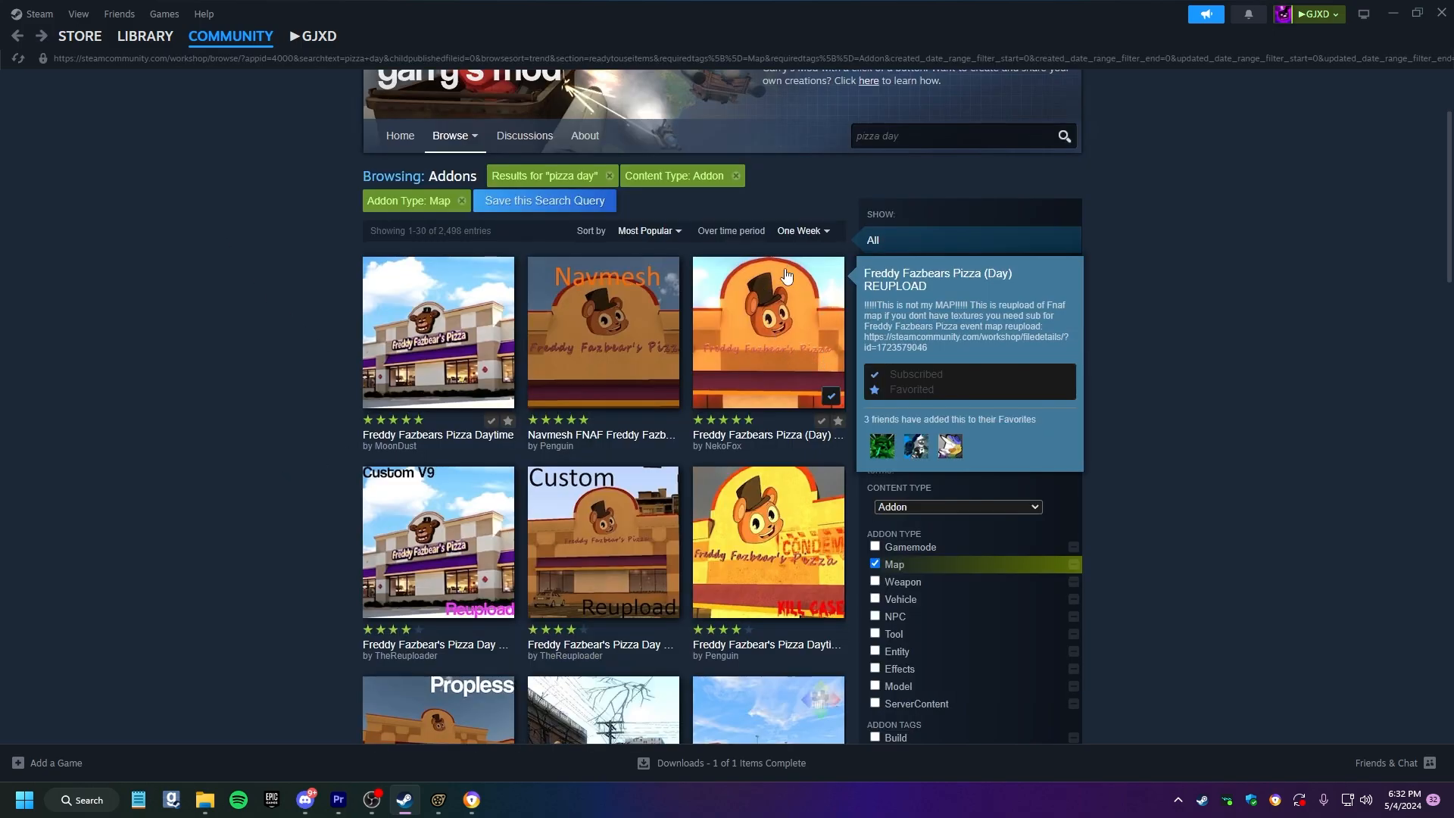
Open the Freddy Fazbears Pizza (Day) REUPLOAD map, show its dining-room screenshot and copy the page URL.
left_click(751, 327)
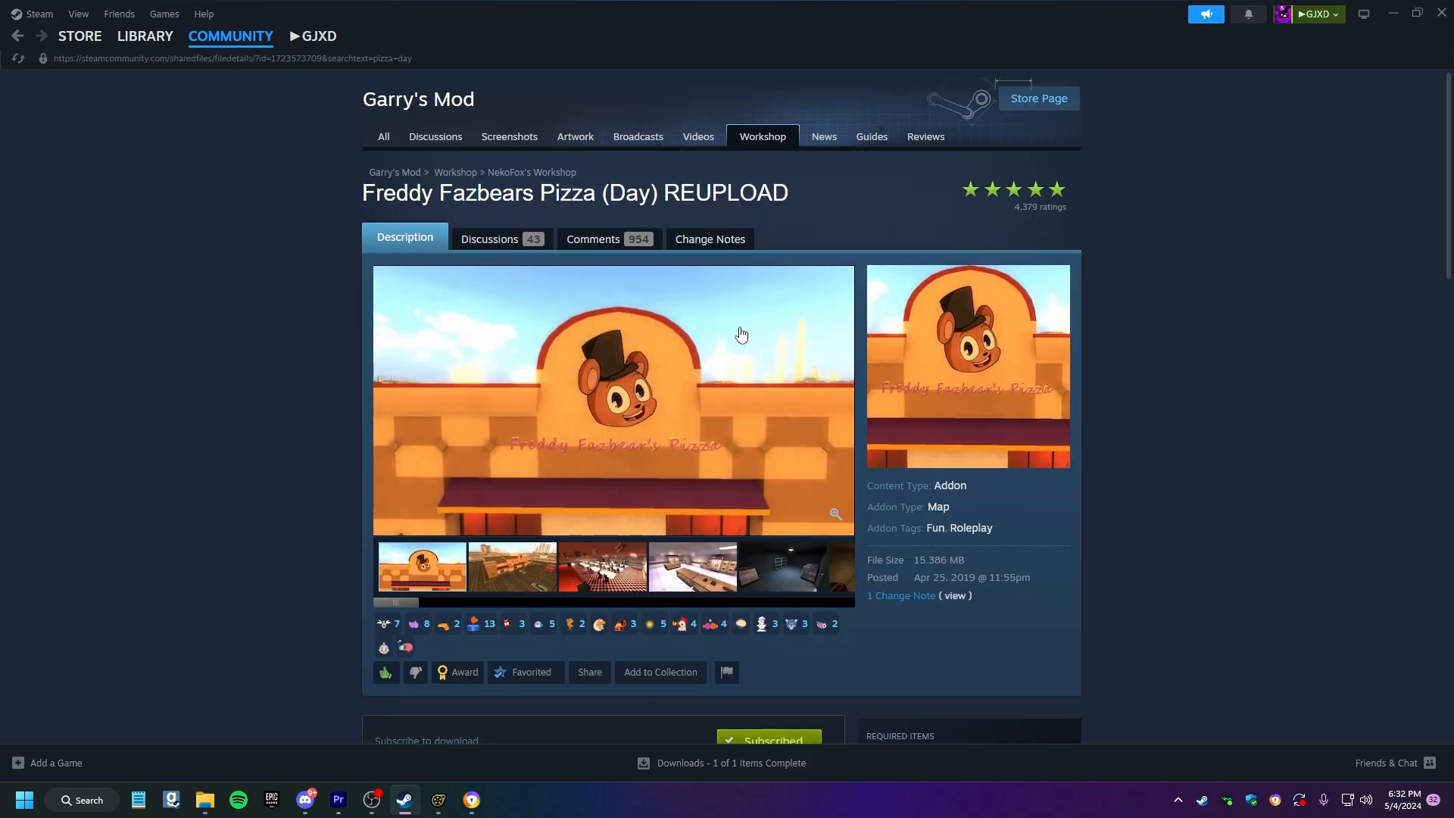
left_click(625, 545)
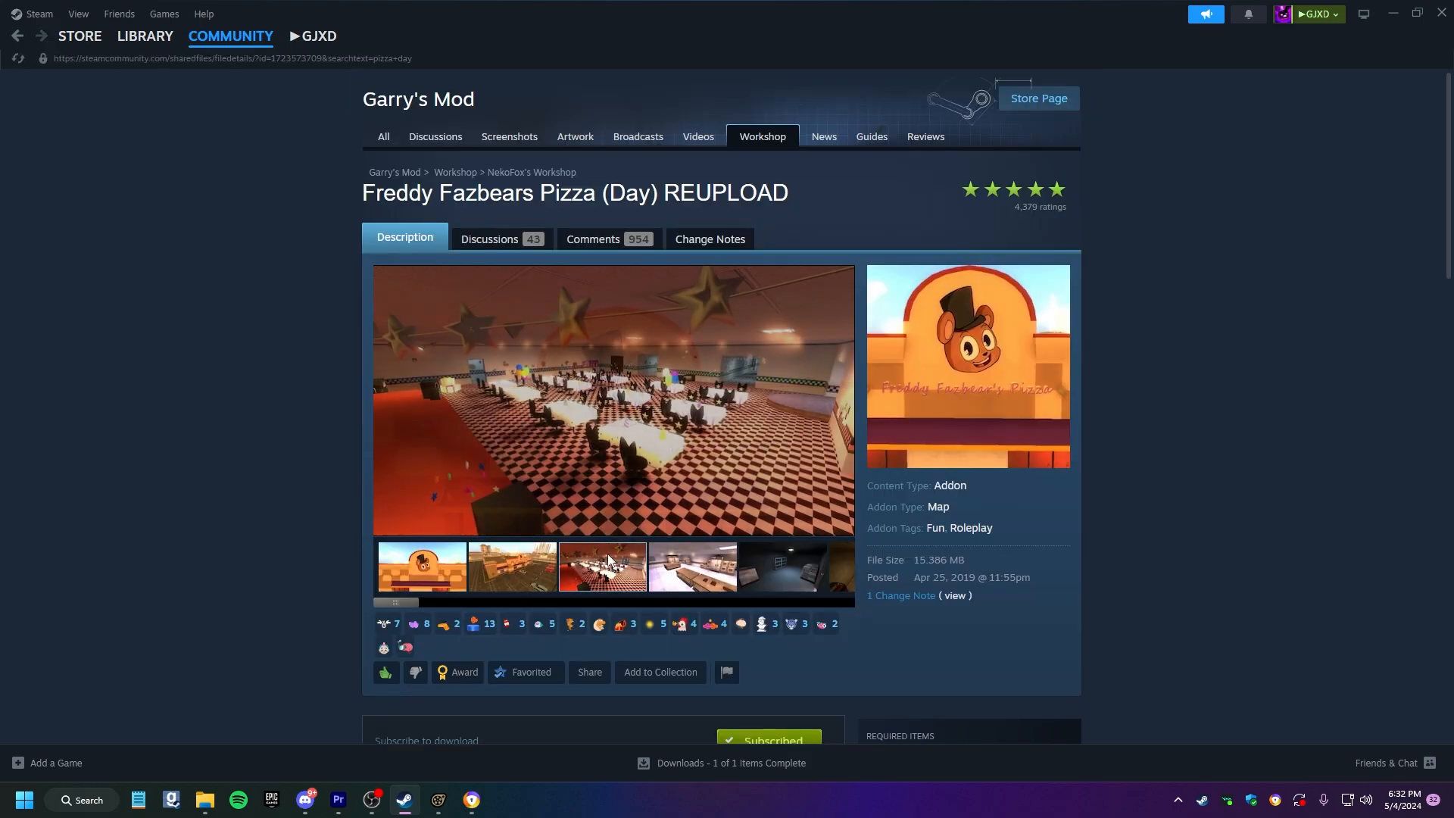
right_click(605, 421)
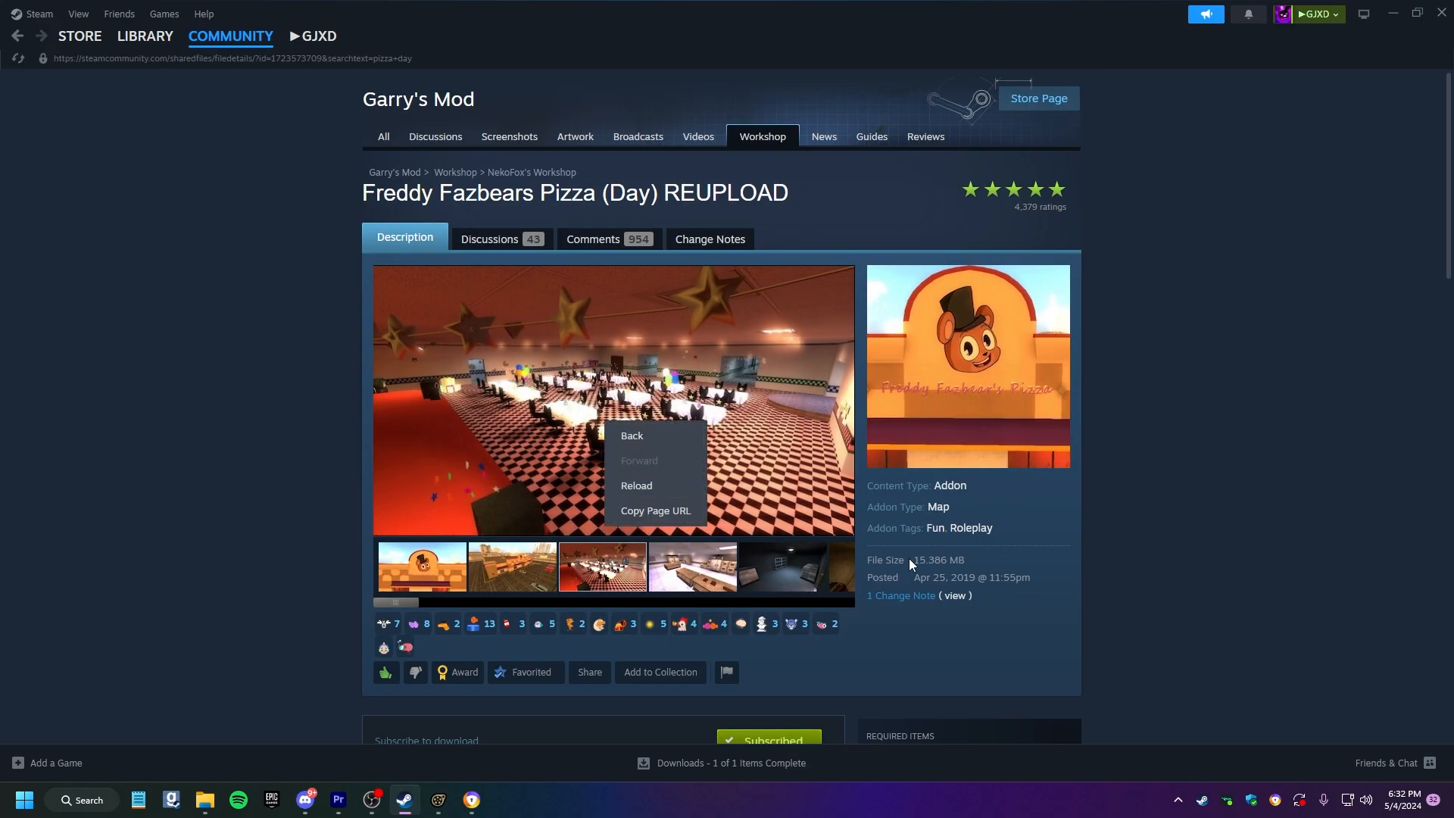
left_click(1180, 565)
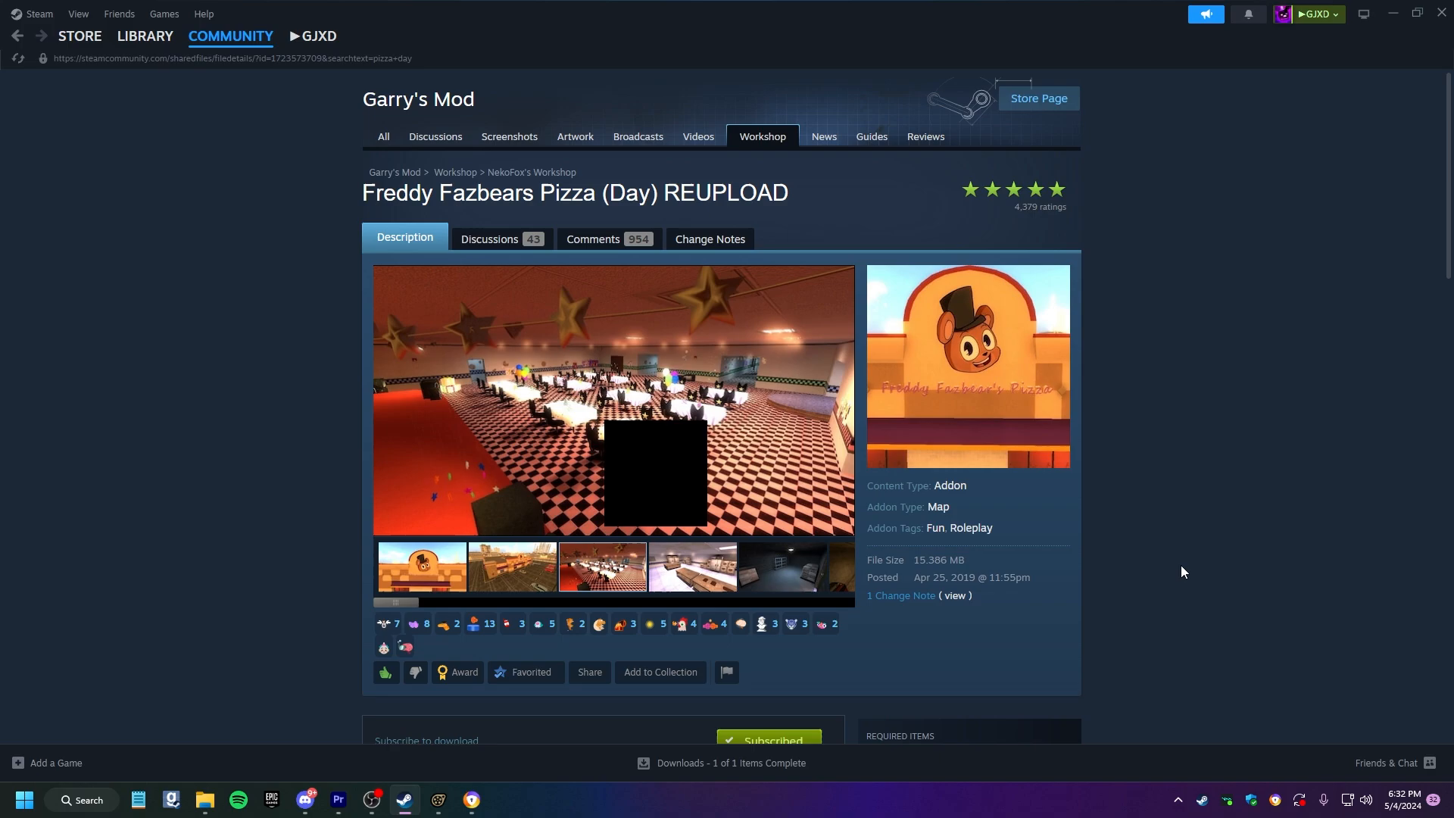
right_click(586, 431)
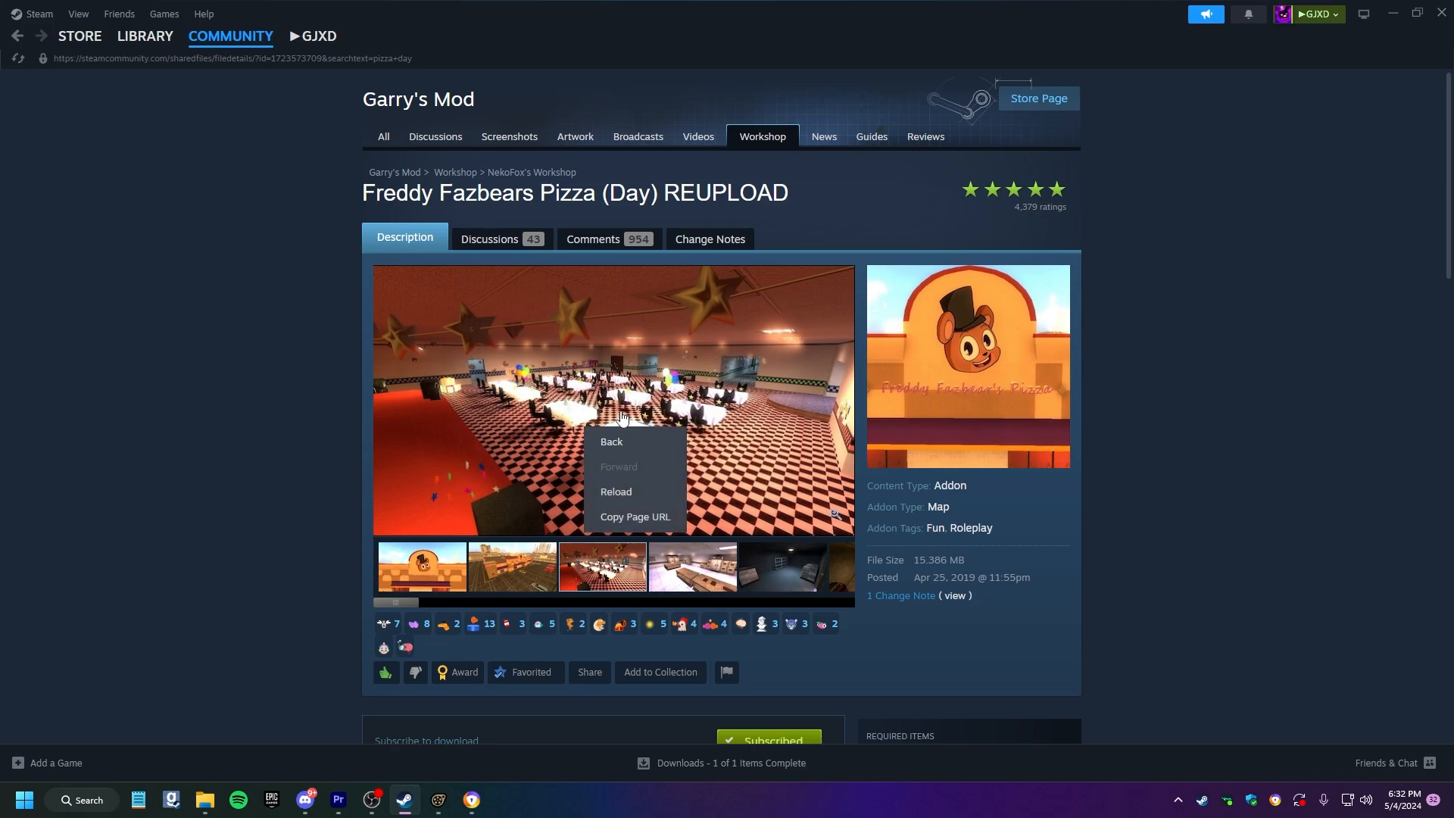
left_click(636, 517)
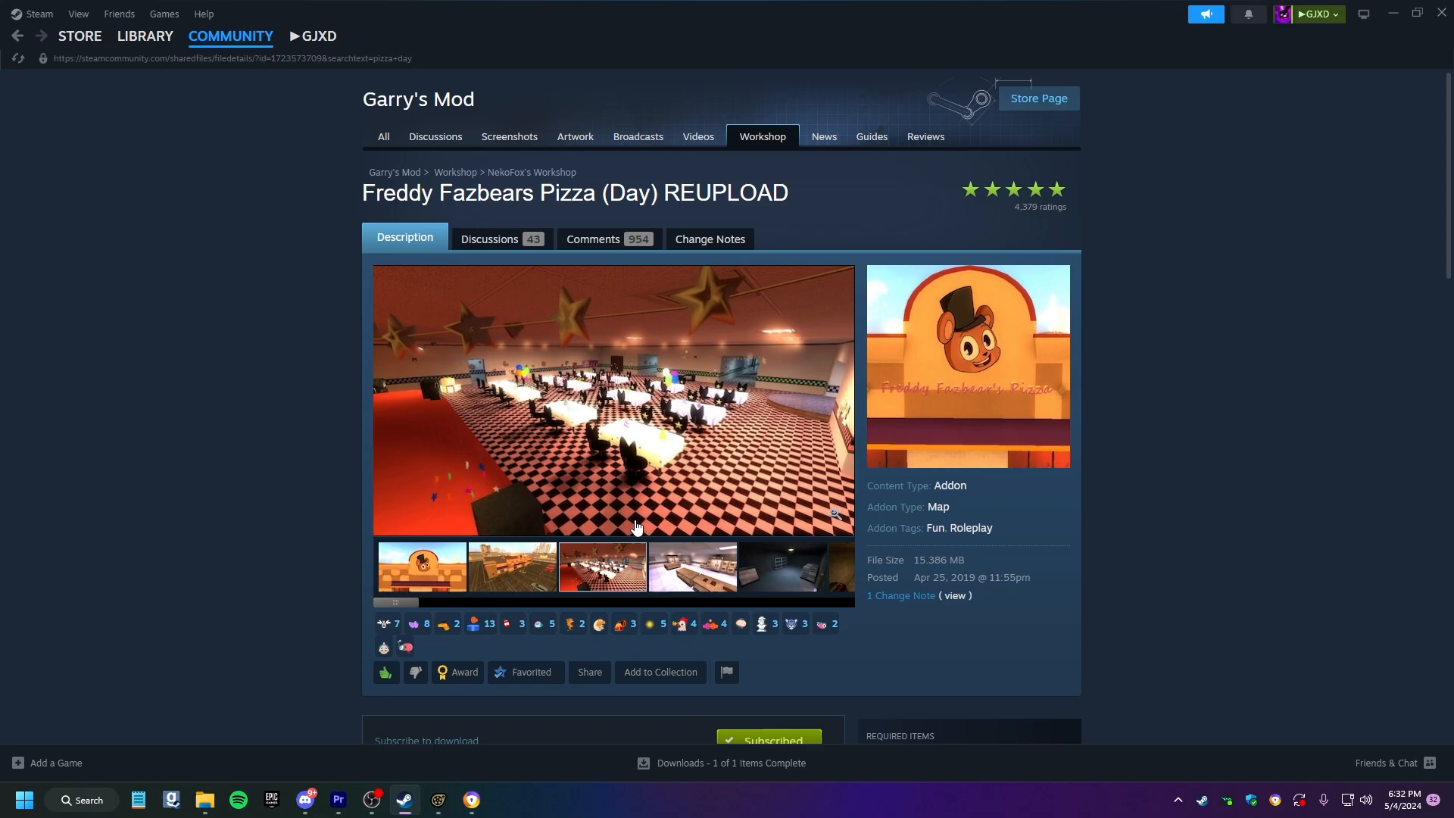
Switch to the web browser and open the copied Workshop page URL in a new tab.
left_click(470, 800)
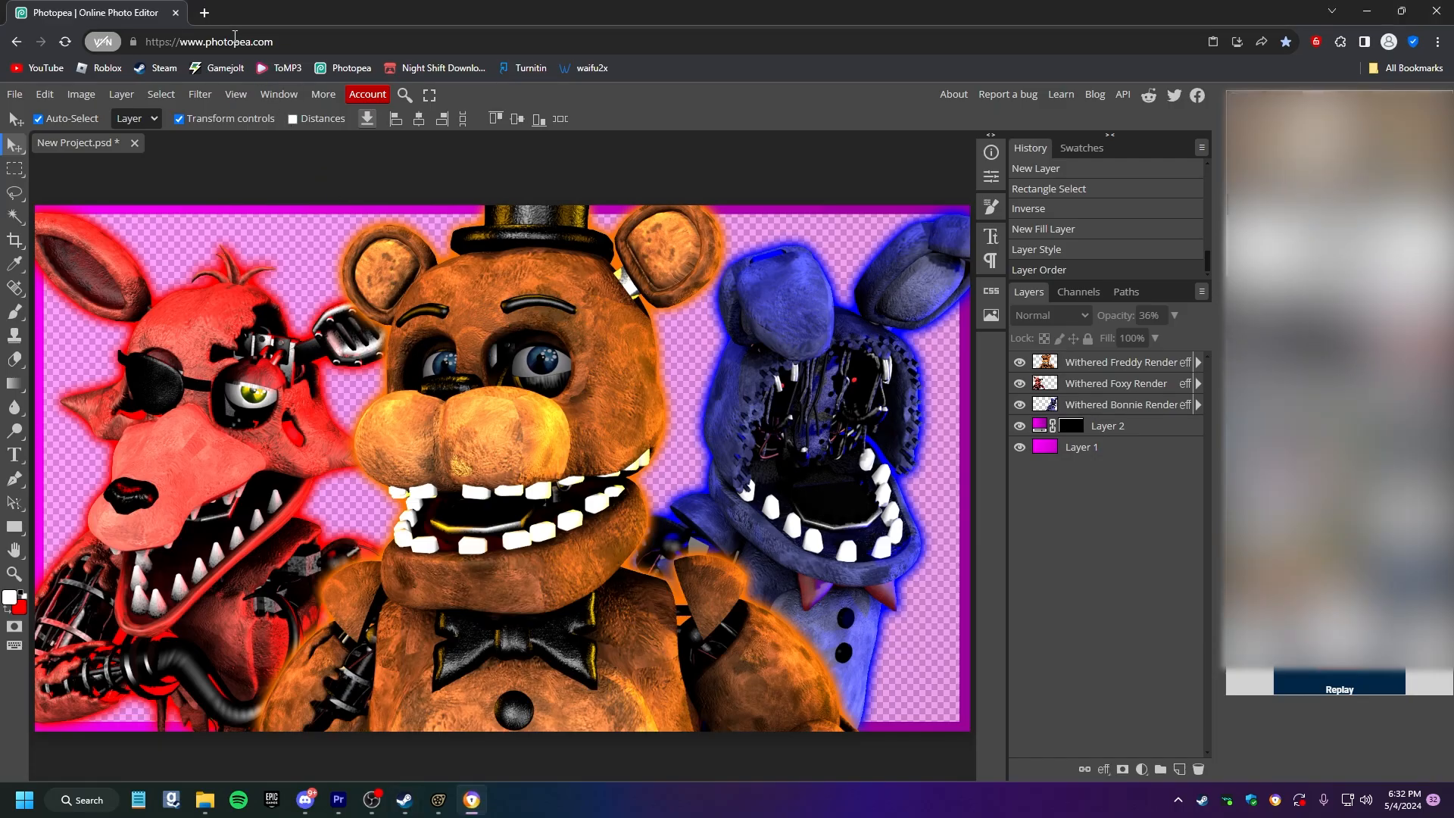
left_click(203, 13)
right_click(271, 38)
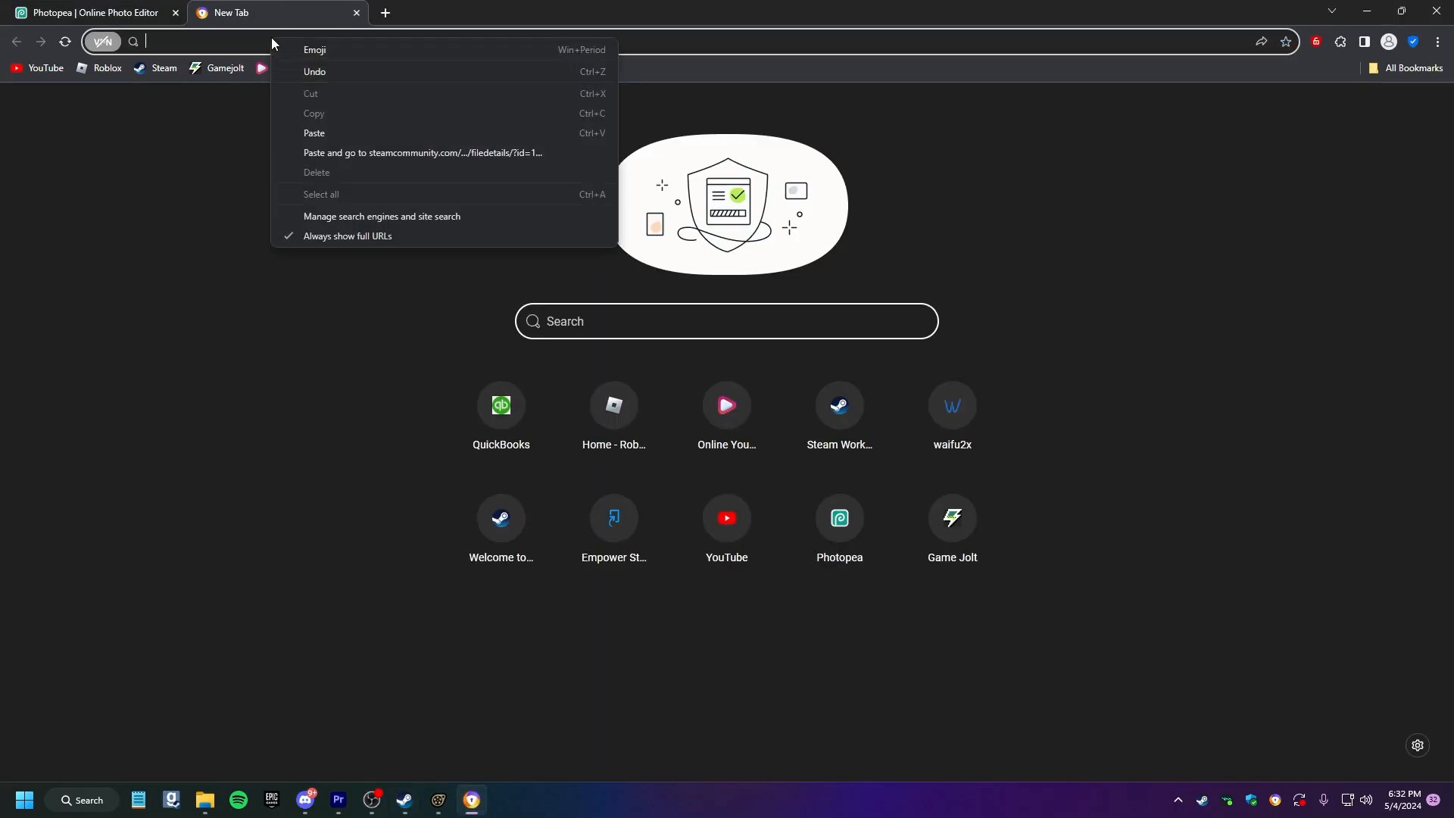
left_click(353, 153)
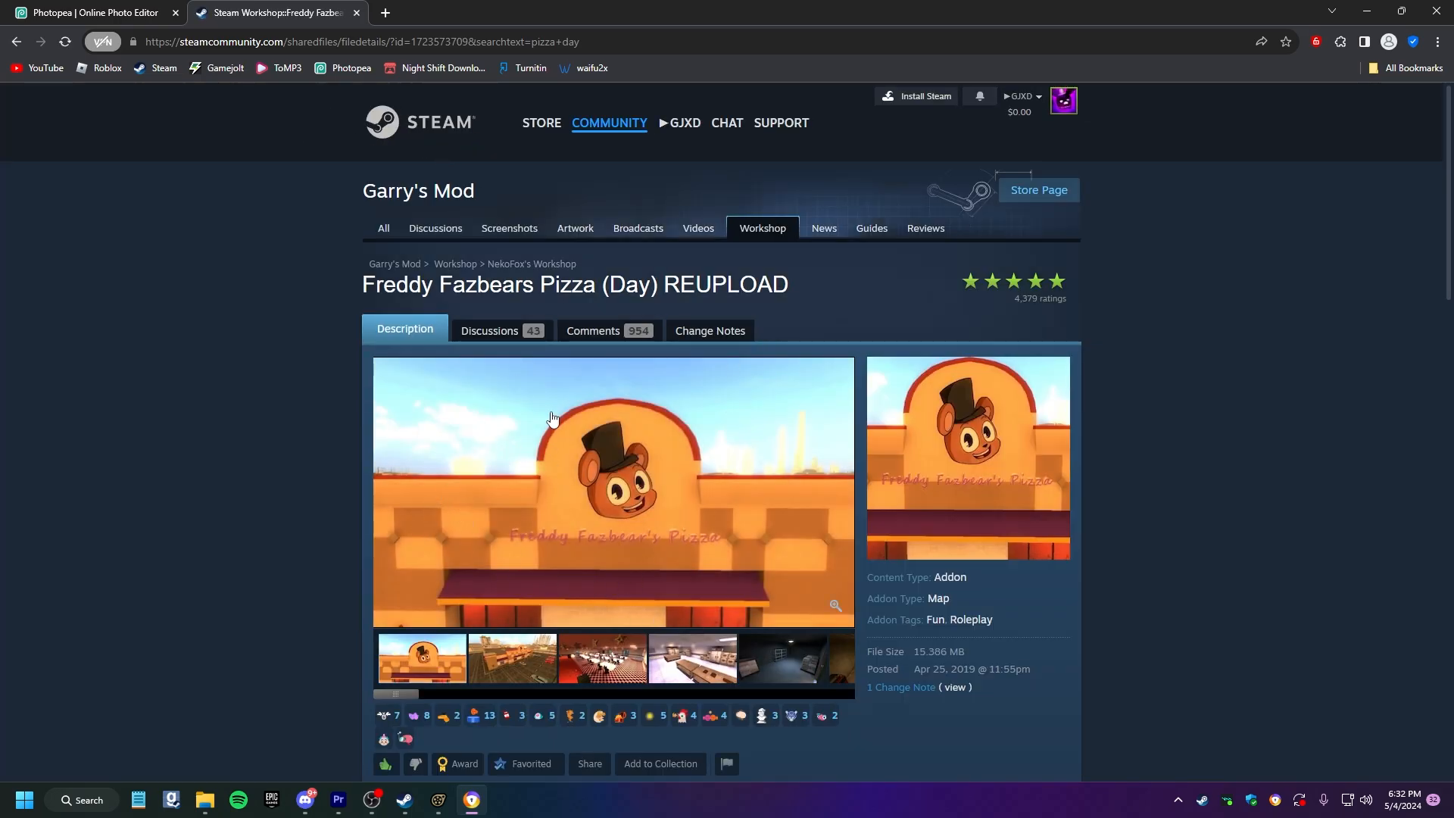
Look through the map's screenshots on the Workshop page for a suitable backdrop image.
scroll(656, 500, "down", 2)
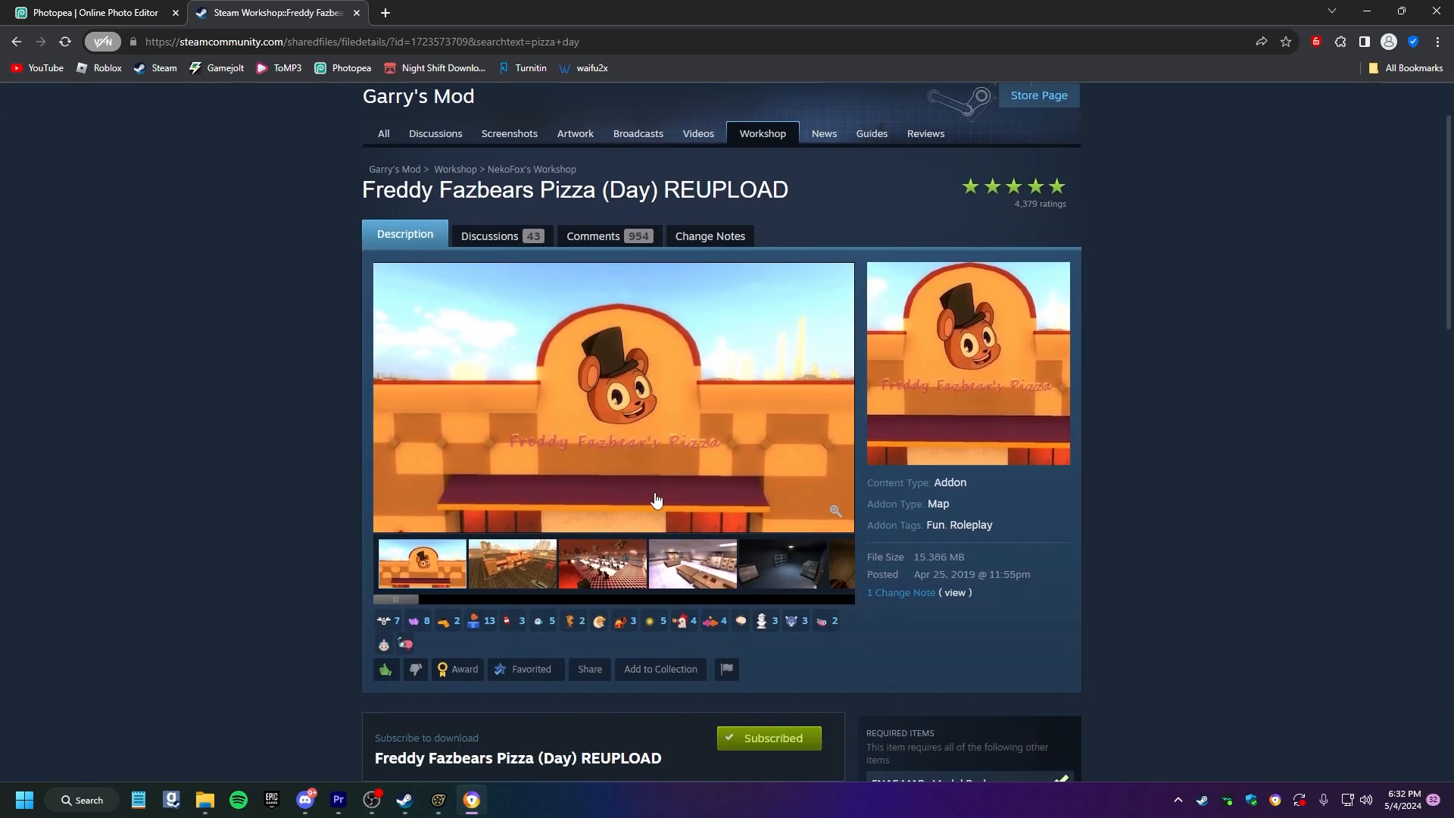
right_click(550, 371)
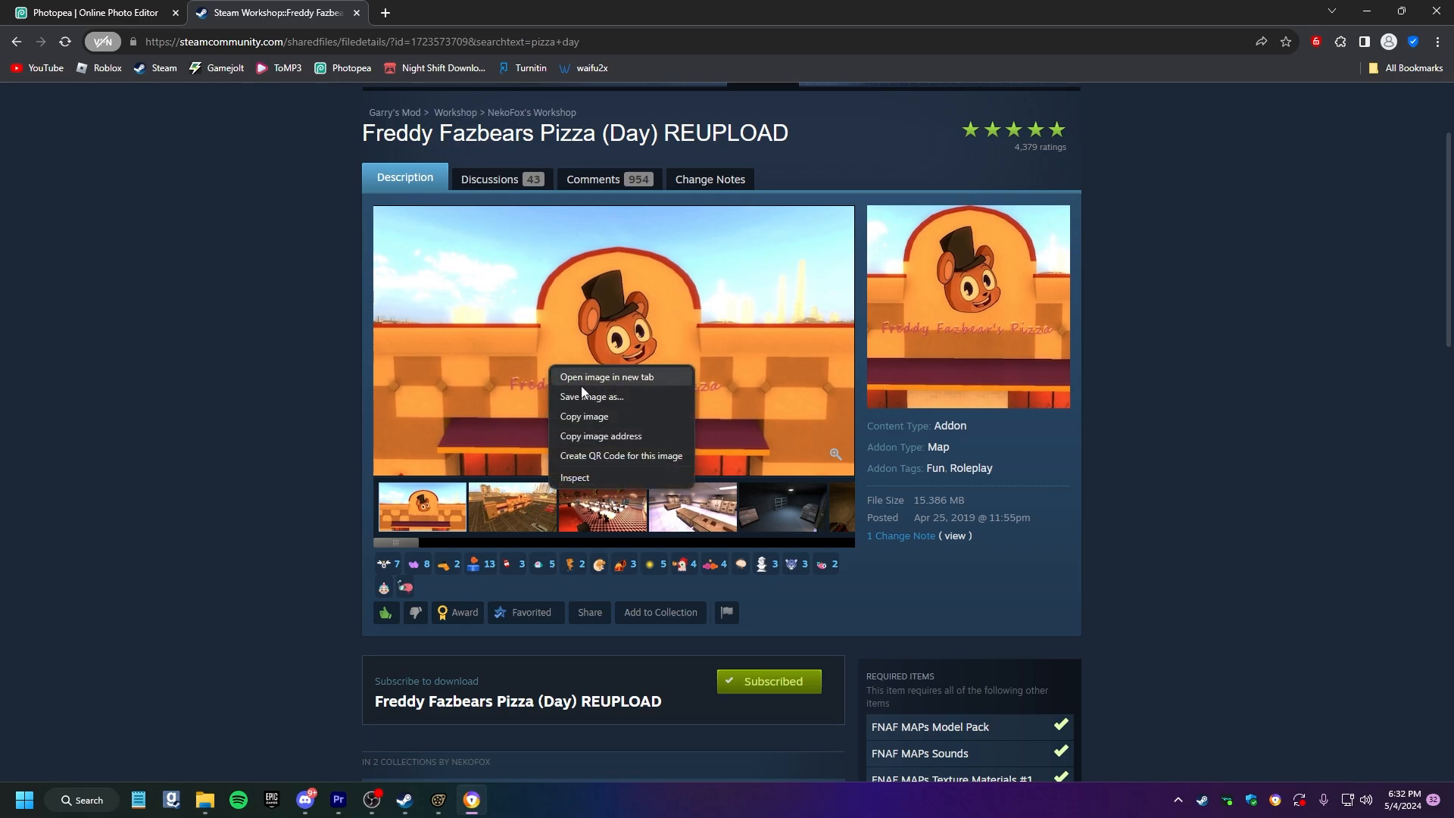
left_click(610, 414)
left_click(618, 512)
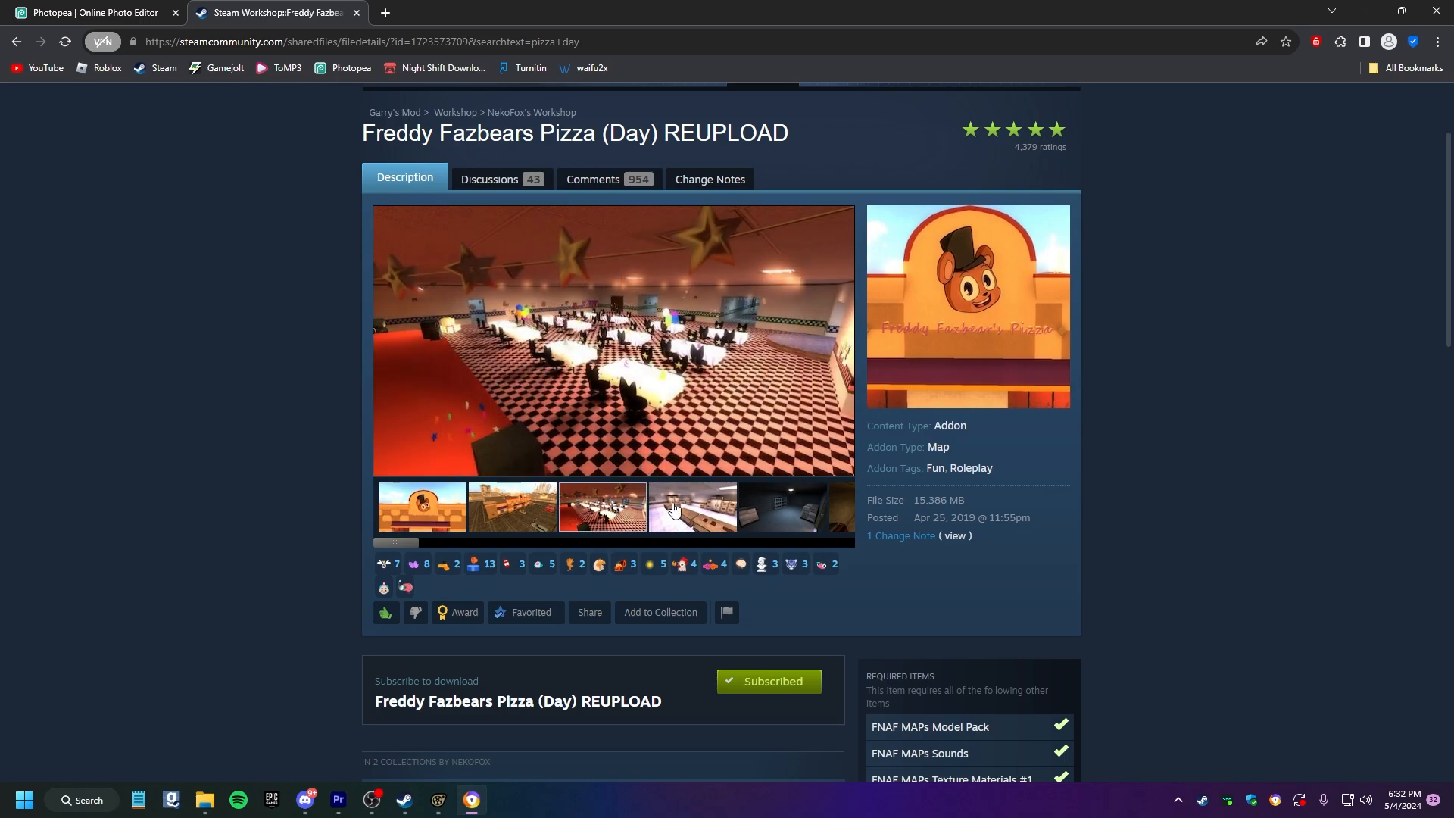
left_click(693, 515)
left_click(757, 519)
left_click(681, 517)
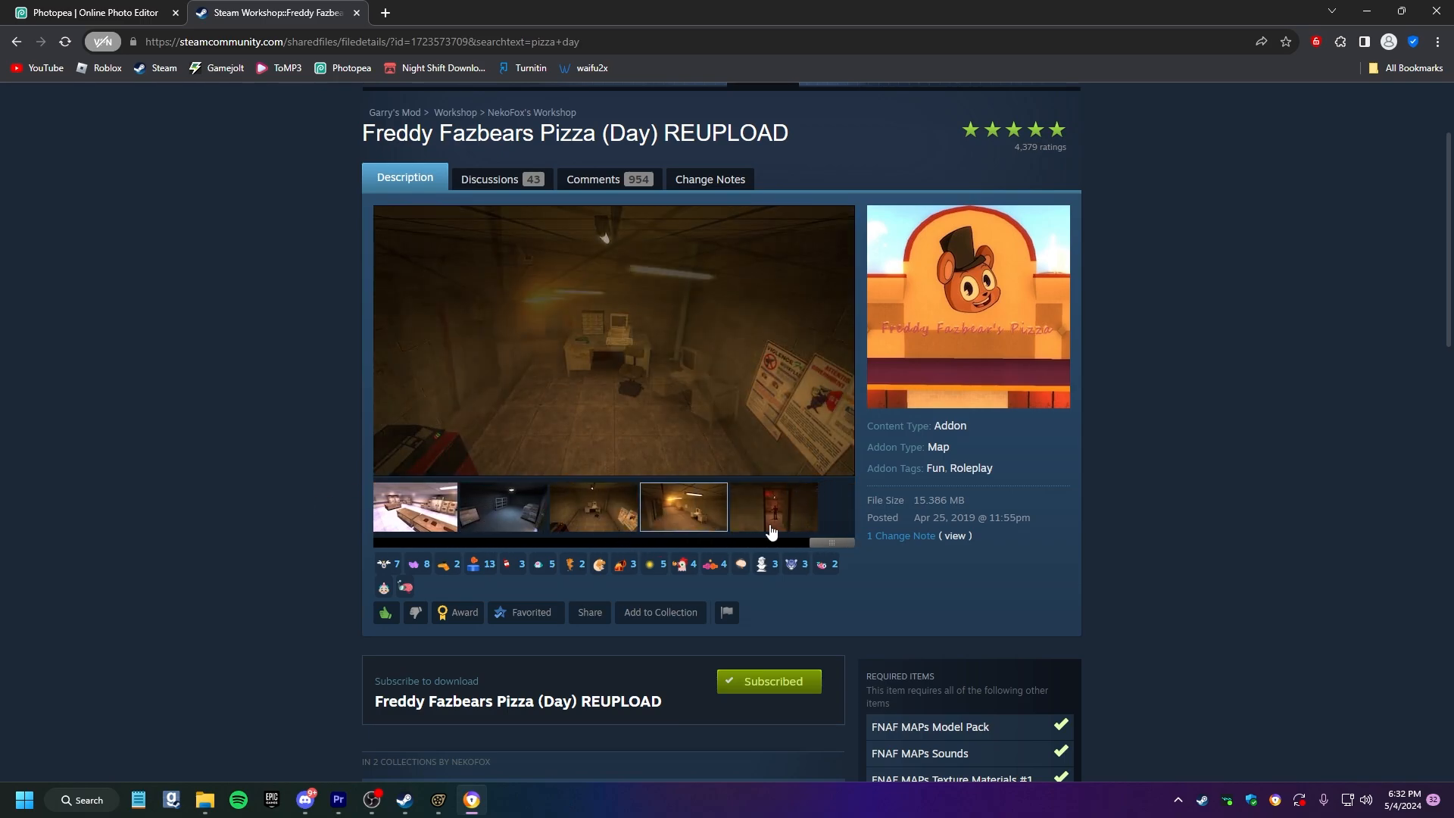
left_click(739, 514)
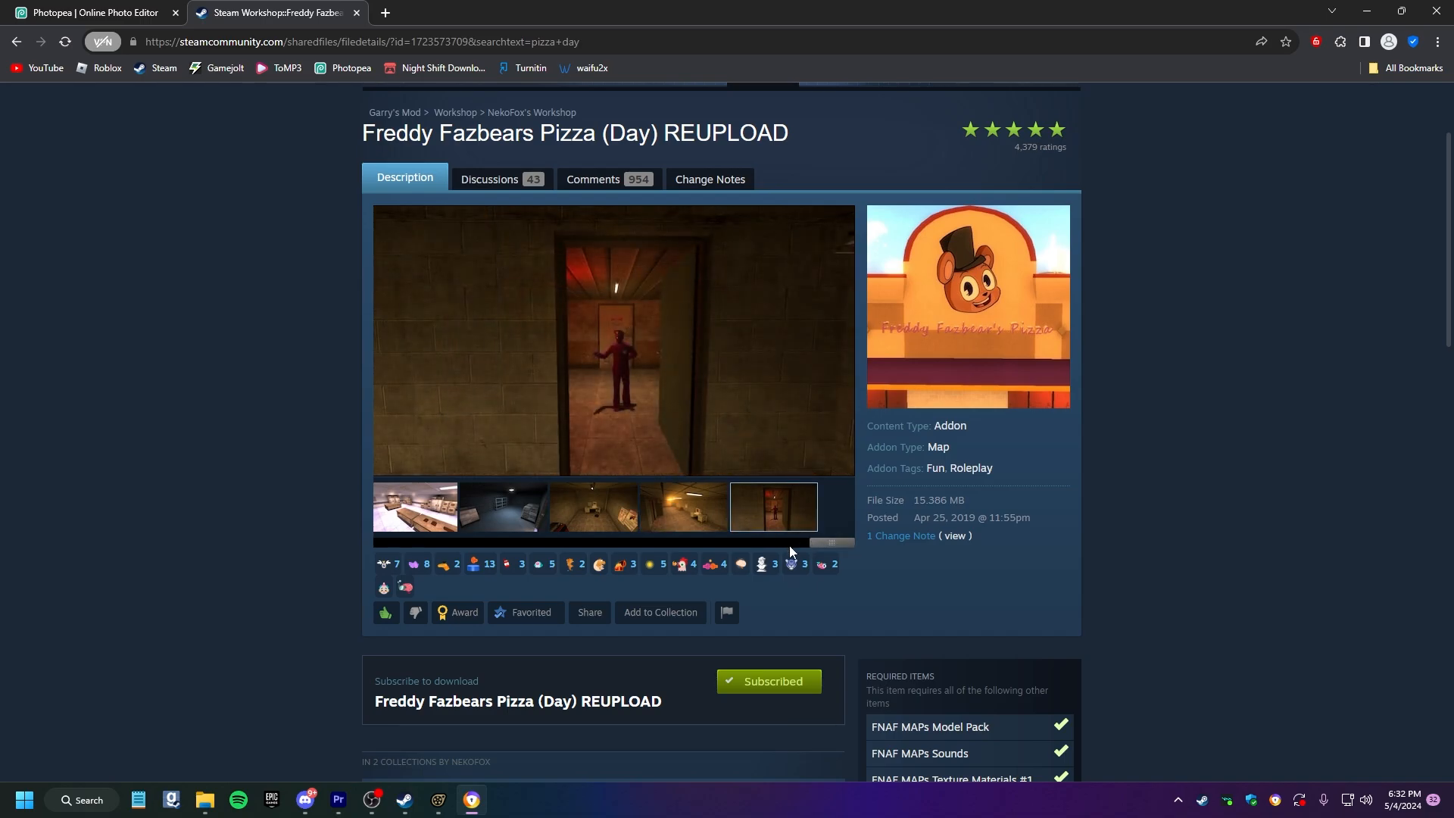
left_click_drag(817, 544, 383, 544)
Save the aerial screenshot of the pizzeria and parking lot as download (3).jfif in Downloads, allowing the unverified download.
left_click(539, 530)
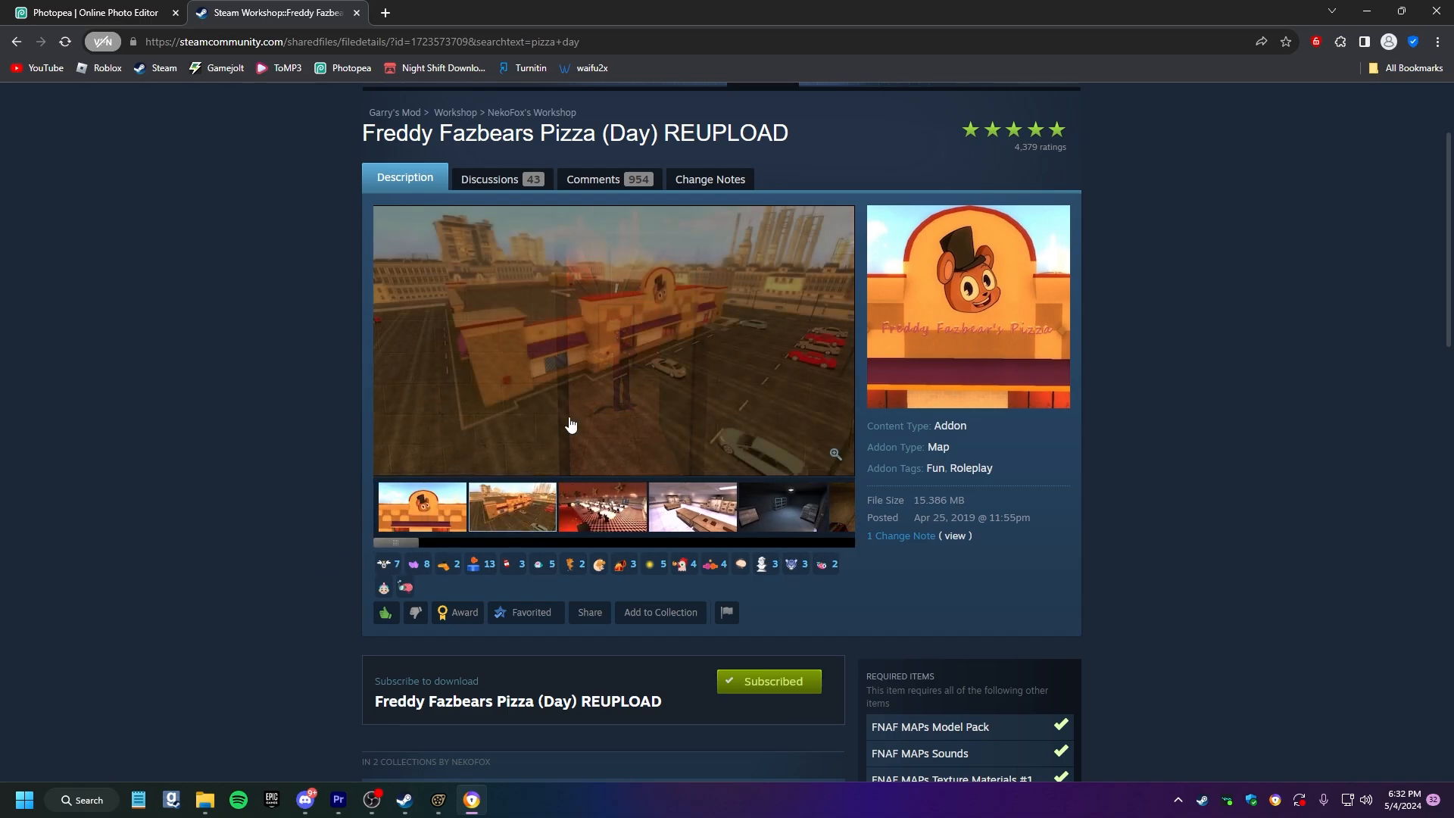
right_click(540, 368)
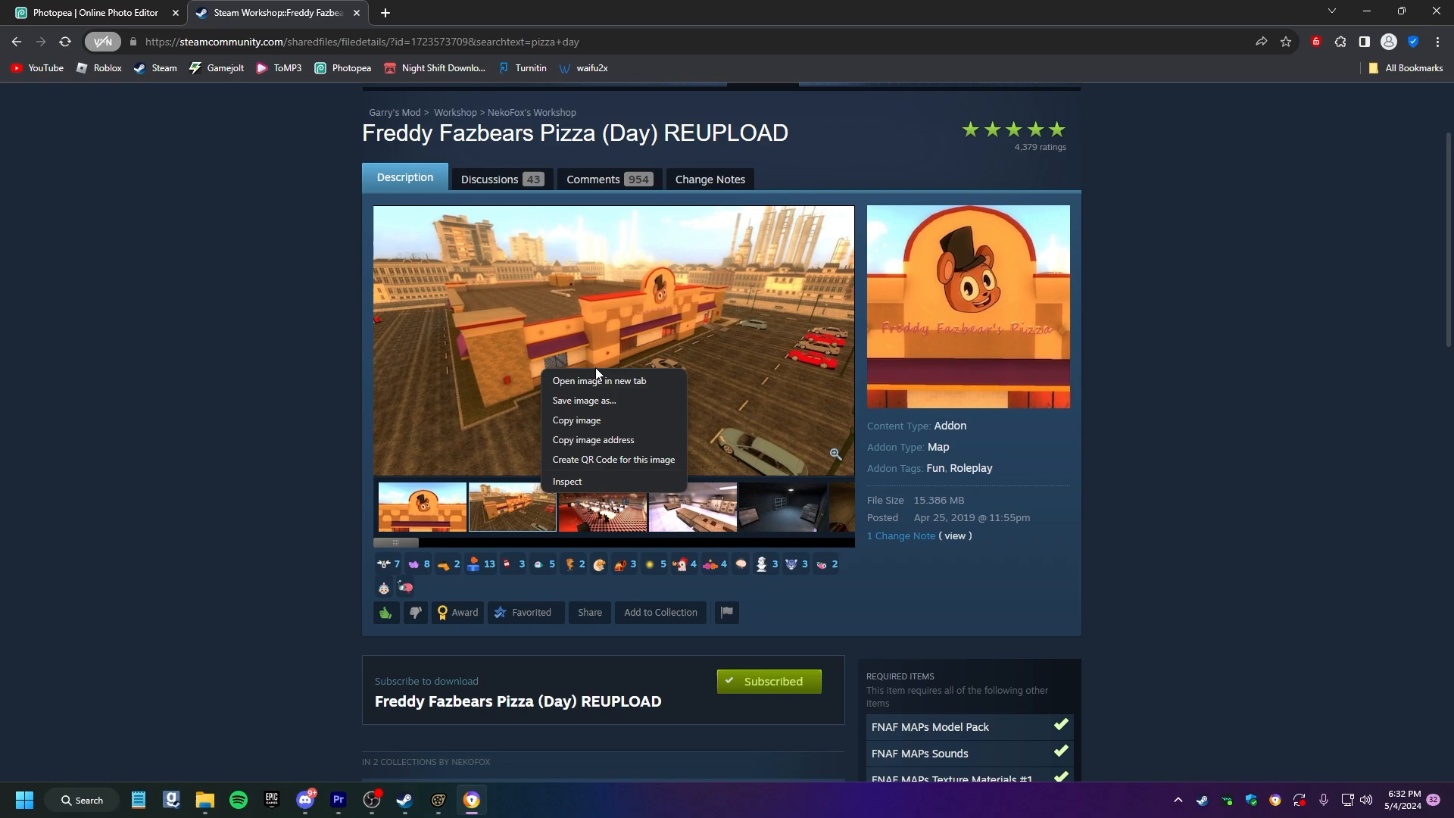
left_click(615, 402)
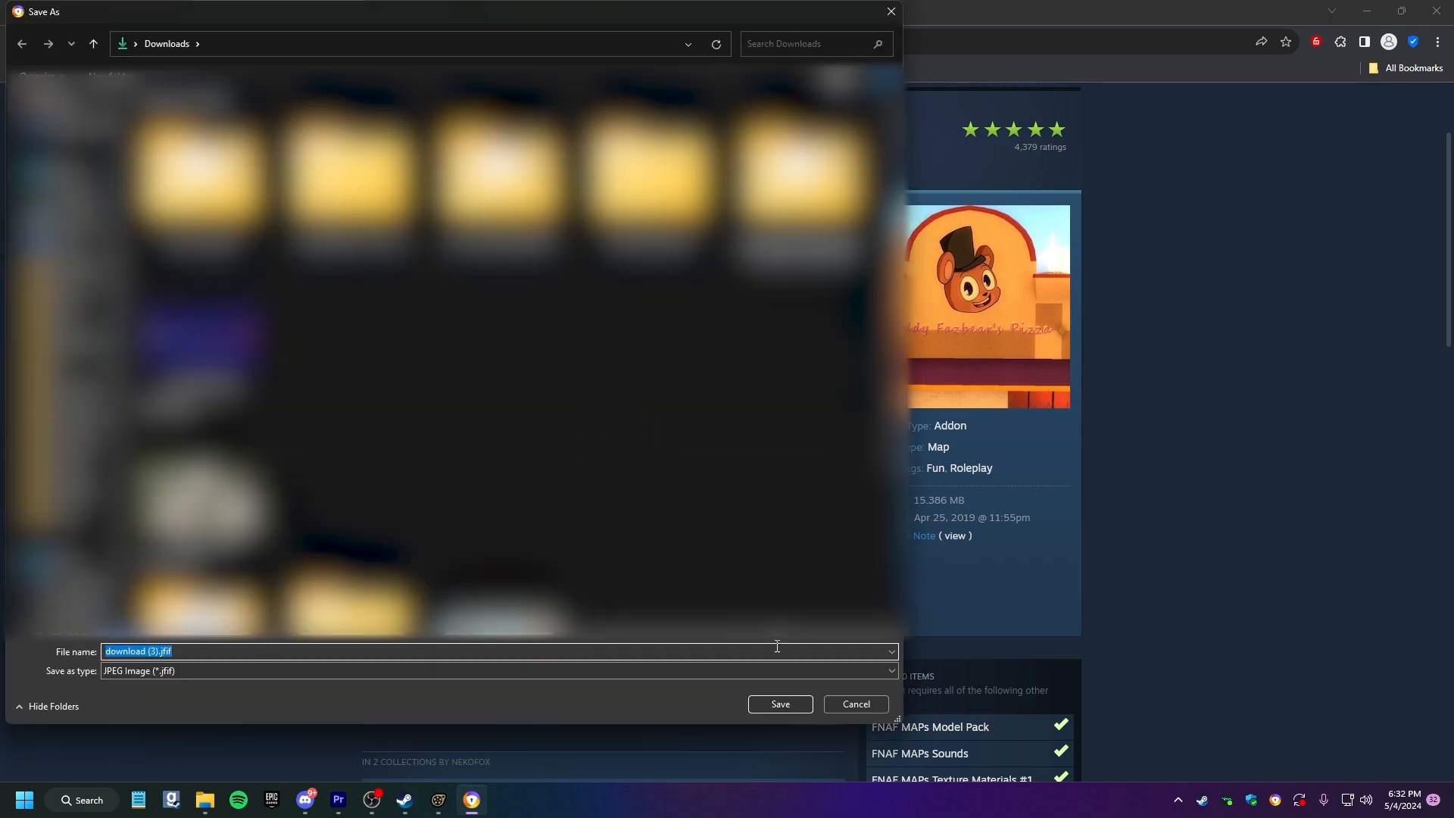
left_click(774, 701)
left_click(1330, 73)
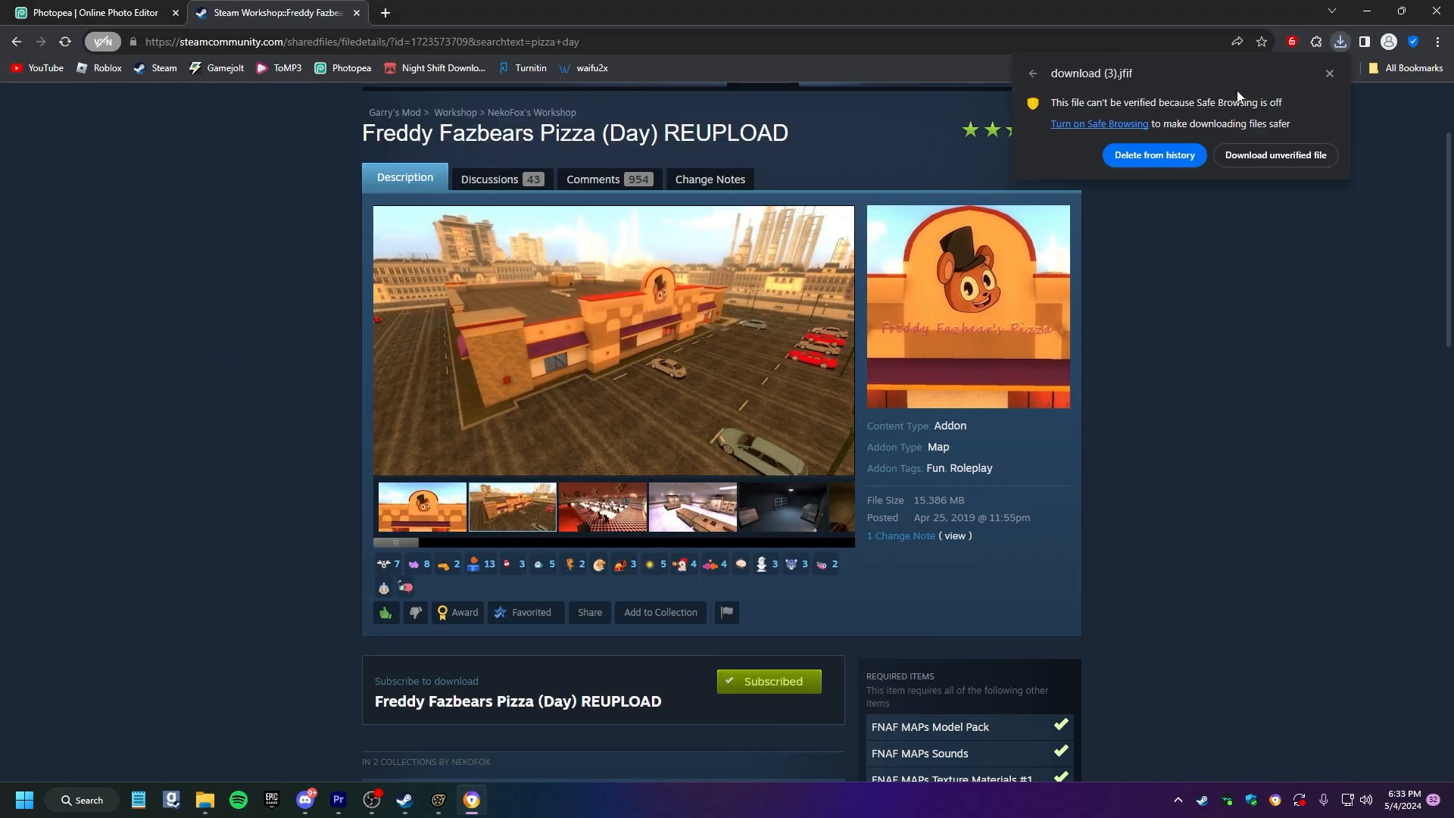
left_click(1248, 155)
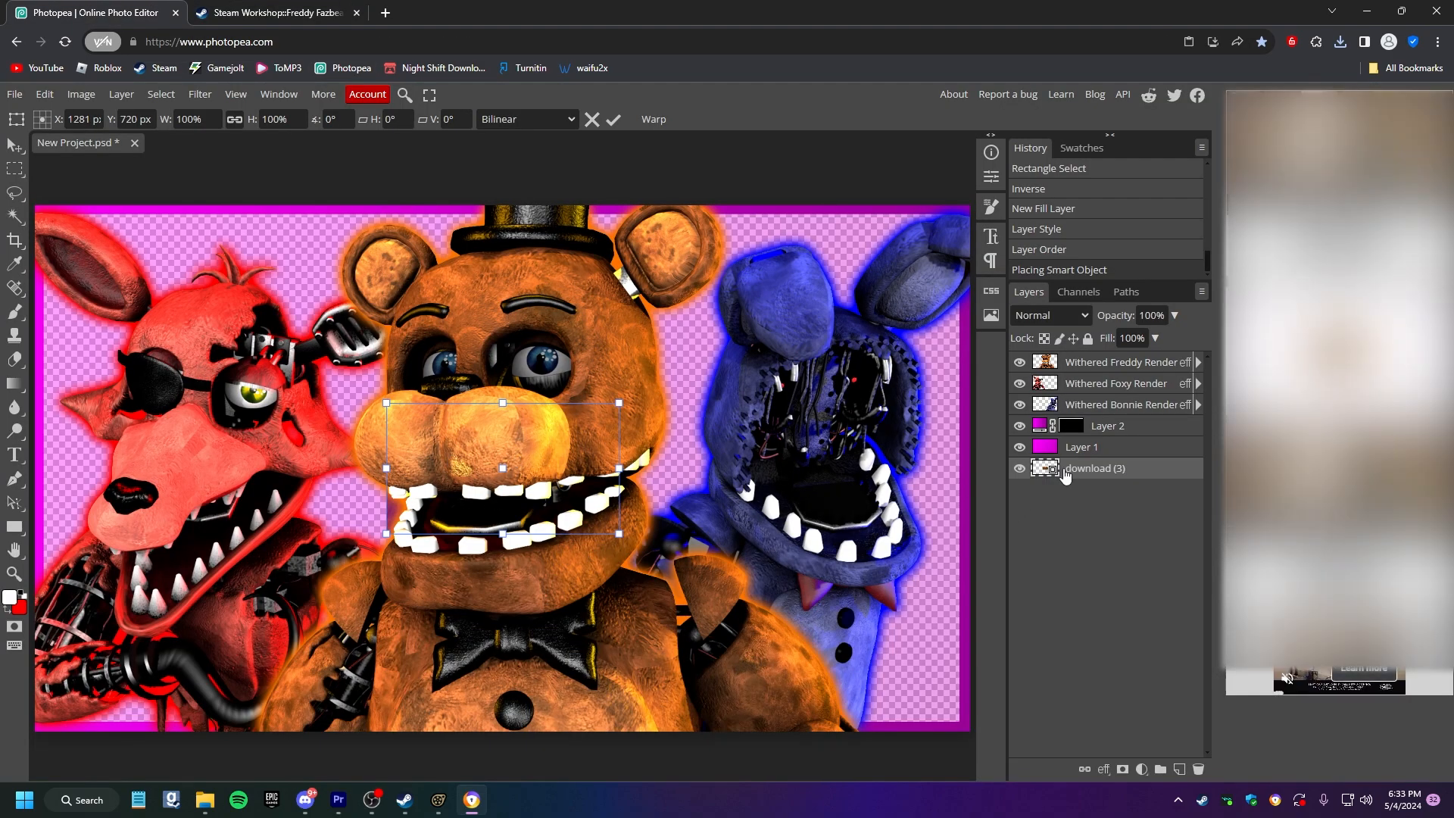
Bring the download (3) layer in Photopea to the front, scaled to 401.88% to fill the canvas, and rasterize it.
left_click_drag(1064, 469, 1129, 365)
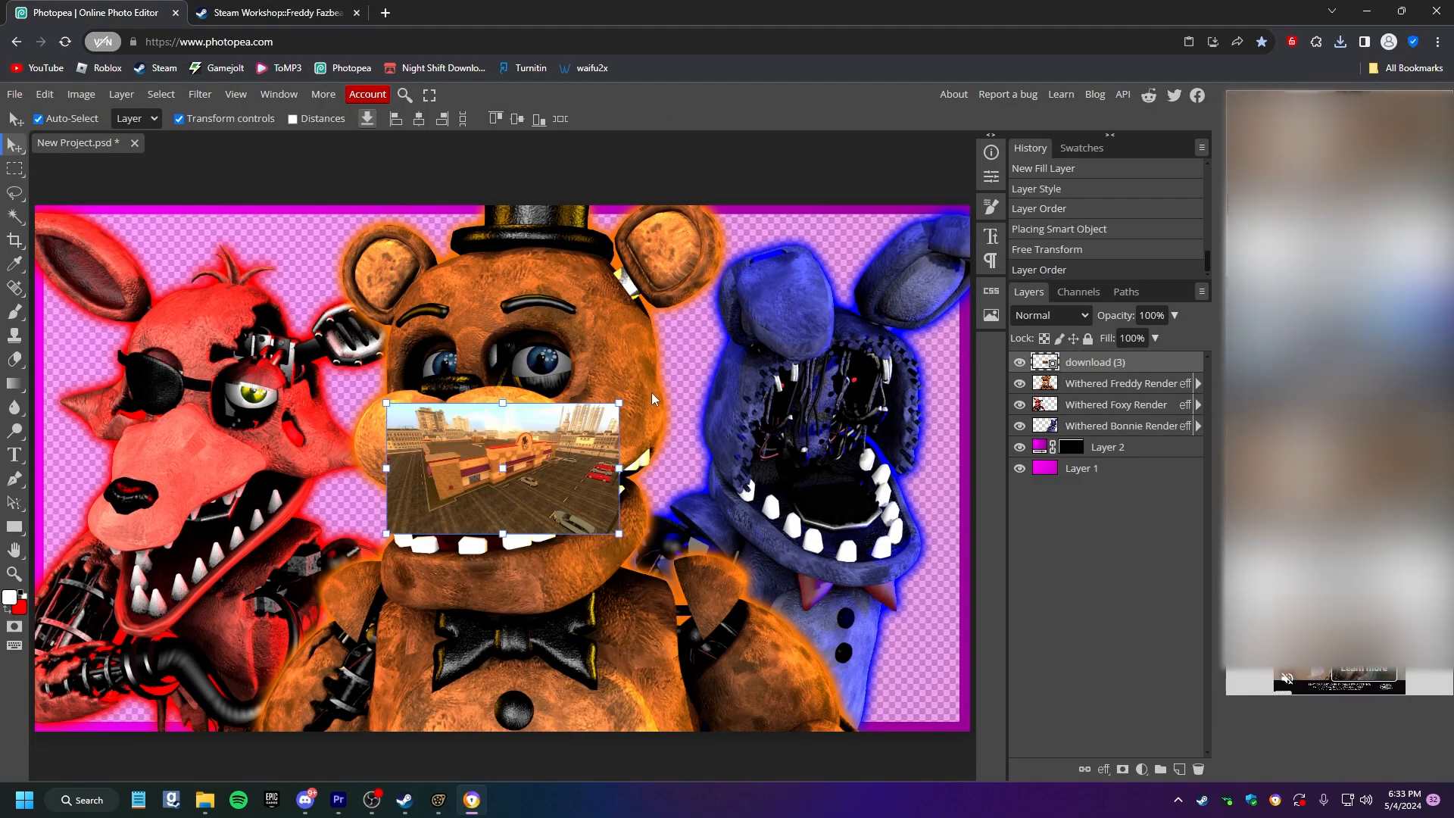
left_click_drag(620, 403, 951, 167)
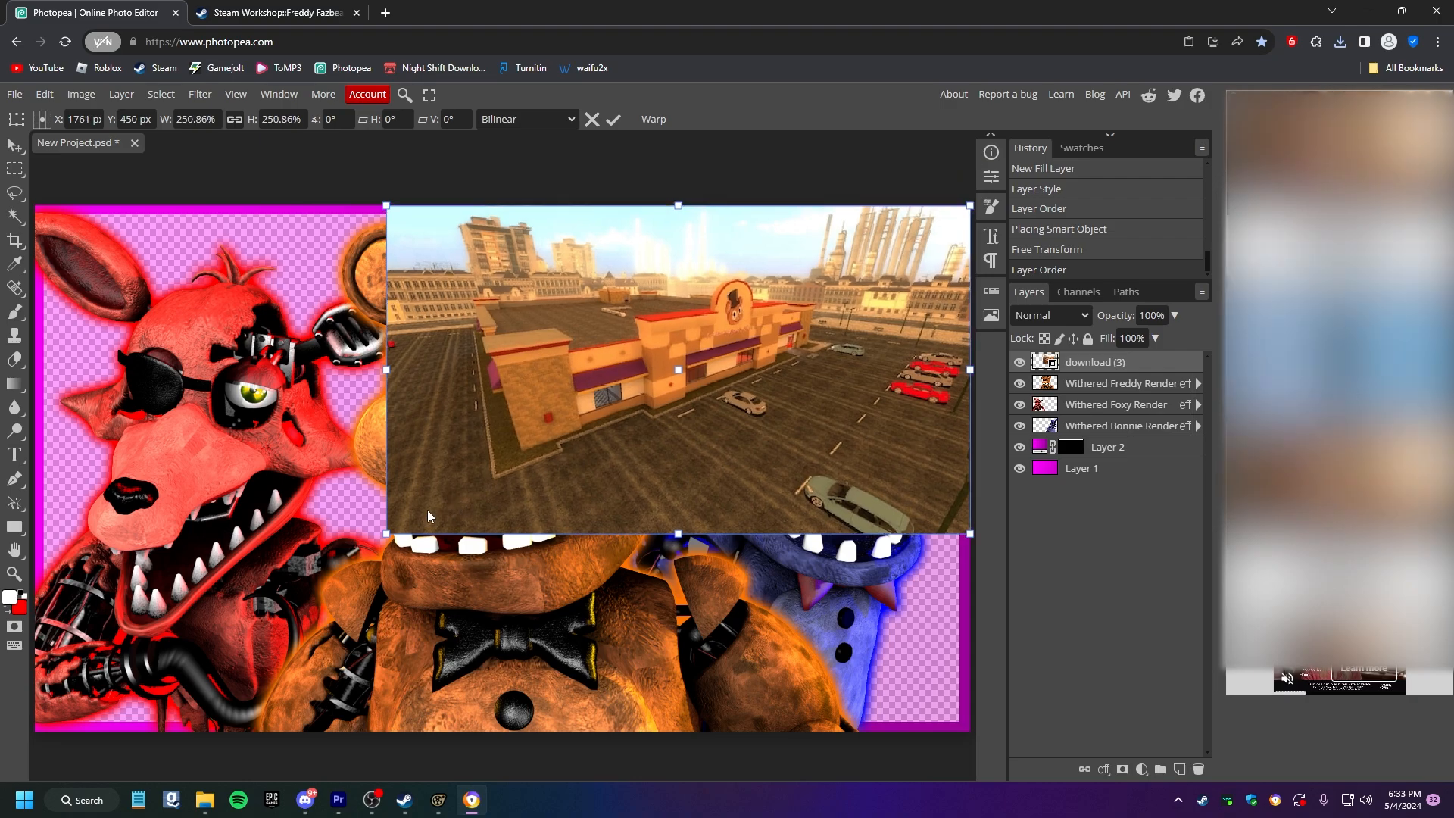
left_click_drag(387, 533, 38, 737)
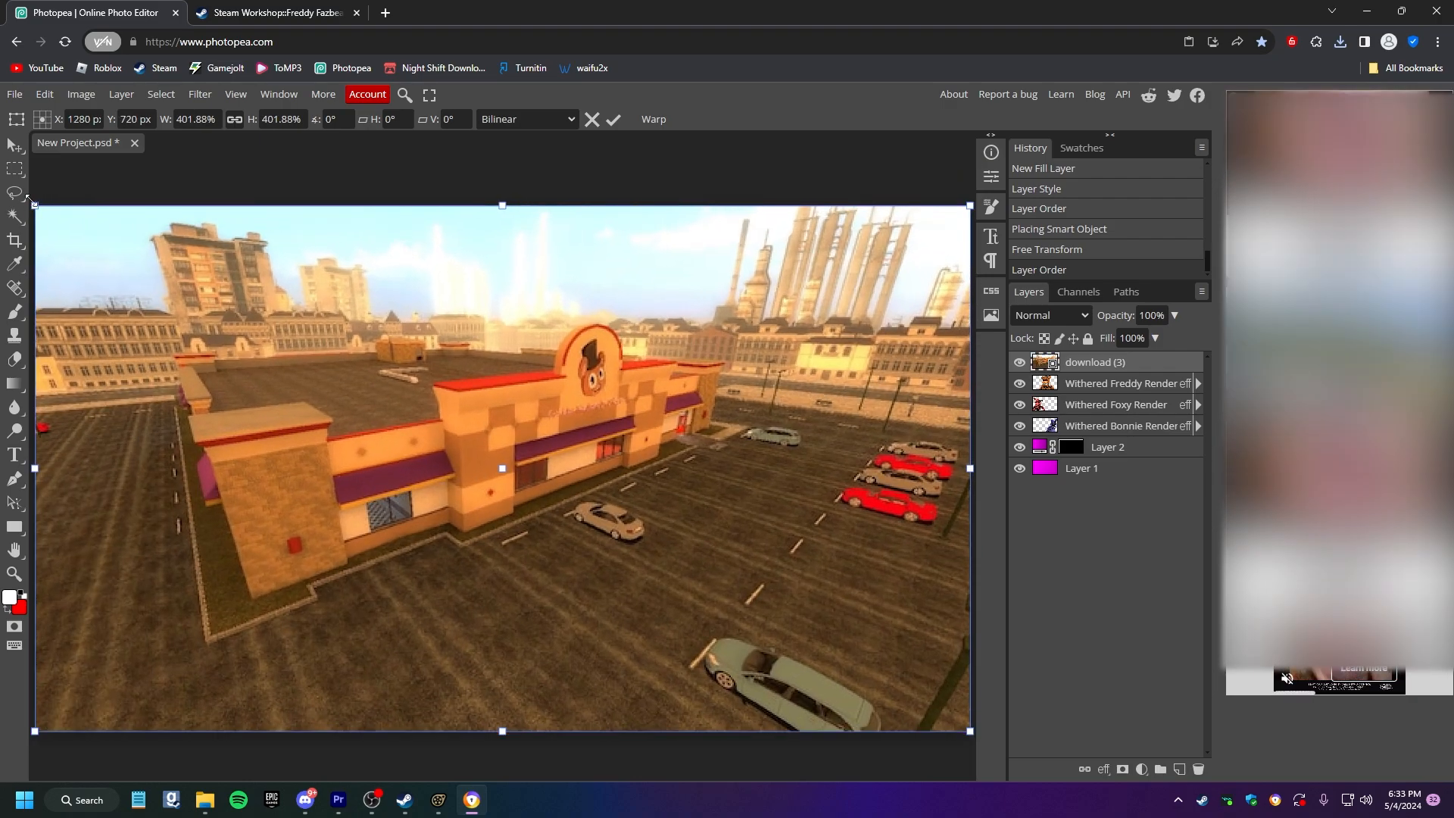
right_click(1164, 375)
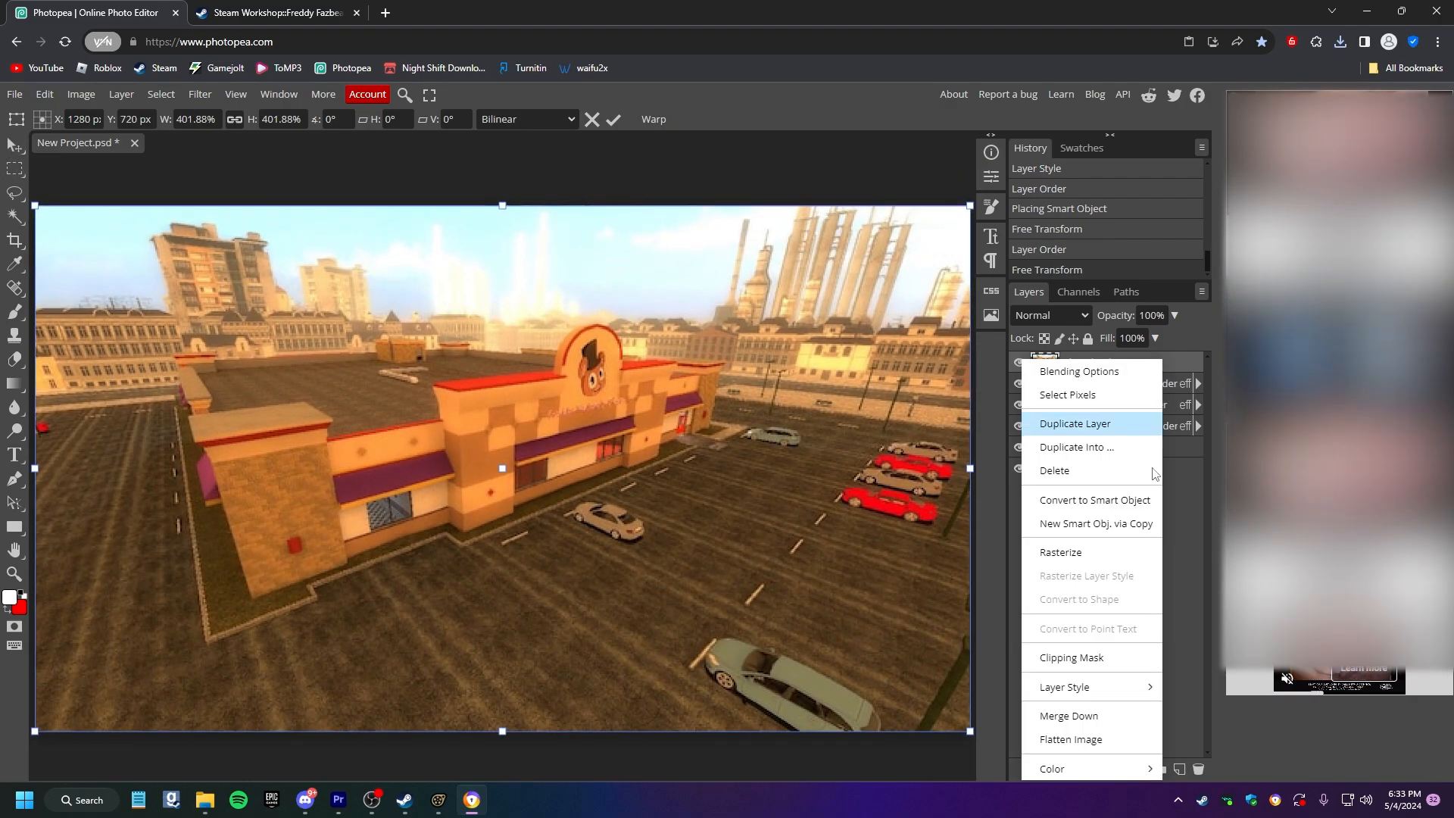
left_click(1071, 553)
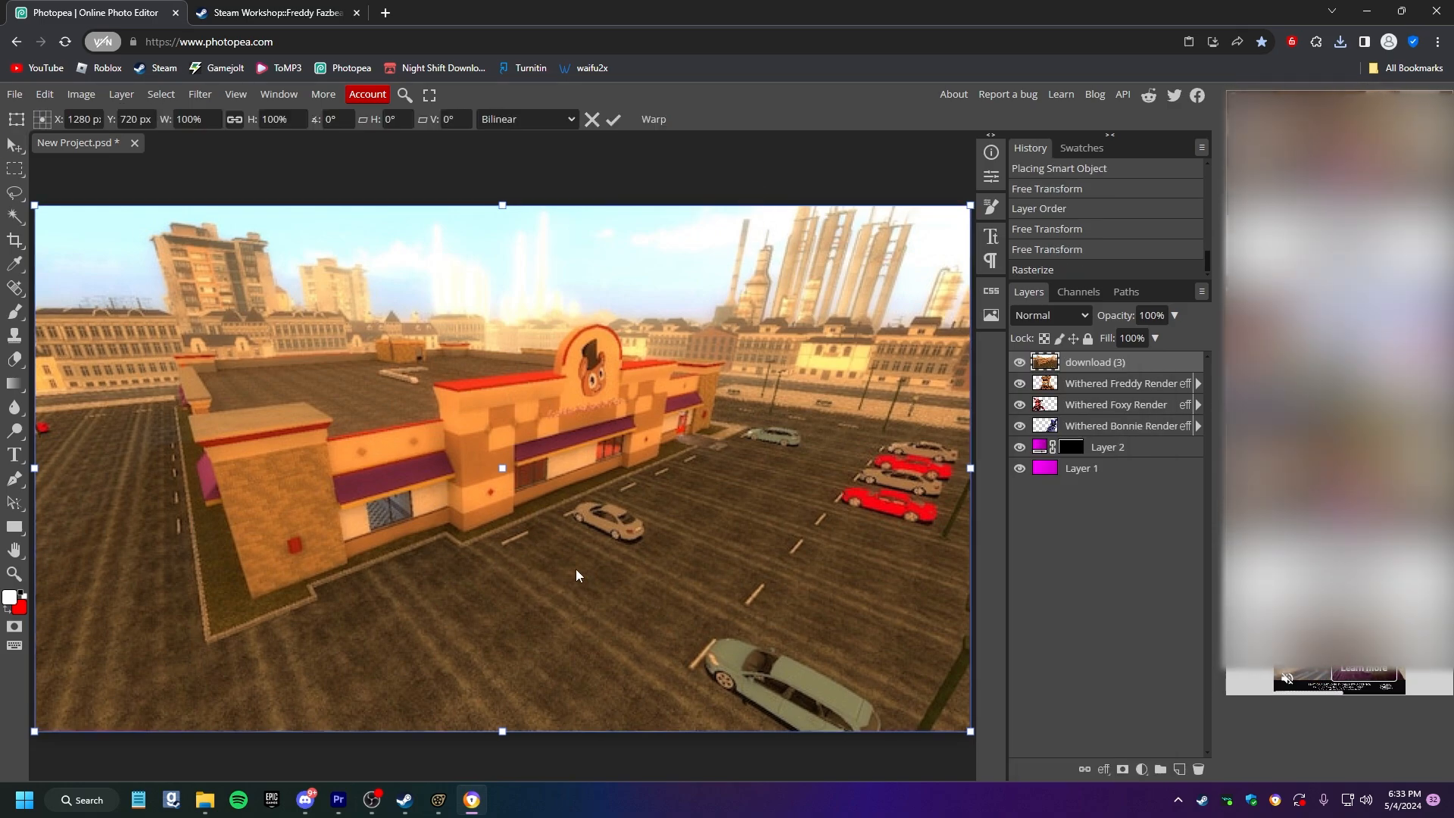
left_click(385, 13)
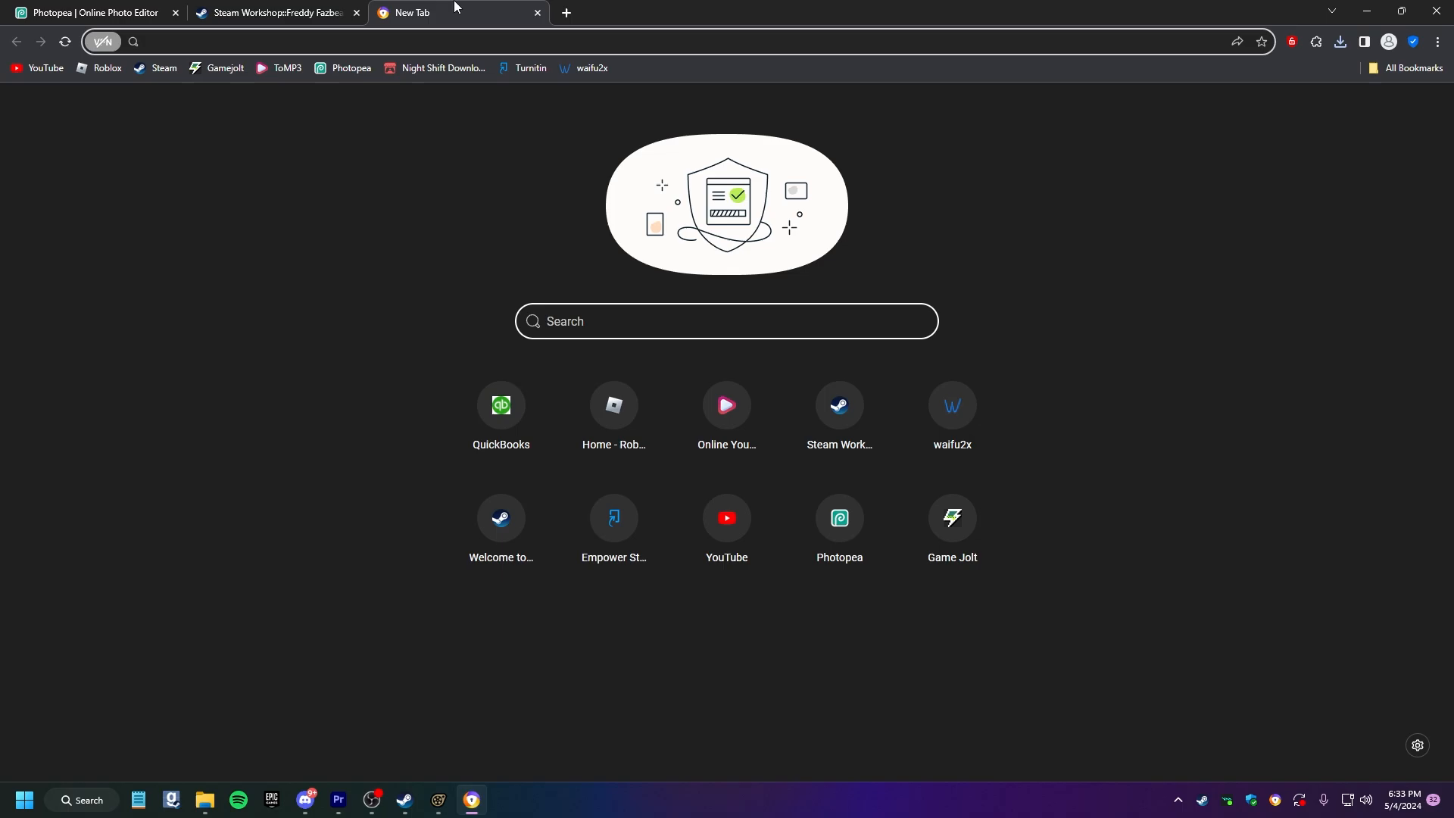
left_click(604, 69)
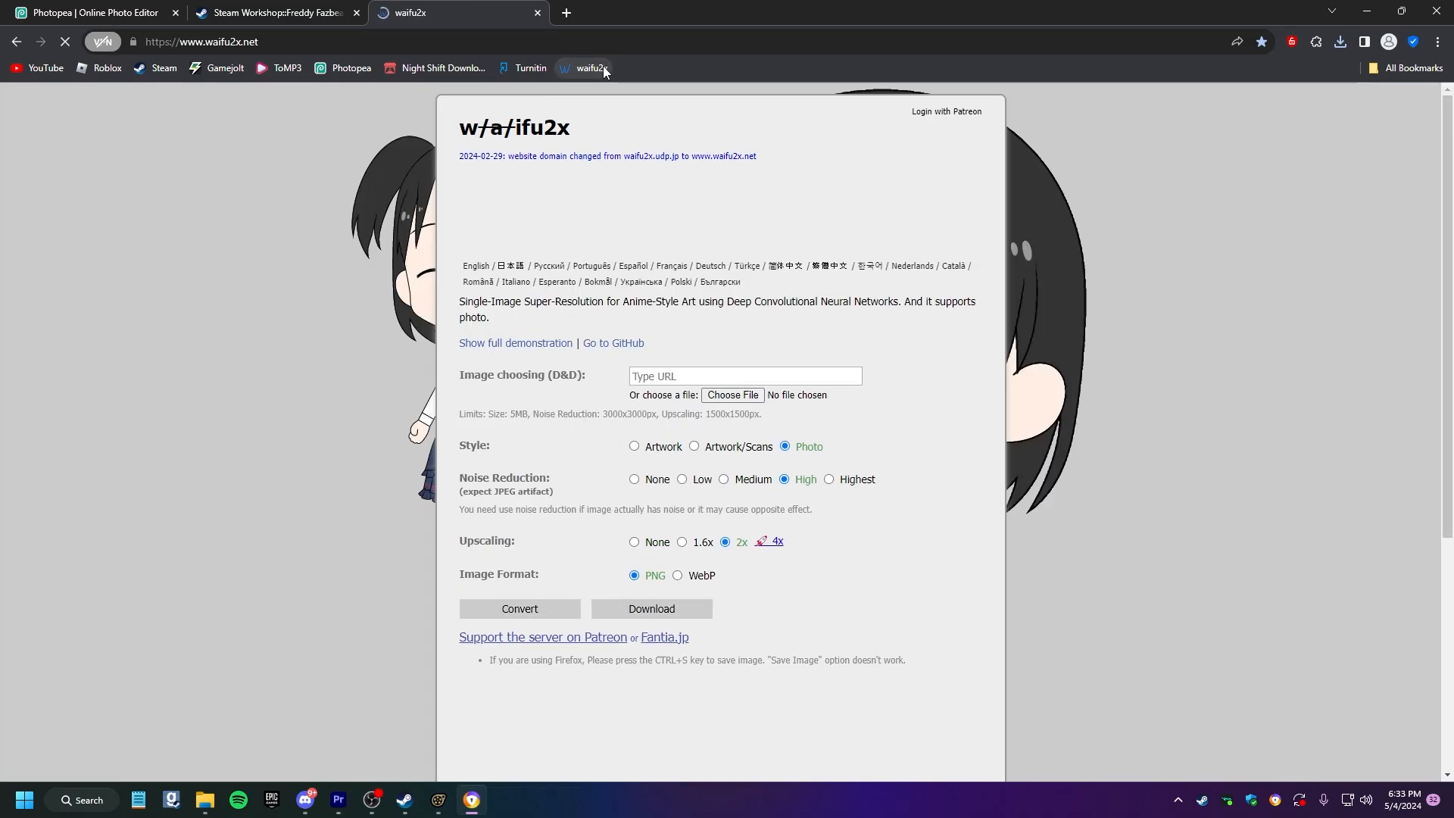
left_click(422, 43)
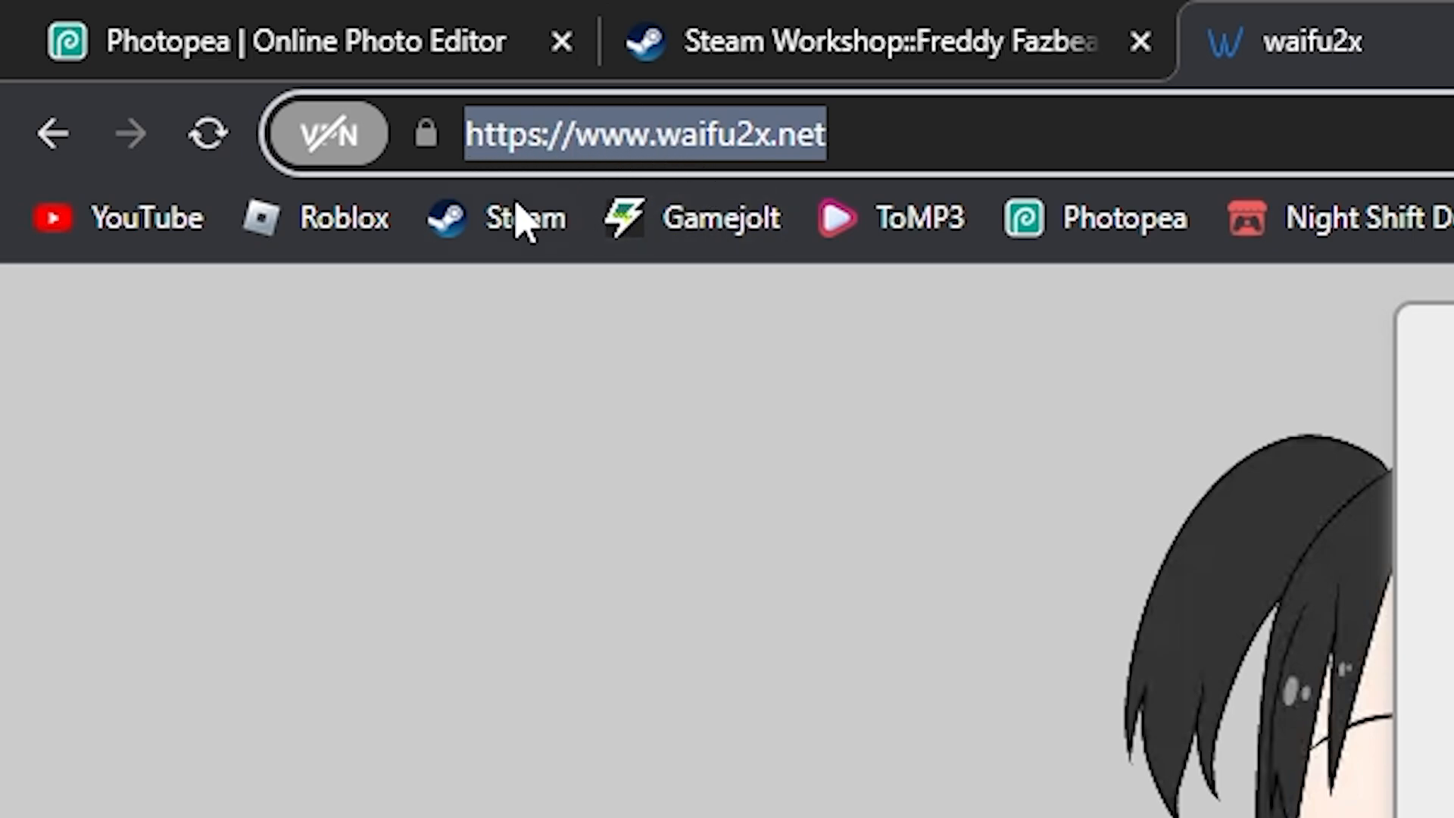
left_click(643, 768)
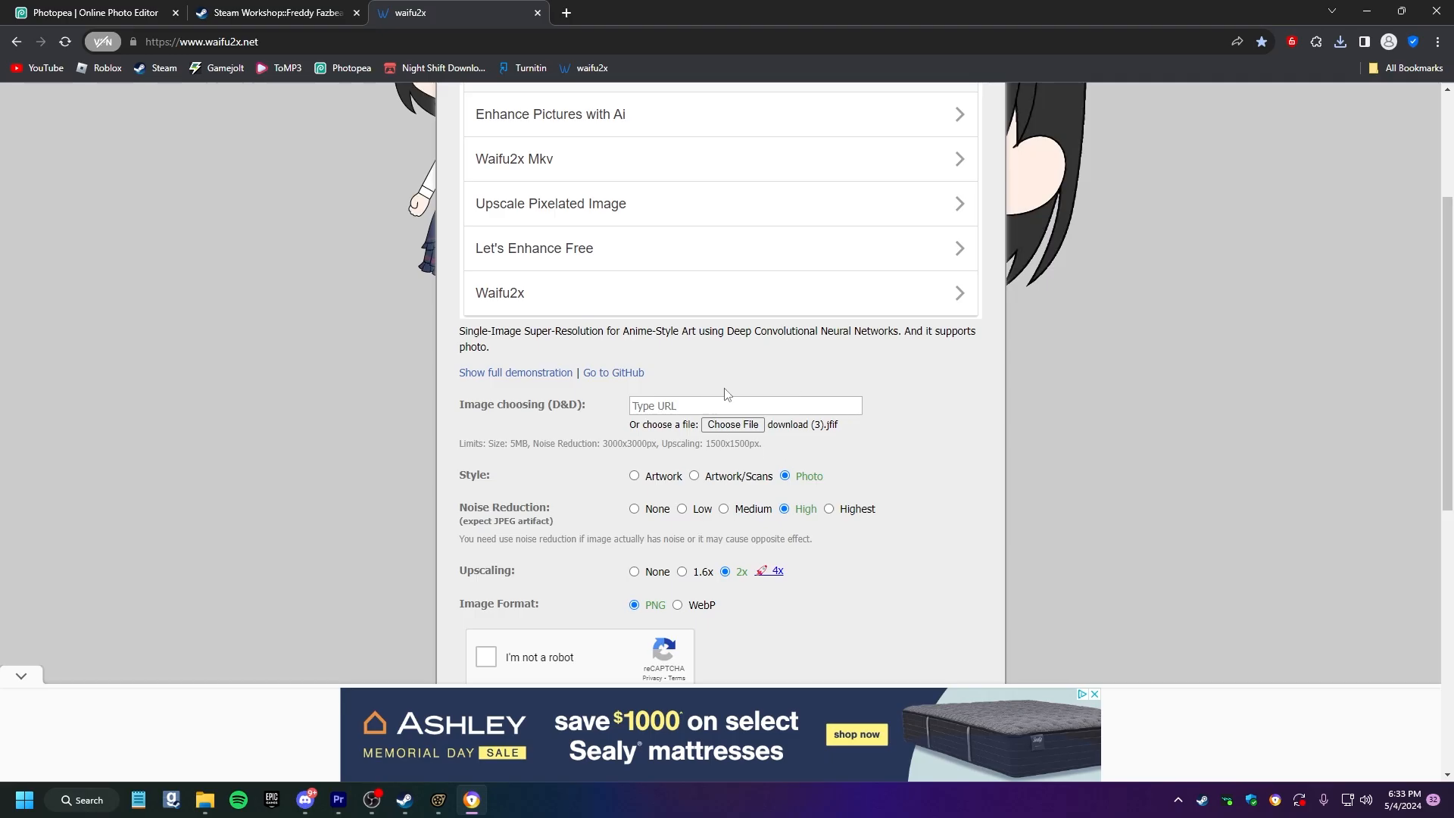
Pass the reCAPTCHA by selecting every traffic-light image, and convert download (3).jfif with Photo style, High noise reduction and 2x upscaling.
scroll(750, 405, "down", 1)
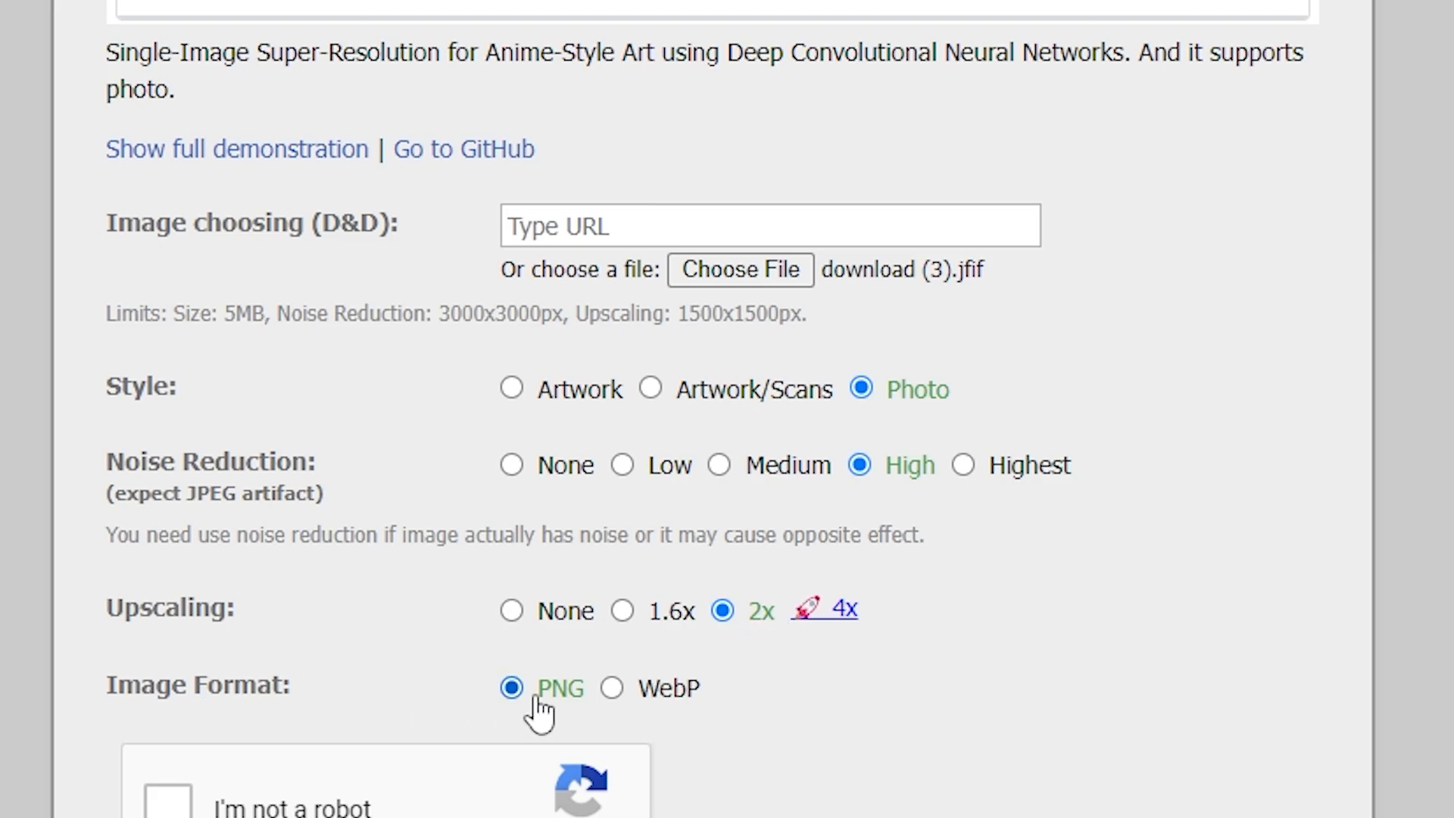
left_click(169, 801)
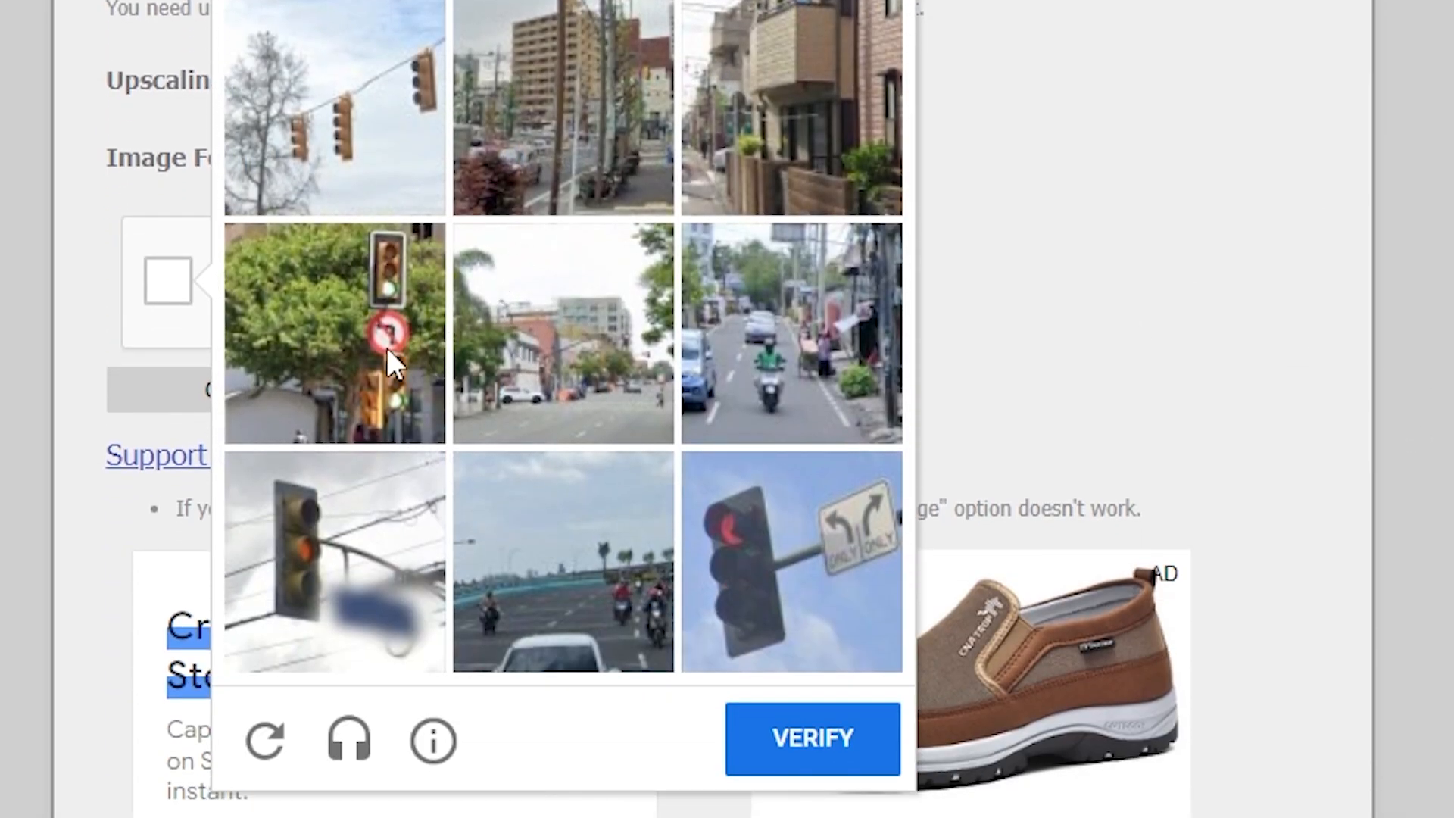
left_click(388, 351)
left_click(424, 89)
left_click(390, 534)
left_click(818, 636)
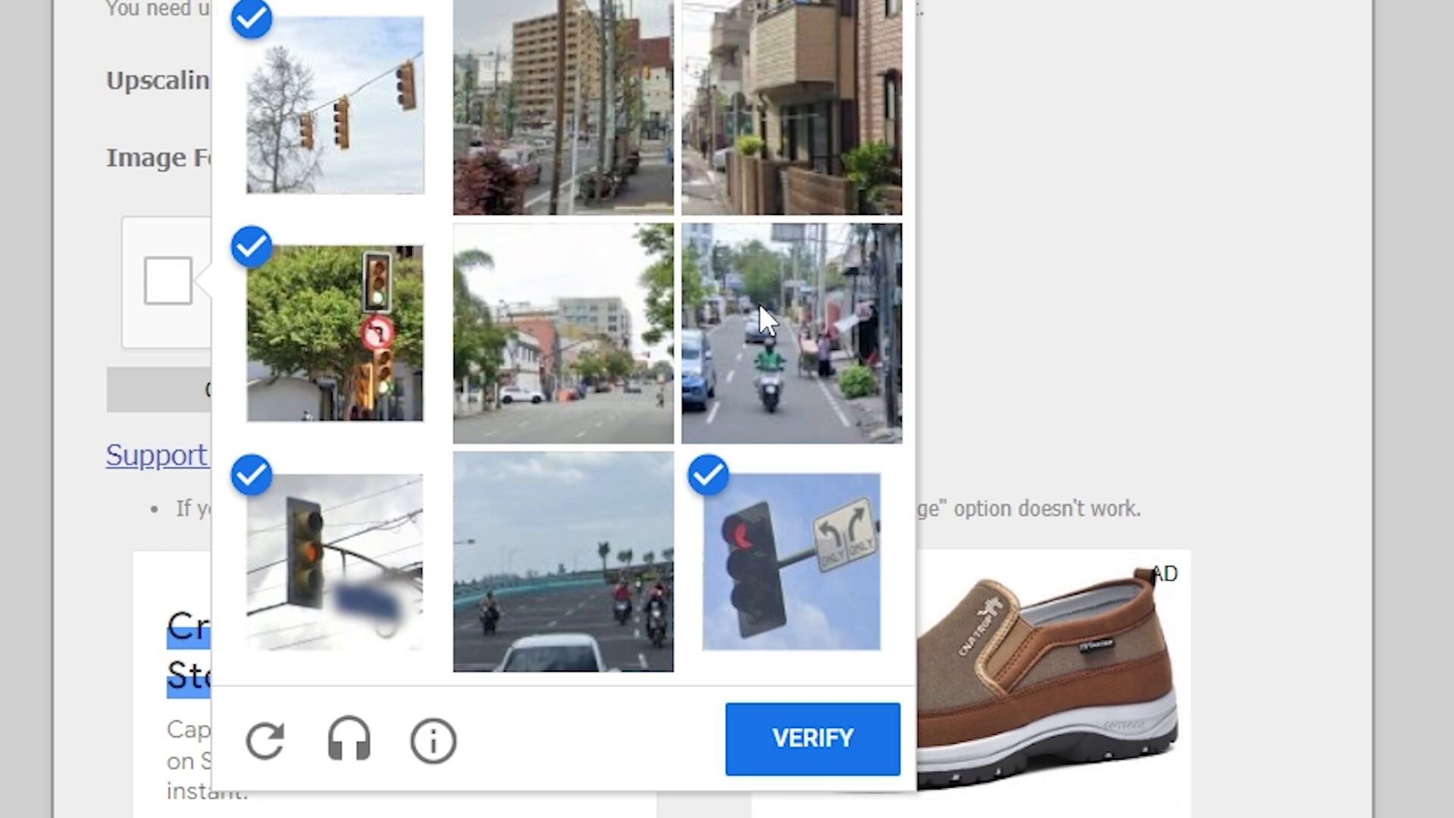
left_click(788, 734)
left_click(250, 382)
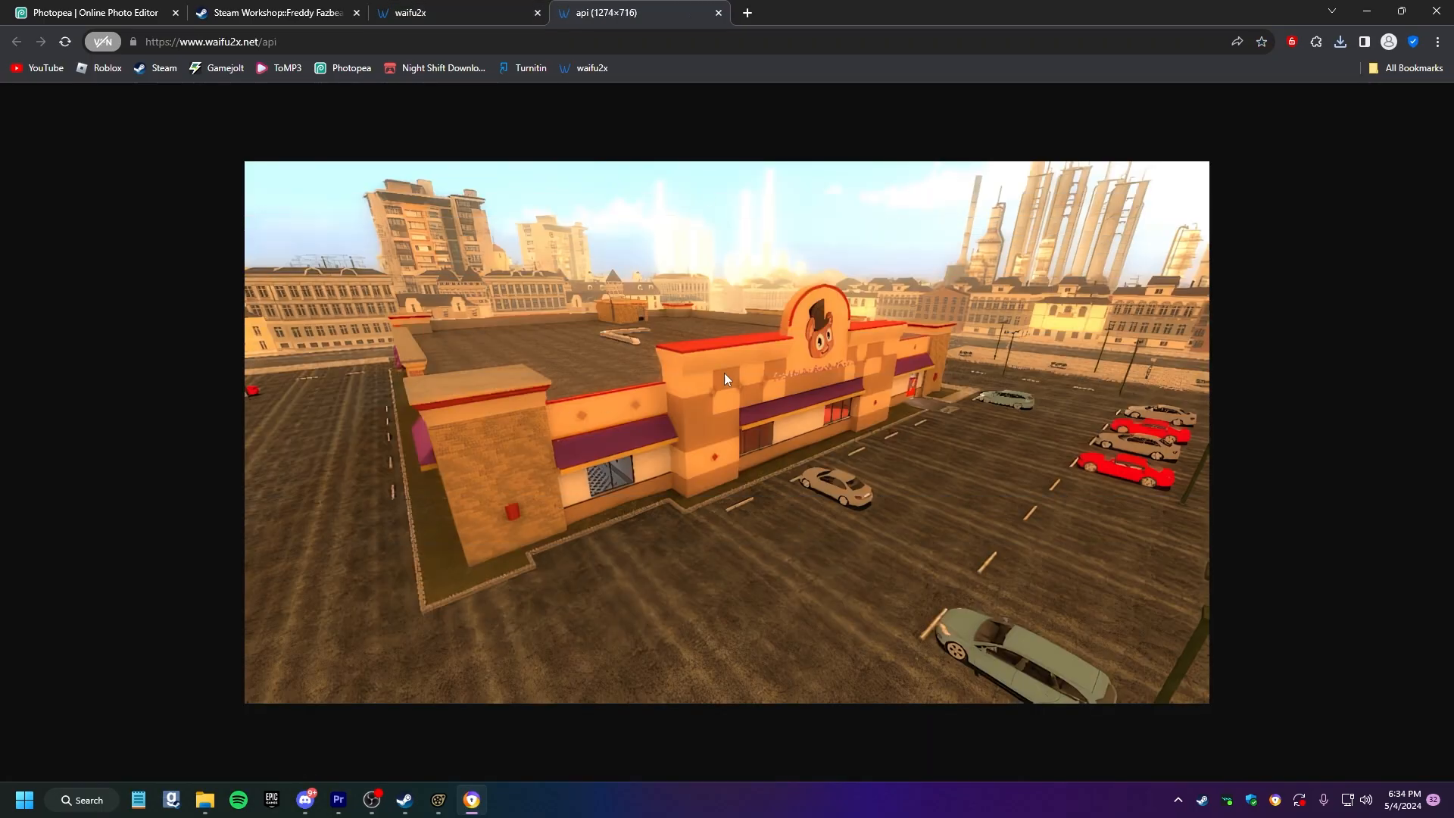
Copy the upscaled pizzeria image, paste it into the Photopea project as a new layer, and delete the download (3) layer.
right_click(719, 445)
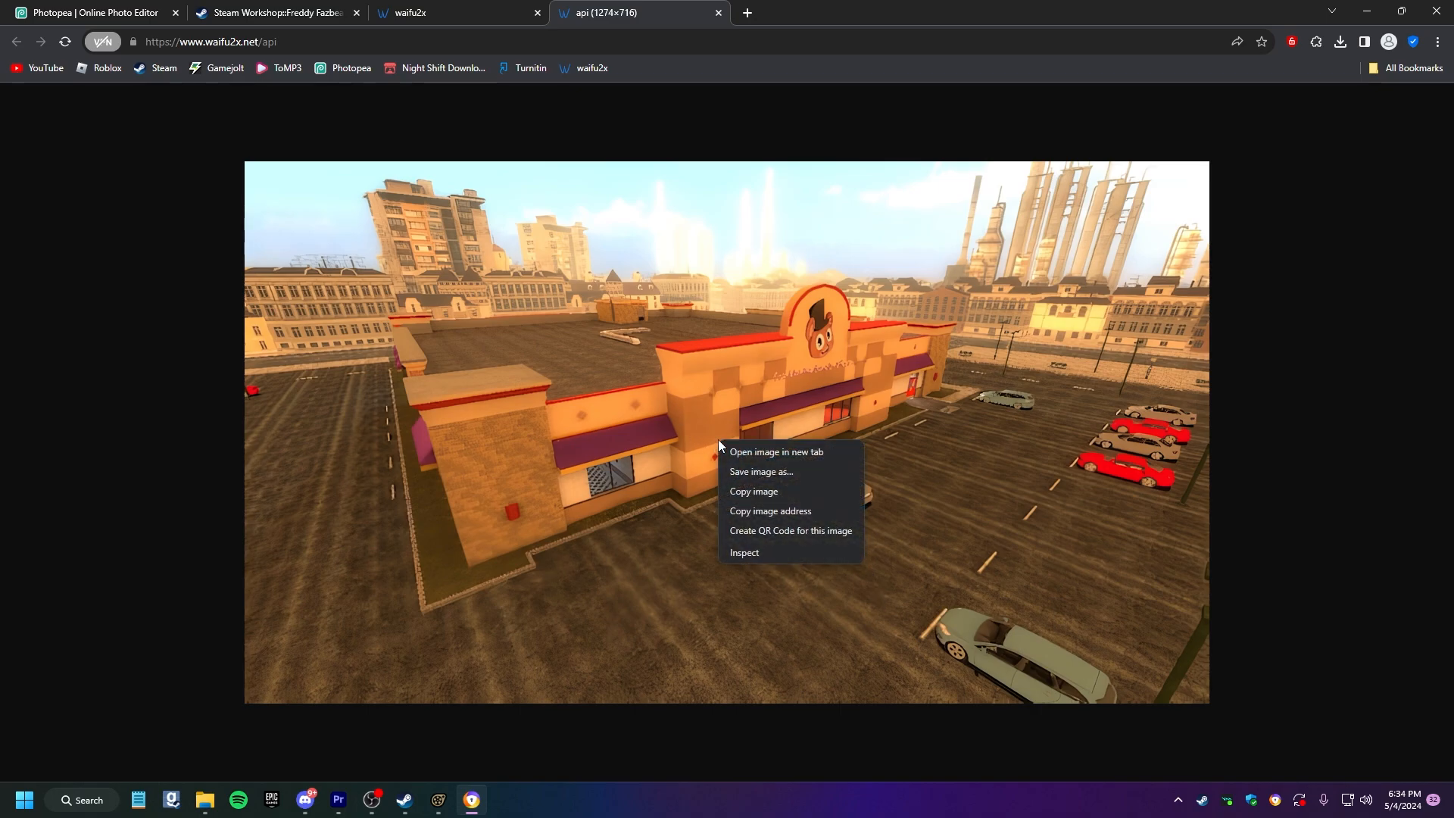
left_click(758, 489)
key("ctrl+1")
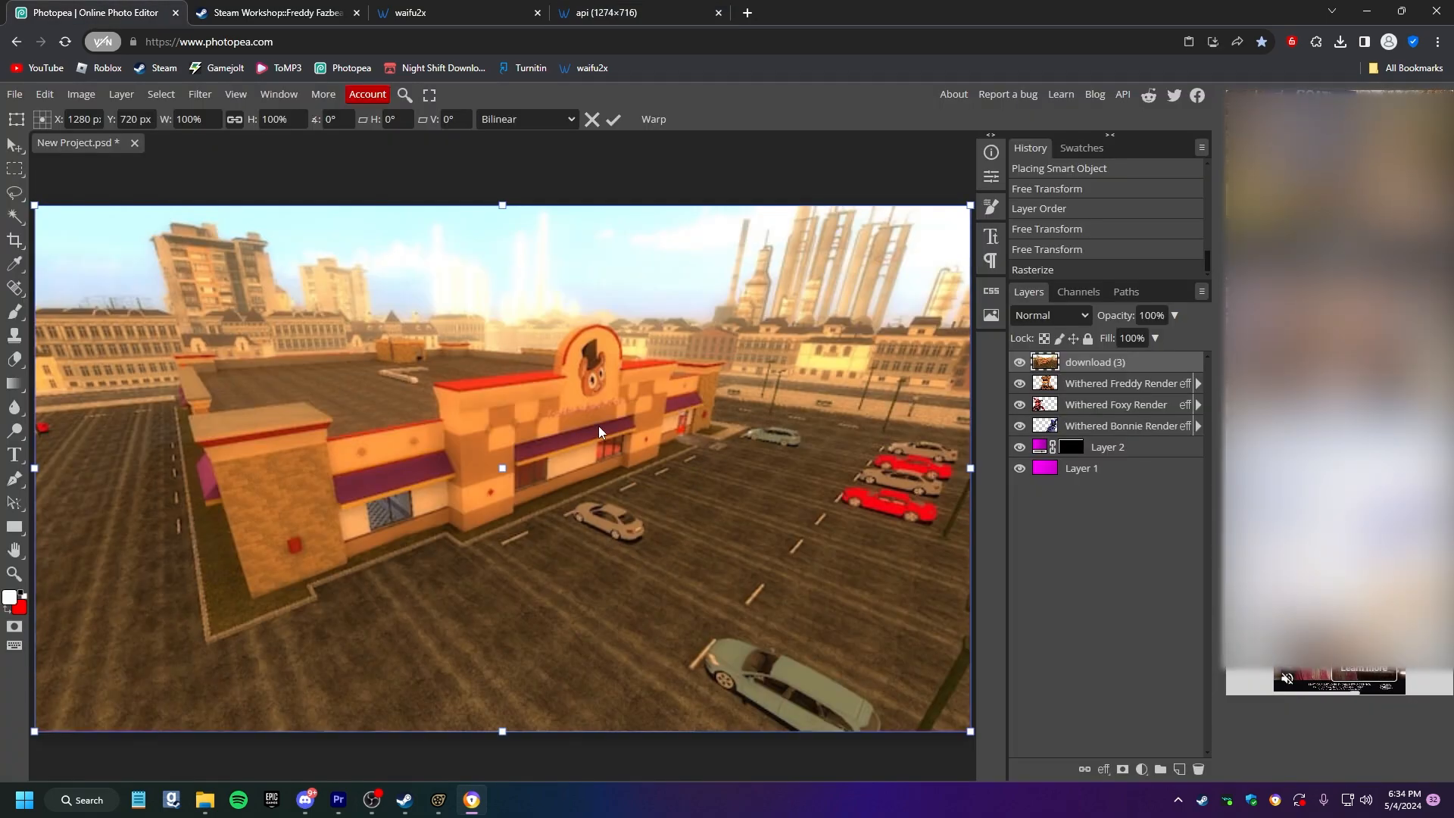
key("Return")
key("ctrl+v")
left_click(1090, 384)
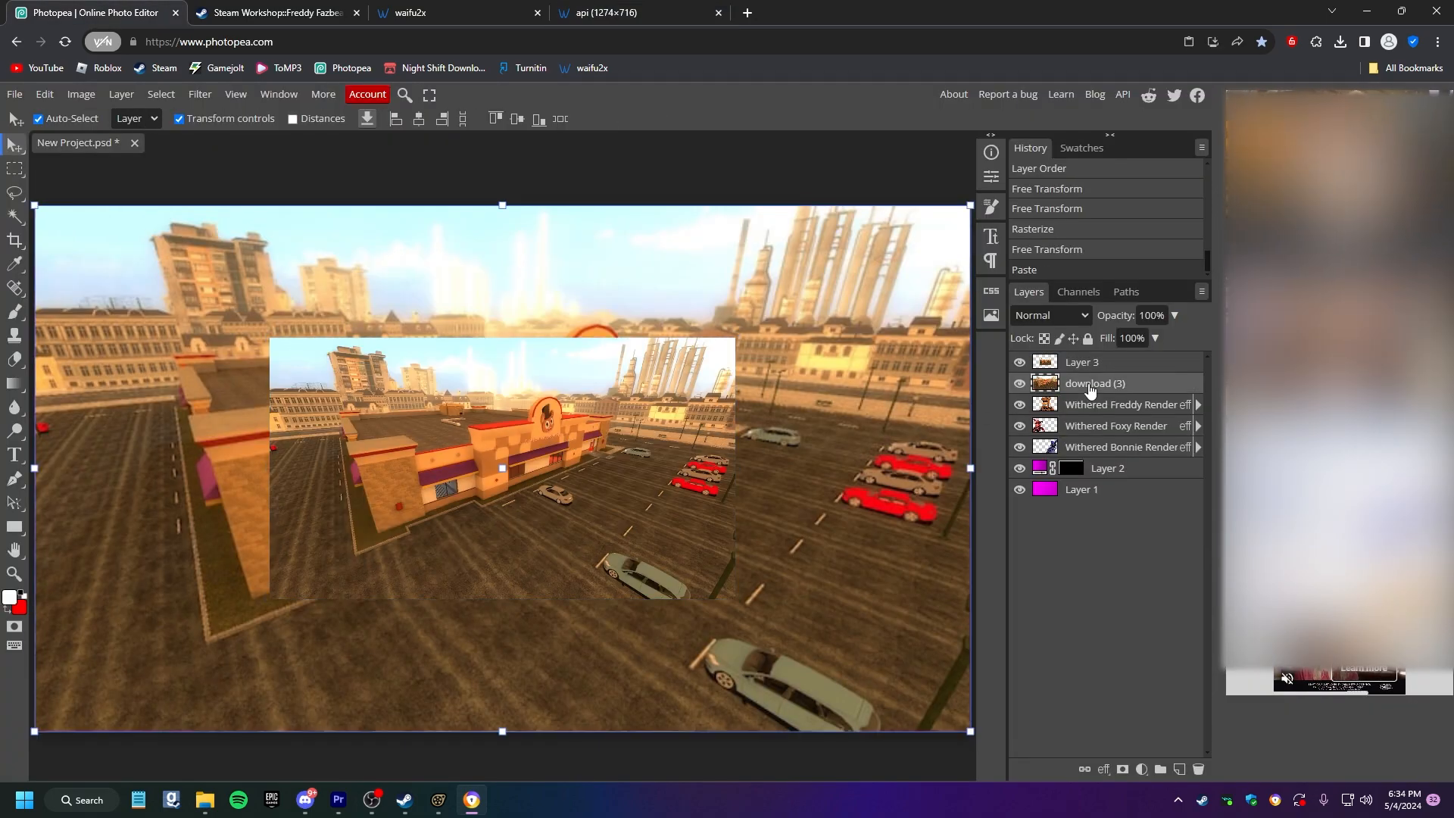
key("Delete")
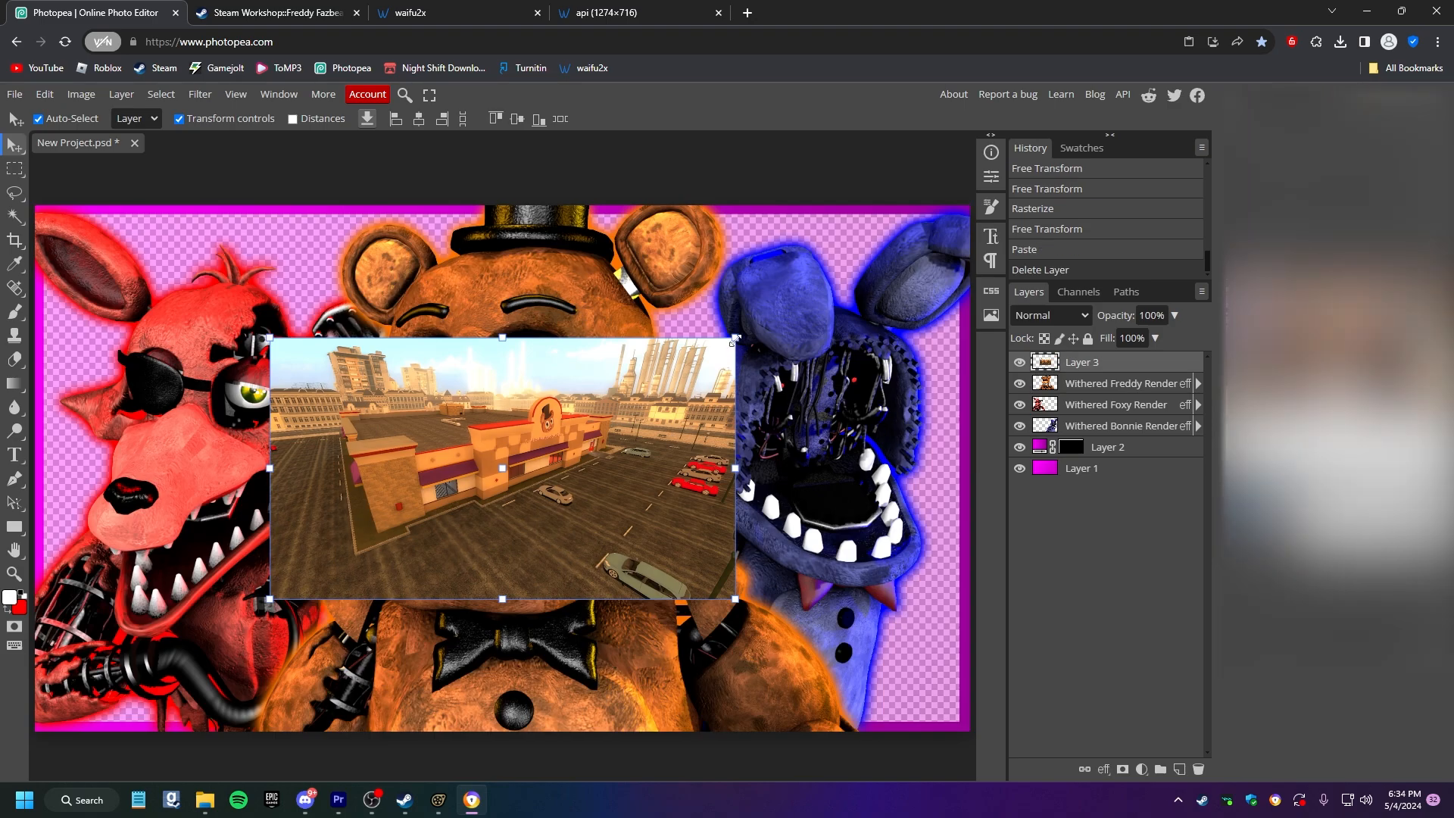
Scale the pasted Layer 3 to fill the whole canvas and move it beneath Layer 1 as the backdrop.
key("ctrl+t")
left_click_drag(734, 337, 976, 203)
left_click_drag(347, 526, 112, 658)
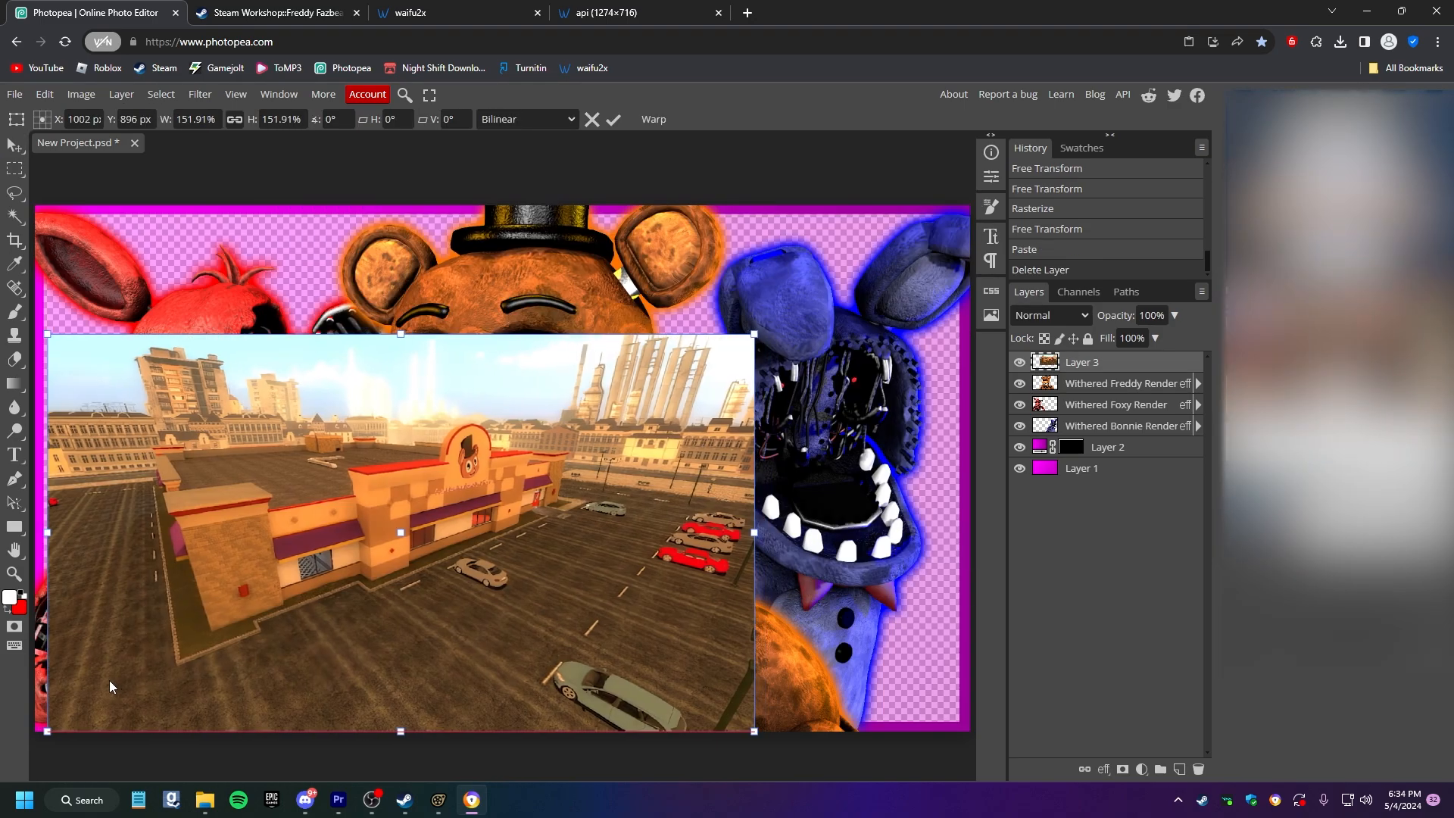
left_click_drag(771, 311, 957, 191)
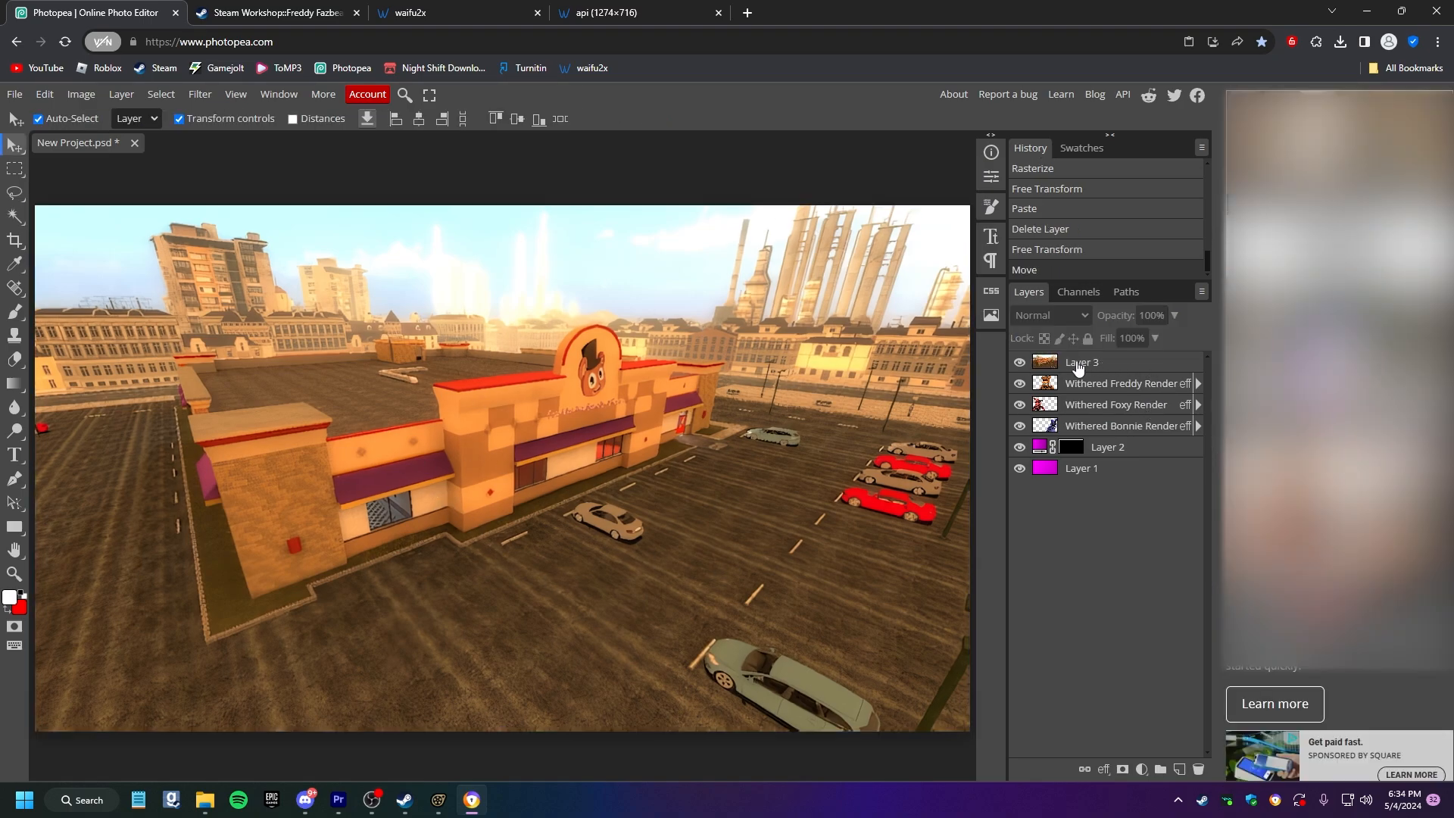
left_click_drag(1079, 362, 1107, 477)
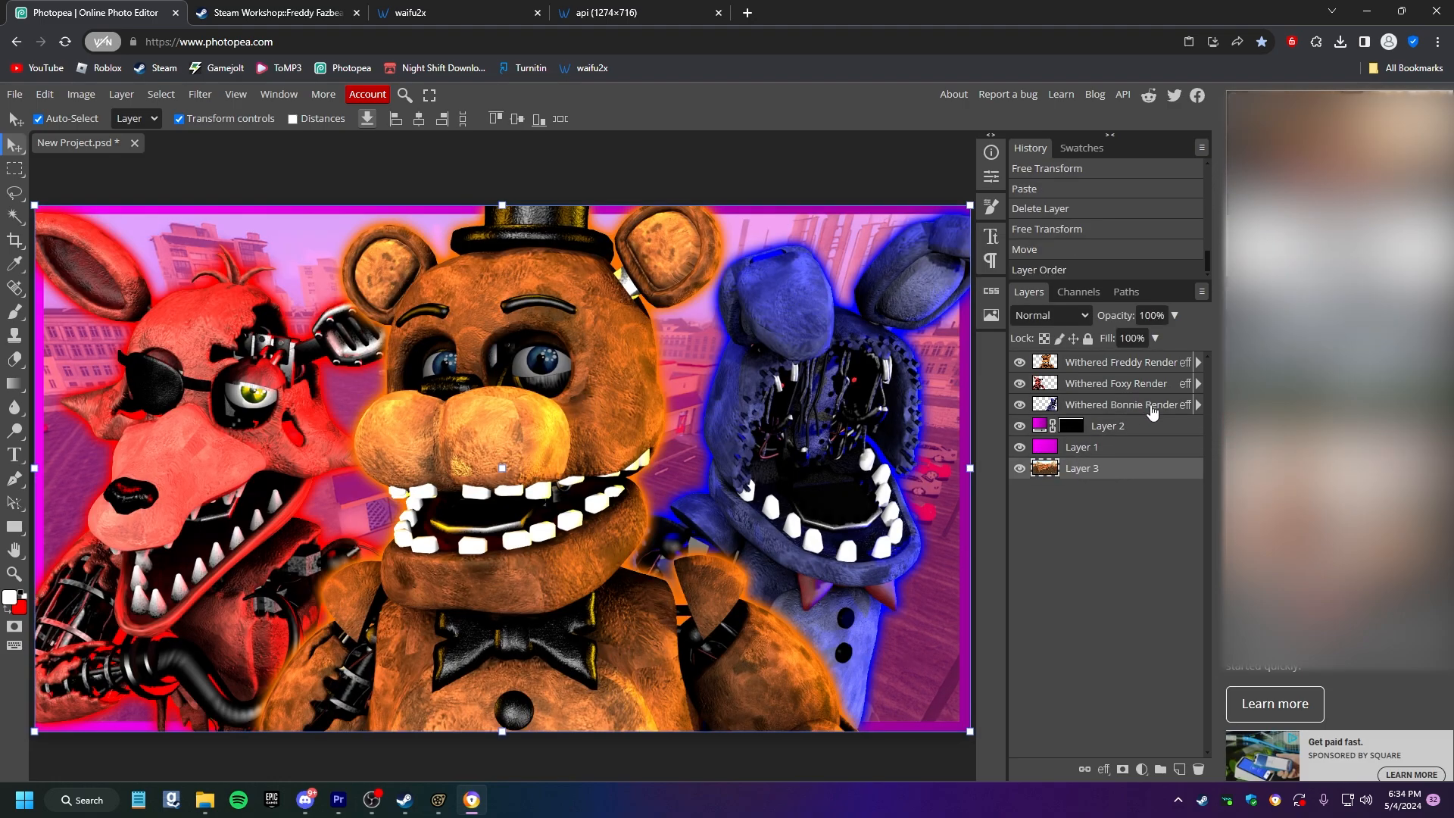
Lower the opacity of the magenta Layer 1 to 18% and deselect the layer.
left_click(1120, 447)
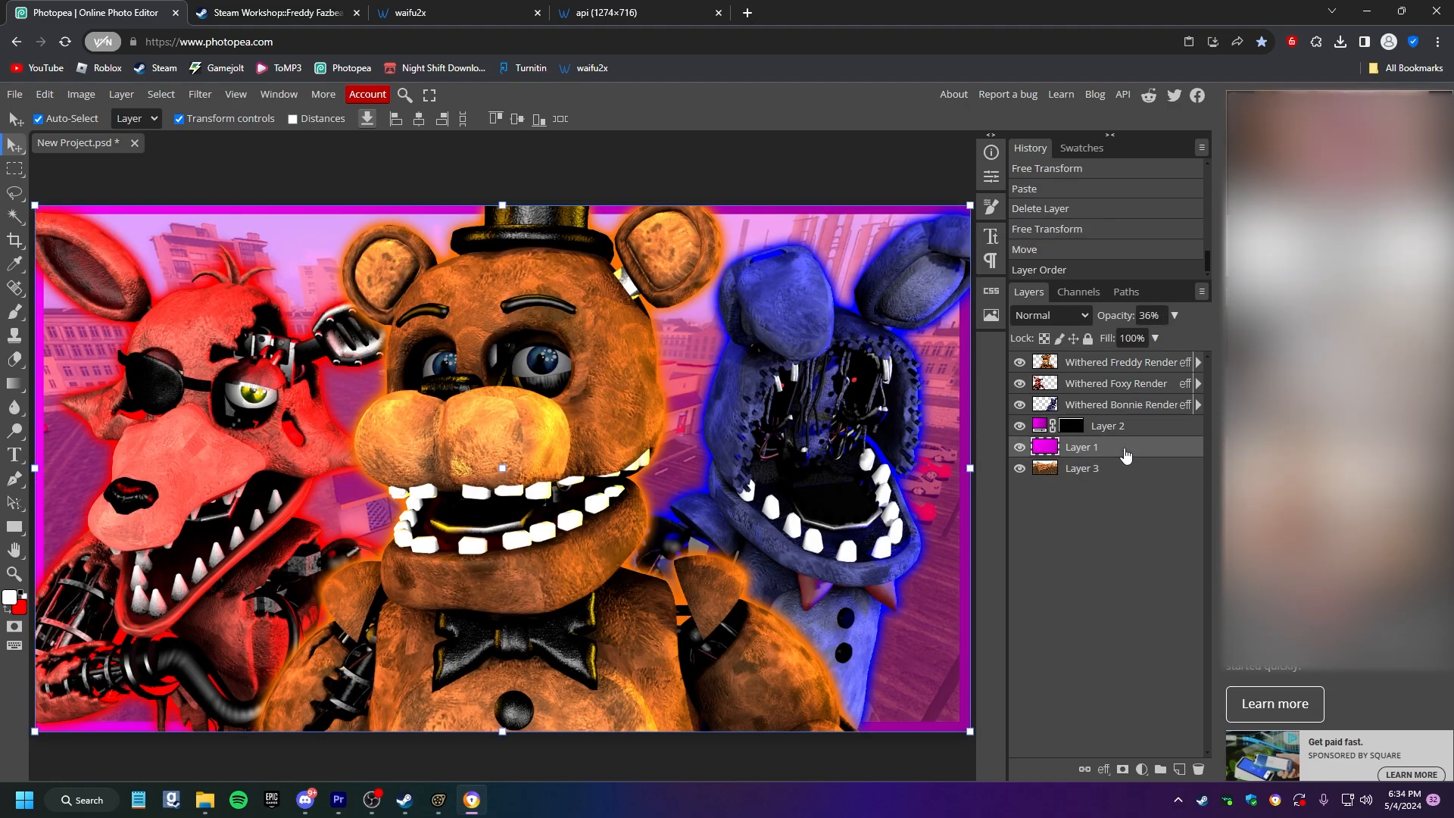
left_click_drag(1177, 314, 1115, 356)
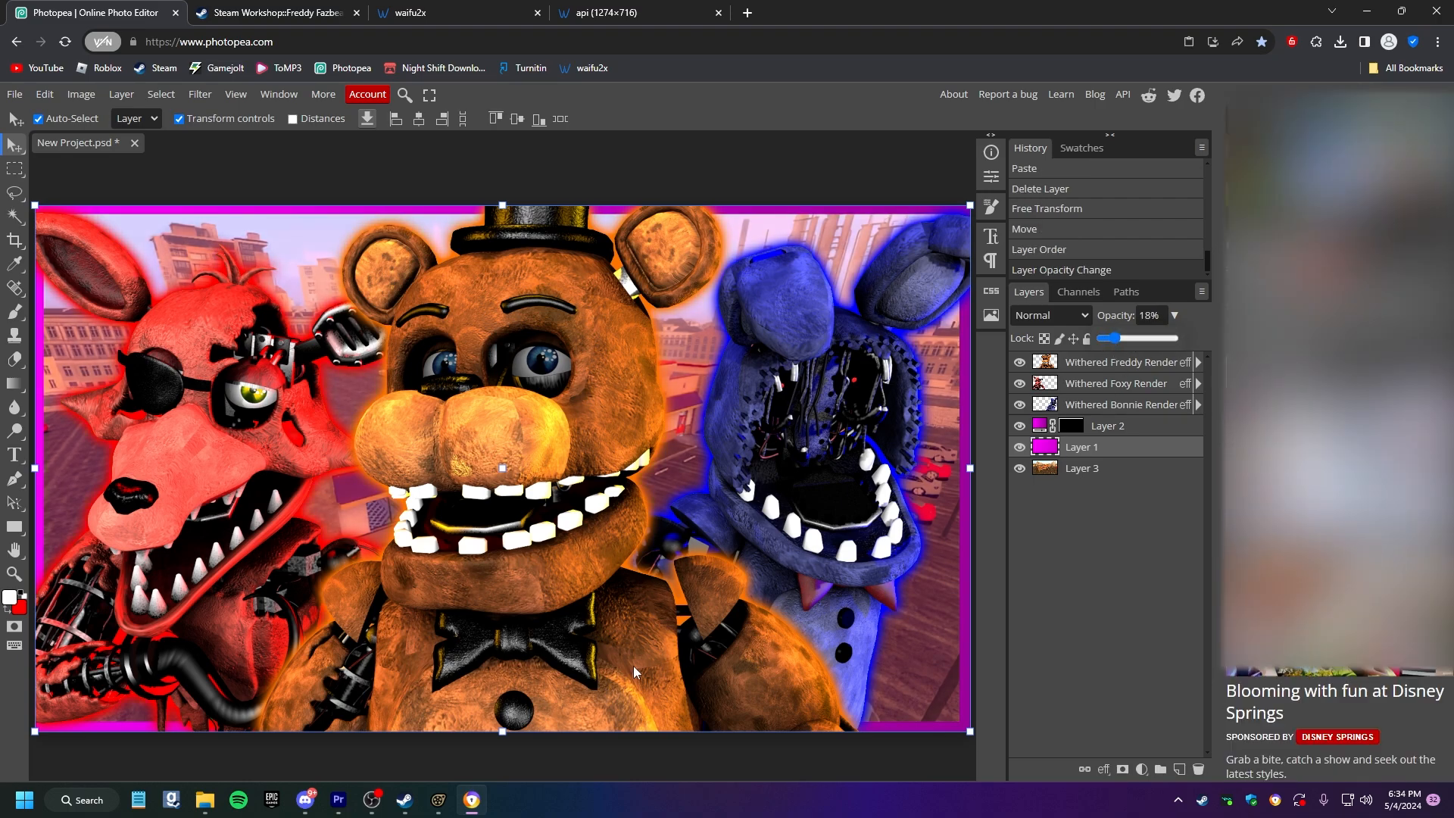
left_click(1118, 629)
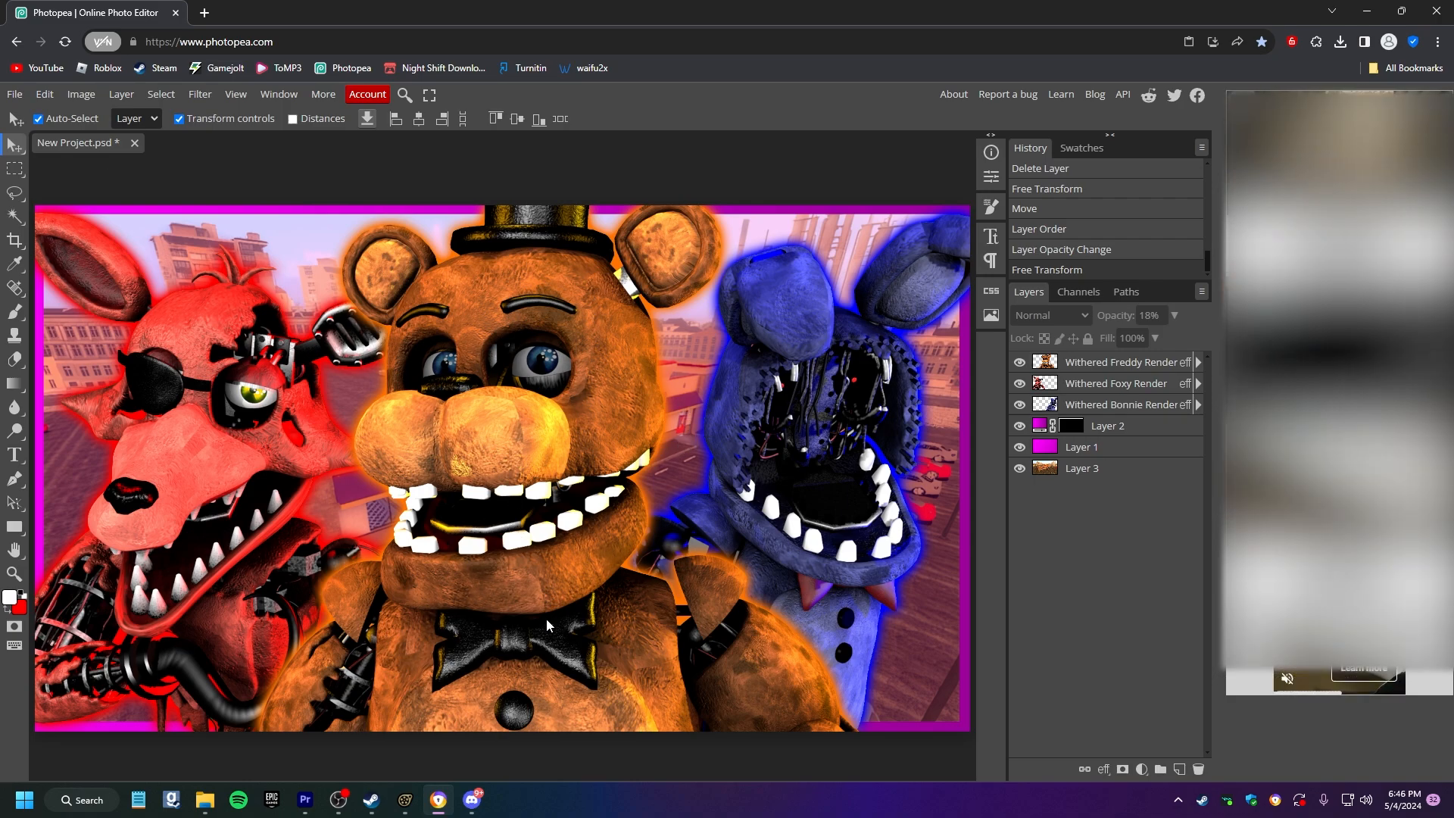
Examine the speed-line graphics and the Garry's Mod logo in Discord's speed-lines and gmod-logo channels.
left_click(469, 798)
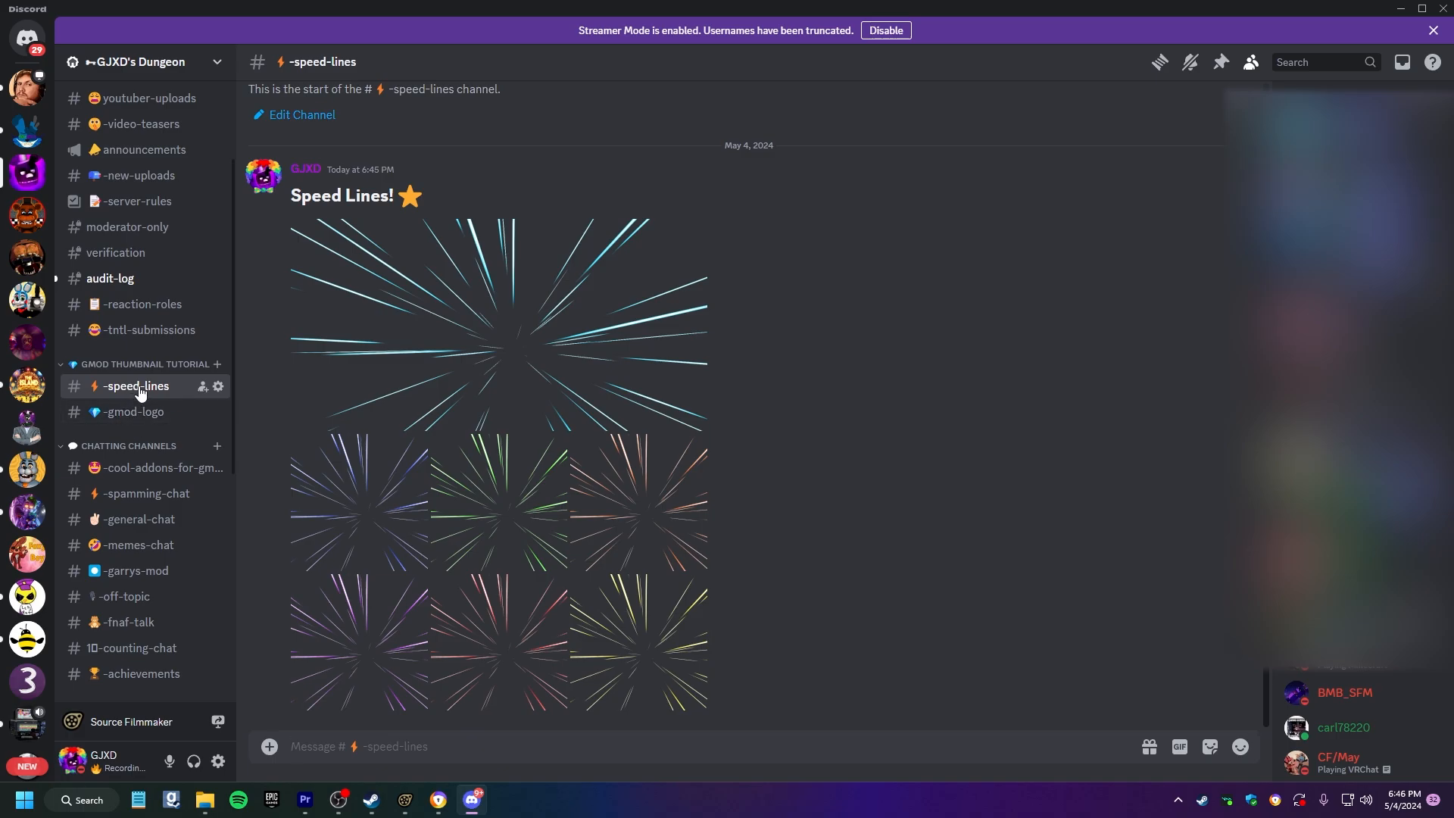
left_click(539, 369)
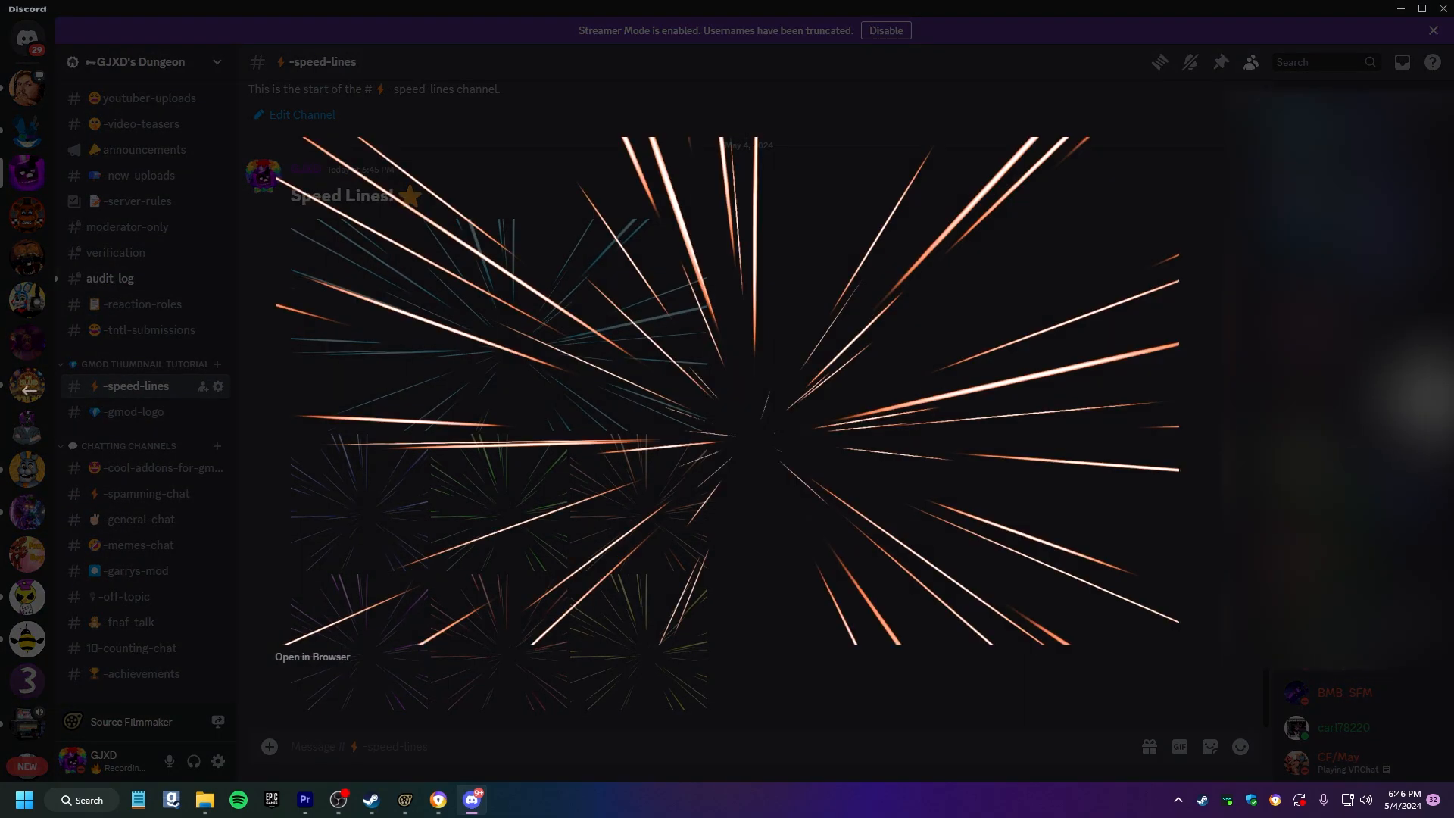
key("Escape")
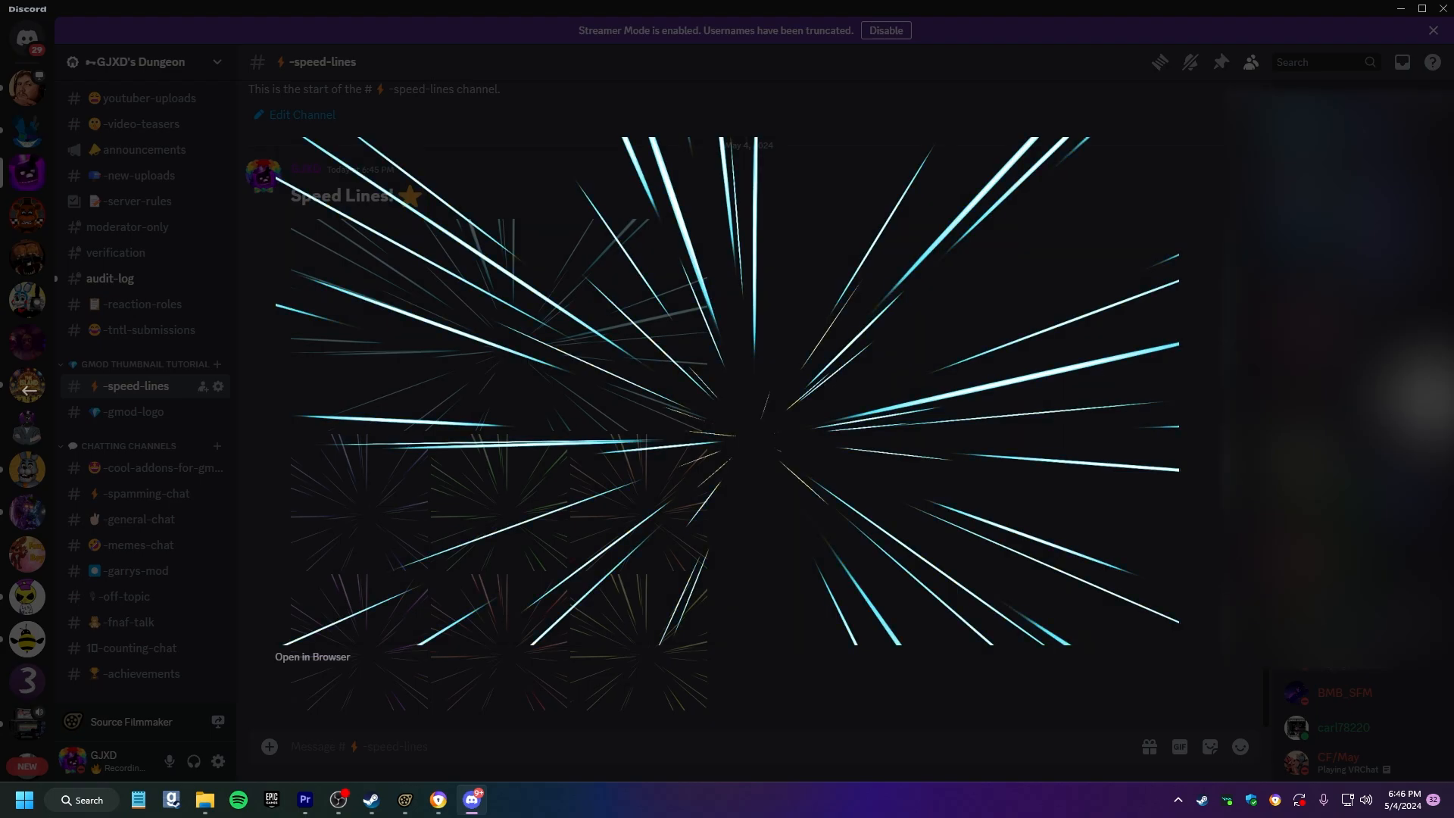
left_click(1097, 674)
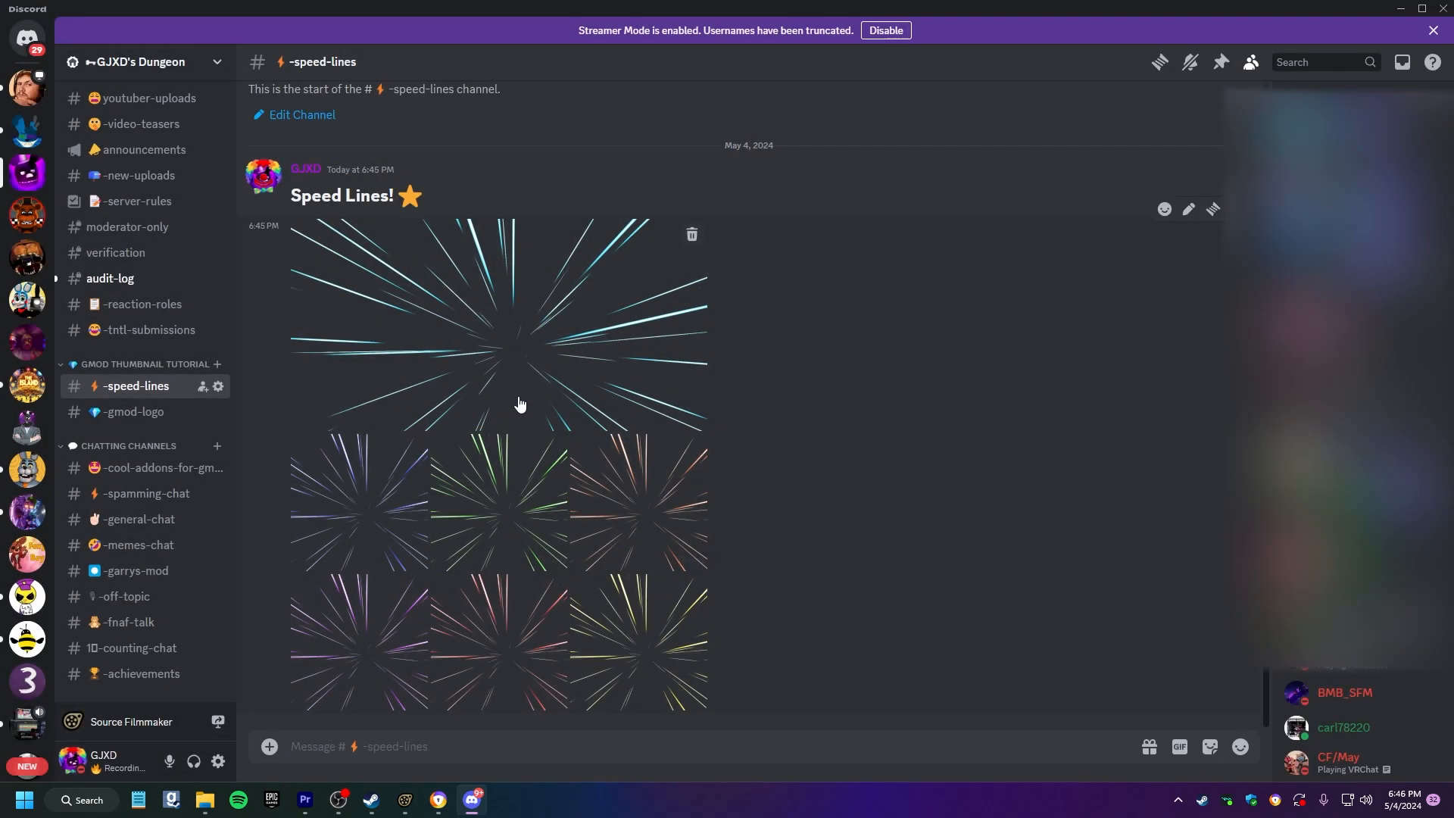
left_click(162, 412)
left_click(484, 504)
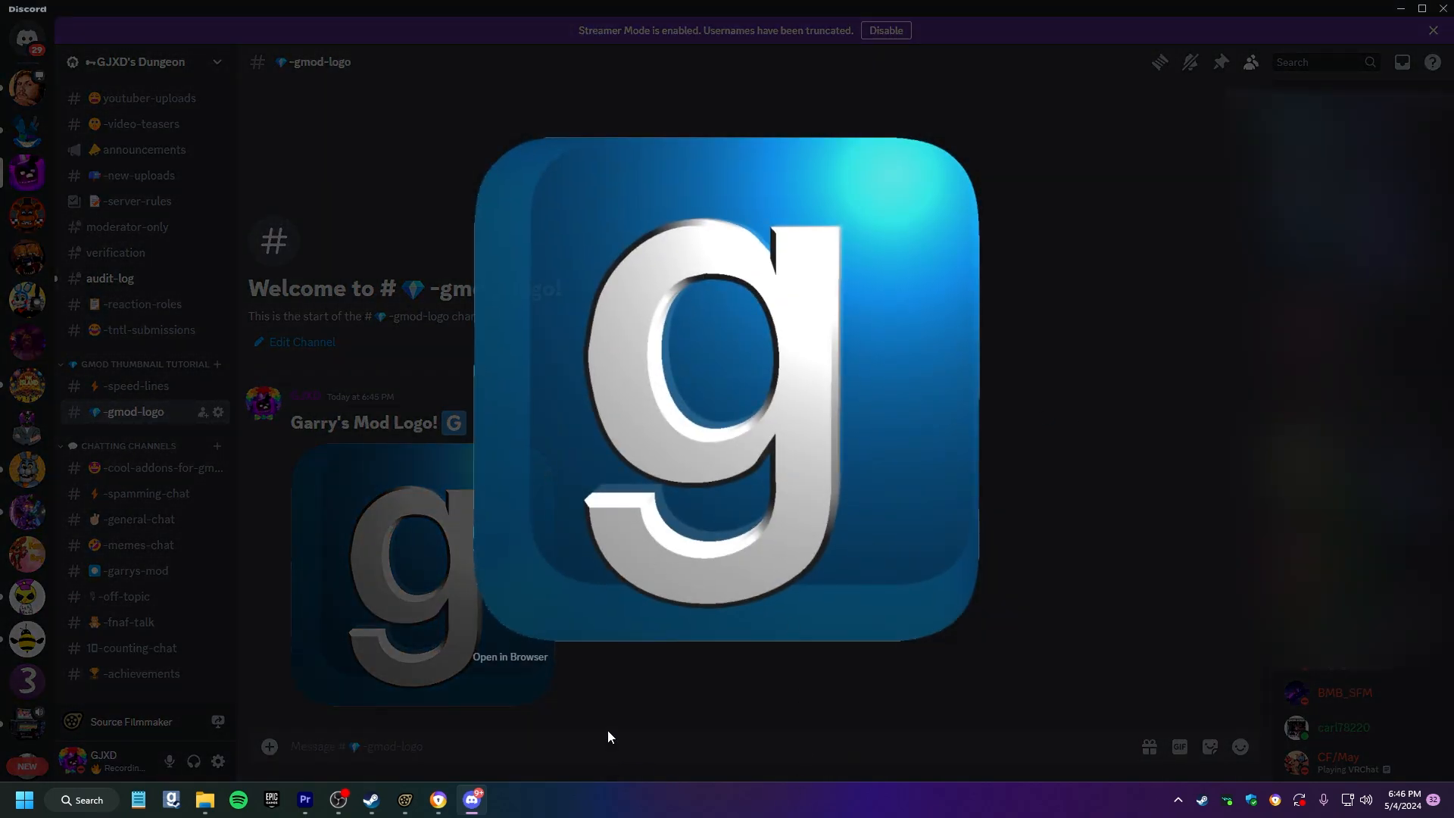
left_click(533, 735)
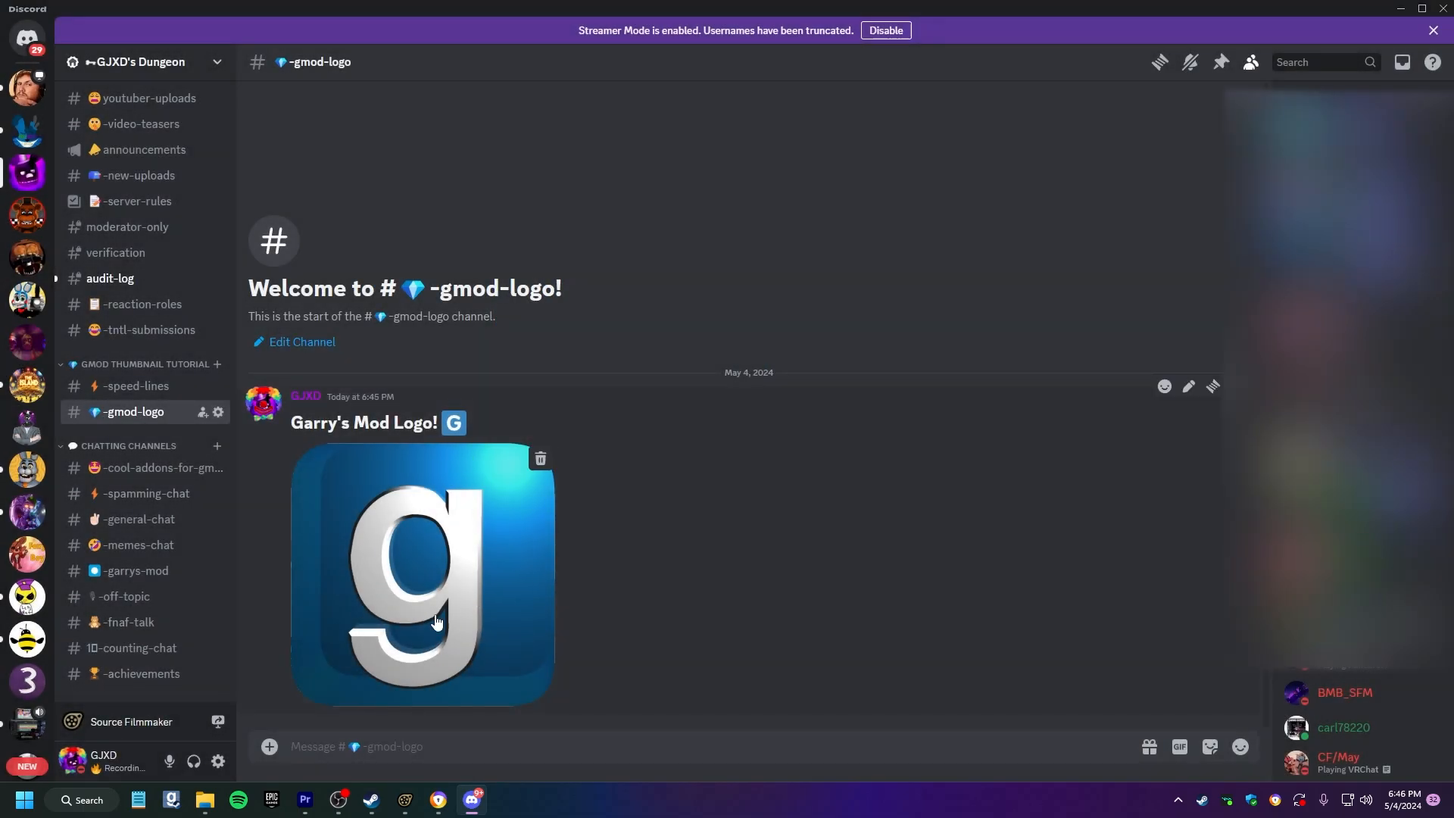
key("alt+Up")
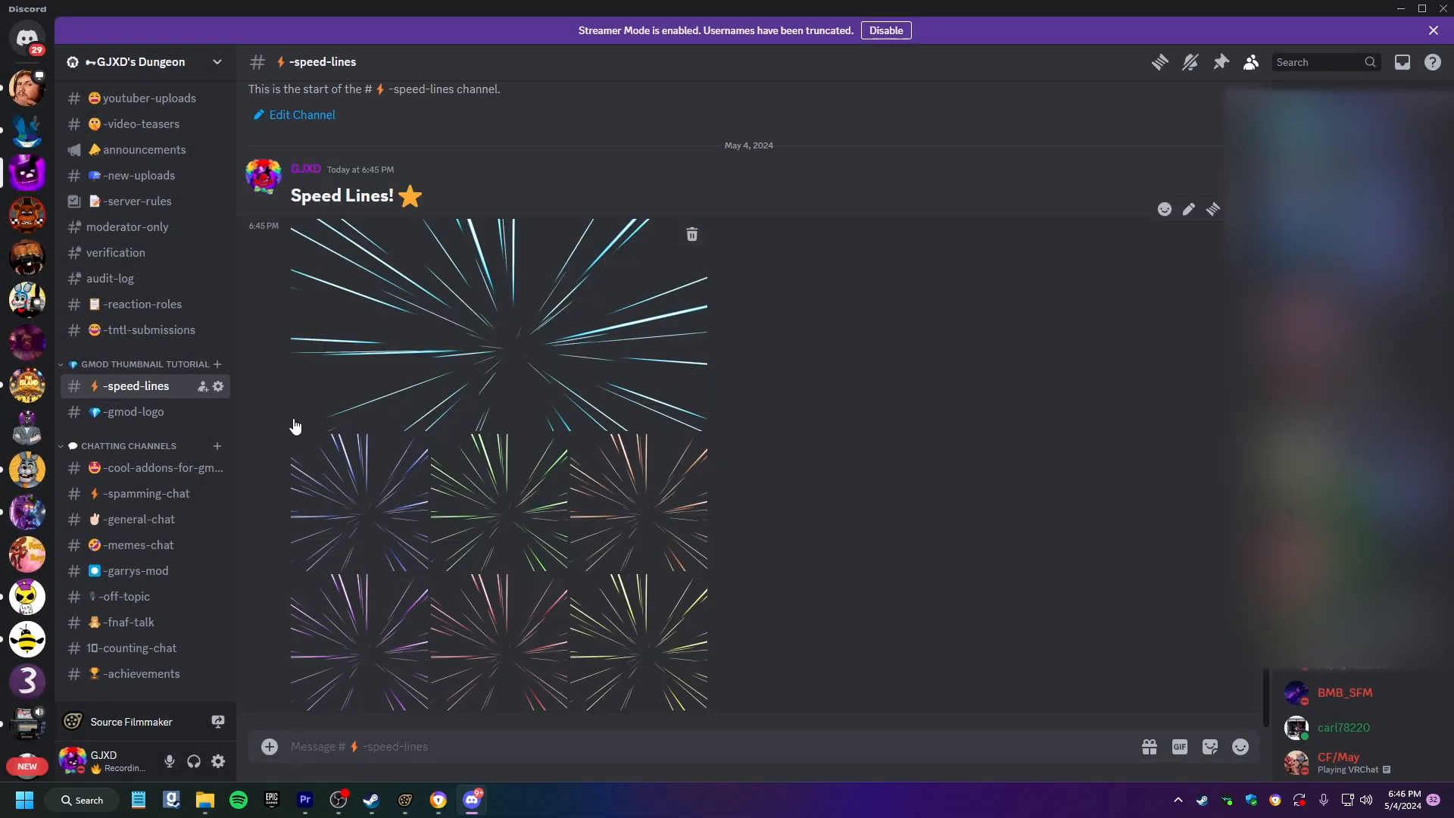
left_click(124, 412)
left_click(121, 388)
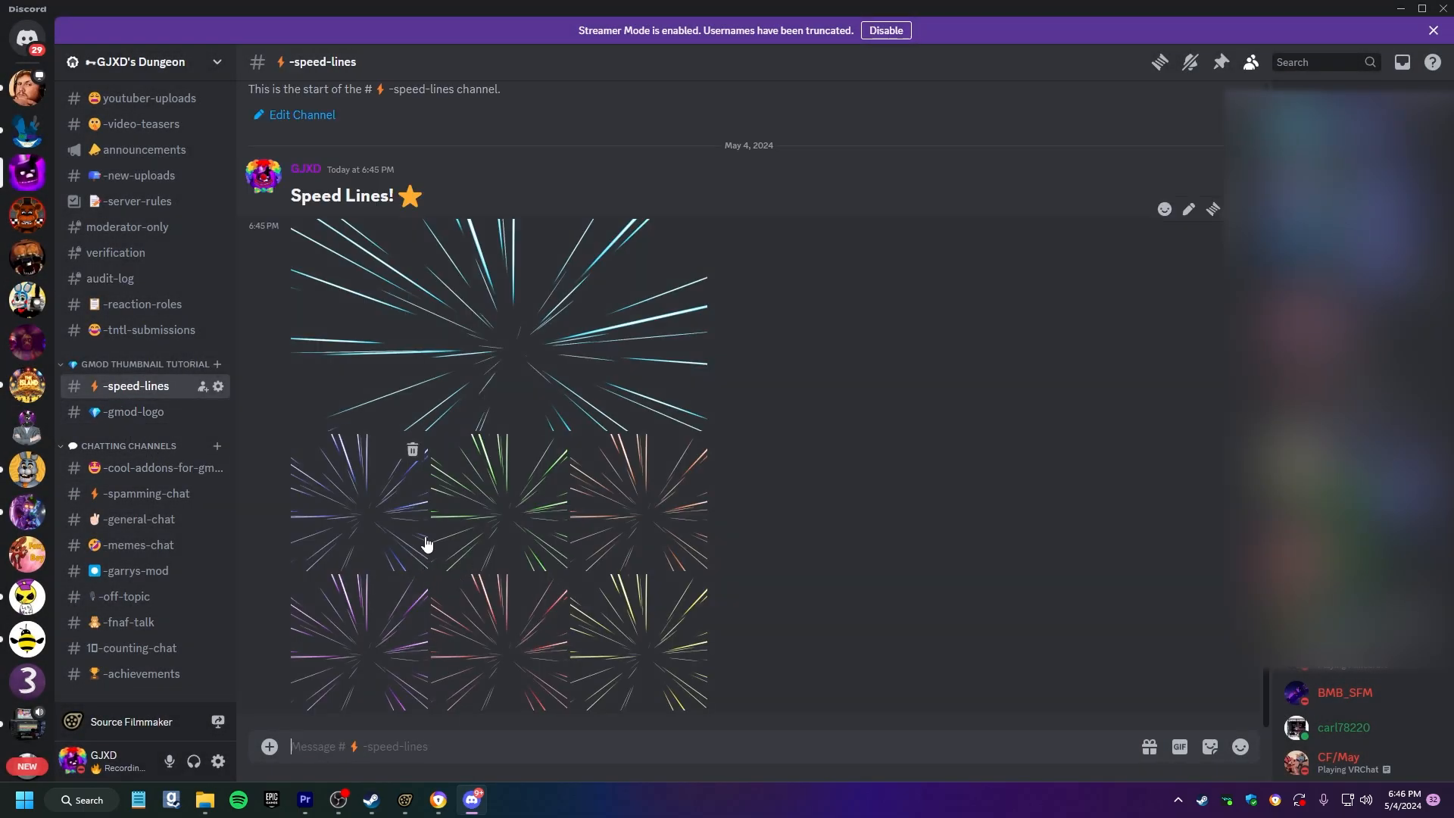
Bring the flash_purple_v2 speed lines in Photopea to the front of all layers, scaled to 133.33% to fill the canvas.
left_click(433, 806)
left_click_drag(514, 425, 511, 206)
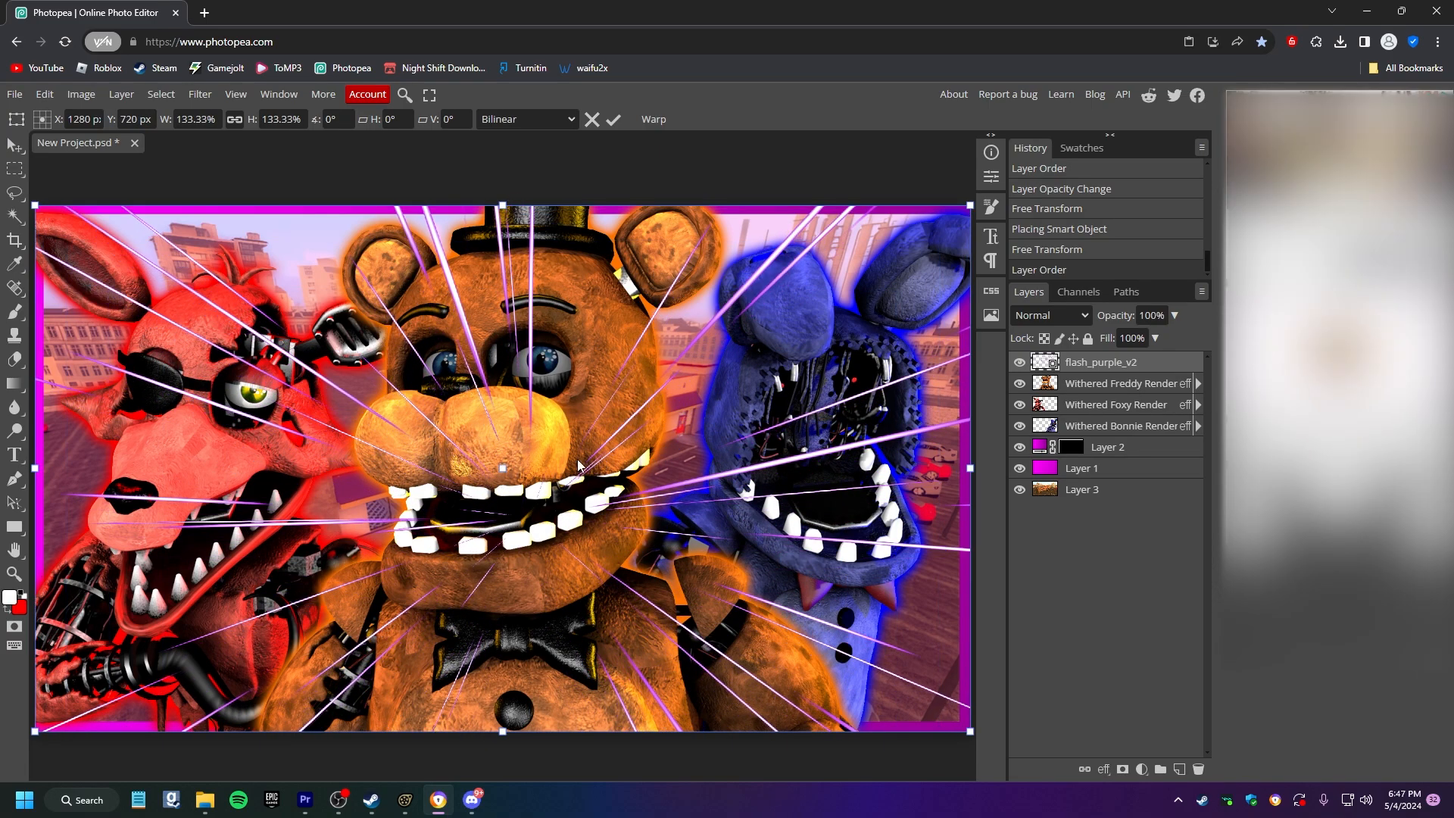
key("Return")
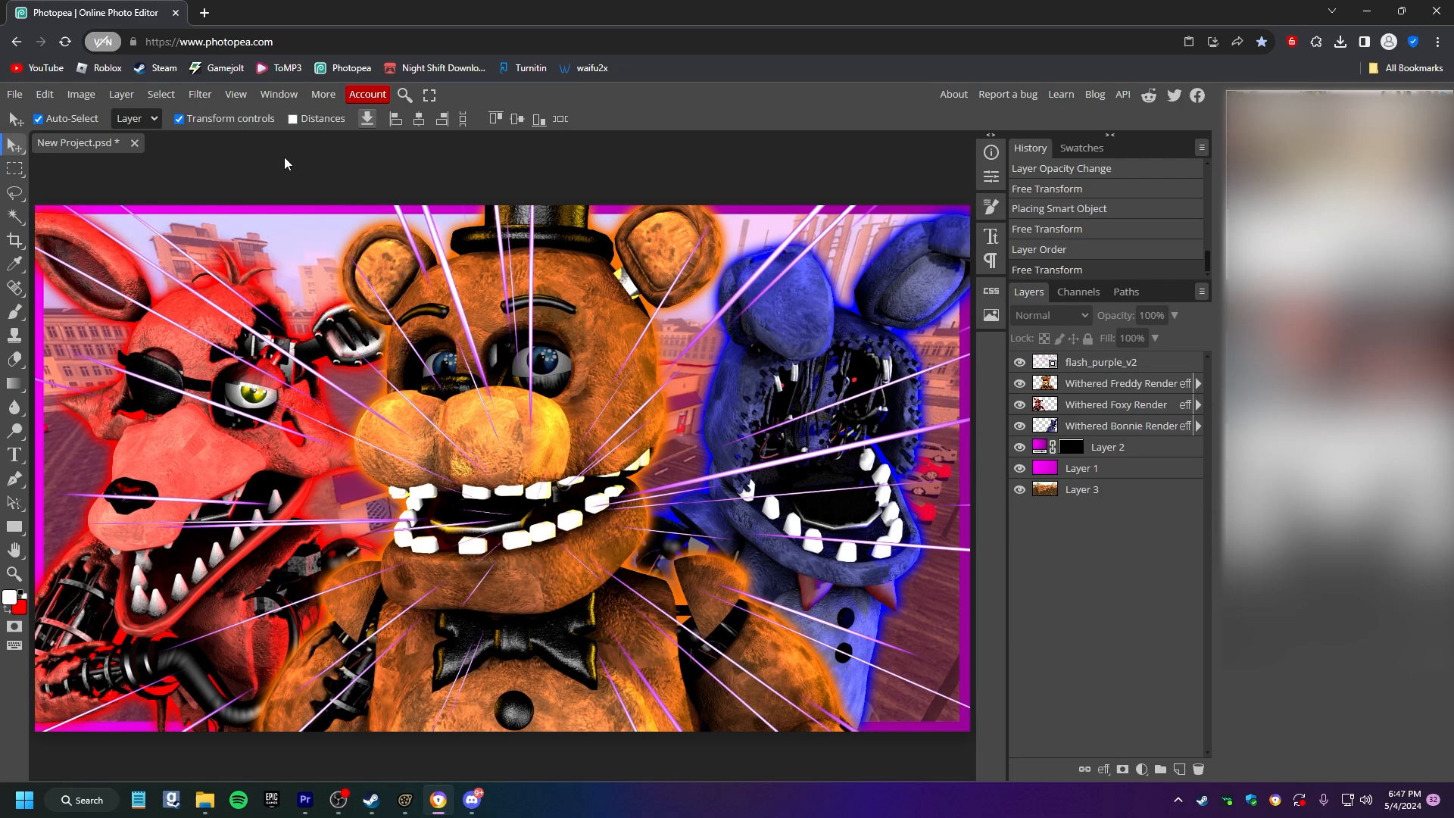
Rasterize the flash_purple_v2 layer and move it directly below the Withered Bonnie Render layer.
right_click(1145, 370)
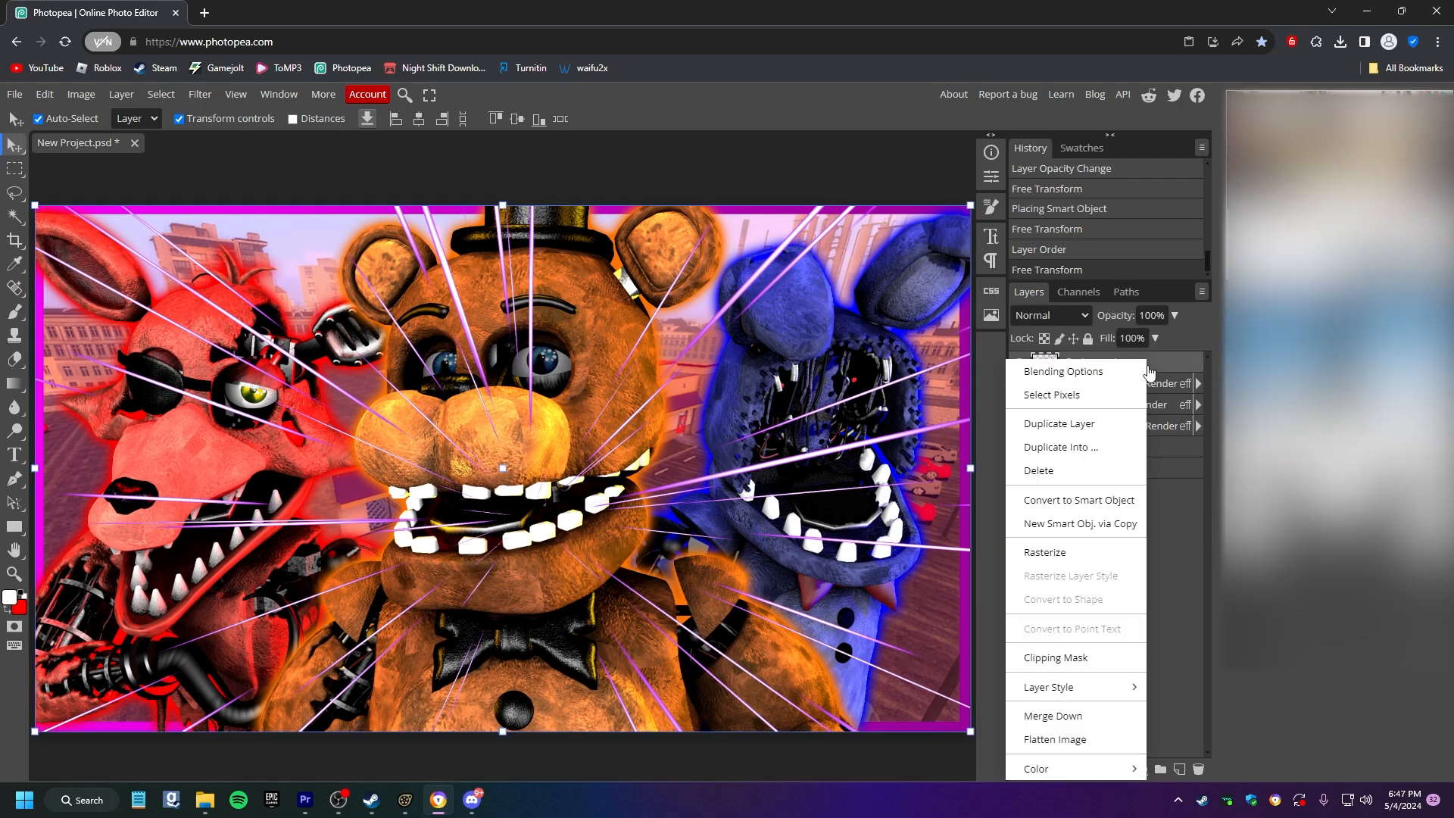
left_click(1060, 552)
left_click_drag(1094, 357, 1152, 436)
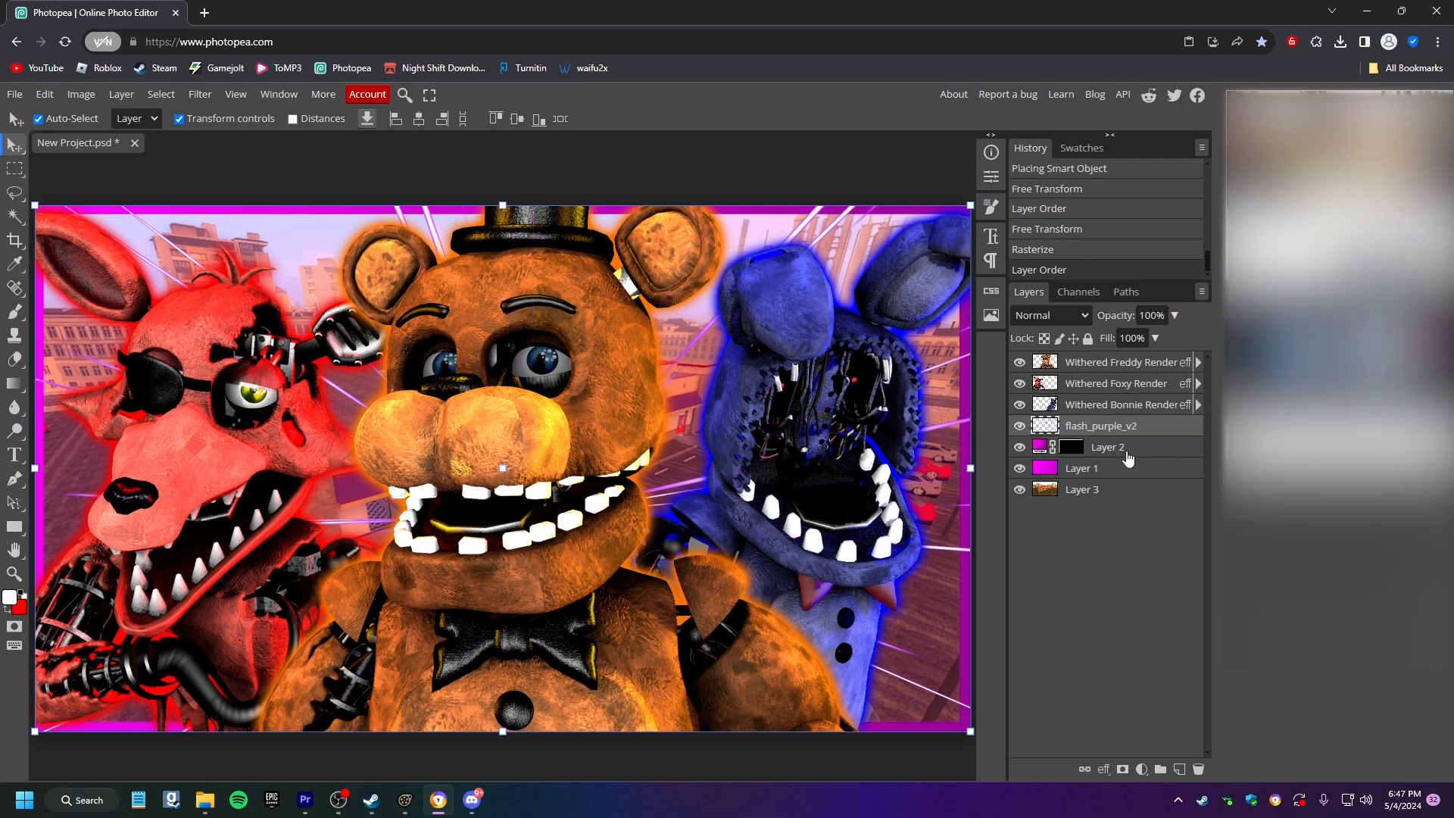
Add an Outer Glow to the flash_purple_v2 layer and set the glow color to magenta.
right_click(1188, 432)
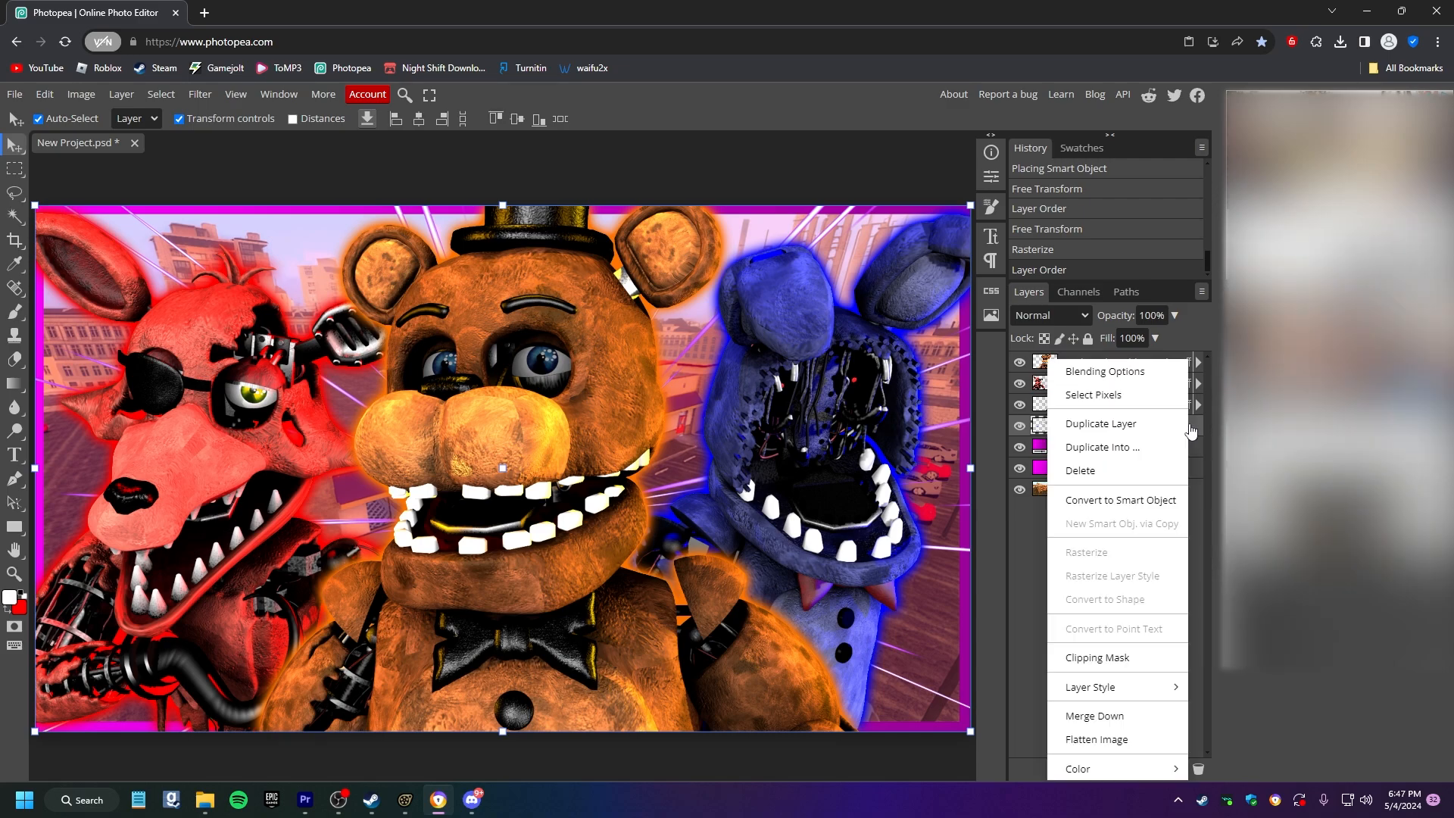
left_click(1101, 371)
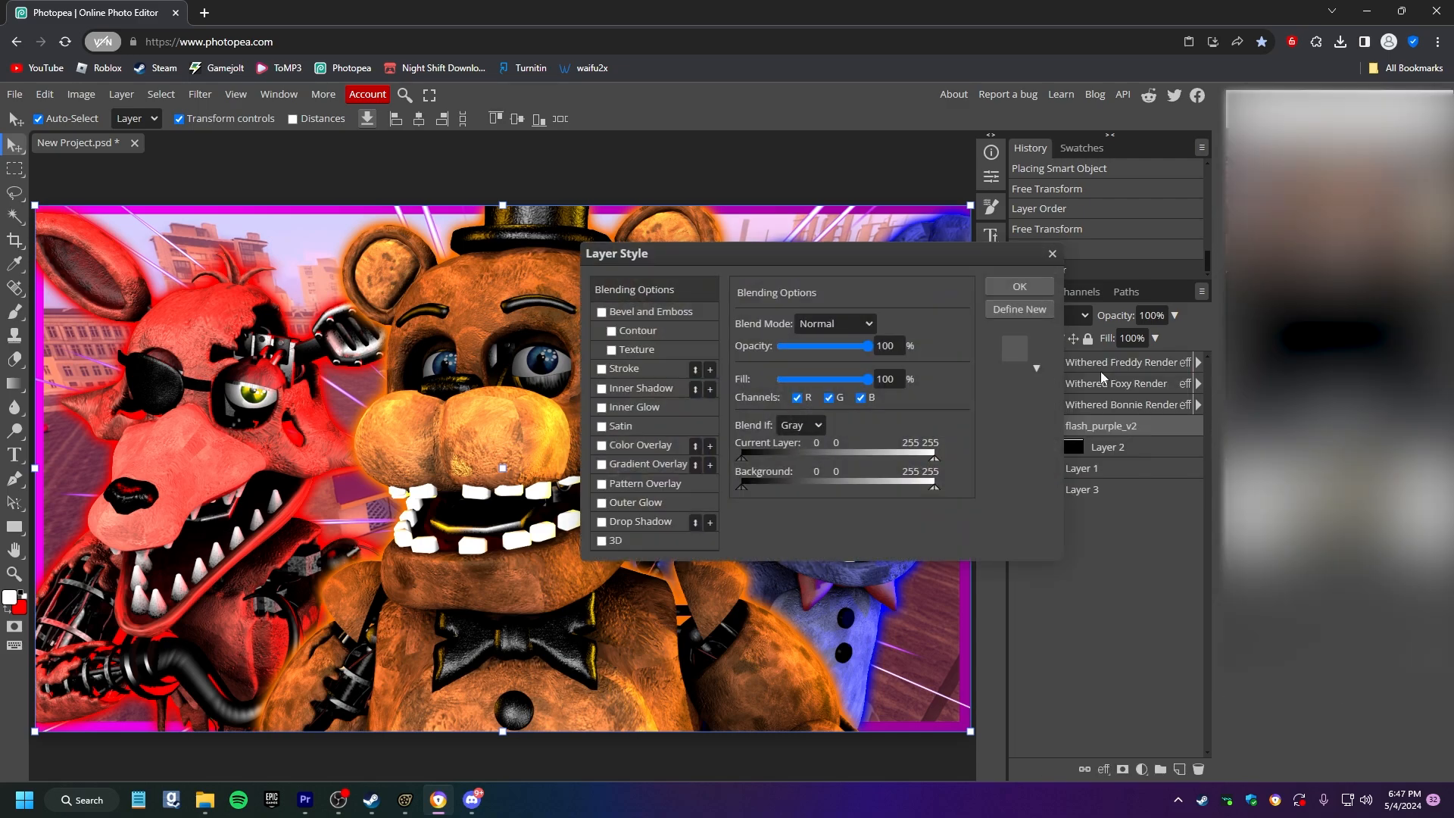
left_click(602, 503)
left_click(683, 509)
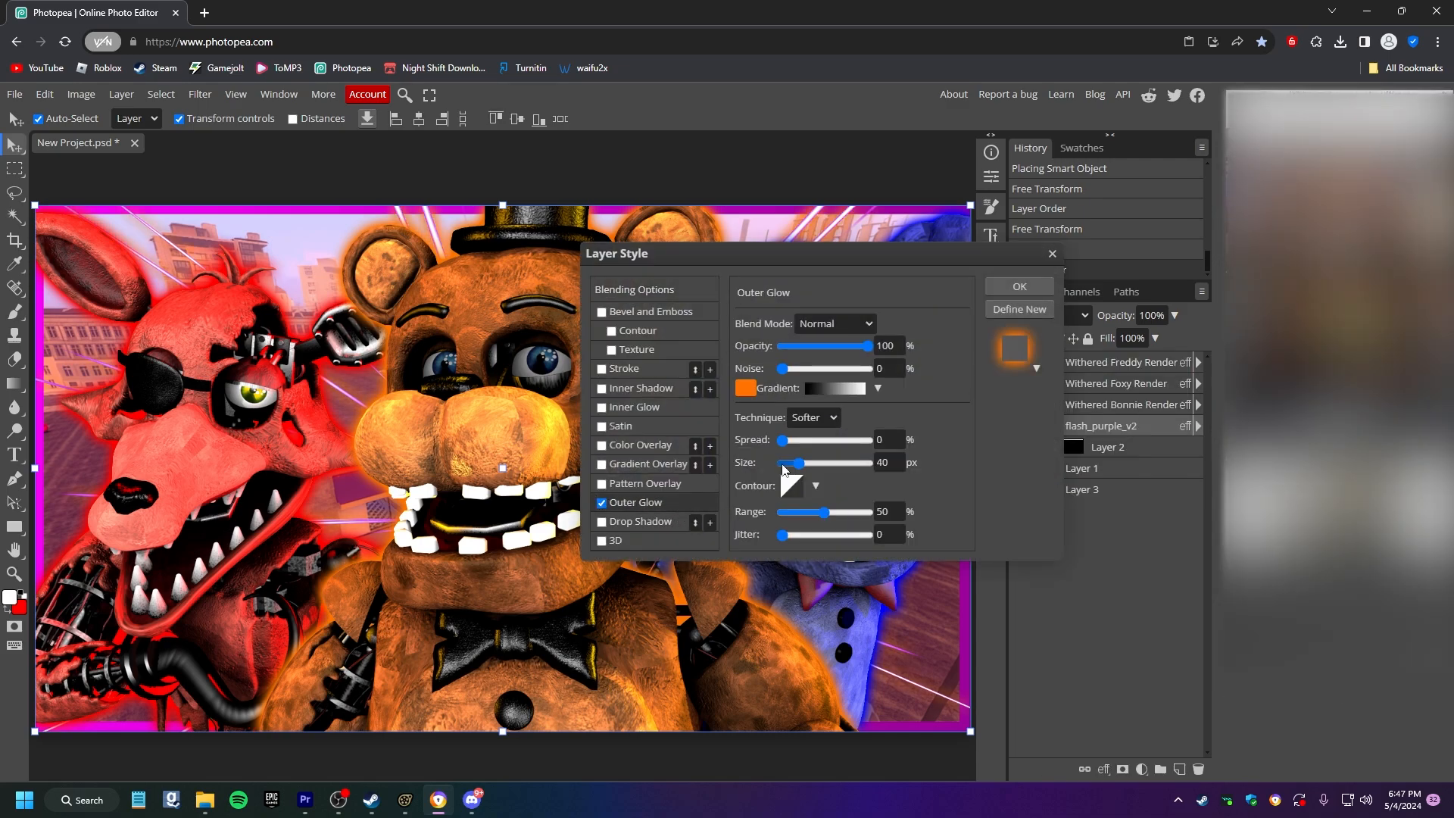
left_click(745, 388)
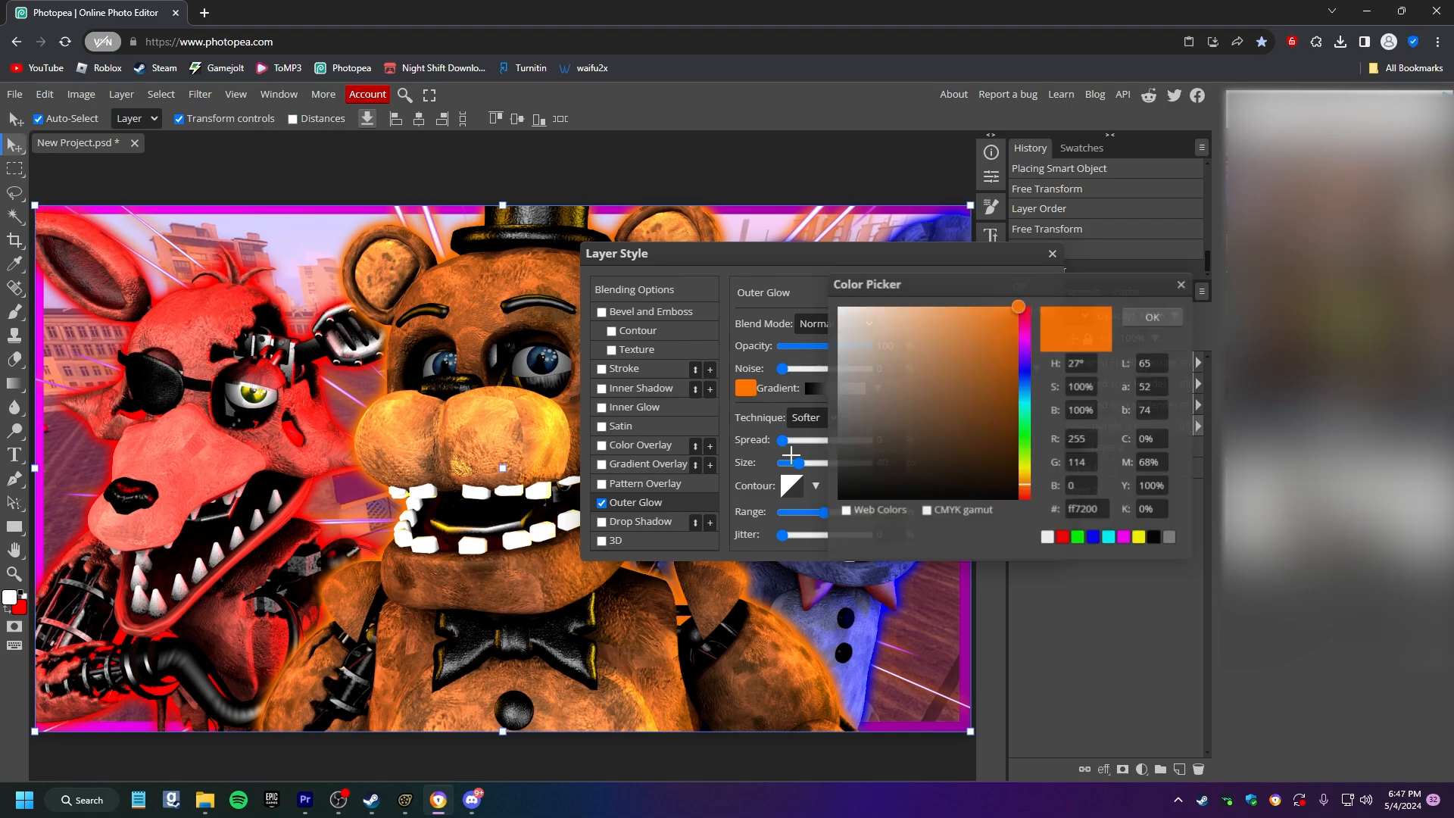
left_click(1124, 537)
left_click(1152, 317)
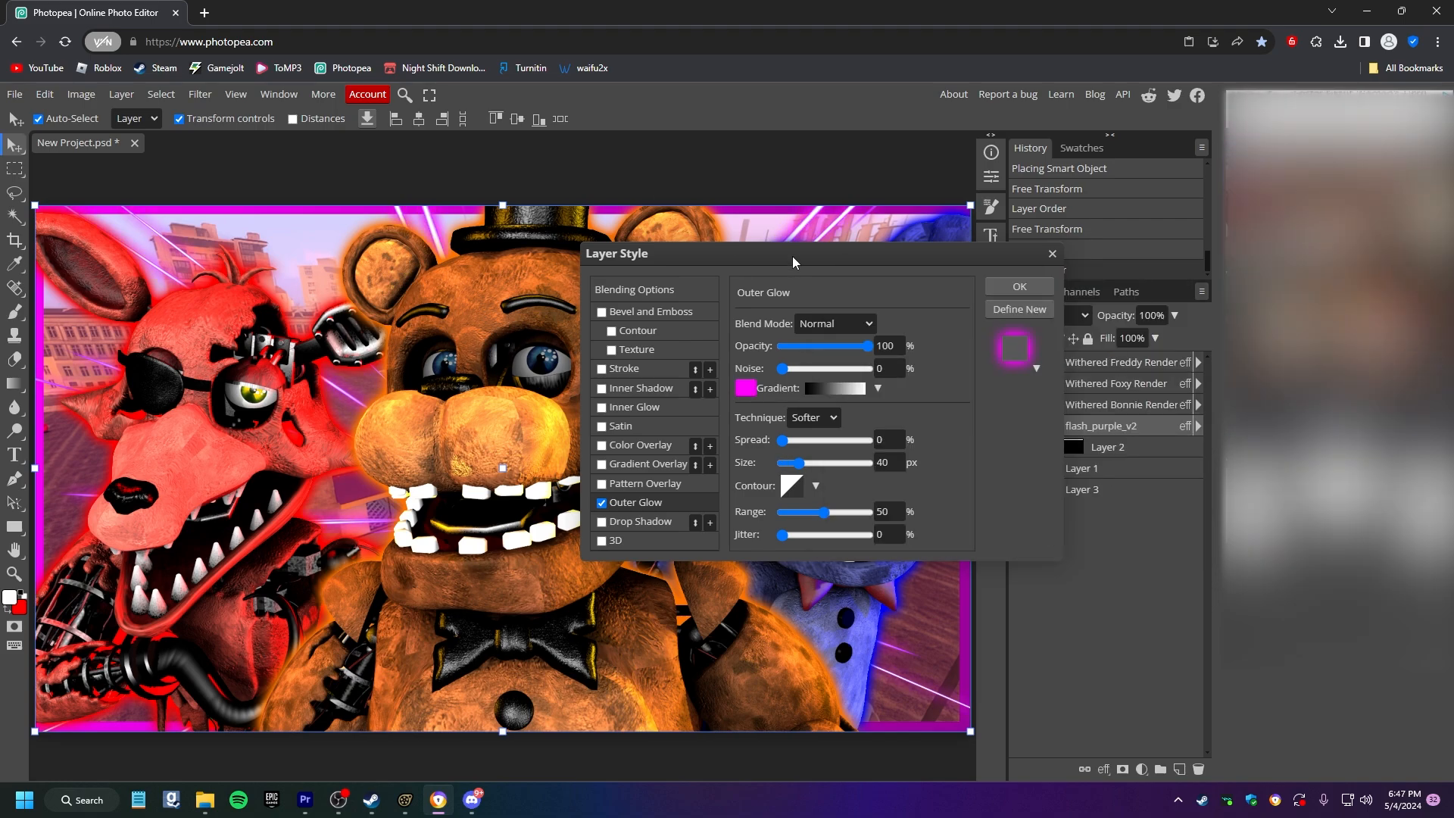
Set the magenta glow's size to 33 px and its range to 34%, and apply the layer style.
left_click_drag(793, 263, 1076, 277)
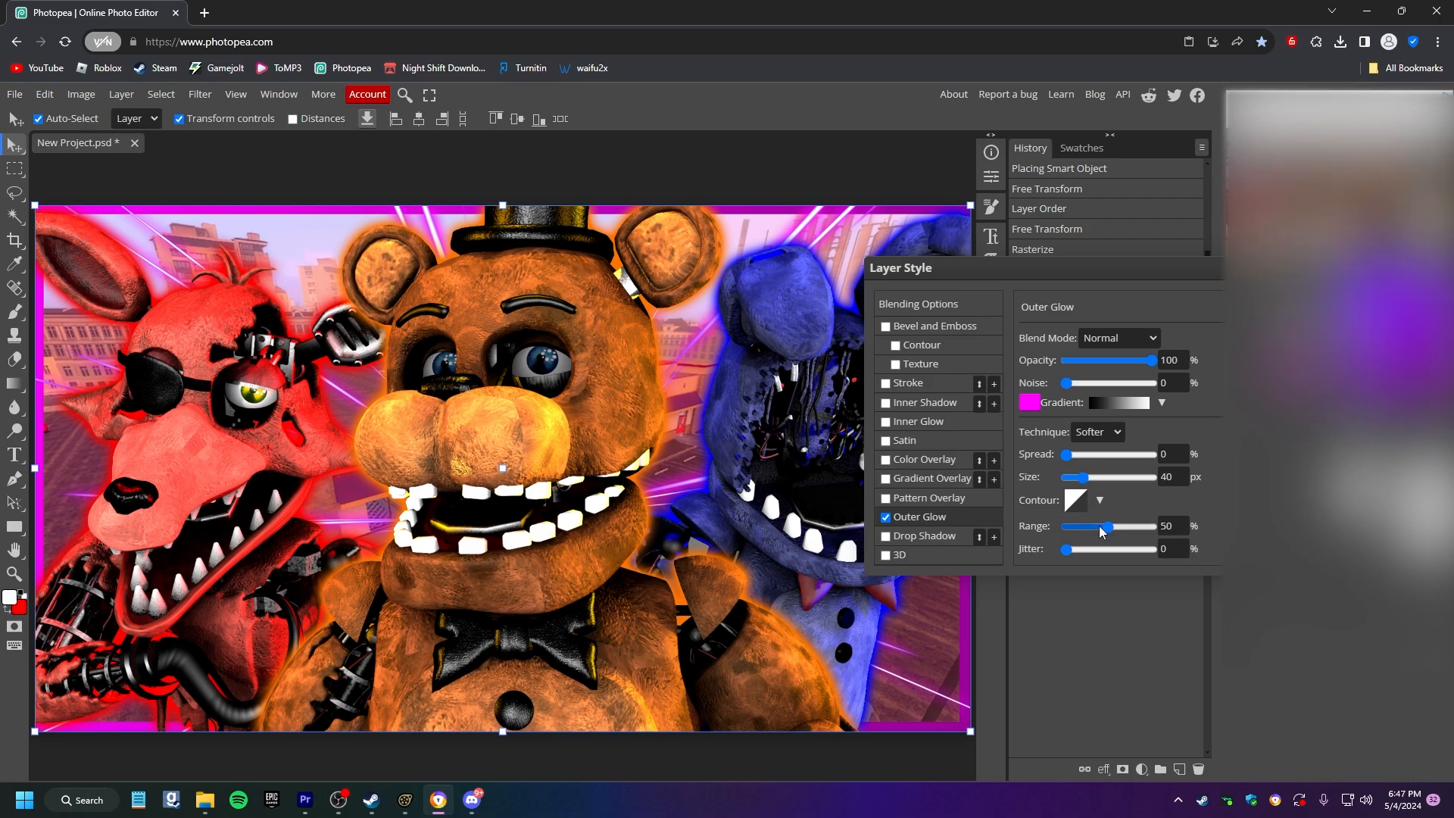
left_click_drag(1102, 532, 1078, 527)
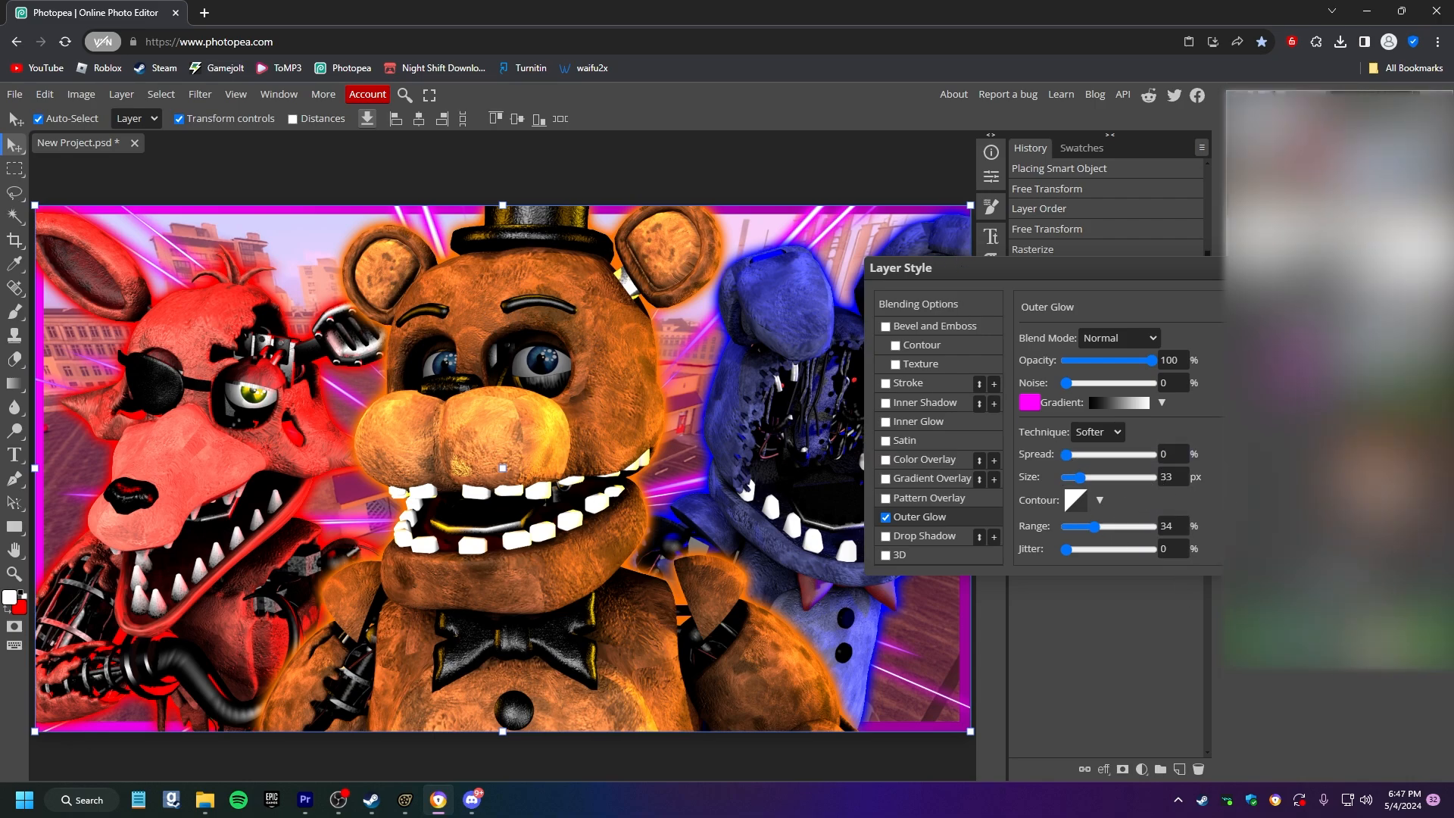
key("Return")
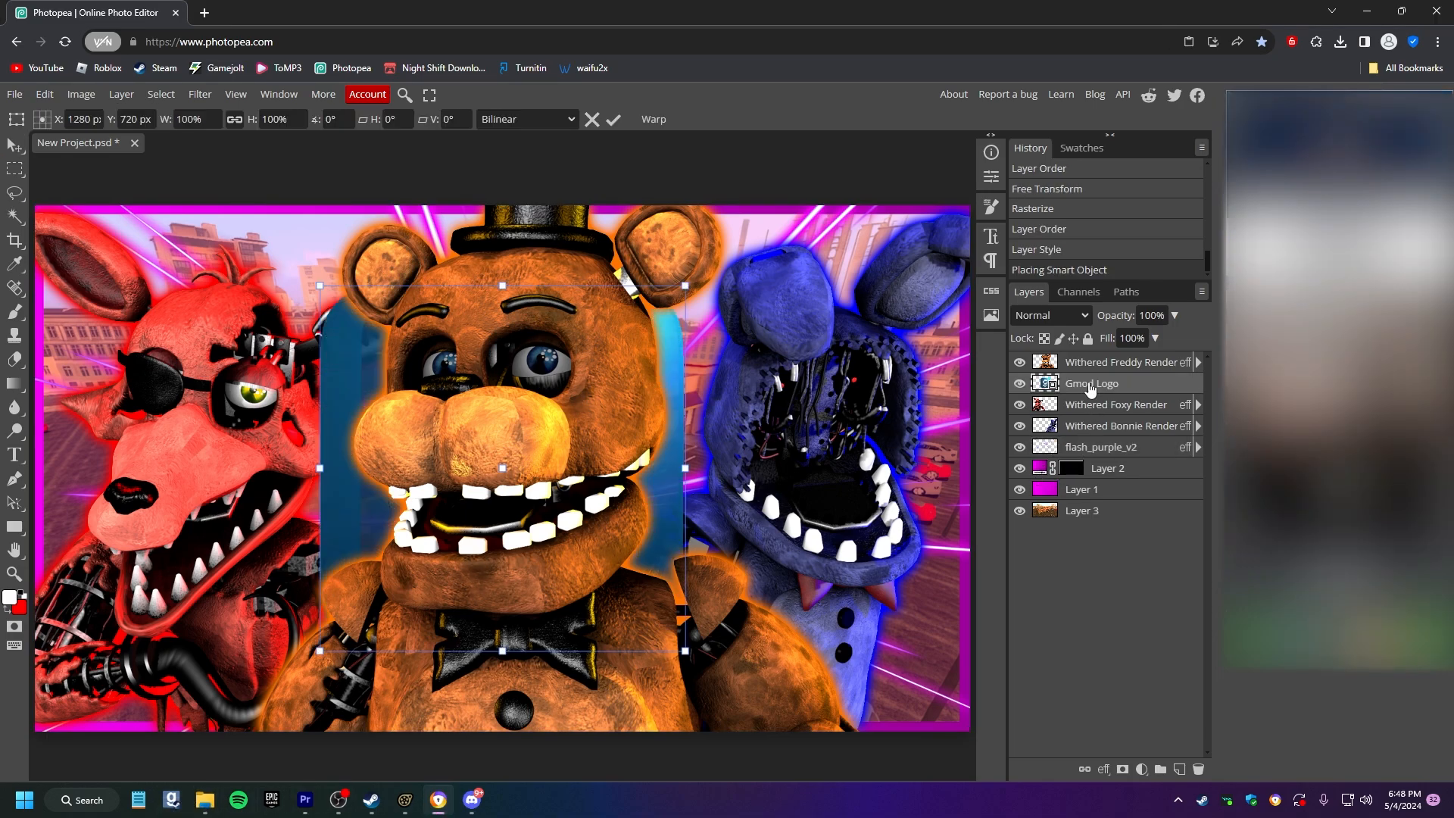
Move the Gmod Logo layer above Withered Freddy Render and rasterize it.
left_click_drag(1090, 386, 1113, 364)
right_click(1109, 363)
left_click(1009, 552)
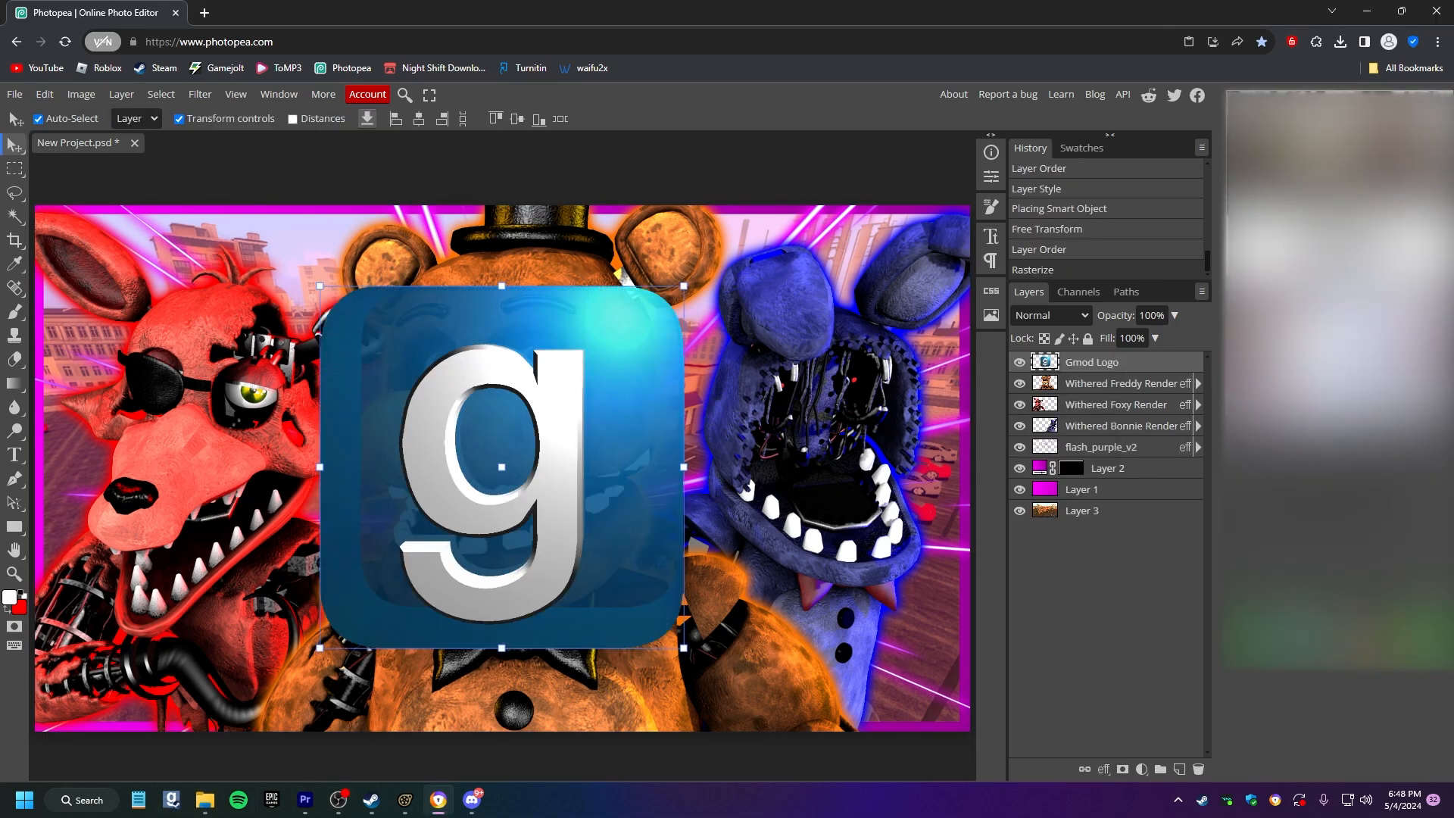
Scale the Gmod Logo down to roughly half its size and fit it into the bottom-right corner of the canvas.
left_click_drag(683, 287, 490, 479)
left_click_drag(443, 563, 894, 650)
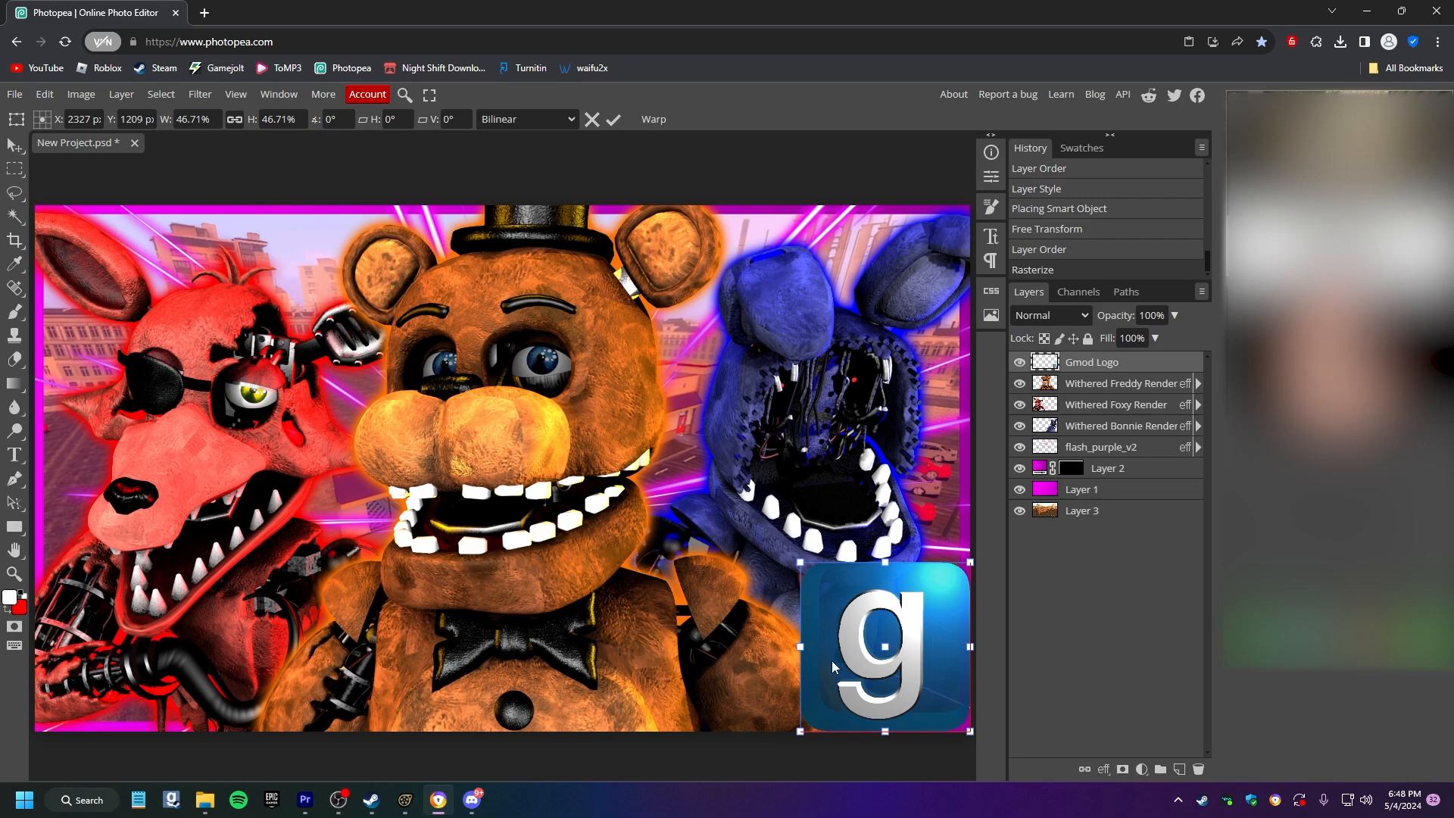
mouse_move(801, 562)
left_mouse_down()
mouse_move(833, 583)
mouse_move(789, 530)
mouse_move(795, 556)
left_mouse_up()
key("Return")
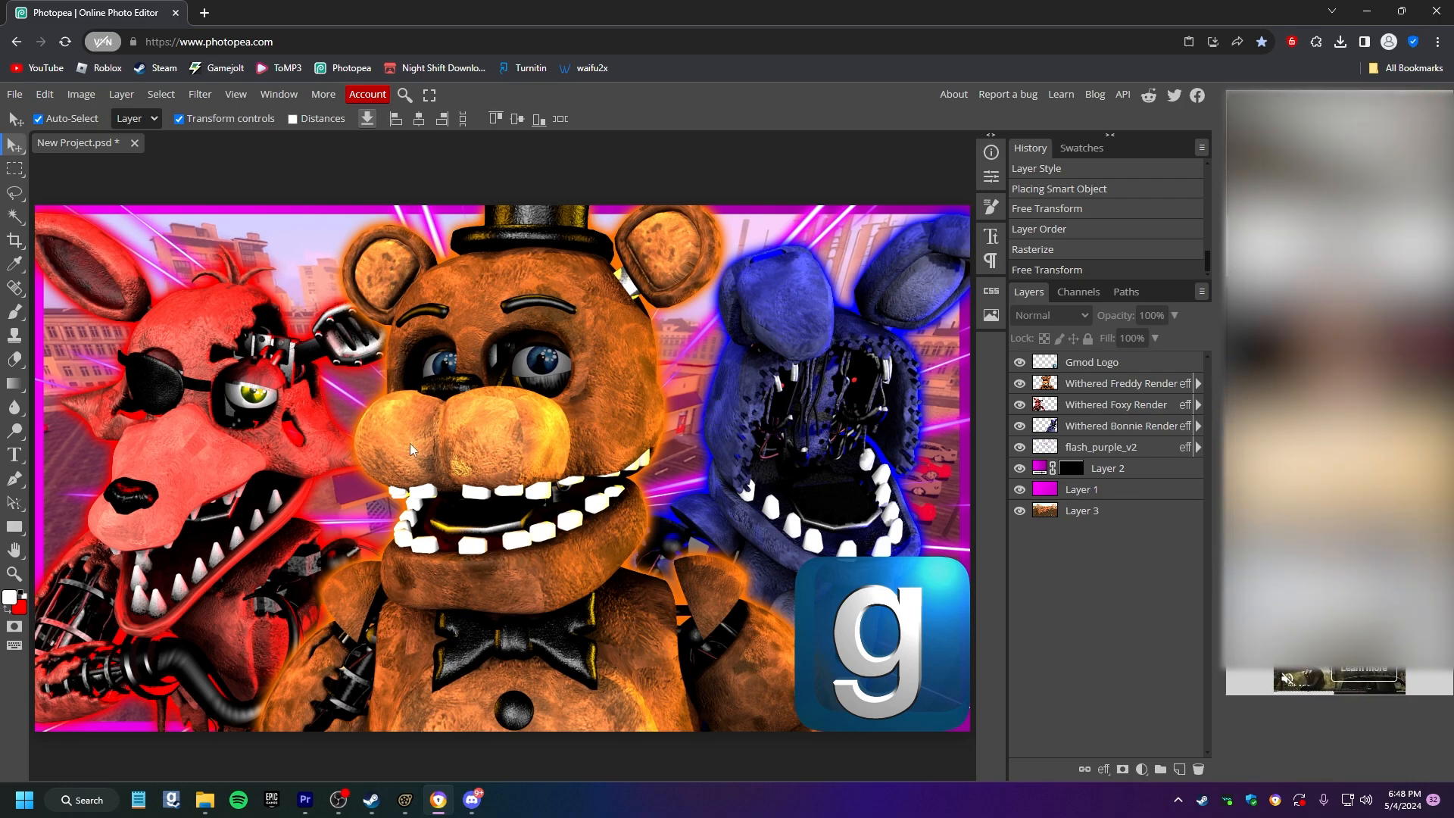
Add an Exposure adjustment layer above the Gmod Logo layer with exposure 0.85 and offset -0.04.
left_click(1110, 364)
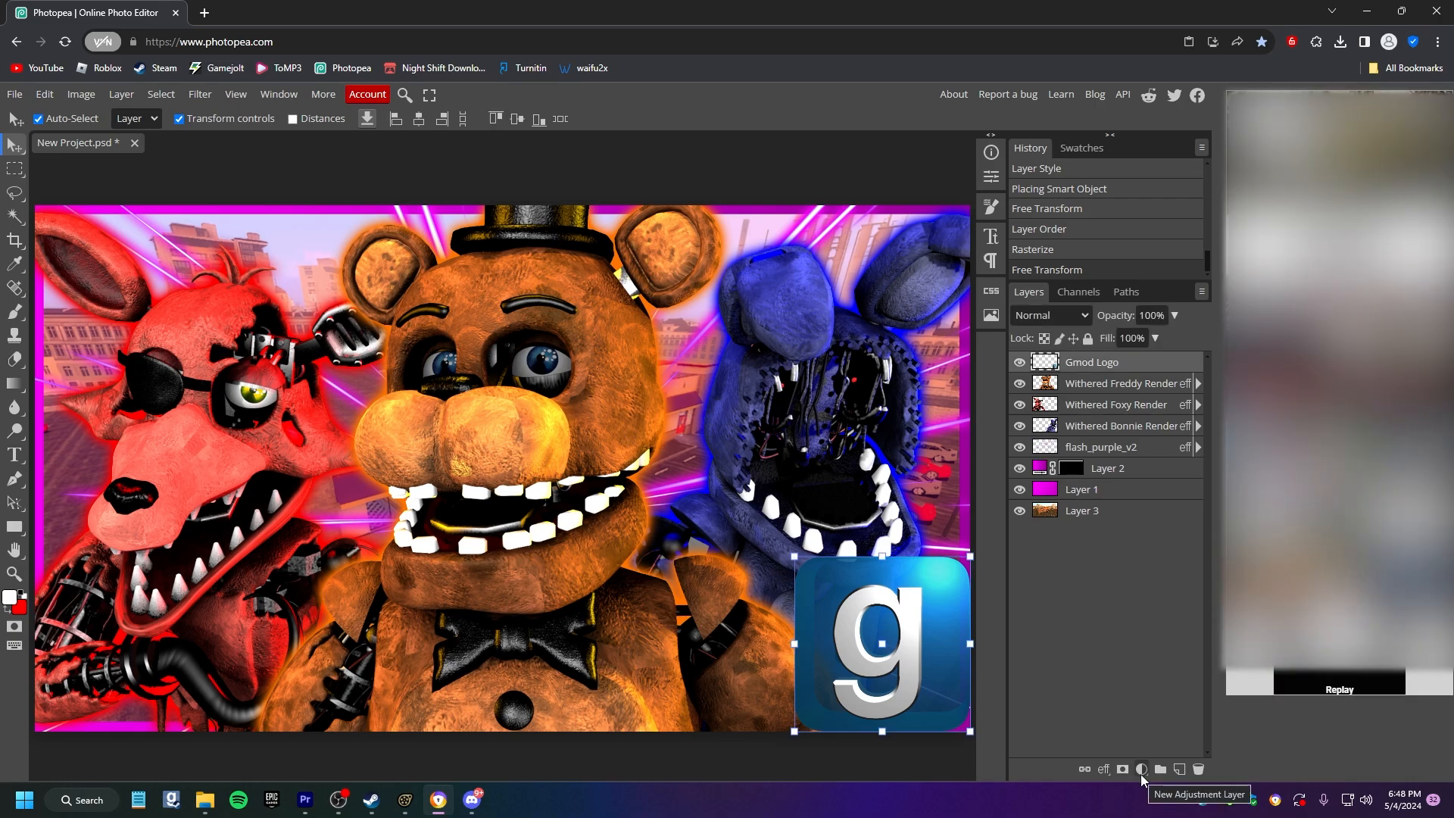
left_click(1141, 770)
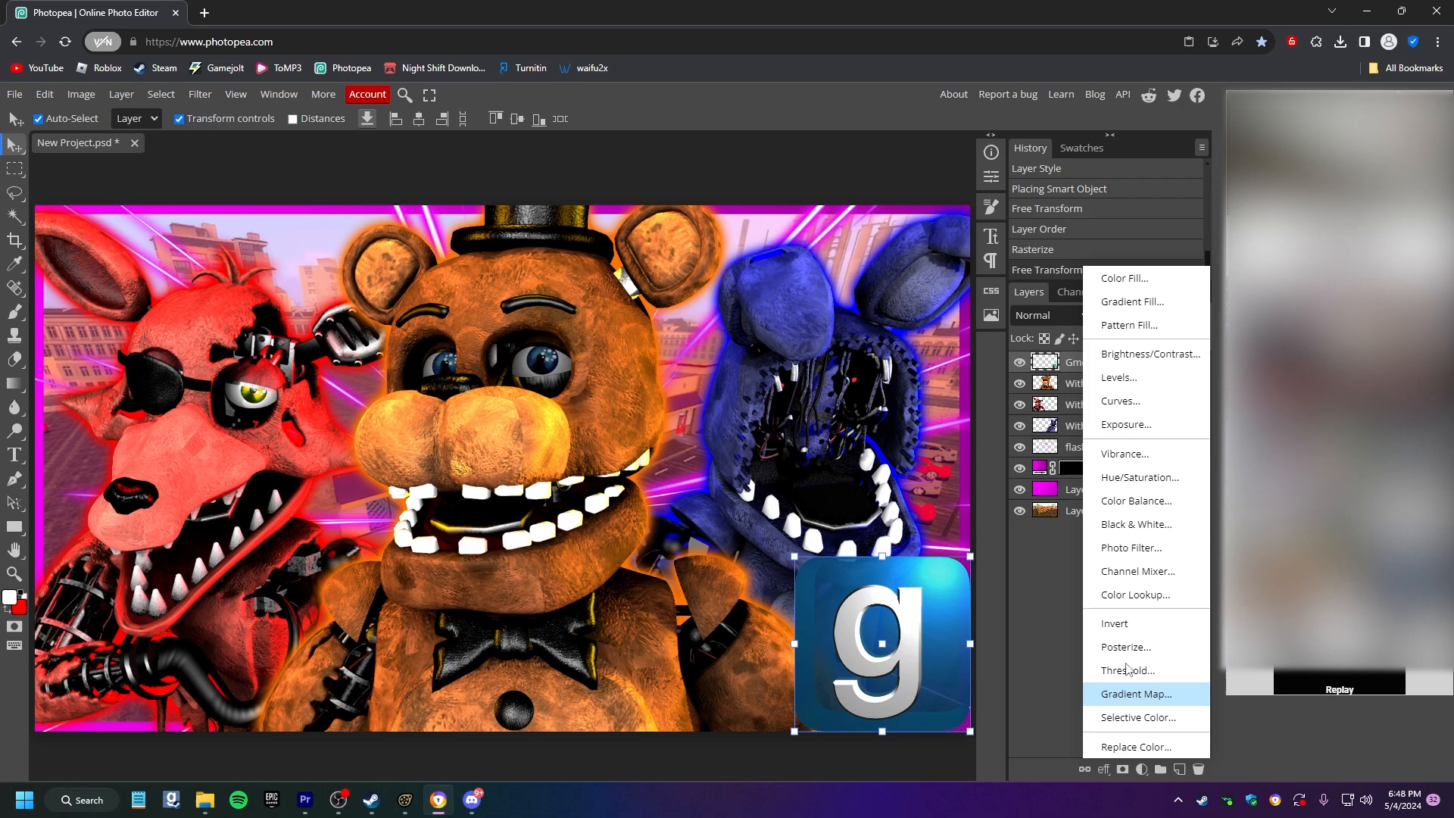
left_click(1135, 424)
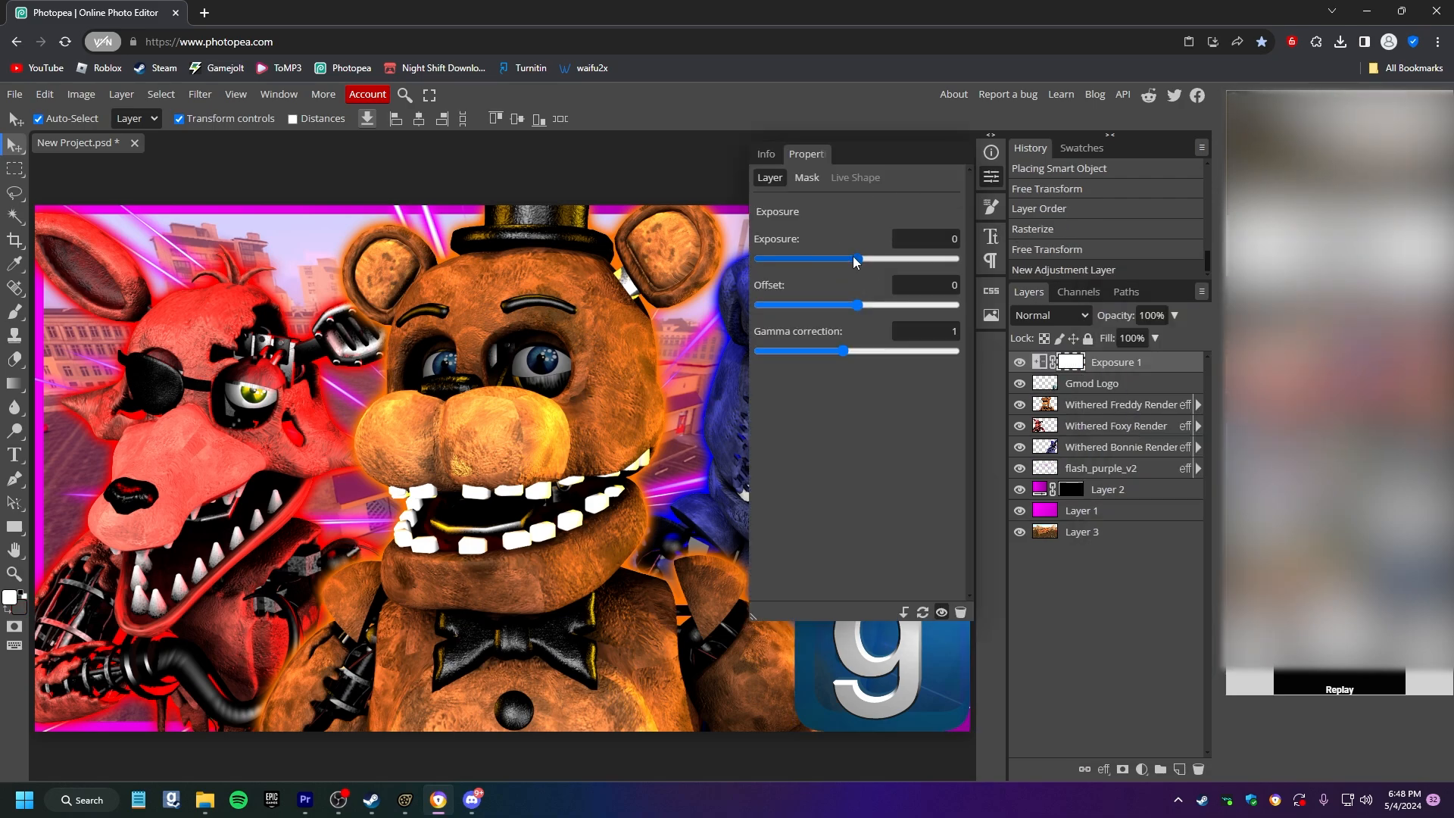
left_click_drag(863, 260, 848, 304)
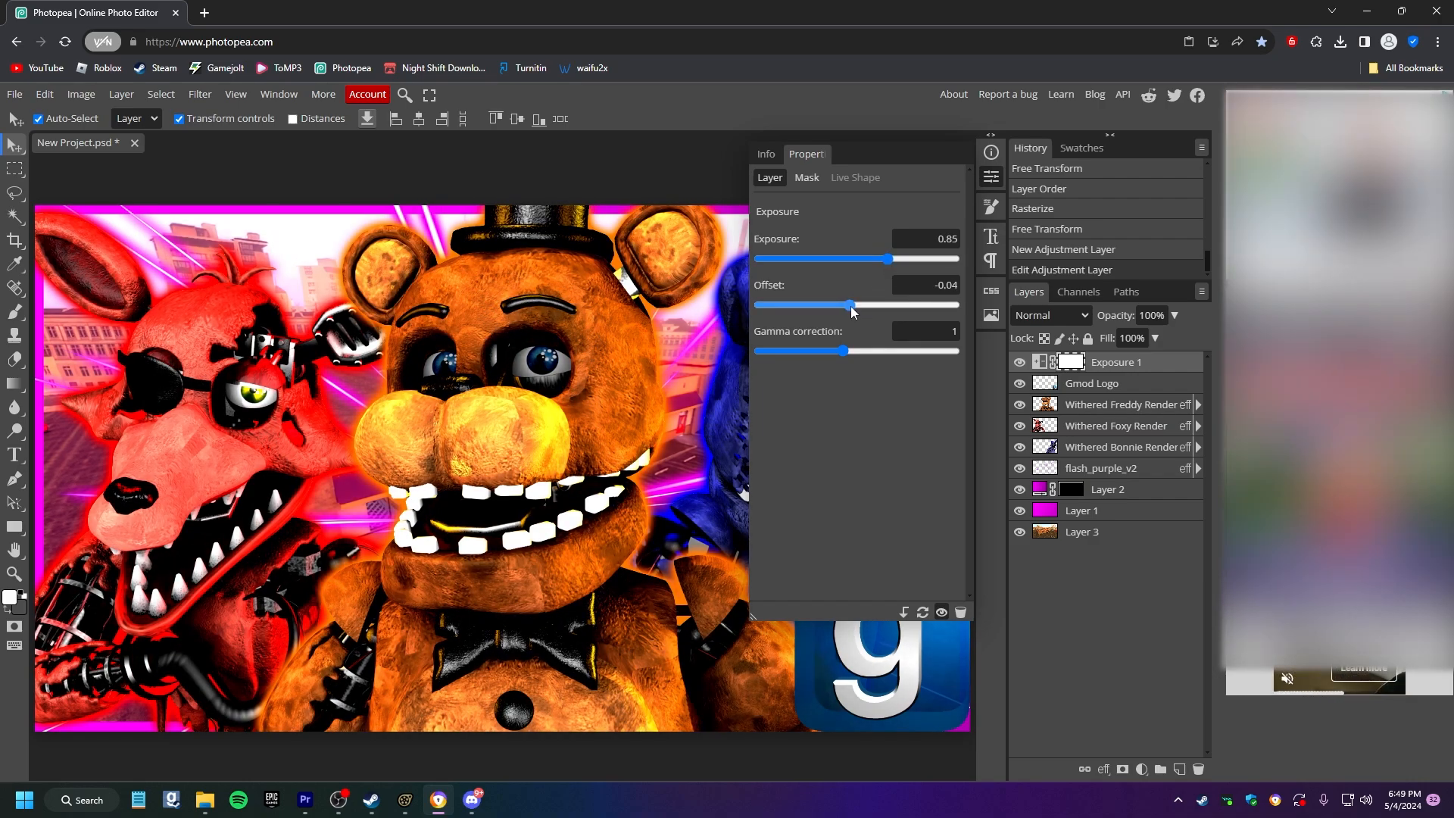
left_click(991, 181)
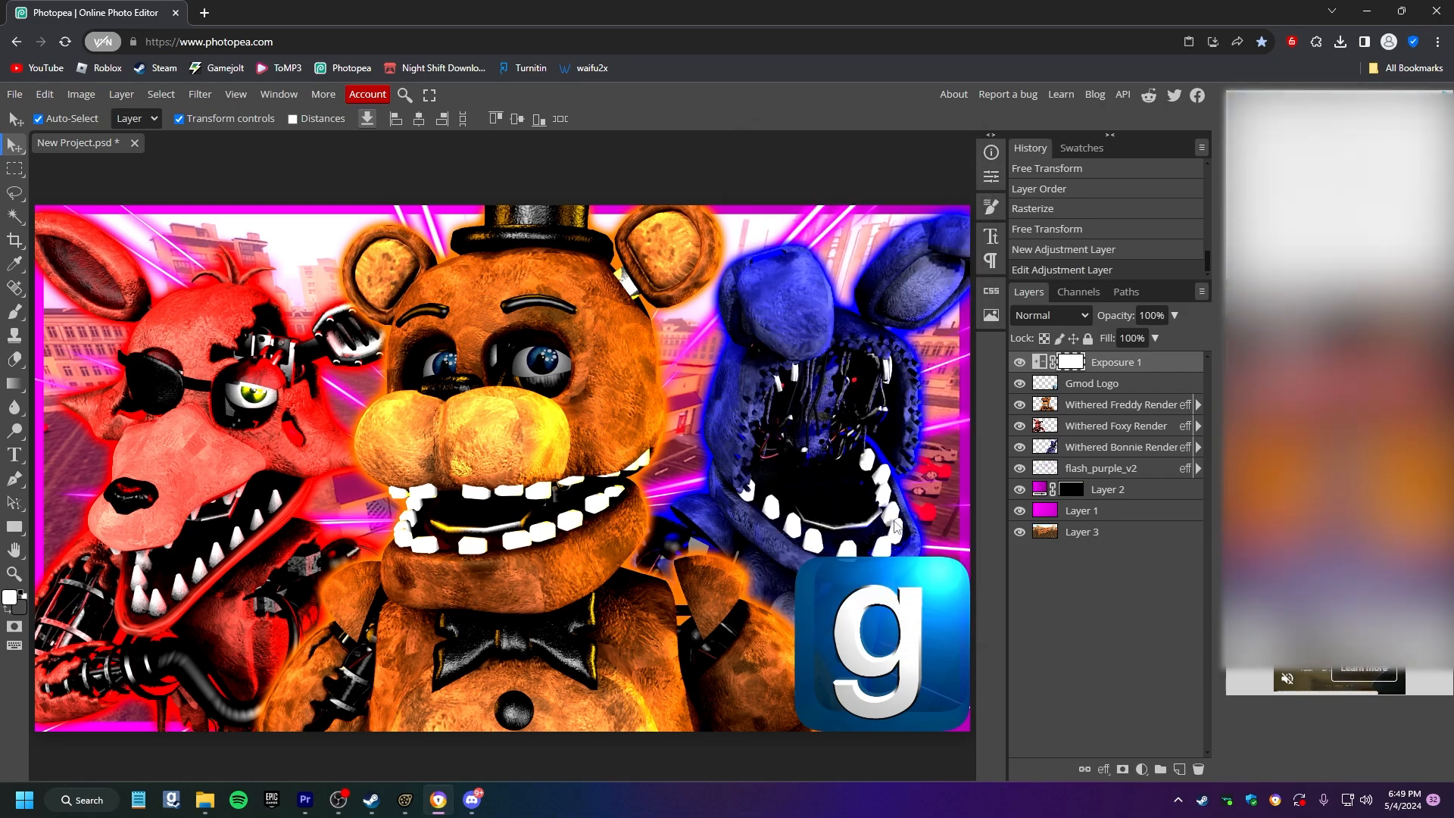
Move the Gmod Logo layer above the Exposure adjustment layer and deselect it.
left_click(1070, 386)
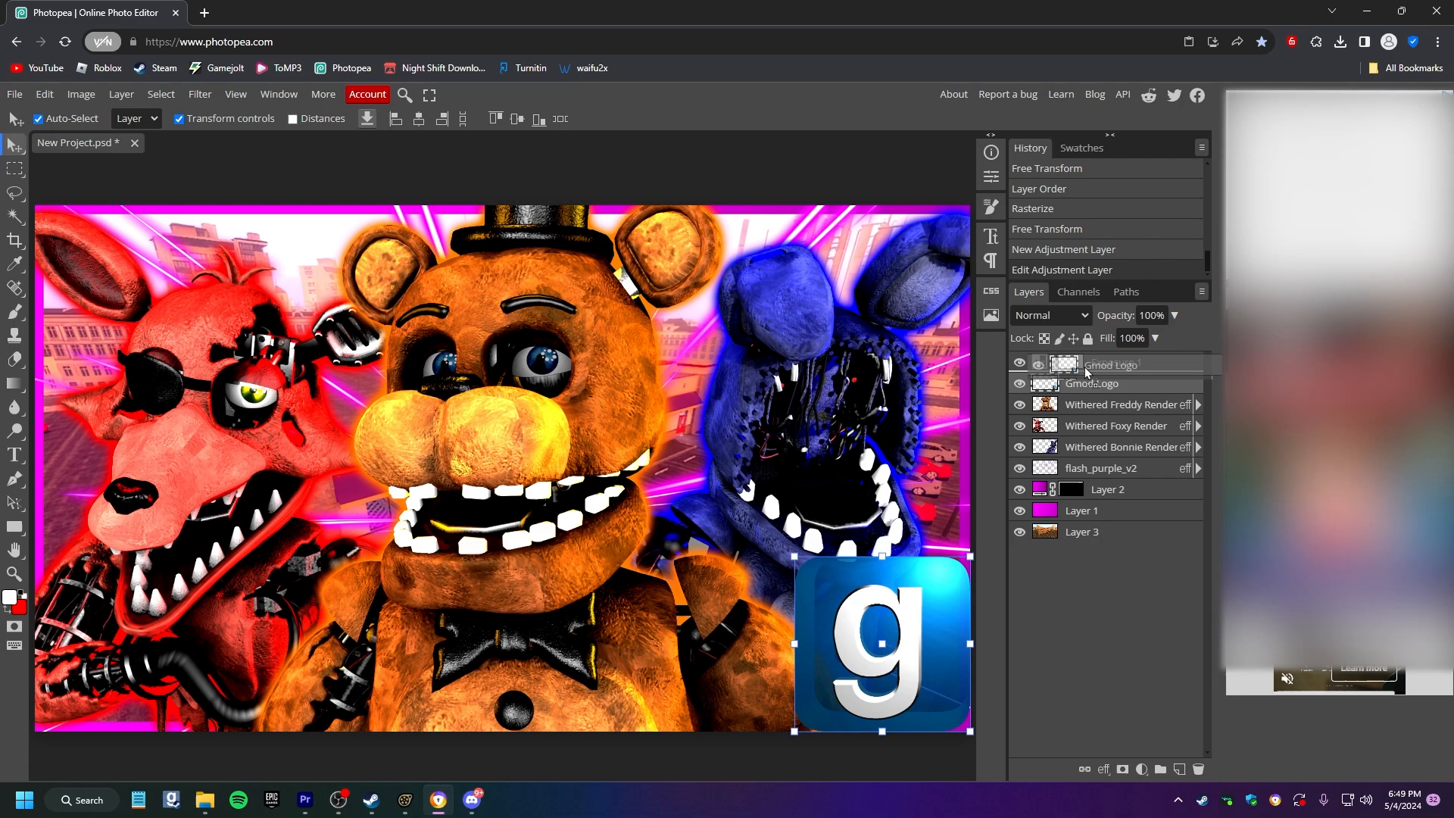
left_click_drag(1085, 367, 1087, 361)
left_click(417, 170)
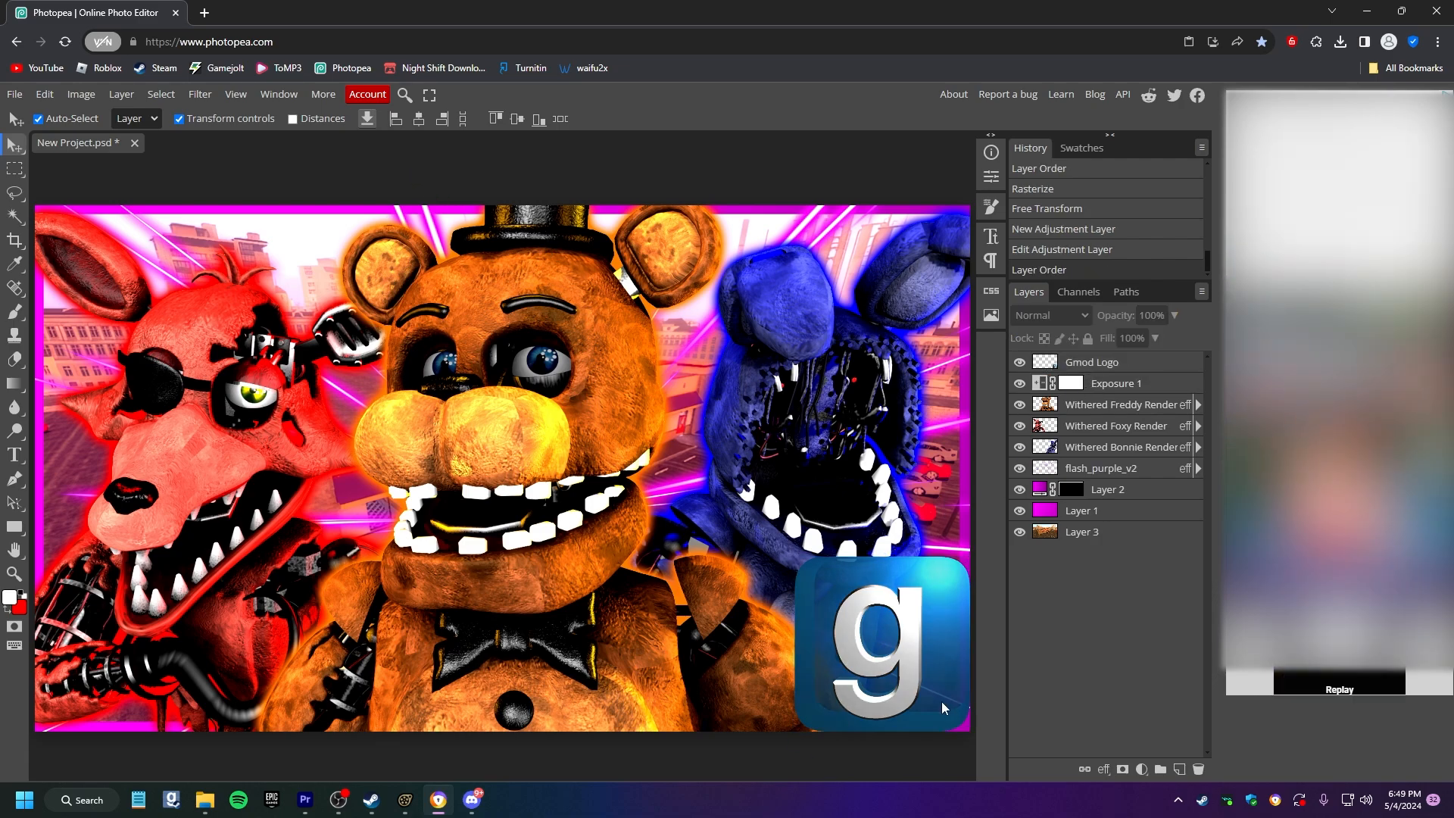